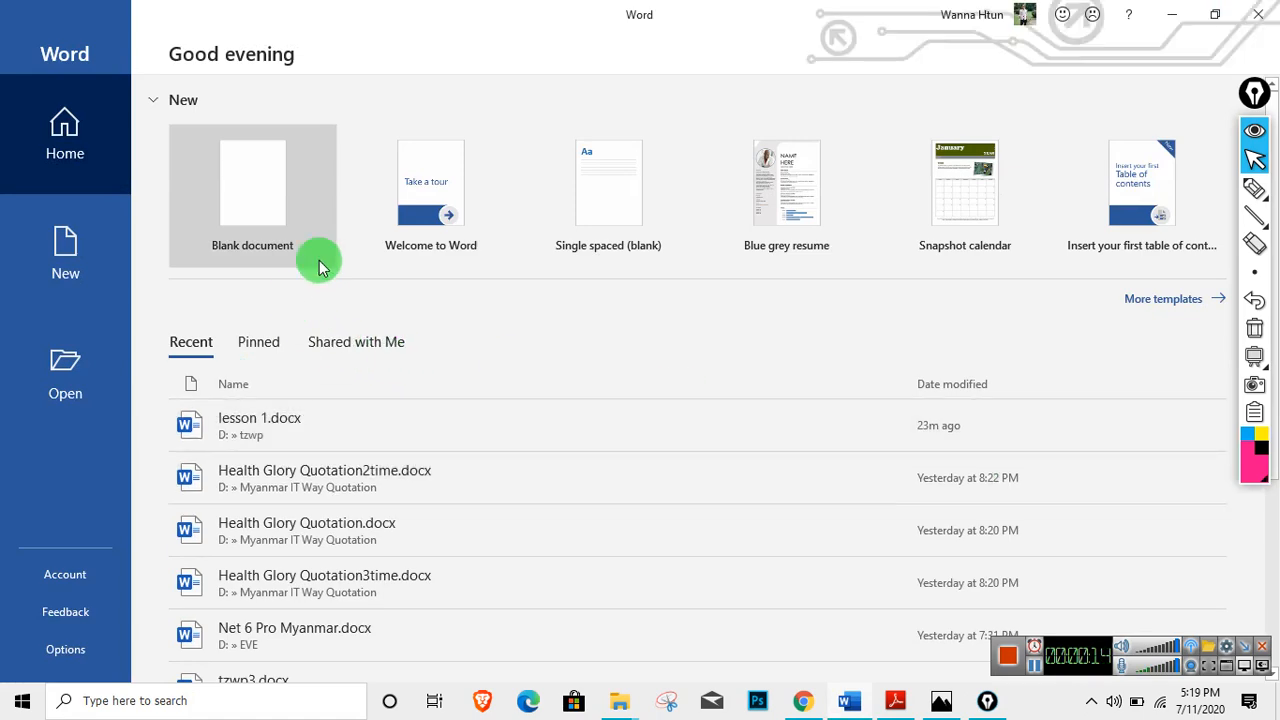
# Create a blank document, then open the lesson 1 Word document from the Computer Basic Coure folder on the DATA (D:) drive.
pyautogui.click(270, 200)
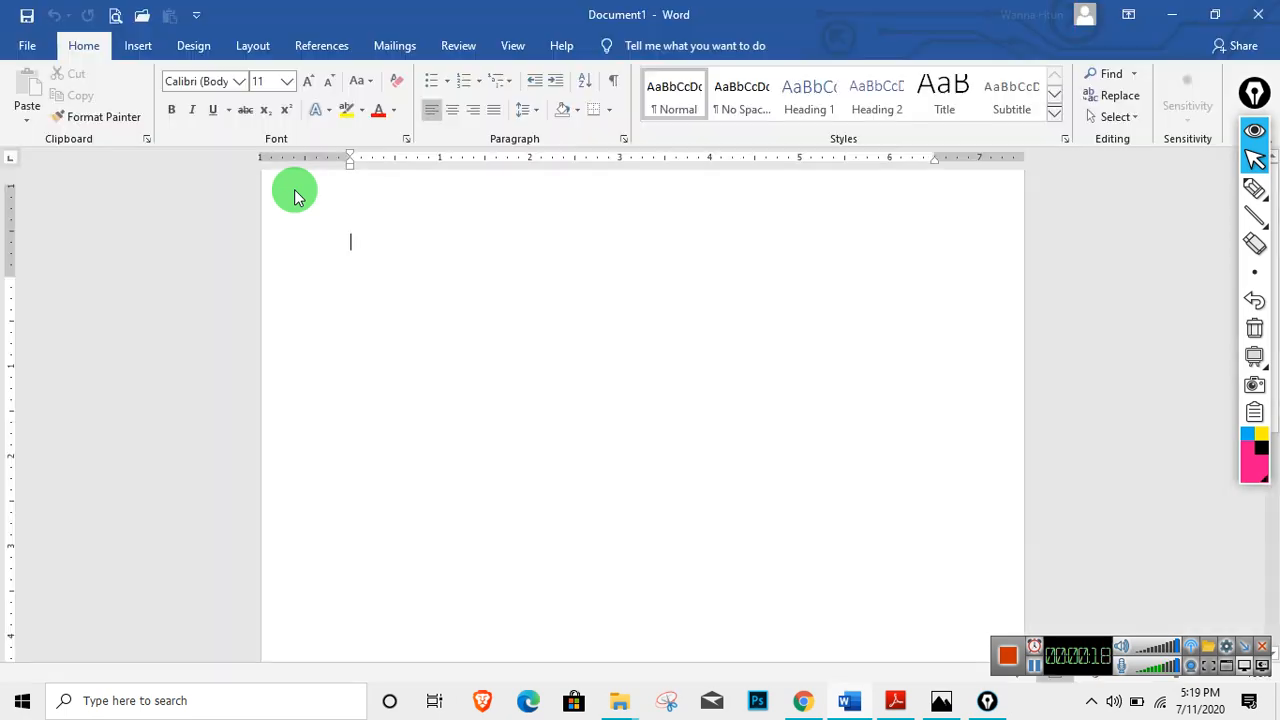
pyautogui.click(25, 42)
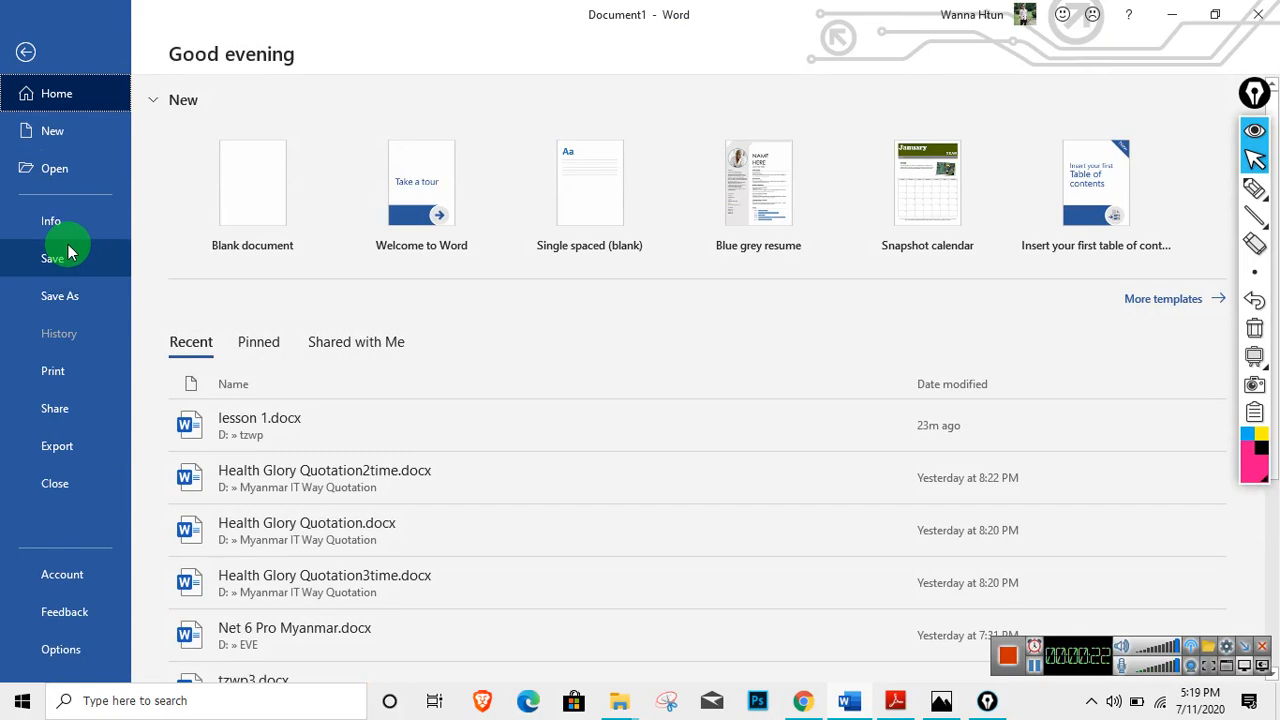
pyautogui.click(47, 190)
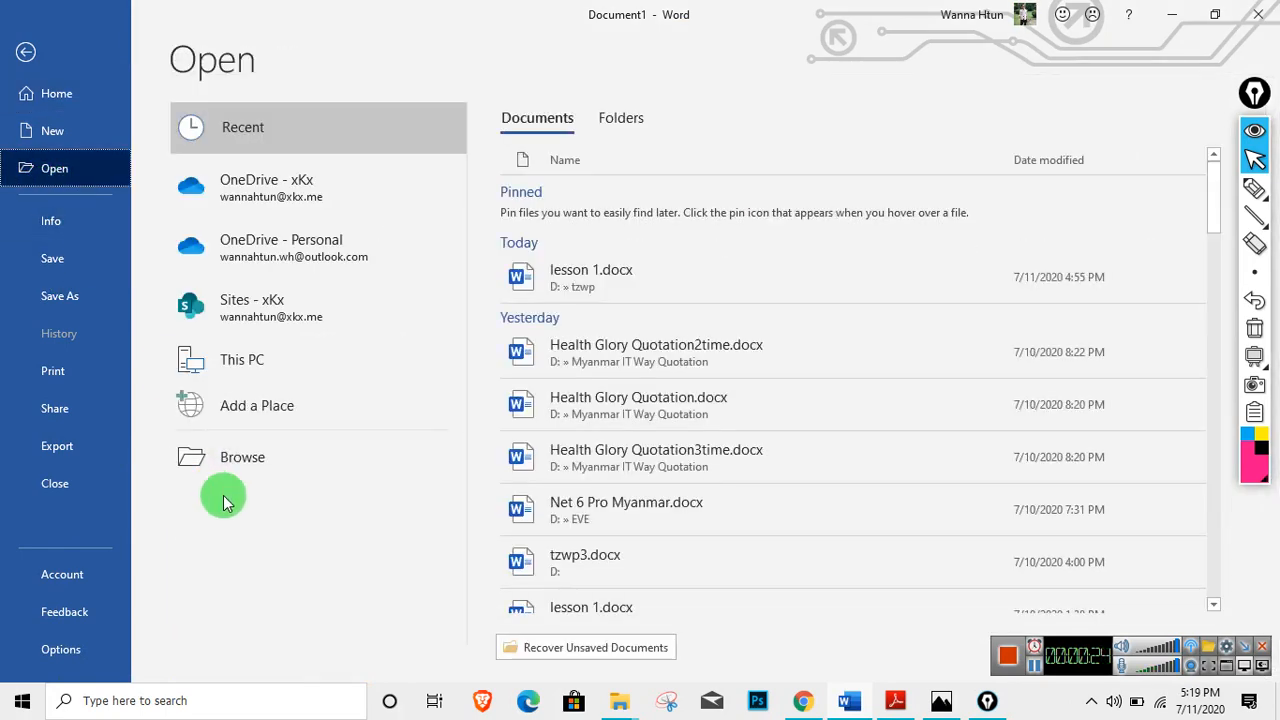
pyautogui.click(270, 456)
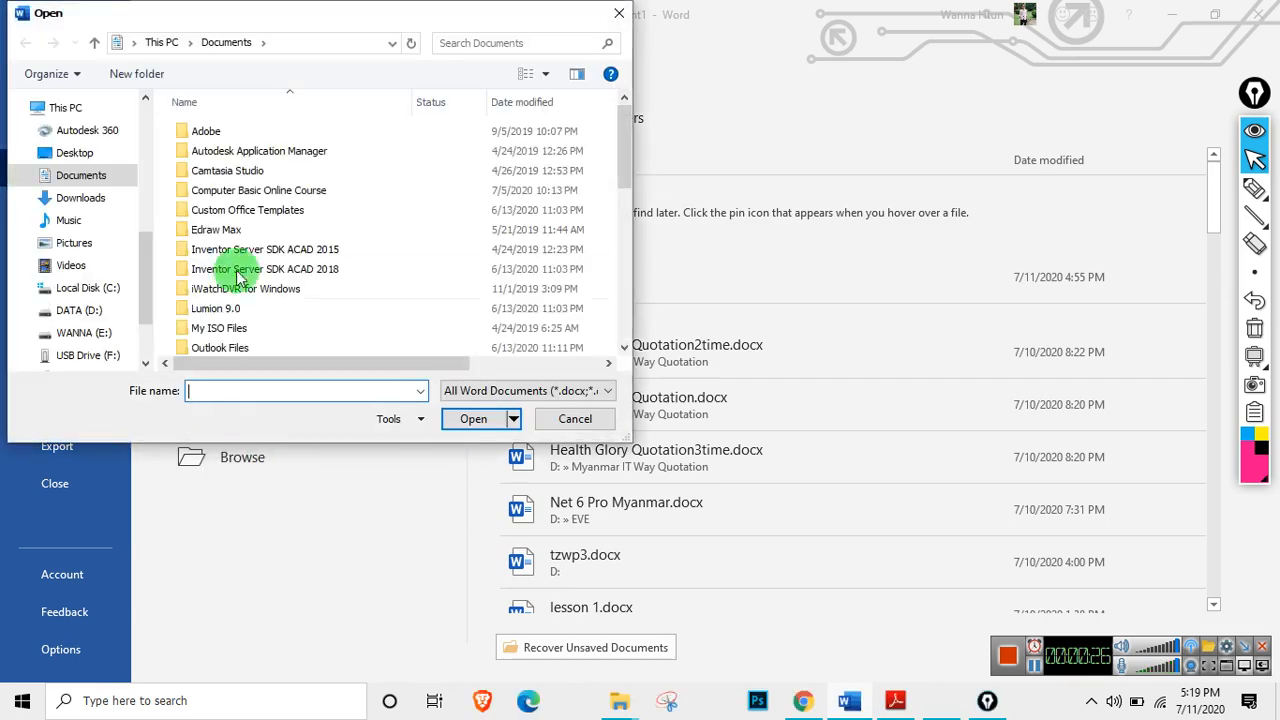
pyautogui.click(80, 310)
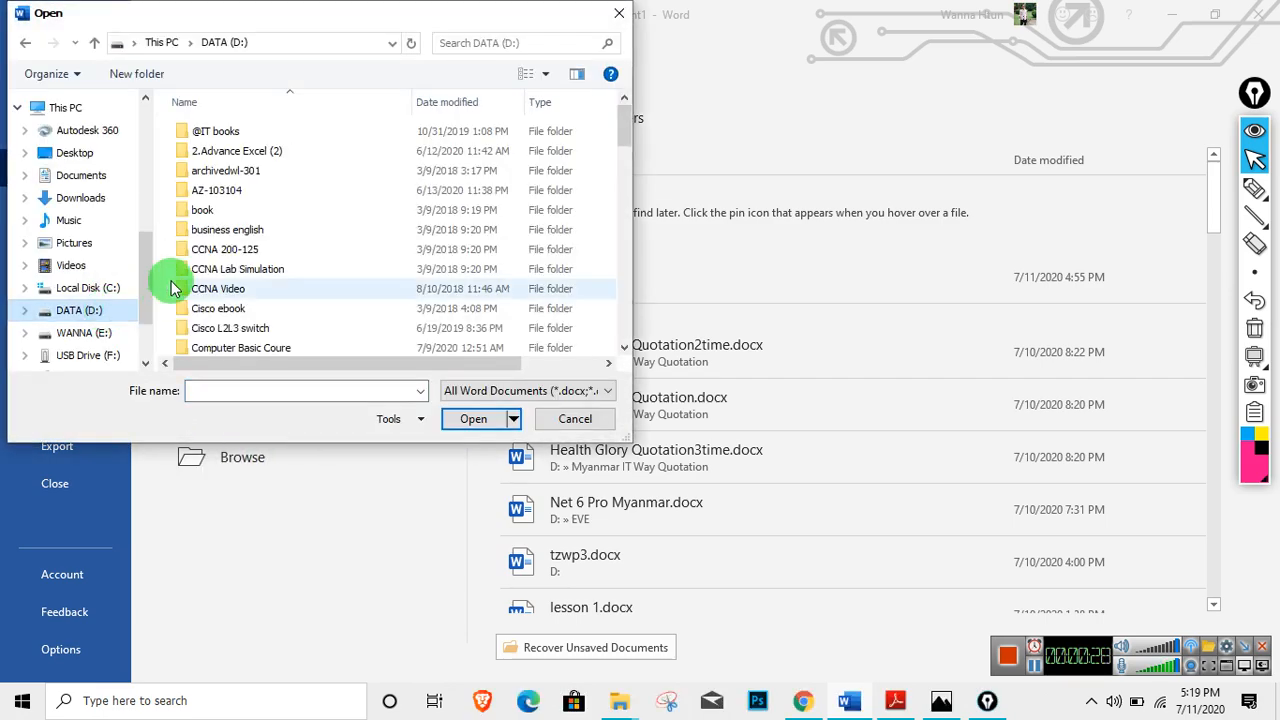
pyautogui.click(240, 288)
pyautogui.doubleClick(280, 345)
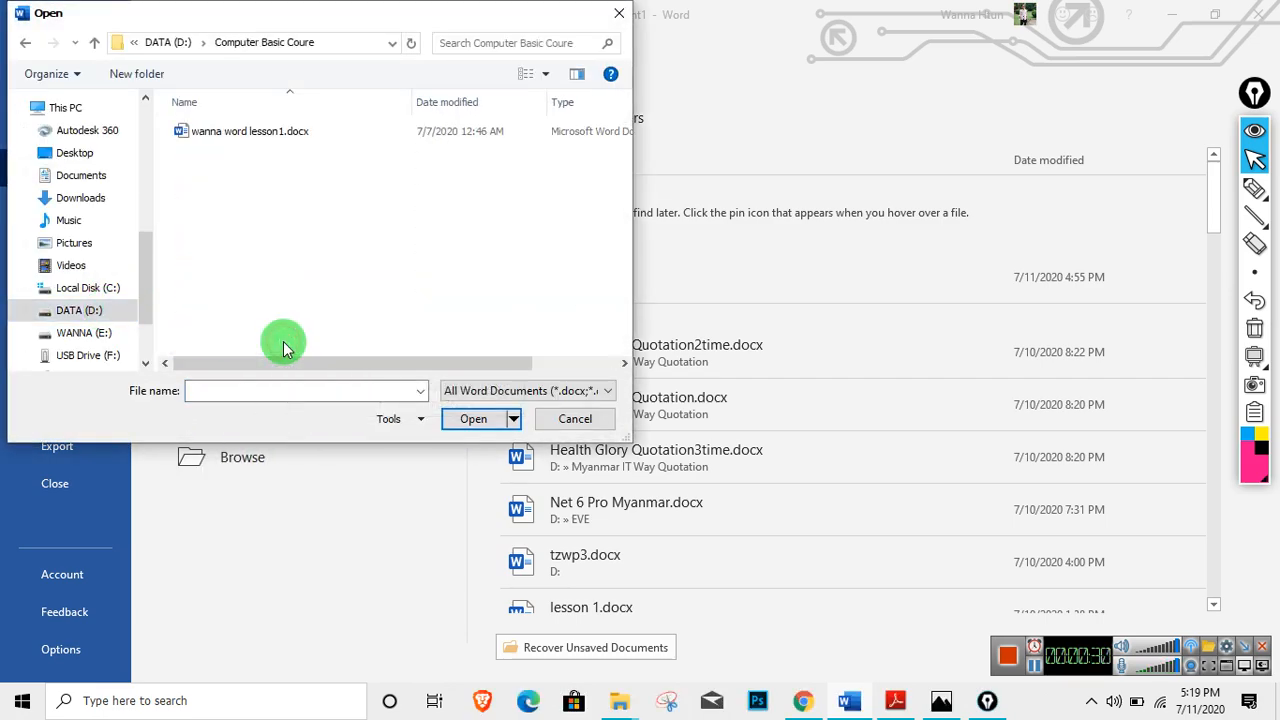
pyautogui.click(250, 143)
pyautogui.click(457, 418)
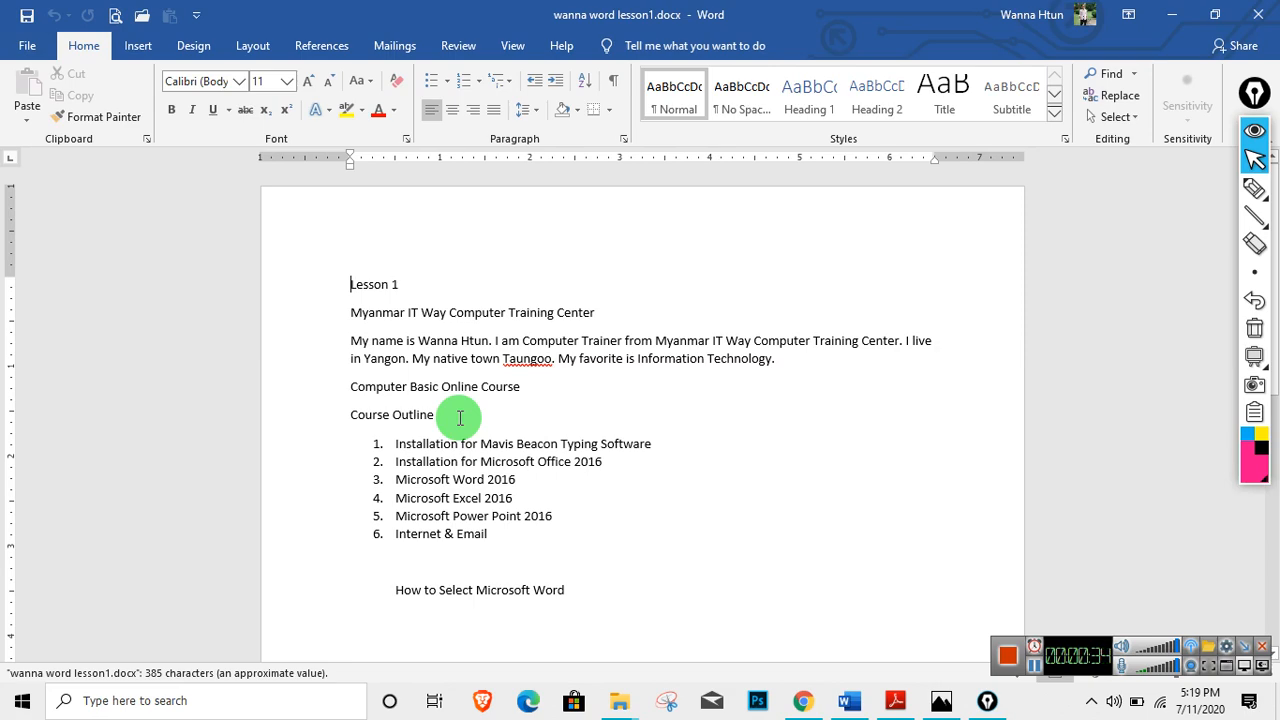
pyautogui.scroll(-3, 513, 372)
pyautogui.scroll(3, 513, 372)
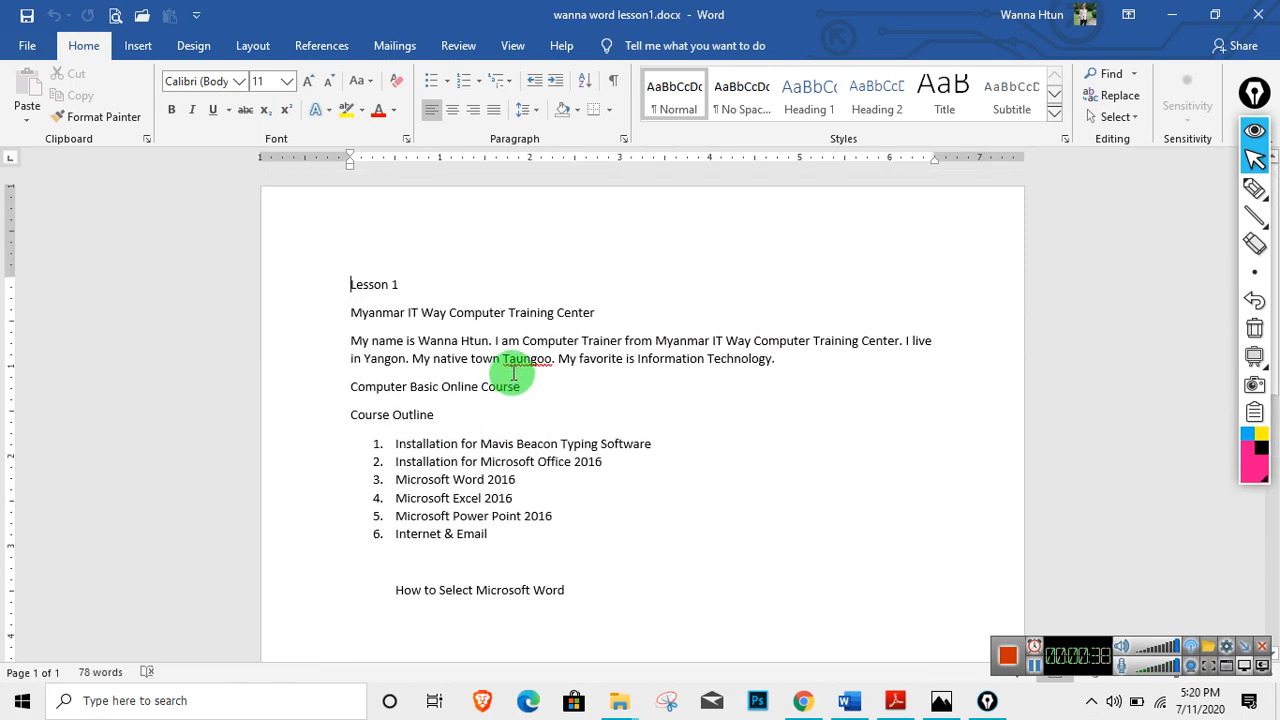
pyautogui.scroll(-3, 513, 372)
pyautogui.scroll(3, 513, 372)
pyautogui.scroll(-3, 510, 372)
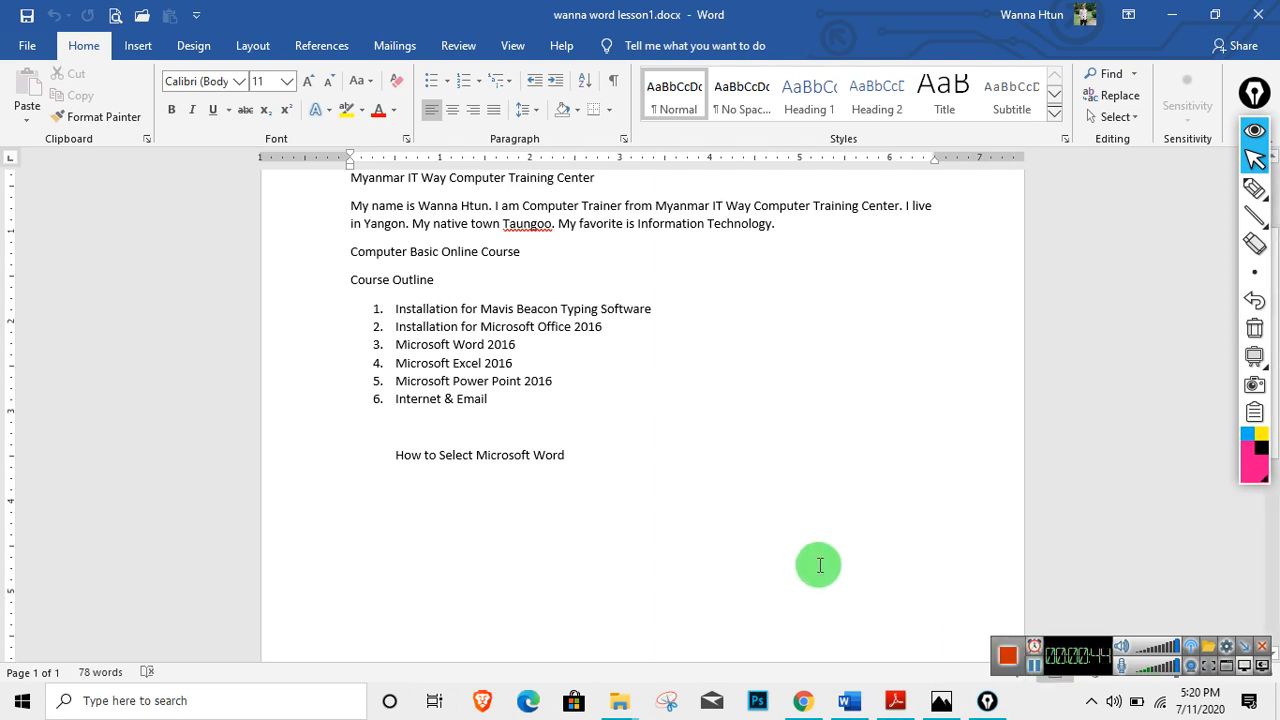
pyautogui.scroll(3, 829, 540)
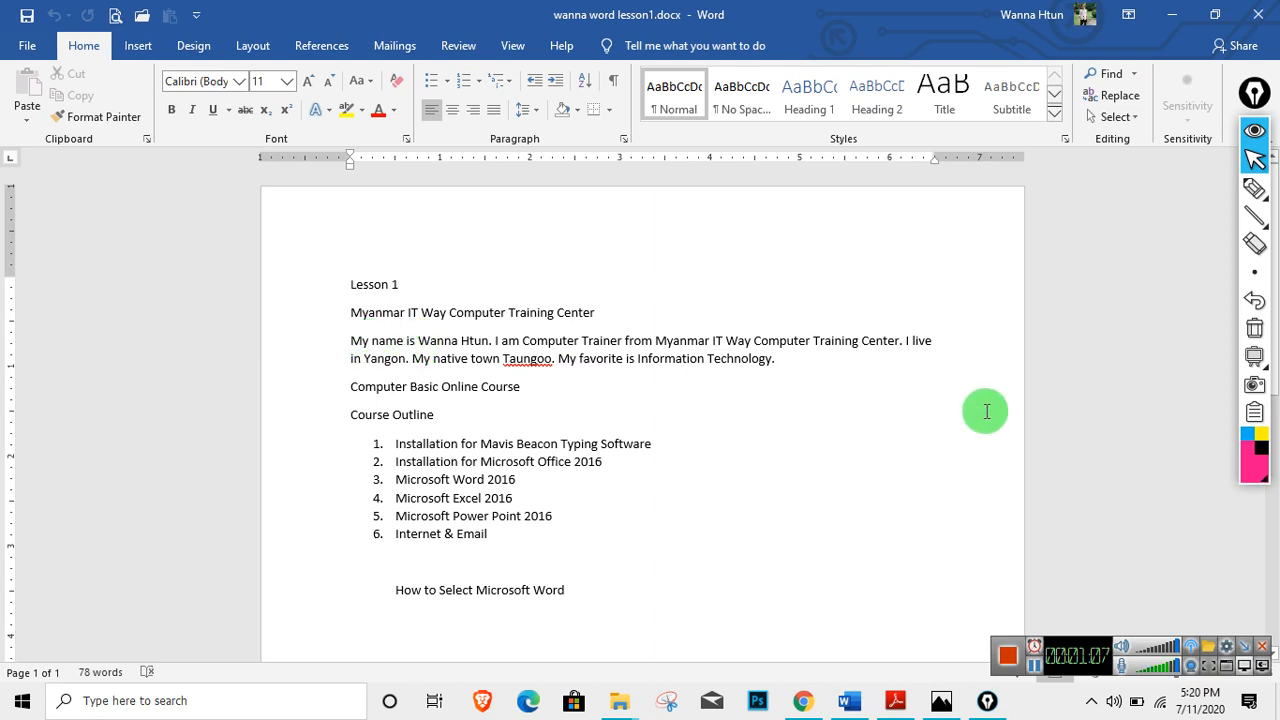
# Copy the introduction paragraph beginning "My name is" and paste it four times directly after the original text.
pyautogui.moveTo(349, 337); pyautogui.dragTo(785, 365)
pyautogui.hotkey('ctrl', 'c')
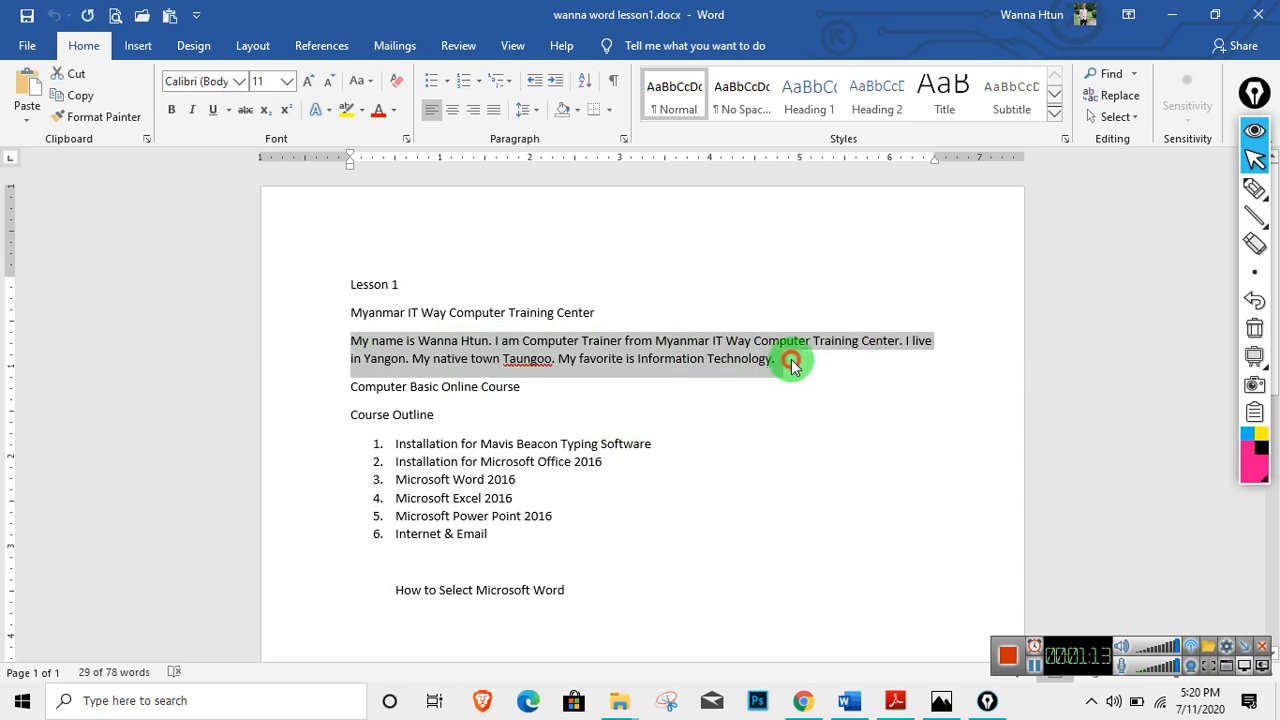
pyautogui.click(791, 362)
pyautogui.hotkey('ctrl', 'v')
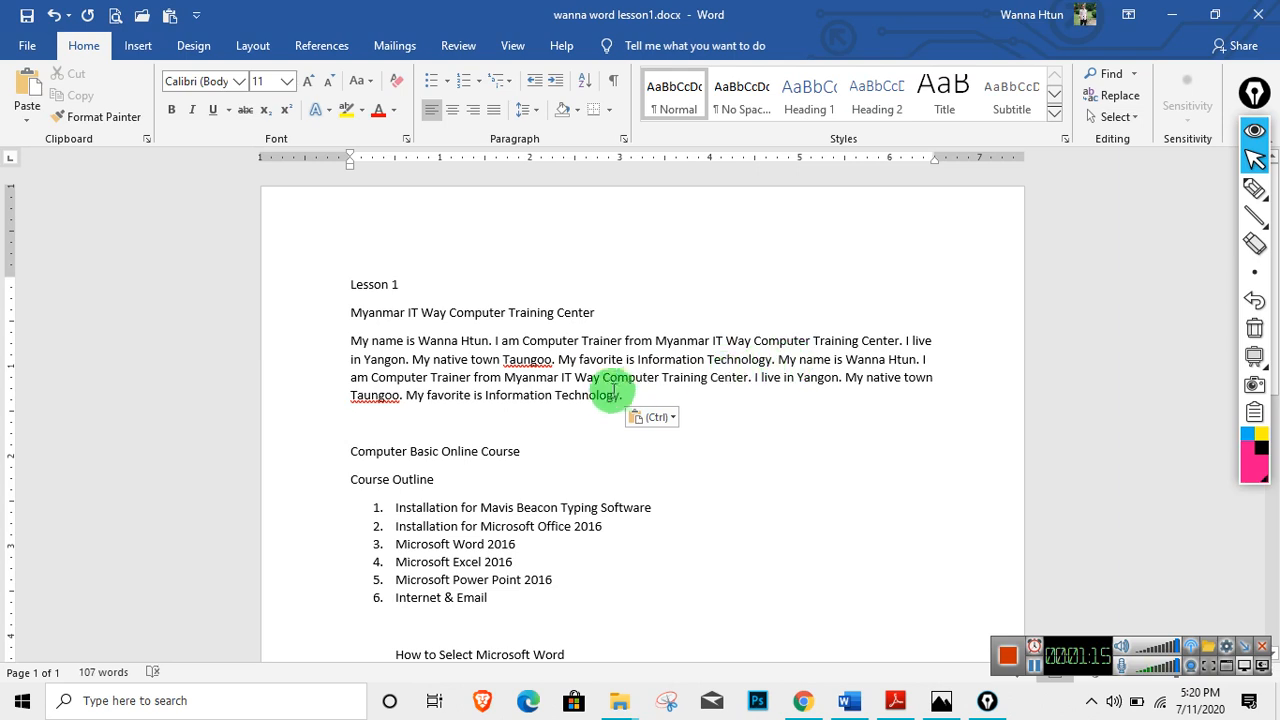
pyautogui.hotkey('ctrl', 'v')
pyautogui.hotkey('ctrl', 'v')
pyautogui.hotkey('ctrl', 'v')
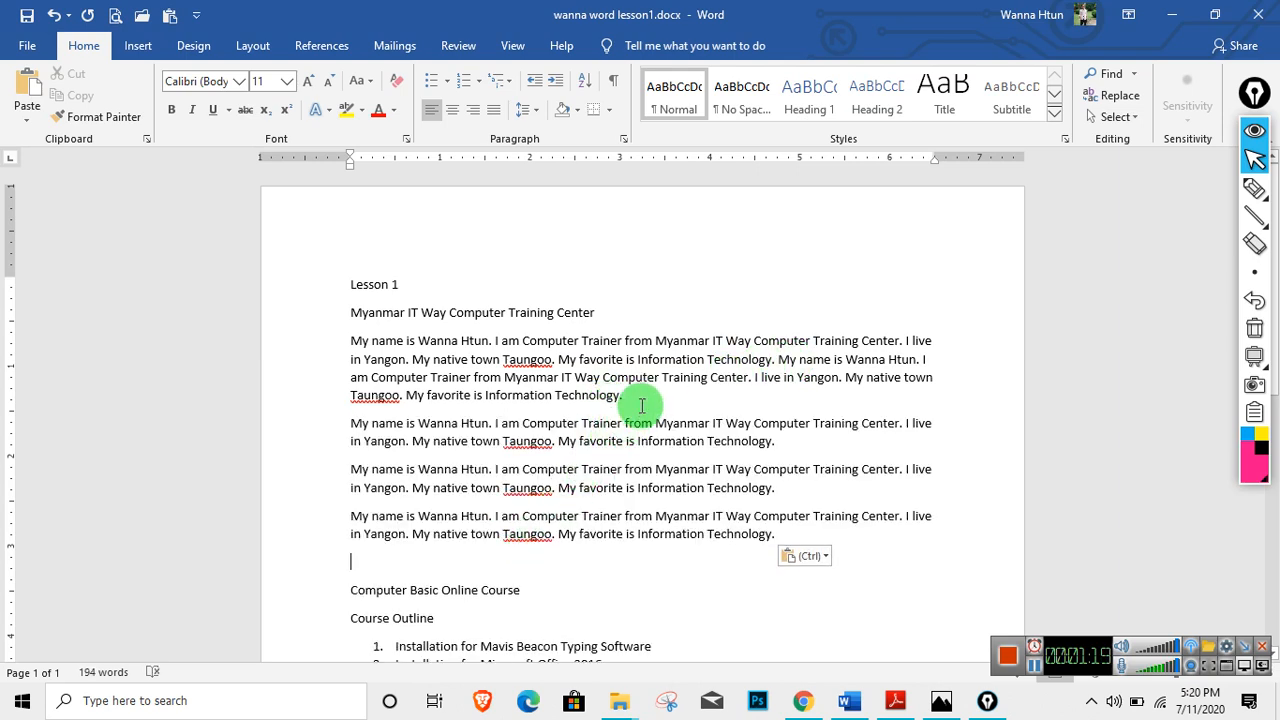
pyautogui.click(641, 398)
pyautogui.scroll(-4, 677, 443)
pyautogui.scroll(4, 677, 440)
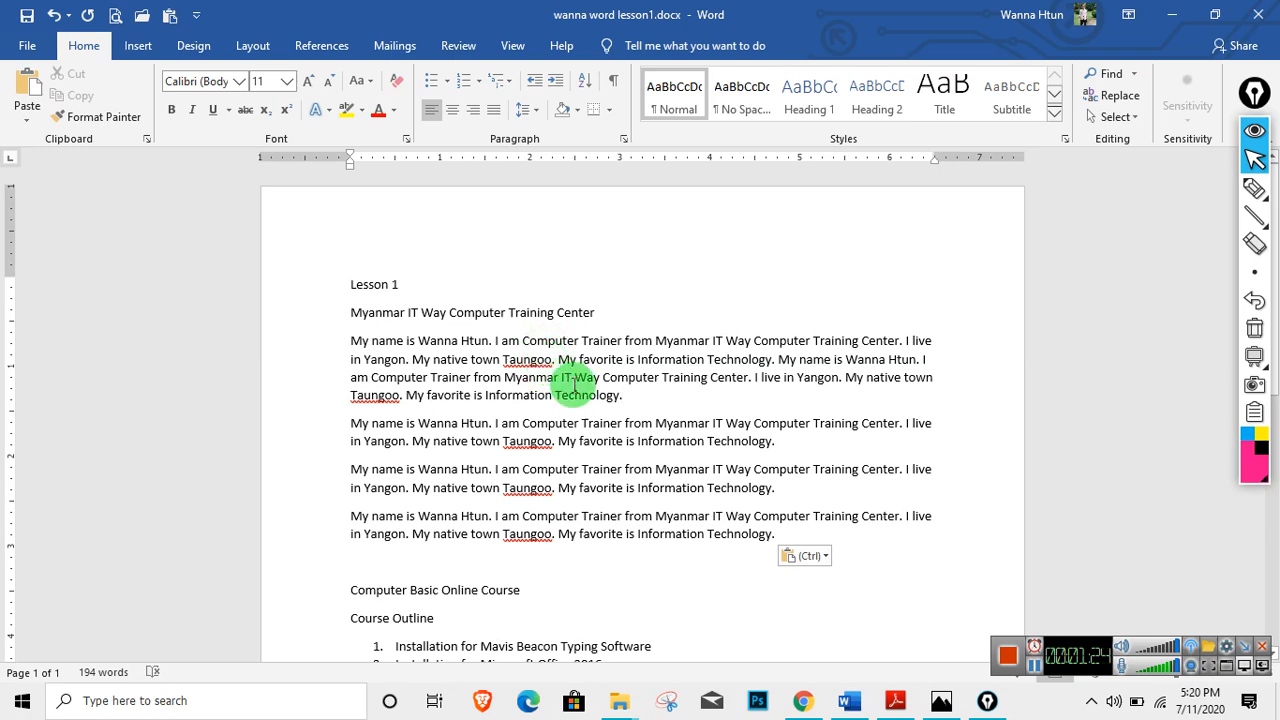
pyautogui.scroll(-3, 575, 375)
pyautogui.scroll(3, 575, 381)
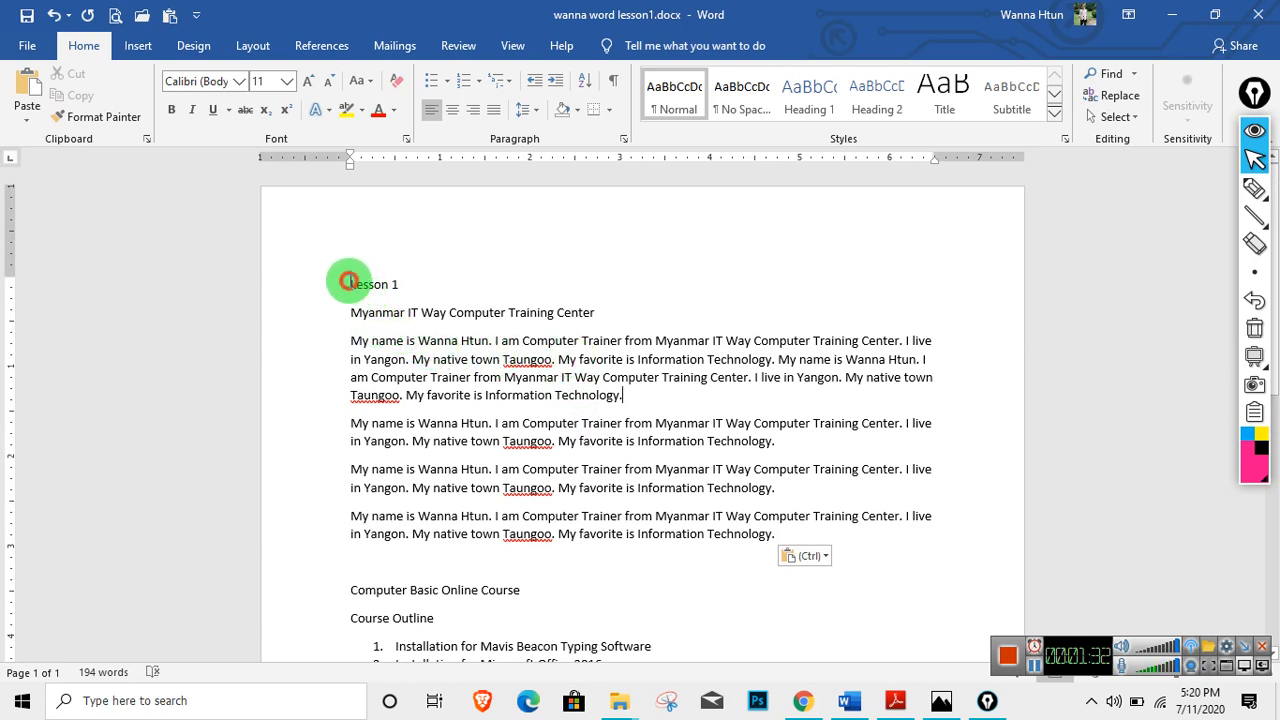
# Format the "Lesson 1" heading at font size 16, bold and centered.
pyautogui.moveTo(348, 281); pyautogui.dragTo(401, 283)
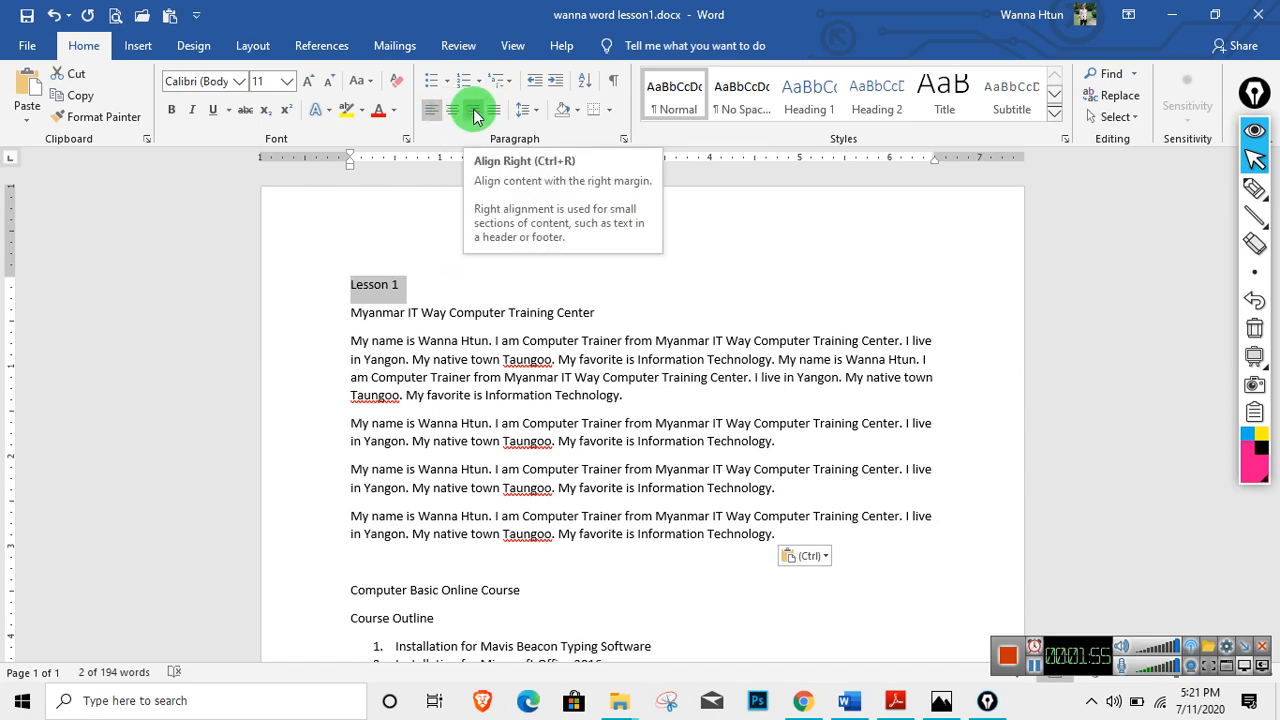
pyautogui.click(410, 312)
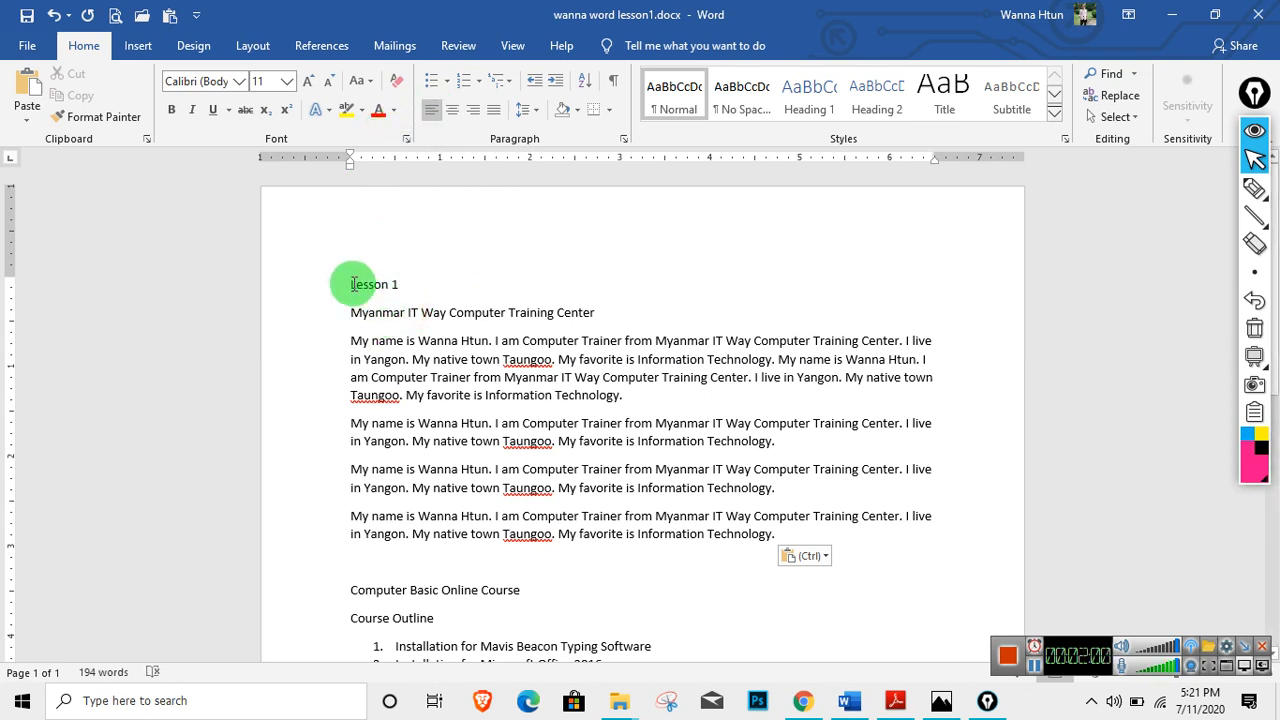
pyautogui.moveTo(347, 284); pyautogui.dragTo(408, 286)
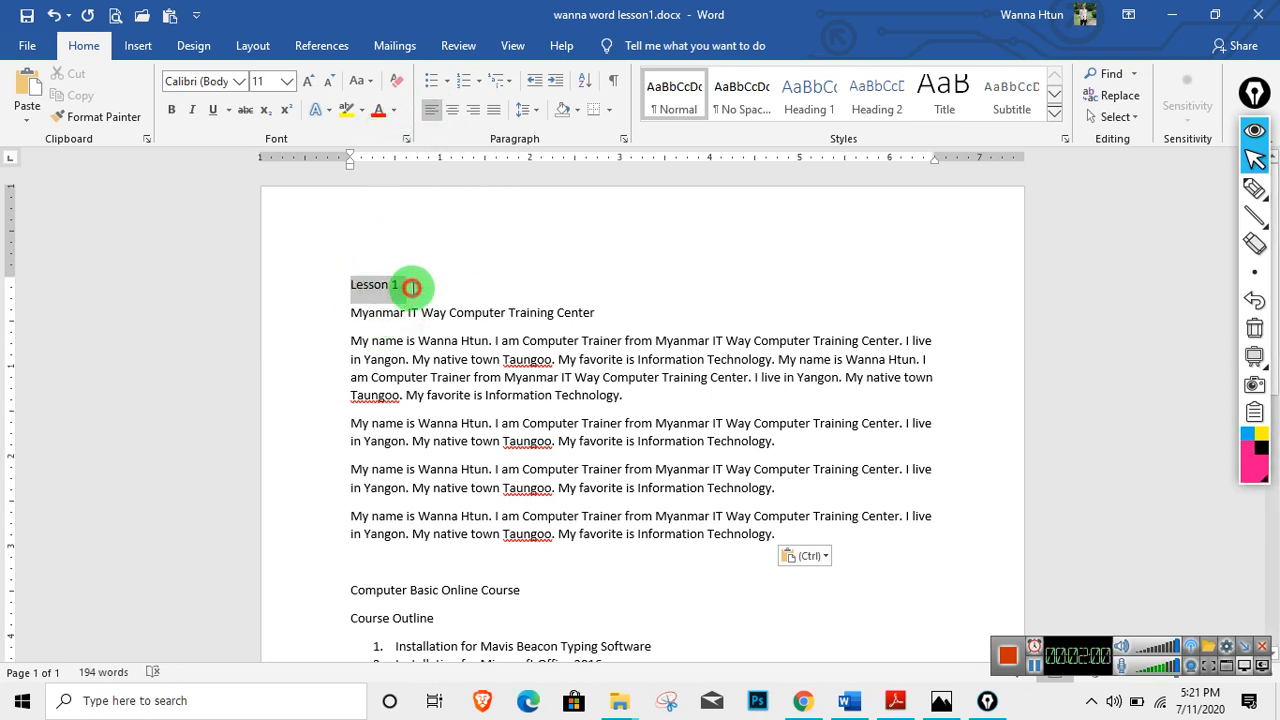
pyautogui.click(287, 81)
pyautogui.click(261, 209)
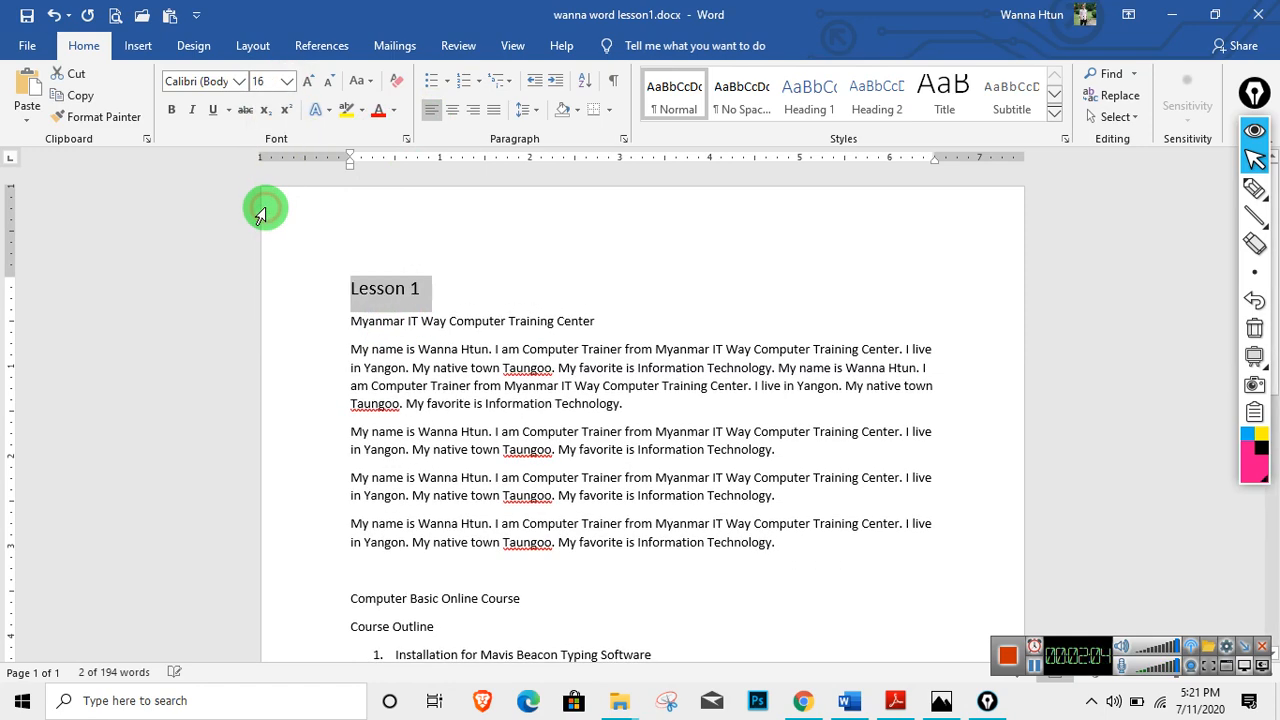
pyautogui.click(171, 109)
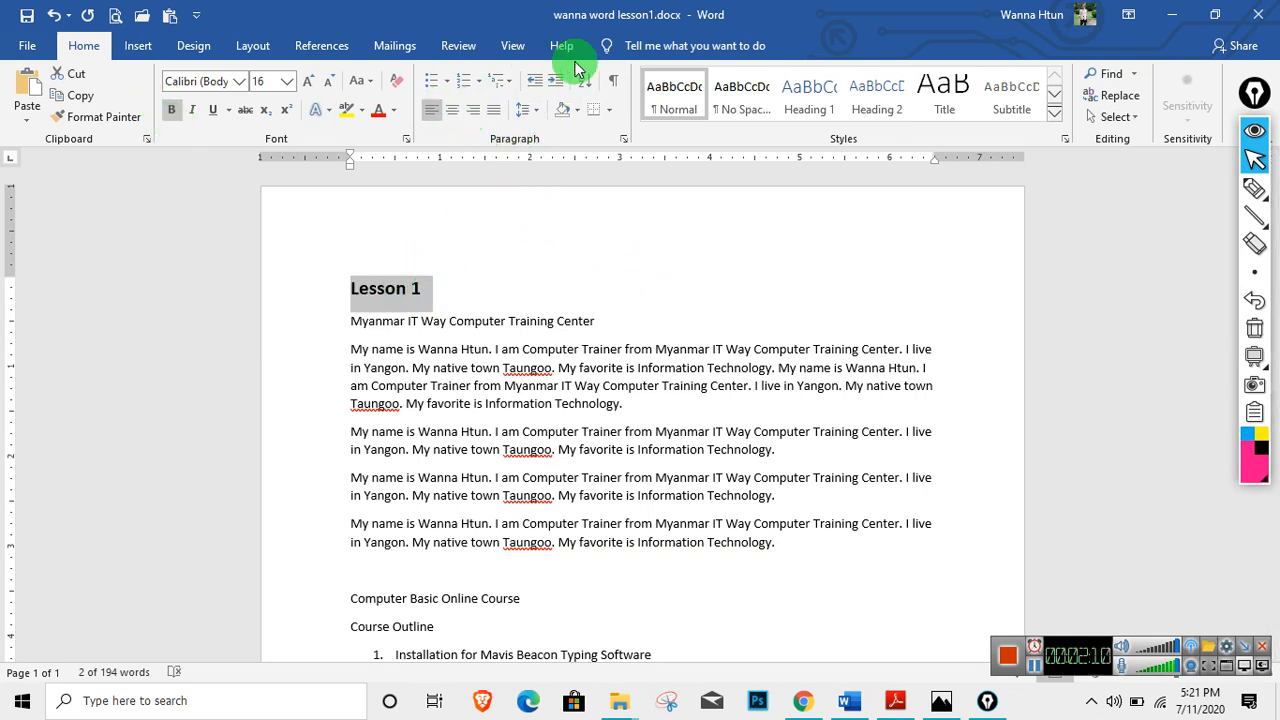
pyautogui.click(457, 113)
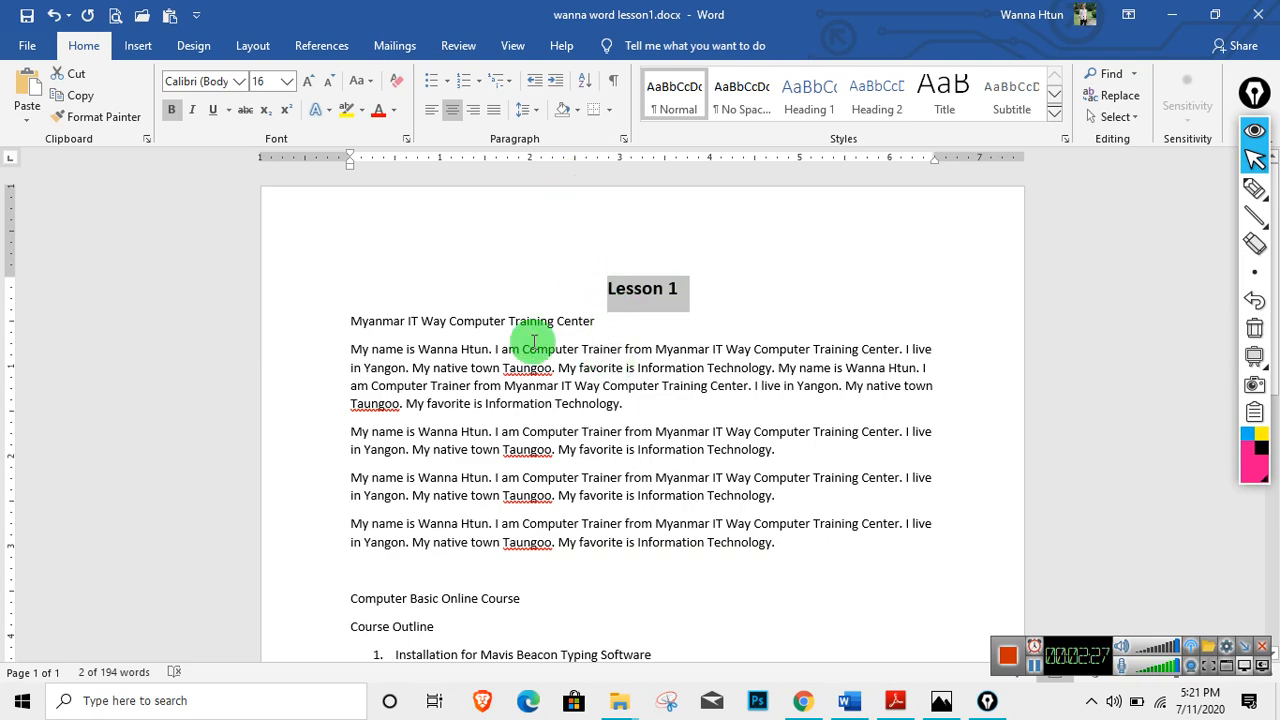
# Add a new line reading "Date: 11.7.2020" below the "Lesson 1" heading.
pyautogui.click(703, 287)
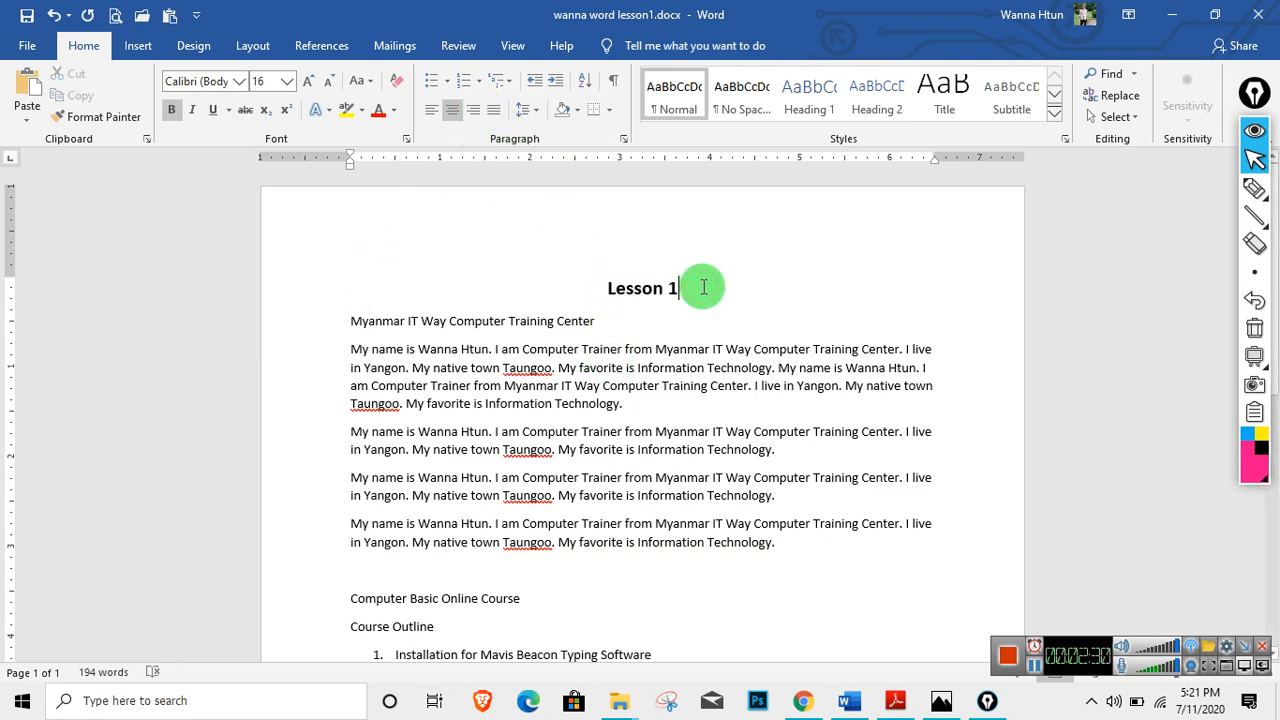
pyautogui.press('Return')
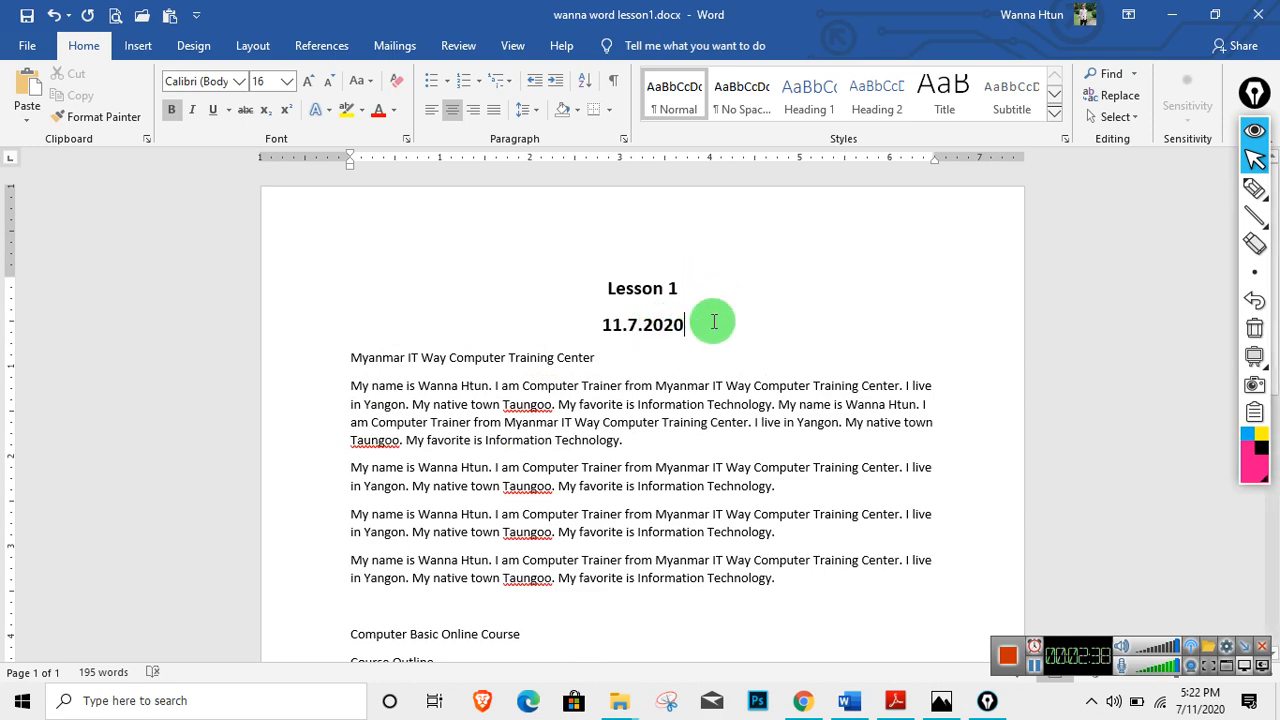
pyautogui.click(603, 323)
pyautogui.write('Date:')
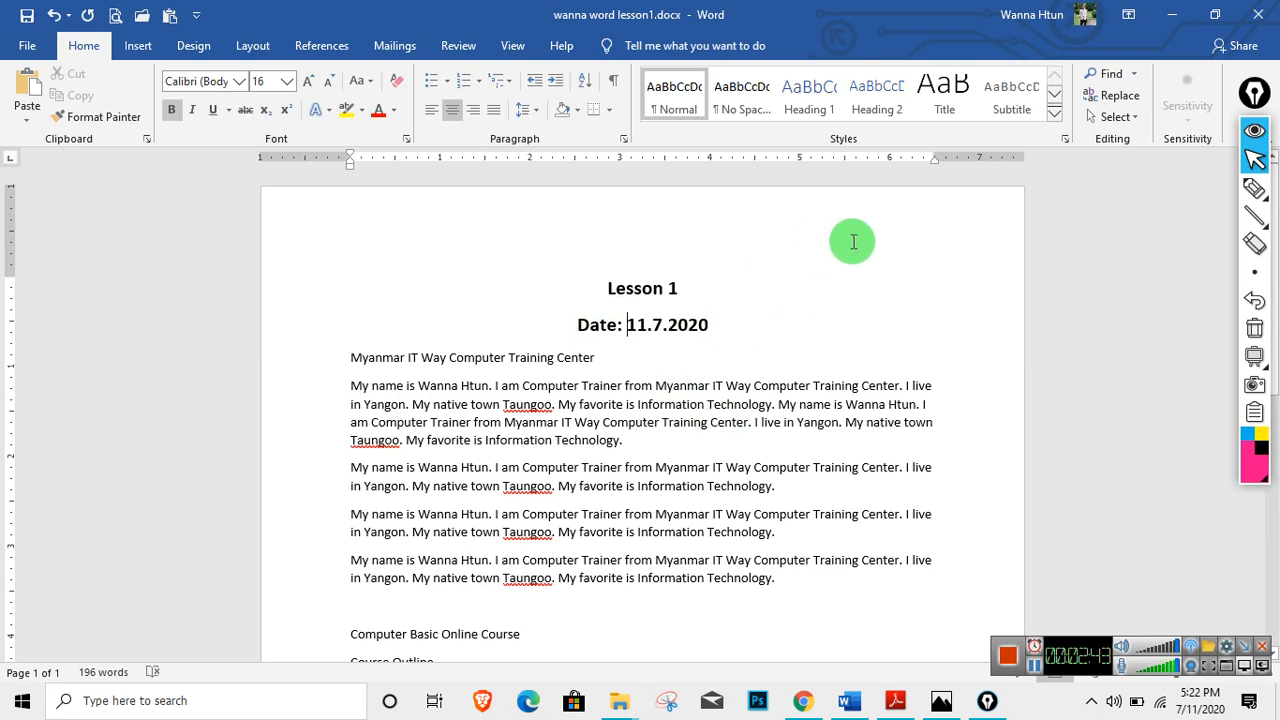
# Align the "Date: 11.7.2020" line to the right margin.
pyautogui.moveTo(578, 325); pyautogui.dragTo(700, 324)
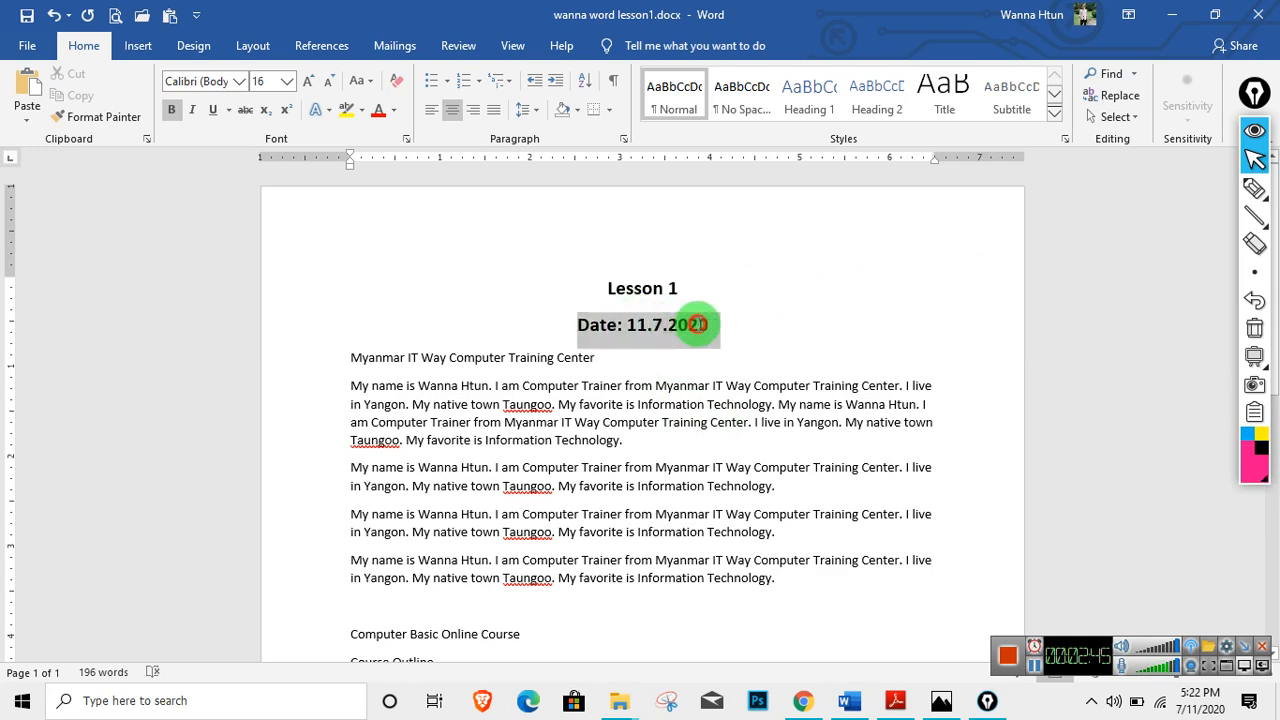
pyautogui.click(474, 112)
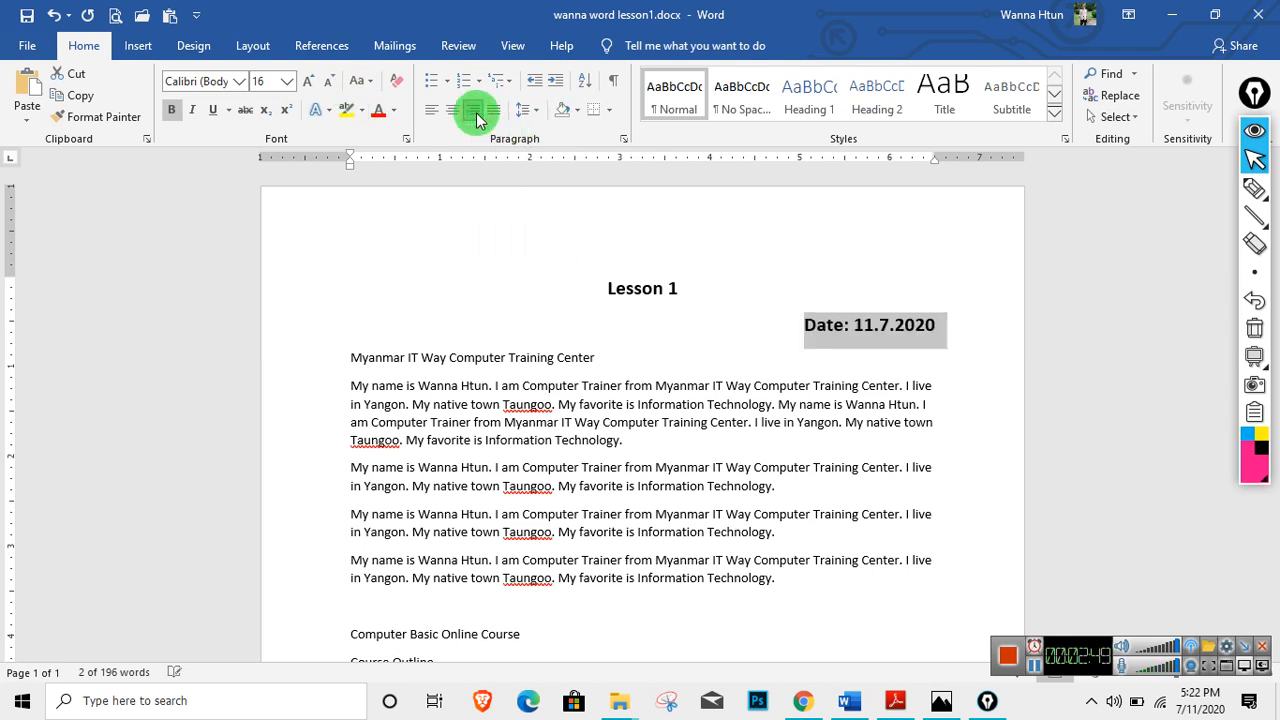
pyautogui.click(831, 325)
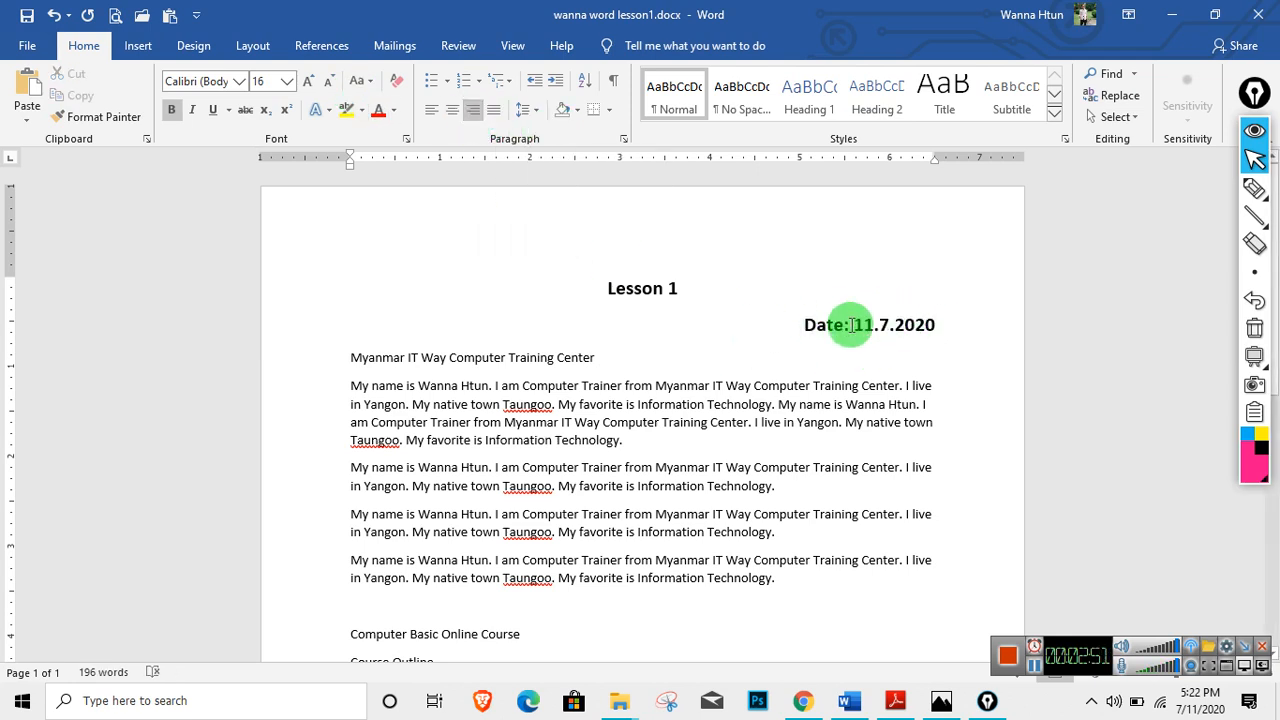
pyautogui.moveTo(798, 336); pyautogui.dragTo(923, 323)
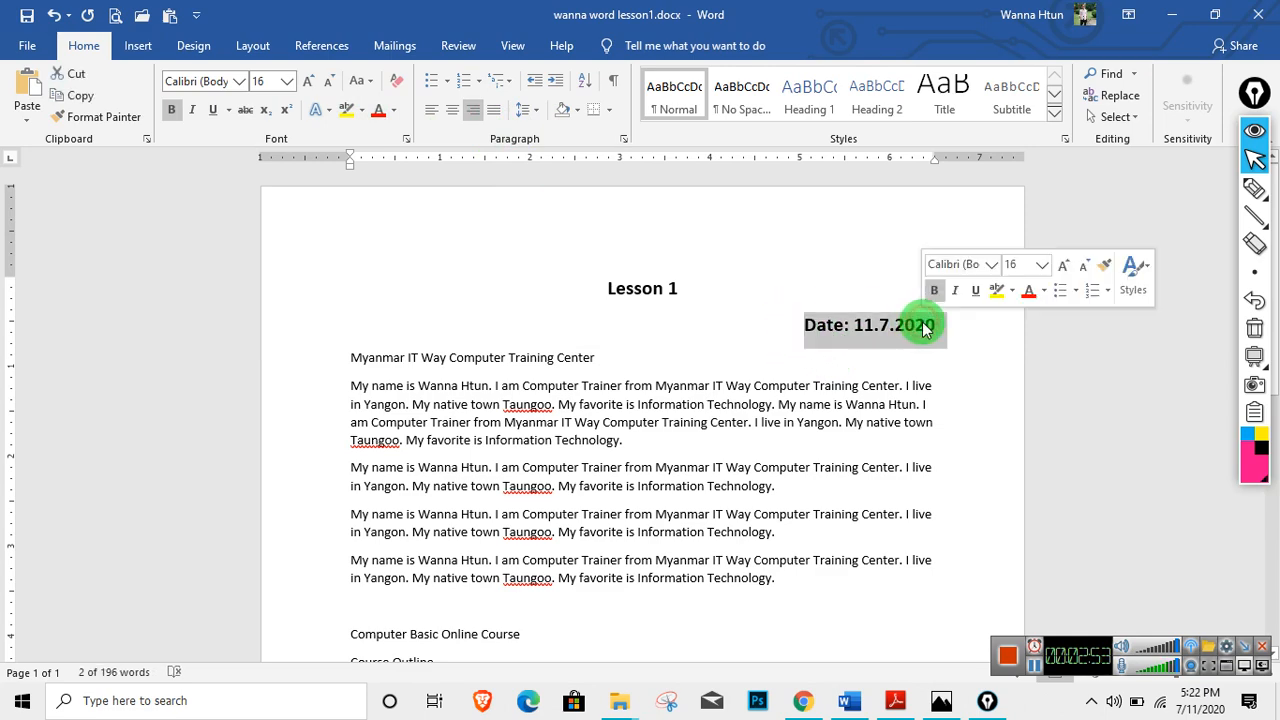
pyautogui.click(760, 390)
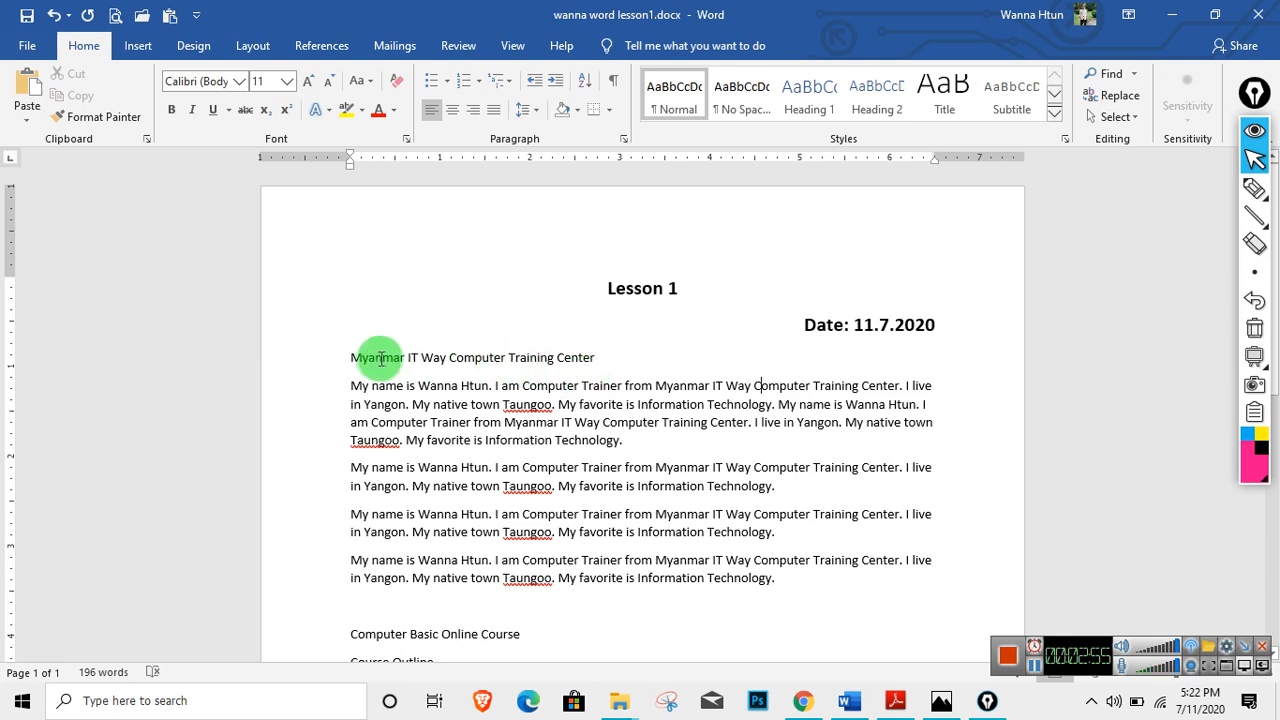
# Center the "Myanmar IT Way Computer Training Center" line and make it bold.
pyautogui.moveTo(349, 358); pyautogui.dragTo(600, 358)
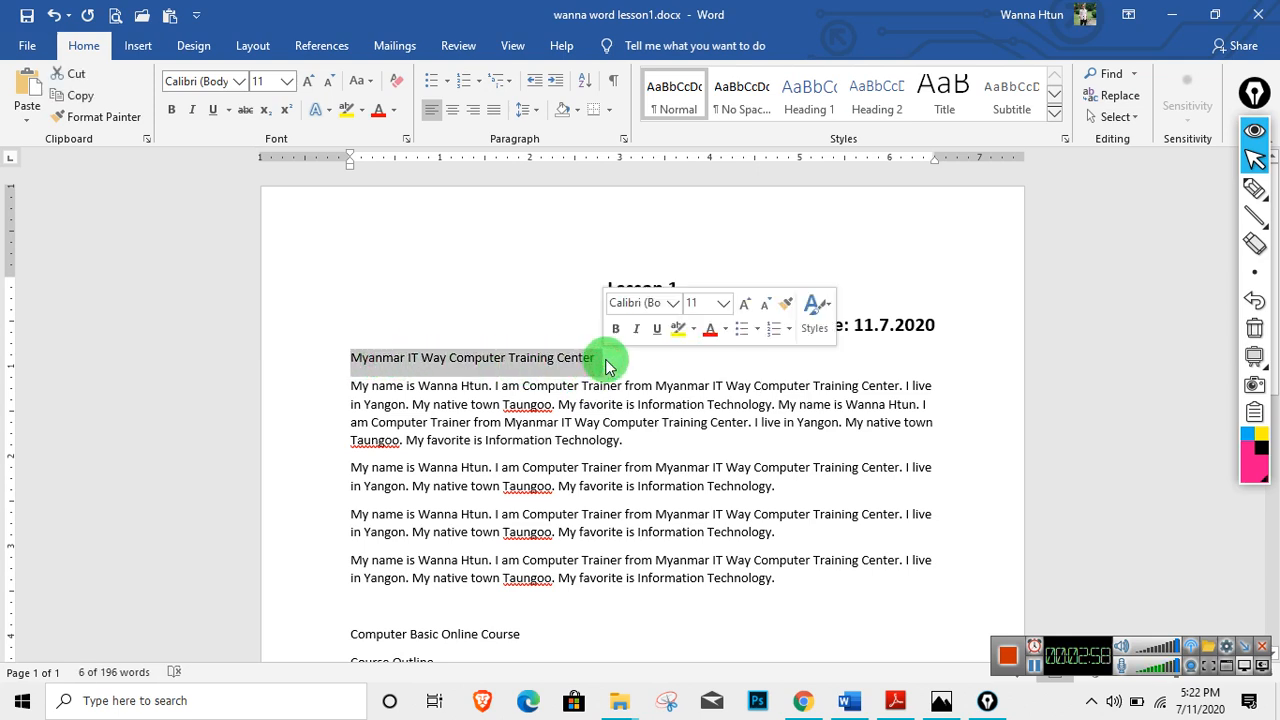
pyautogui.click(452, 115)
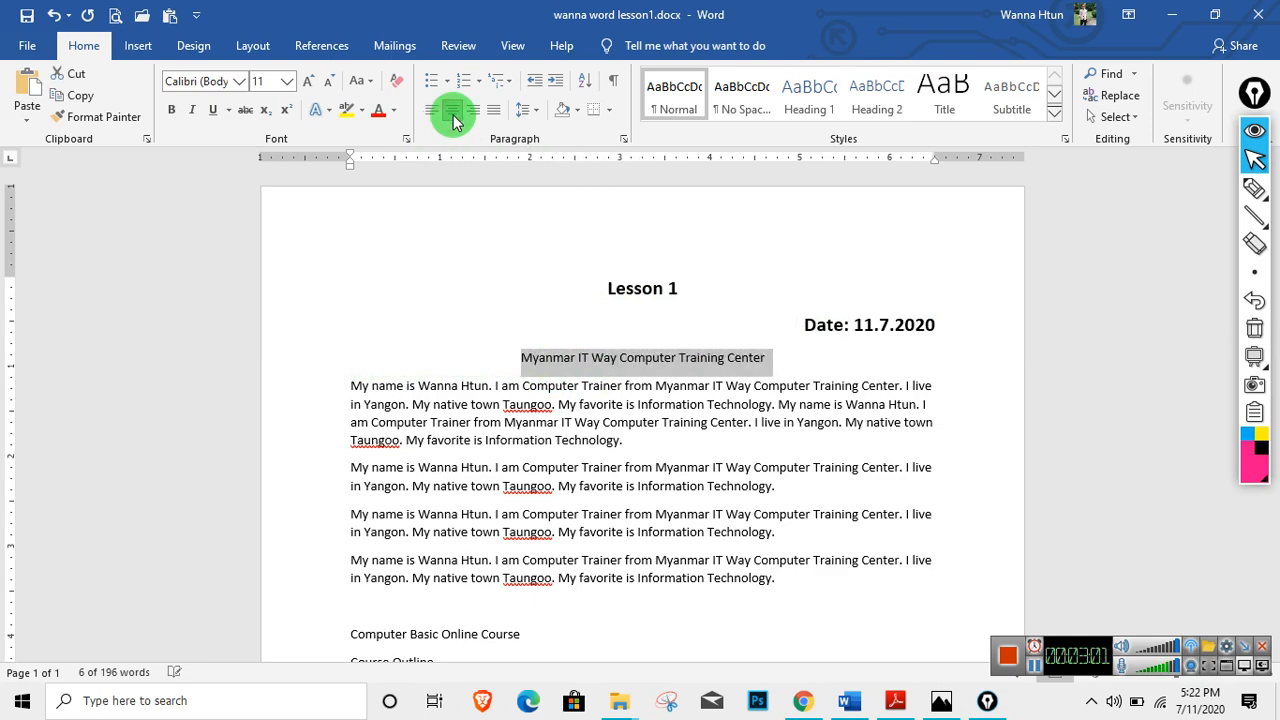
pyautogui.click(171, 109)
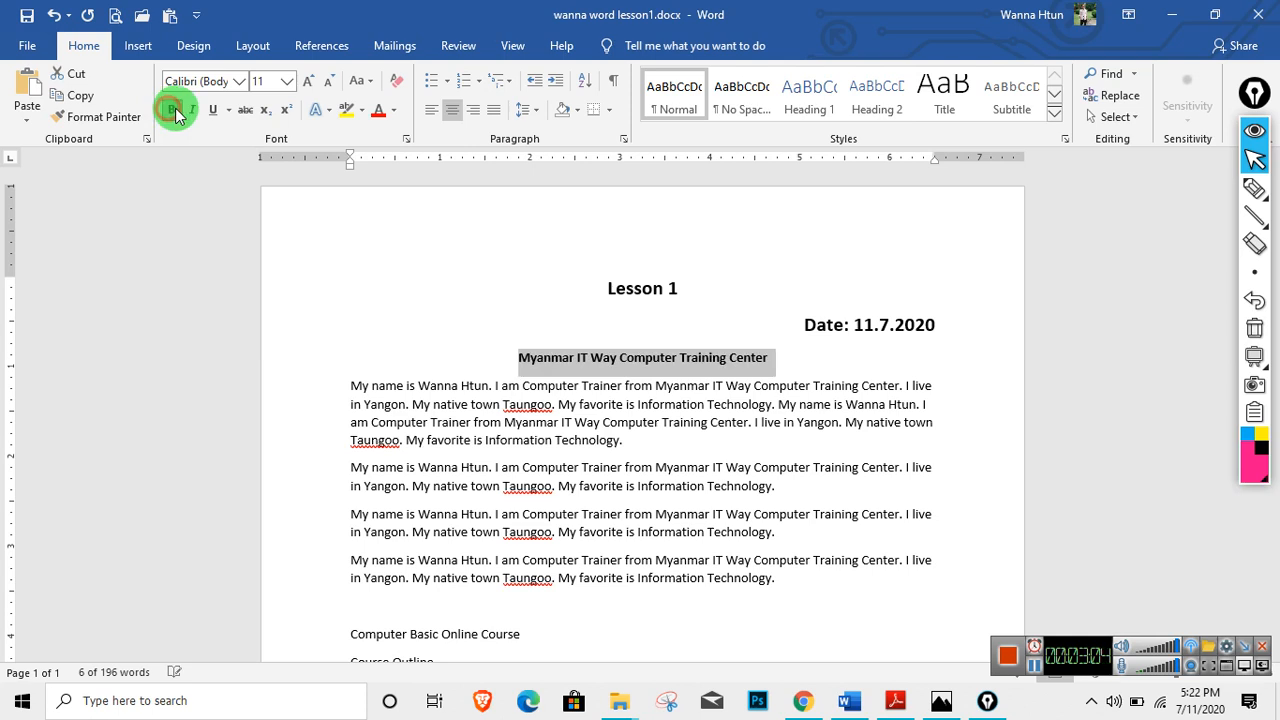
pyautogui.click(673, 372)
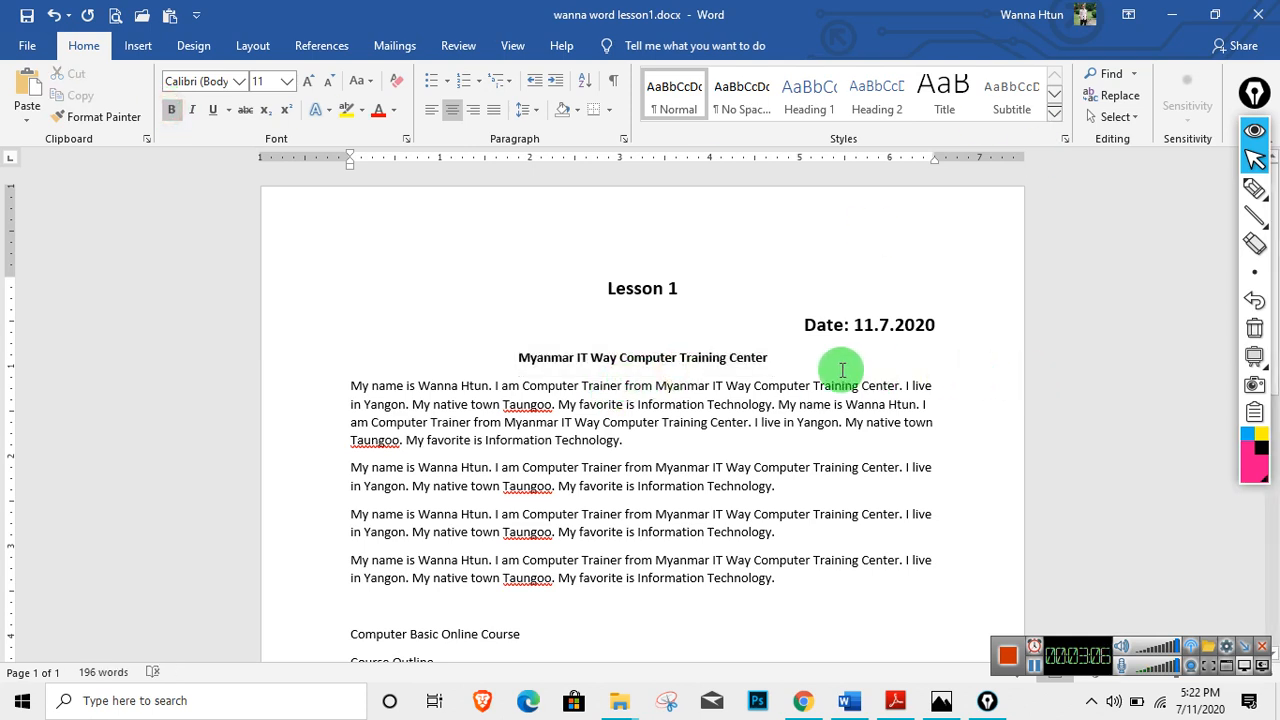
pyautogui.click(789, 357)
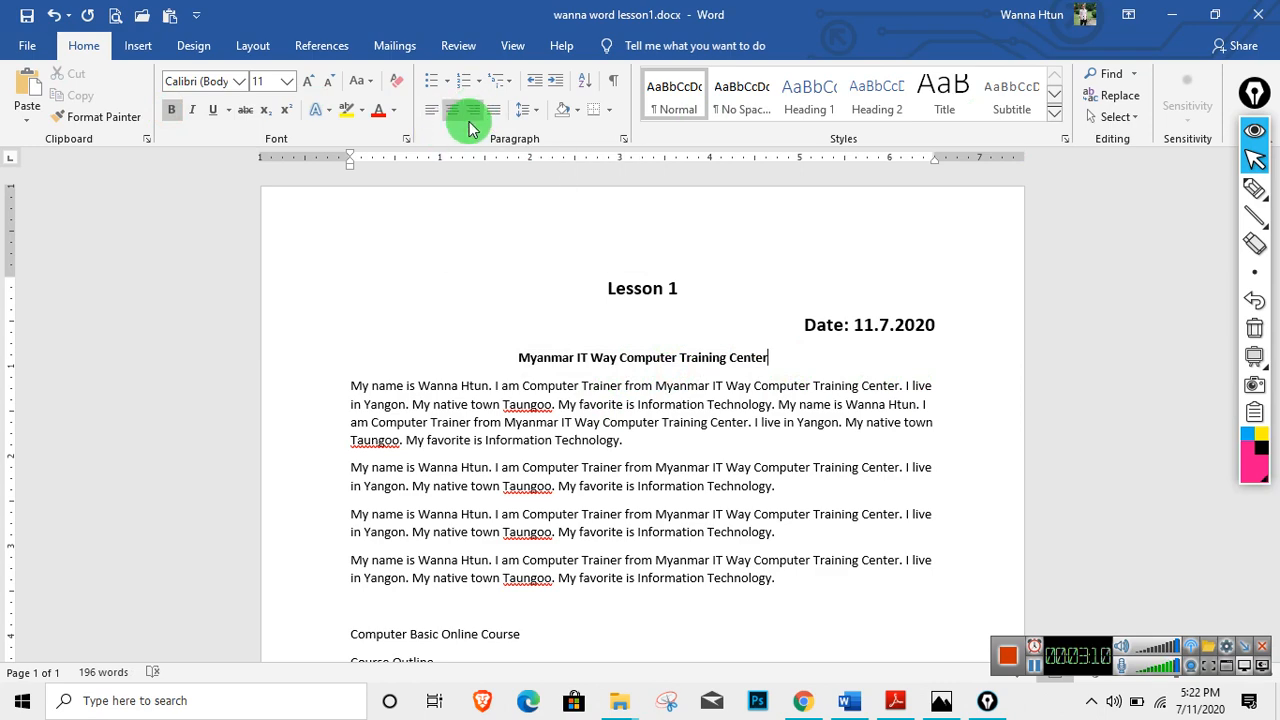
pyautogui.click(823, 441)
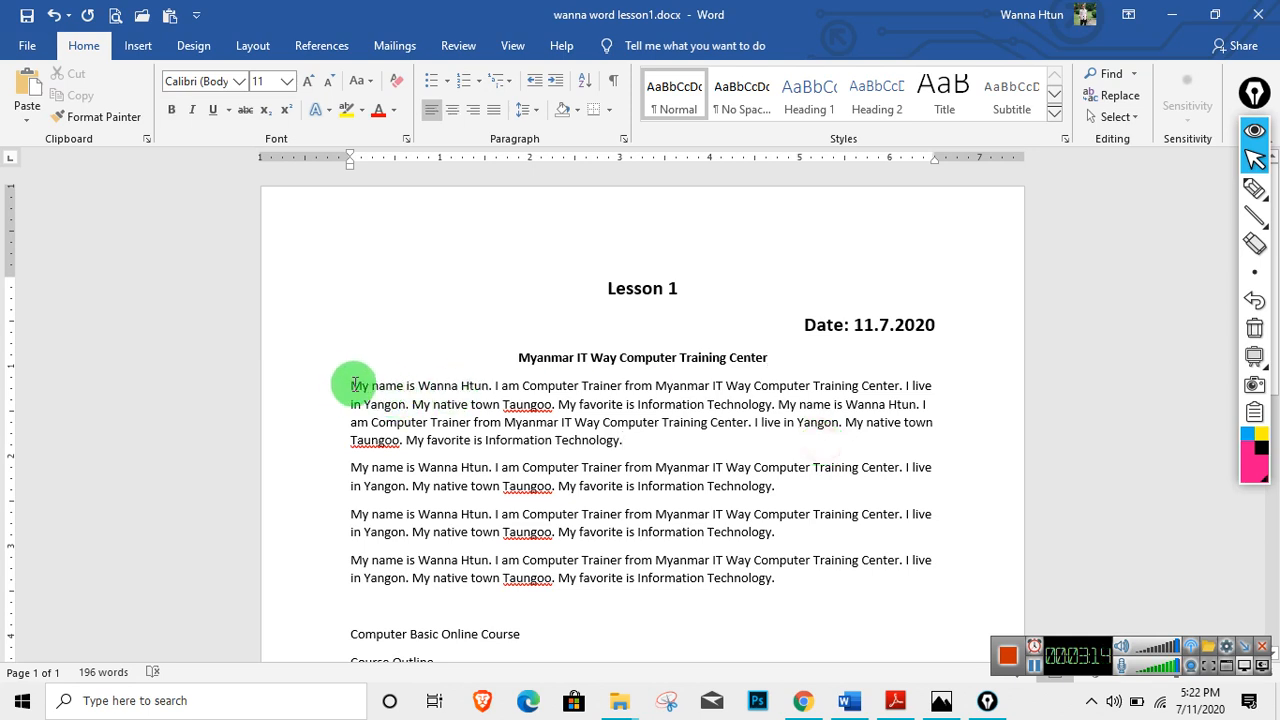
# Copy the second body paragraph and paste it twice in a row at the end of the first body paragraph.
pyautogui.moveTo(356, 384); pyautogui.dragTo(624, 441)
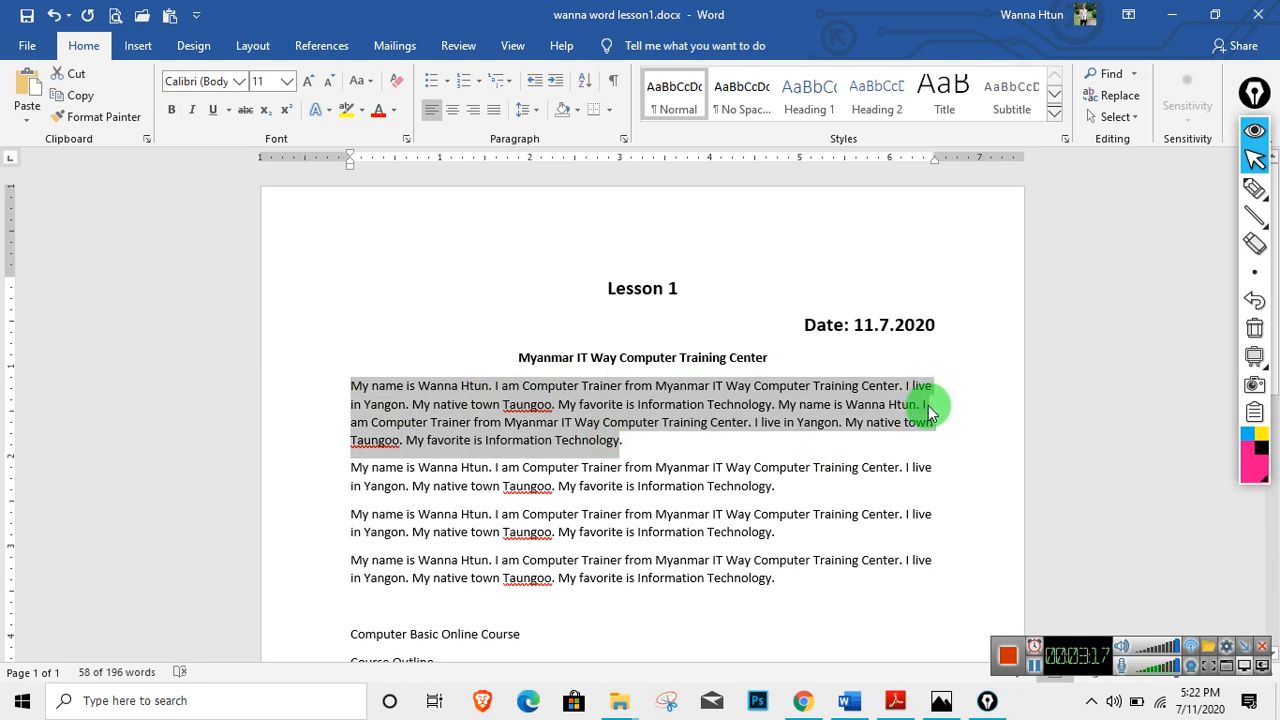
pyautogui.click(772, 442)
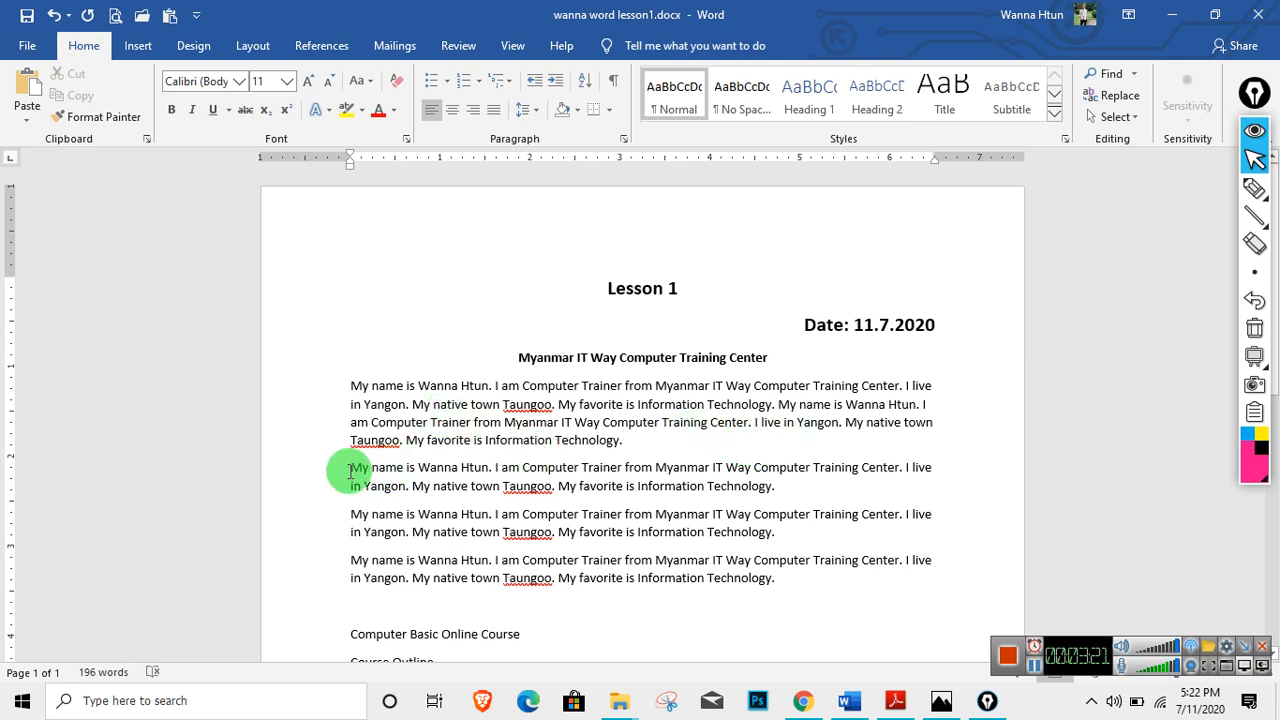
pyautogui.moveTo(350, 469); pyautogui.dragTo(806, 482)
pyautogui.hotkey('ctrl', 'c')
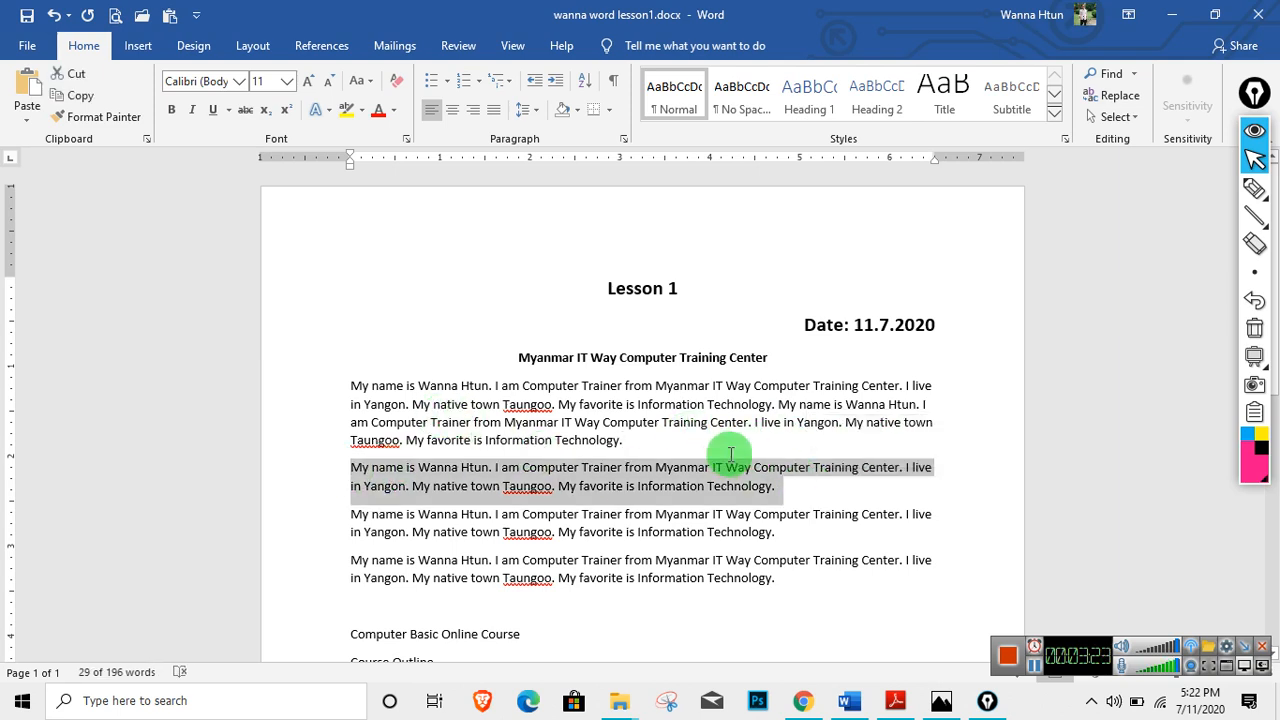
pyautogui.moveTo(697, 446); pyautogui.dragTo(697, 446)
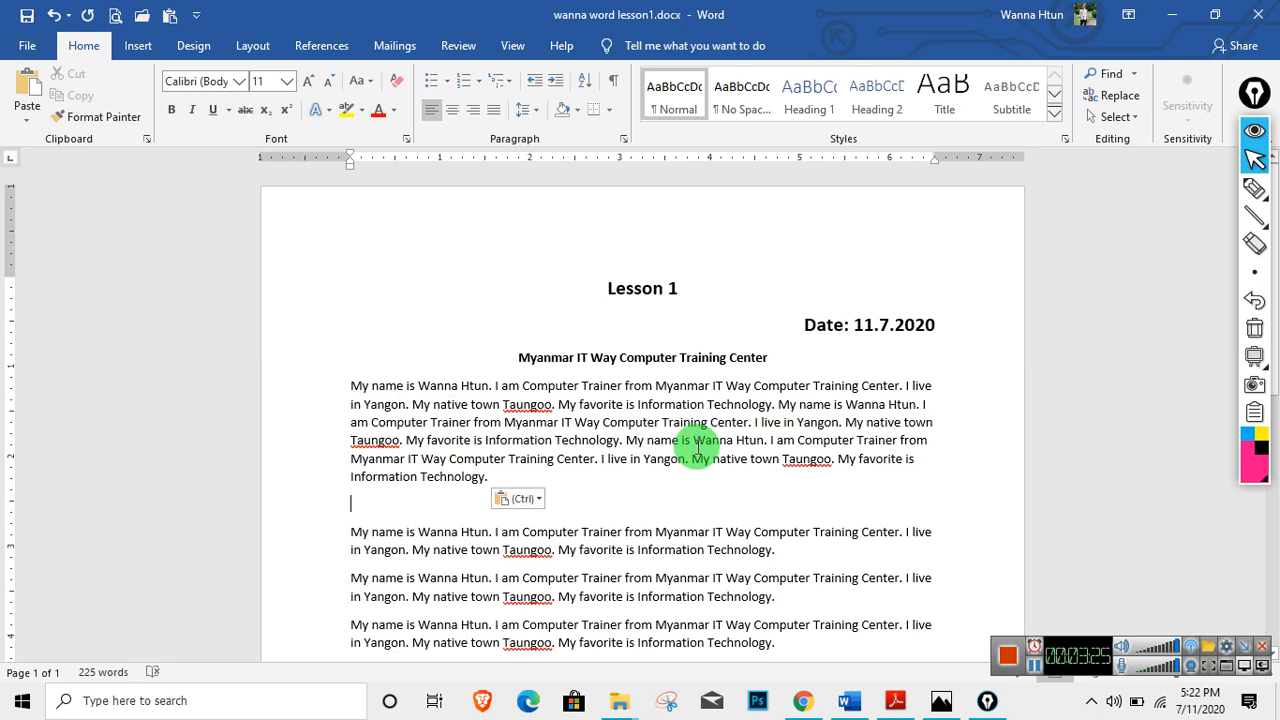
pyautogui.hotkey('ctrl', 'v')
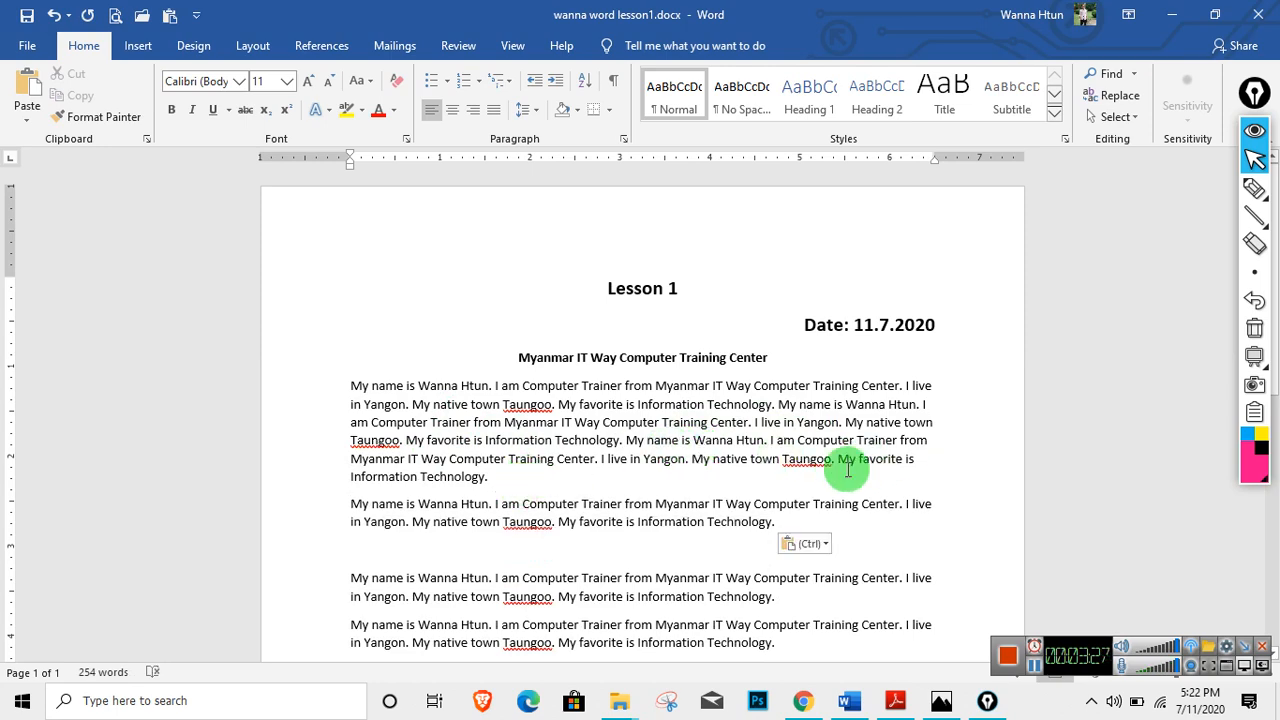
# Justify the extended first body paragraph so its text lines up with both margins.
pyautogui.moveTo(912, 386); pyautogui.dragTo(933, 461)
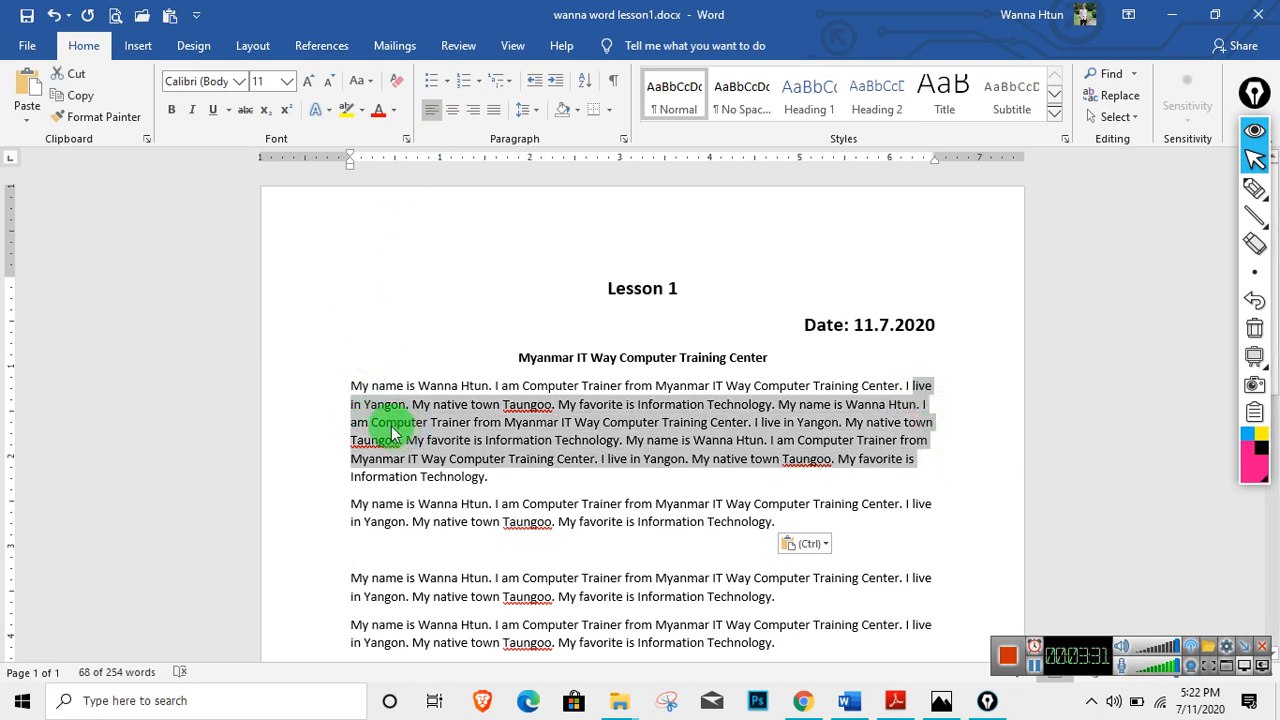
pyautogui.moveTo(351, 385); pyautogui.dragTo(362, 407)
pyautogui.moveTo(735, 410); pyautogui.dragTo(922, 404)
pyautogui.click(927, 399)
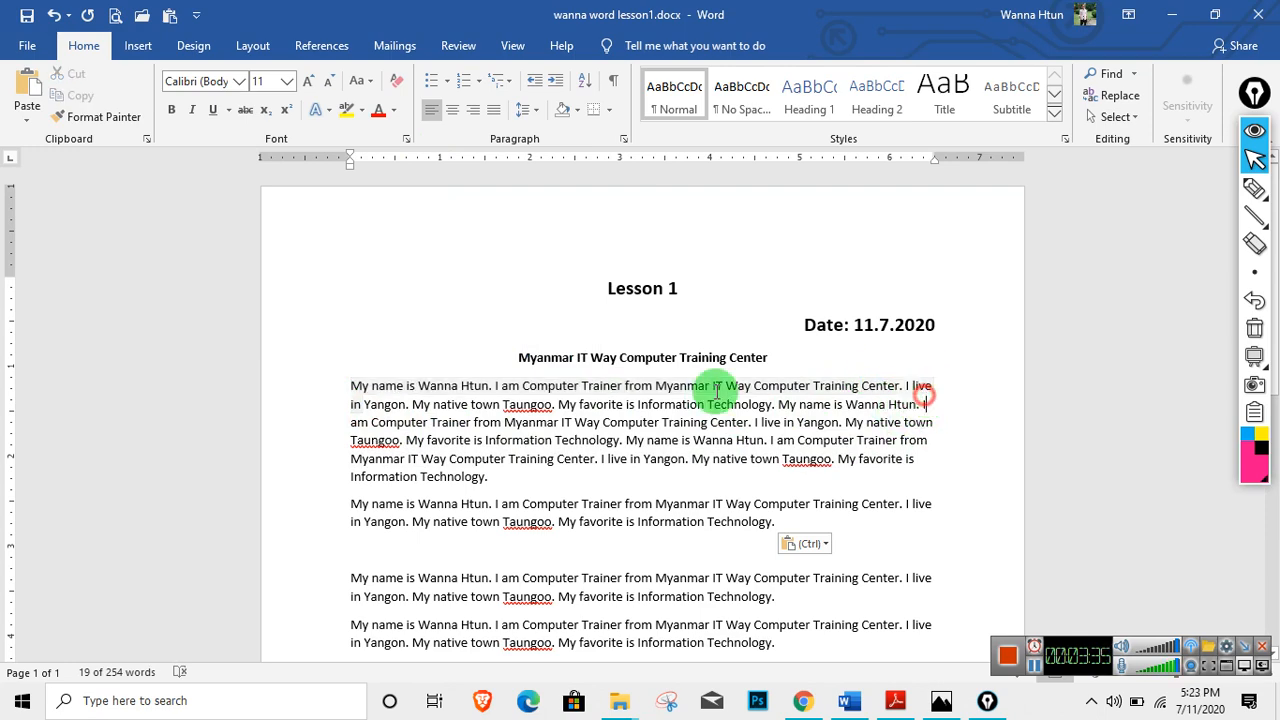
pyautogui.moveTo(350, 385); pyautogui.dragTo(520, 476)
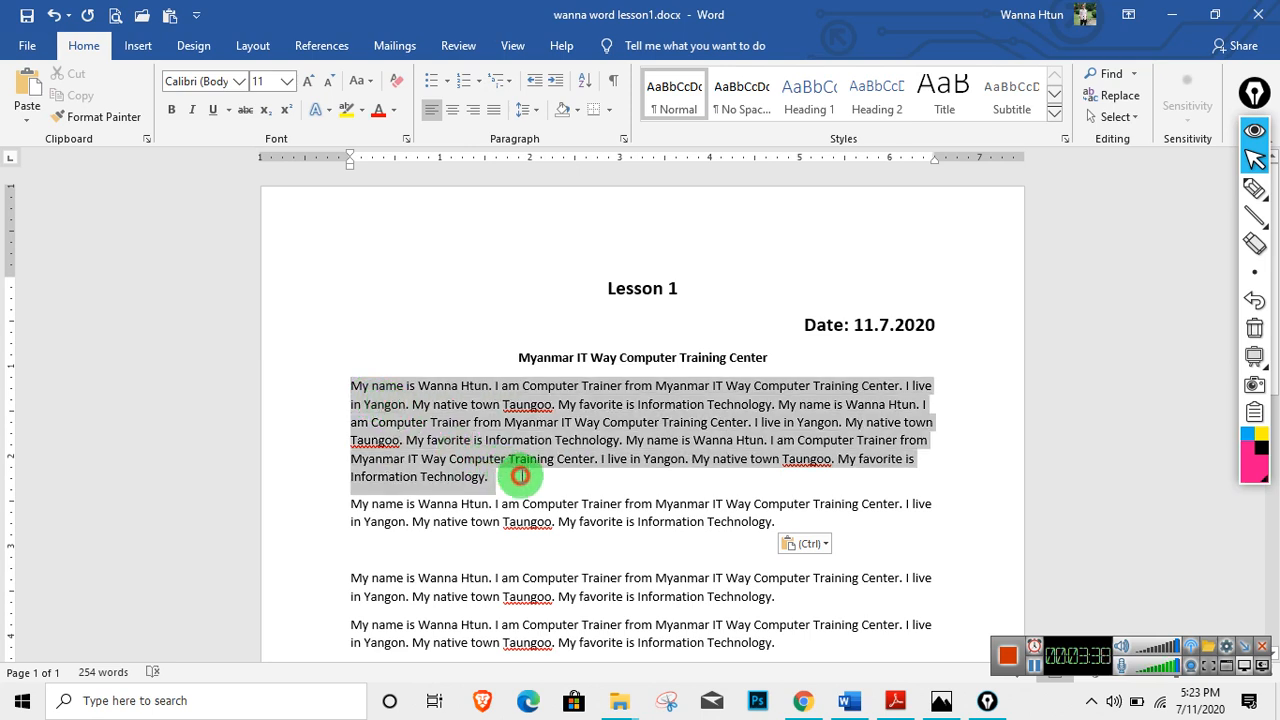
pyautogui.click(494, 112)
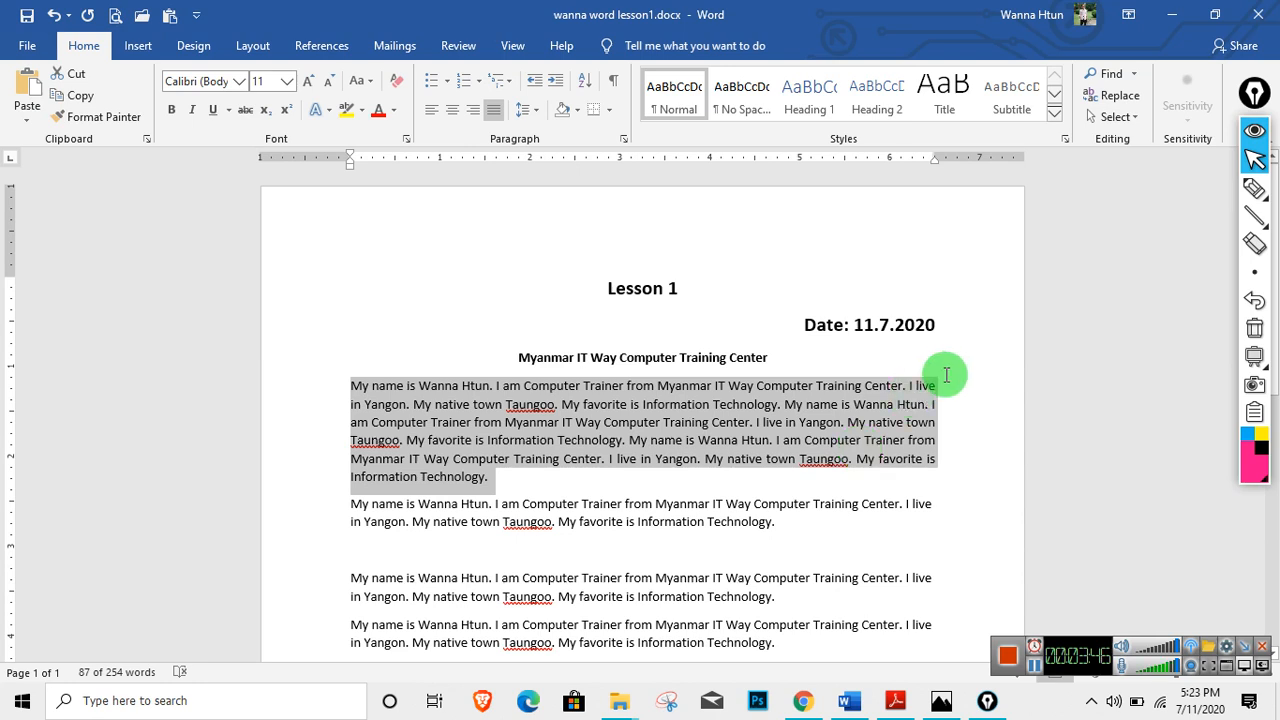
pyautogui.click(427, 442)
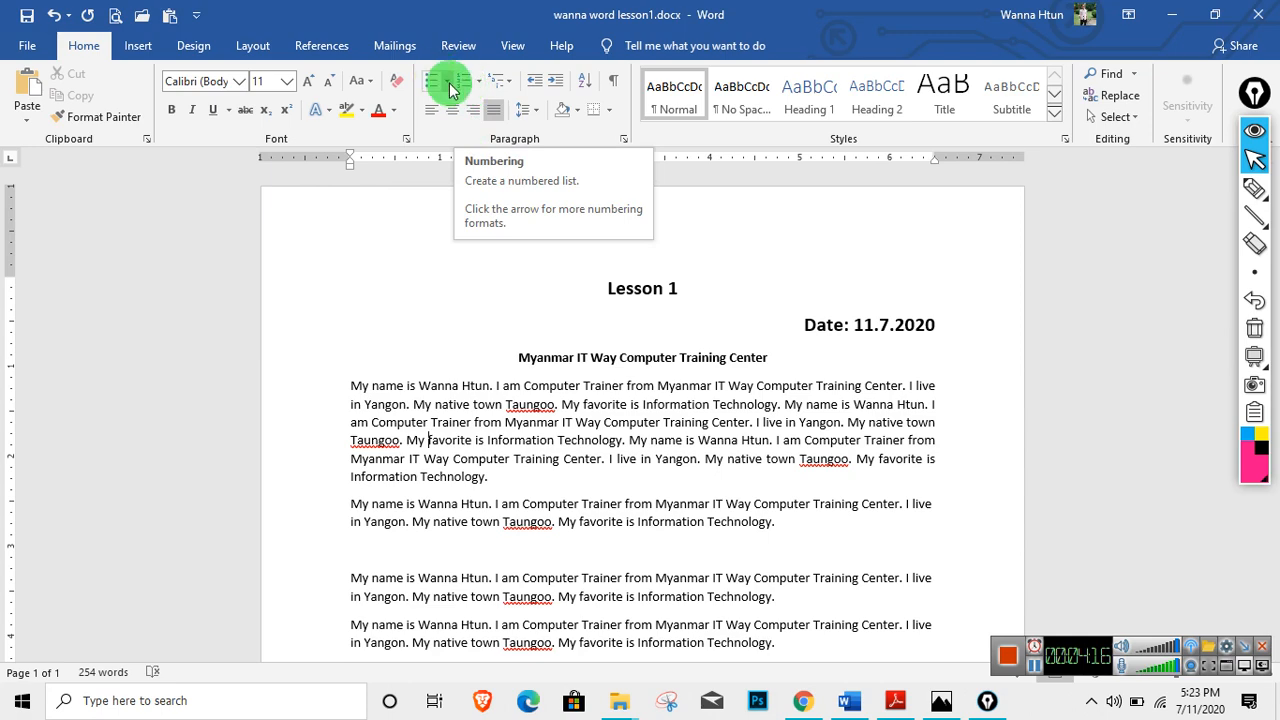
# Replace the numbering of the six Course Outline items with four-diamond bullets.
pyautogui.scroll(-2, 523, 346)
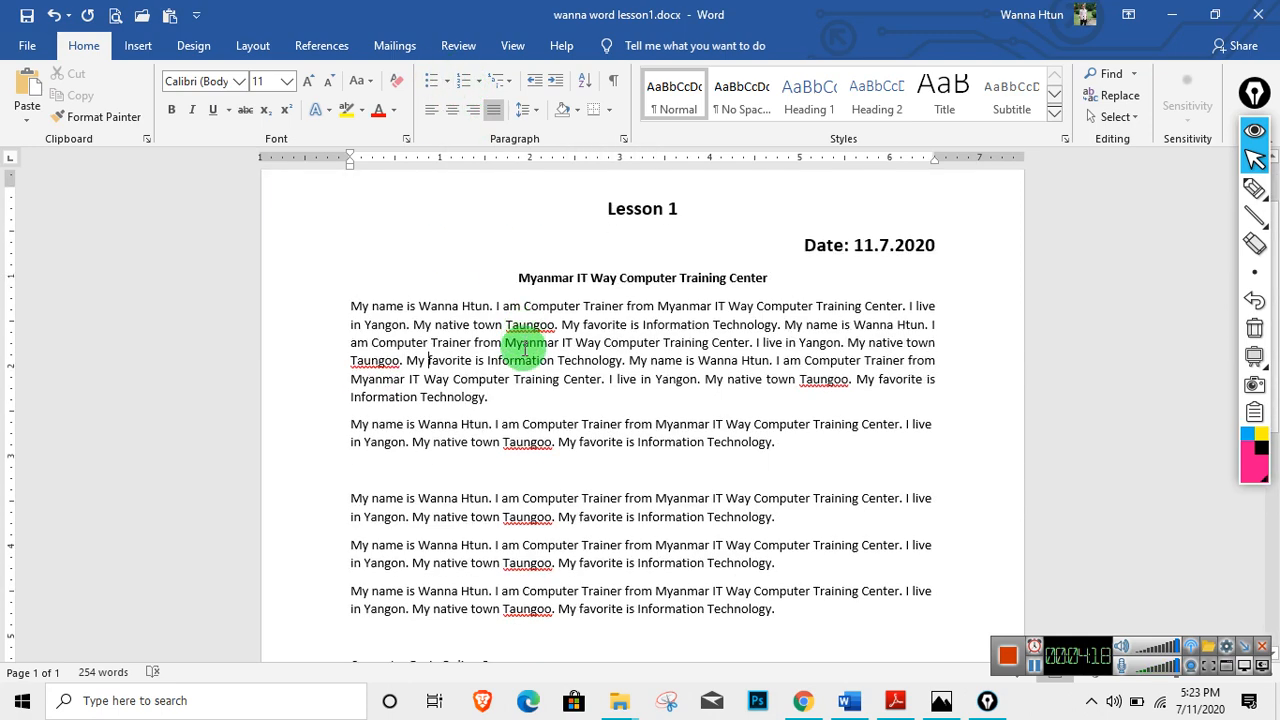
pyautogui.scroll(-9, 400, 423)
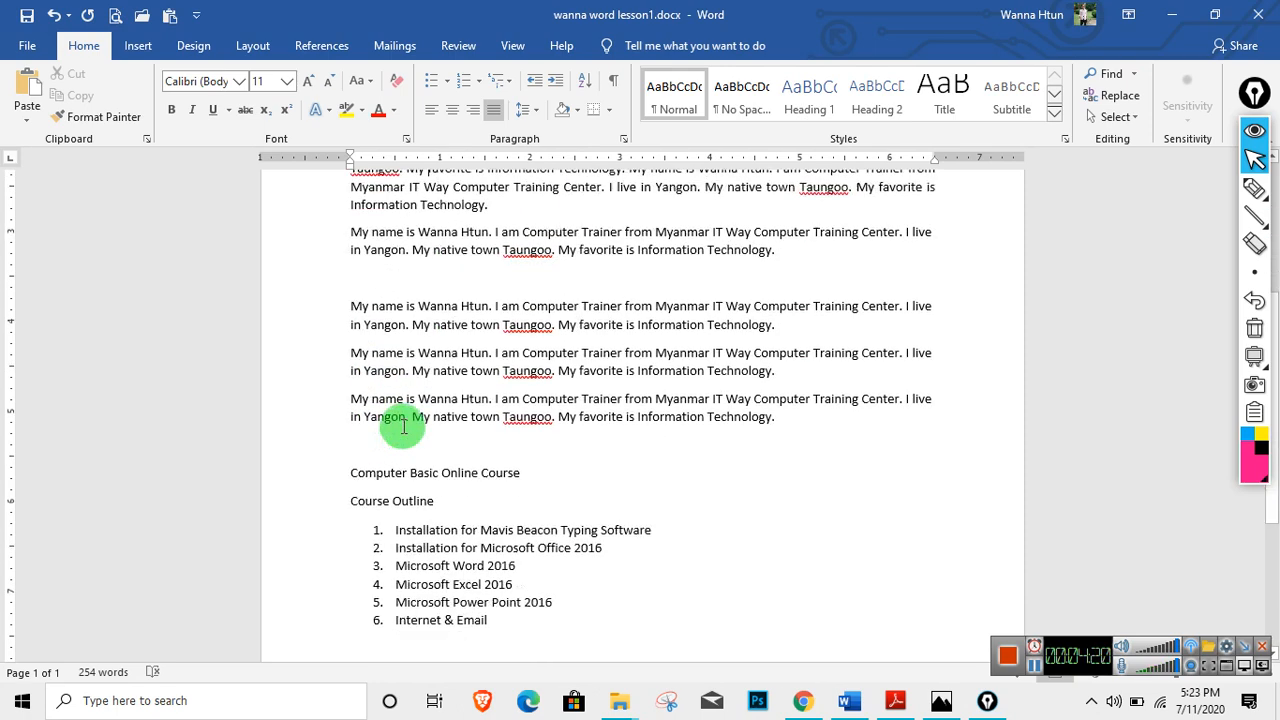
pyautogui.click(571, 417)
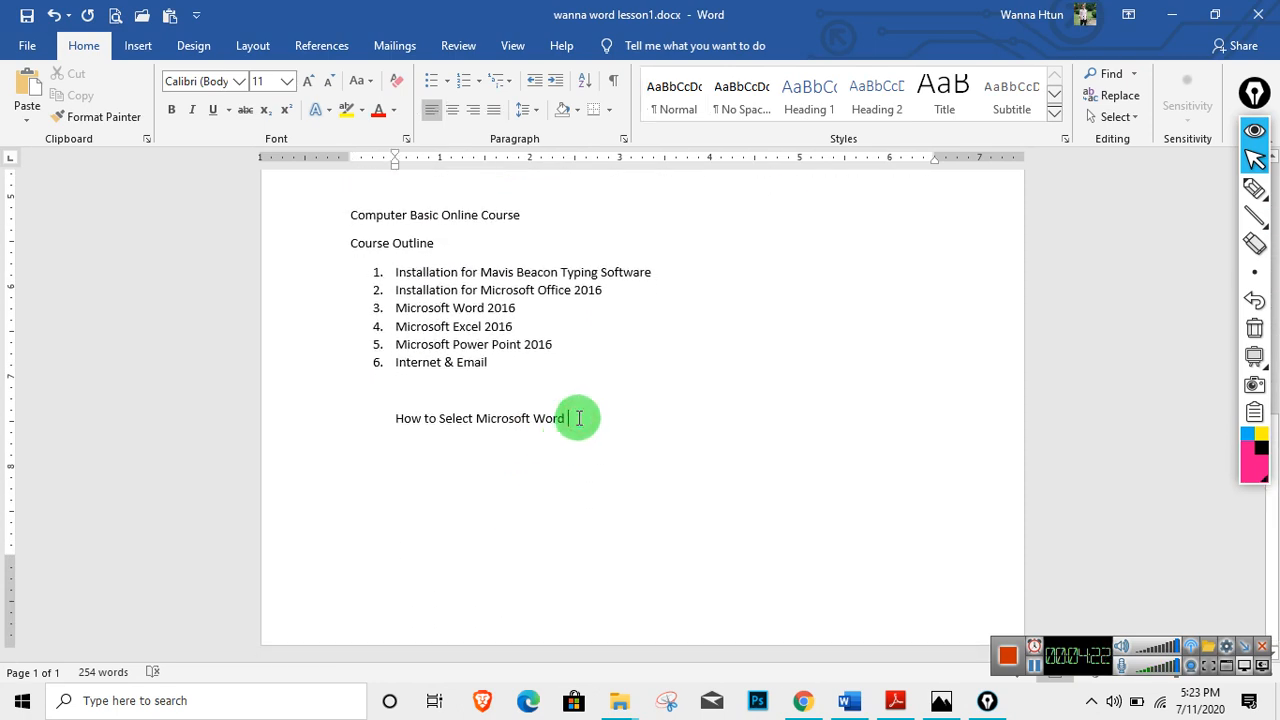
pyautogui.moveTo(390, 277); pyautogui.dragTo(494, 365)
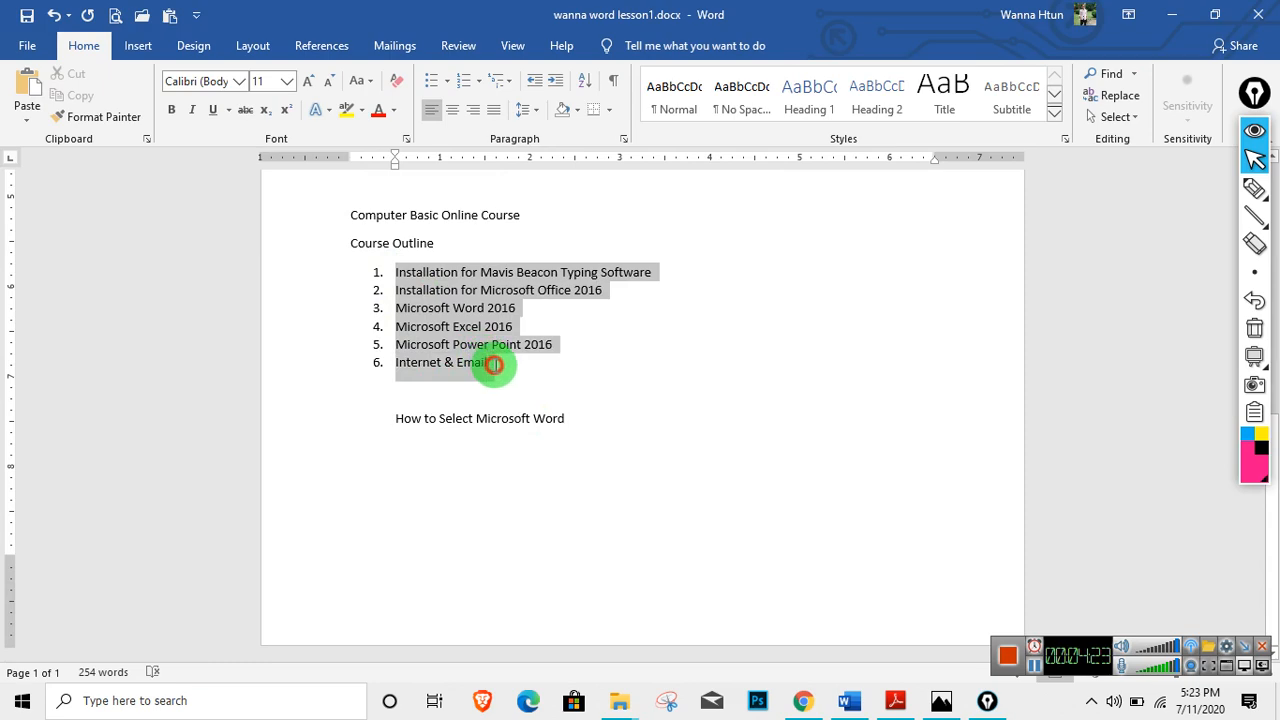
pyautogui.click(482, 290)
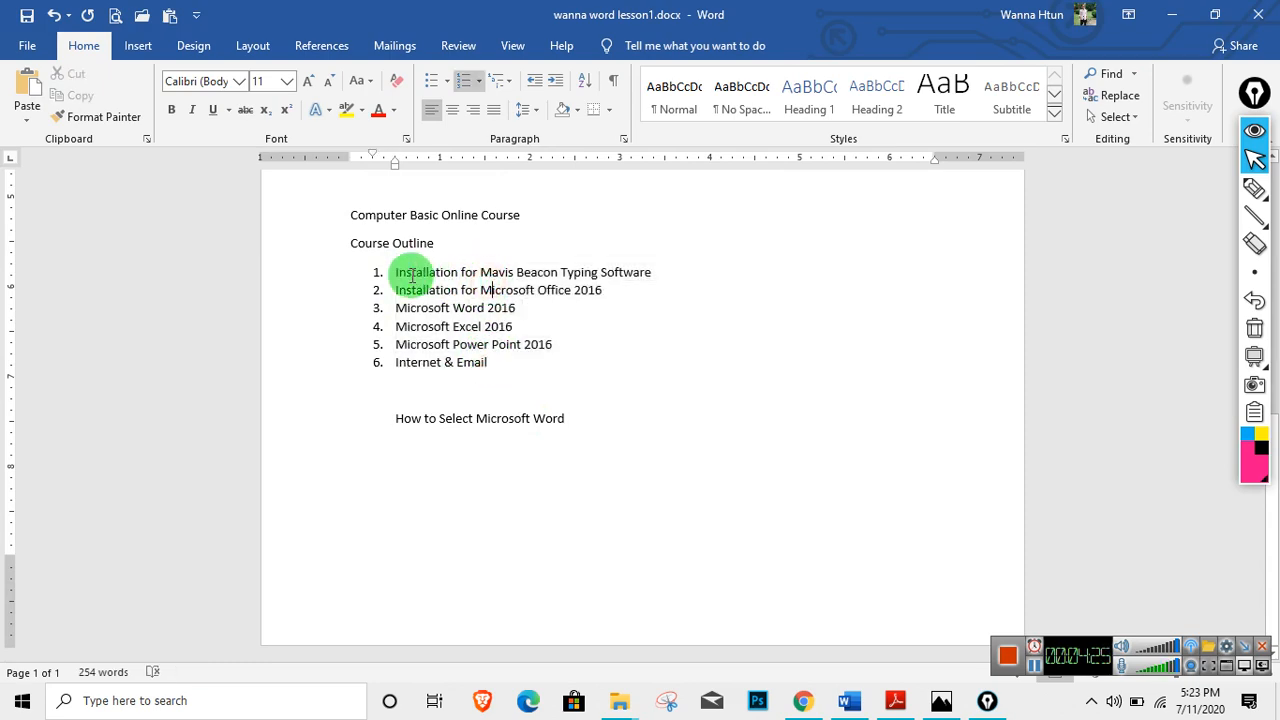
pyautogui.moveTo(395, 270); pyautogui.dragTo(487, 360)
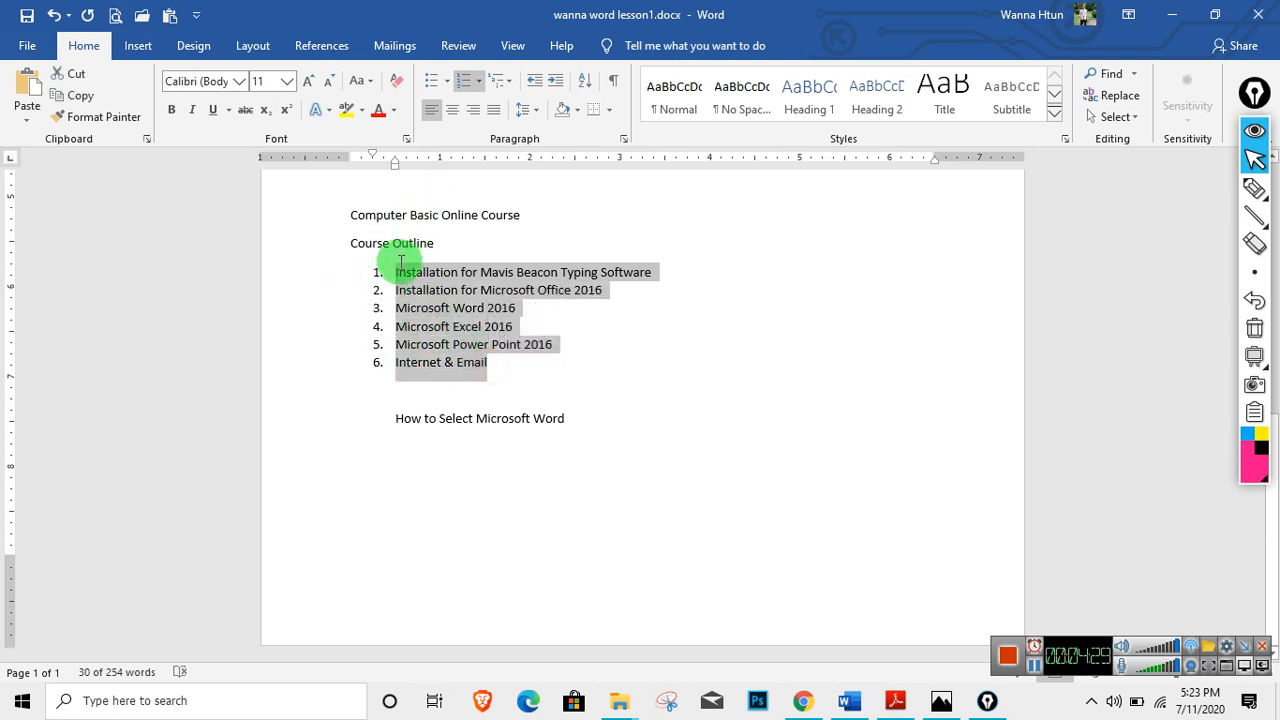
pyautogui.click(450, 83)
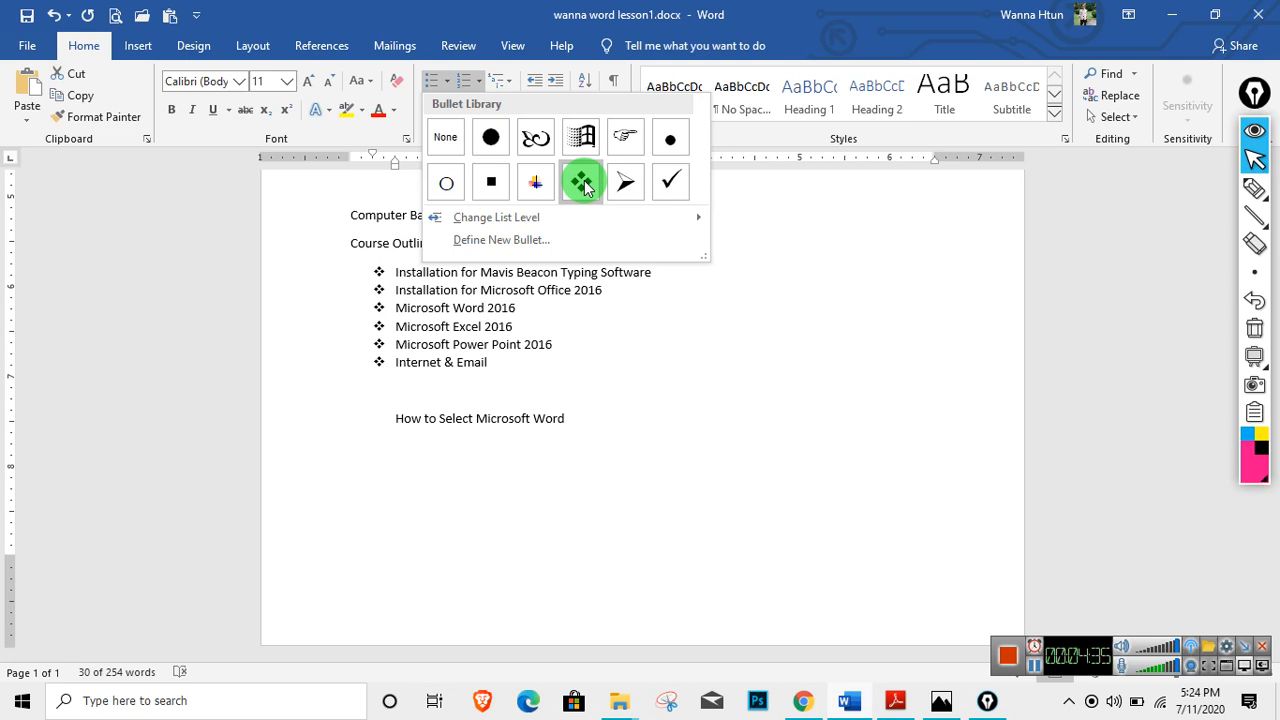
pyautogui.click(583, 186)
# Change the bullets of all six Course Outline items to arrowheads.
pyautogui.moveTo(391, 269); pyautogui.dragTo(514, 363)
pyautogui.click(446, 80)
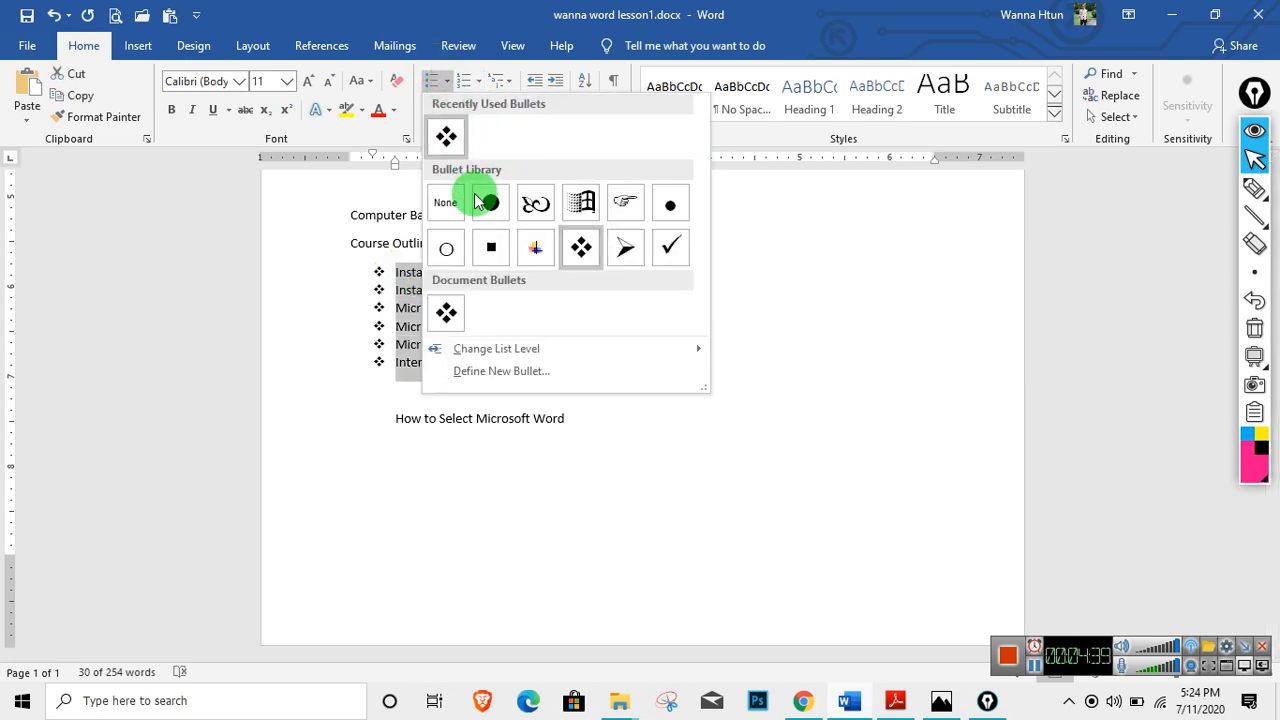
pyautogui.click(624, 251)
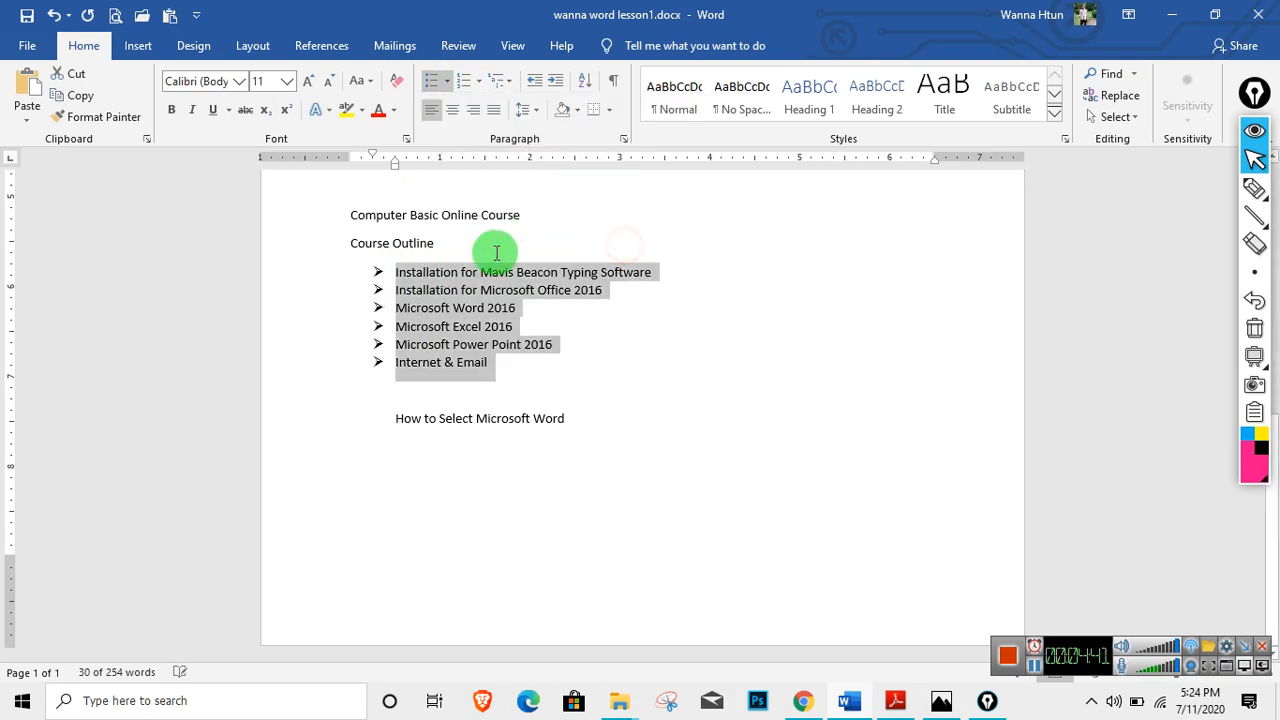
pyautogui.click(518, 365)
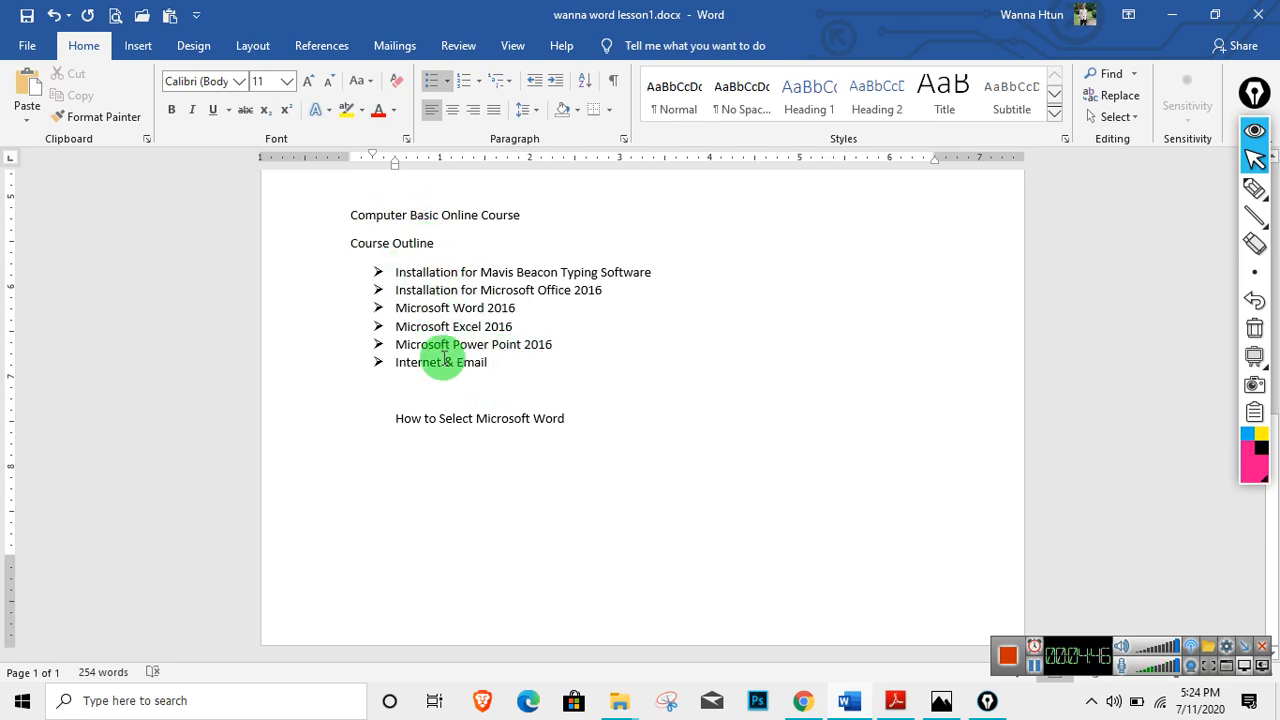
# Switch the Course Outline list to solid round bullets, followed by the curly ornament bullets.
pyautogui.click(446, 87)
pyautogui.click(494, 196)
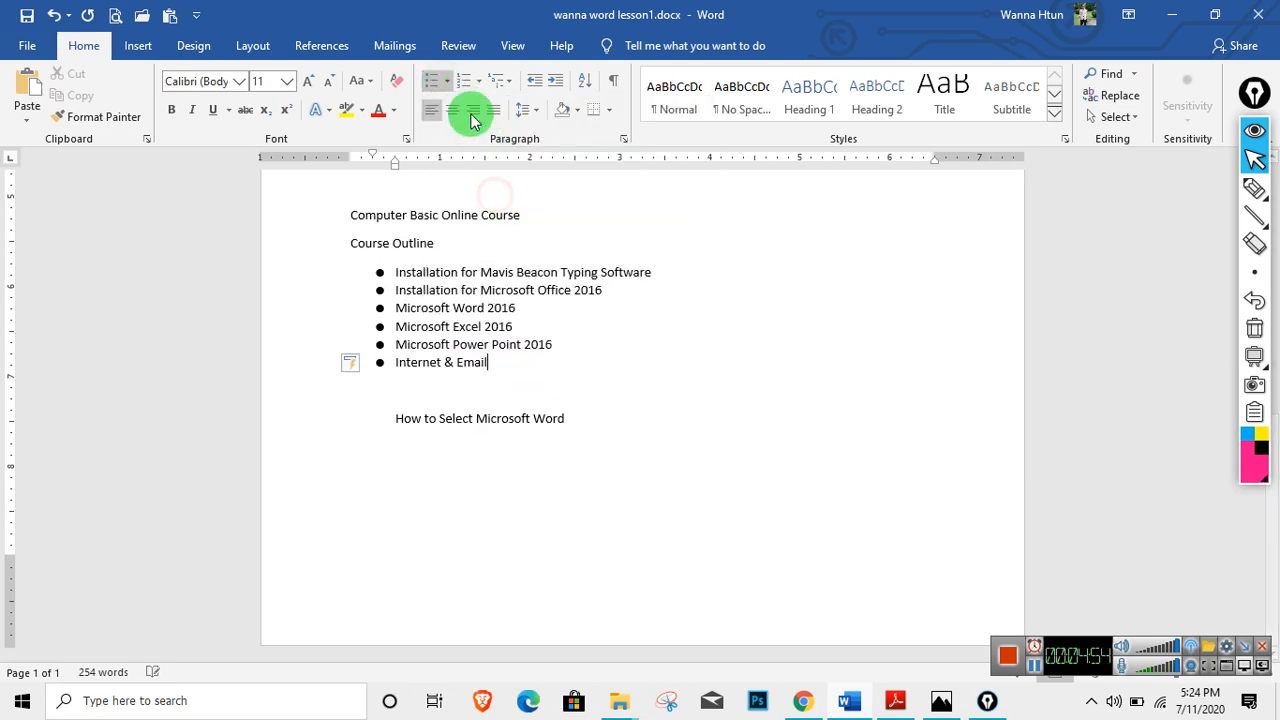
pyautogui.click(447, 80)
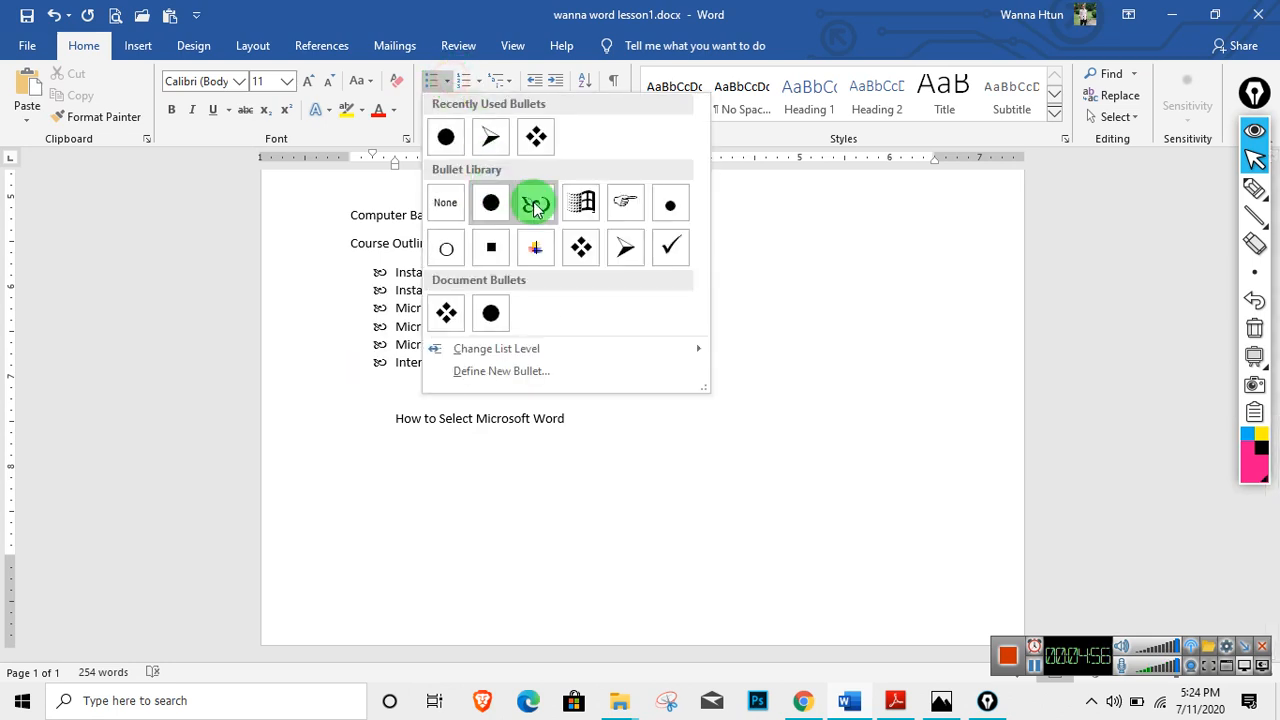
pyautogui.click(535, 205)
# Try the pointing-hand bullets on the Course Outline list and return it to arrowhead bullets.
pyautogui.click(447, 80)
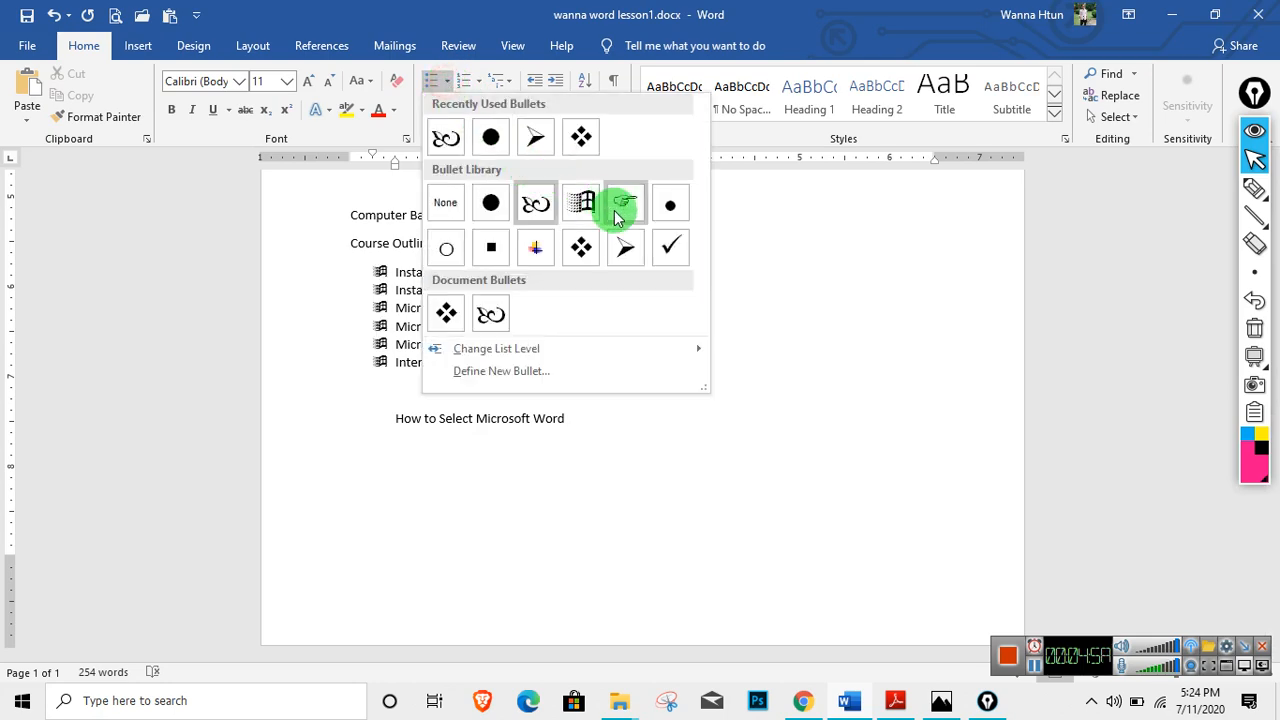
pyautogui.click(624, 204)
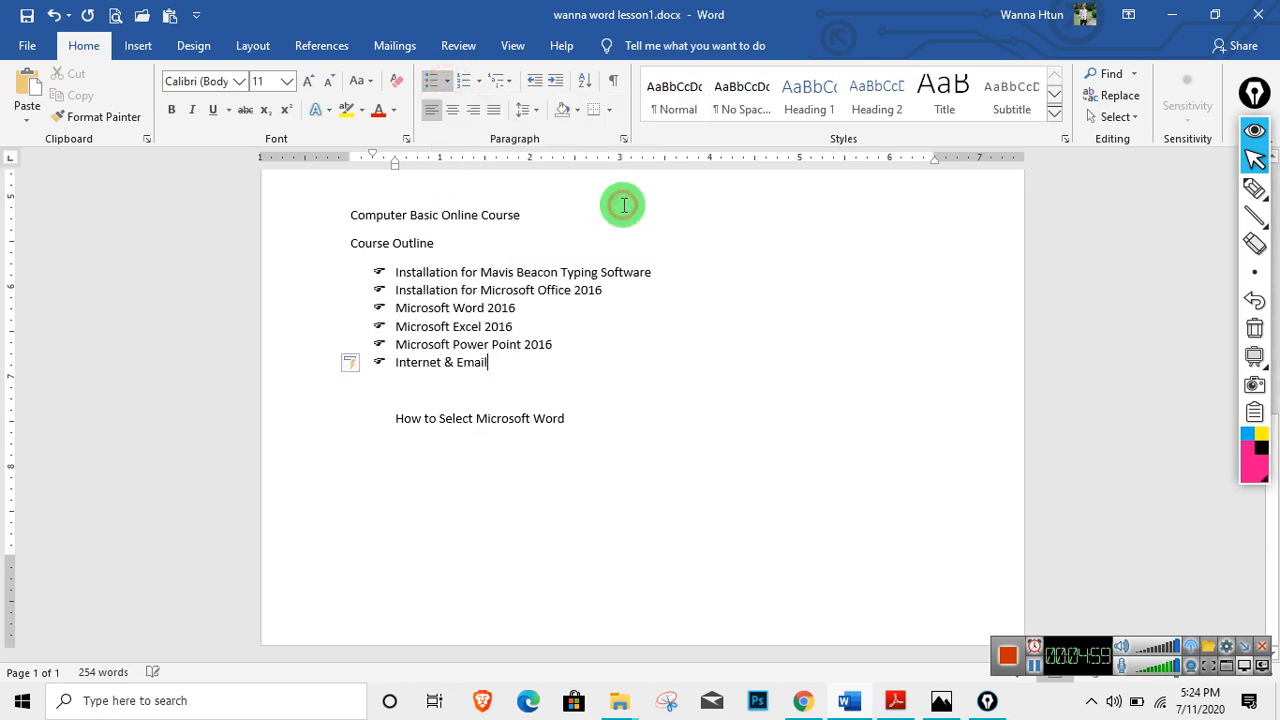
pyautogui.click(447, 80)
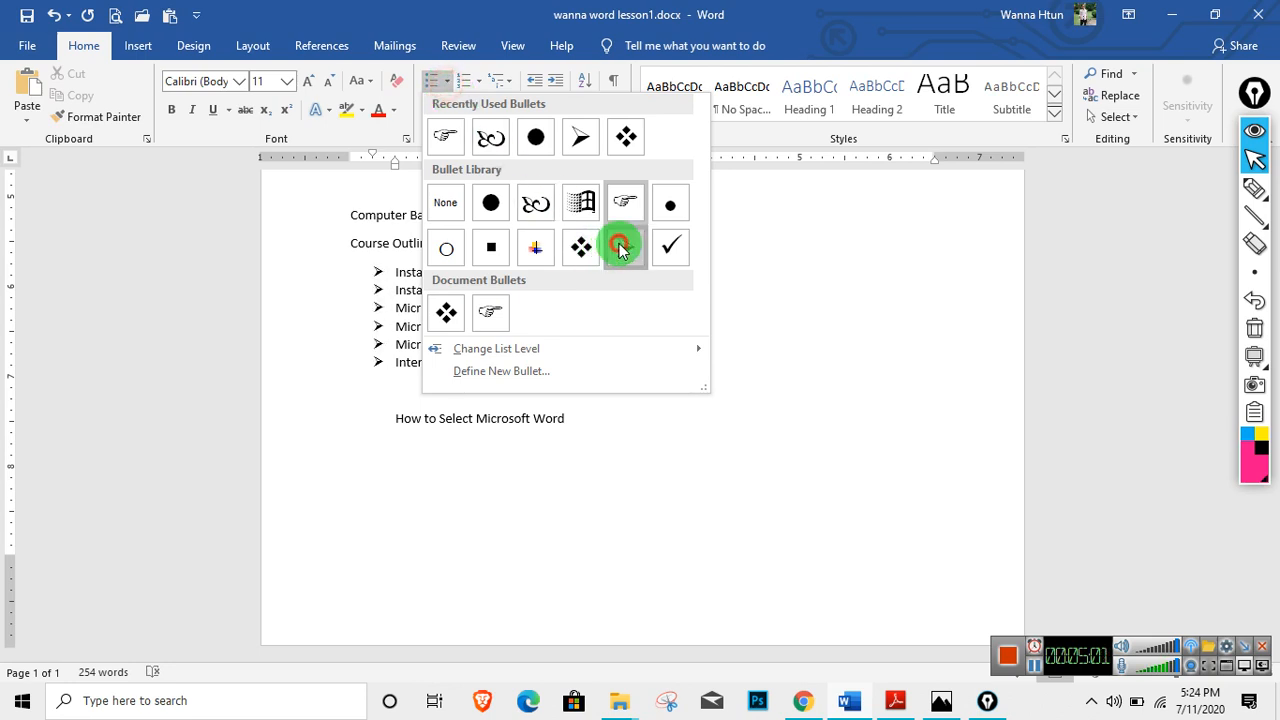
pyautogui.click(620, 249)
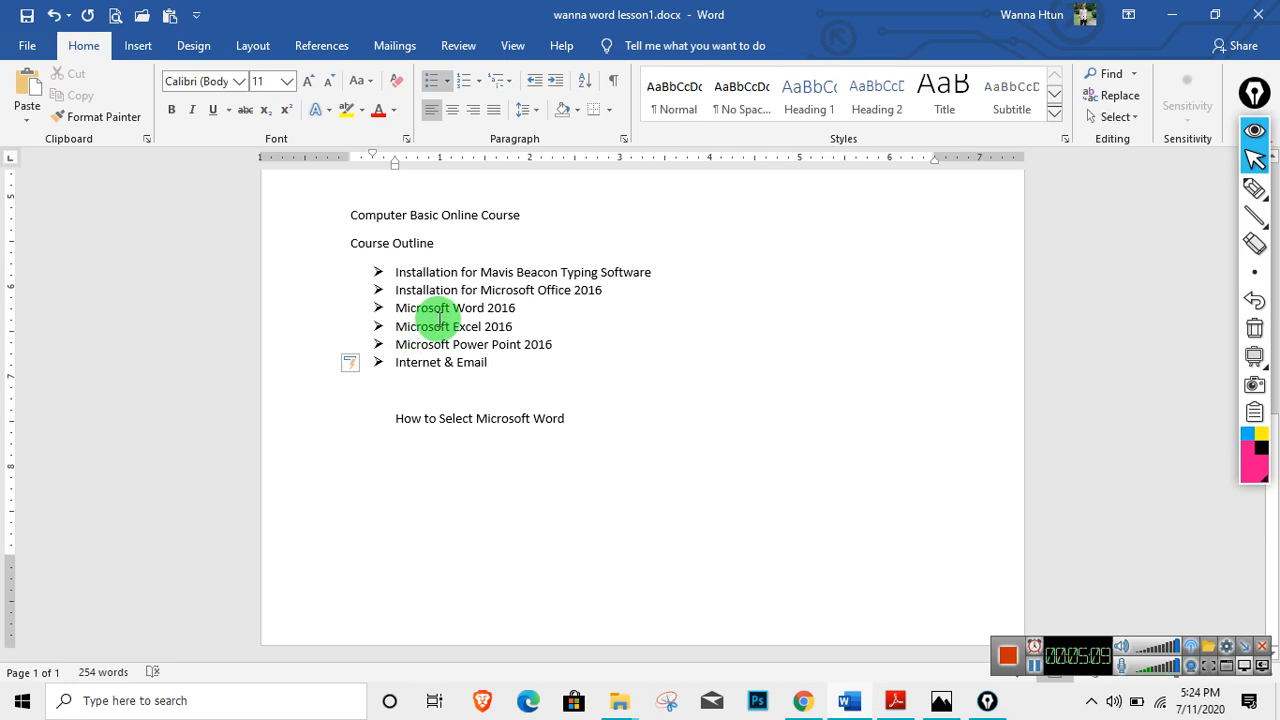
# Change the Course Outline list's bullets to the Windows logo symbol.
pyautogui.click(447, 80)
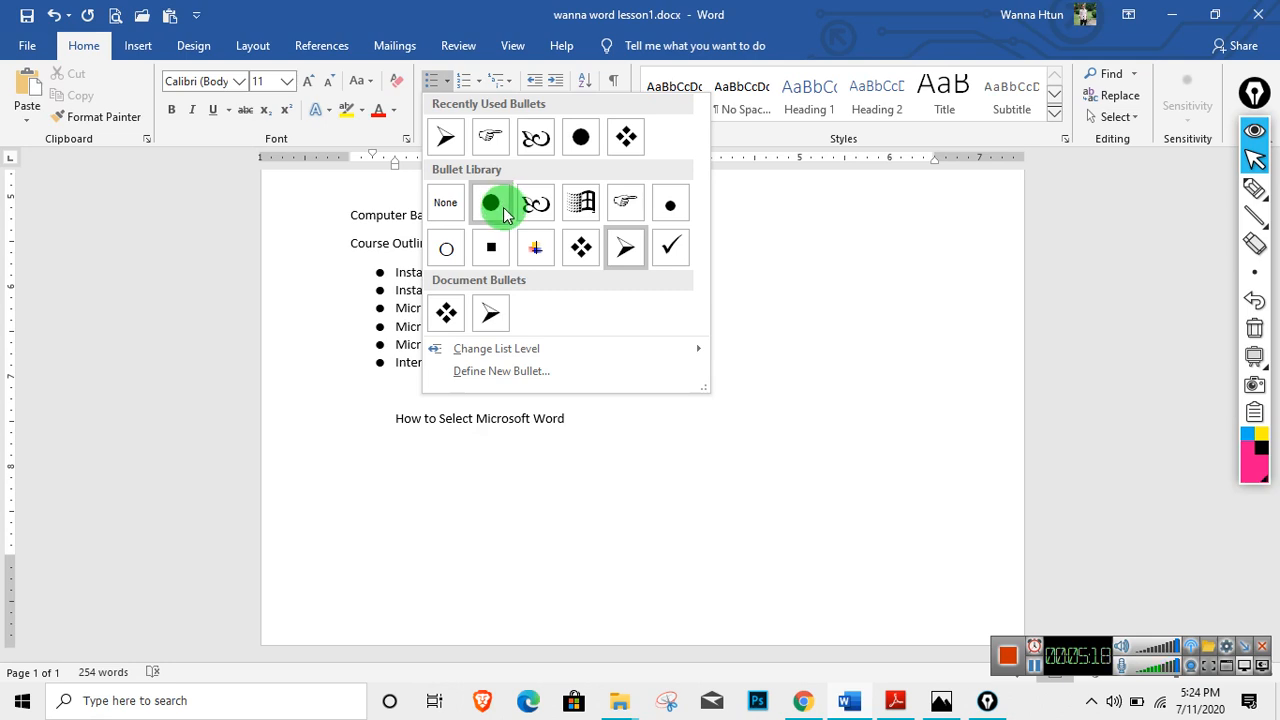
pyautogui.click(583, 204)
pyautogui.click(481, 290)
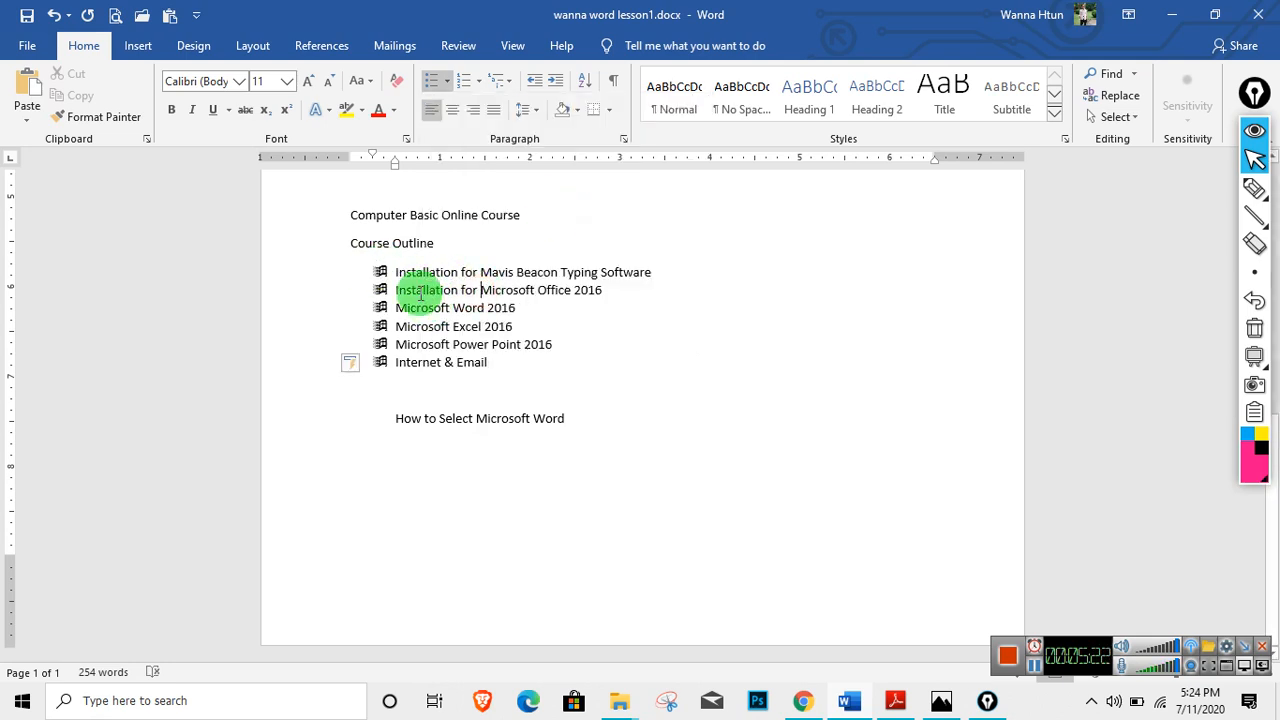
# Convert the six Course Outline items to a numbered list and change its format to 1), 2), 3).
pyautogui.moveTo(398, 272); pyautogui.dragTo(487, 362)
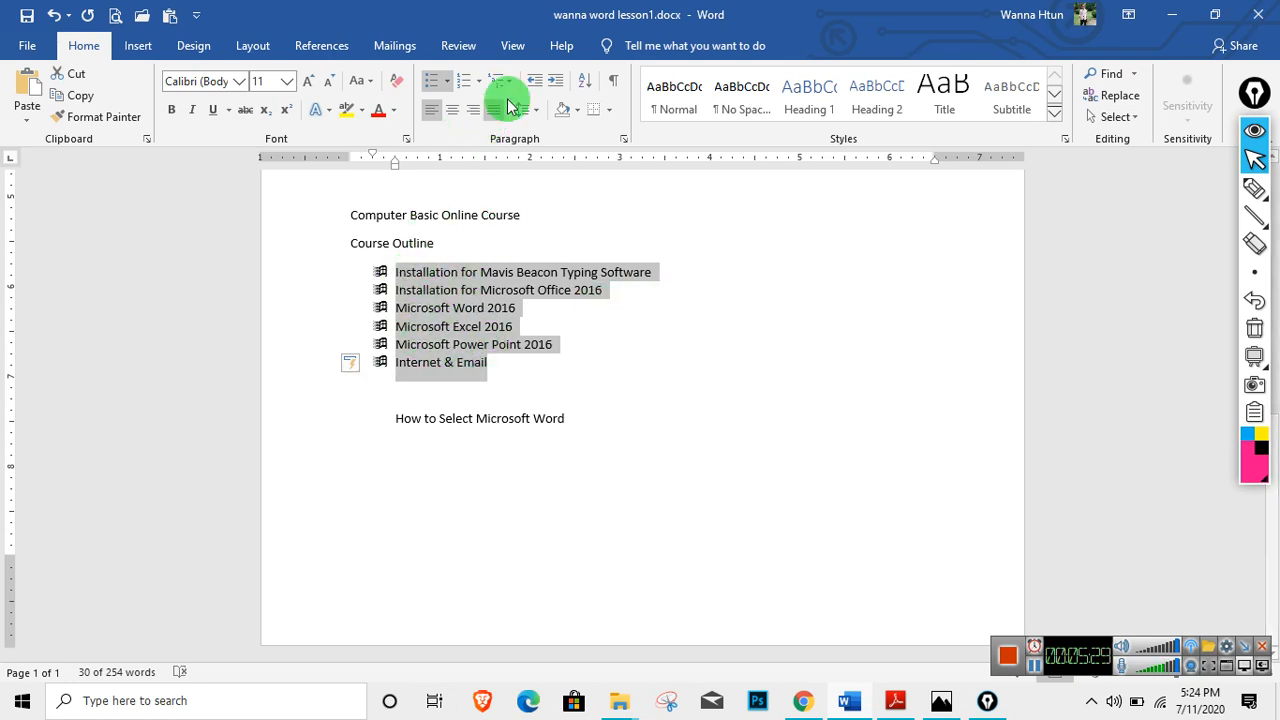
pyautogui.click(473, 87)
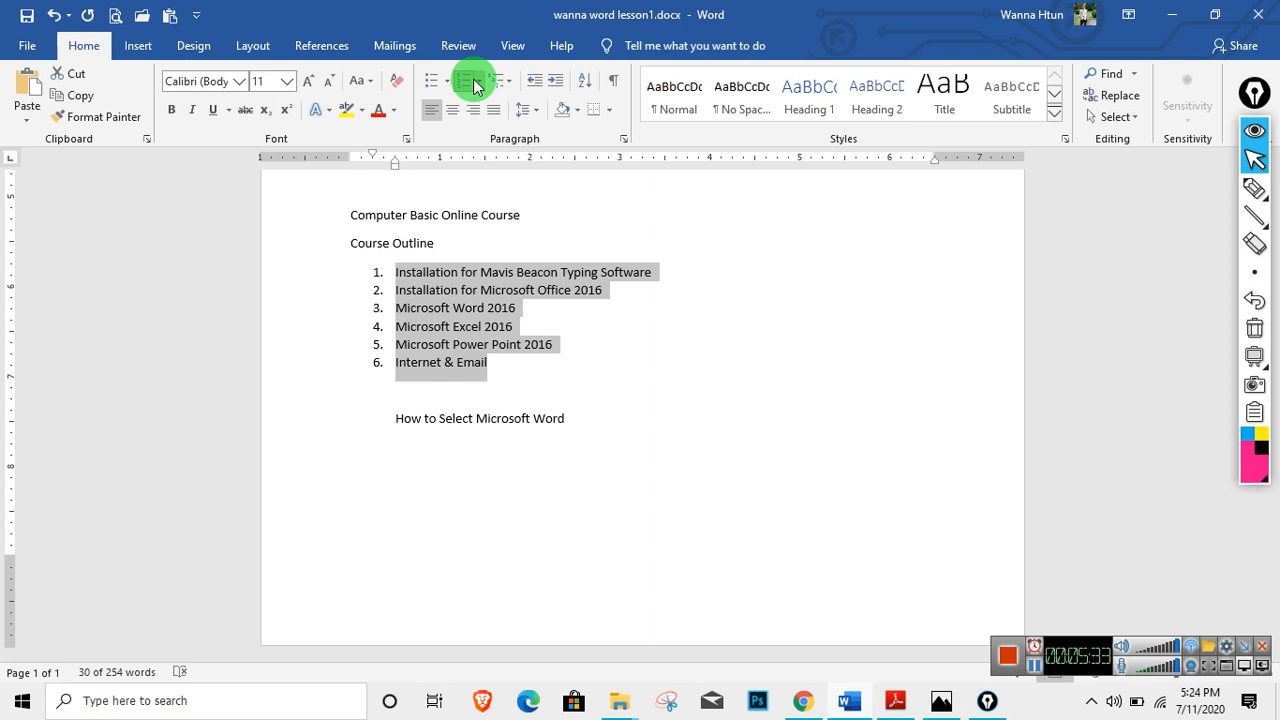
pyautogui.click(486, 83)
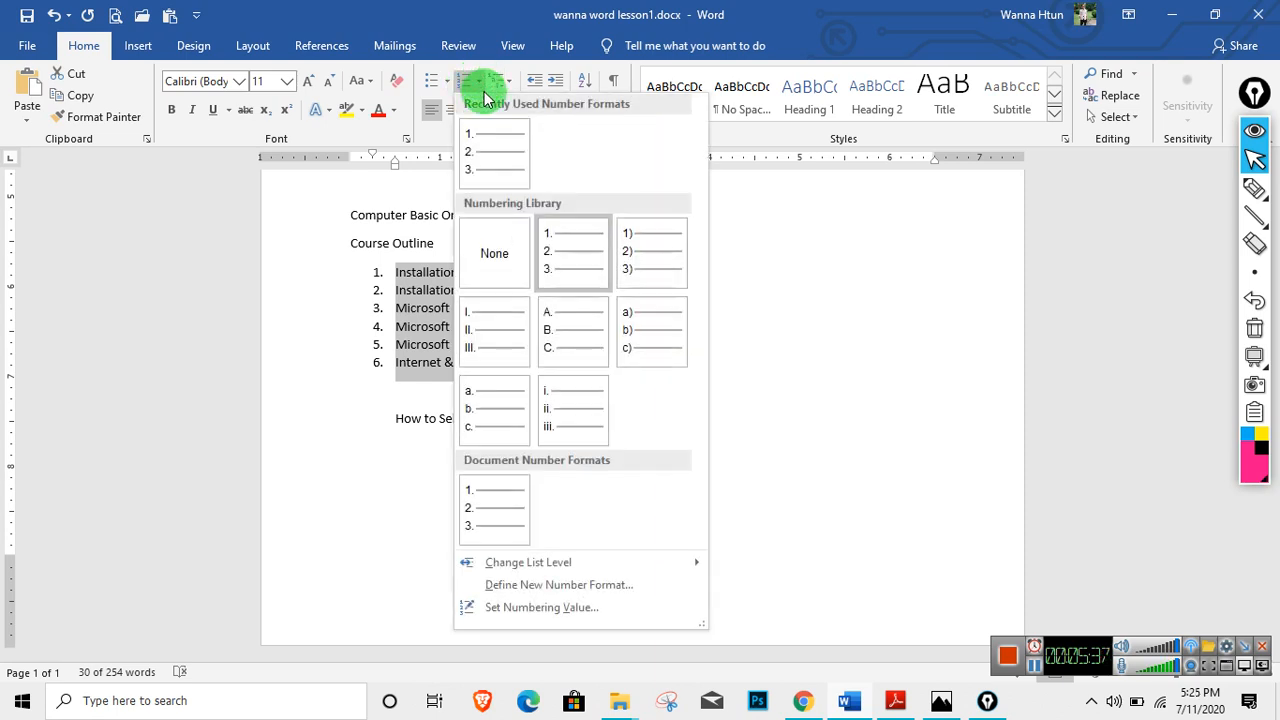
pyautogui.click(630, 245)
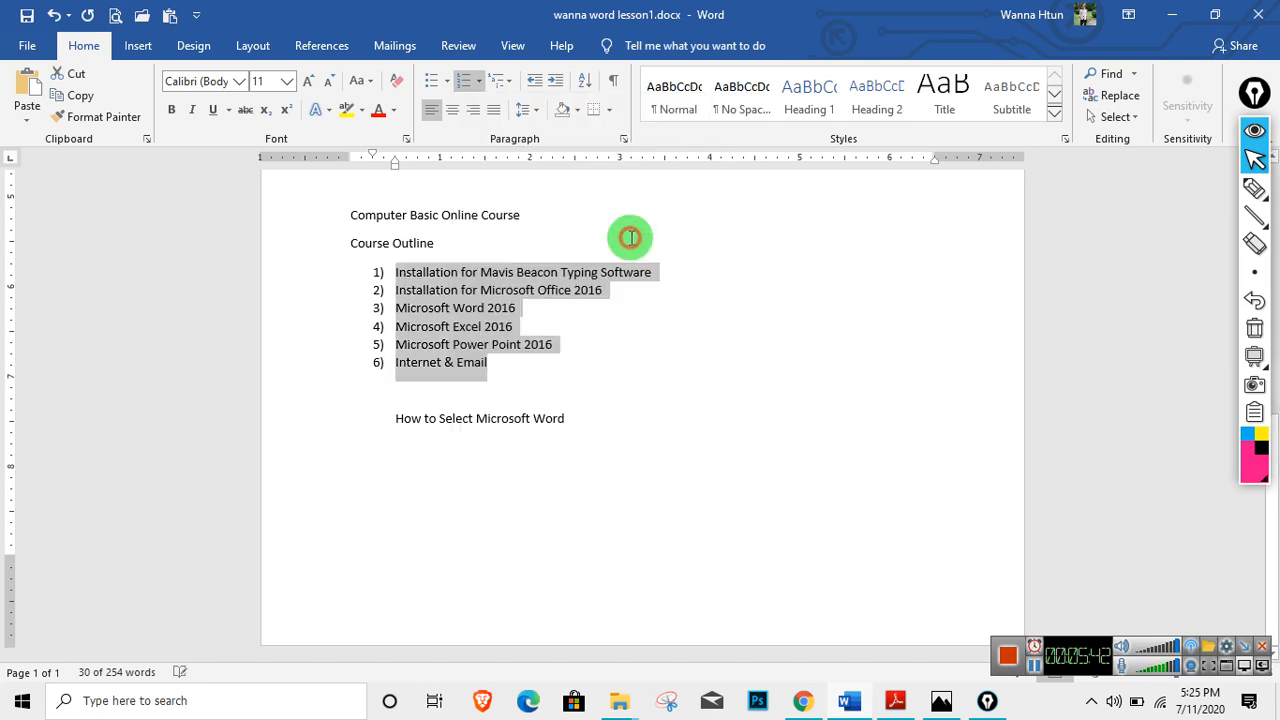
# Switch the Course Outline list to uppercase Roman numerals (I., II., III.) and remove its numbering.
pyautogui.click(479, 84)
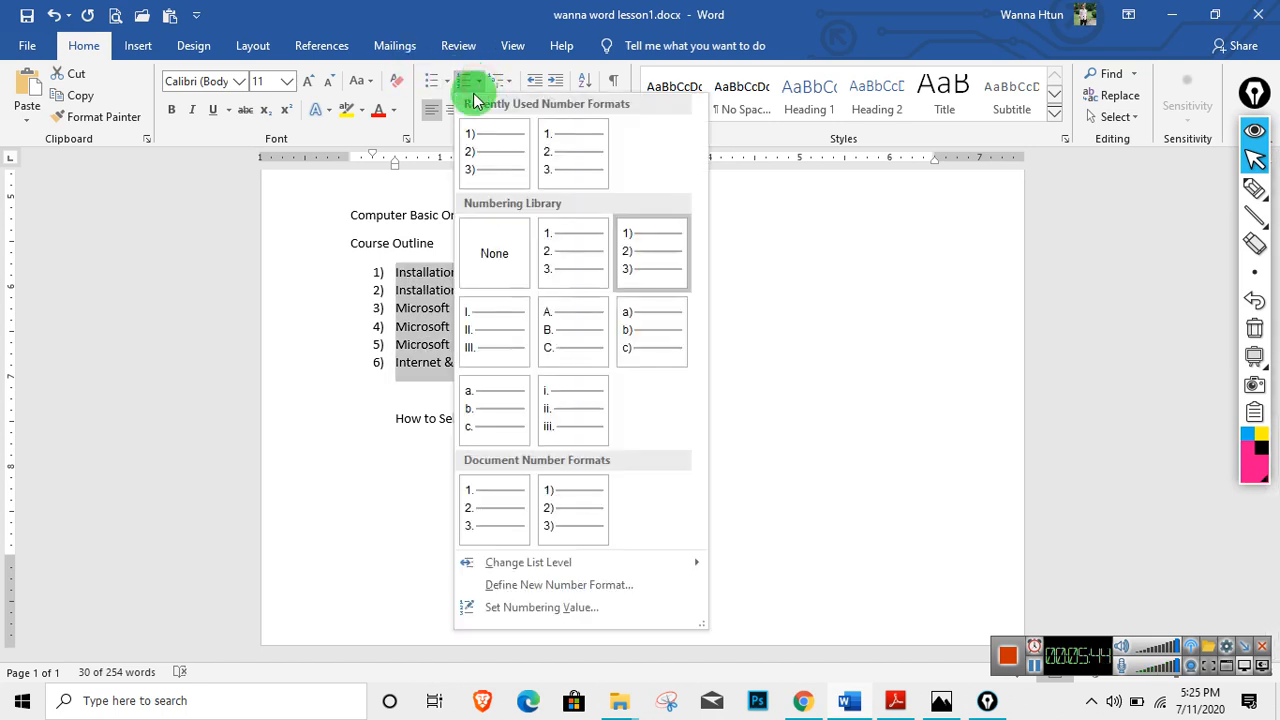
pyautogui.click(488, 342)
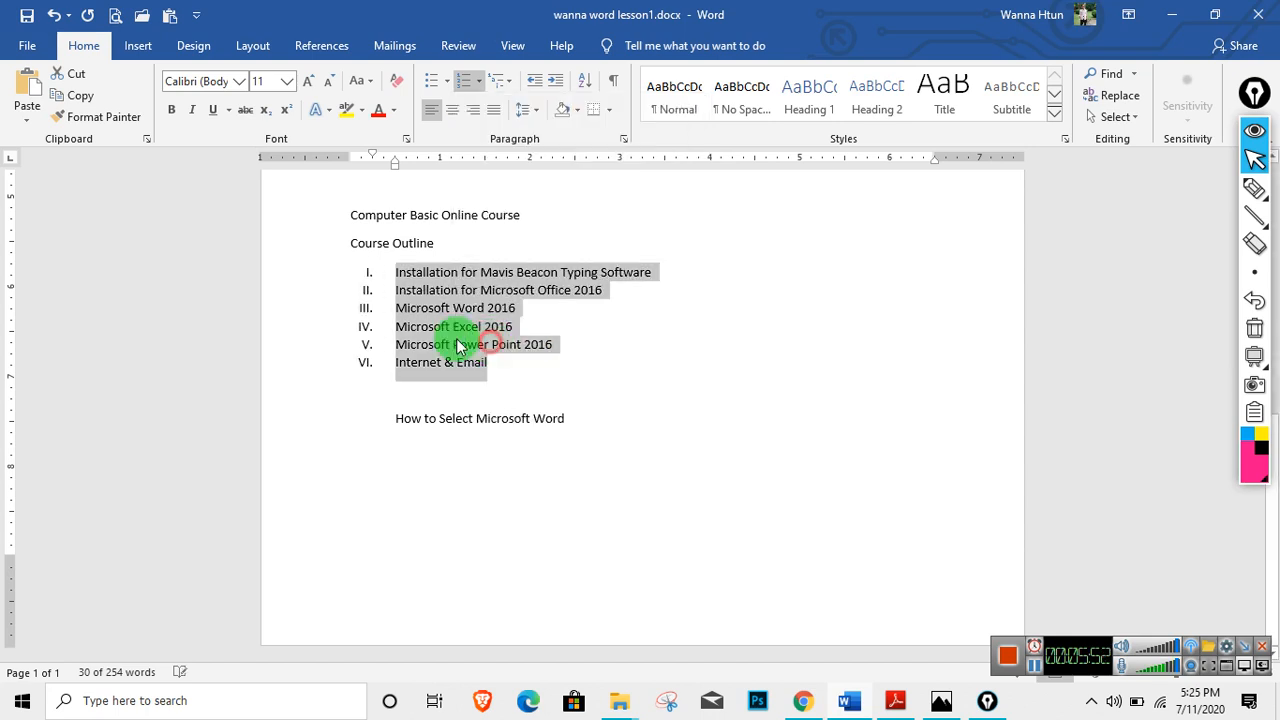
pyautogui.click(473, 83)
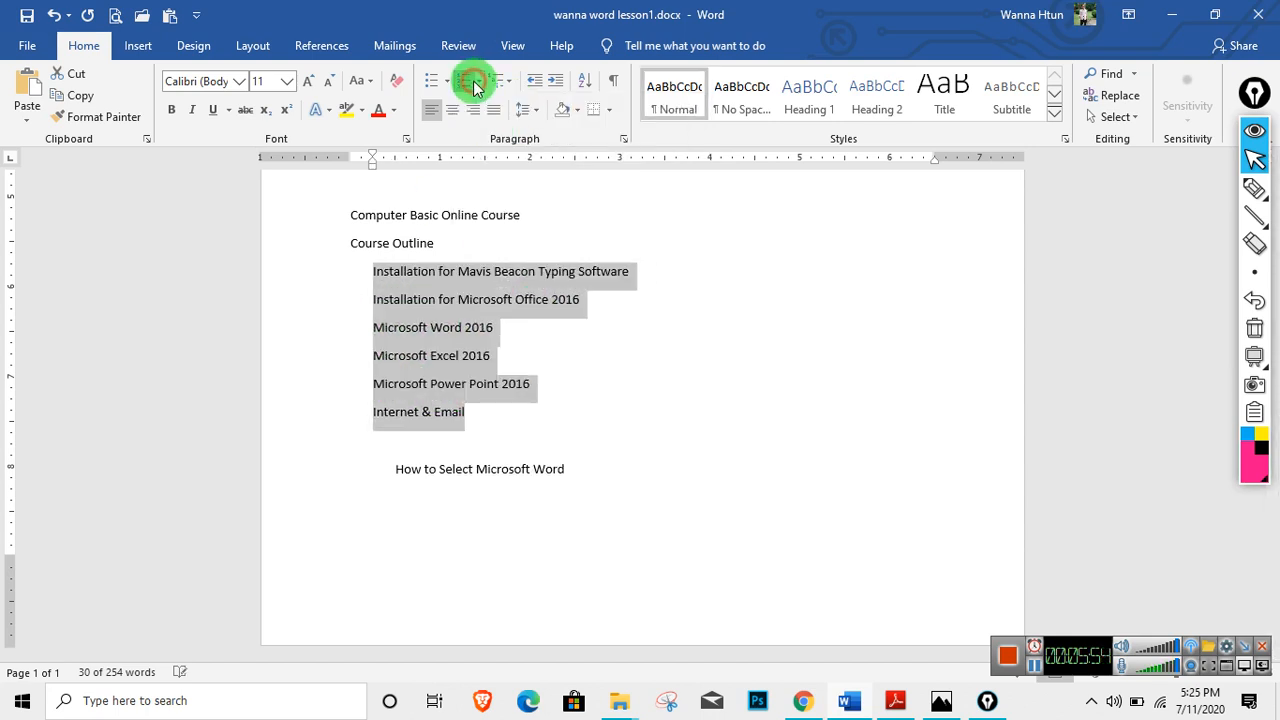
# Number the six Course Outline items with uppercase letters (A., B., C.), remove the numbering and apply it again.
pyautogui.click(478, 84)
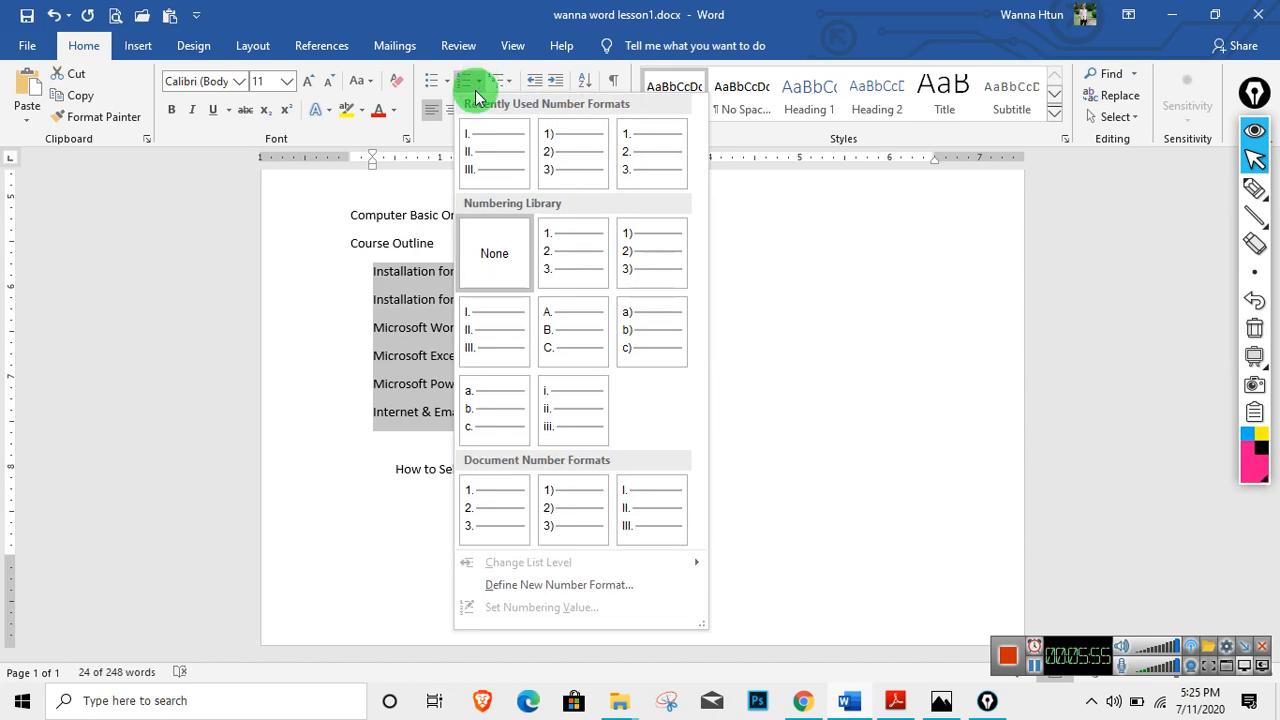
pyautogui.click(563, 342)
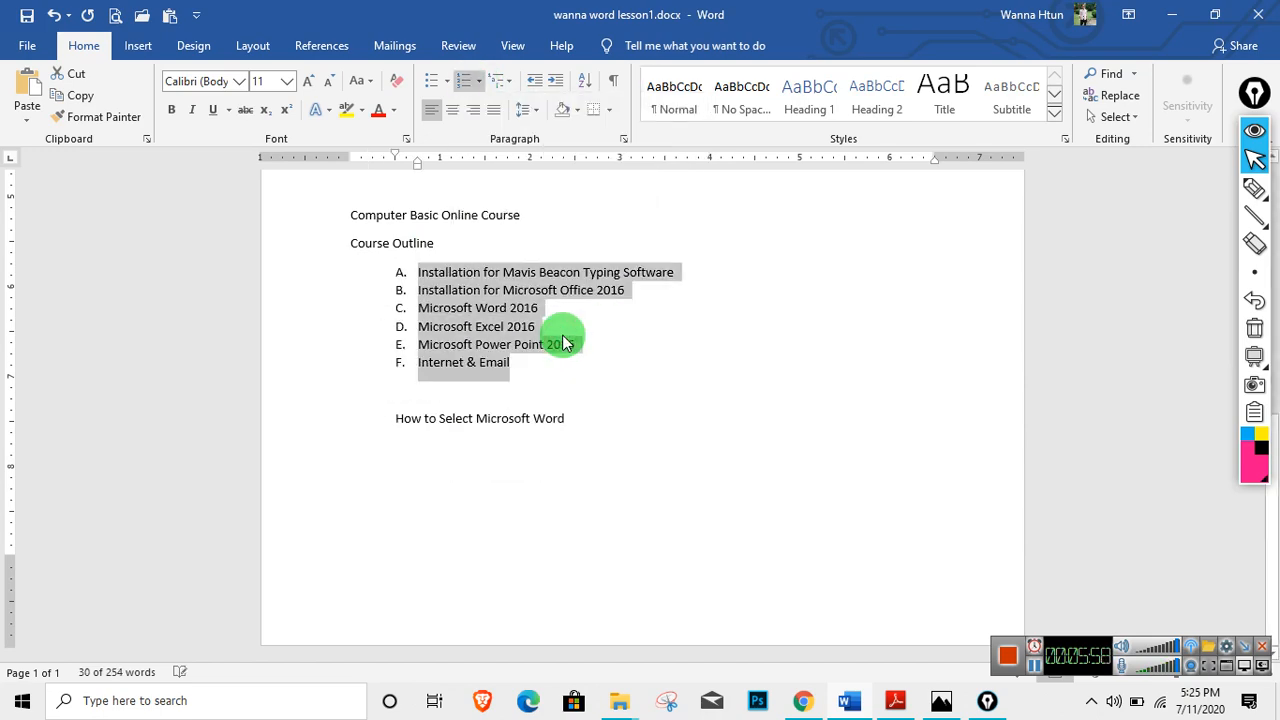
pyautogui.click(463, 84)
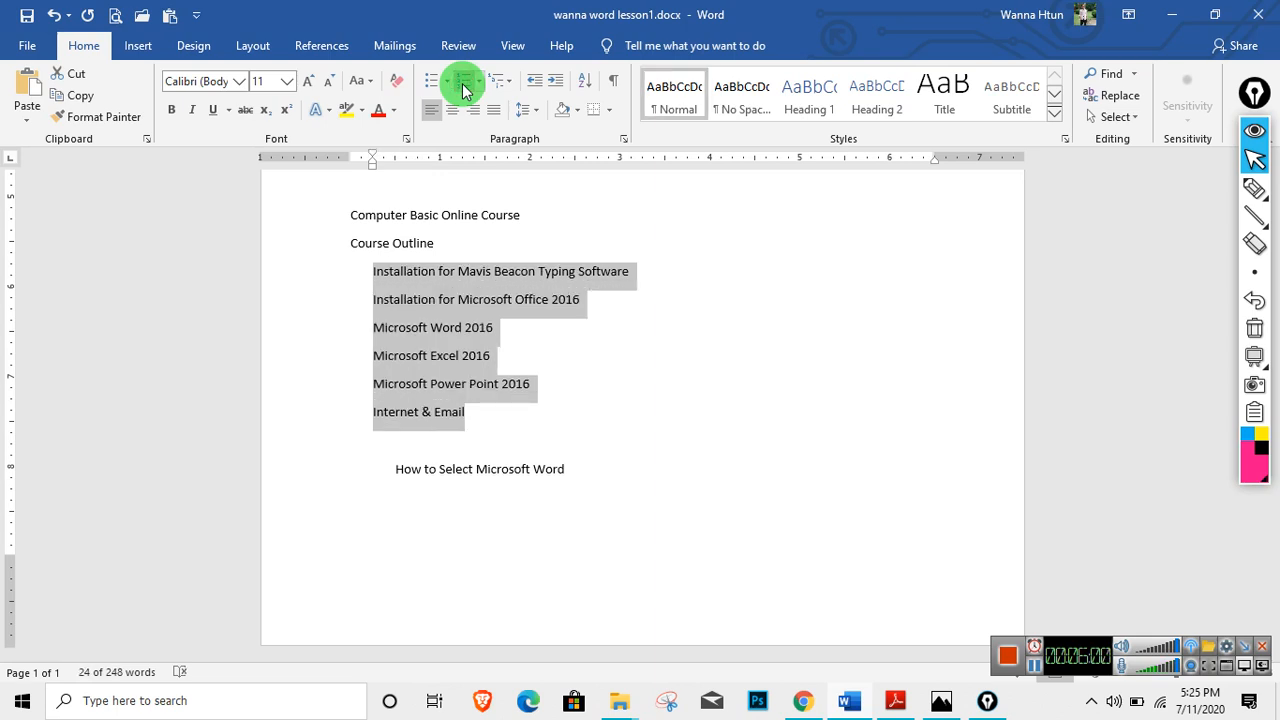
pyautogui.click(478, 80)
pyautogui.click(564, 403)
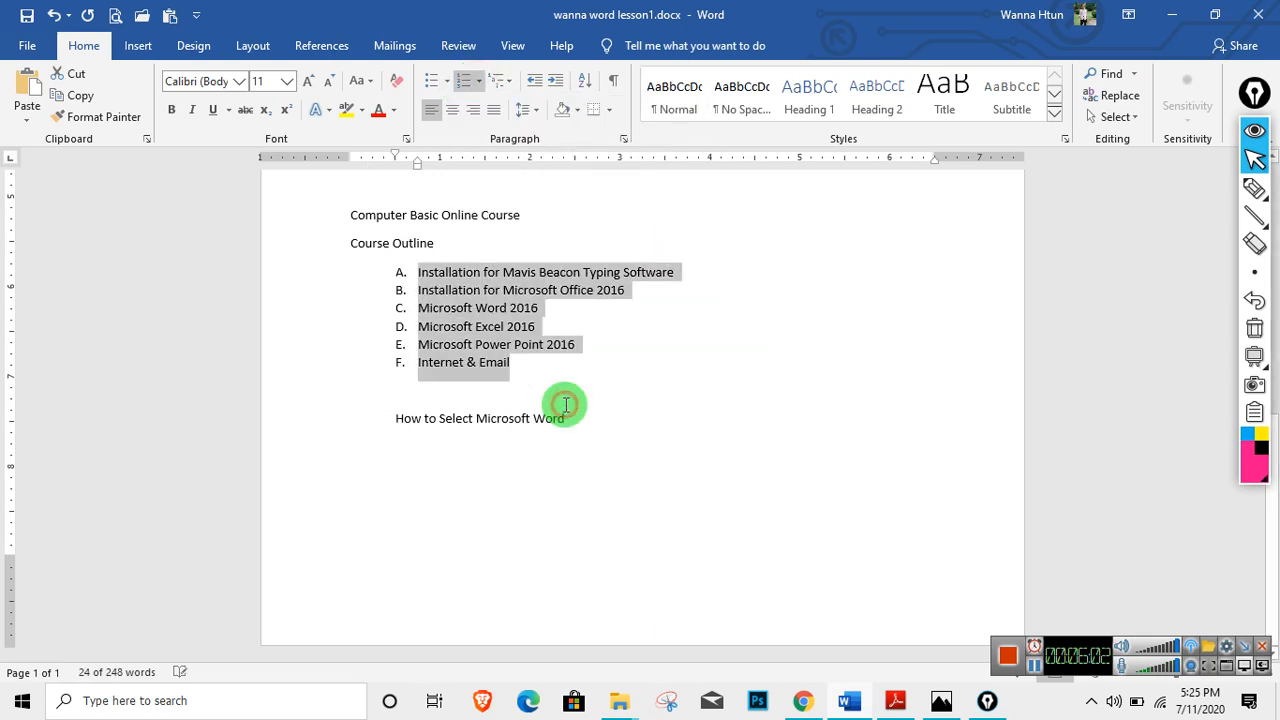
# Change the Course Outline numbering to a), b), c) and switch it to a., b., c.
pyautogui.click(478, 80)
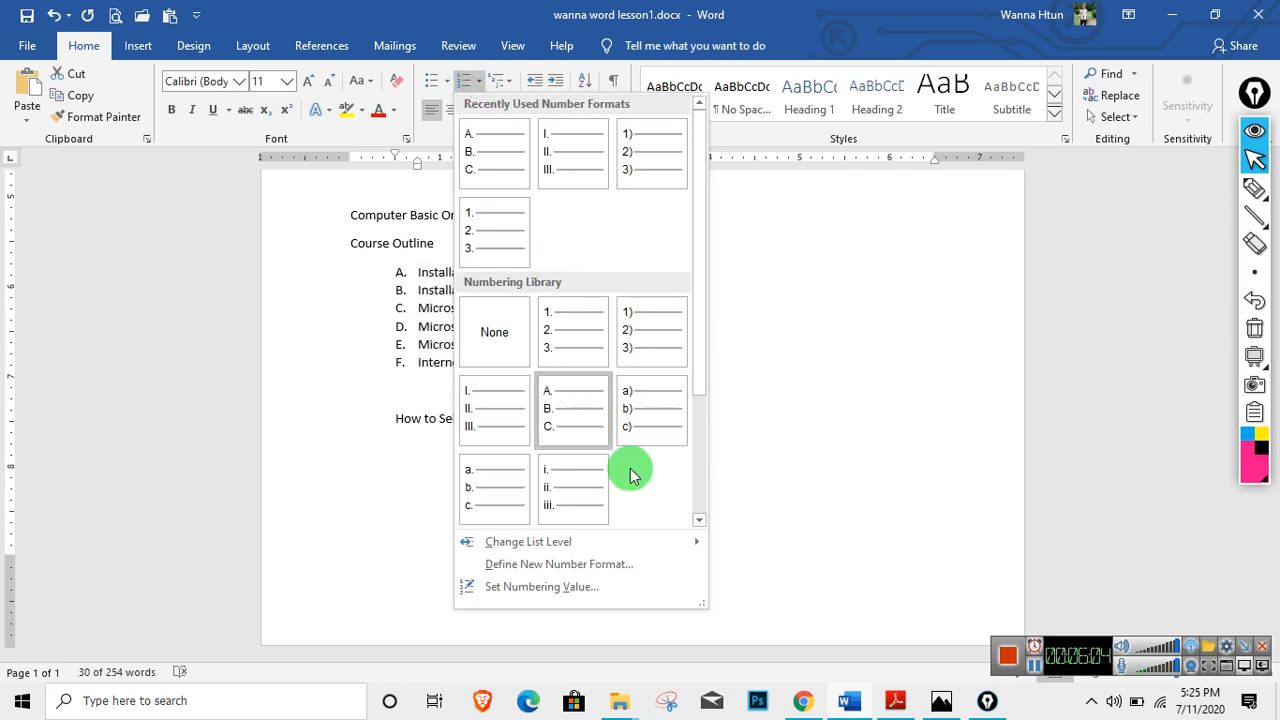
pyautogui.click(651, 415)
pyautogui.click(478, 80)
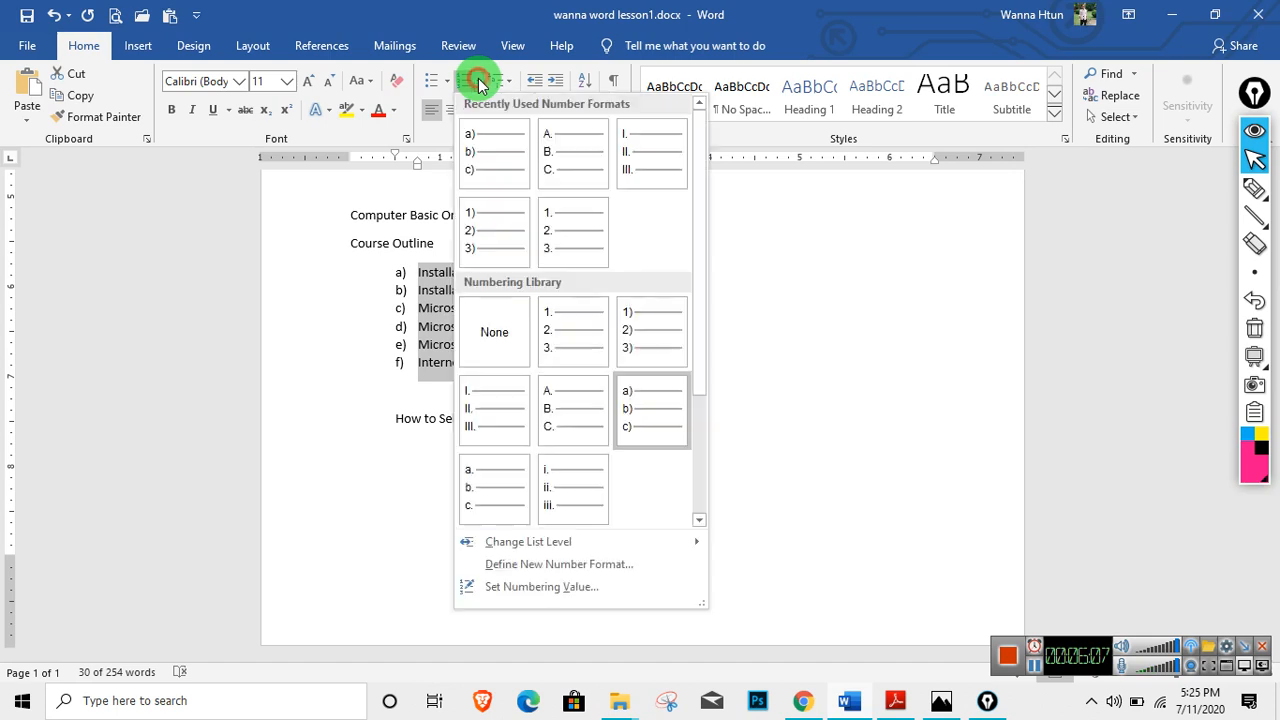
pyautogui.click(494, 487)
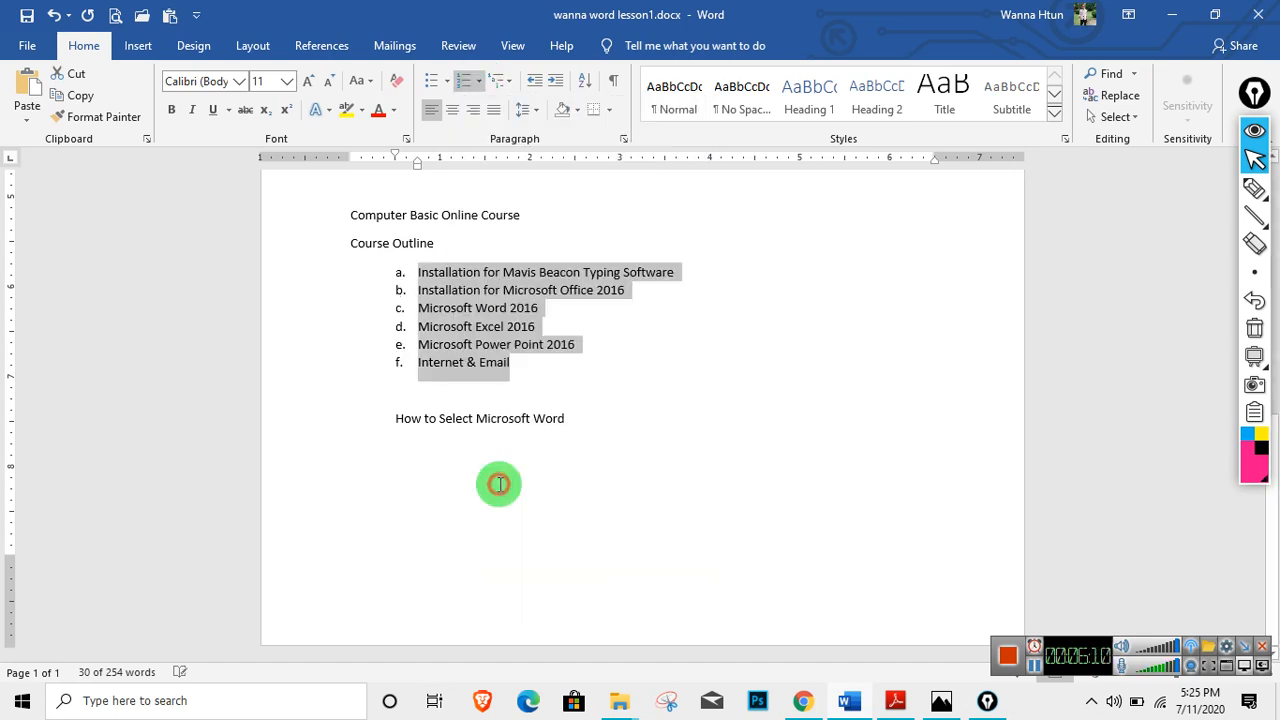
# Change the Course Outline numbering to lowercase Roman numerals (i., ii., iii.), toggling it off and on again.
pyautogui.click(480, 88)
pyautogui.click(553, 480)
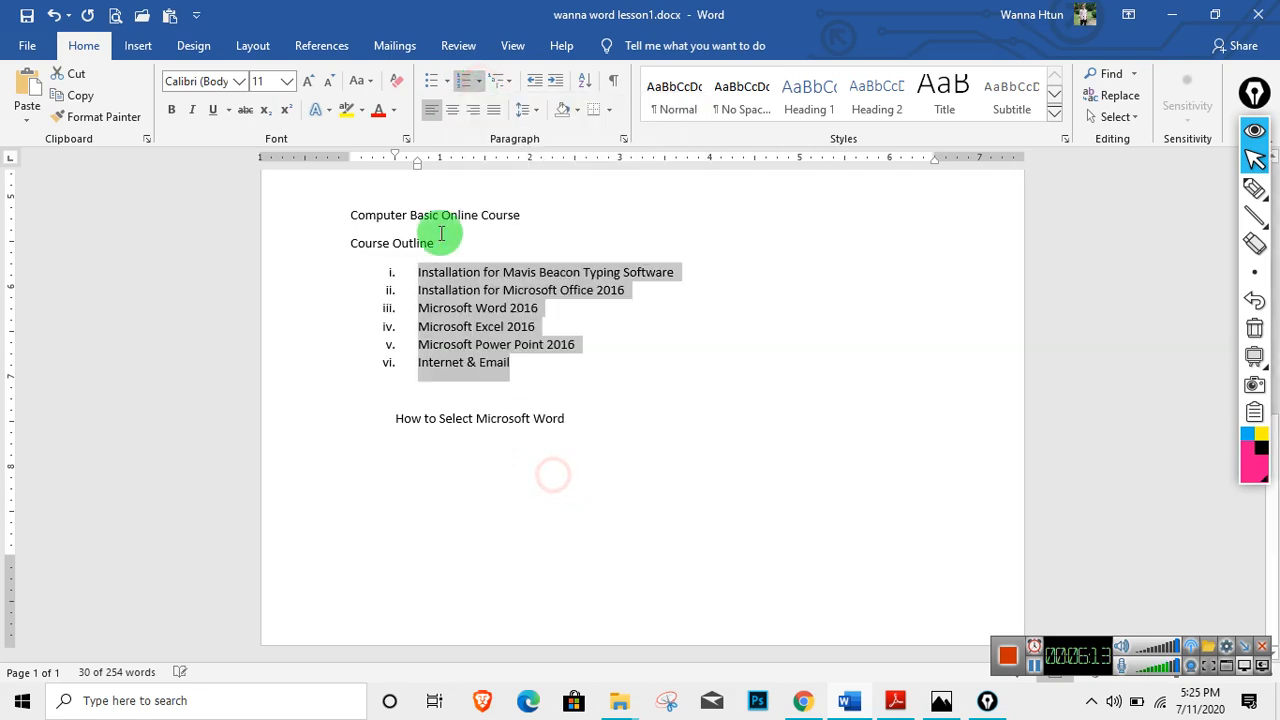
pyautogui.click(463, 88)
pyautogui.click(461, 82)
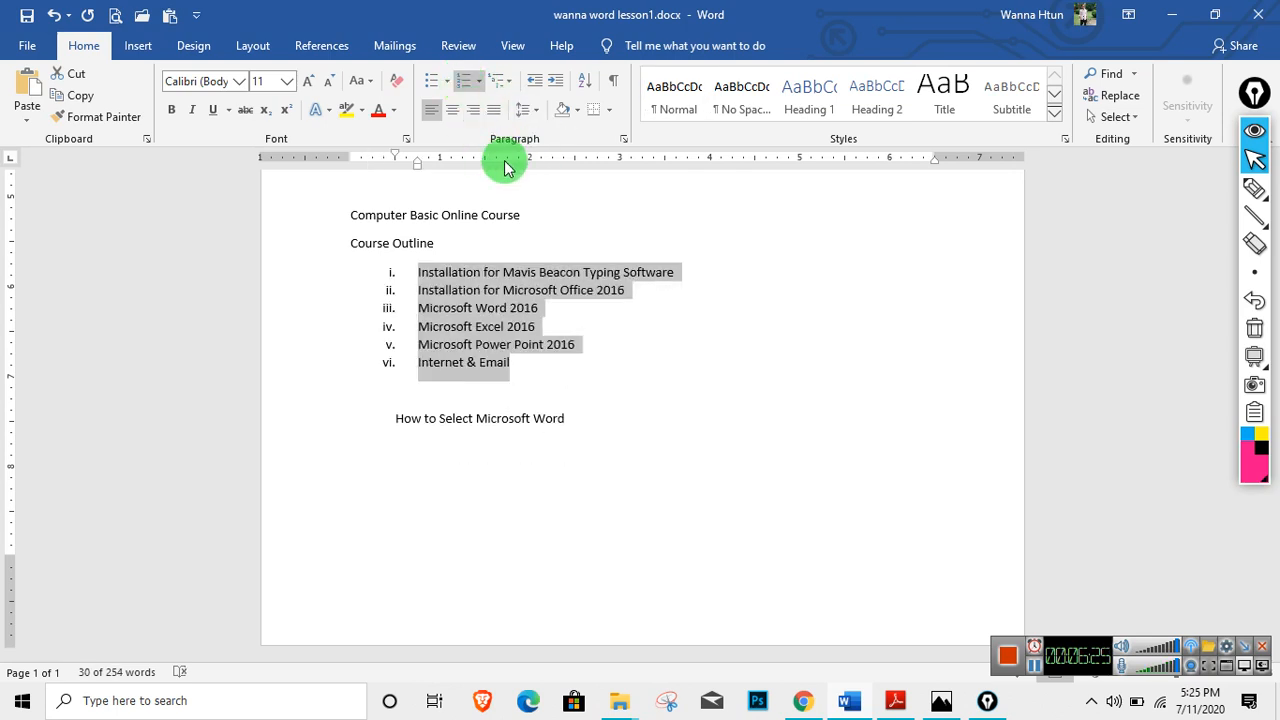
# Select the six Course Outline items and apply the 1., 1.1., 1.1.1. multilevel list format.
pyautogui.click(465, 286)
pyautogui.moveTo(420, 275); pyautogui.dragTo(563, 352)
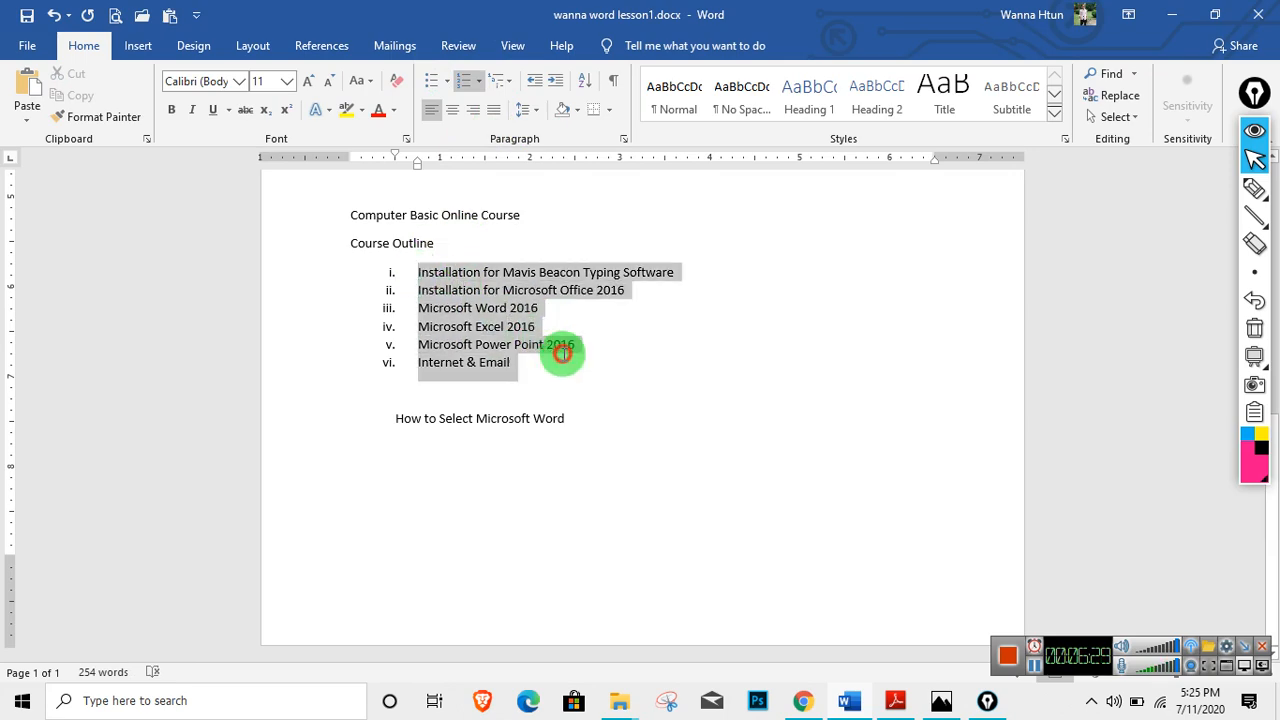
pyautogui.click(508, 82)
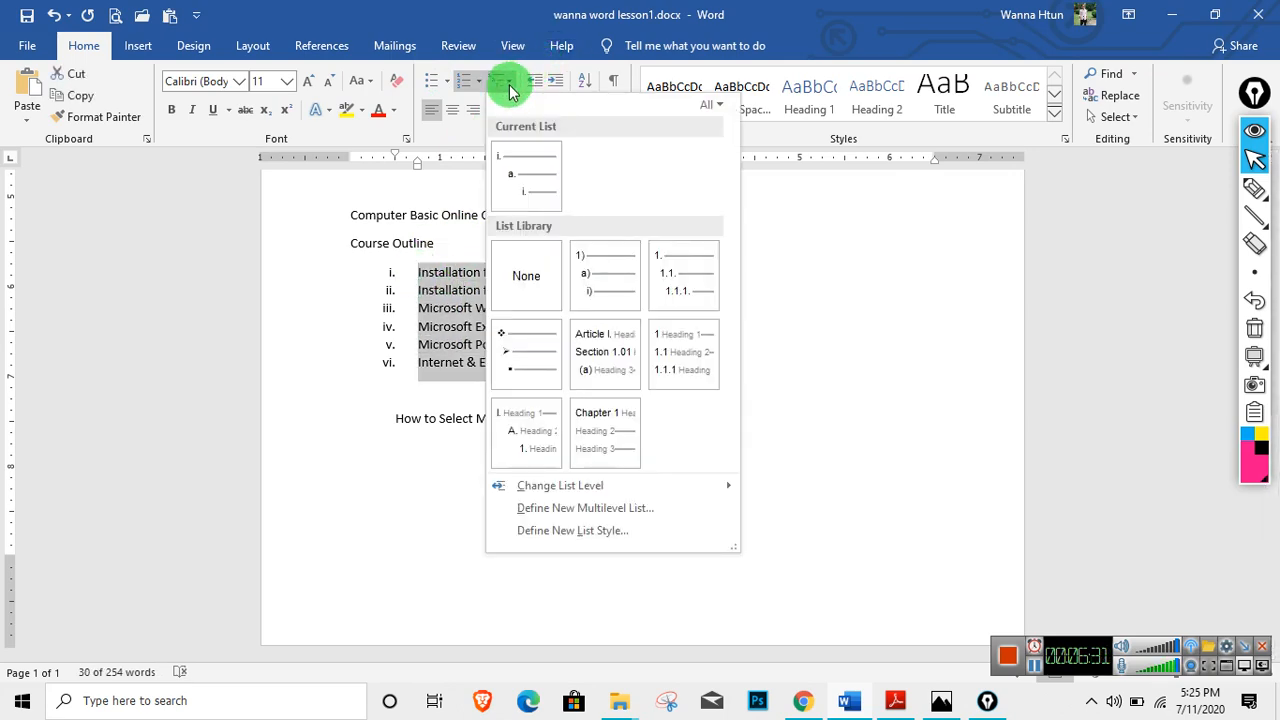
pyautogui.click(686, 276)
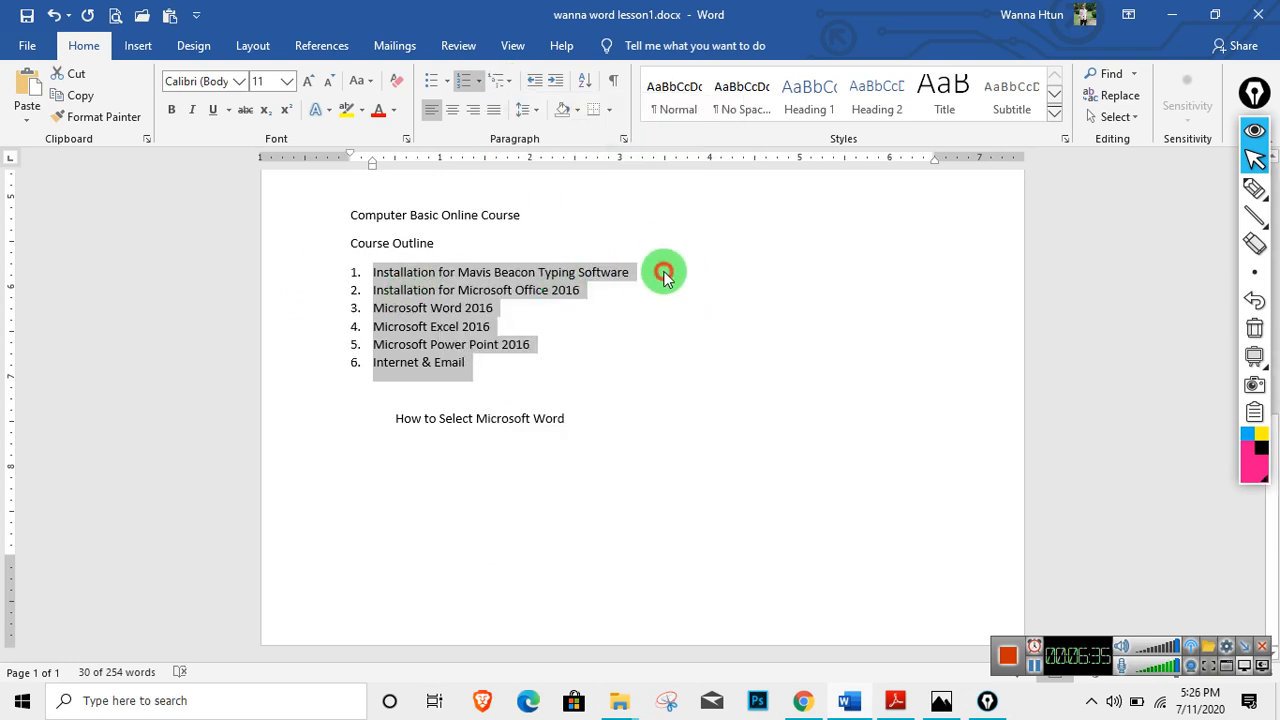
# Reapply the 1., 1.1., 1.1.1. multilevel format and add an empty item below "Installation for Mavis Beacon Typing Software".
pyautogui.click(663, 273)
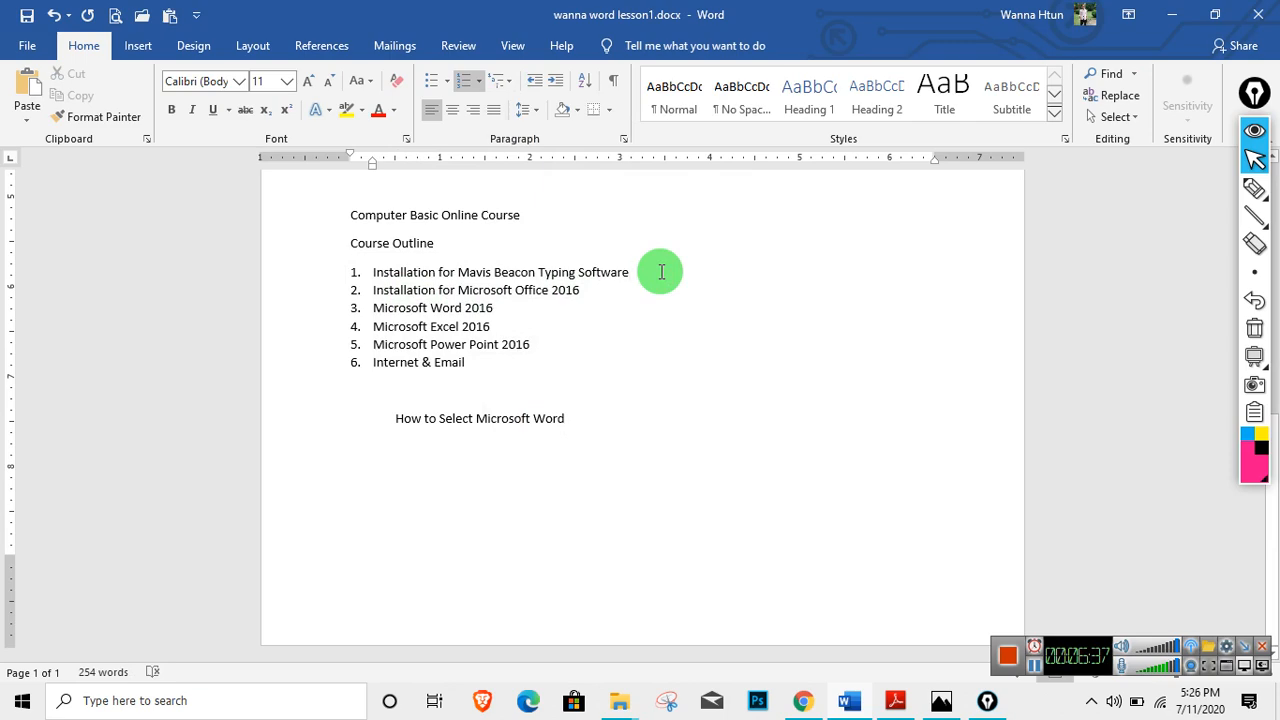
pyautogui.press('Return')
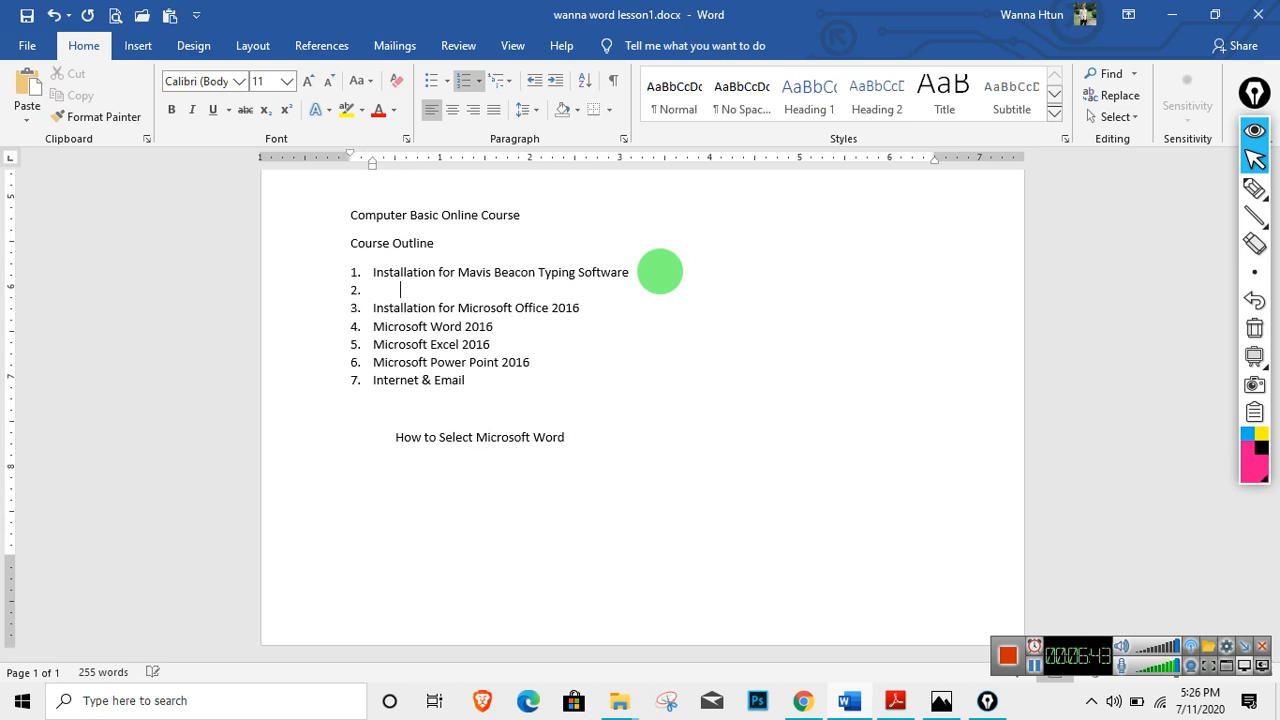
pyautogui.press('BackSpace')
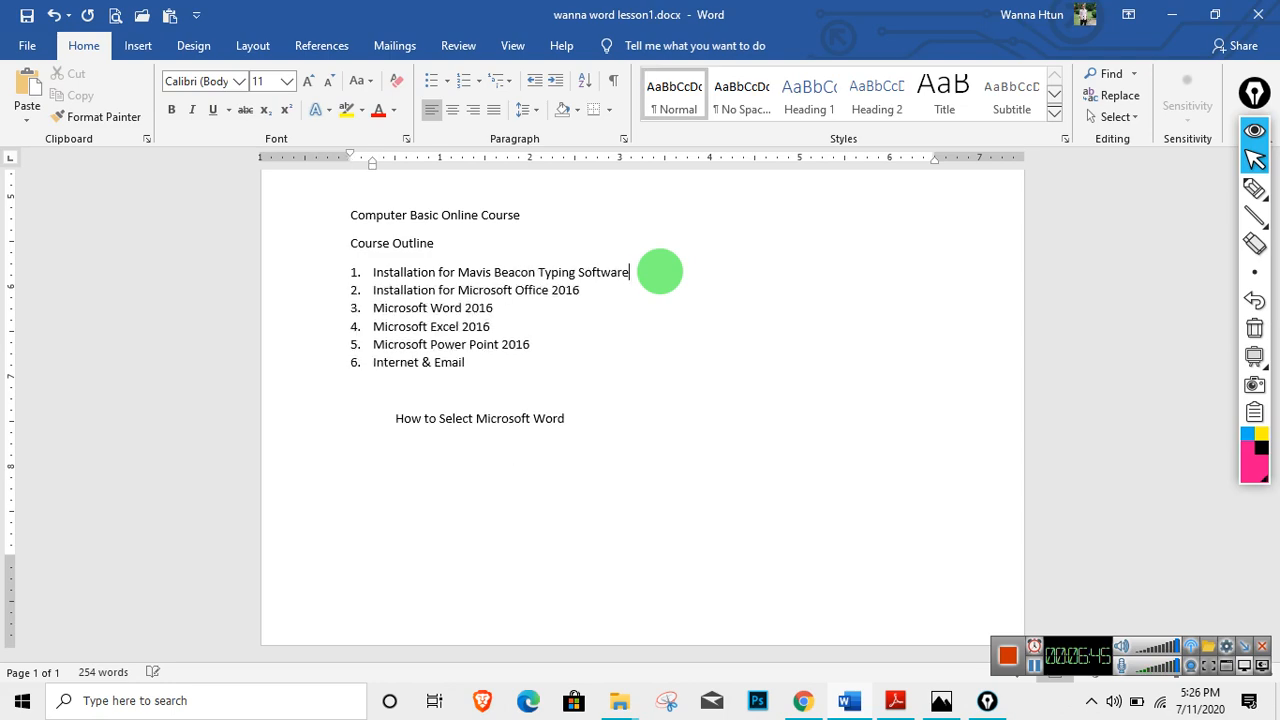
pyautogui.click(508, 86)
pyautogui.moveTo(676, 287)
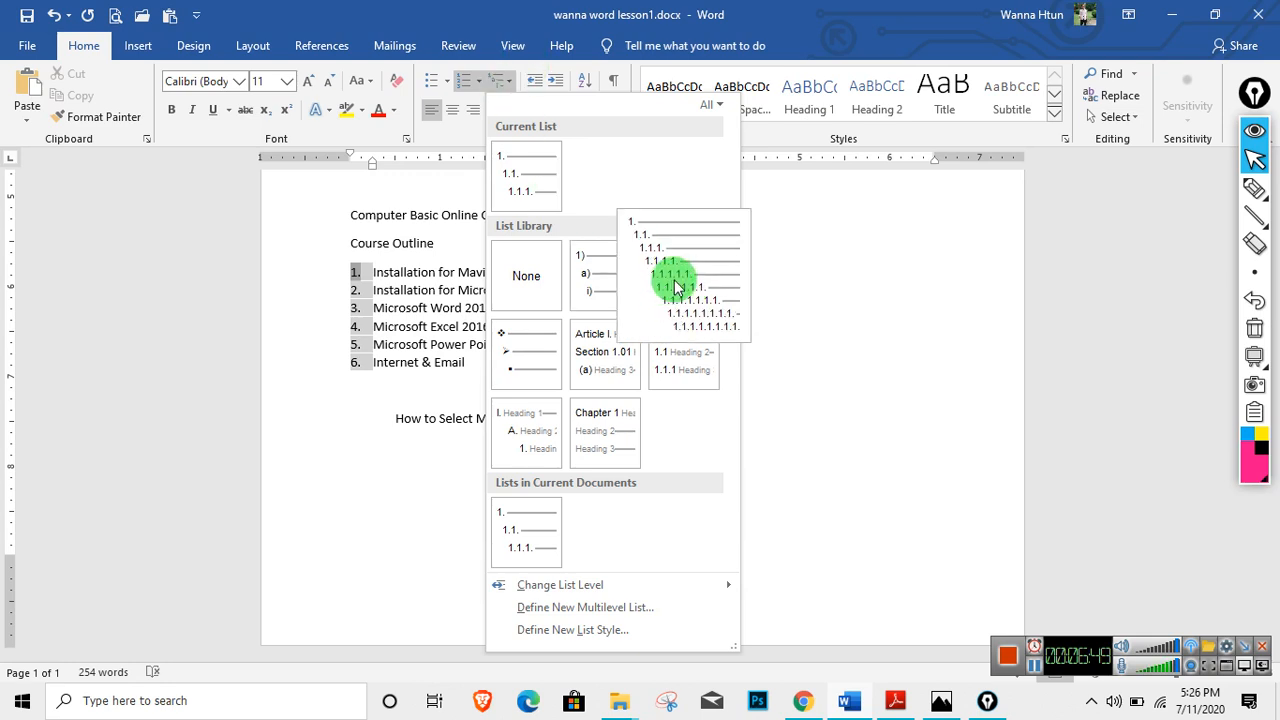
pyautogui.click(659, 281)
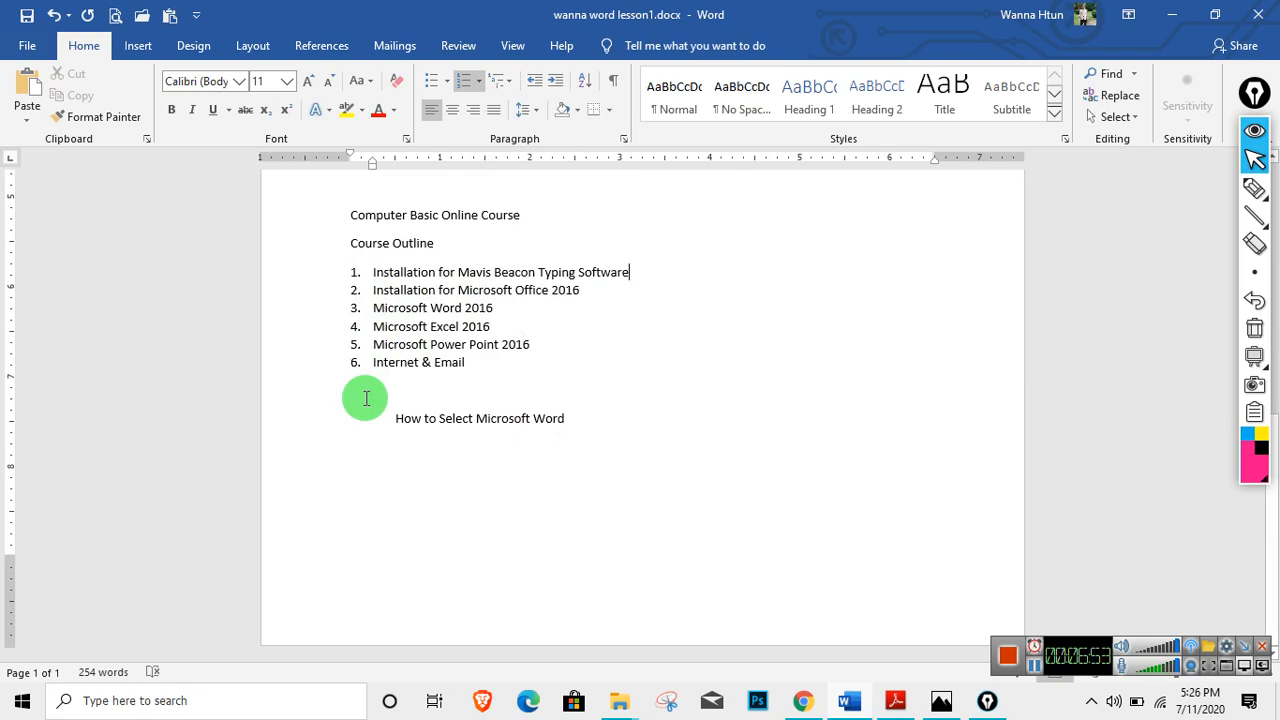
pyautogui.press('Return')
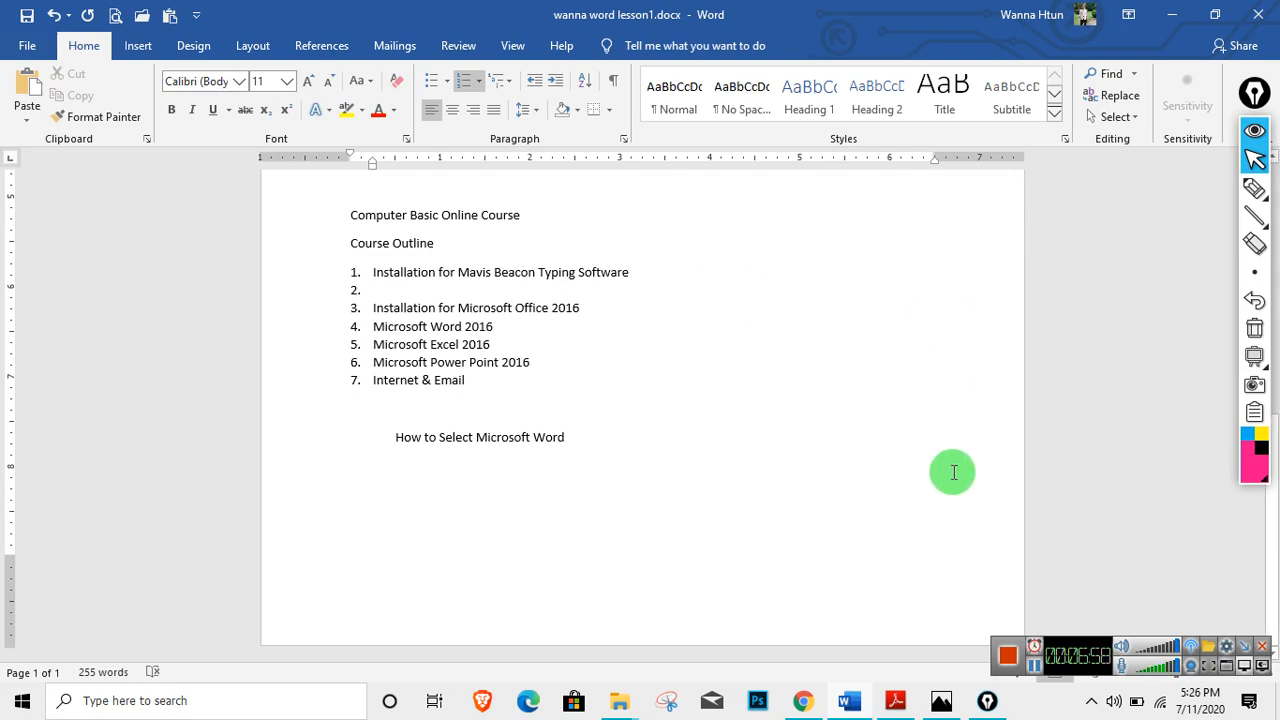
# Switch to the keyboard picture in Photos, mark the Tab key with the pen and erase the mark.
pyautogui.click(941, 700)
pyautogui.moveTo(1254, 243)
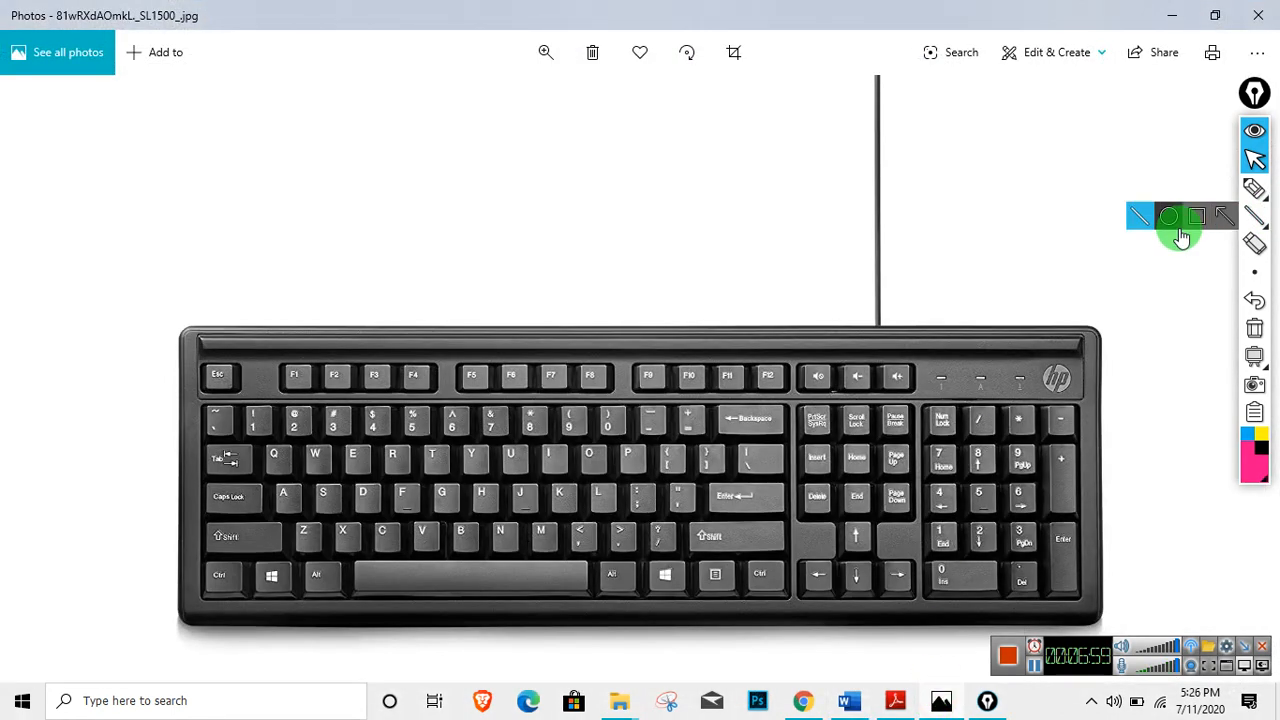
pyautogui.click(1254, 187)
pyautogui.moveTo(240, 485)
pyautogui.mouseDown()
pyautogui.moveTo(200, 457)
pyautogui.moveTo(229, 446)
pyautogui.moveTo(251, 466)
pyautogui.moveTo(248, 485)
pyautogui.mouseUp()
pyautogui.click(1254, 243)
pyautogui.moveTo(247, 462)
pyautogui.mouseDown()
pyautogui.moveTo(220, 457)
pyautogui.moveTo(260, 434)
pyautogui.mouseUp()
pyautogui.click(1254, 160)
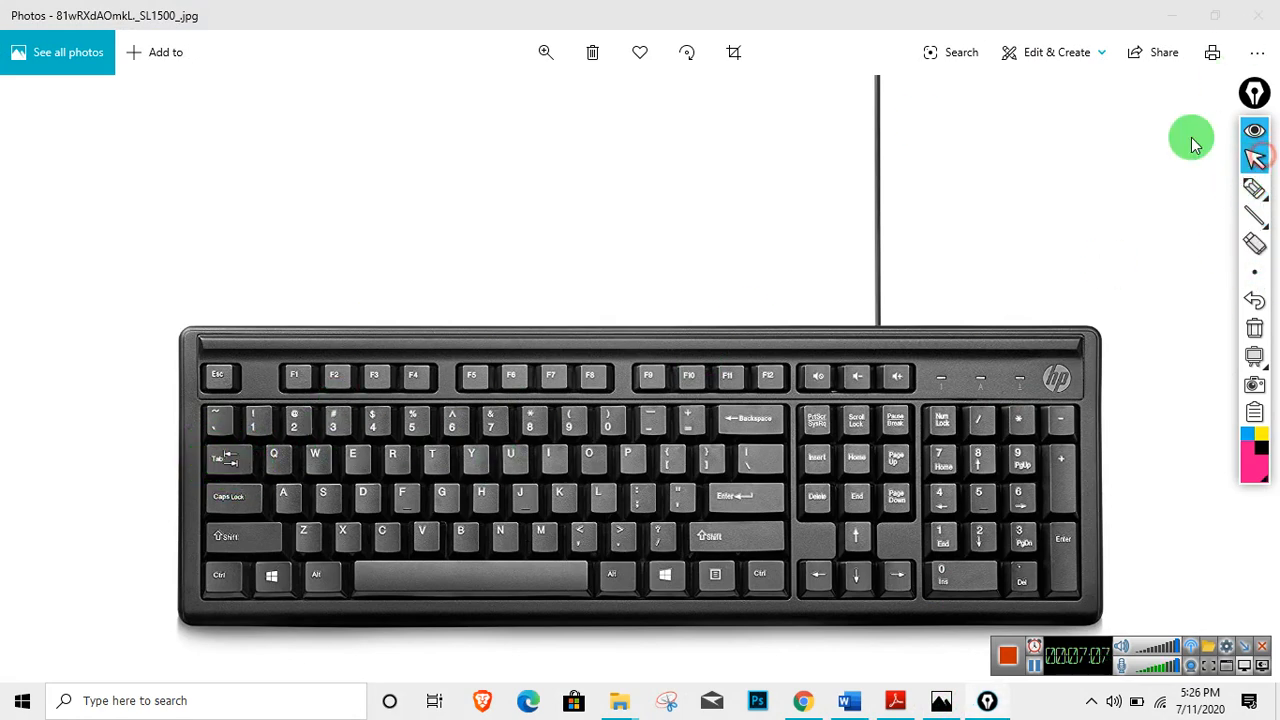
pyautogui.click(1172, 15)
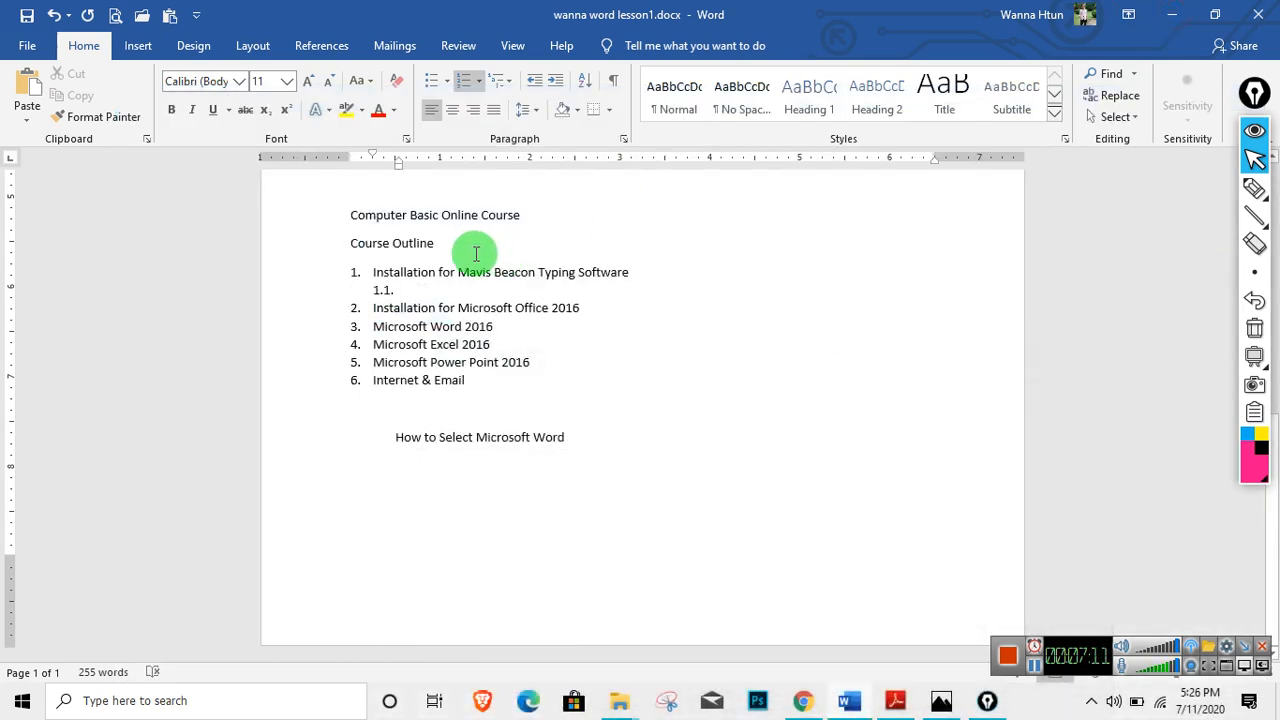
# Enter "Myanmar IT Way", "Computer" and "Keyboard" as second-level sub-items 1.1 to 1.3 below the first course item.
pyautogui.write('My')
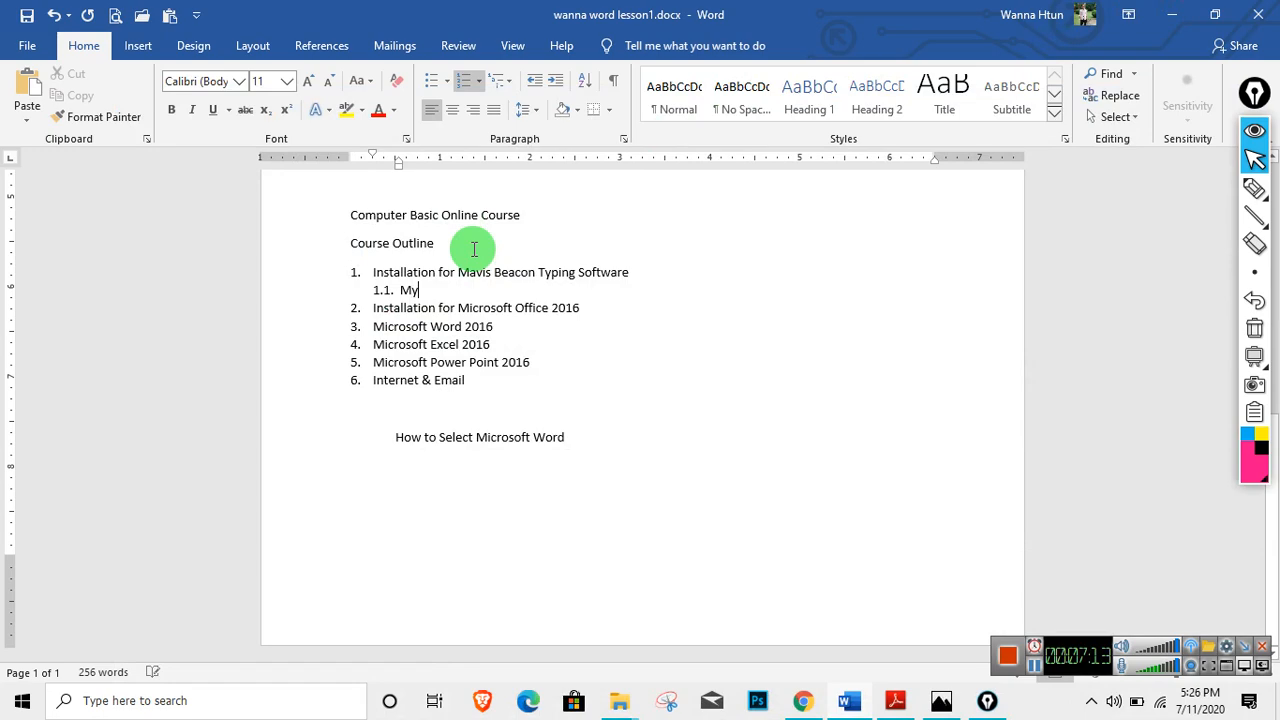
pyautogui.write('anmar IT Way')
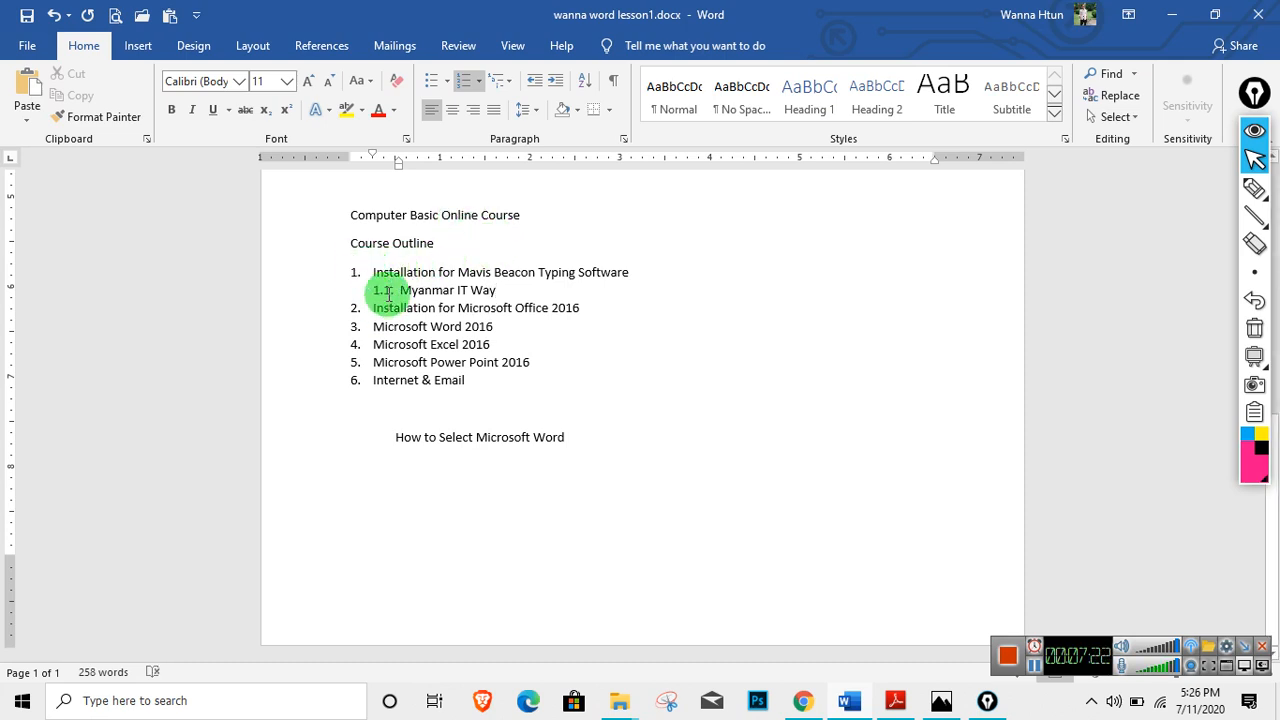
pyautogui.press('Return')
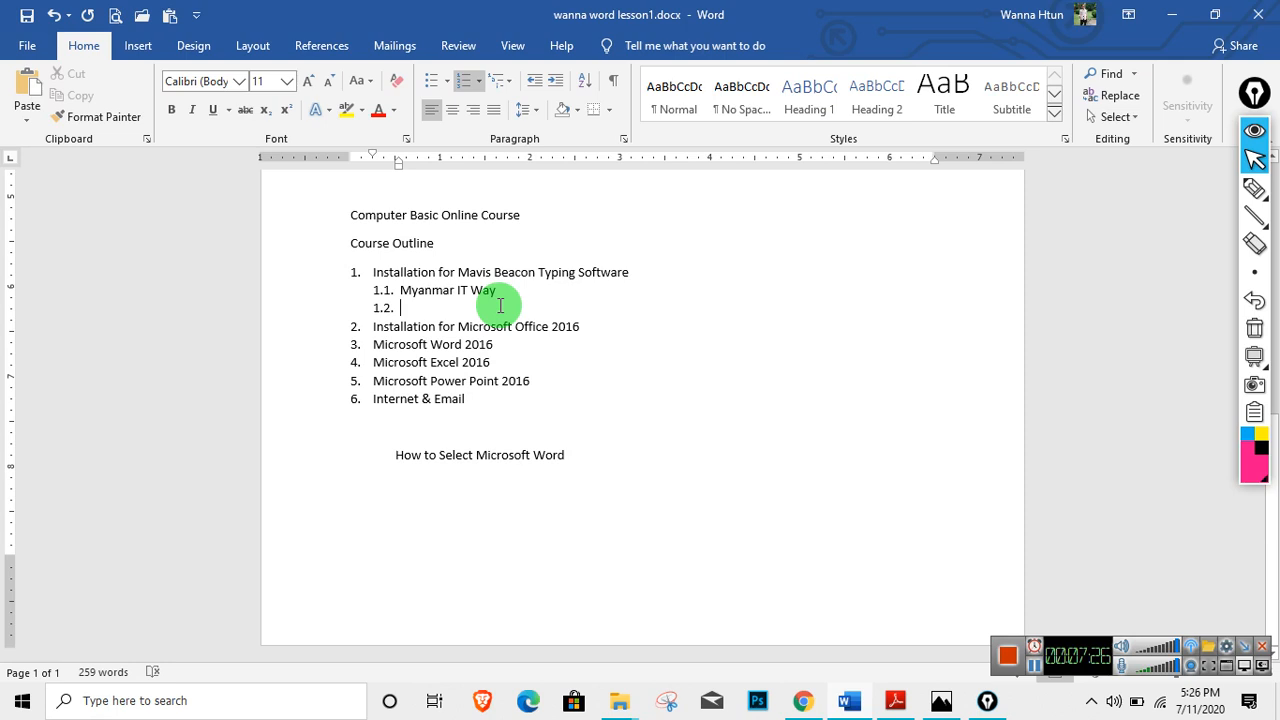
pyautogui.write('Computer')
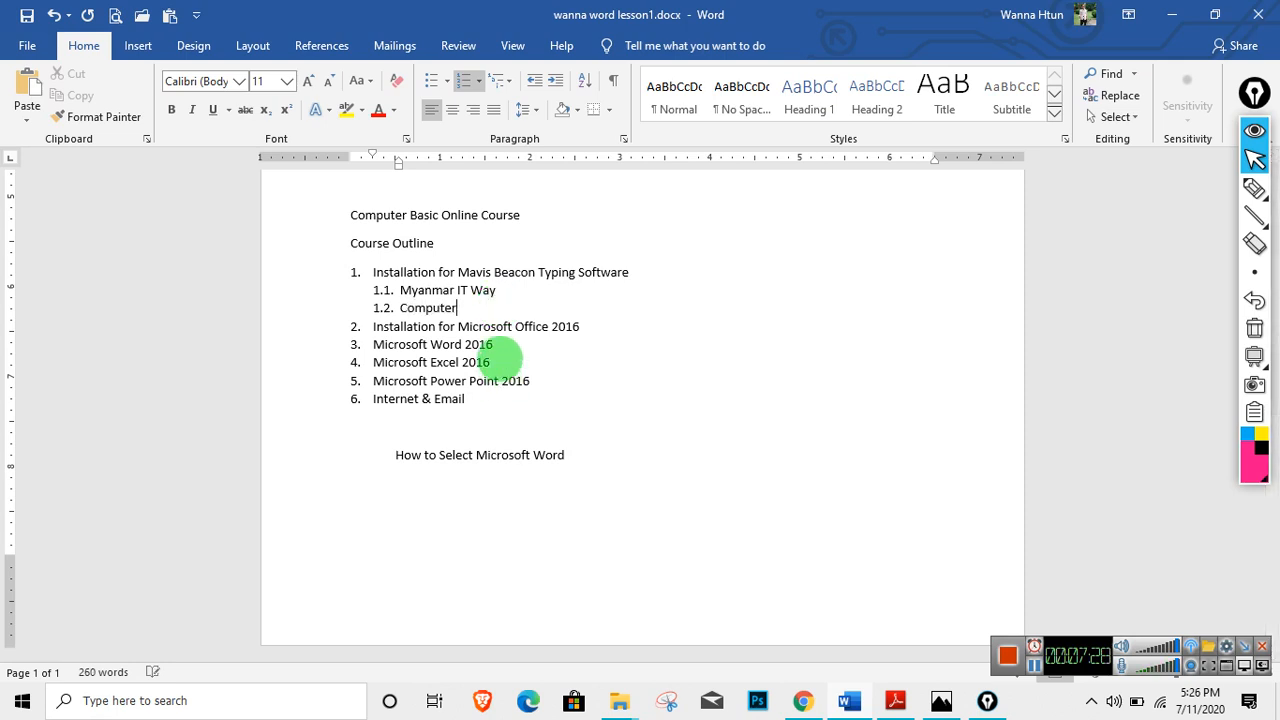
pyautogui.press('Return')
pyautogui.write('Keyboard')
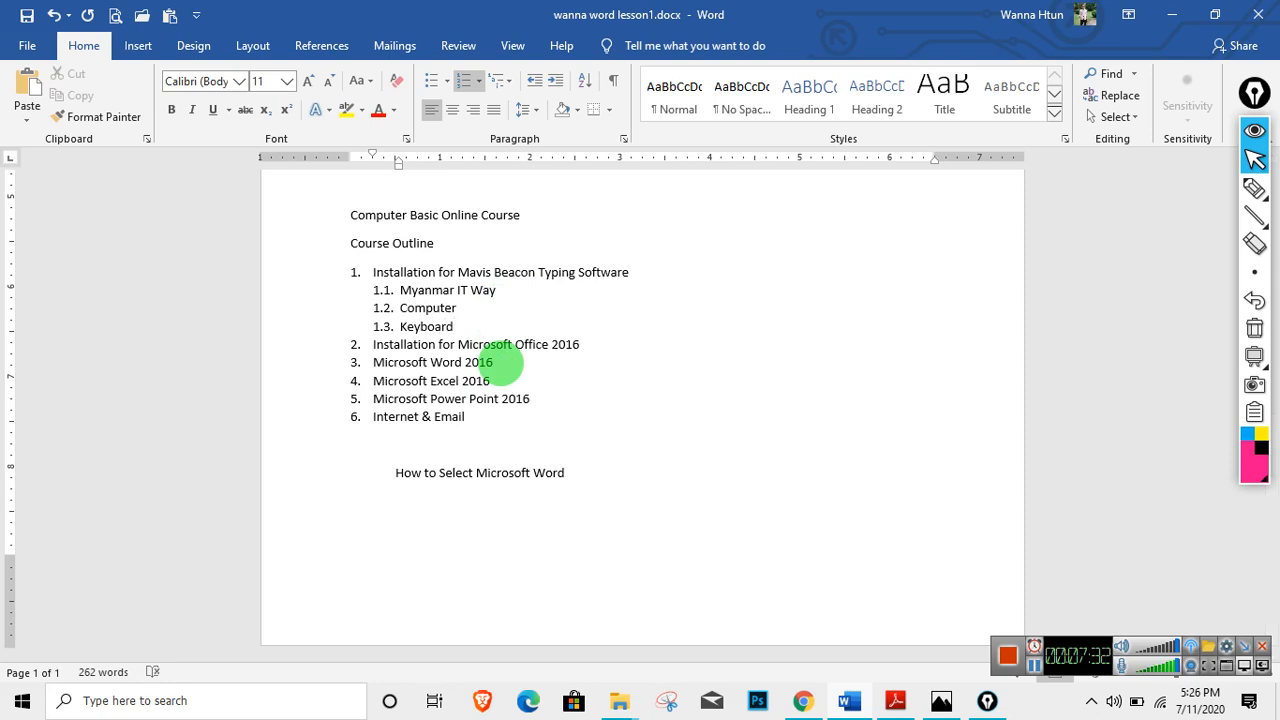
# Add the sub-item "Monitor" below "Installation for Microsoft Office 2016", followed by an empty sub-item.
pyautogui.click(580, 344)
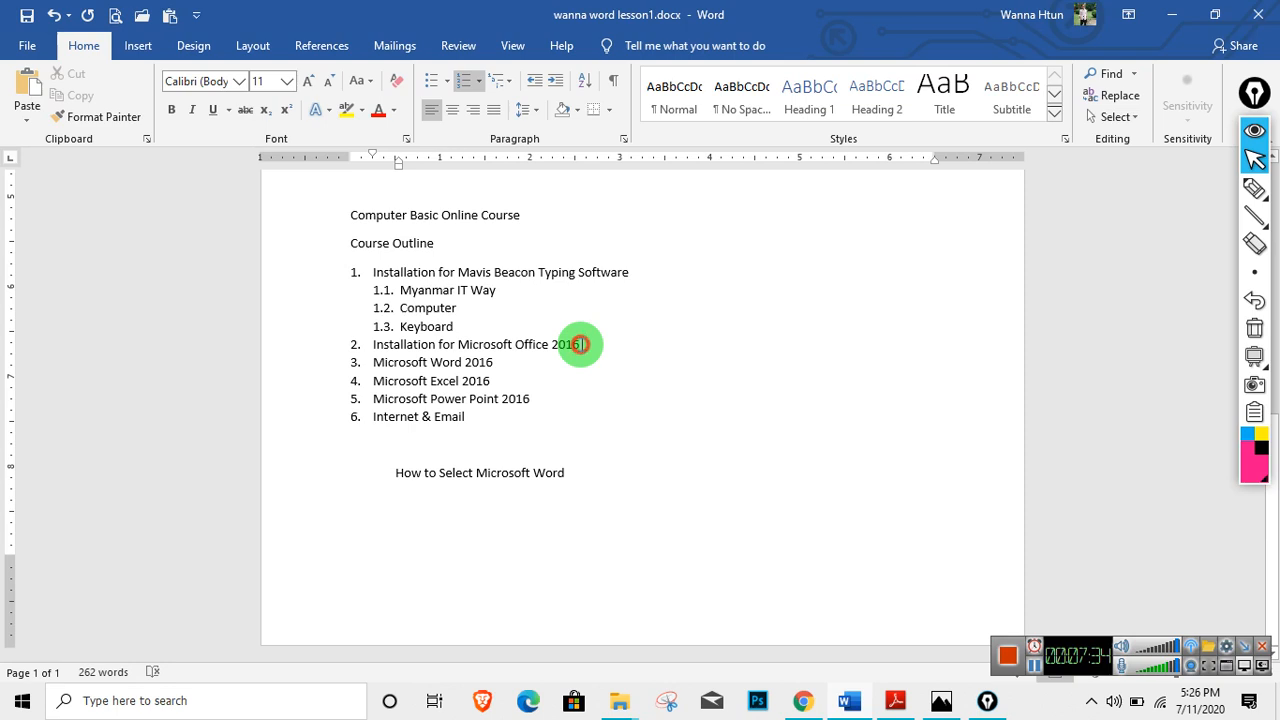
pyautogui.press('Return')
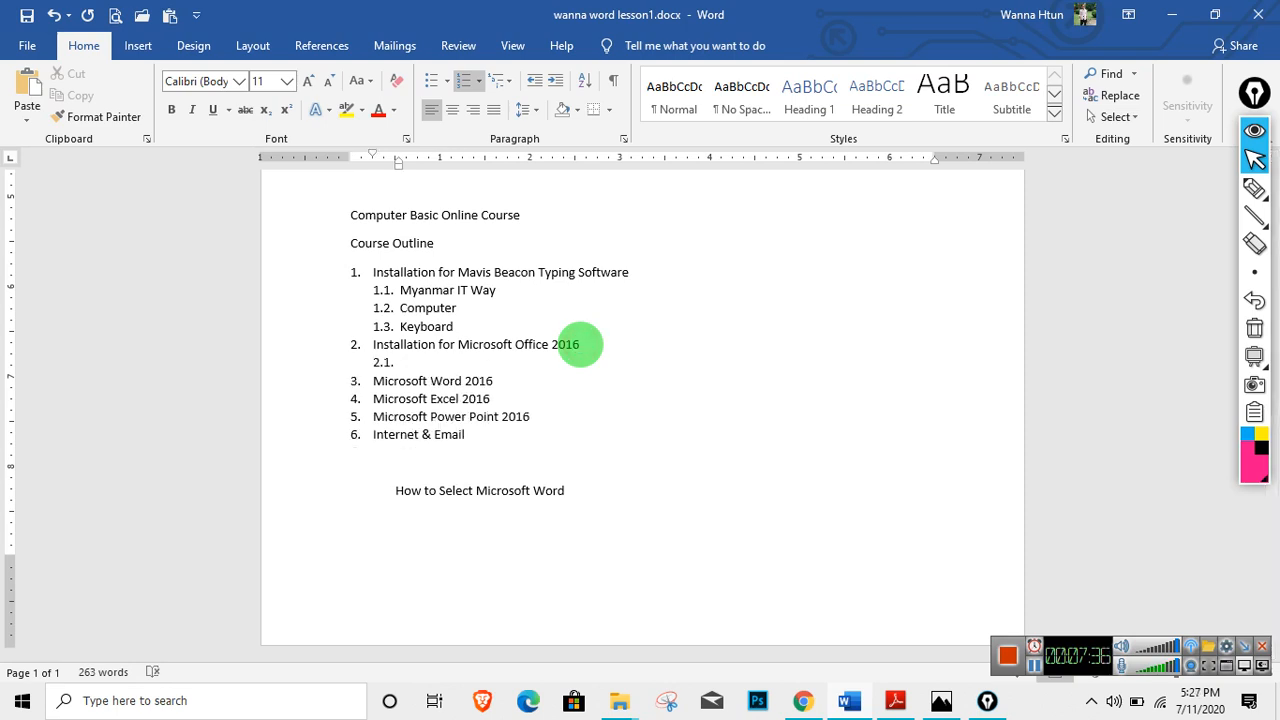
pyautogui.write('Monitor')
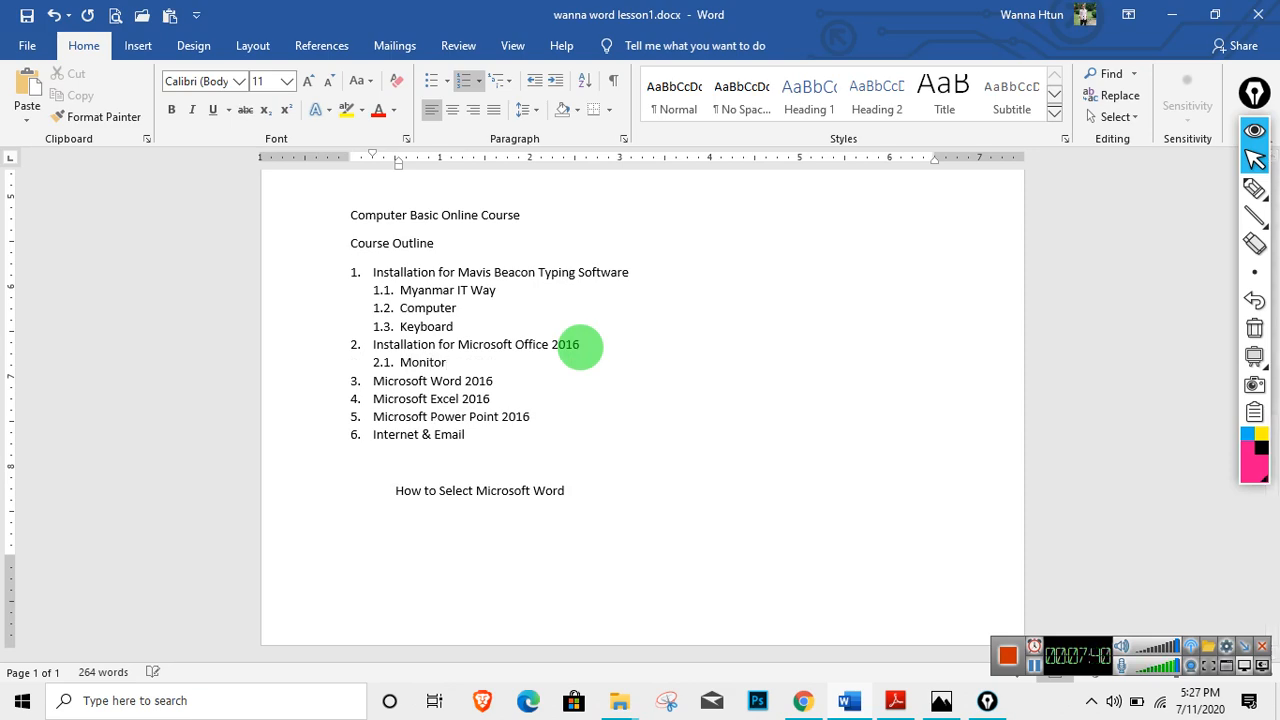
pyautogui.press('Return')
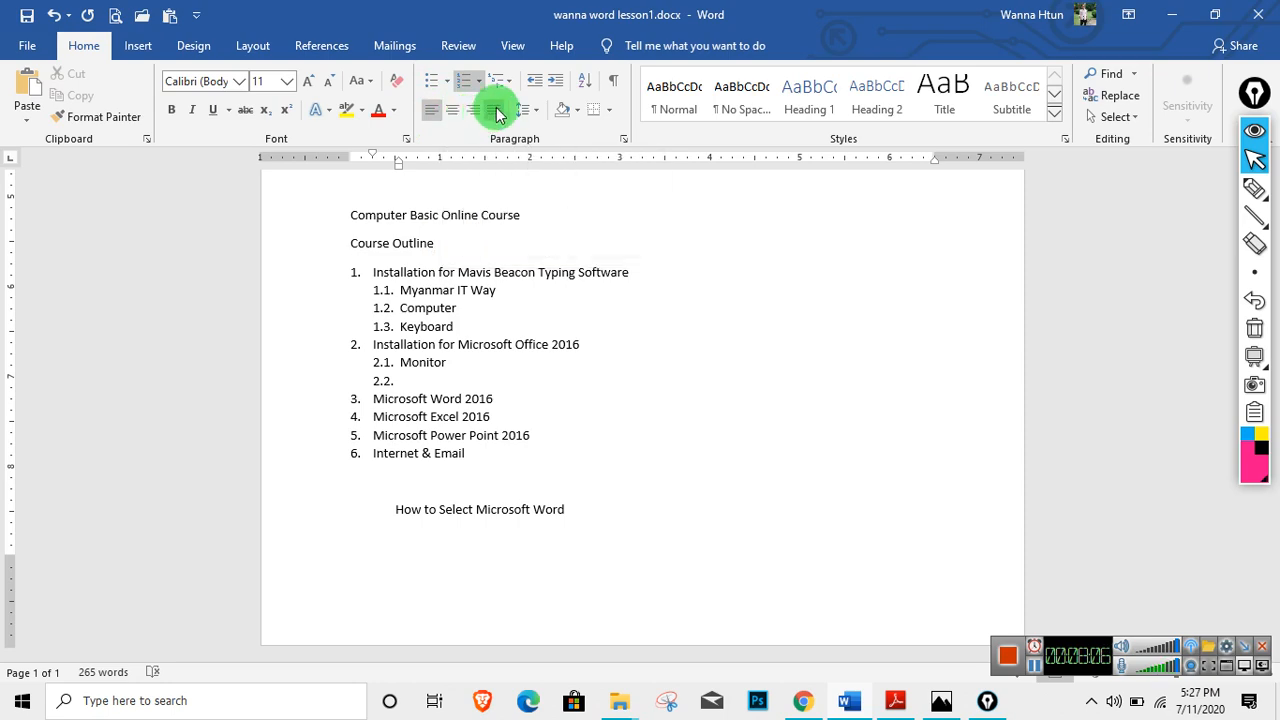
# Set the line spacing of the first body paragraph under the training center heading to 2.0.
pyautogui.scroll(7, 480, 272)
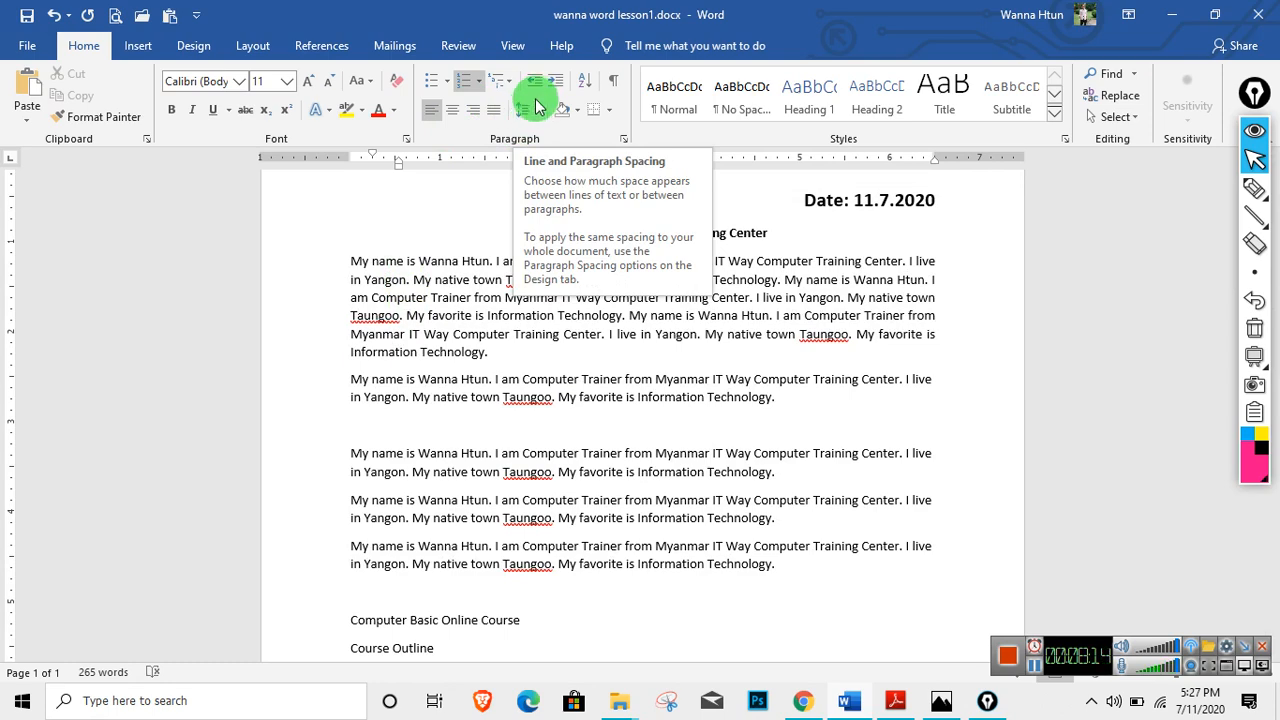
pyautogui.moveTo(351, 261); pyautogui.dragTo(503, 357)
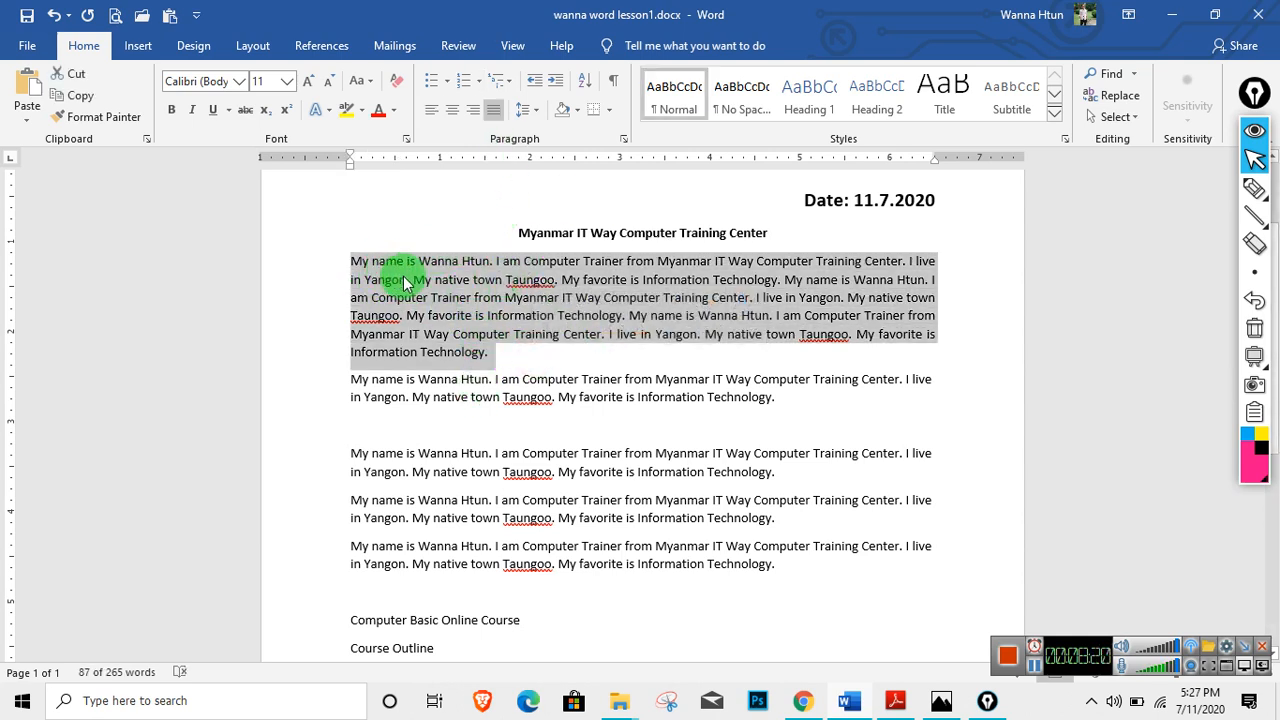
pyautogui.click(536, 112)
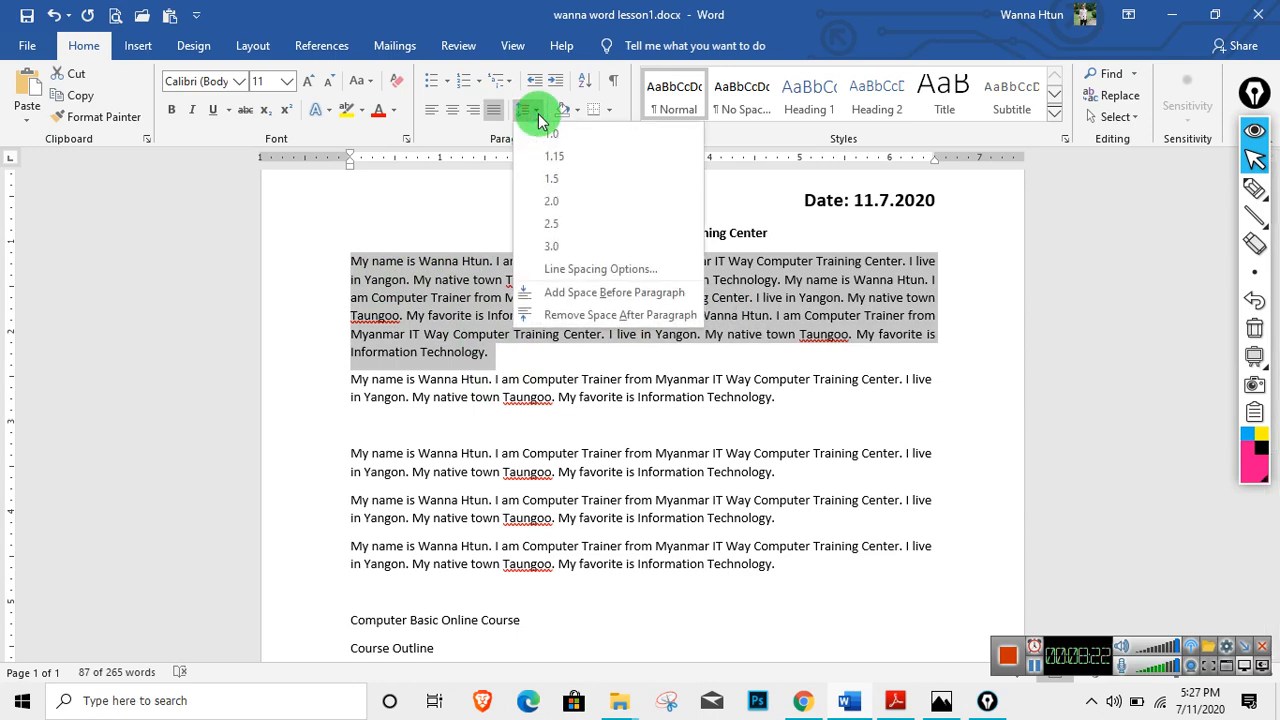
pyautogui.click(555, 184)
pyautogui.click(520, 298)
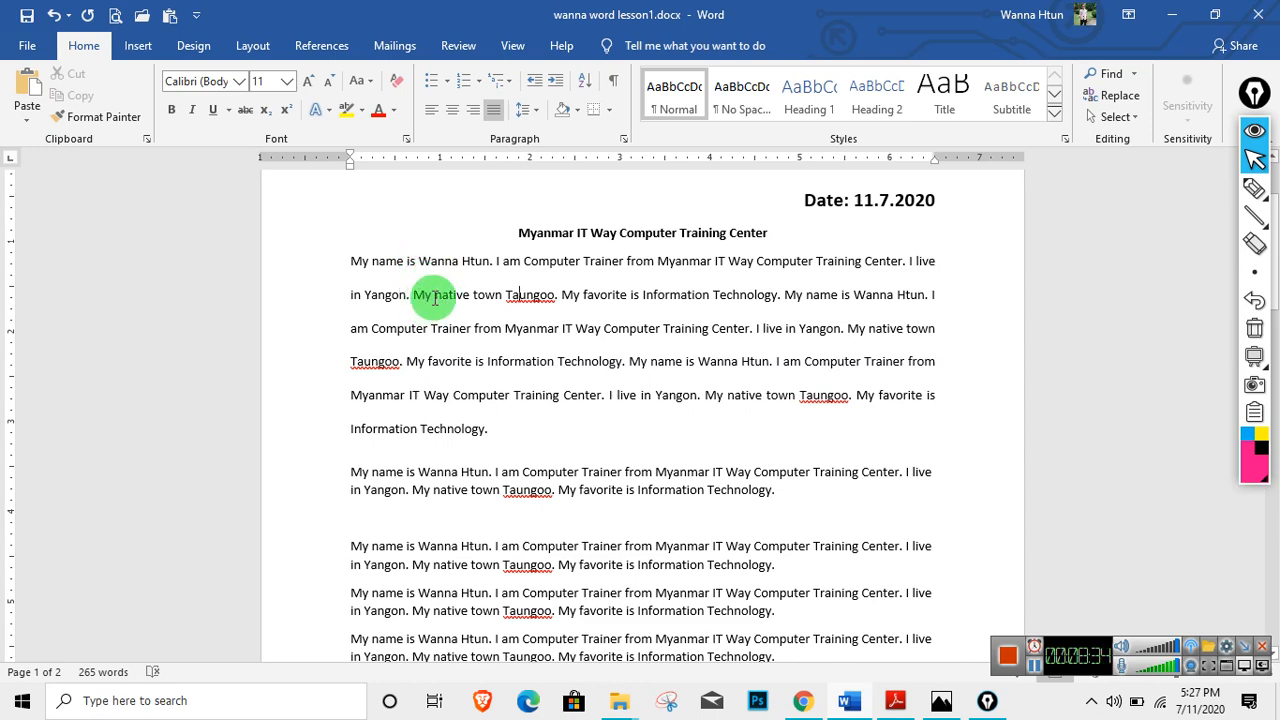
# Change the line spacing of the first body paragraph under the training center heading to 1.0 and then to 1.15.
pyautogui.scroll(-3, 486, 420)
pyautogui.scroll(4, 500, 390)
pyautogui.moveTo(350, 302); pyautogui.dragTo(519, 470)
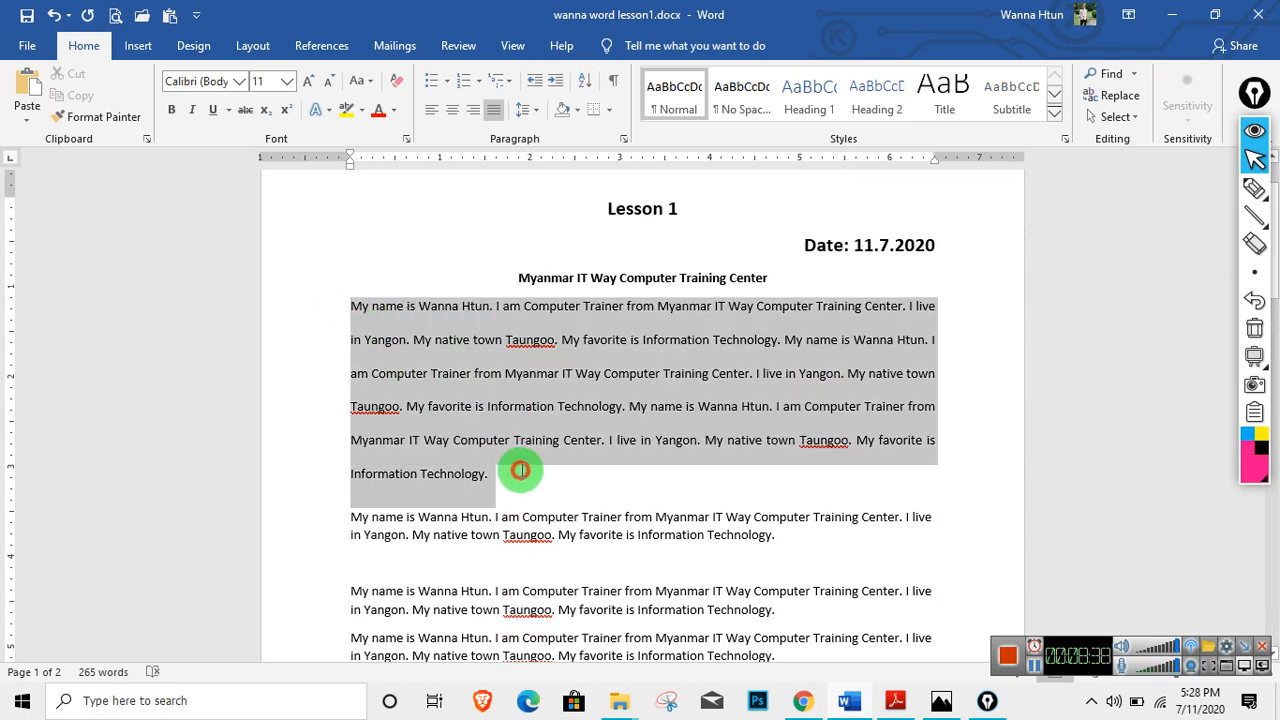
pyautogui.click(526, 109)
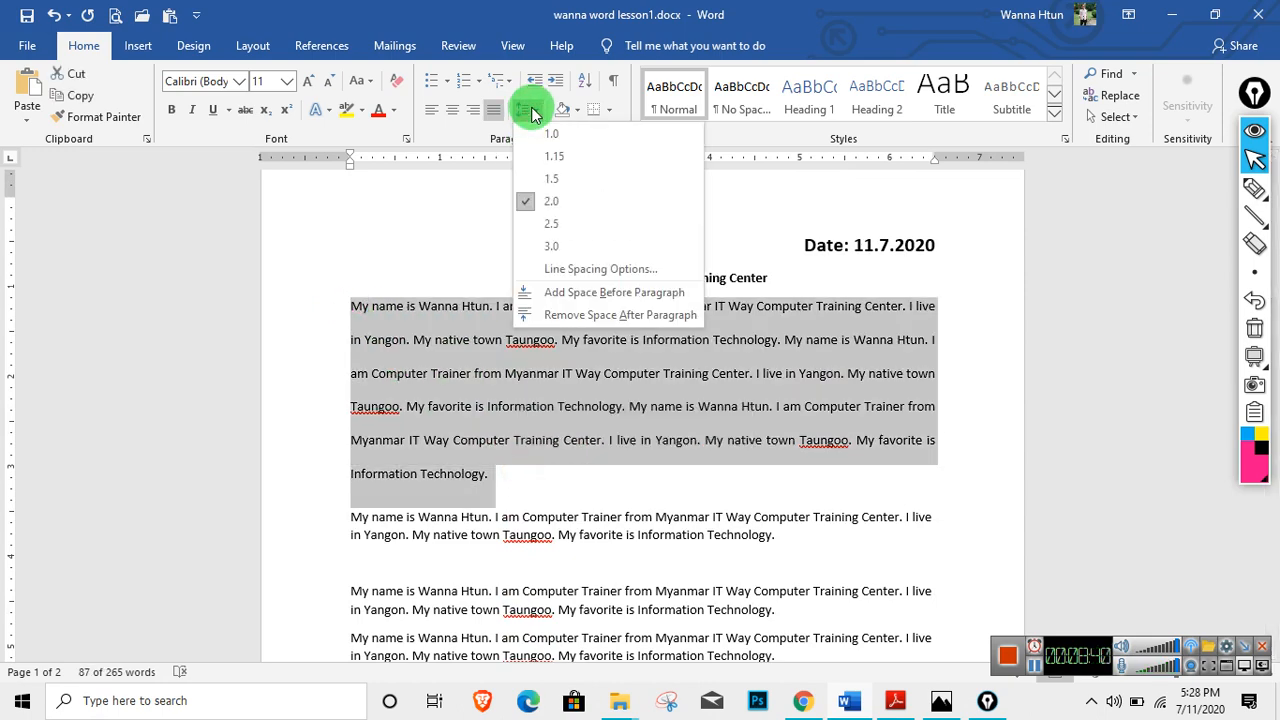
pyautogui.click(546, 135)
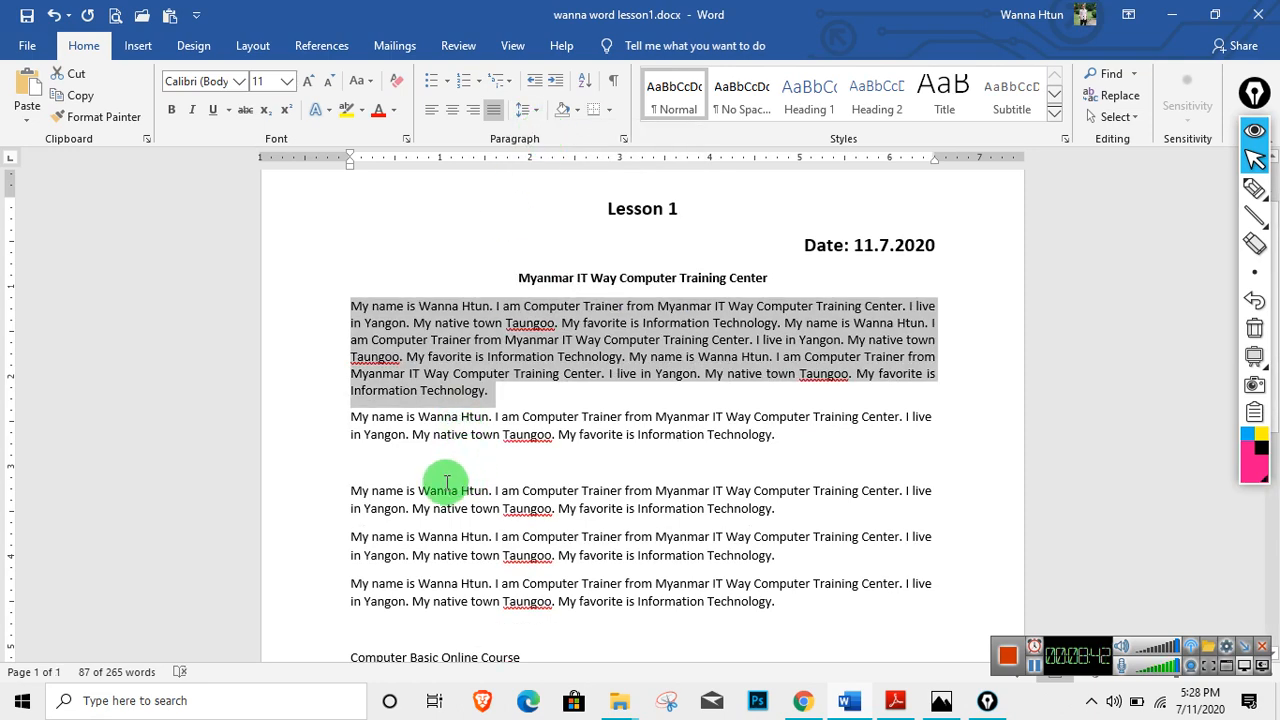
pyautogui.click(538, 109)
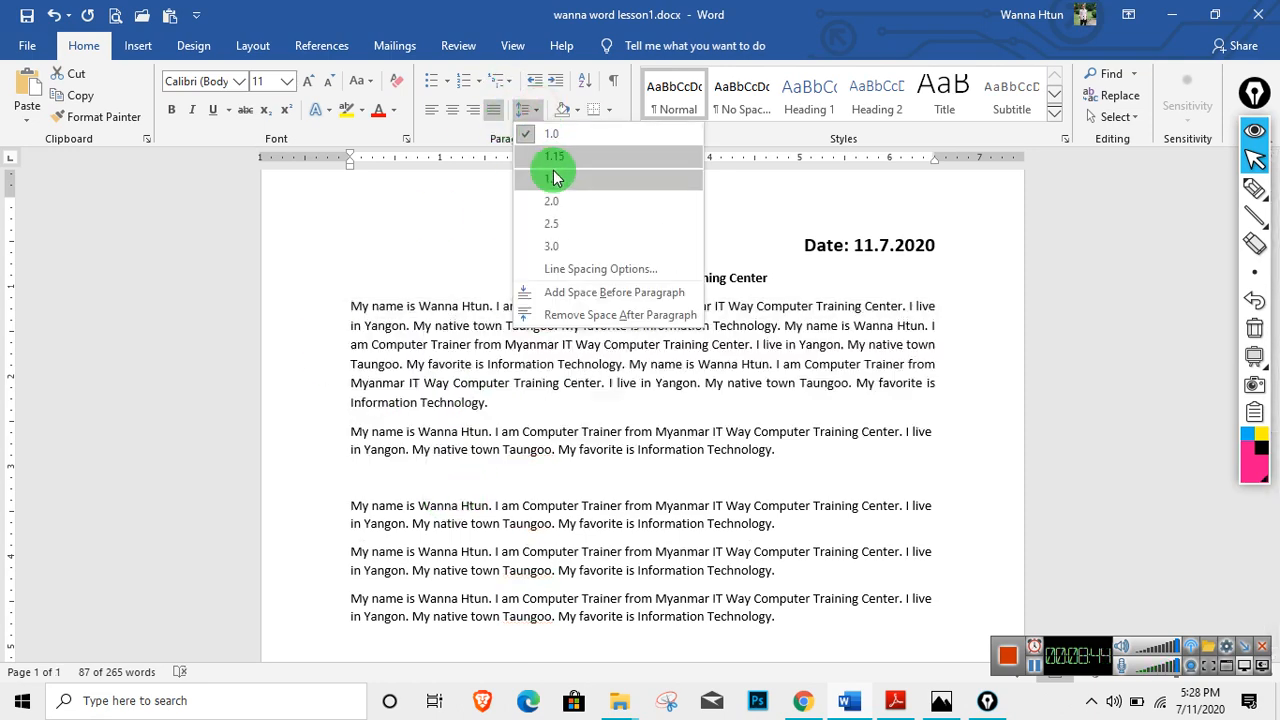
pyautogui.click(551, 155)
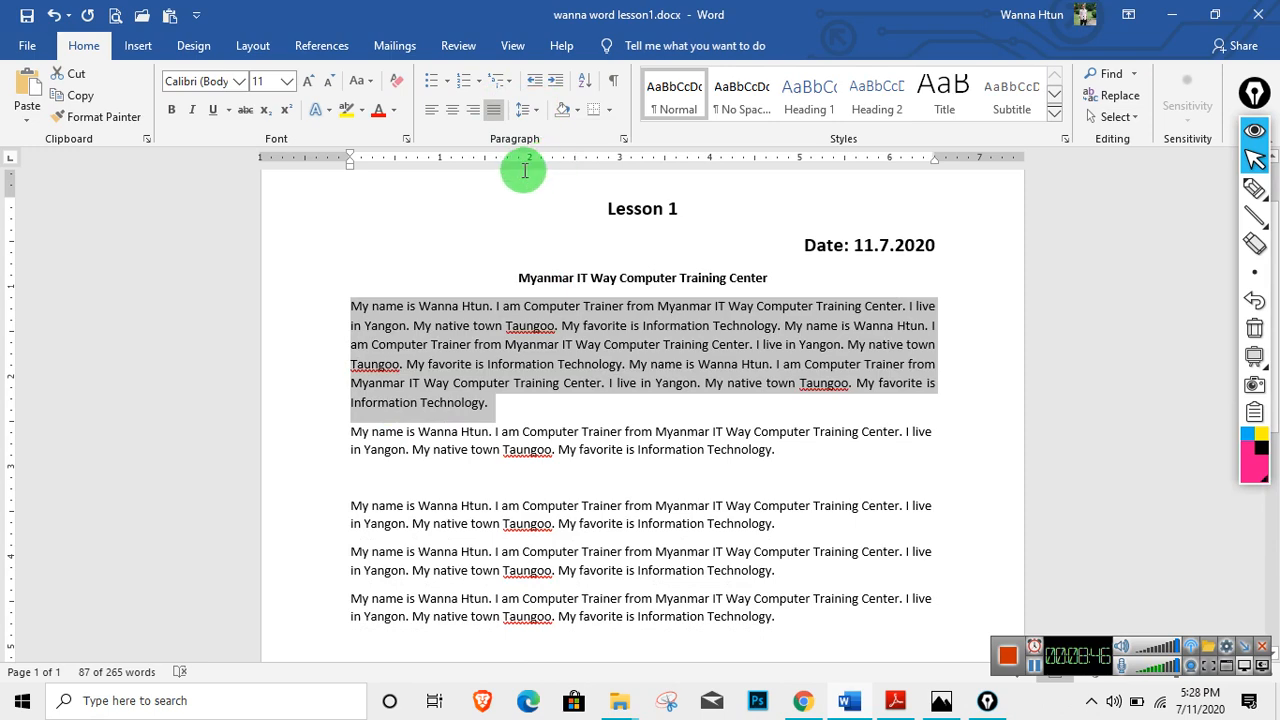
# Set the first body paragraph's line spacing to 3.0 and add an empty paragraph below it.
pyautogui.click(538, 115)
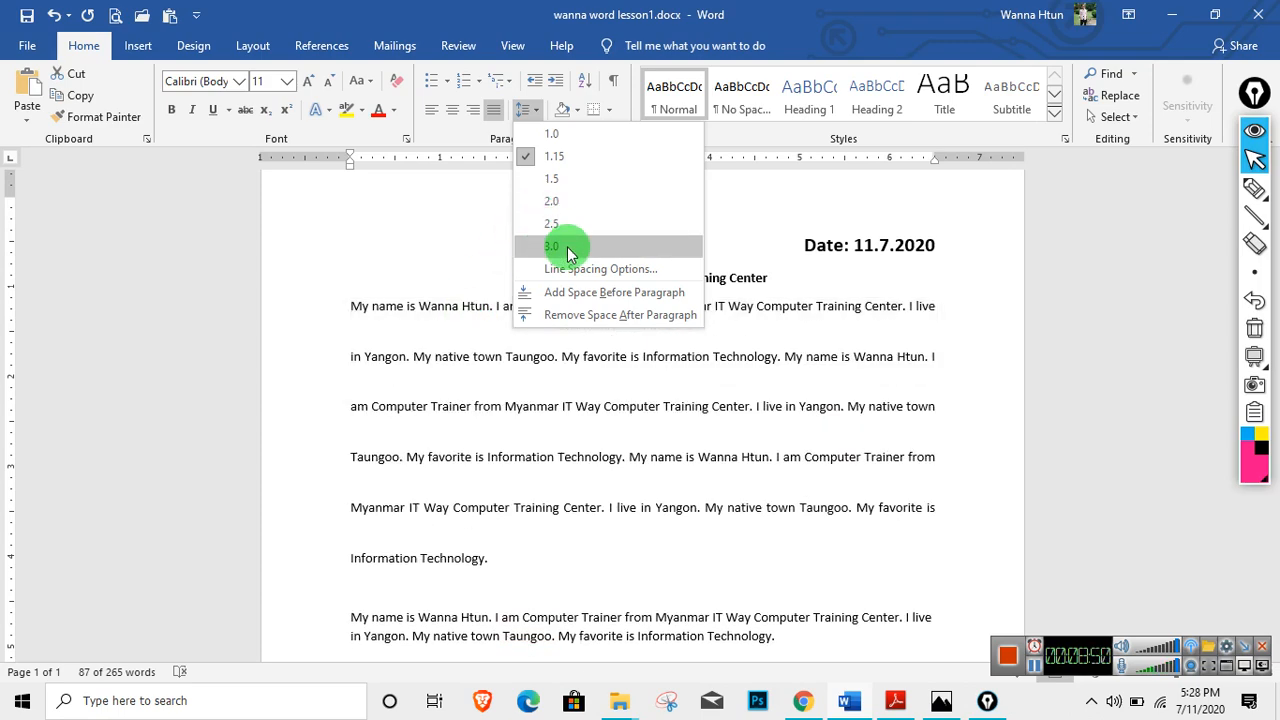
pyautogui.click(567, 247)
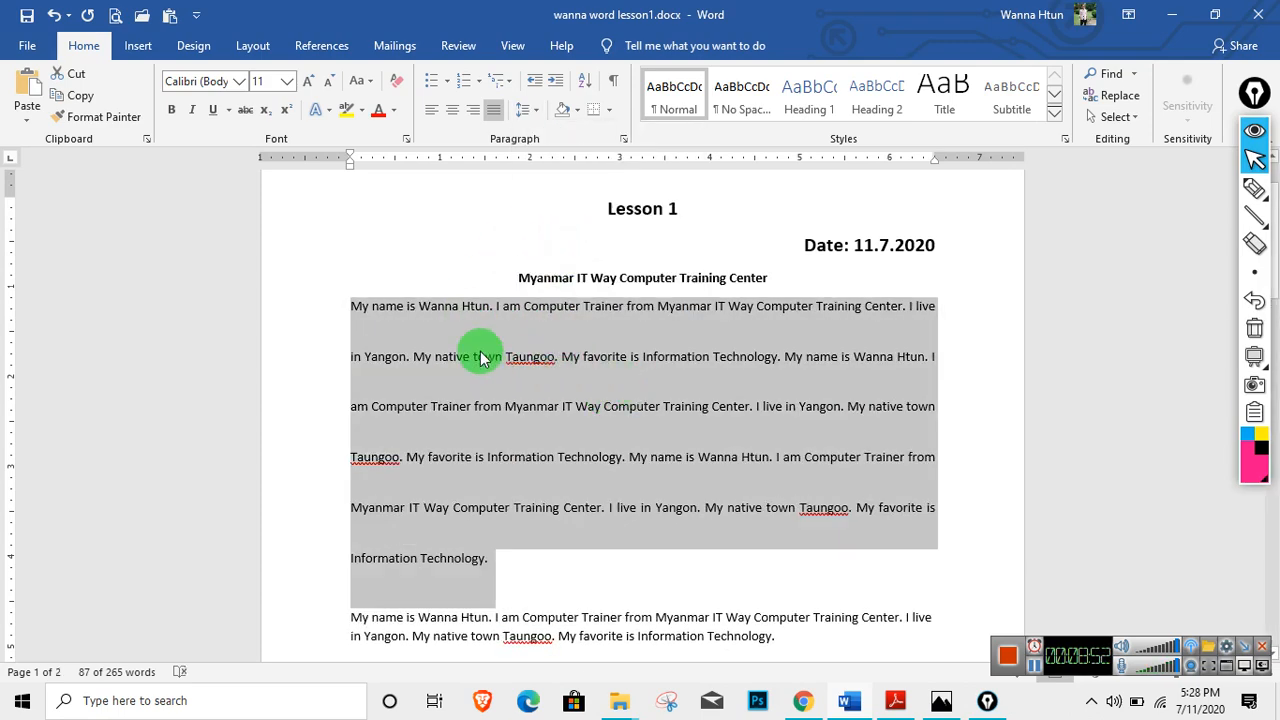
pyautogui.click(530, 563)
pyautogui.press('Return')
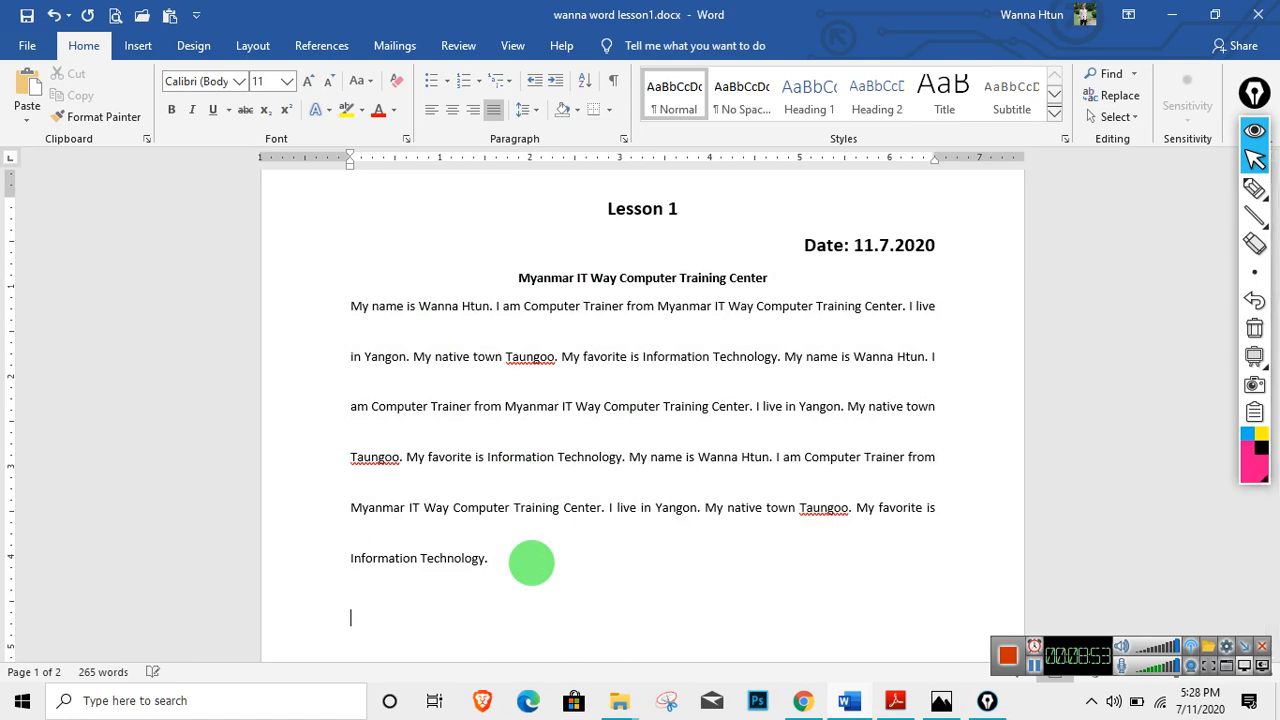
# Set the line spacing of the whole first body paragraph to 1.5.
pyautogui.moveTo(349, 304); pyautogui.dragTo(523, 546)
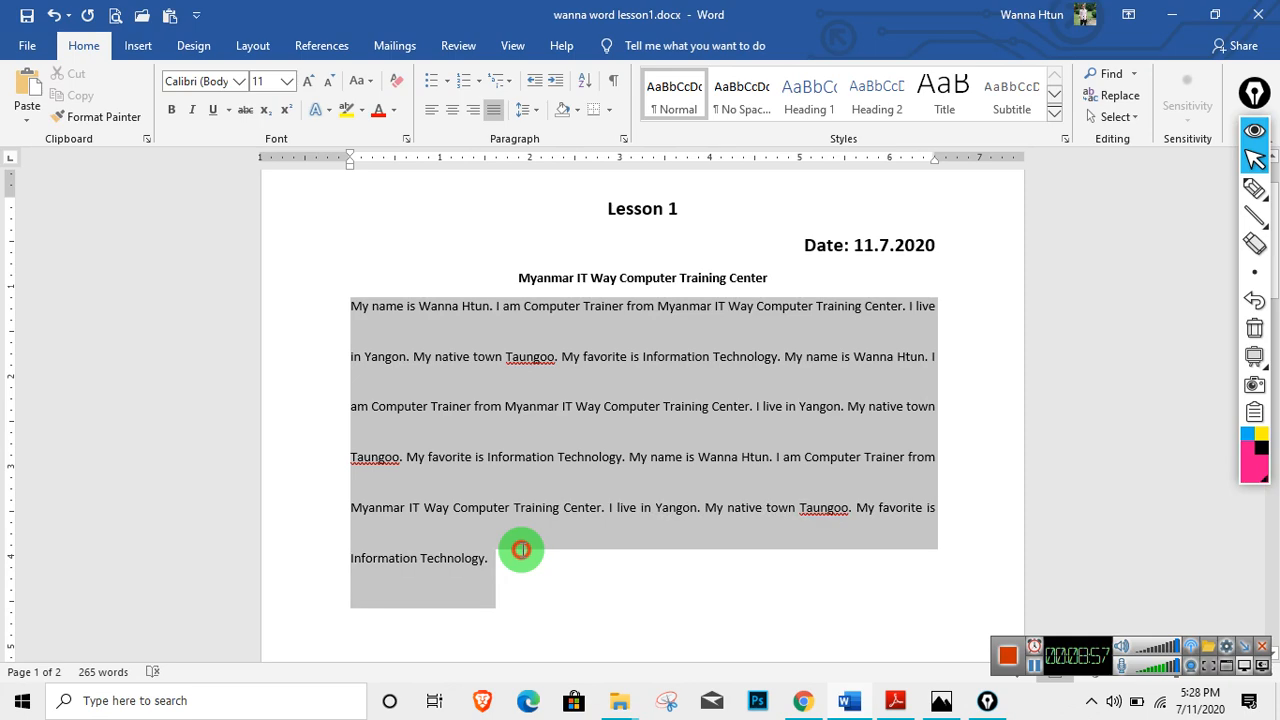
pyautogui.click(537, 110)
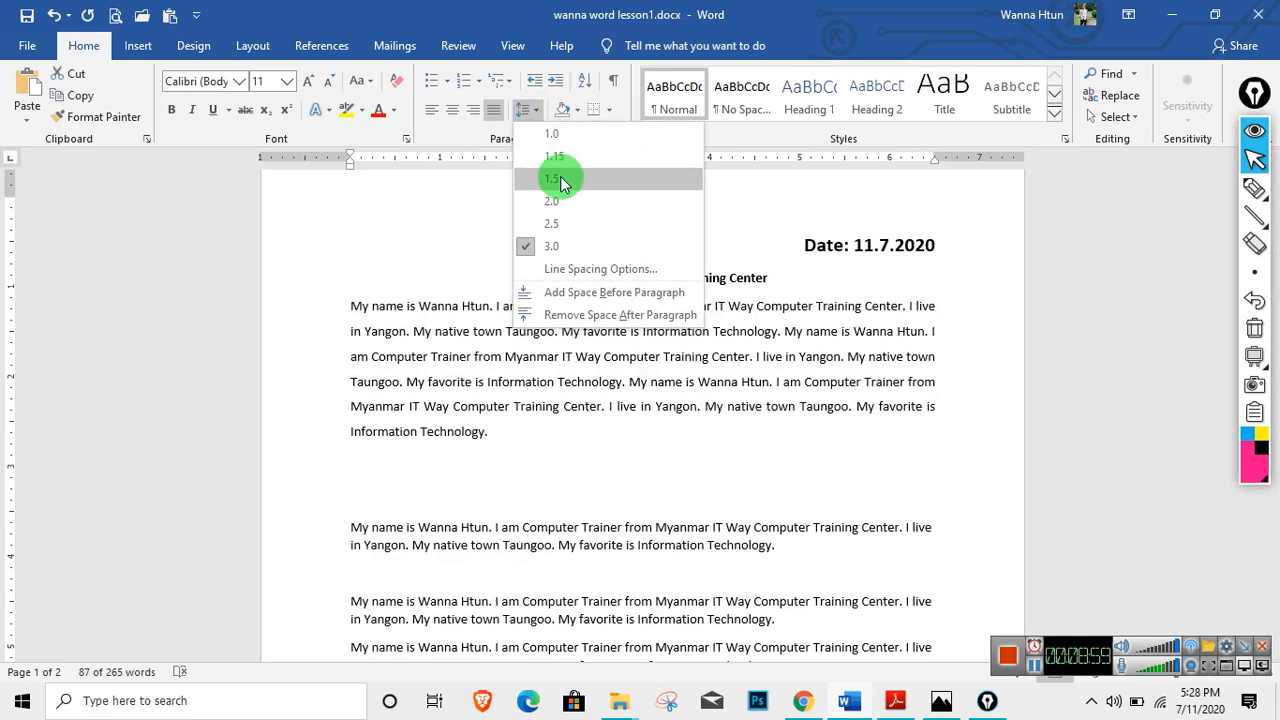
pyautogui.click(555, 178)
pyautogui.click(555, 381)
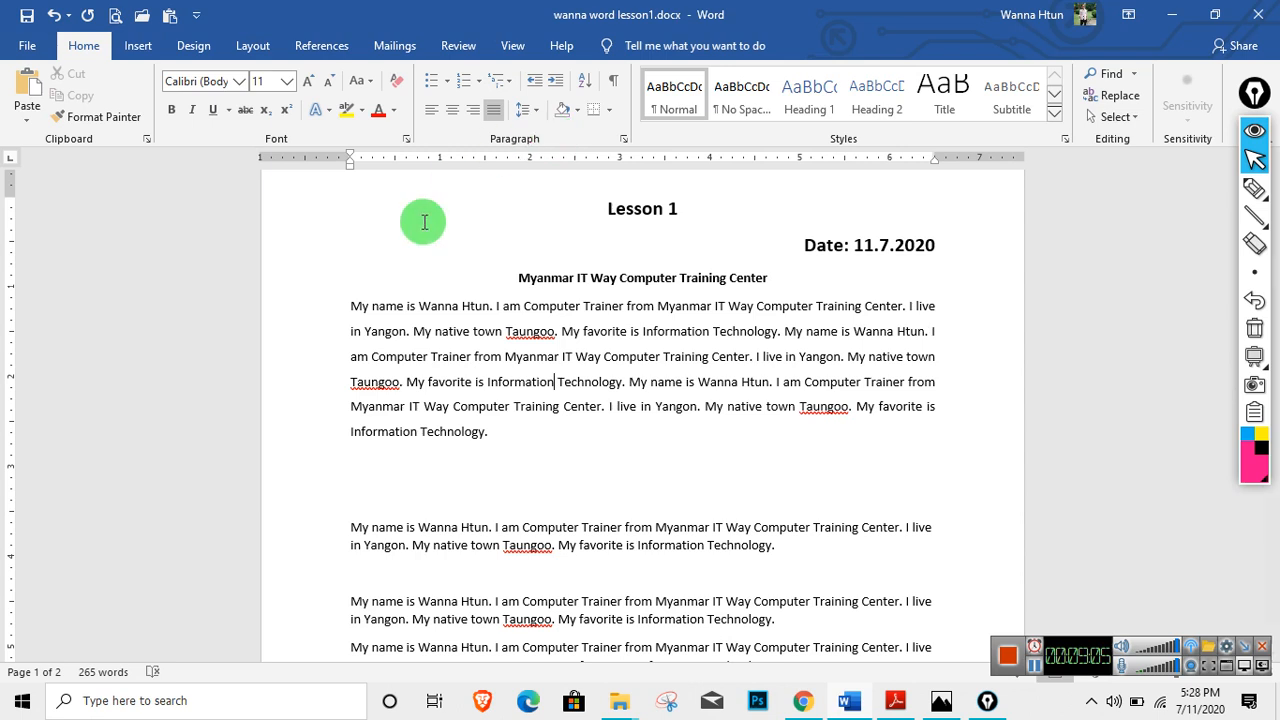
# Try a first-line indent on the first body paragraph and remove it again.
pyautogui.click(438, 310)
pyautogui.click(353, 312)
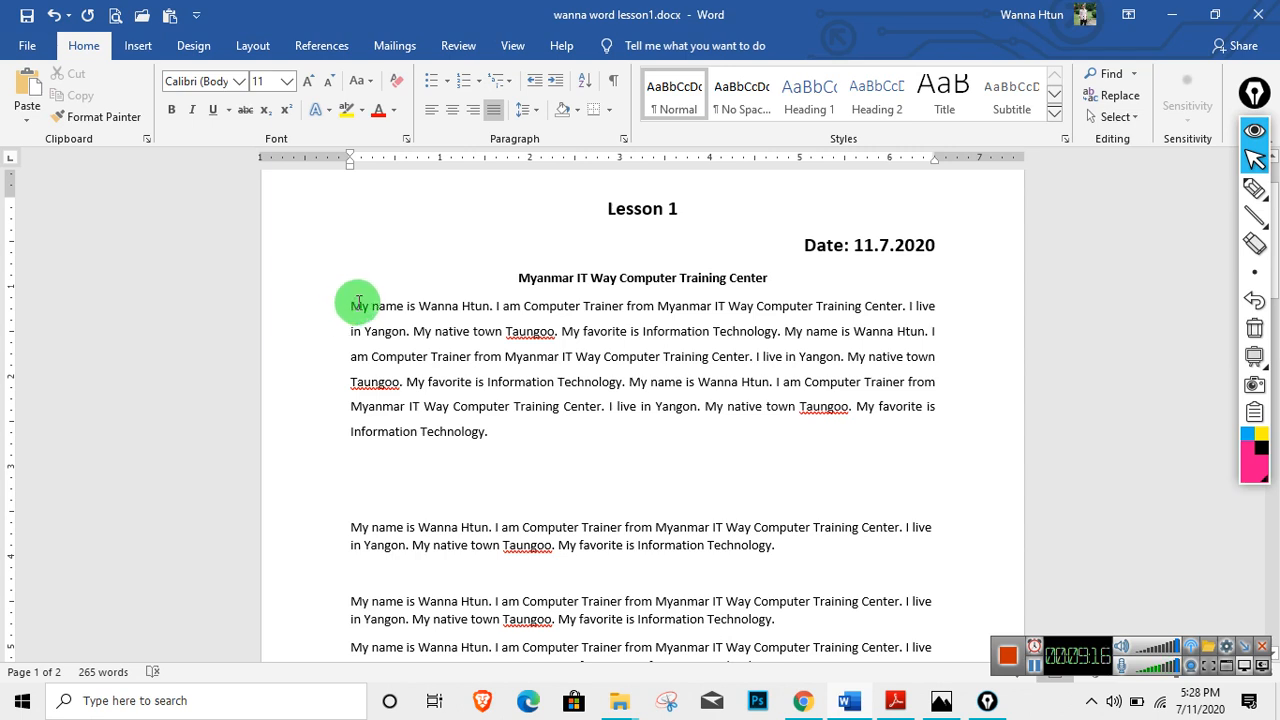
pyautogui.press('Tab')
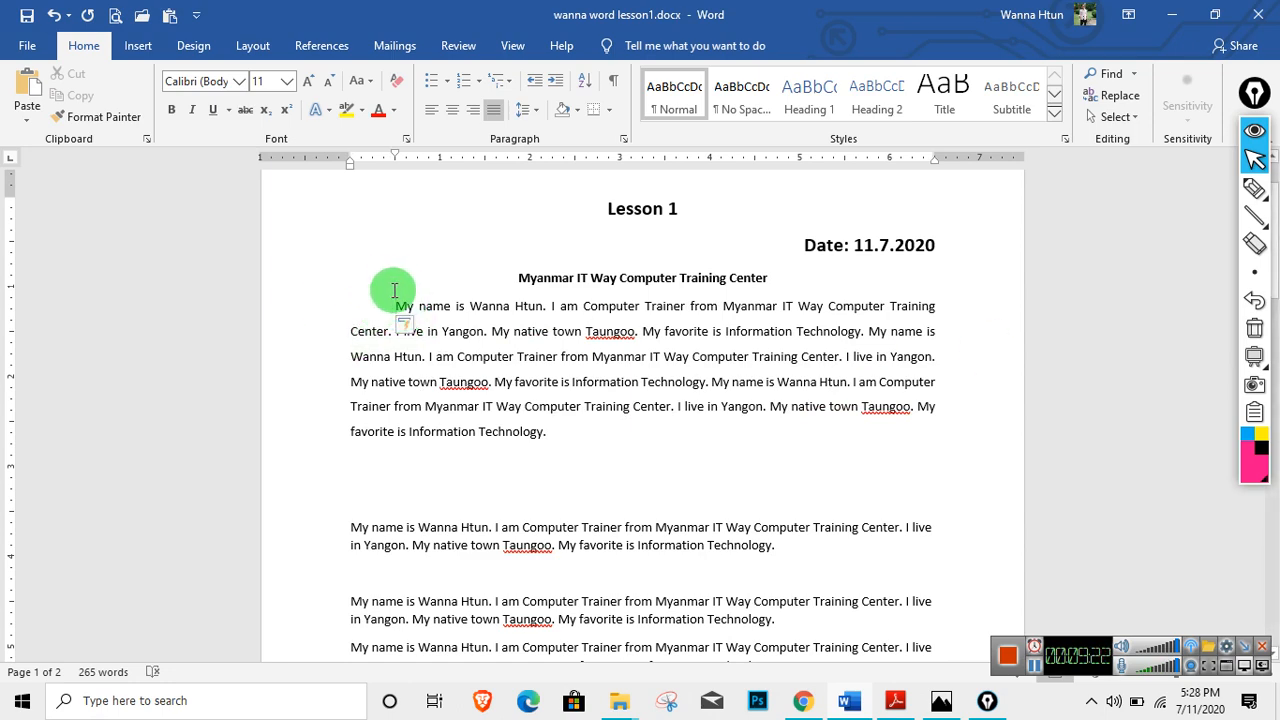
pyautogui.press('BackSpace')
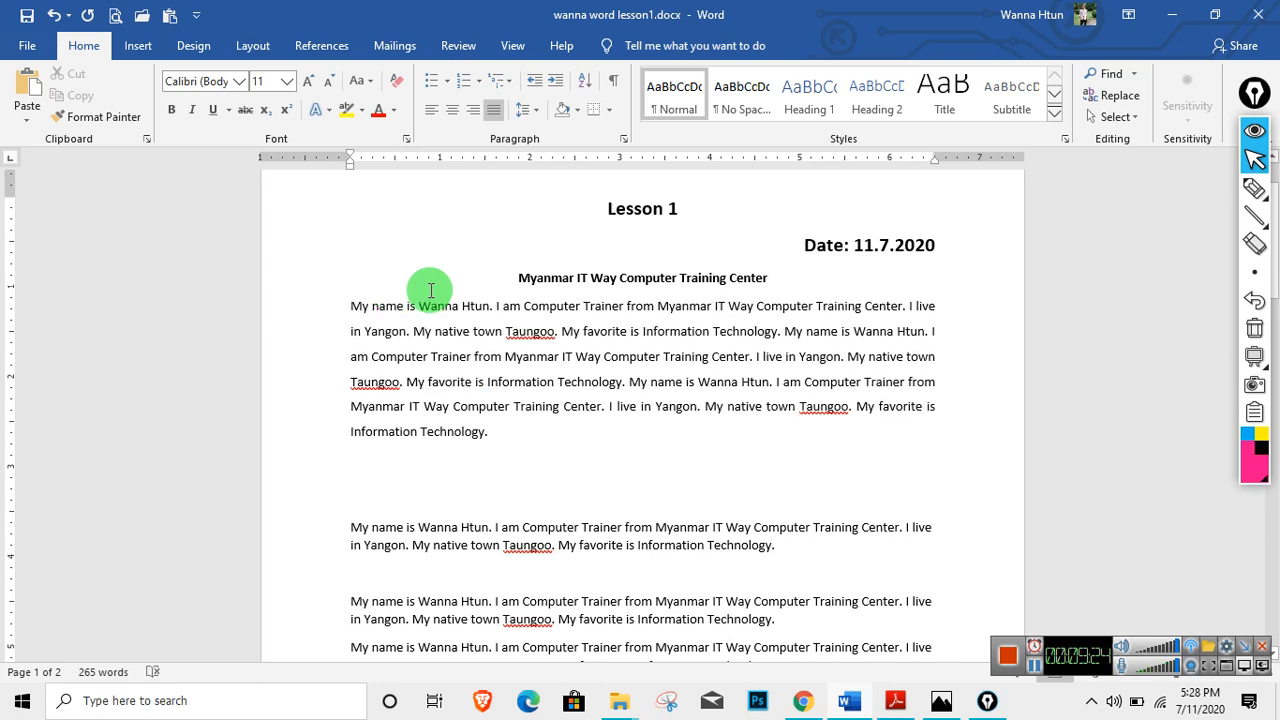
# Show the keyboard picture in Photos, circle and erase the mark on the Tab key, and return to the Word document.
pyautogui.click(940, 704)
pyautogui.click(1257, 192)
pyautogui.moveTo(251, 465)
pyautogui.mouseDown()
pyautogui.moveTo(205, 458)
pyautogui.moveTo(251, 449)
pyautogui.moveTo(243, 466)
pyautogui.mouseUp()
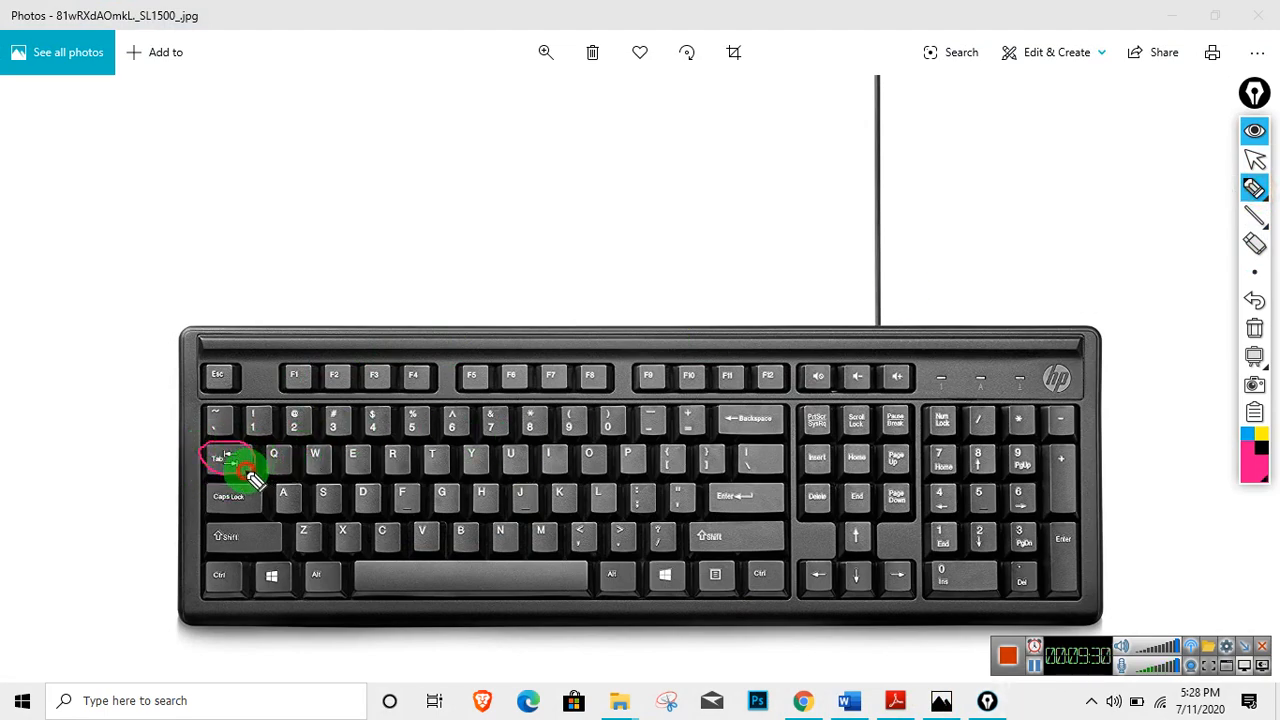
pyautogui.click(1259, 216)
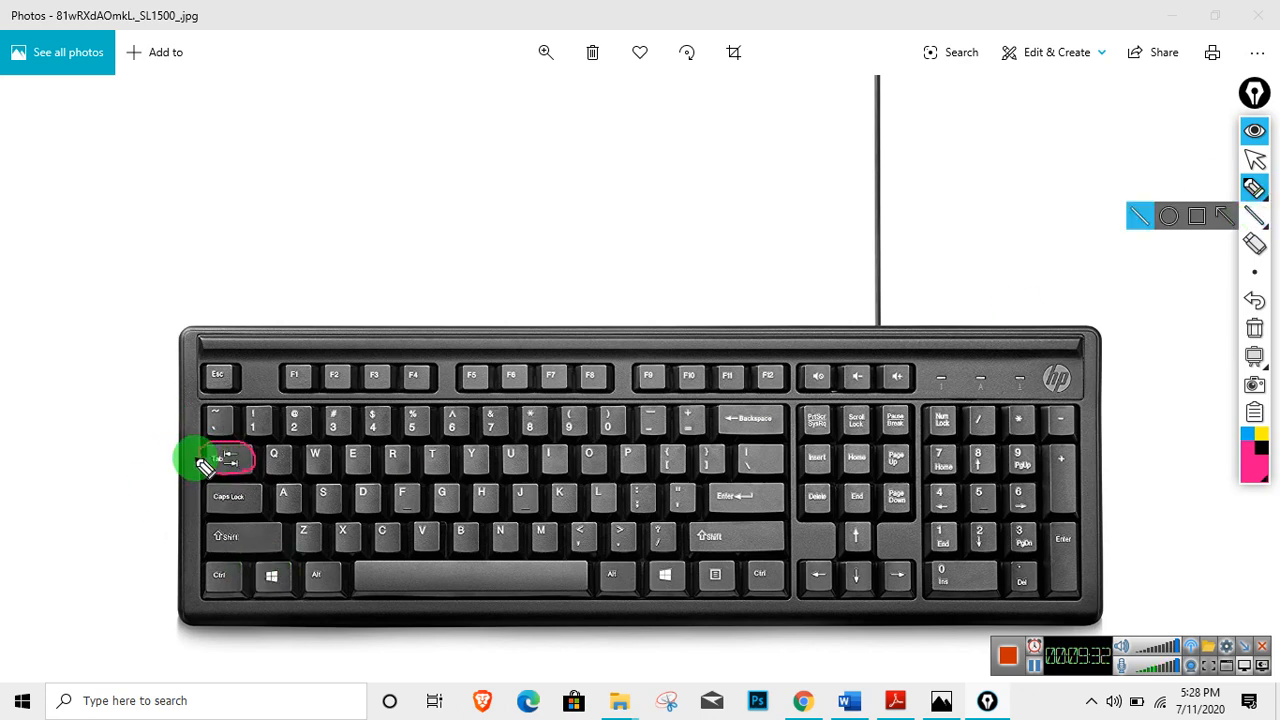
pyautogui.click(1254, 244)
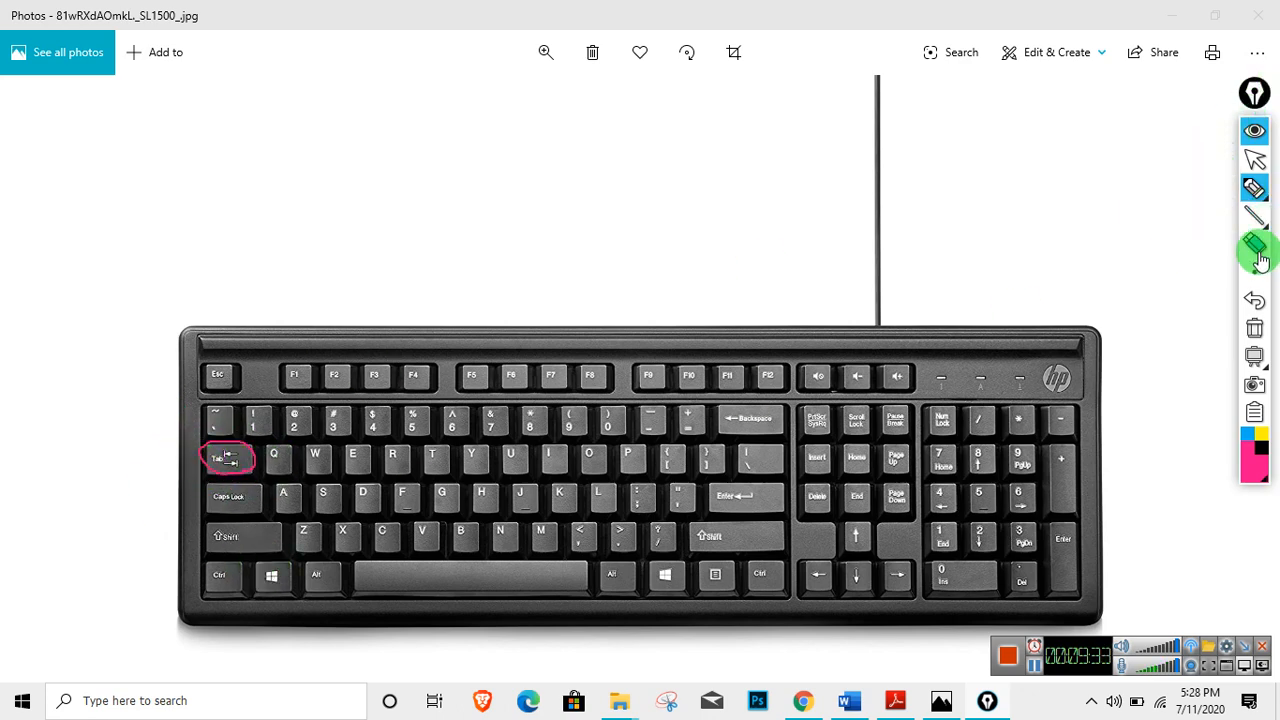
pyautogui.moveTo(228, 451); pyautogui.dragTo(251, 449)
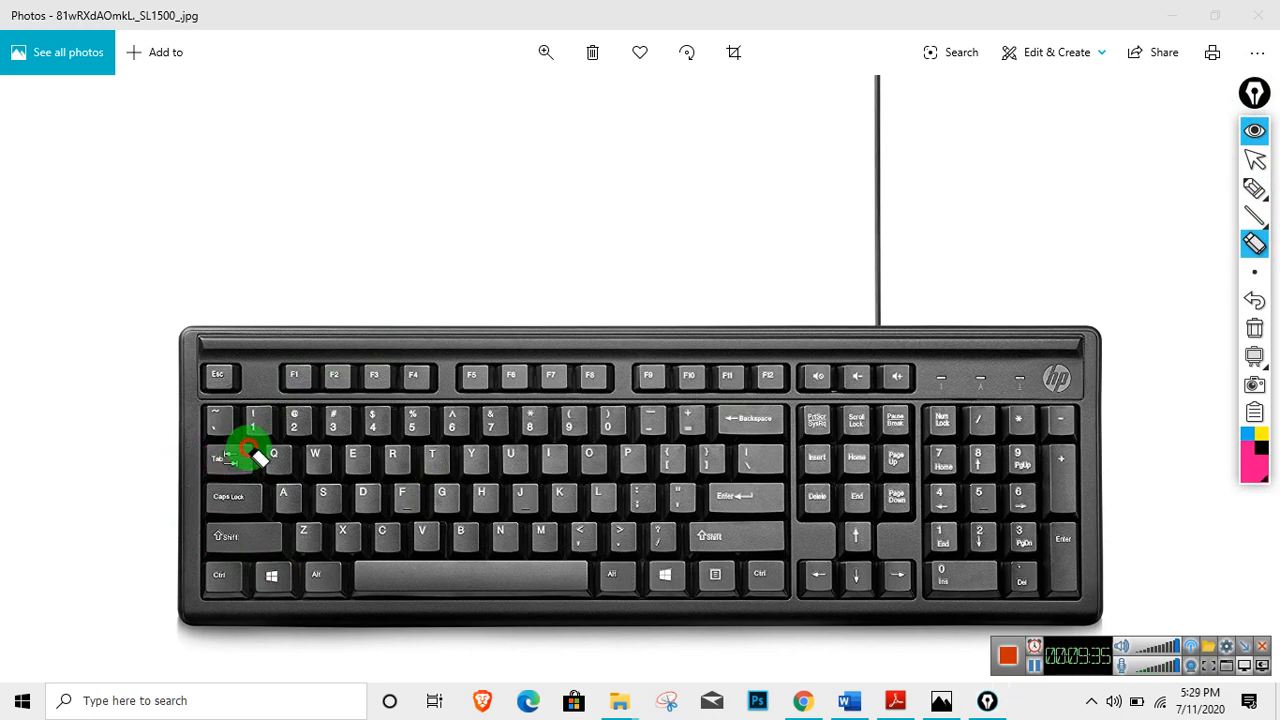
pyautogui.click(1254, 160)
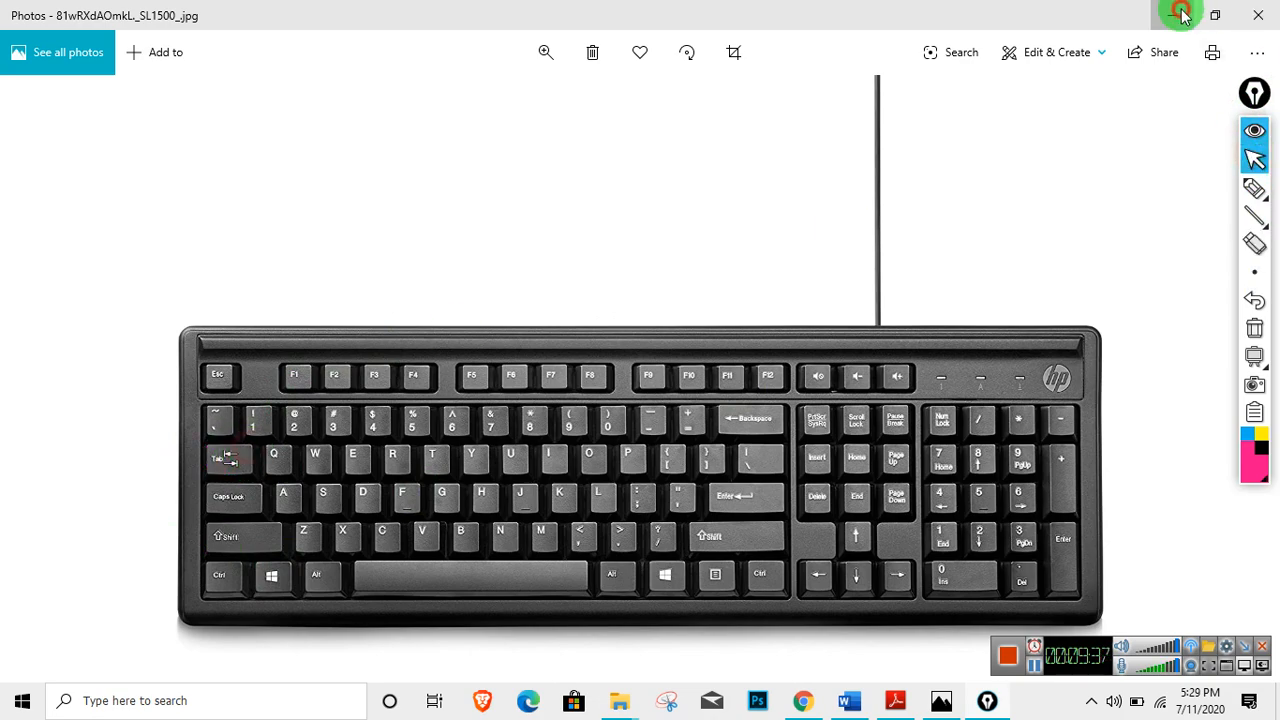
pyautogui.click(1172, 15)
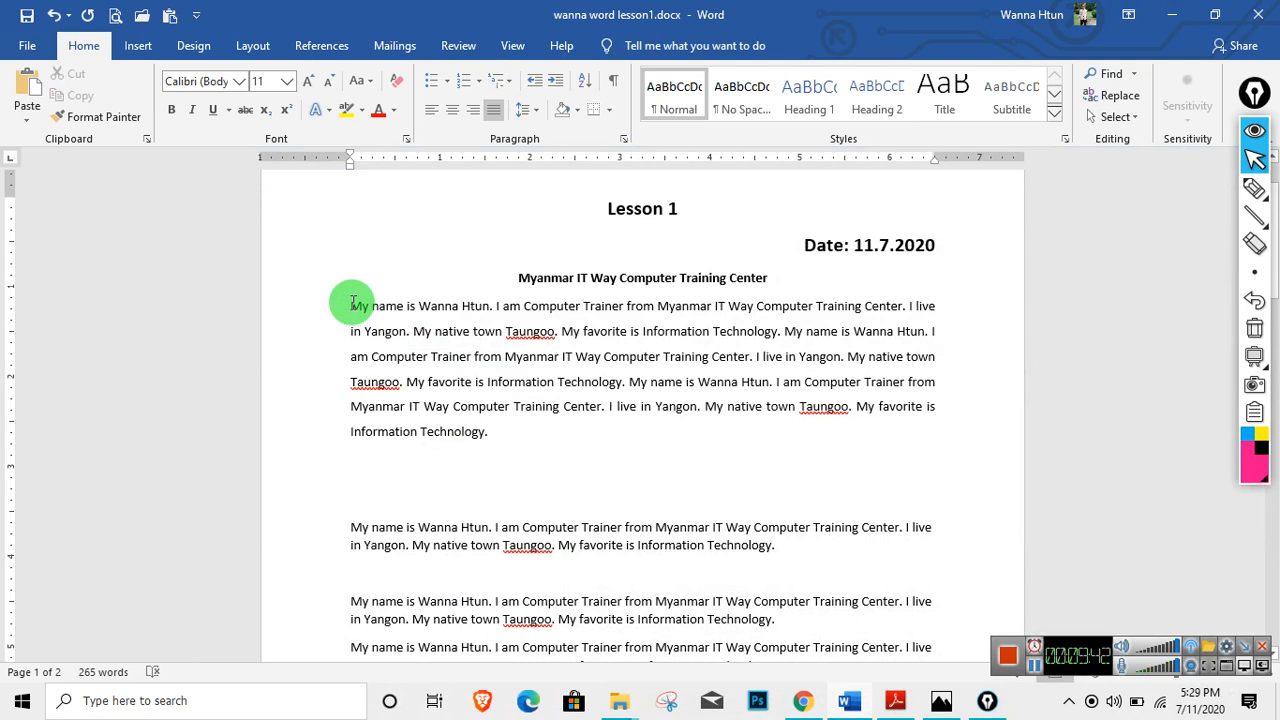
# Indent the first lines of the first, second and third body paragraphs by one tab.
pyautogui.press('Tab')
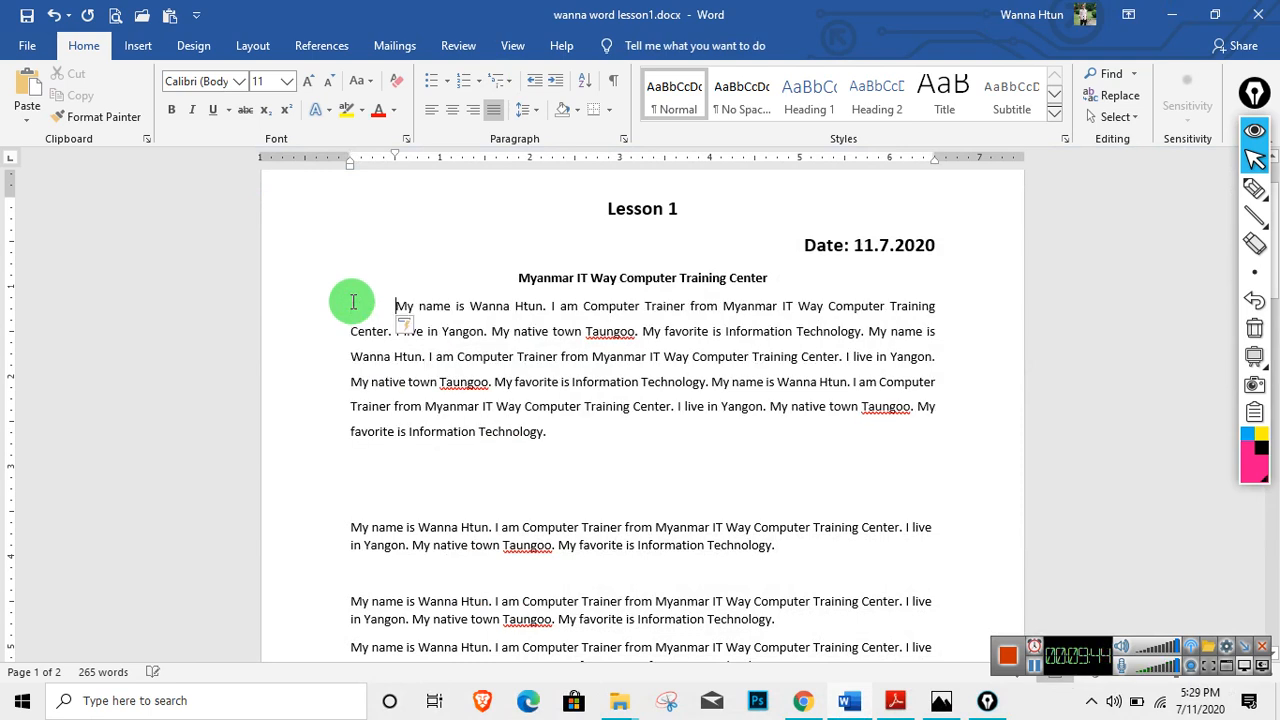
pyautogui.click(352, 521)
pyautogui.press('Tab')
pyautogui.click(351, 600)
pyautogui.press('Tab')
# Remove the empty paragraph between the first and second body paragraphs.
pyautogui.click(566, 435)
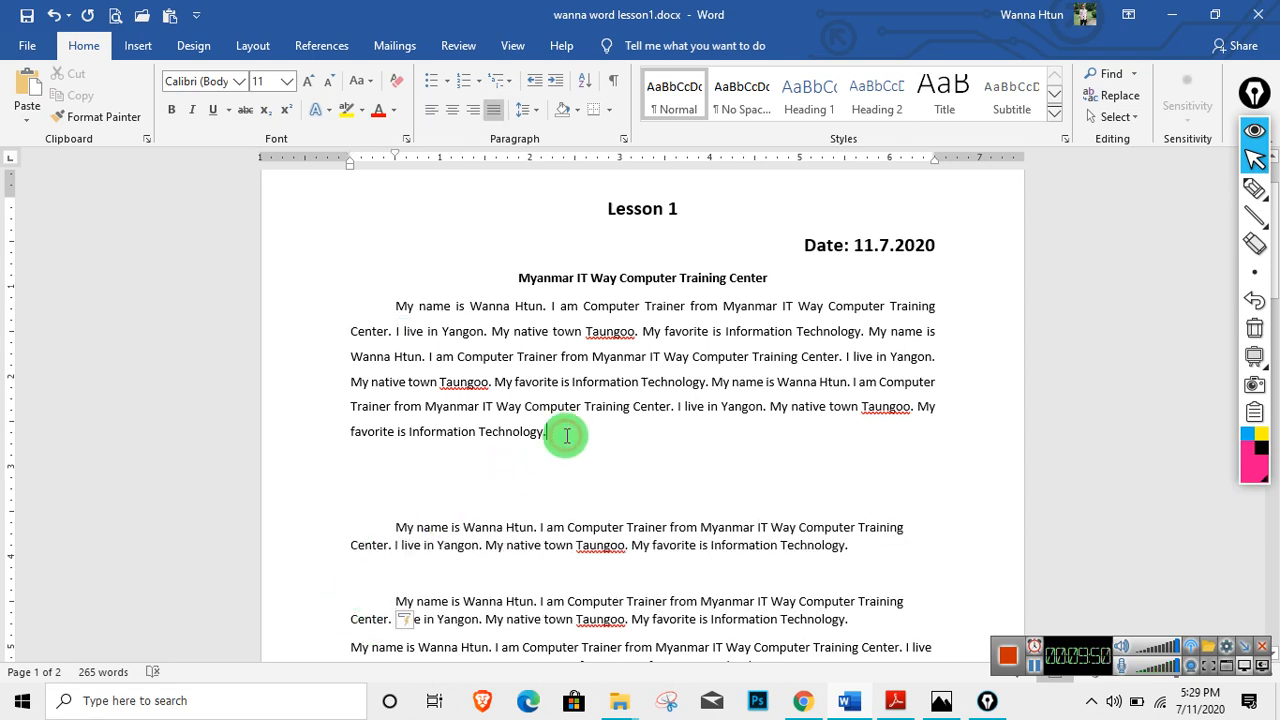
pyautogui.press('Delete')
pyautogui.press('Delete')
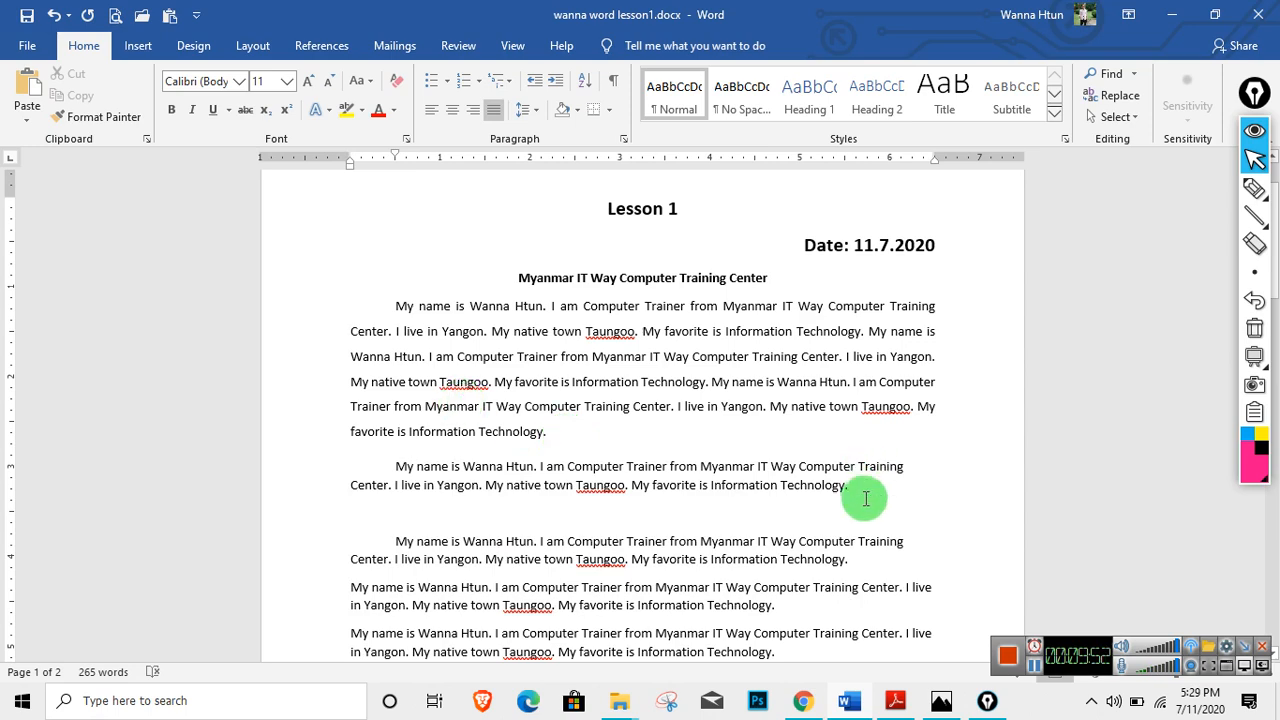
pyautogui.click(864, 490)
pyautogui.scroll(1, 864, 493)
pyautogui.click(865, 493)
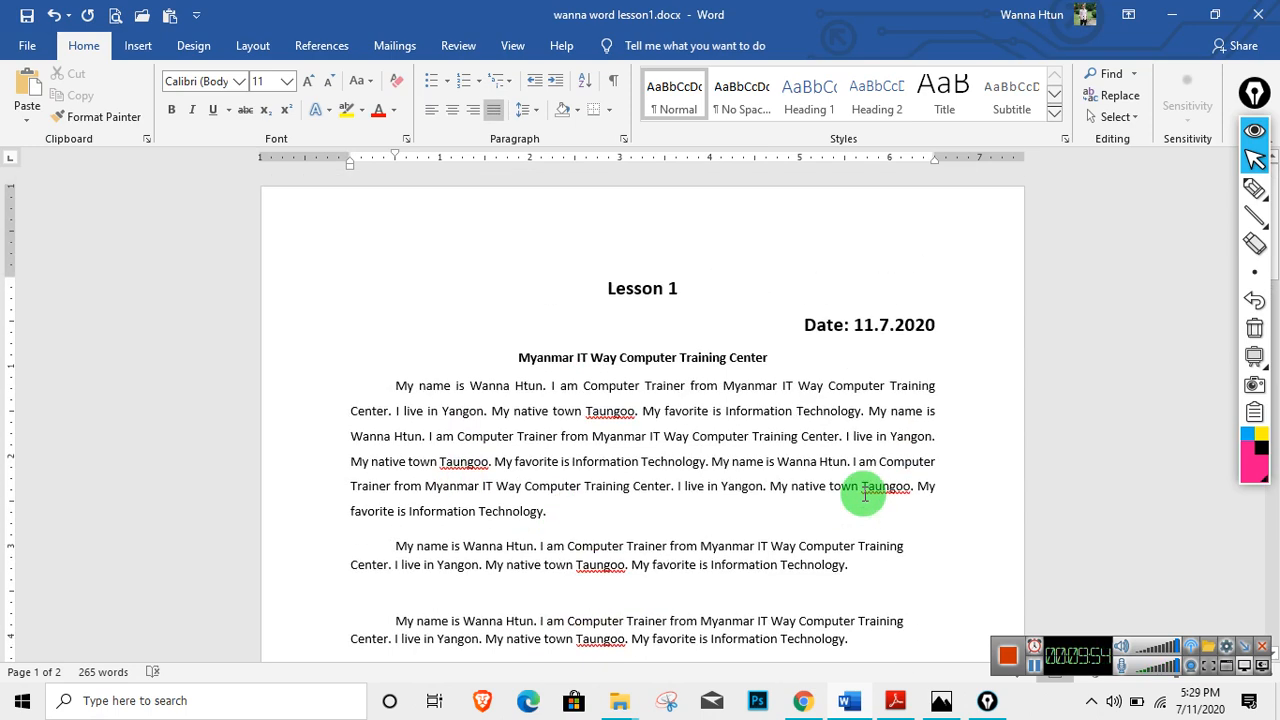
pyautogui.press('BackSpace')
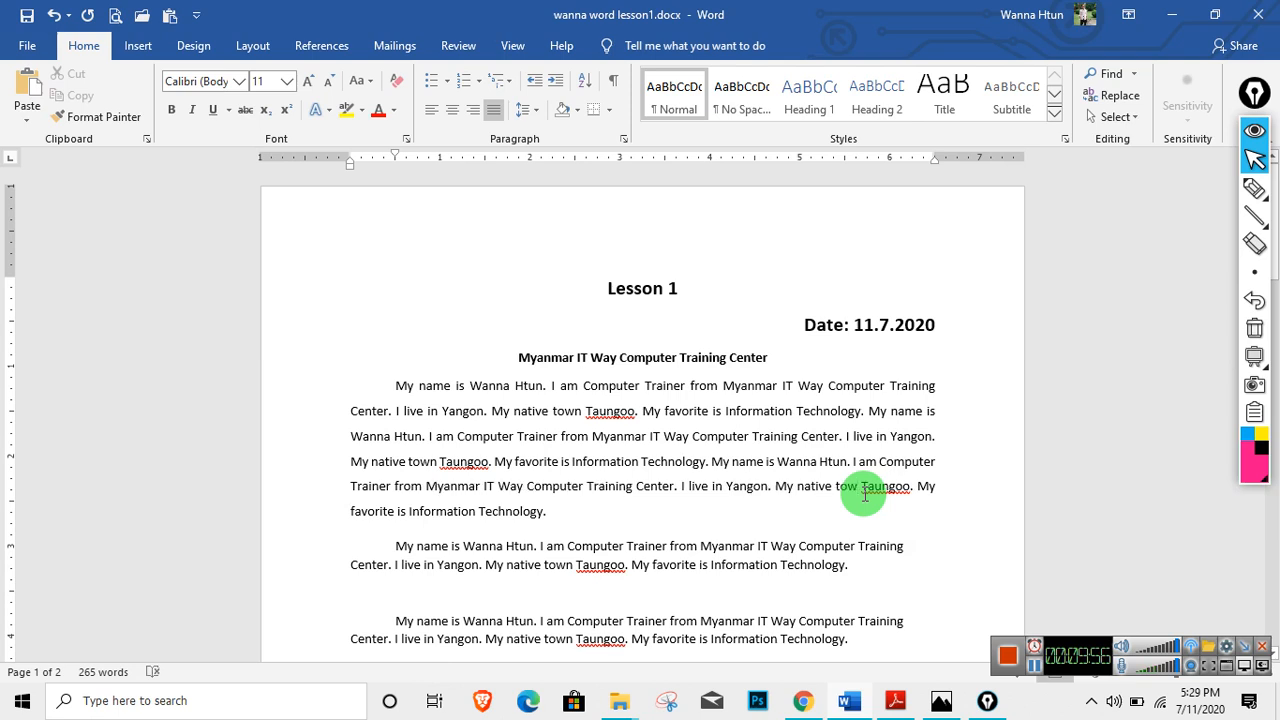
pyautogui.hotkey('ctrl', 'z')
pyautogui.hotkey('ctrl', 'z')
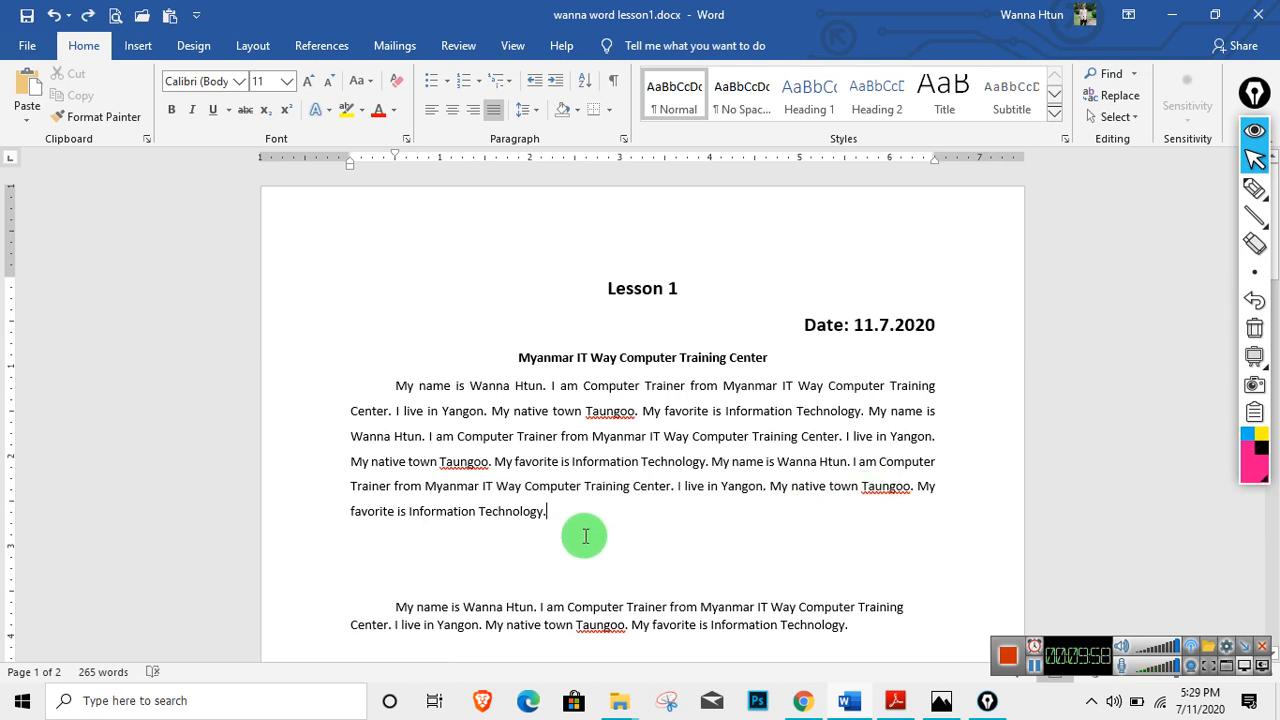
pyautogui.hotkey('ctrl', 'y')
# Remove the empty paragraph between the second and third body paragraphs.
pyautogui.click(851, 566)
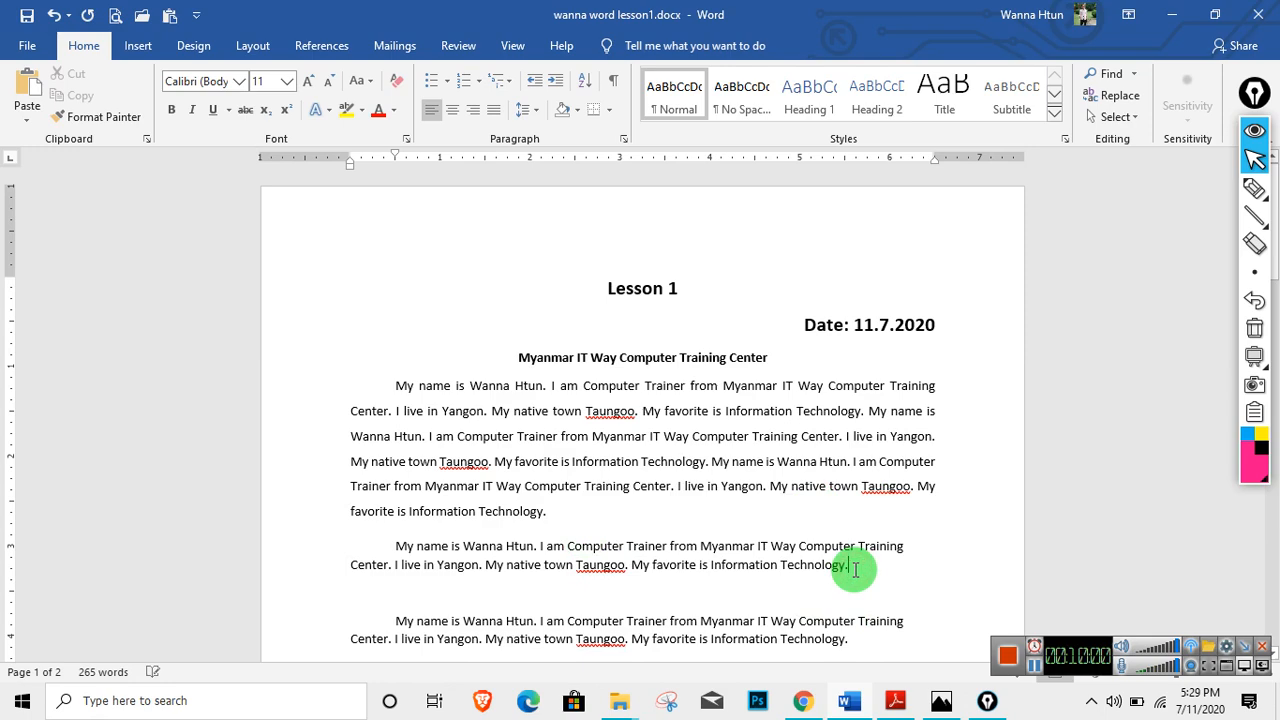
pyautogui.press('Delete')
pyautogui.scroll(-2, 730, 490)
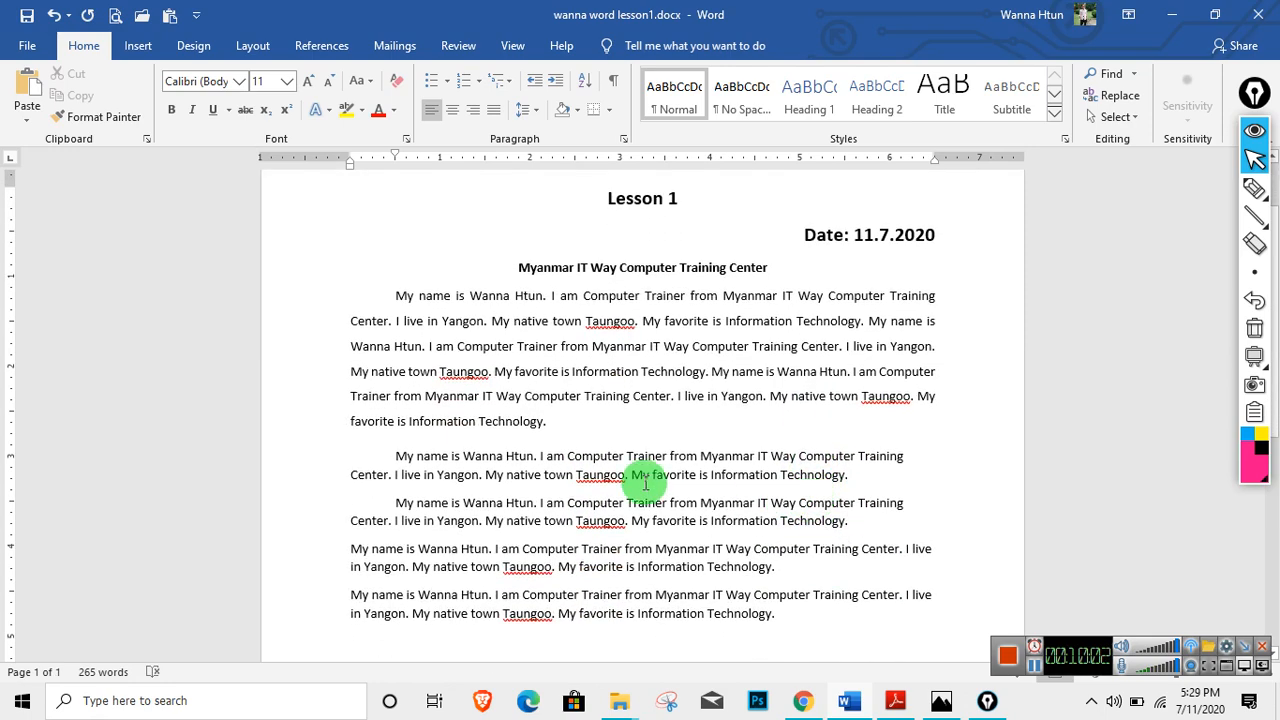
# Increase the left indent of the whole fourth body paragraph by four levels.
pyautogui.click(352, 549)
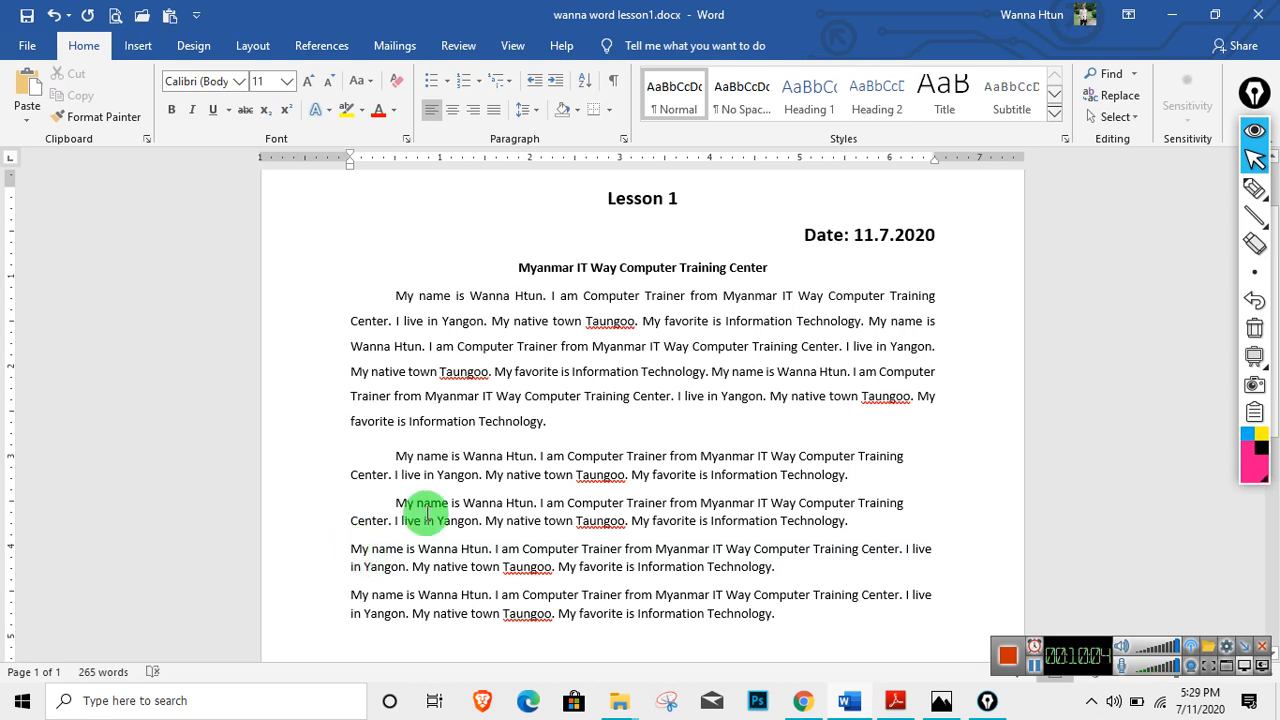
pyautogui.click(549, 87)
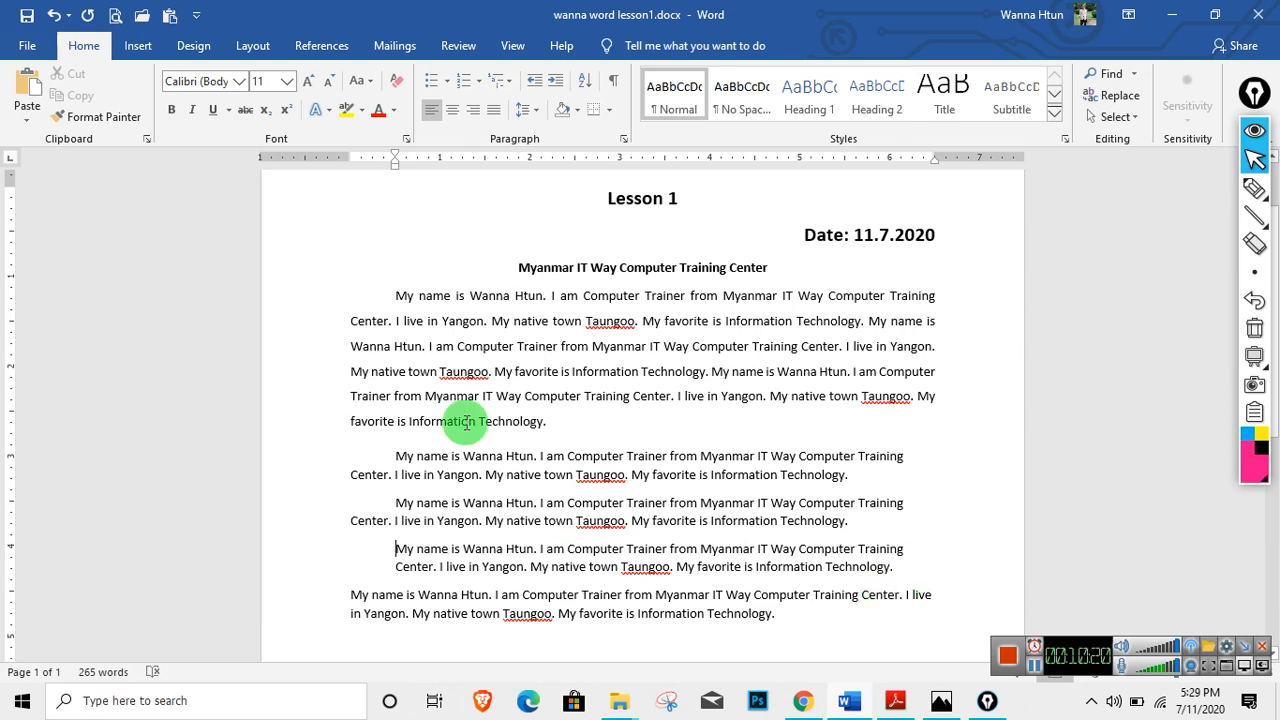
pyautogui.click(556, 91)
pyautogui.click(556, 91)
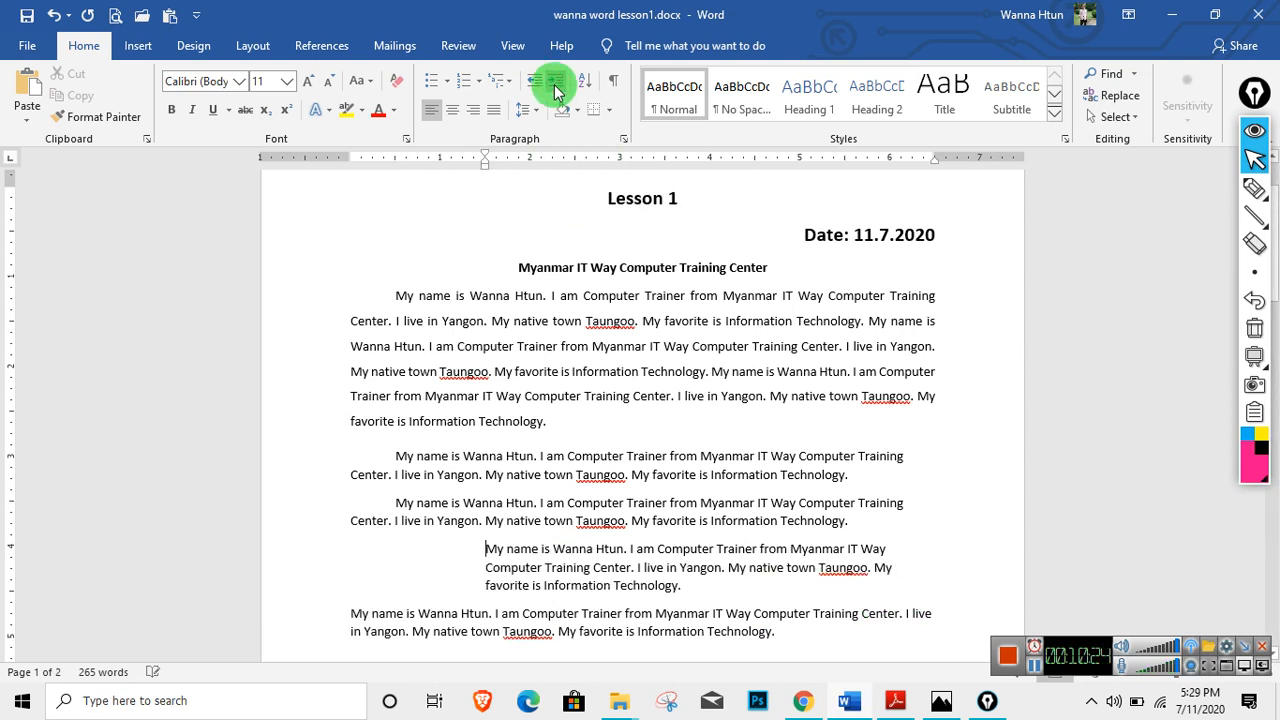
pyautogui.click(556, 91)
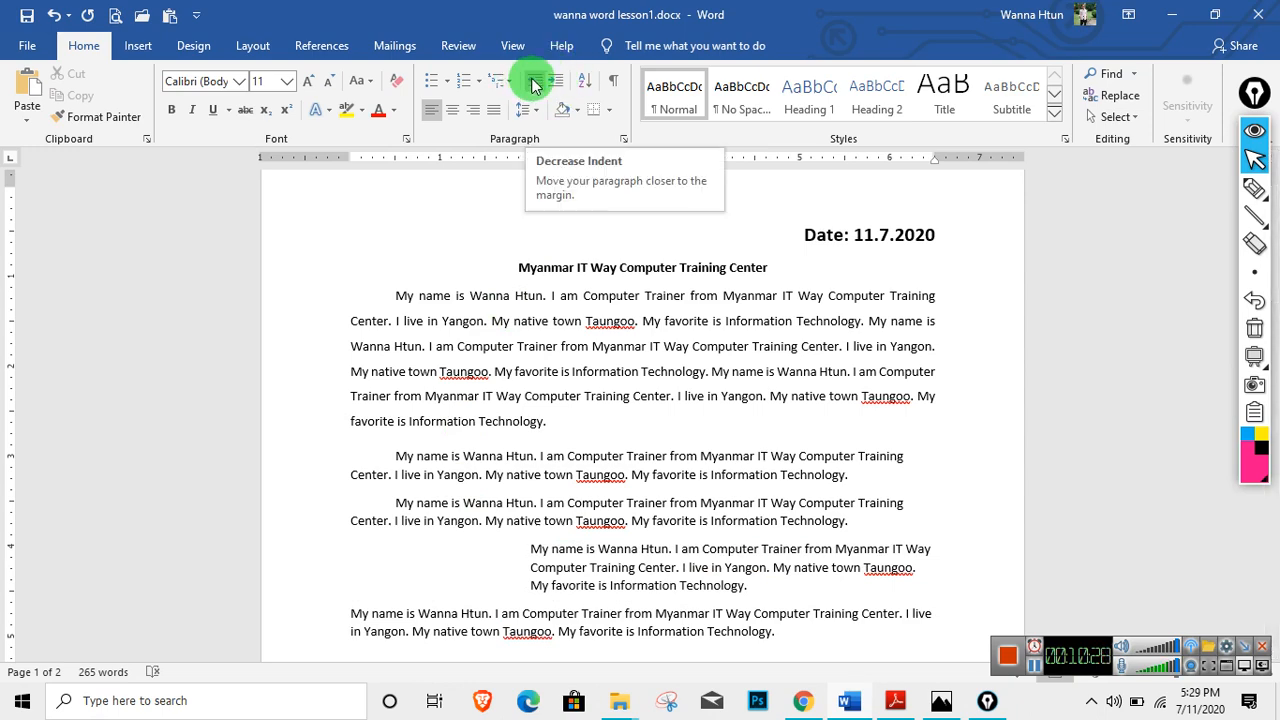
# Decrease the fourth body paragraph's indent by four levels, back to the left margin.
pyautogui.click(531, 86)
pyautogui.click(531, 86)
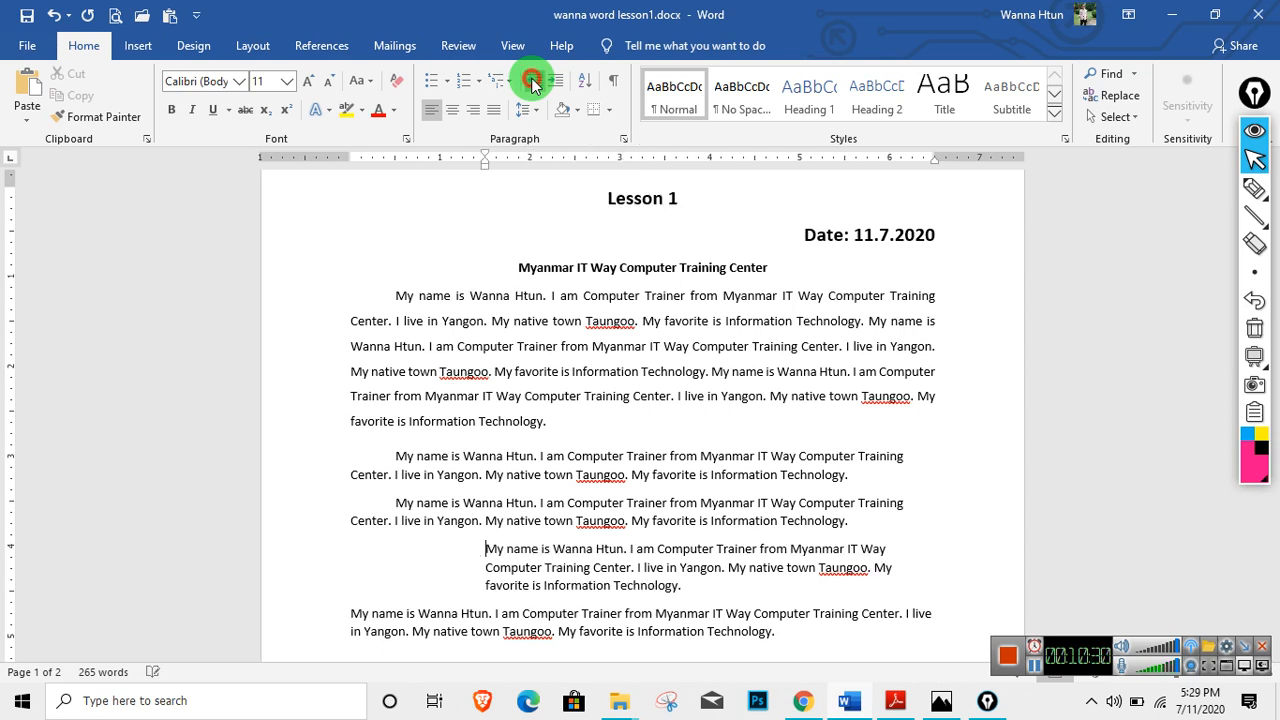
pyautogui.click(531, 86)
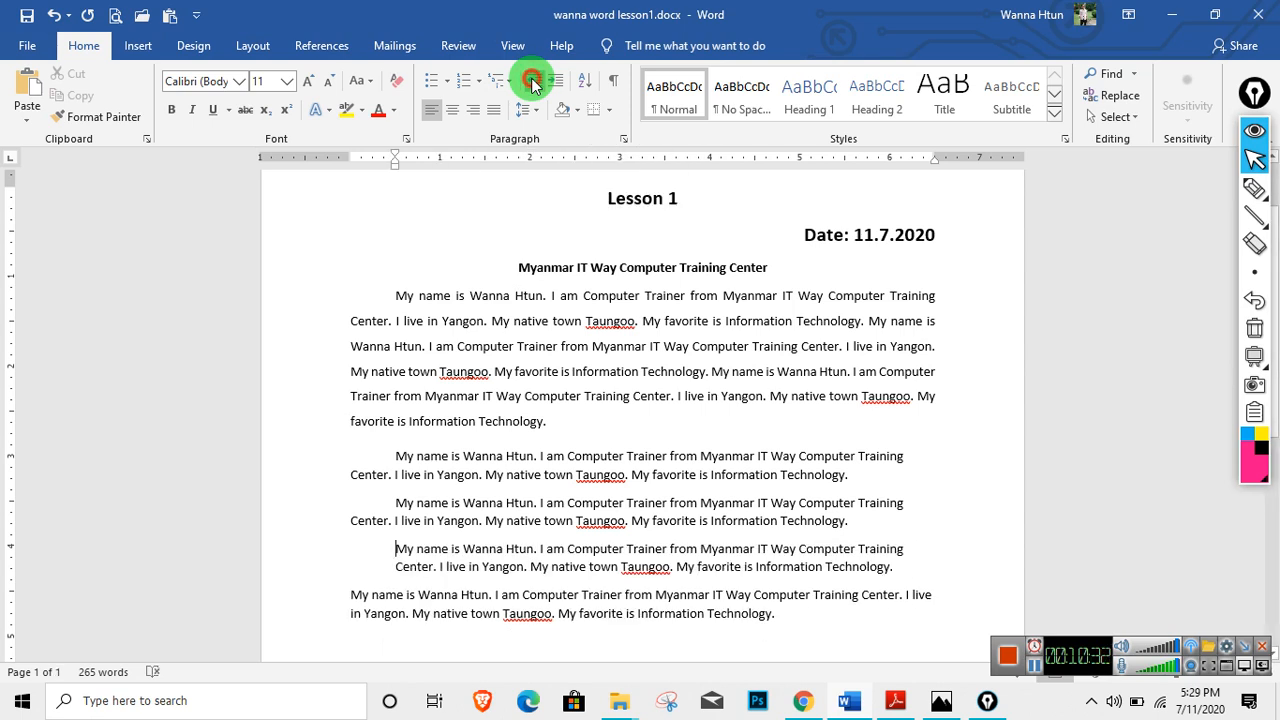
pyautogui.click(531, 86)
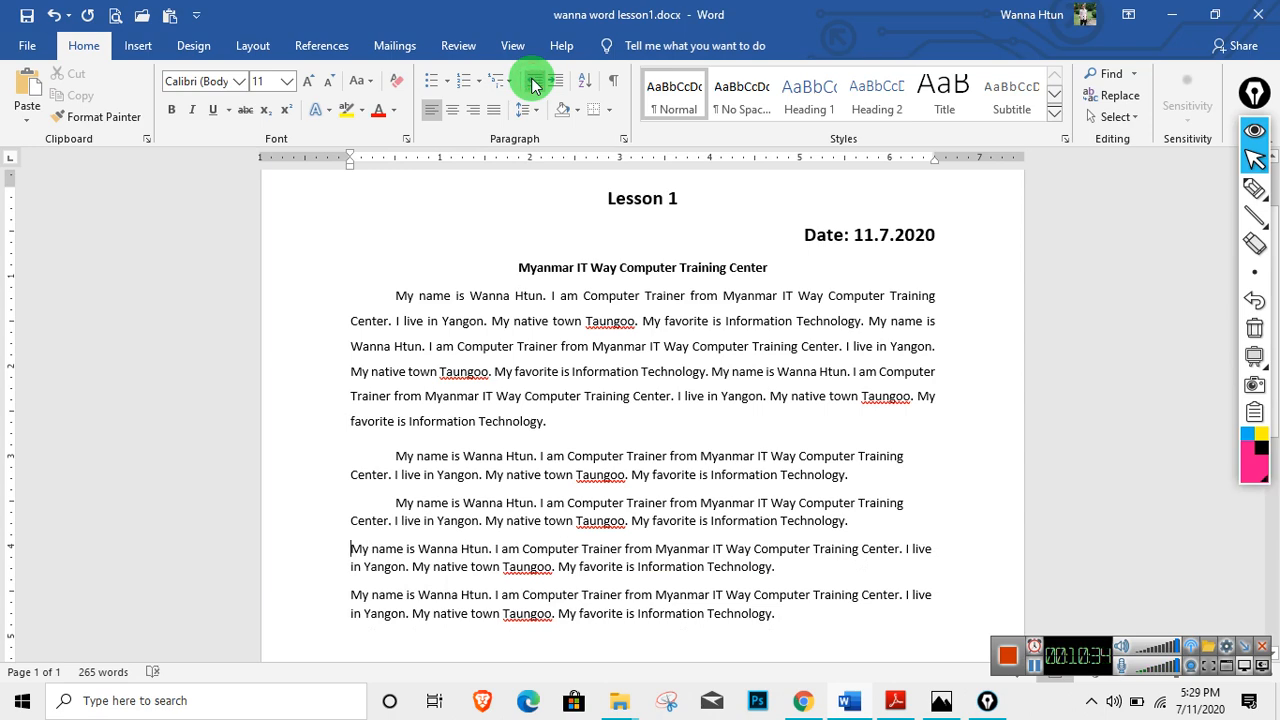
# Increase the fourth body paragraph's indent by two levels and decrease it back to the left margin, twice.
pyautogui.click(557, 81)
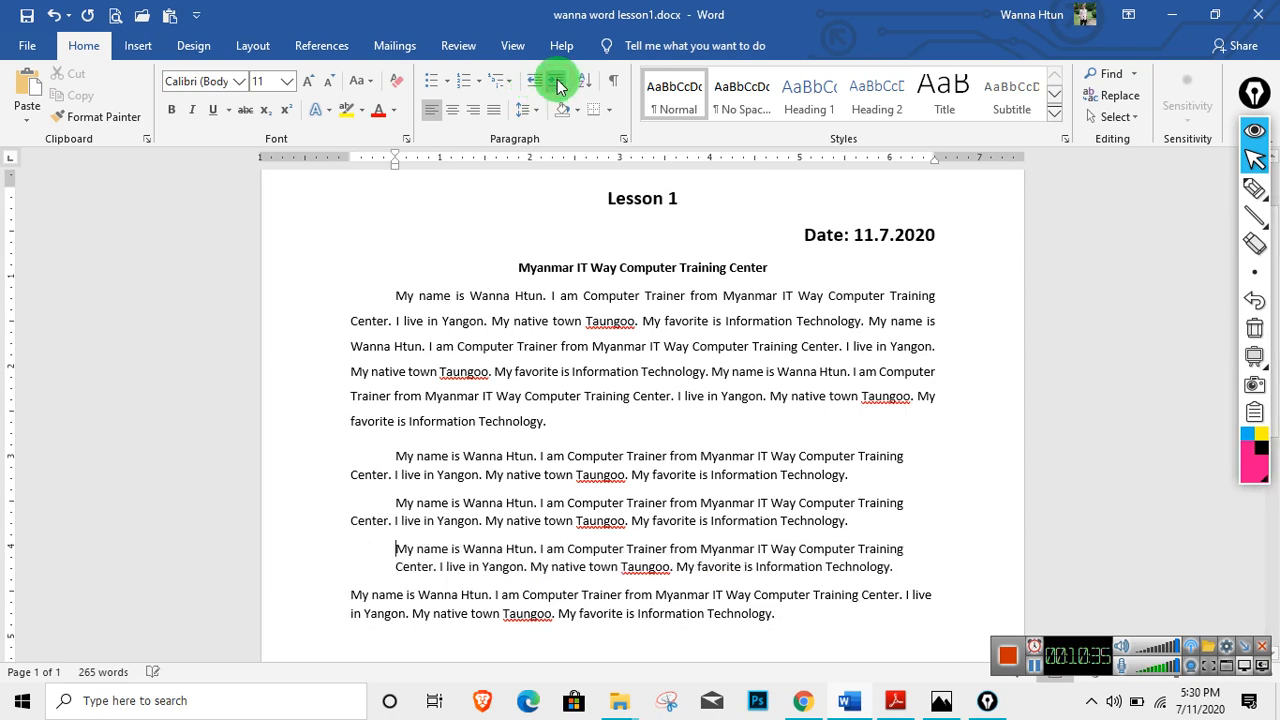
pyautogui.click(557, 82)
pyautogui.click(527, 86)
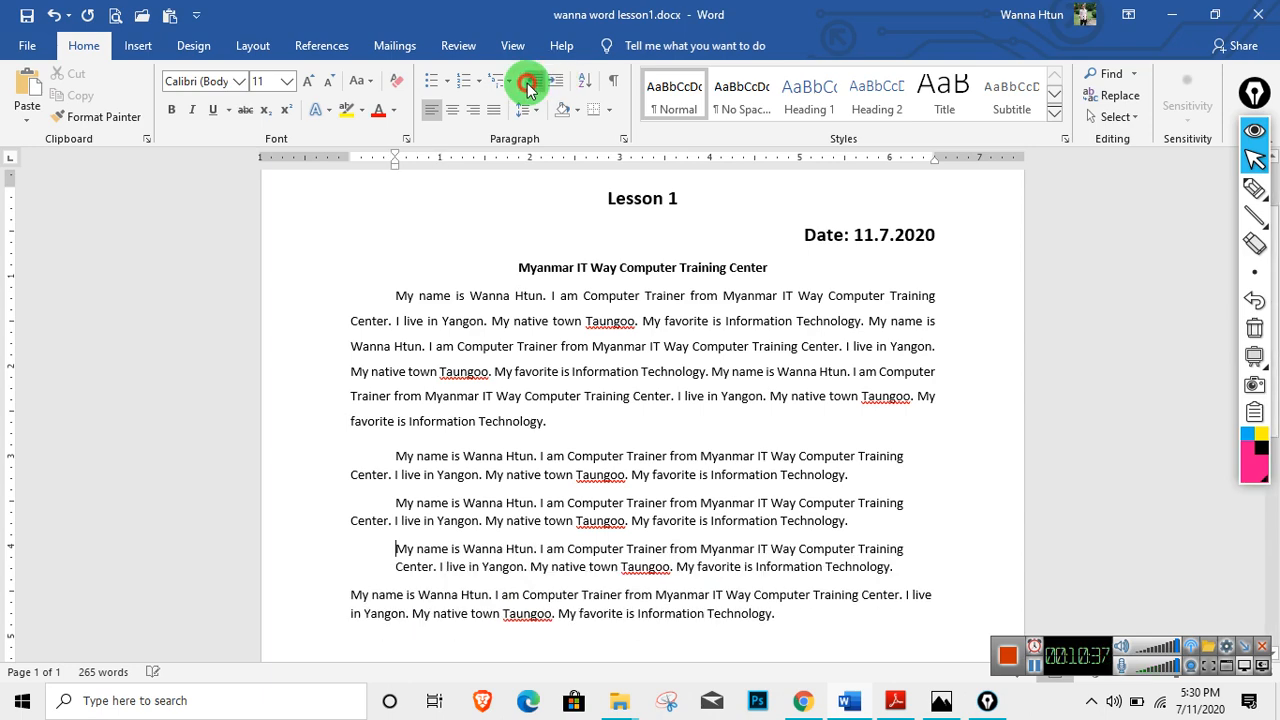
pyautogui.click(527, 86)
pyautogui.scroll(-3, 707, 443)
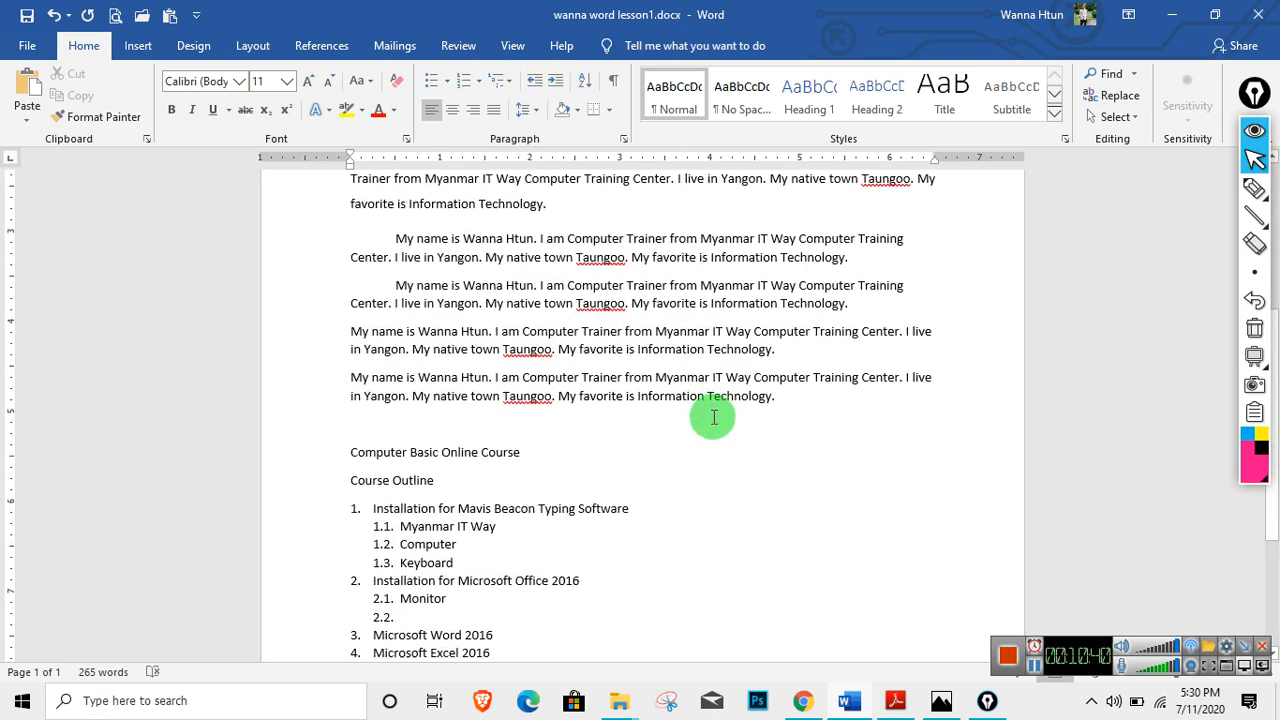
pyautogui.scroll(5, 711, 417)
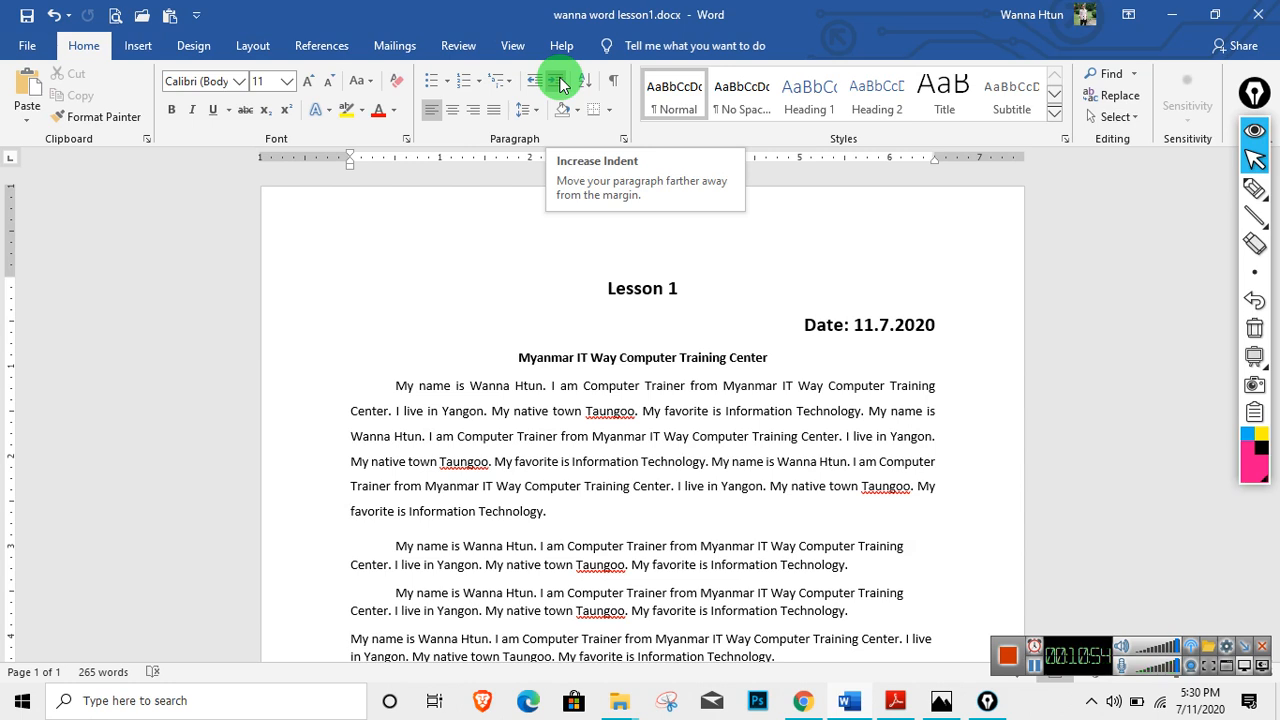
pyautogui.click(561, 82)
pyautogui.click(561, 82)
pyautogui.click(531, 84)
pyautogui.click(531, 84)
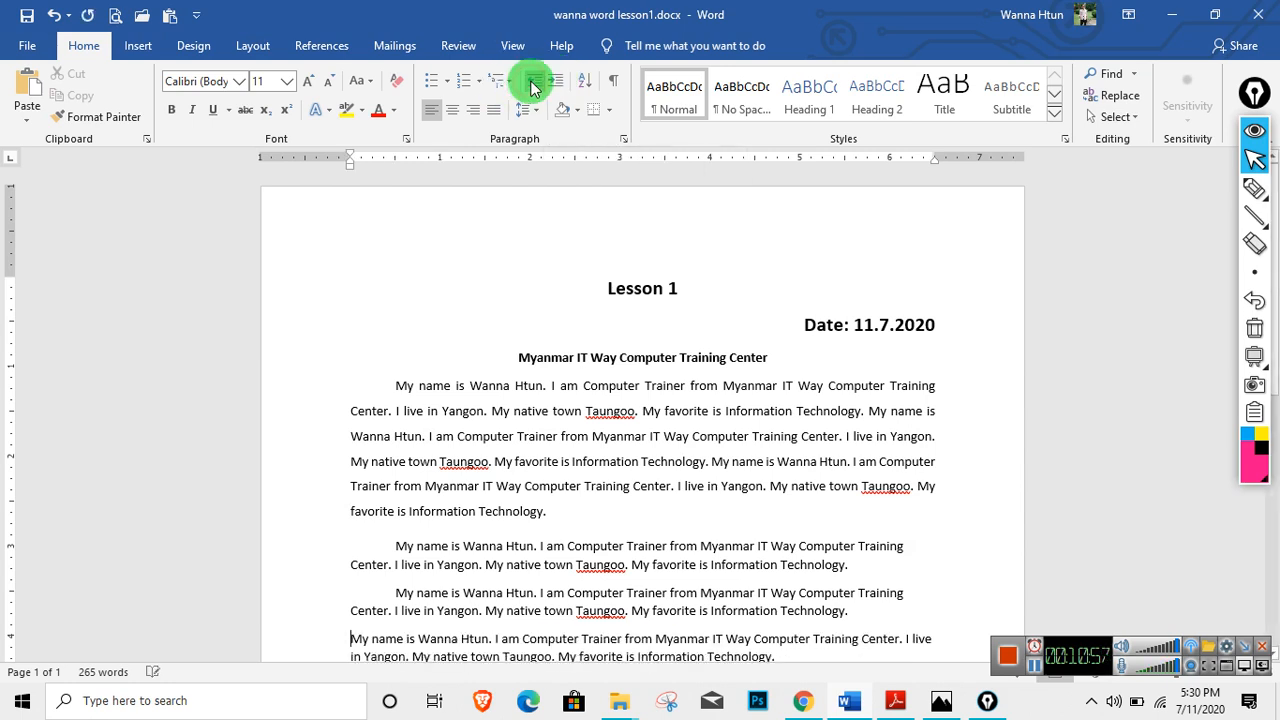
pyautogui.click(575, 115)
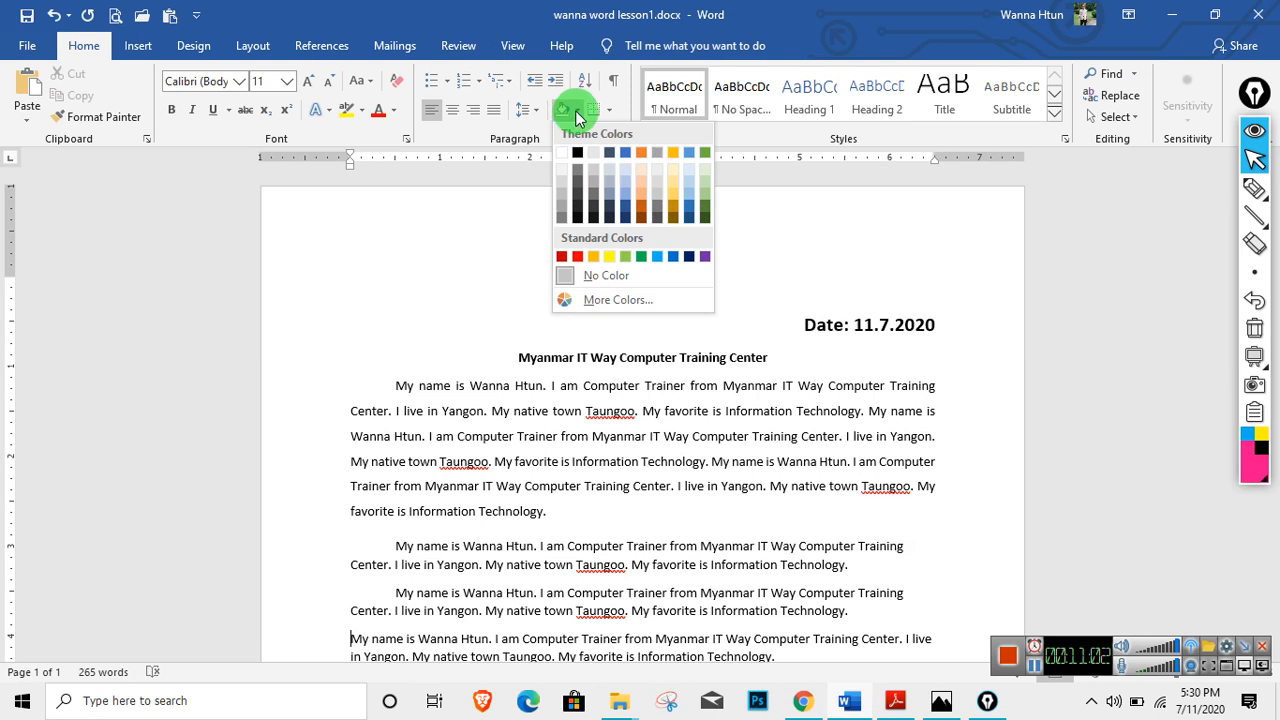
pyautogui.click(576, 45)
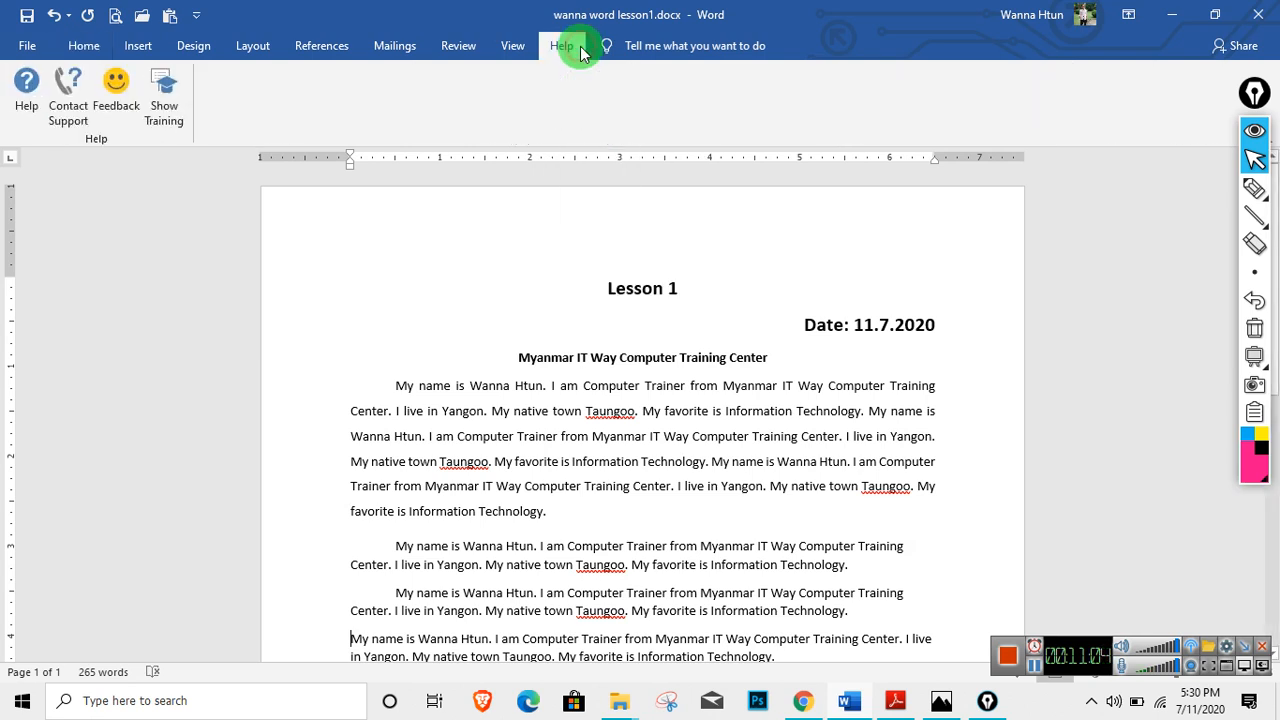
pyautogui.click(84, 46)
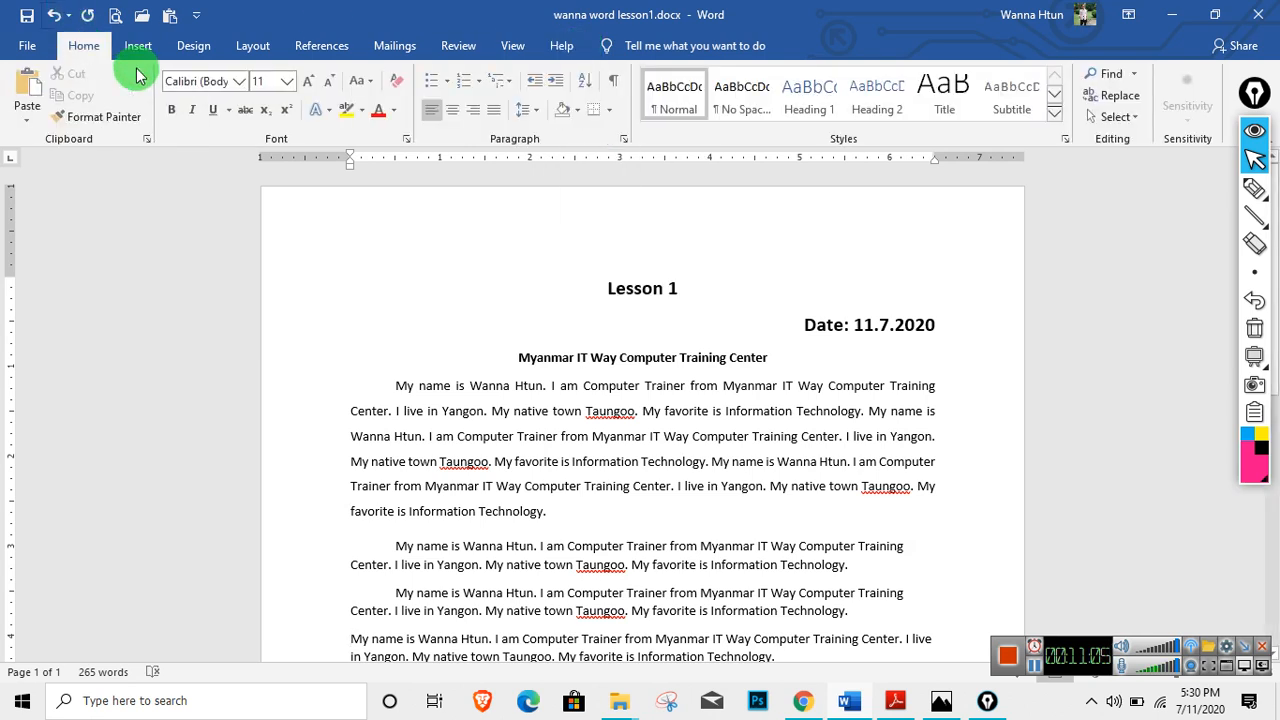
pyautogui.click(612, 112)
pyautogui.click(528, 408)
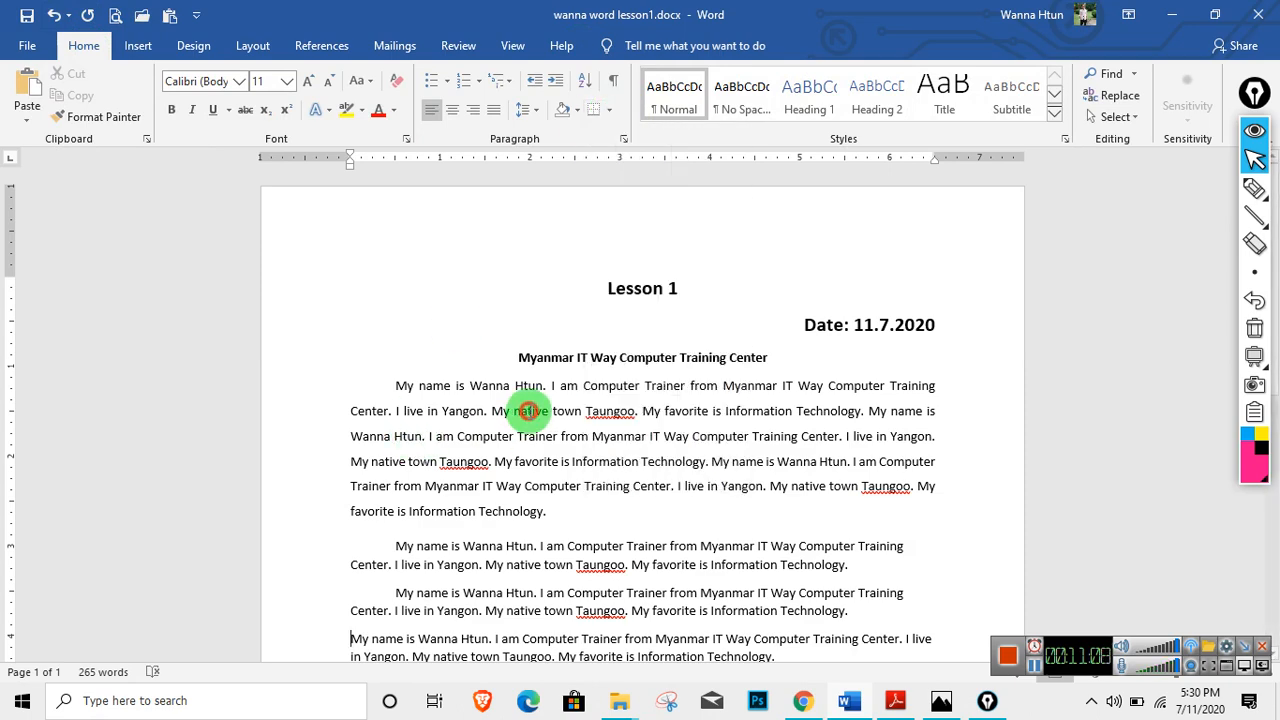
# Apply All Borders to the "Myanmar IT Way Computer Training Center" heading.
pyautogui.click(519, 357)
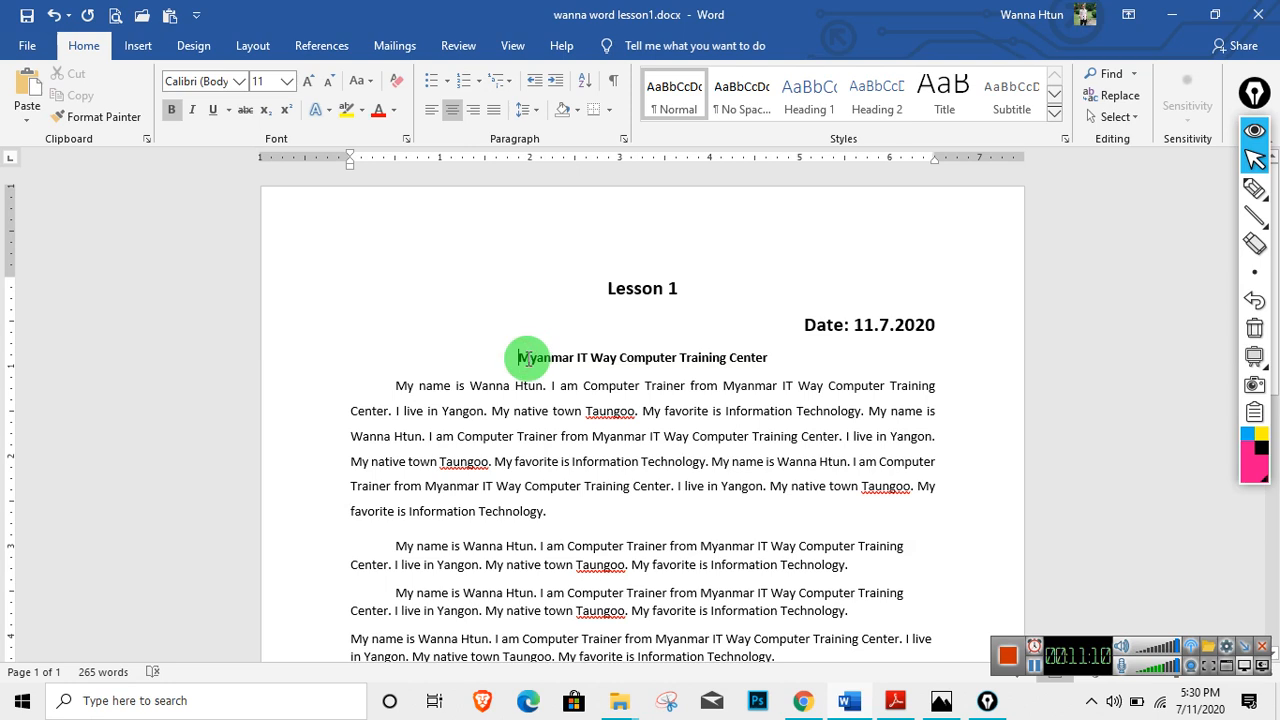
pyautogui.moveTo(519, 357); pyautogui.dragTo(738, 365)
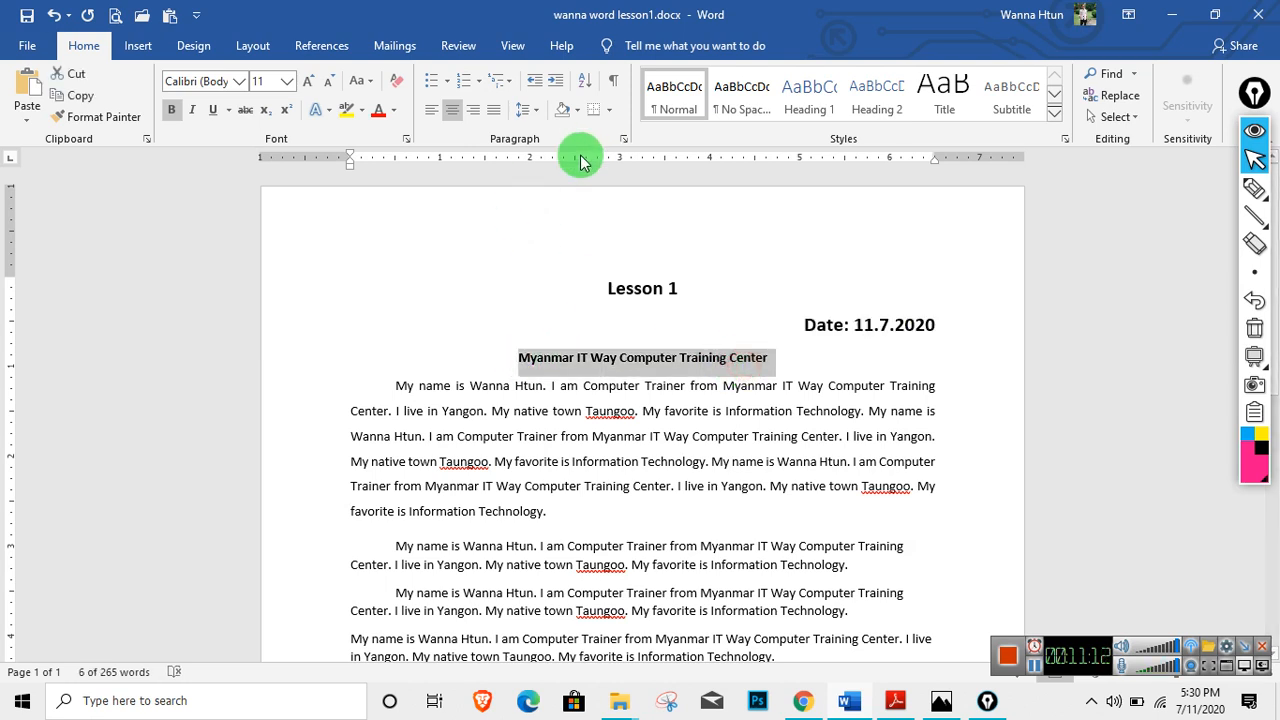
pyautogui.click(606, 117)
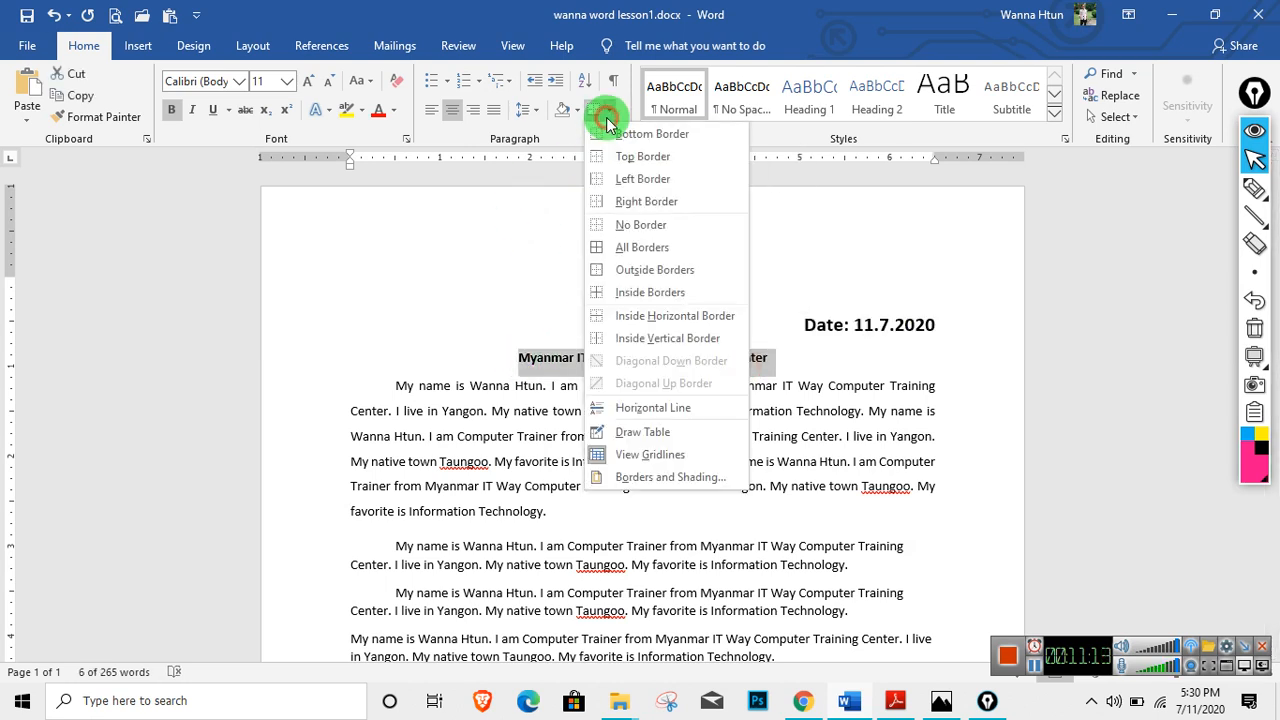
pyautogui.click(657, 249)
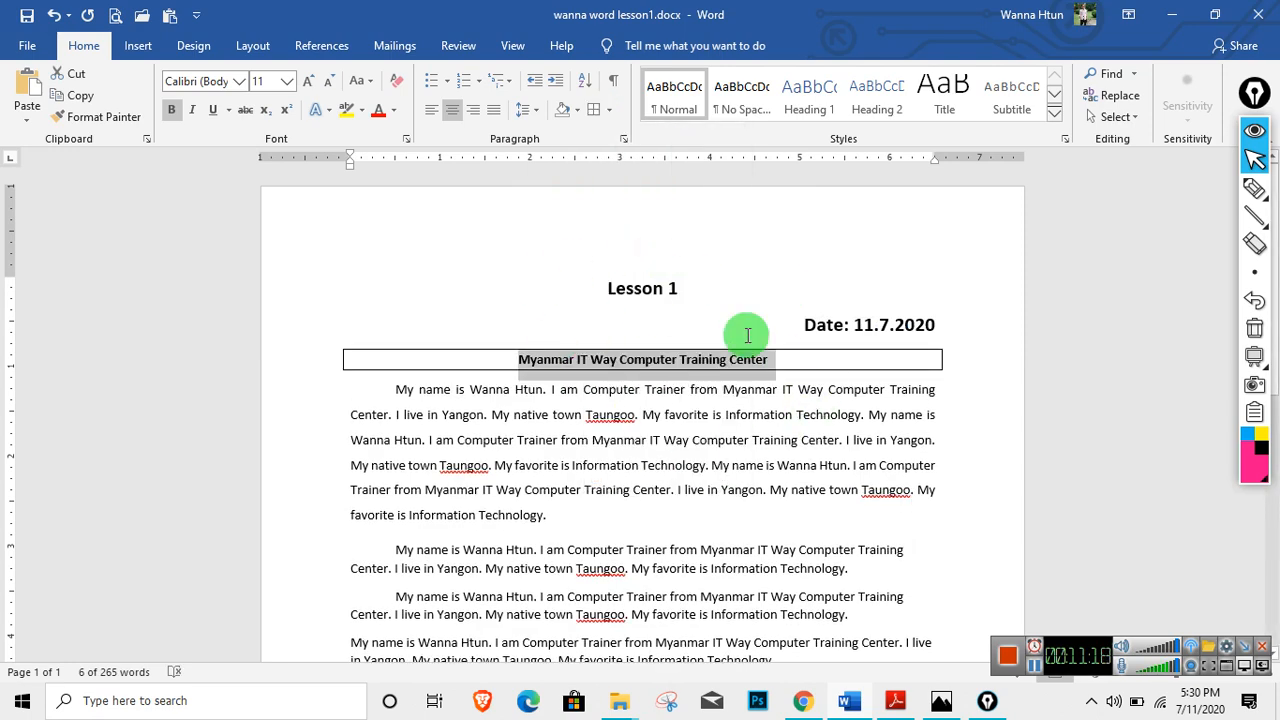
pyautogui.click(609, 116)
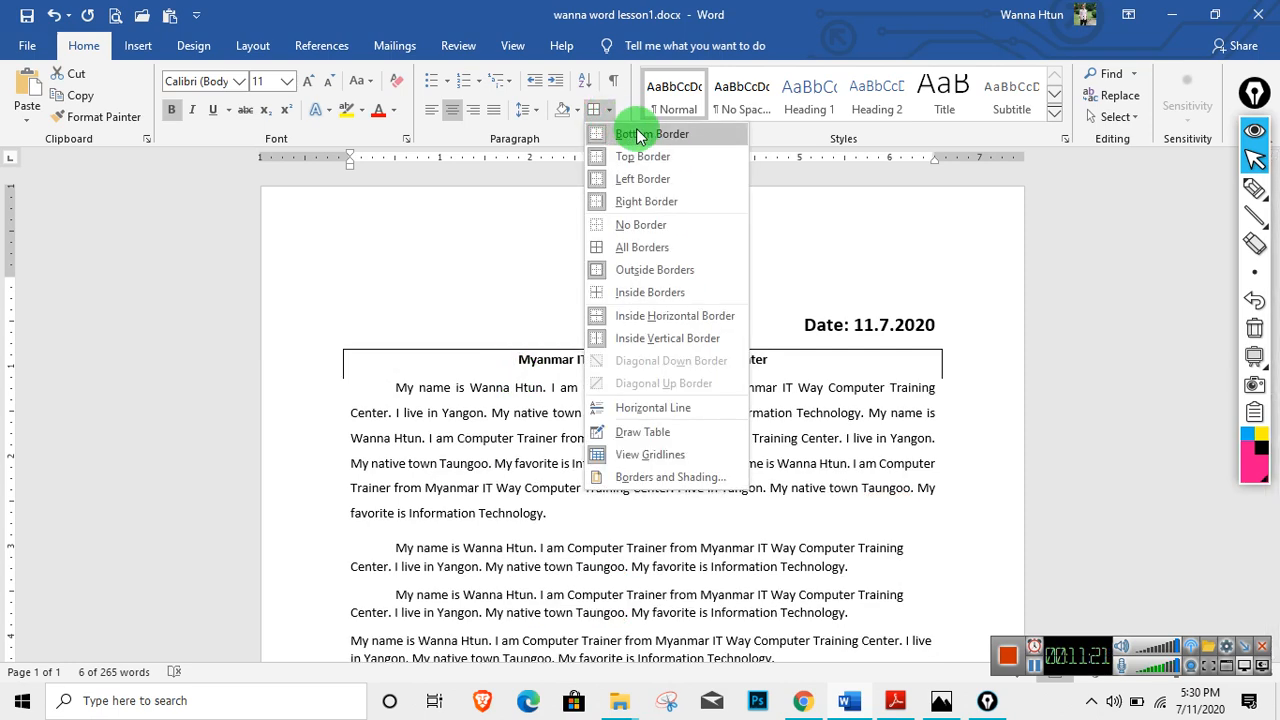
pyautogui.click(537, 237)
# Add a top border and a bottom border to the "Lesson 1" title.
pyautogui.moveTo(603, 289); pyautogui.dragTo(684, 290)
pyautogui.click(611, 110)
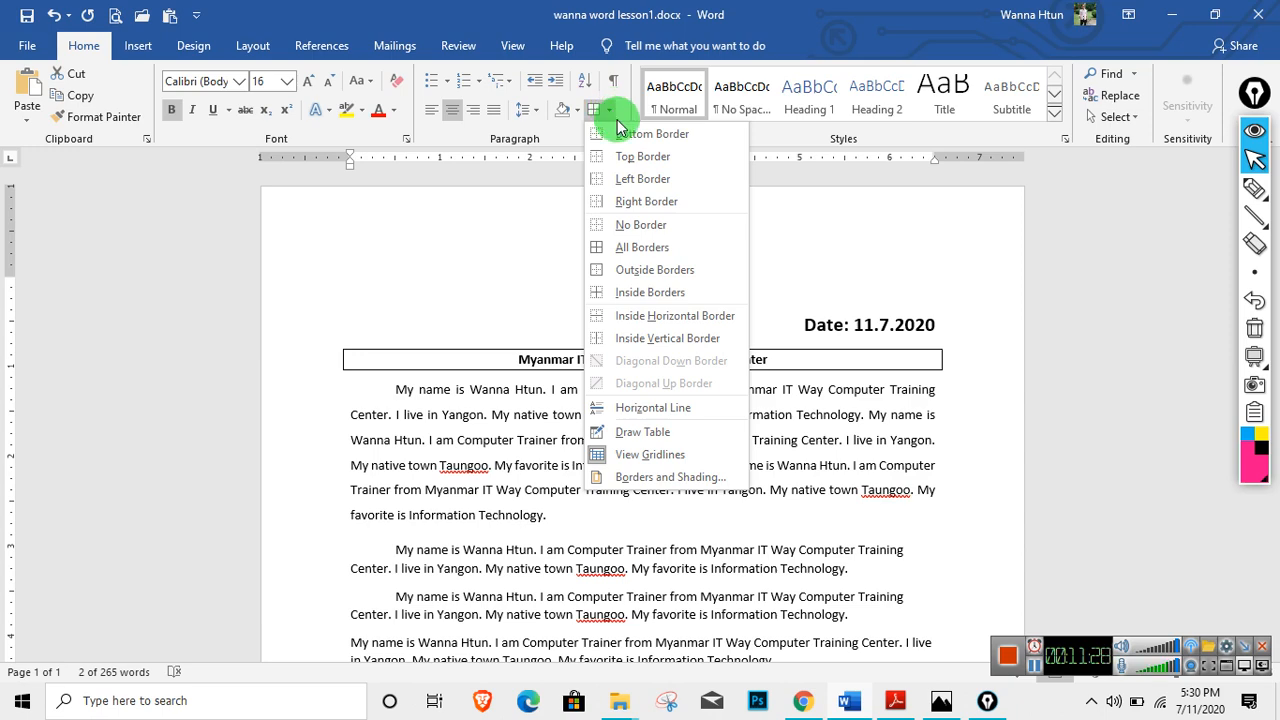
pyautogui.click(648, 158)
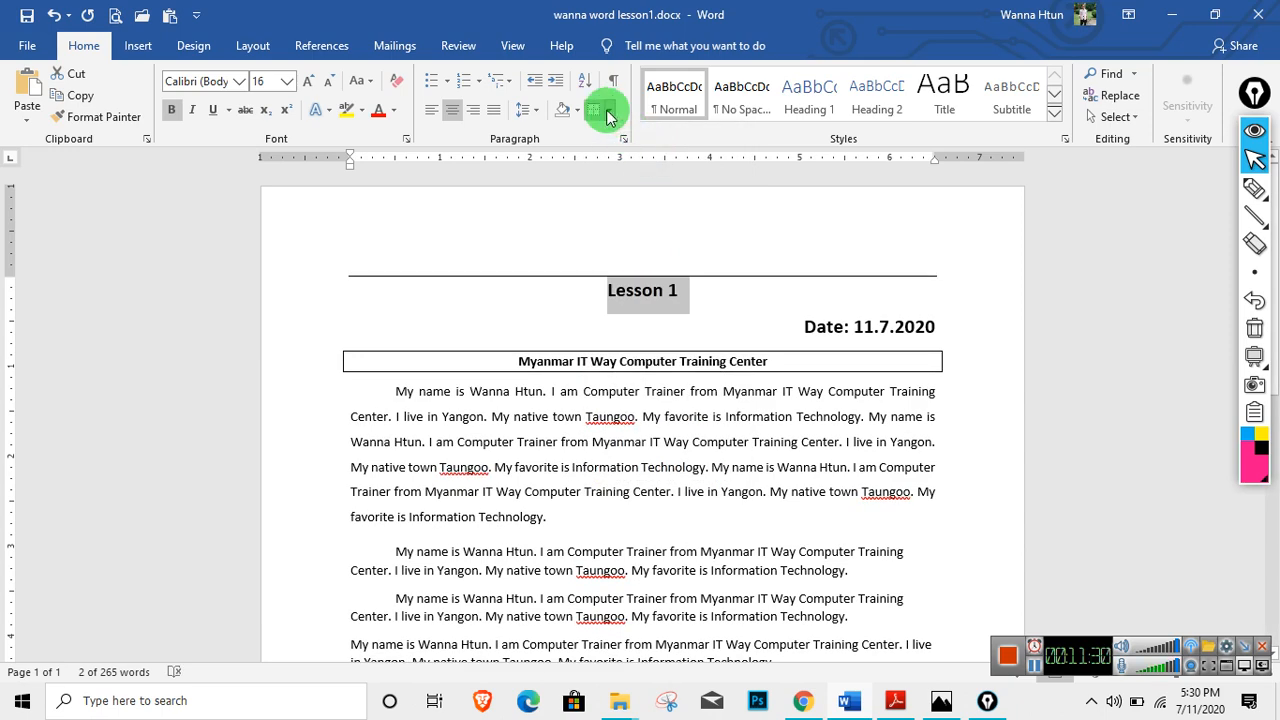
pyautogui.click(609, 110)
pyautogui.click(630, 136)
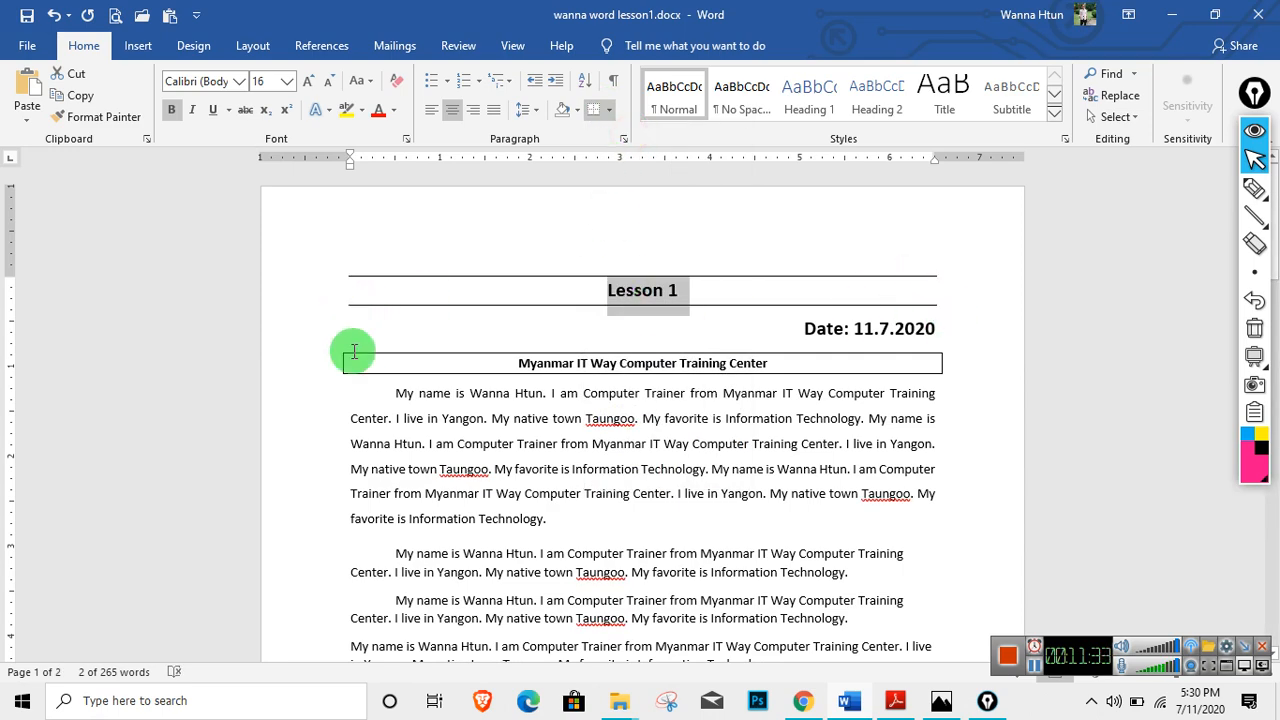
# Box in the "Lesson 1" title with left and right borders, and apply All Borders to it.
pyautogui.click(609, 110)
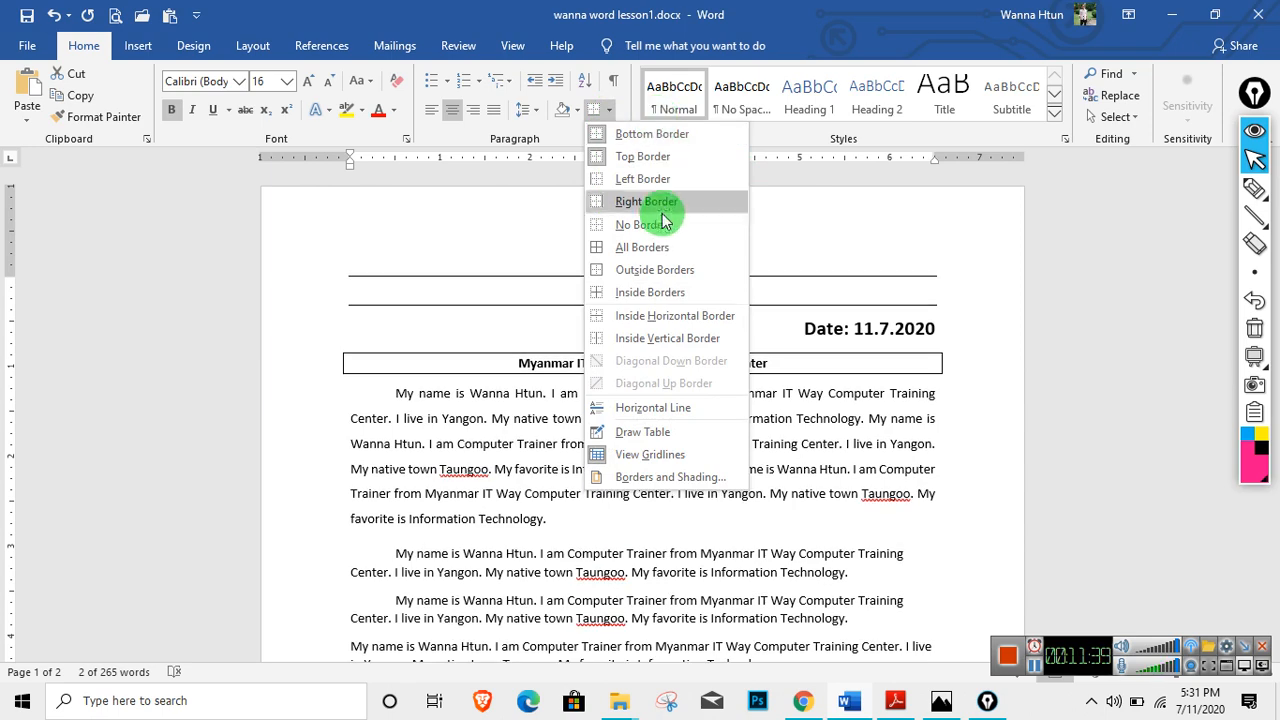
pyautogui.click(636, 179)
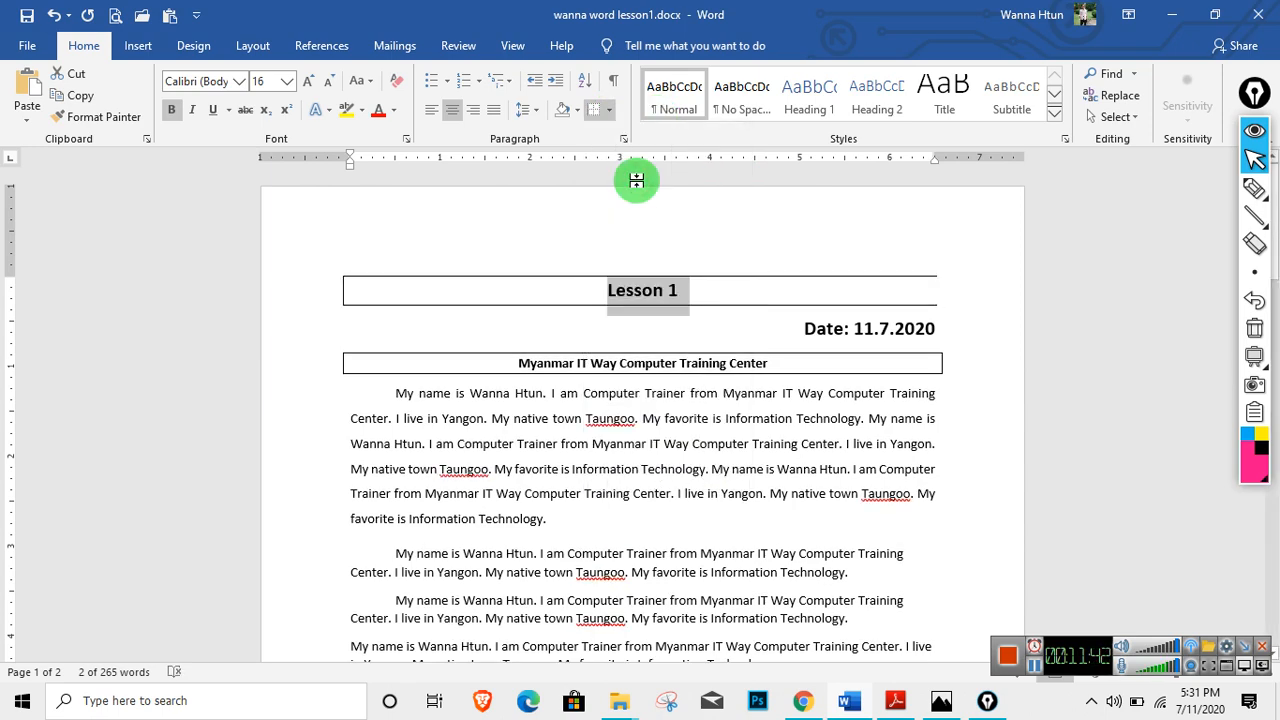
pyautogui.click(608, 109)
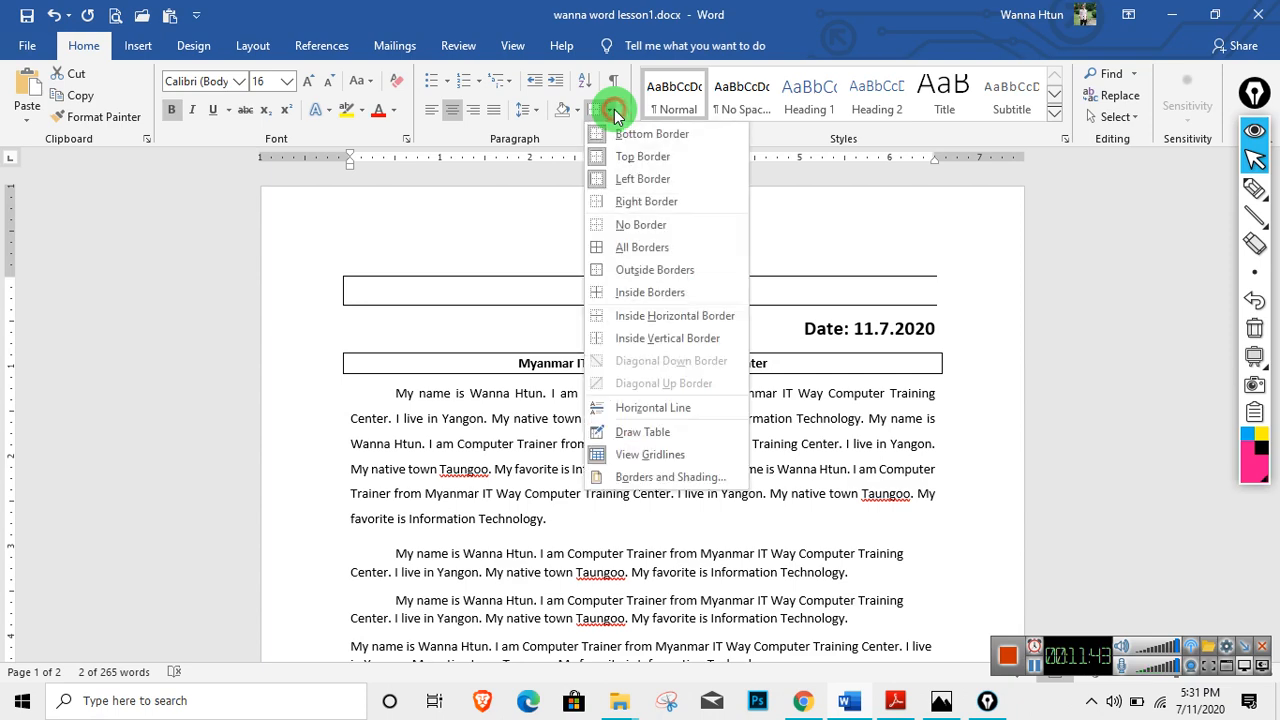
pyautogui.click(660, 201)
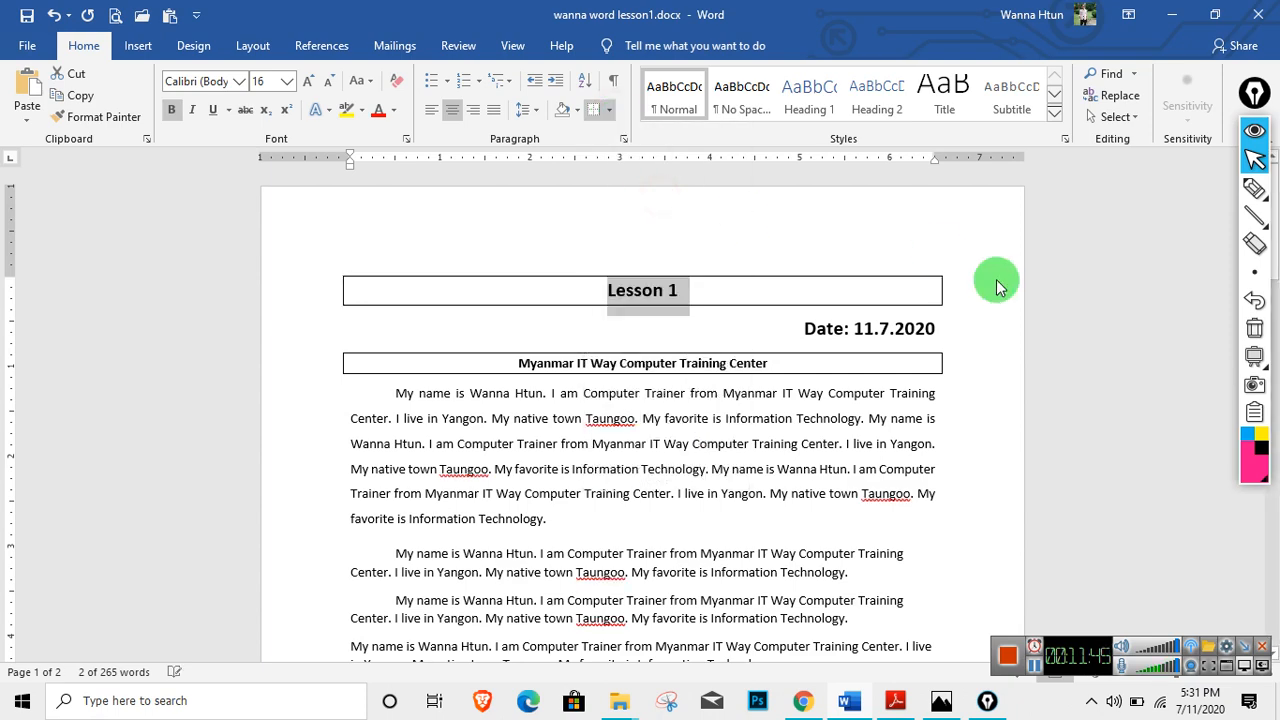
pyautogui.click(609, 108)
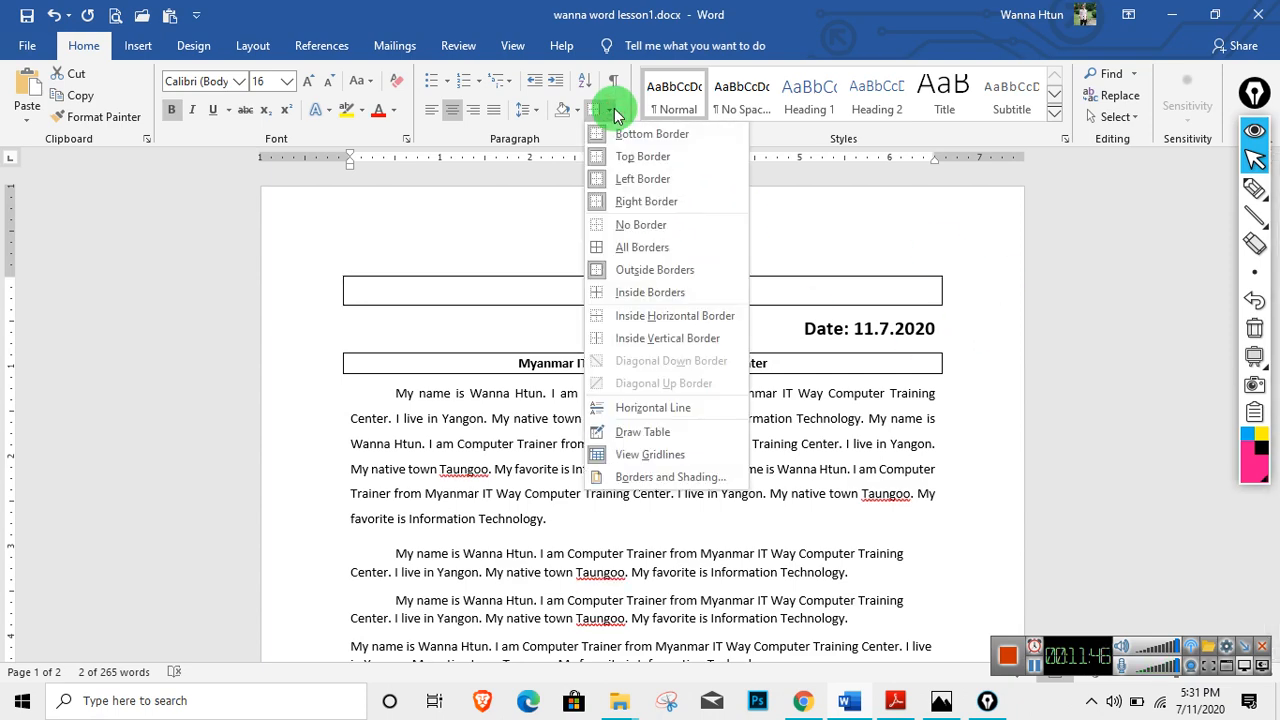
pyautogui.click(641, 248)
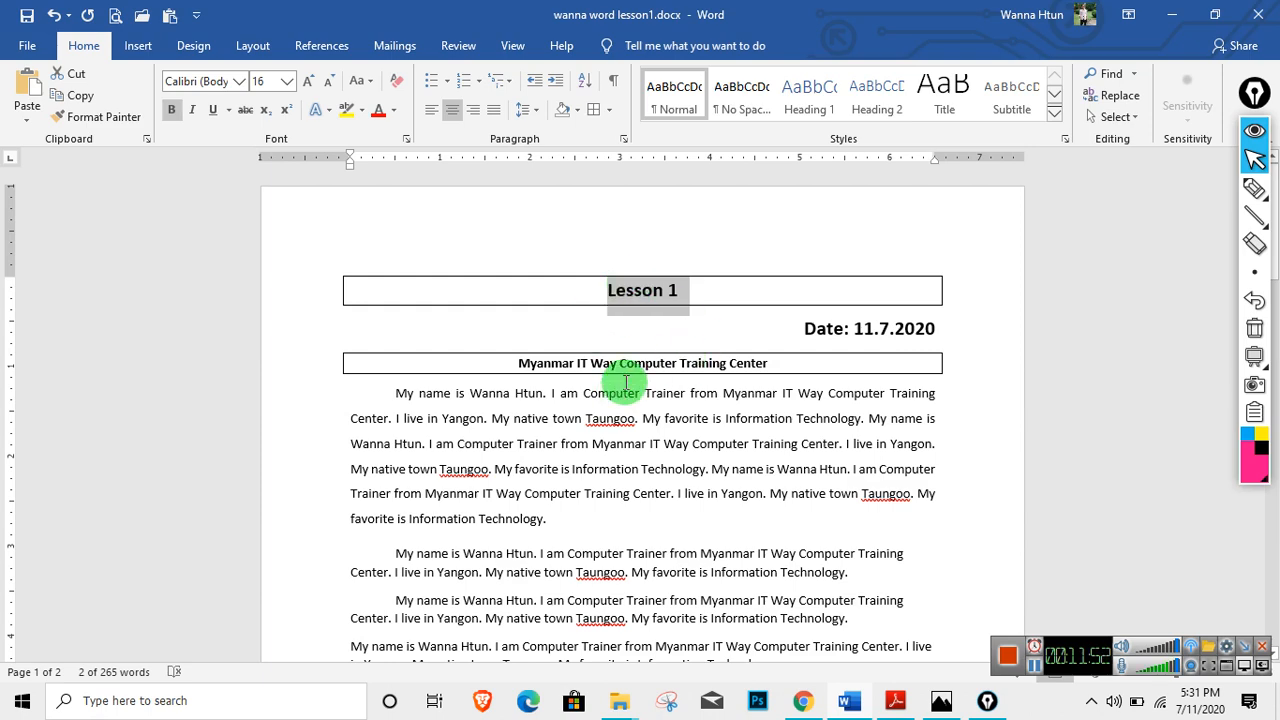
pyautogui.click(612, 112)
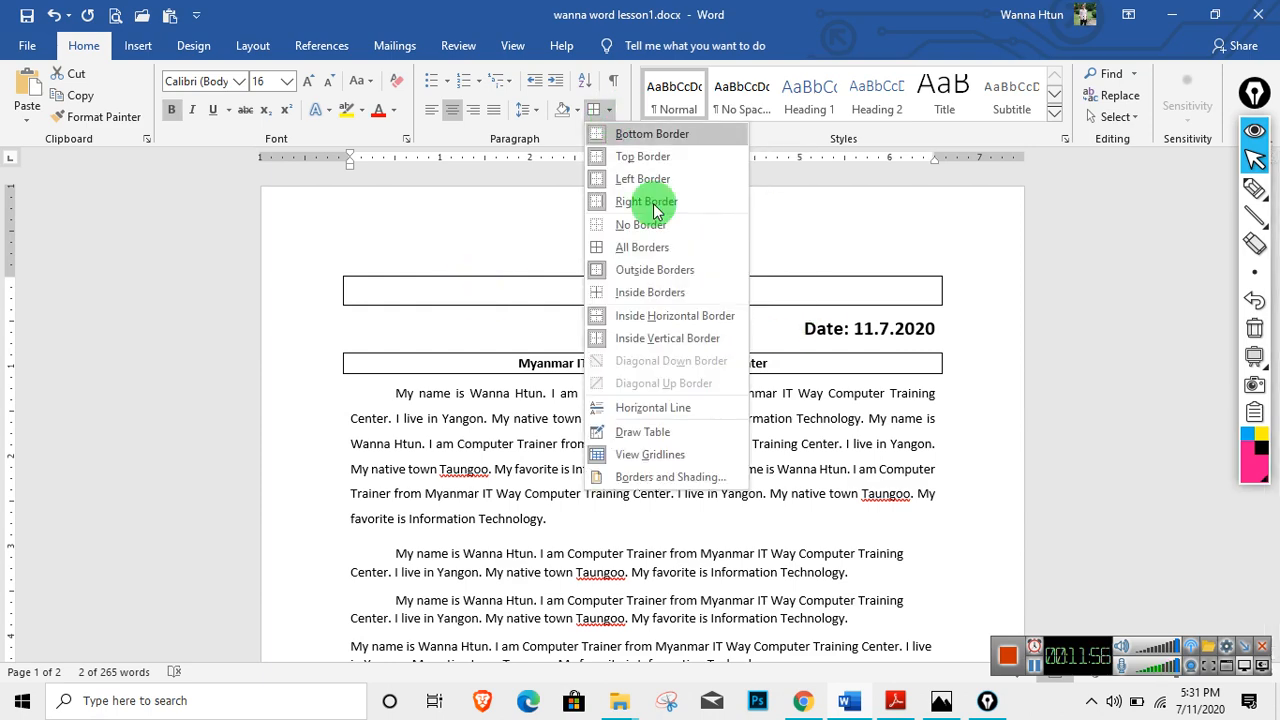
pyautogui.click(1030, 666)
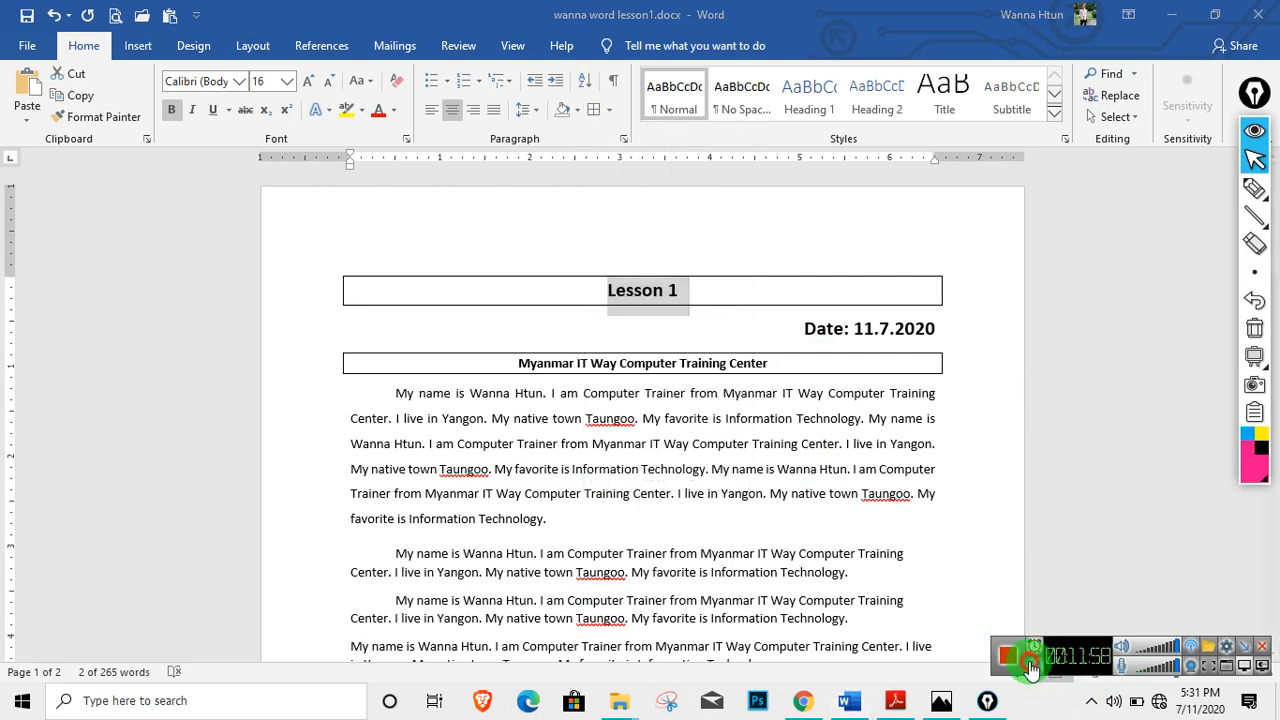
pyautogui.click(612, 112)
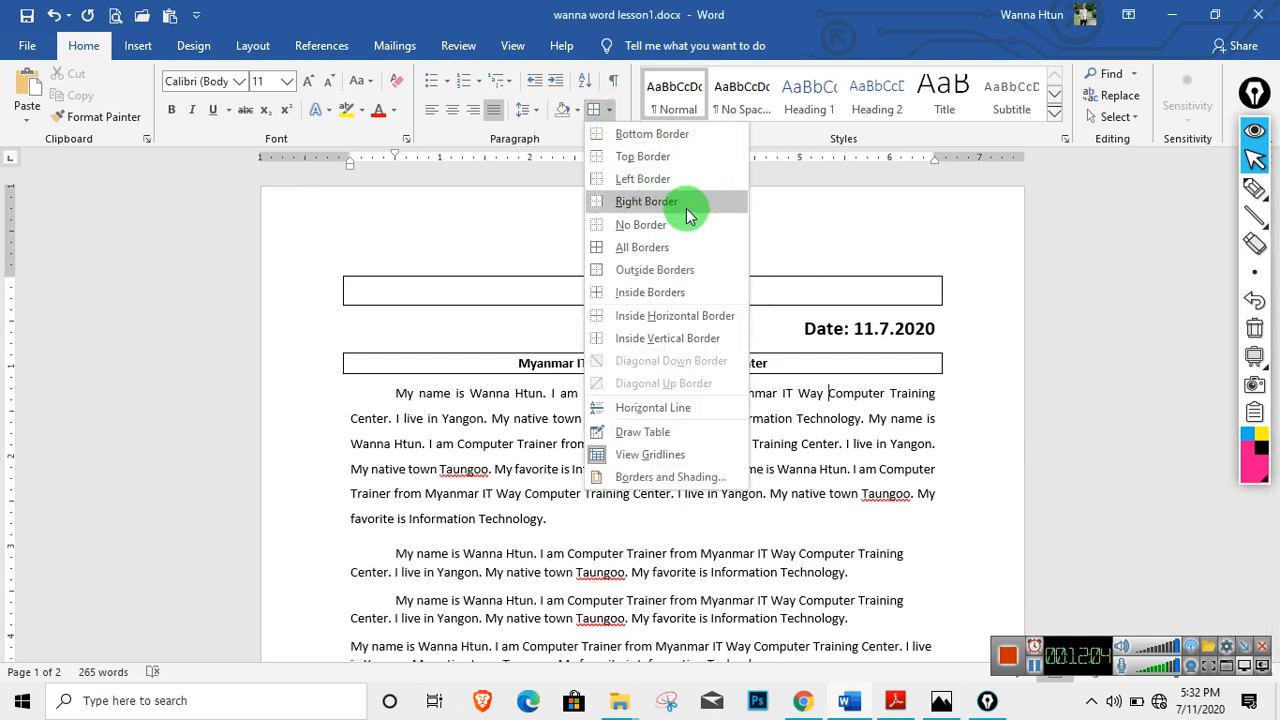
pyautogui.click(470, 408)
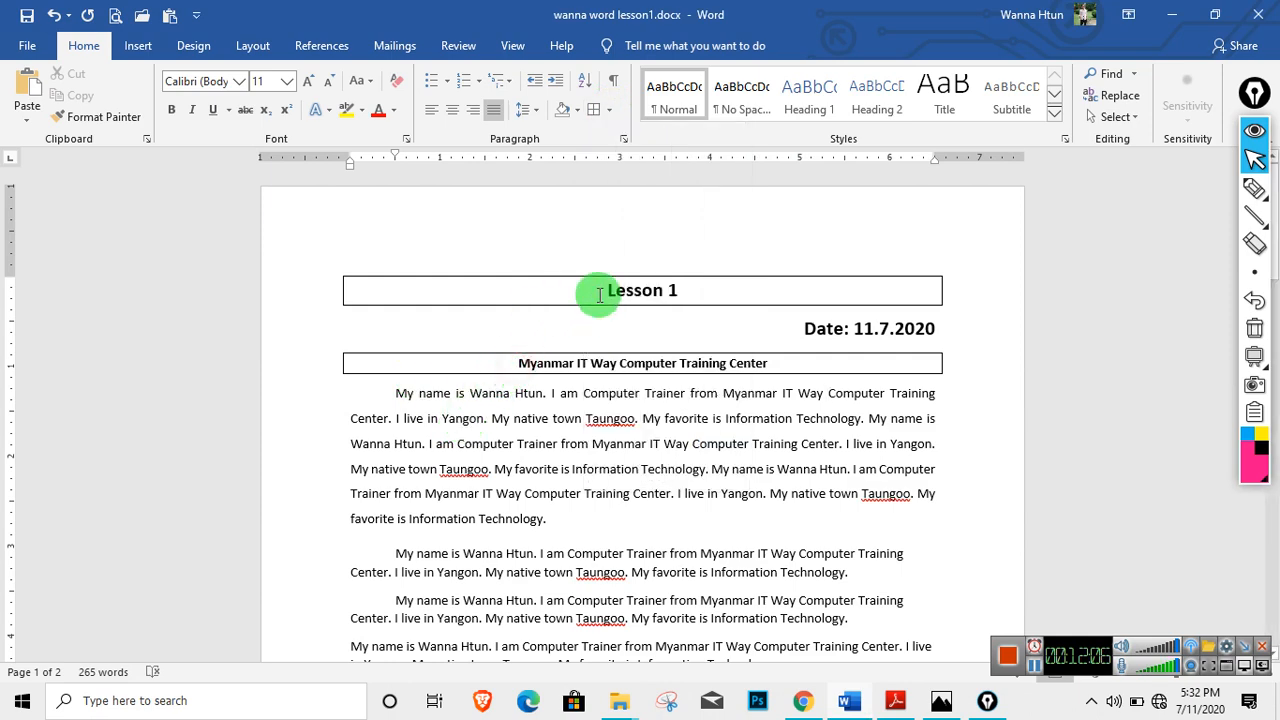
# Remove every border from the "Lesson 1" title with No Border.
pyautogui.moveTo(600, 290); pyautogui.dragTo(717, 300)
pyautogui.click(608, 110)
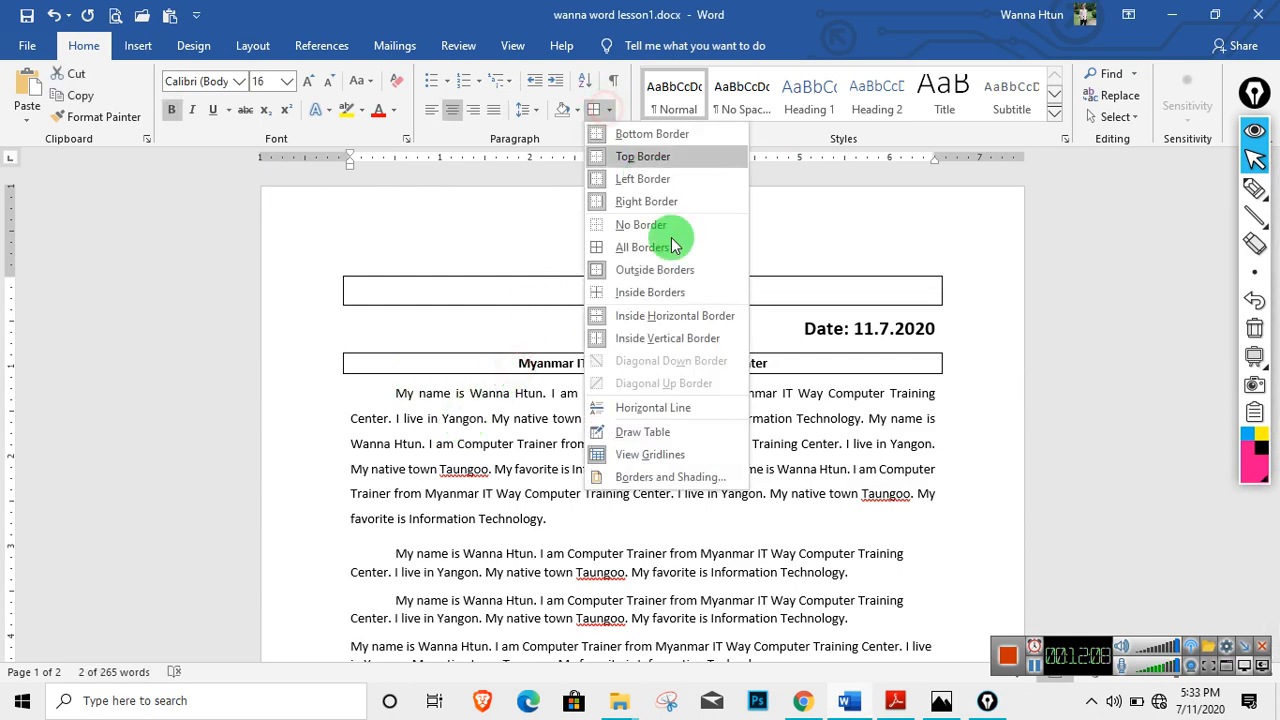
pyautogui.click(652, 225)
pyautogui.click(722, 290)
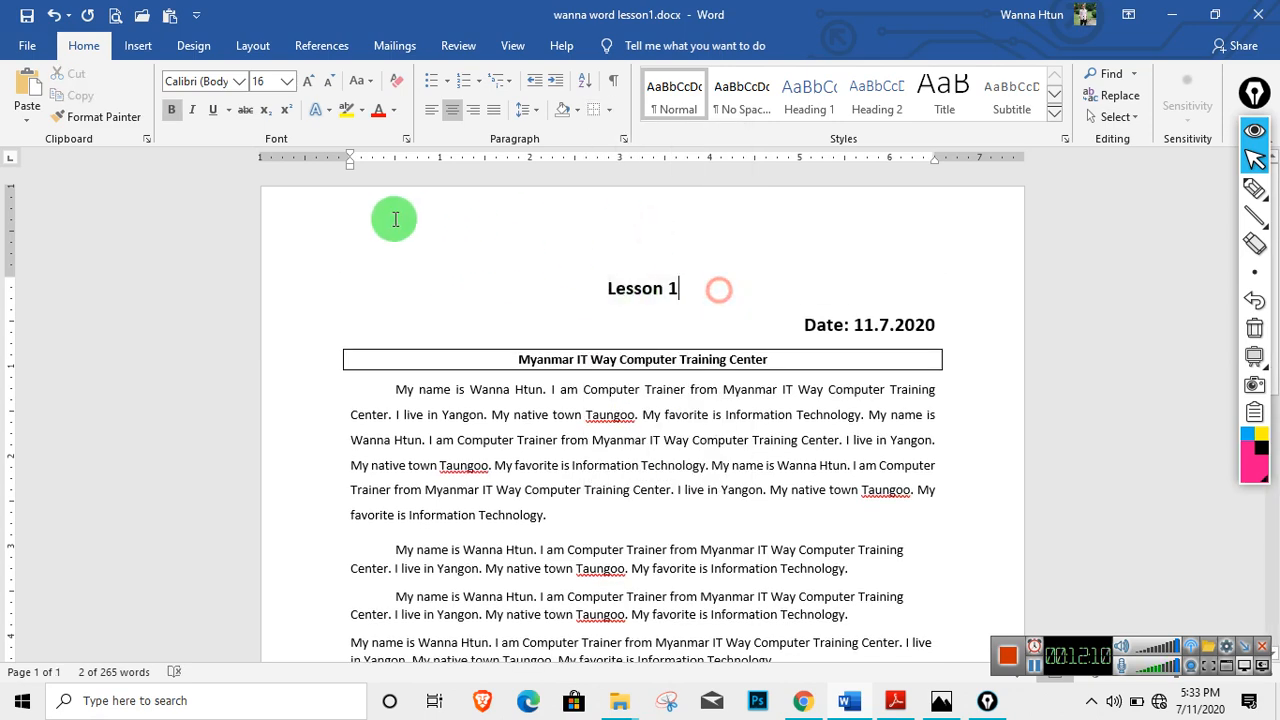
# Apply All Borders to the whole first body paragraph below the boxed heading.
pyautogui.click(613, 114)
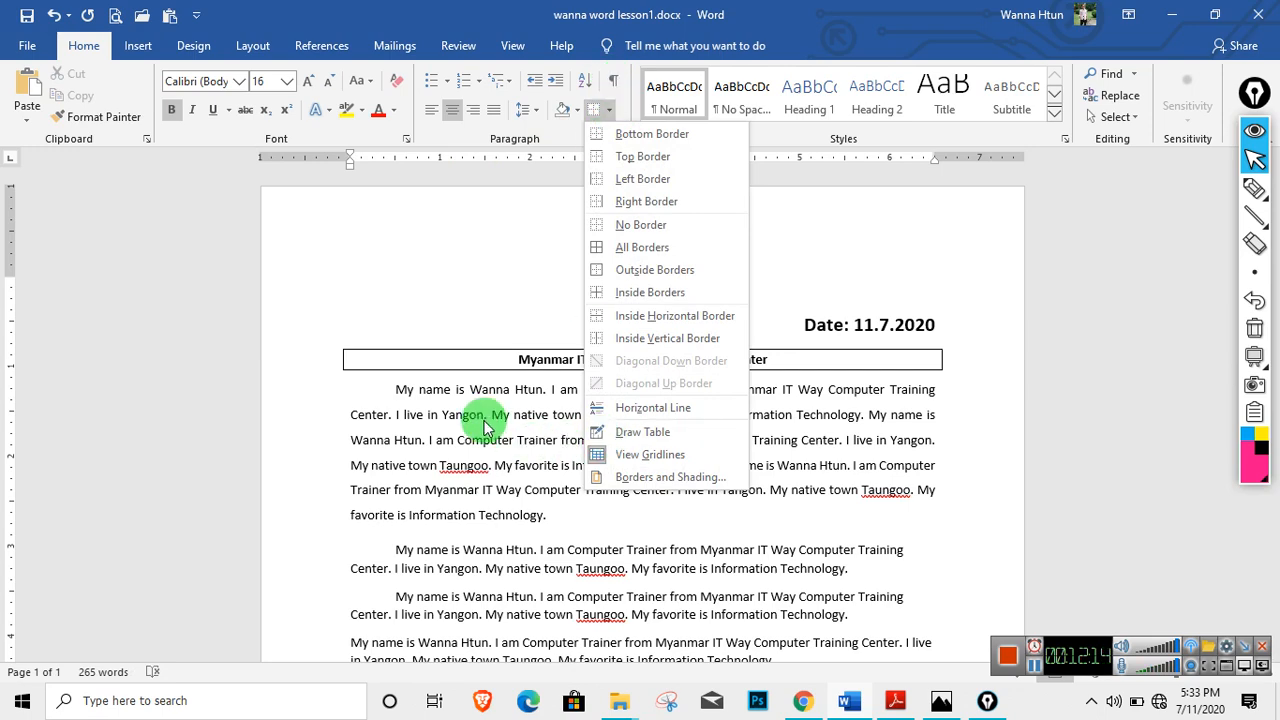
pyautogui.click(450, 420)
pyautogui.moveTo(396, 389); pyautogui.dragTo(568, 514)
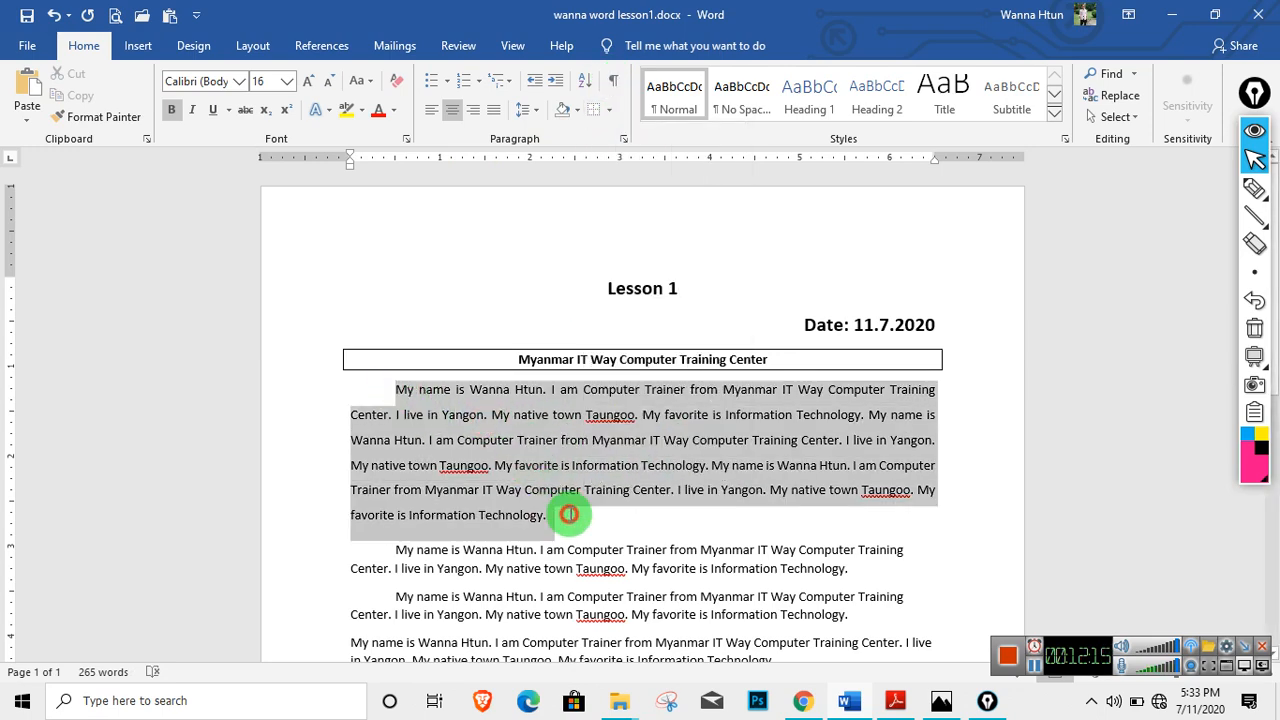
pyautogui.click(606, 109)
pyautogui.click(638, 249)
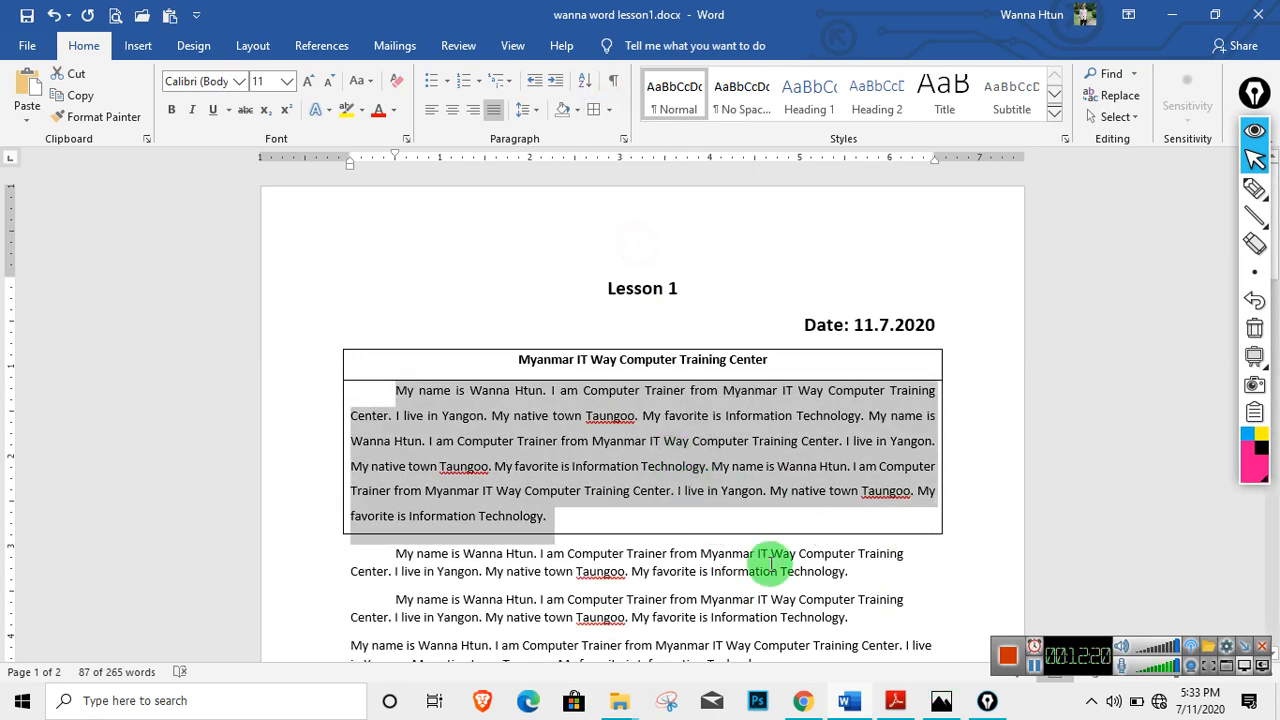
pyautogui.click(610, 111)
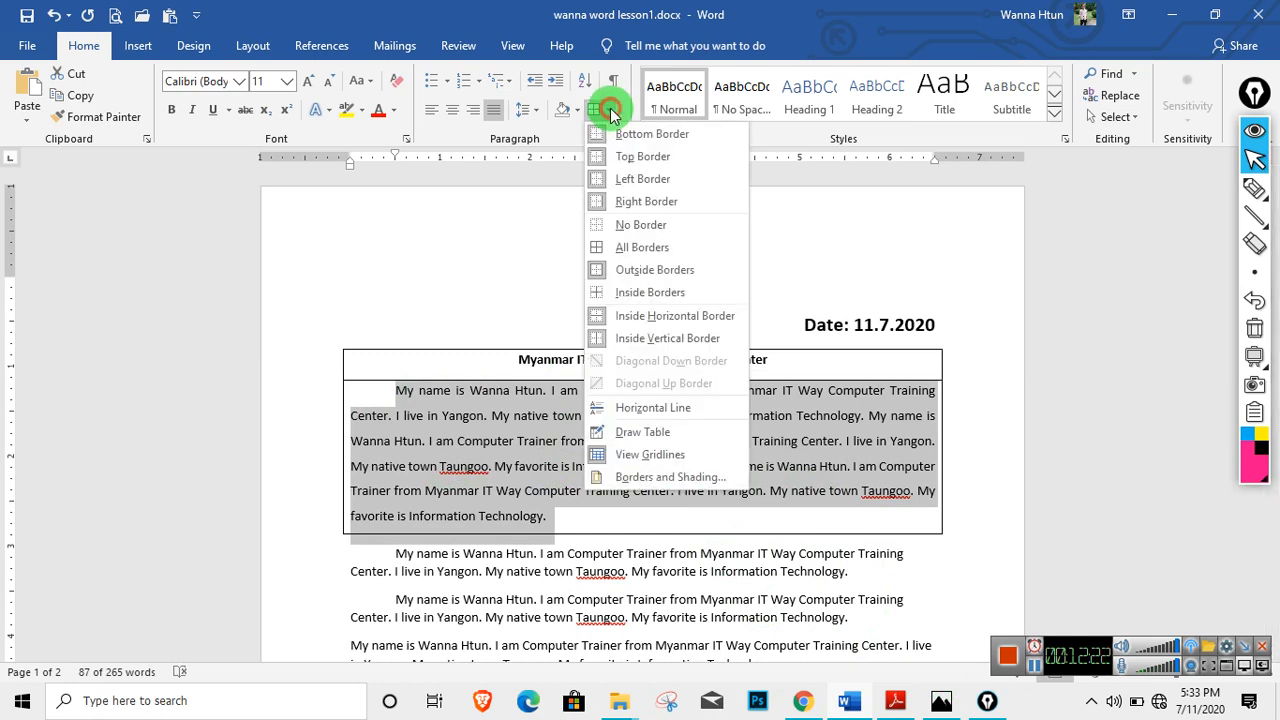
pyautogui.click(643, 250)
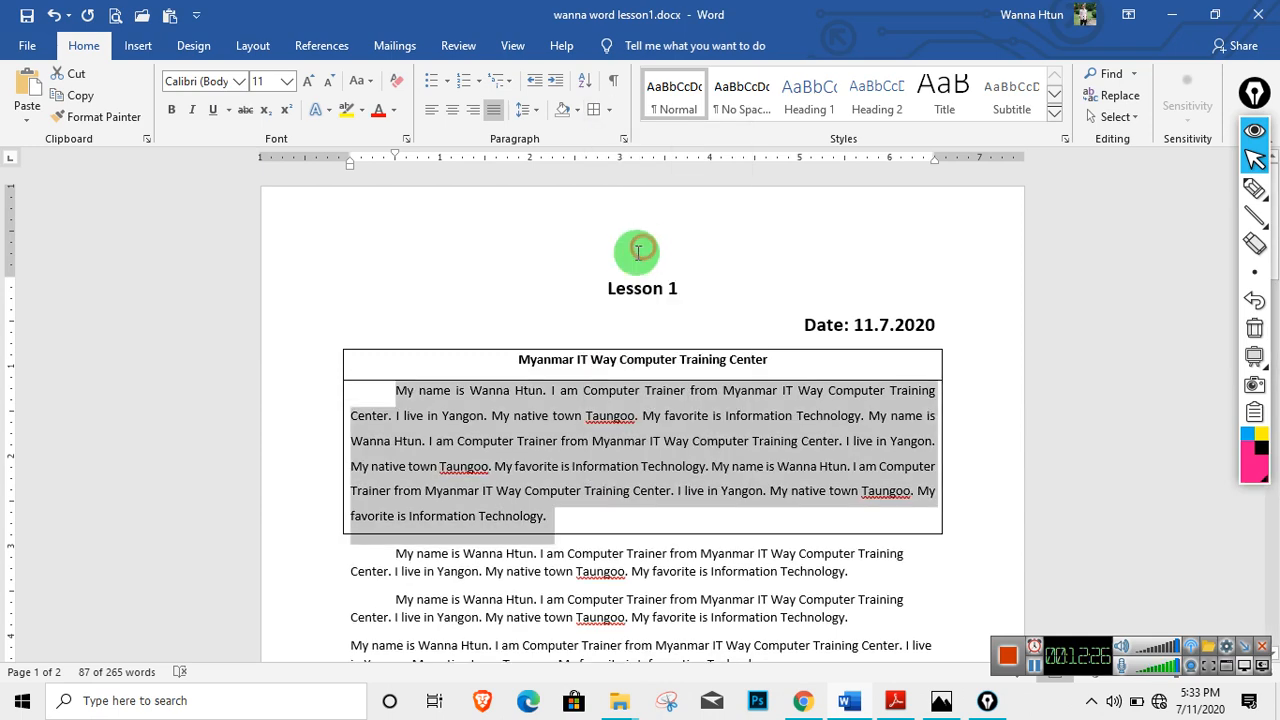
# Set up a Box border with a thin-thick-thin triple-line style for the selected first body paragraph in Borders and Shading.
pyautogui.click(607, 110)
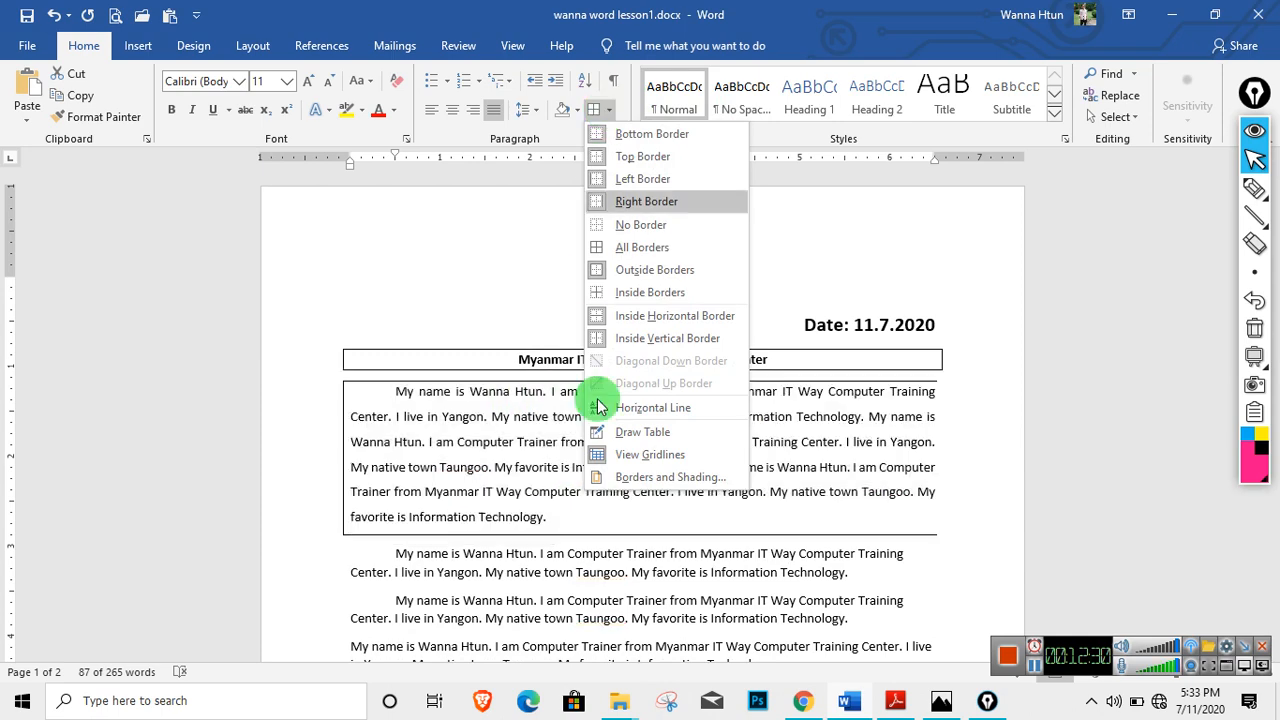
pyautogui.click(670, 480)
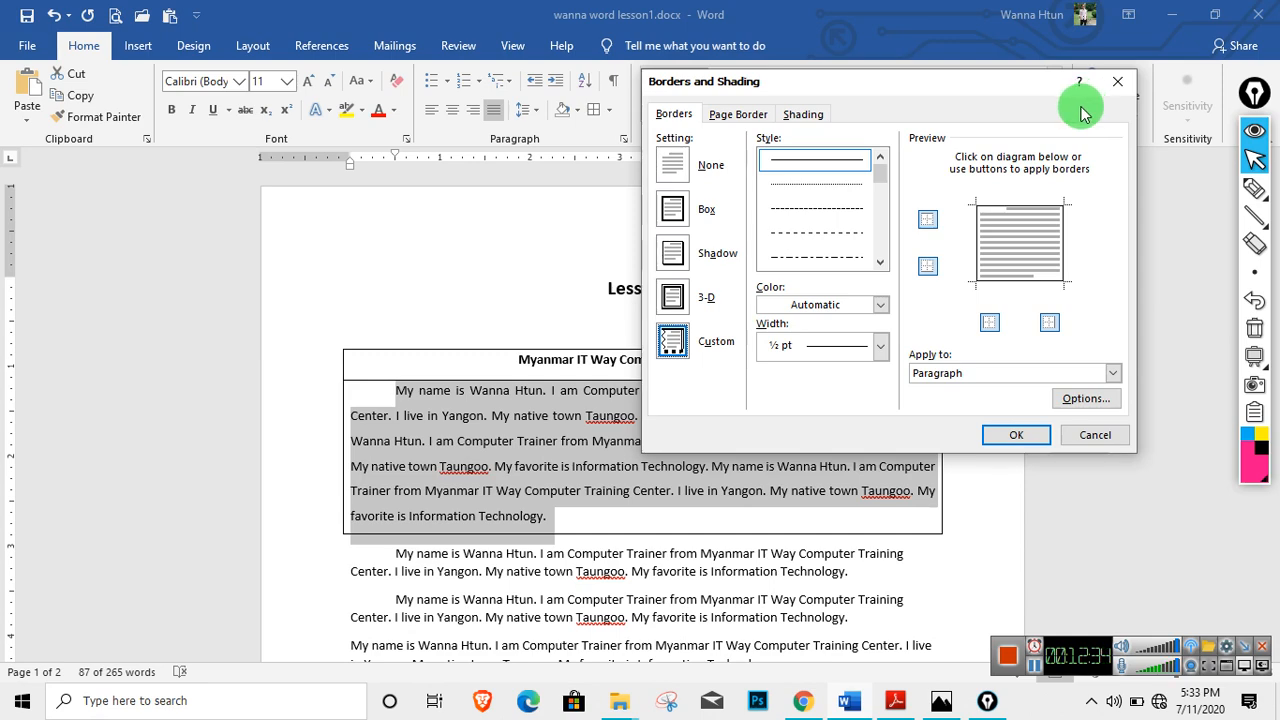
pyautogui.moveTo(826, 87)
pyautogui.mouseDown()
pyautogui.moveTo(971, 43)
pyautogui.moveTo(880, 40)
pyautogui.moveTo(852, 53)
pyautogui.mouseUp()
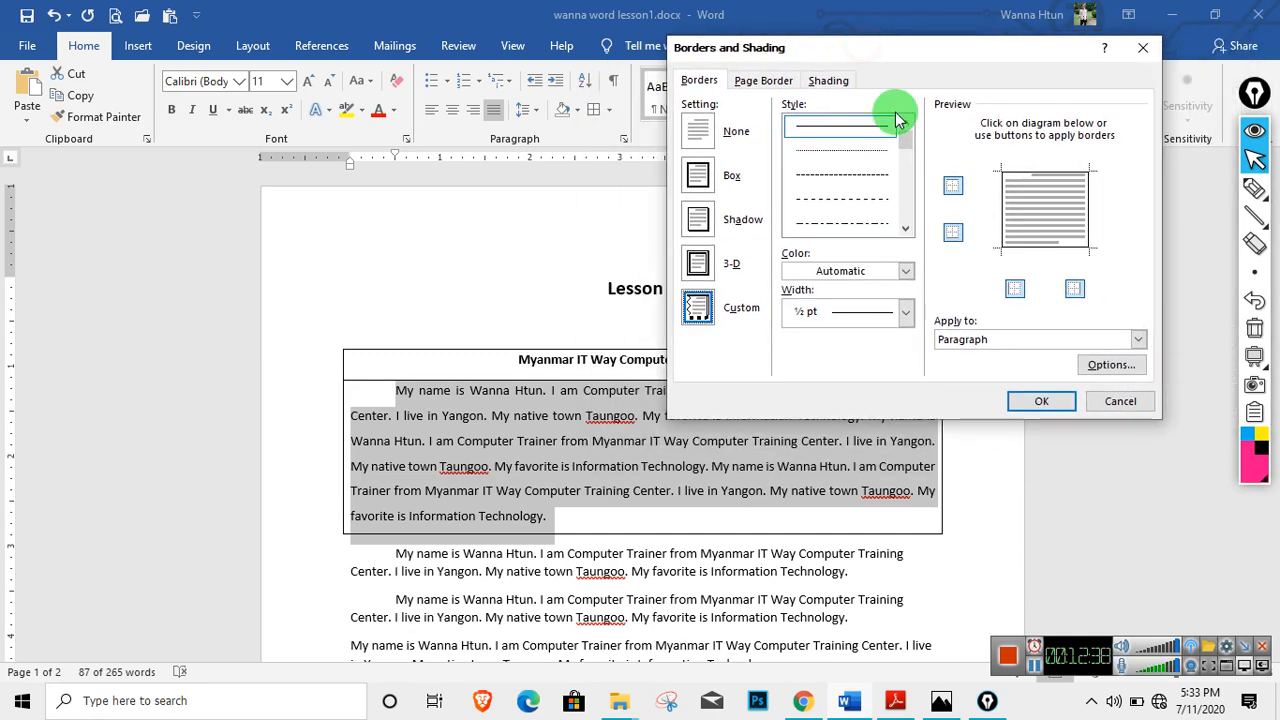
pyautogui.moveTo(906, 138); pyautogui.dragTo(908, 180)
pyautogui.click(849, 176)
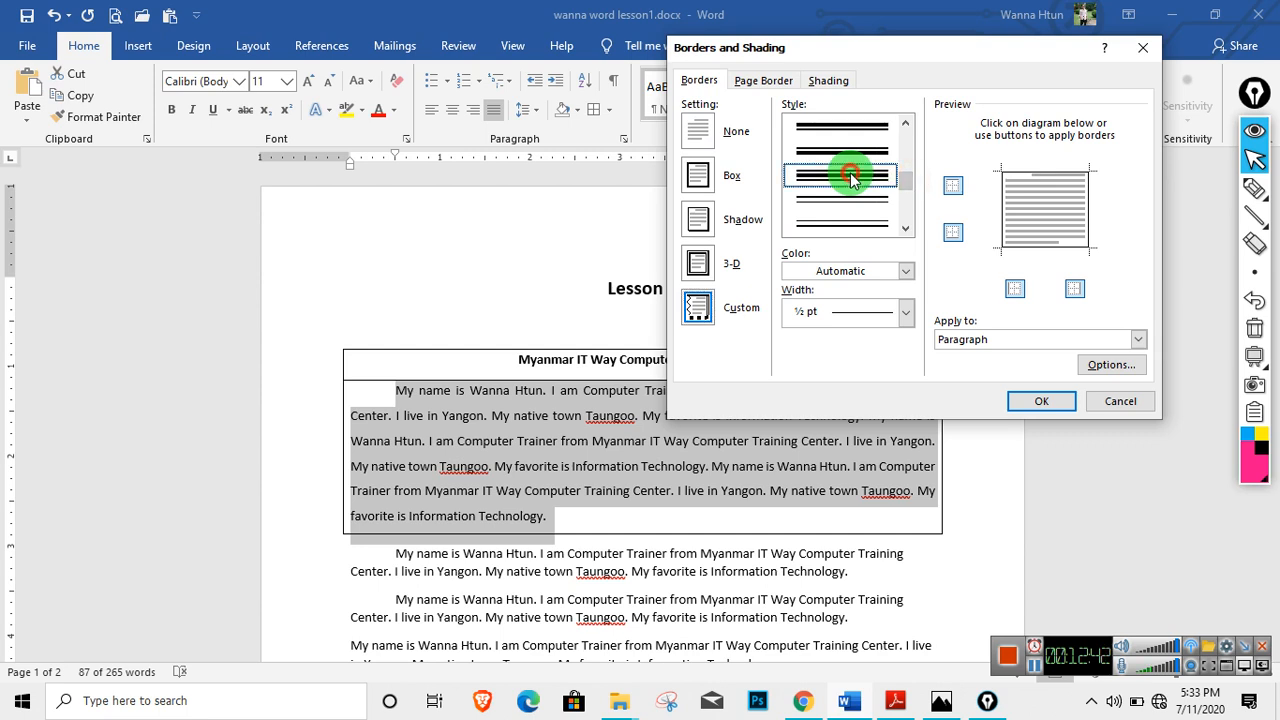
pyautogui.press('Down')
pyautogui.press('Down')
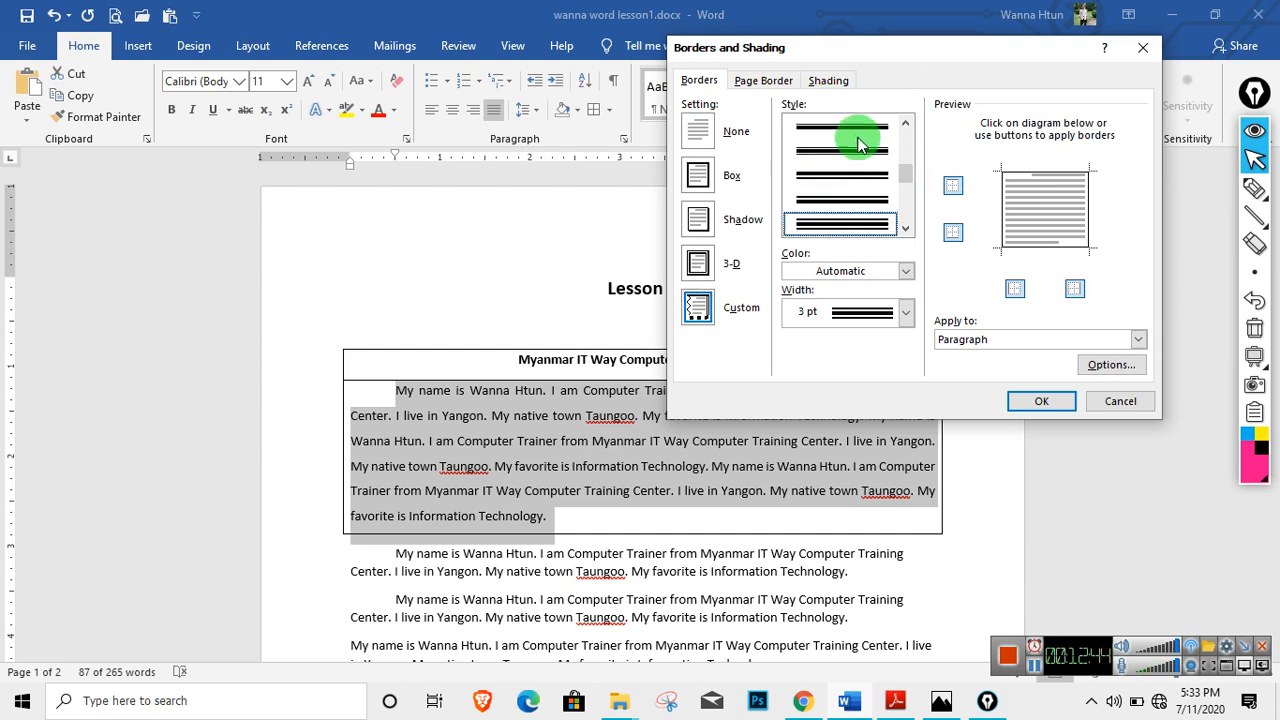
pyautogui.click(697, 176)
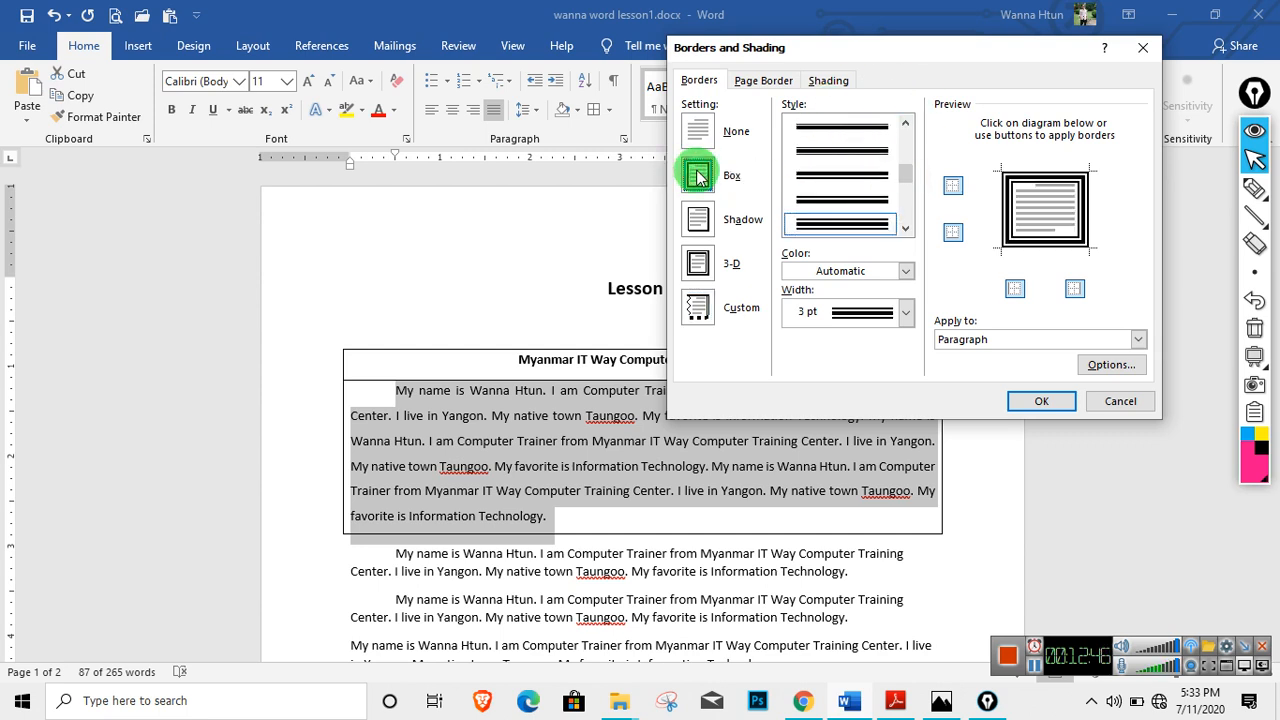
# Colour the first body paragraph's box border red, set its width to 4½ pt, and apply it.
pyautogui.click(886, 268)
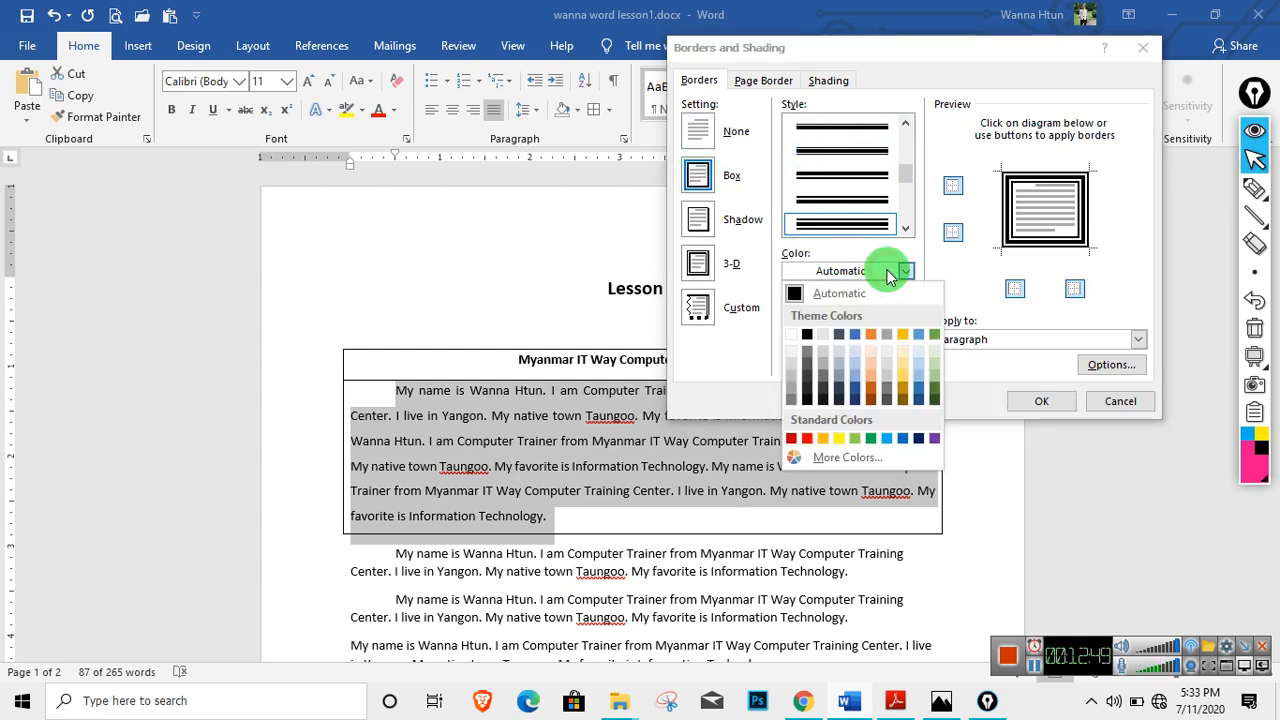
pyautogui.click(808, 439)
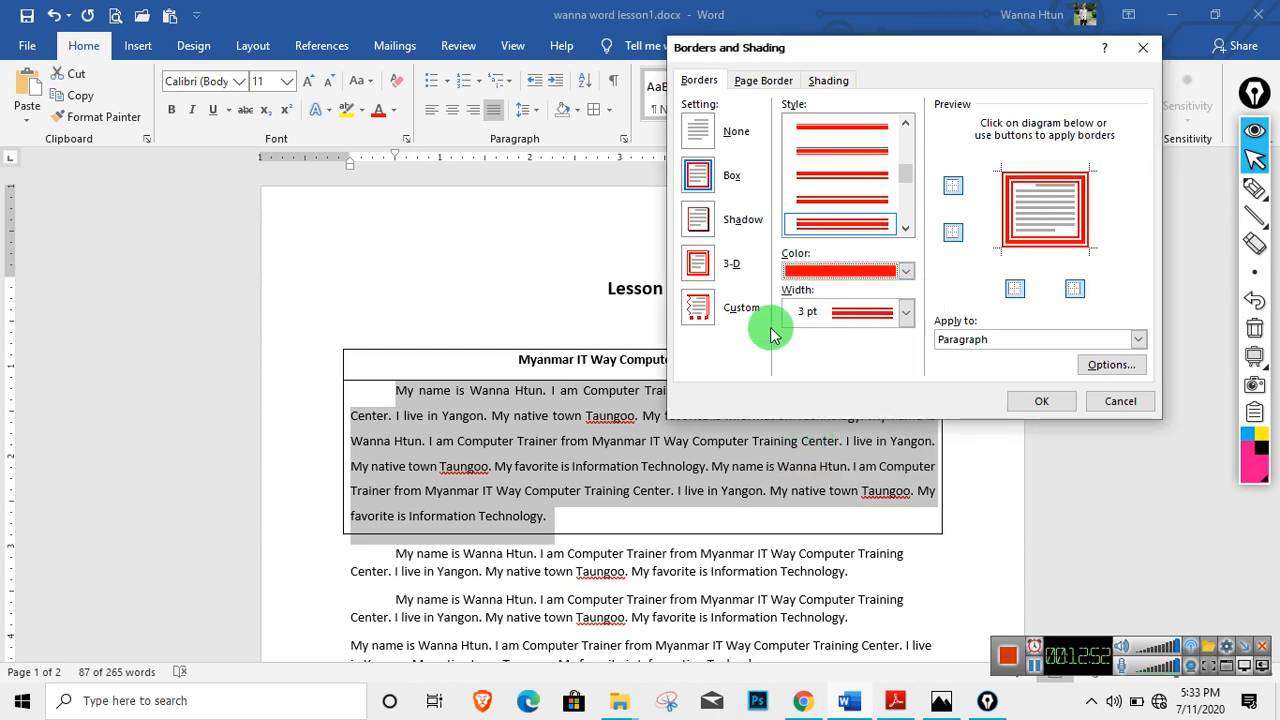
pyautogui.click(904, 313)
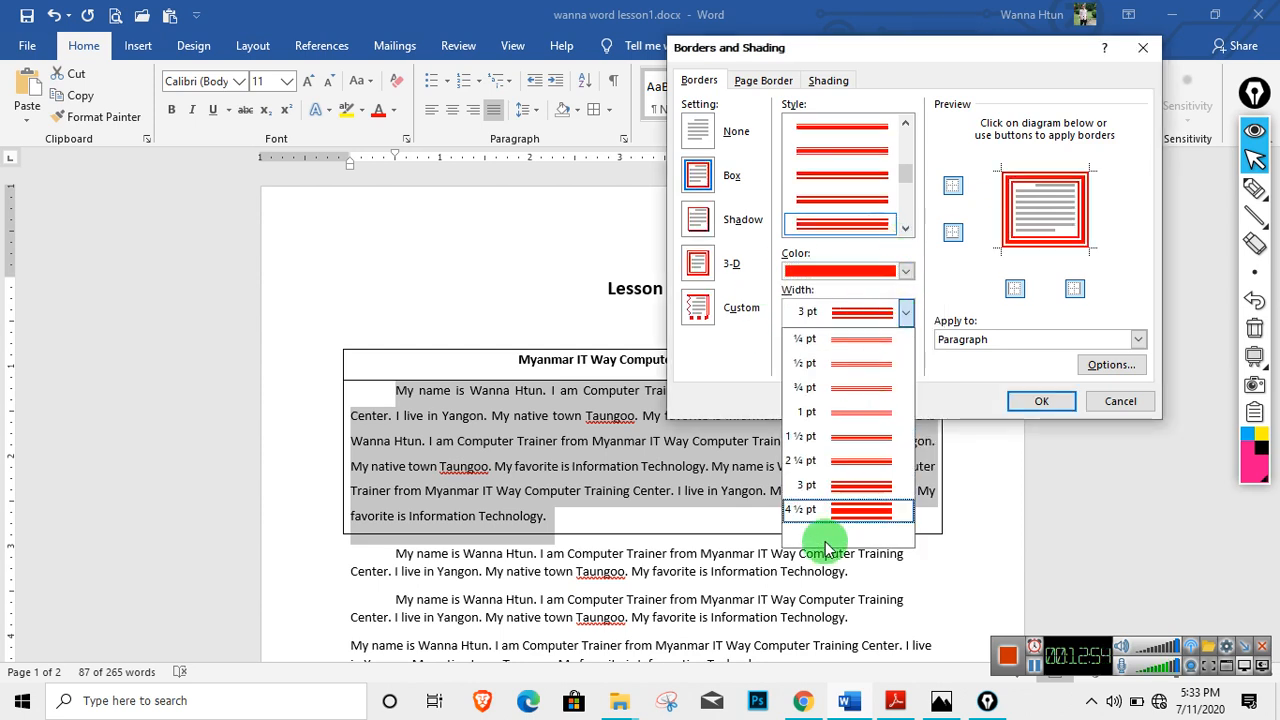
pyautogui.click(835, 511)
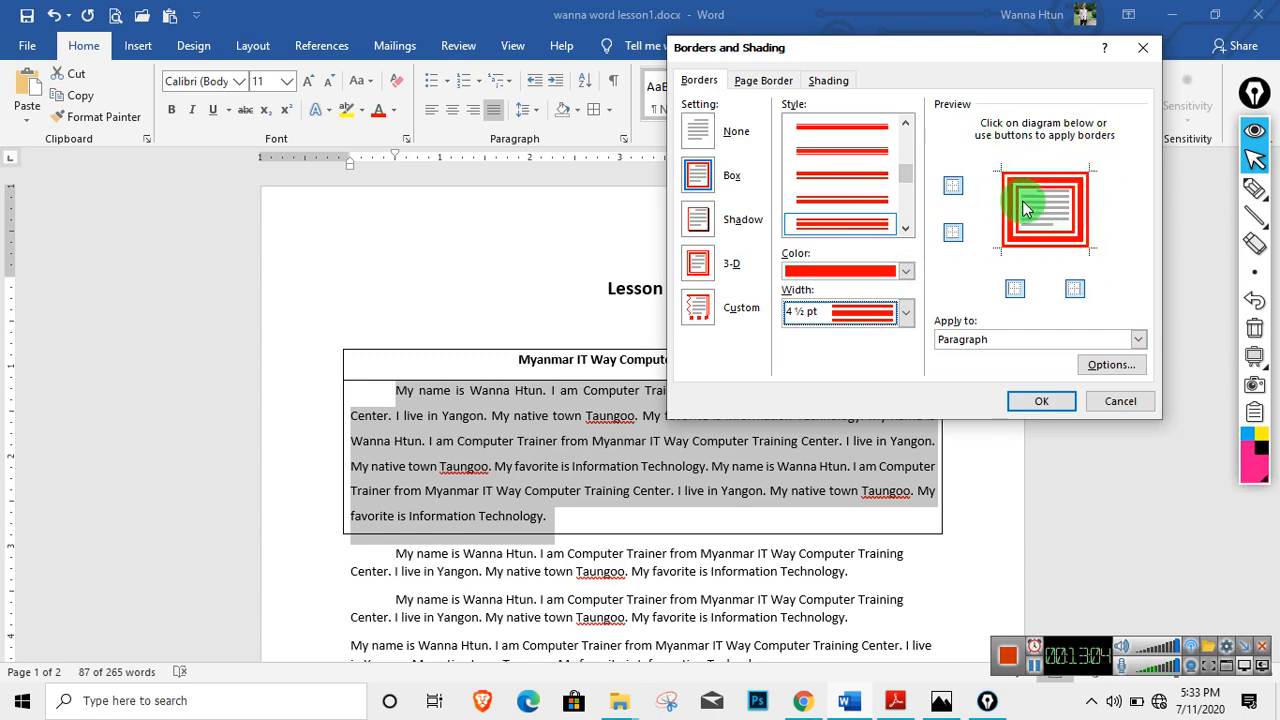
pyautogui.click(1042, 401)
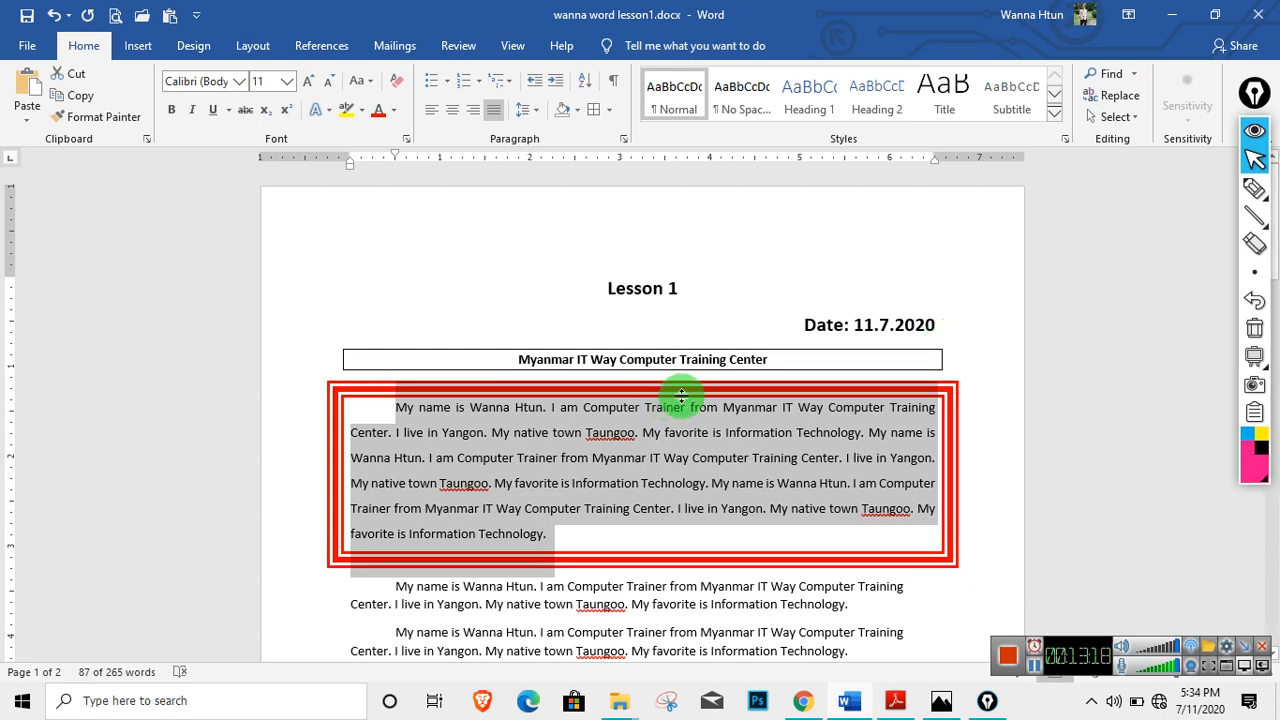
# Set up a Box border with the diagonal-striped line style for the third body paragraph, the second one below the red box.
pyautogui.scroll(-3, 677, 390)
pyautogui.moveTo(402, 503); pyautogui.dragTo(836, 517)
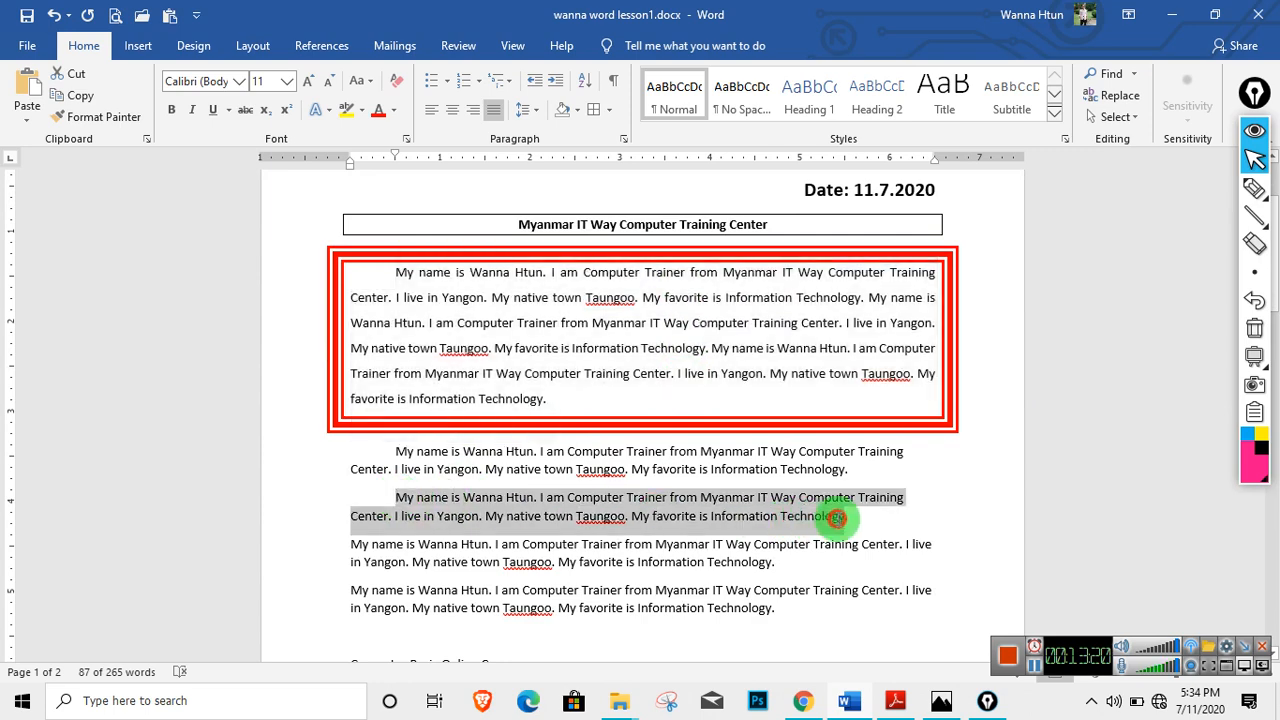
pyautogui.click(609, 109)
pyautogui.click(662, 478)
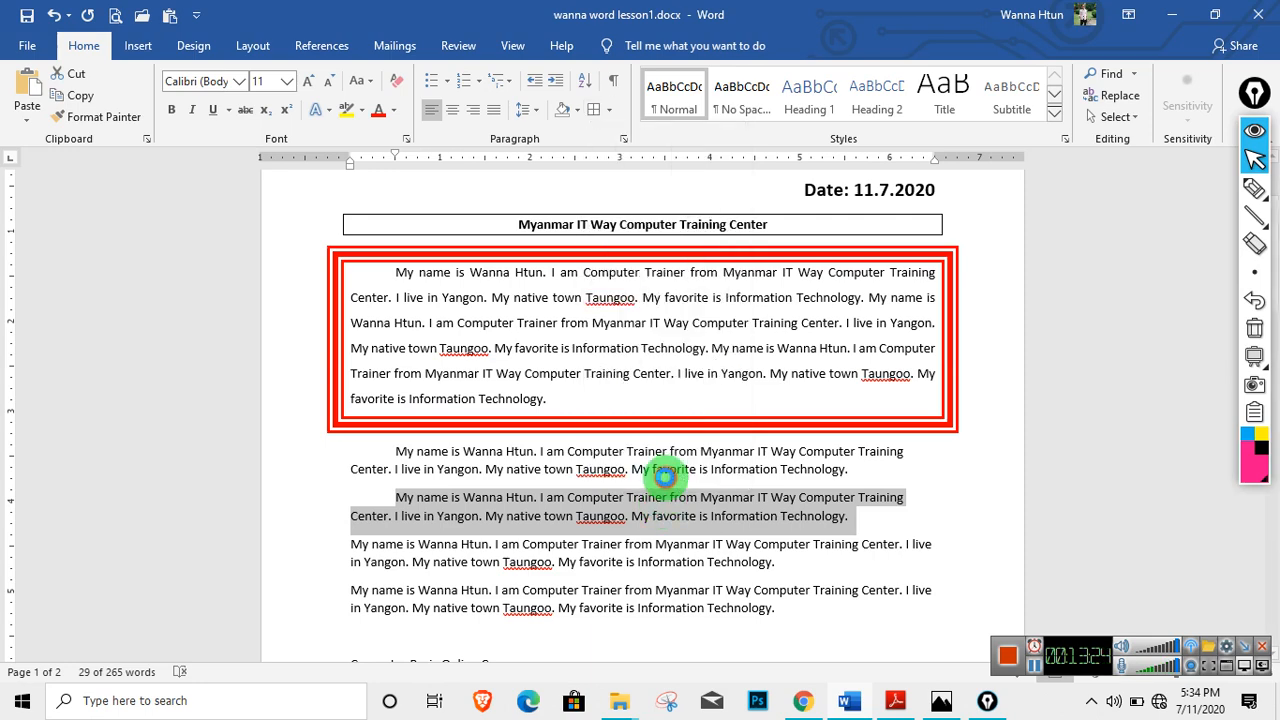
pyautogui.click(697, 177)
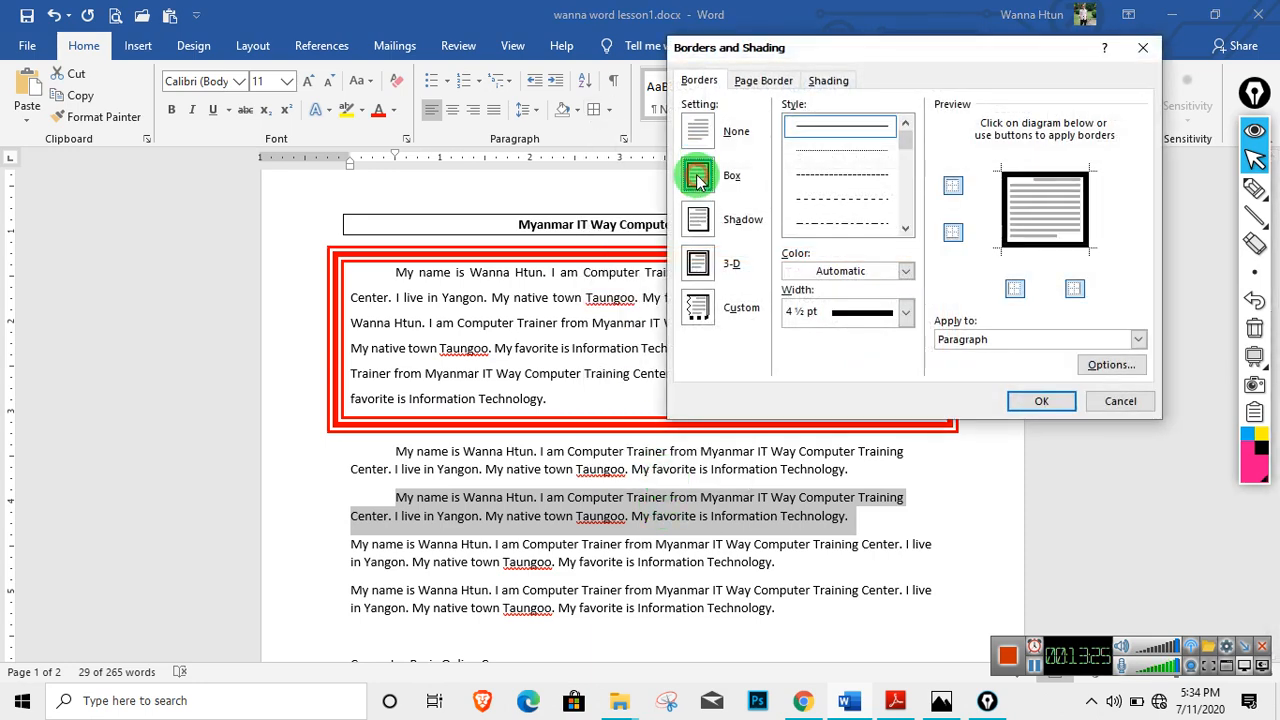
pyautogui.click(905, 228)
pyautogui.click(905, 226)
pyautogui.click(905, 226)
pyautogui.click(905, 226)
pyautogui.click(905, 226)
pyautogui.click(905, 226)
pyautogui.moveTo(908, 206)
pyautogui.mouseDown()
pyautogui.moveTo(911, 172)
pyautogui.moveTo(920, 203)
pyautogui.mouseUp()
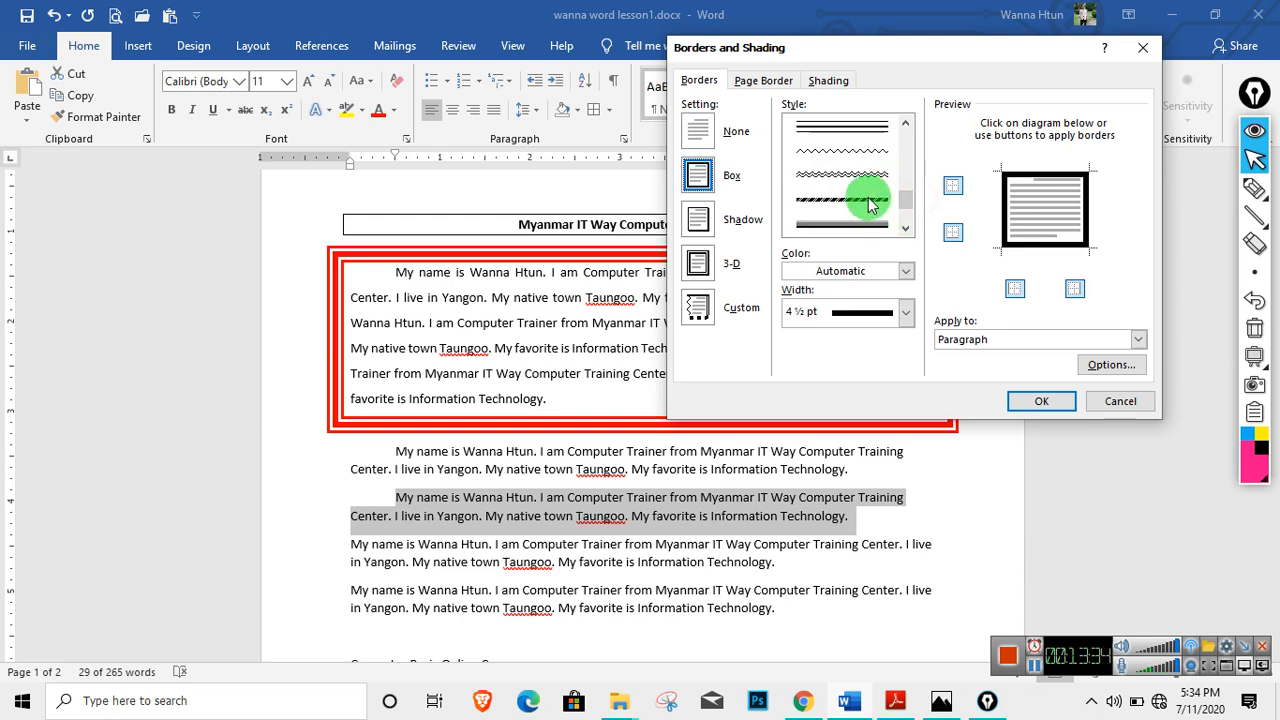
pyautogui.click(869, 204)
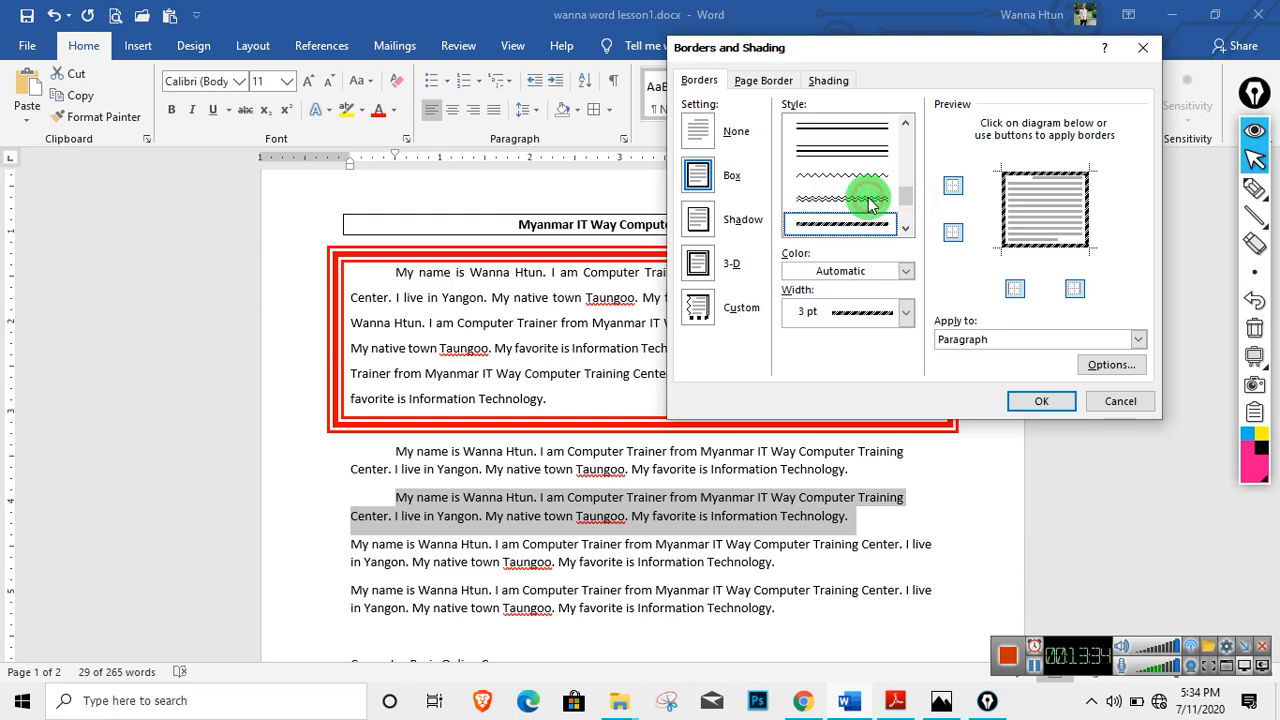
# Colour the third body paragraph's striped border light blue, keep the width at 3 pt, and apply it.
pyautogui.click(905, 271)
pyautogui.click(888, 438)
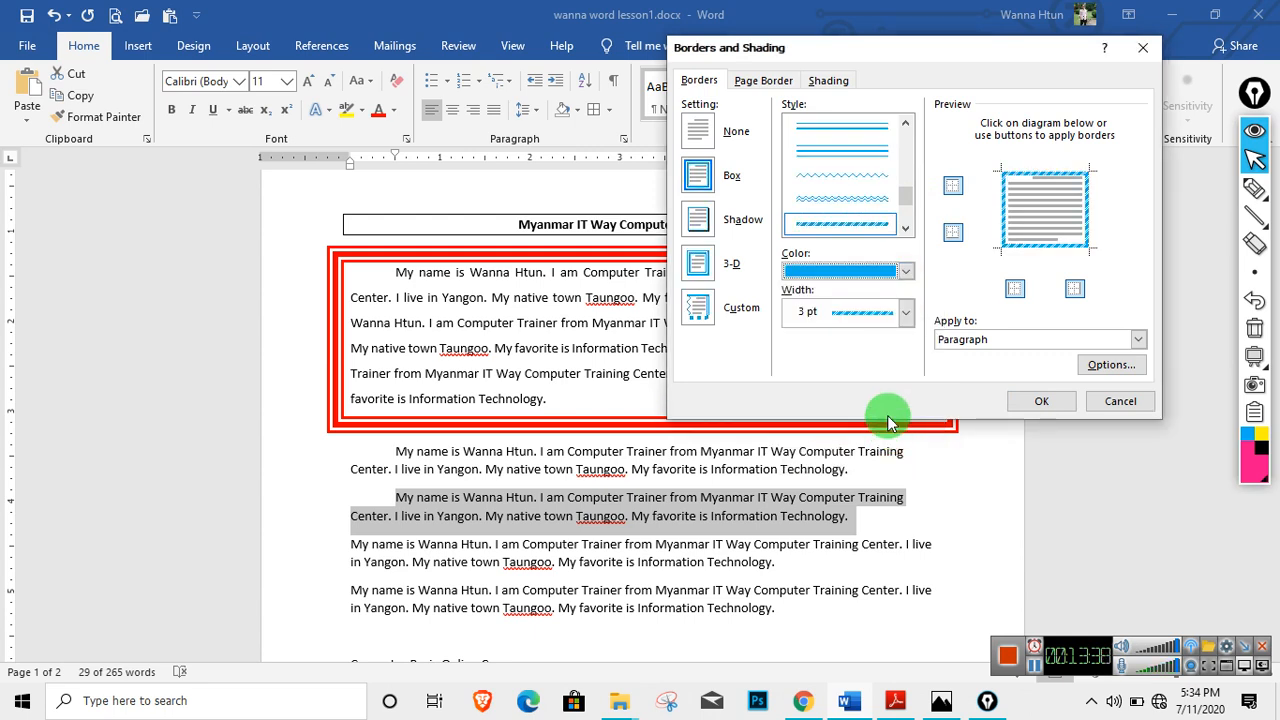
pyautogui.click(907, 313)
pyautogui.click(909, 316)
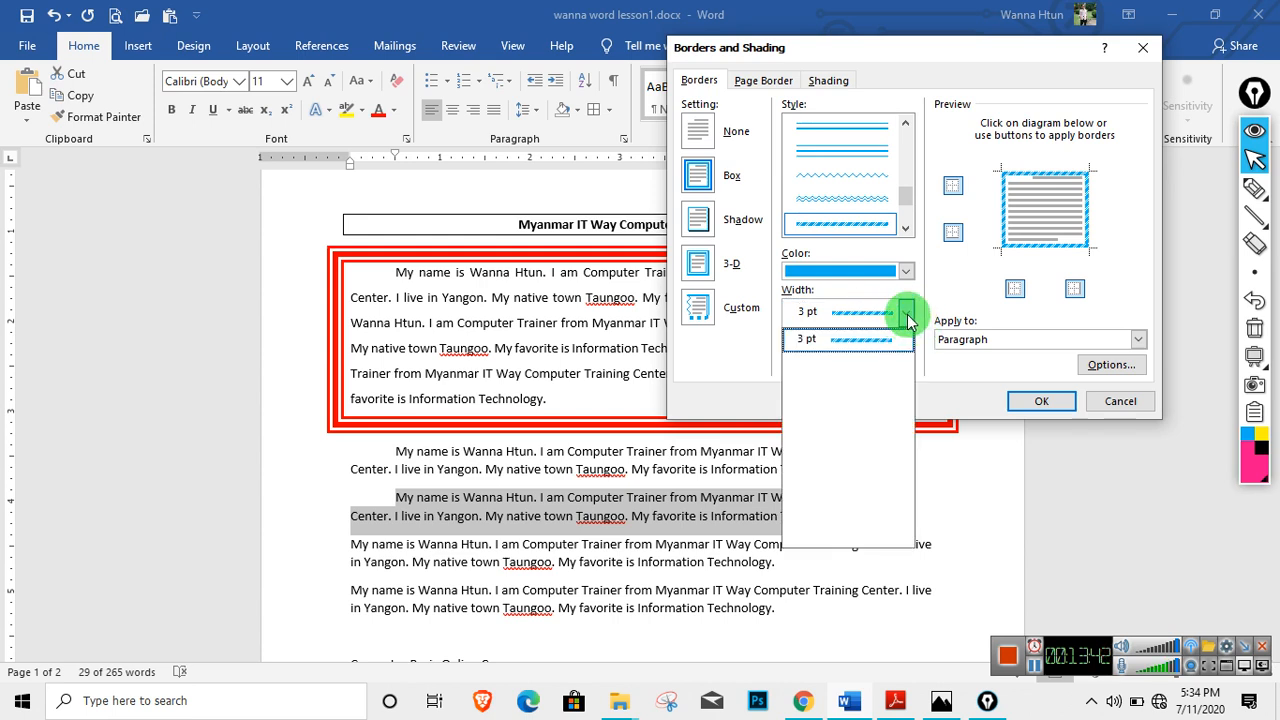
pyautogui.click(907, 314)
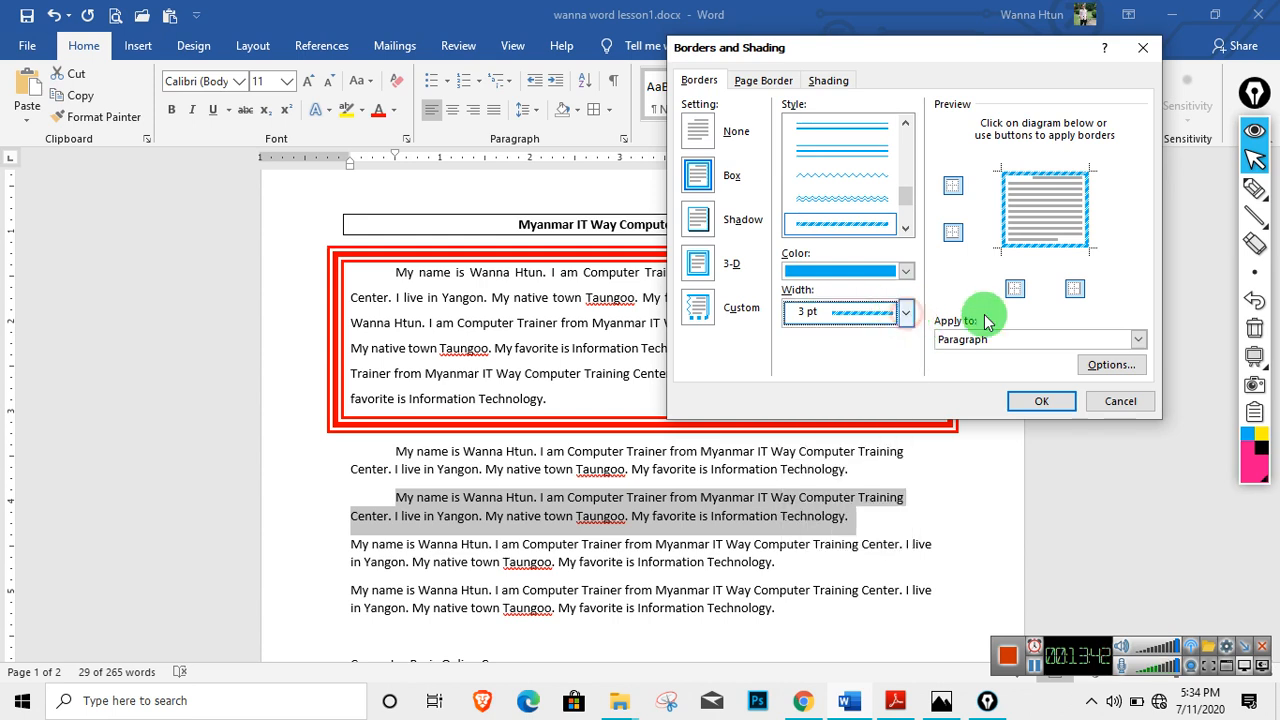
pyautogui.click(1058, 401)
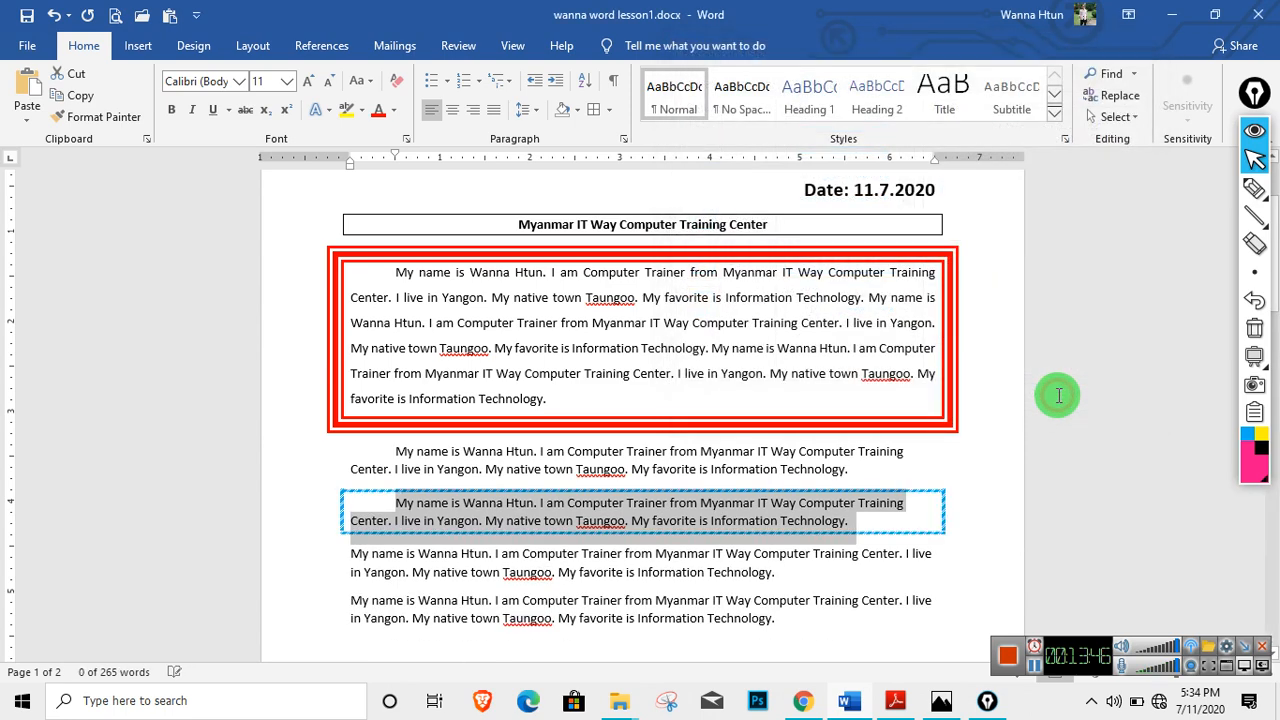
pyautogui.click(916, 524)
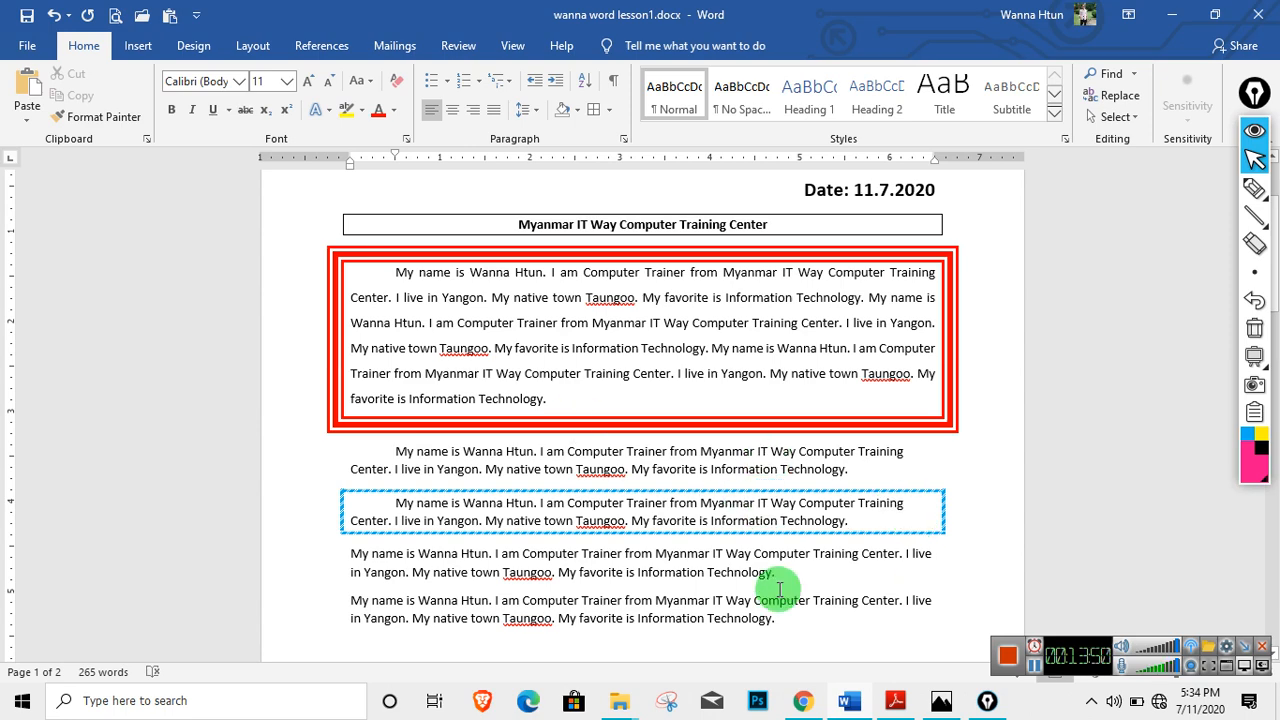
# Set up a Shadow border with a thin-thick-thin triple-line style for the "Computer Basic Online Course" line.
pyautogui.scroll(-1, 815, 503)
pyautogui.scroll(-4, 815, 503)
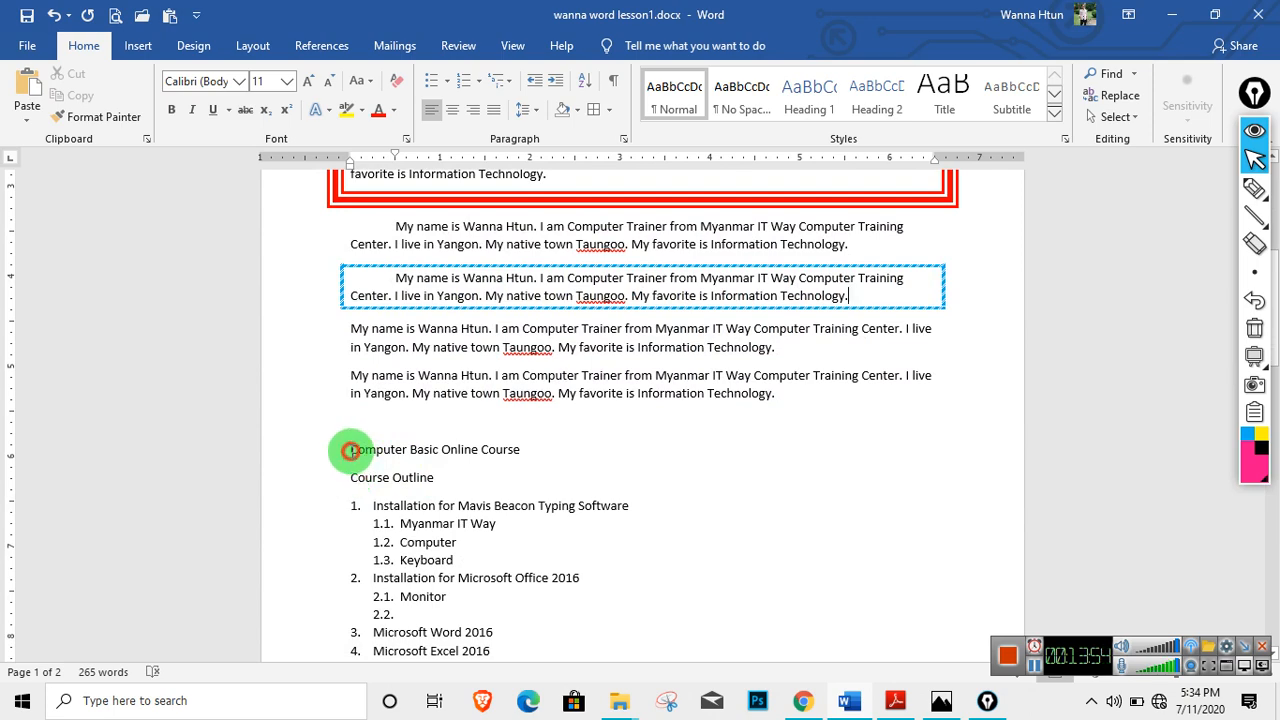
pyautogui.moveTo(350, 450); pyautogui.dragTo(549, 449)
pyautogui.click(607, 110)
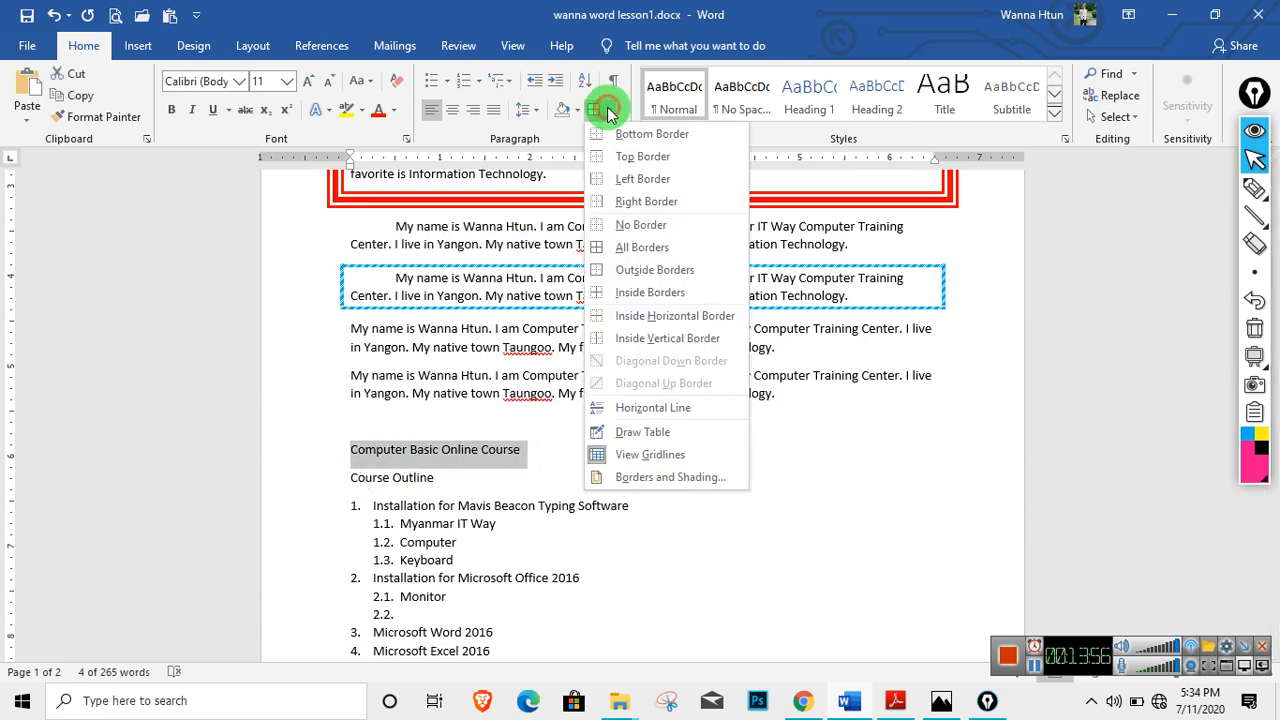
pyautogui.click(700, 477)
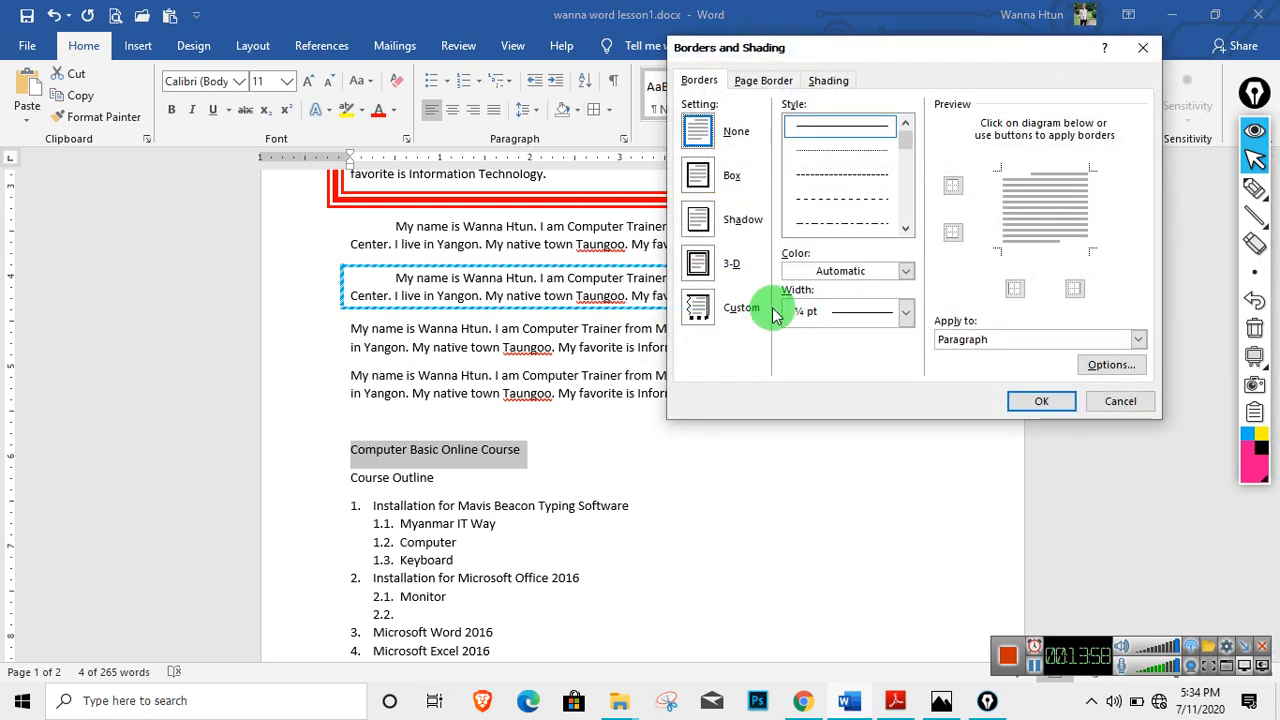
pyautogui.click(708, 227)
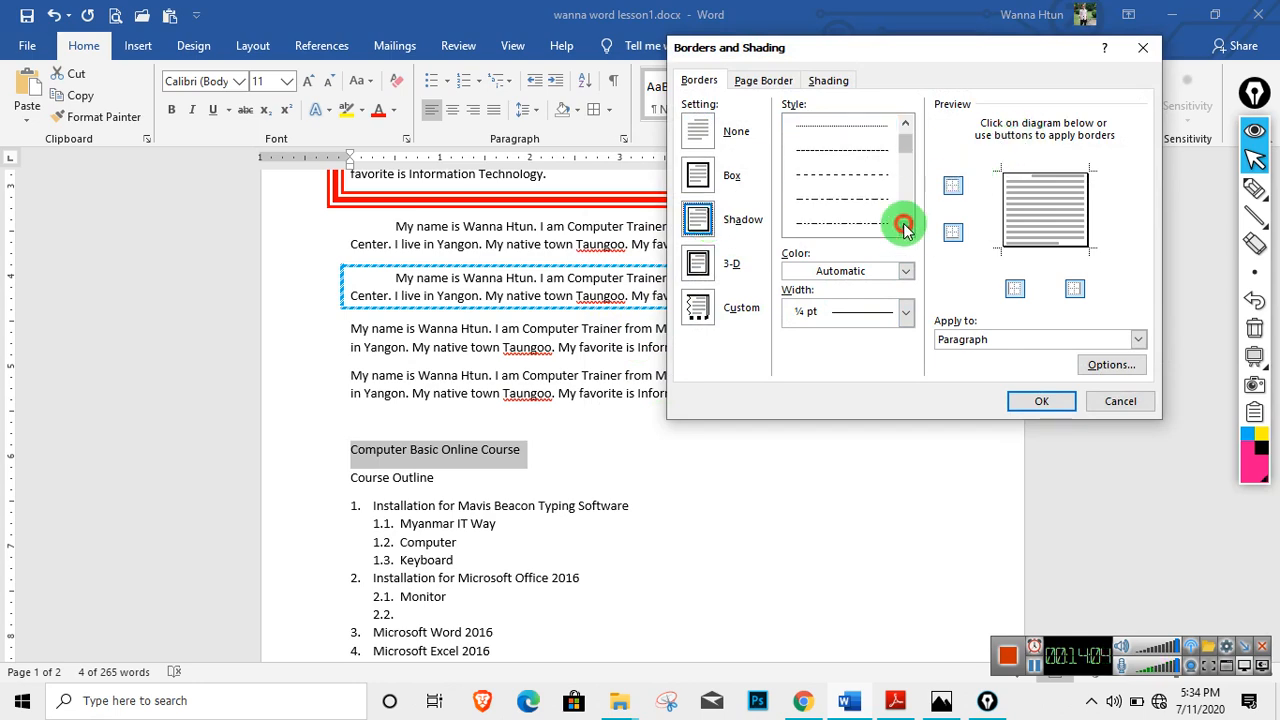
pyautogui.moveTo(906, 143); pyautogui.dragTo(911, 200)
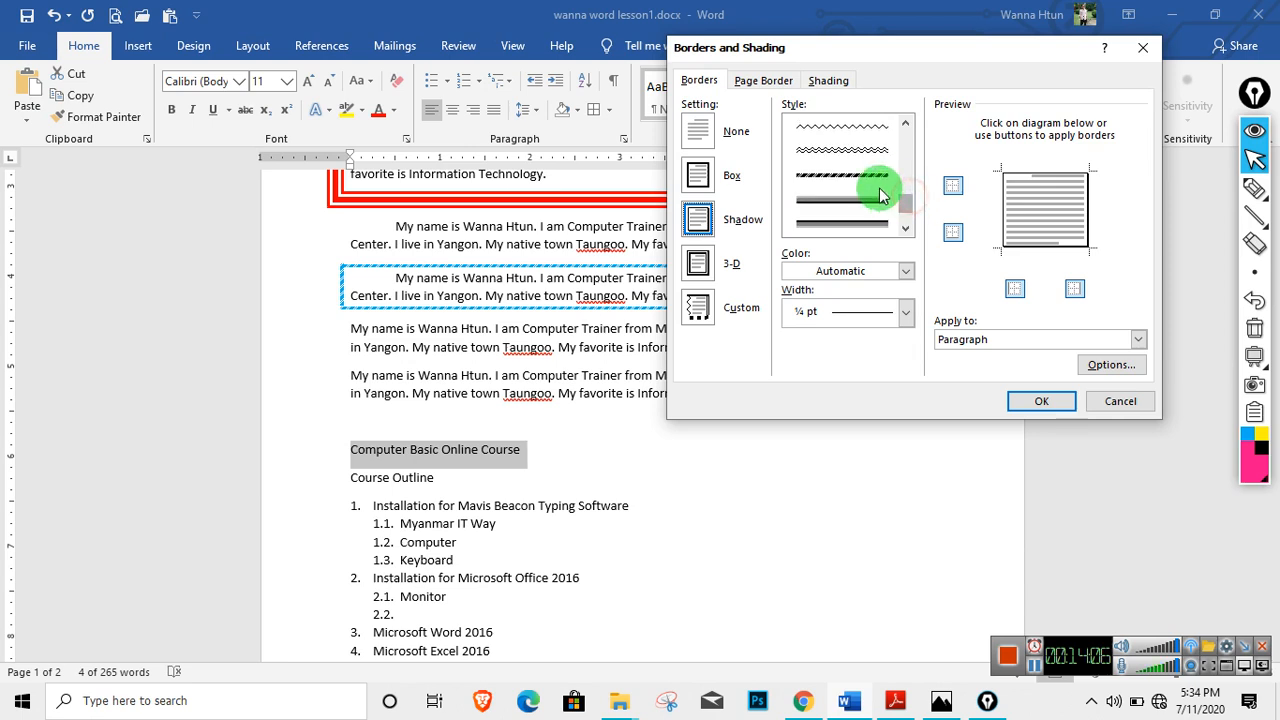
pyautogui.moveTo(906, 200); pyautogui.dragTo(907, 188)
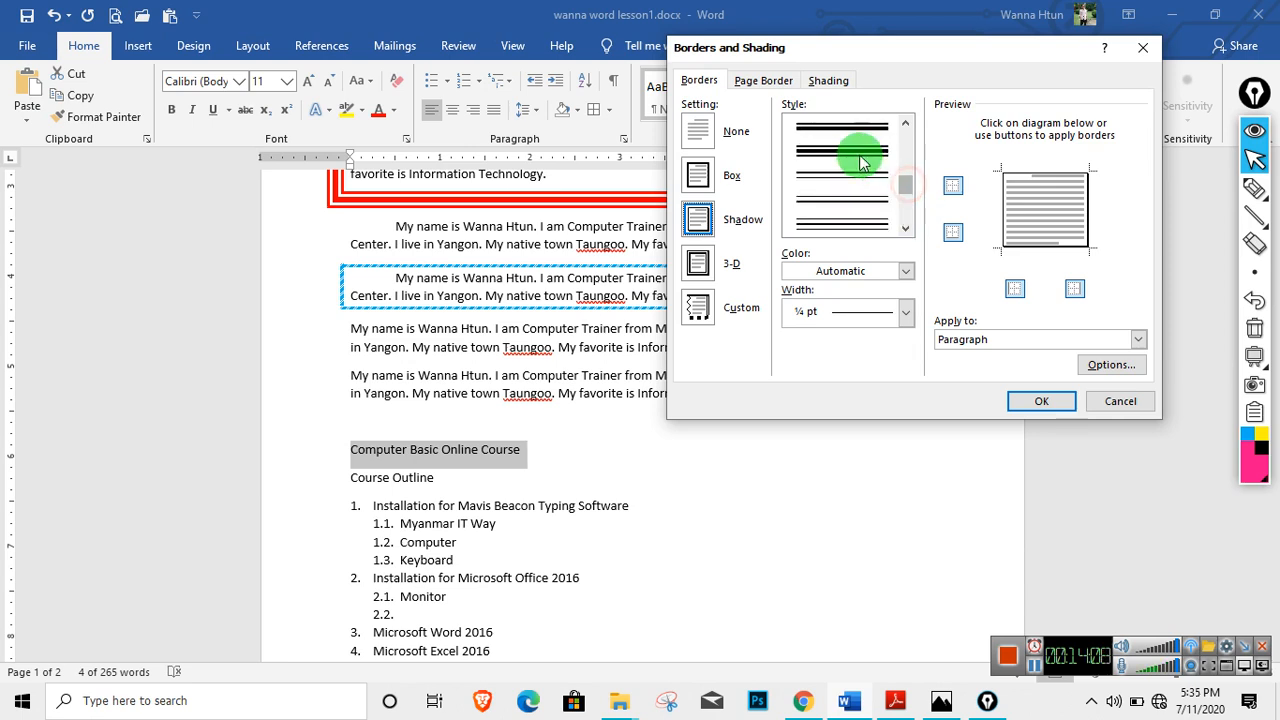
pyautogui.click(845, 223)
# Colour the "Computer Basic Online Course" shadow border yellow, set its width to 4½ pt, and apply it.
pyautogui.click(906, 271)
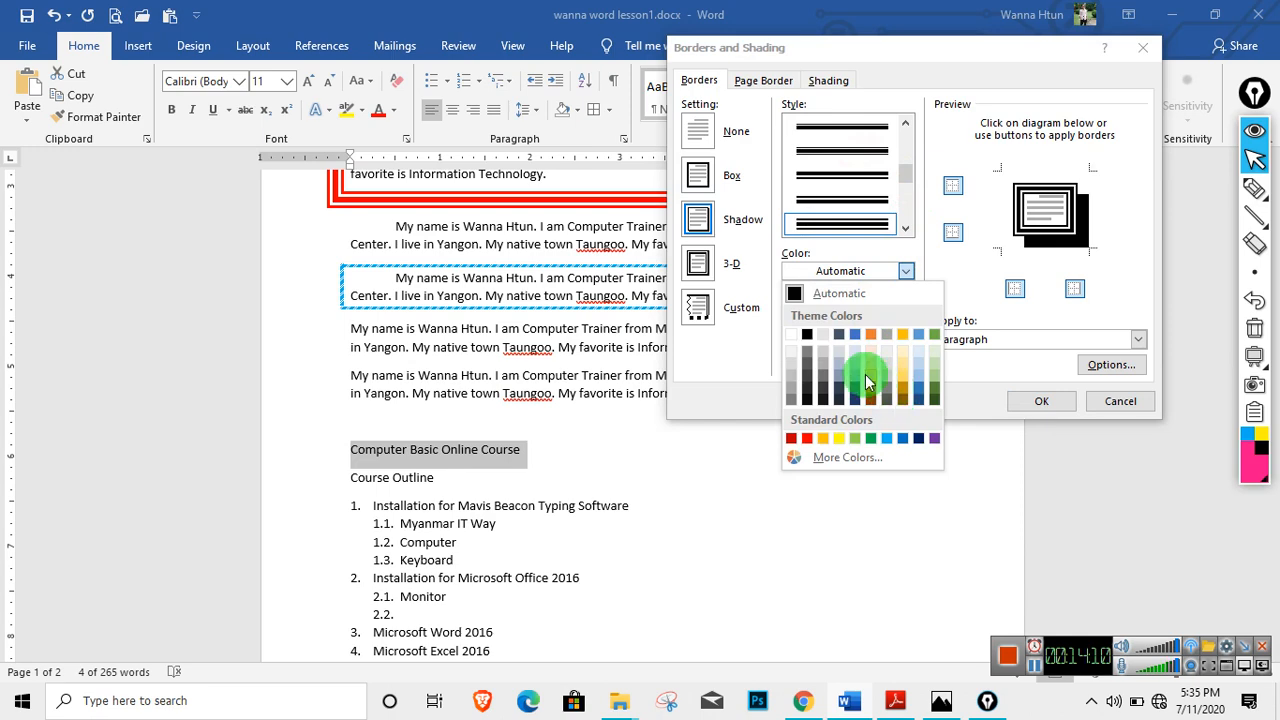
pyautogui.click(839, 438)
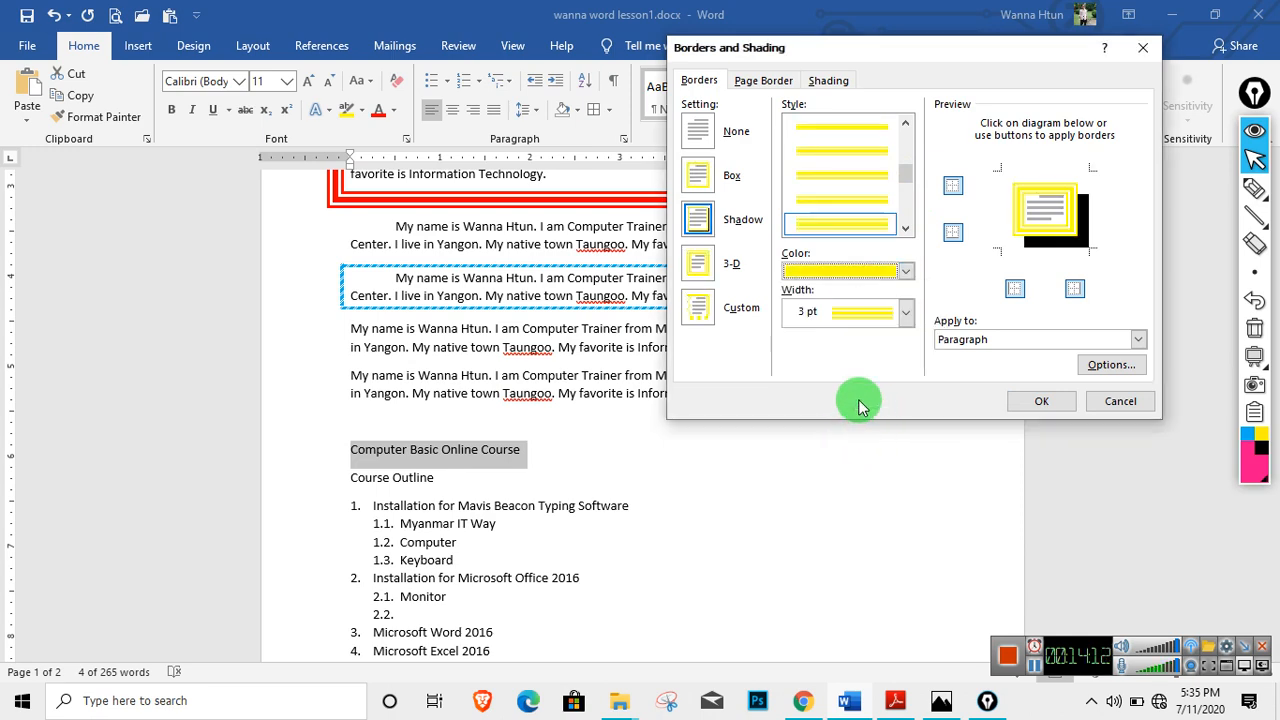
pyautogui.click(904, 314)
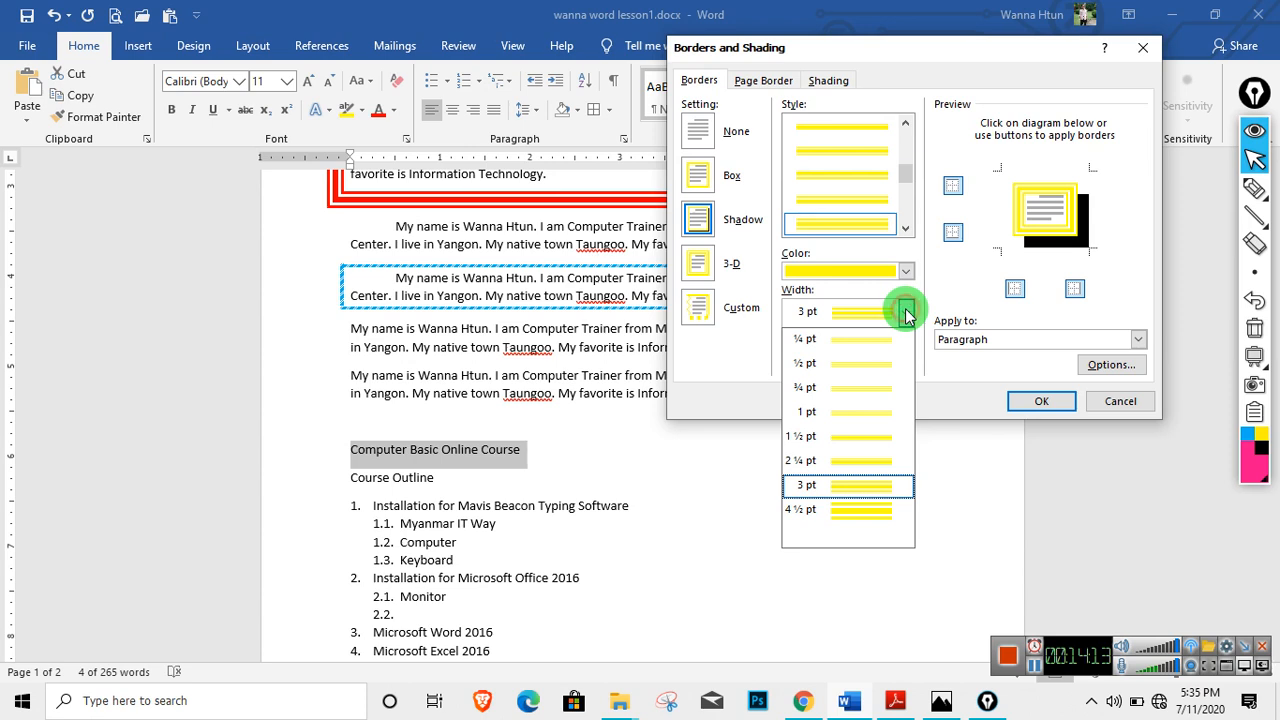
pyautogui.click(851, 510)
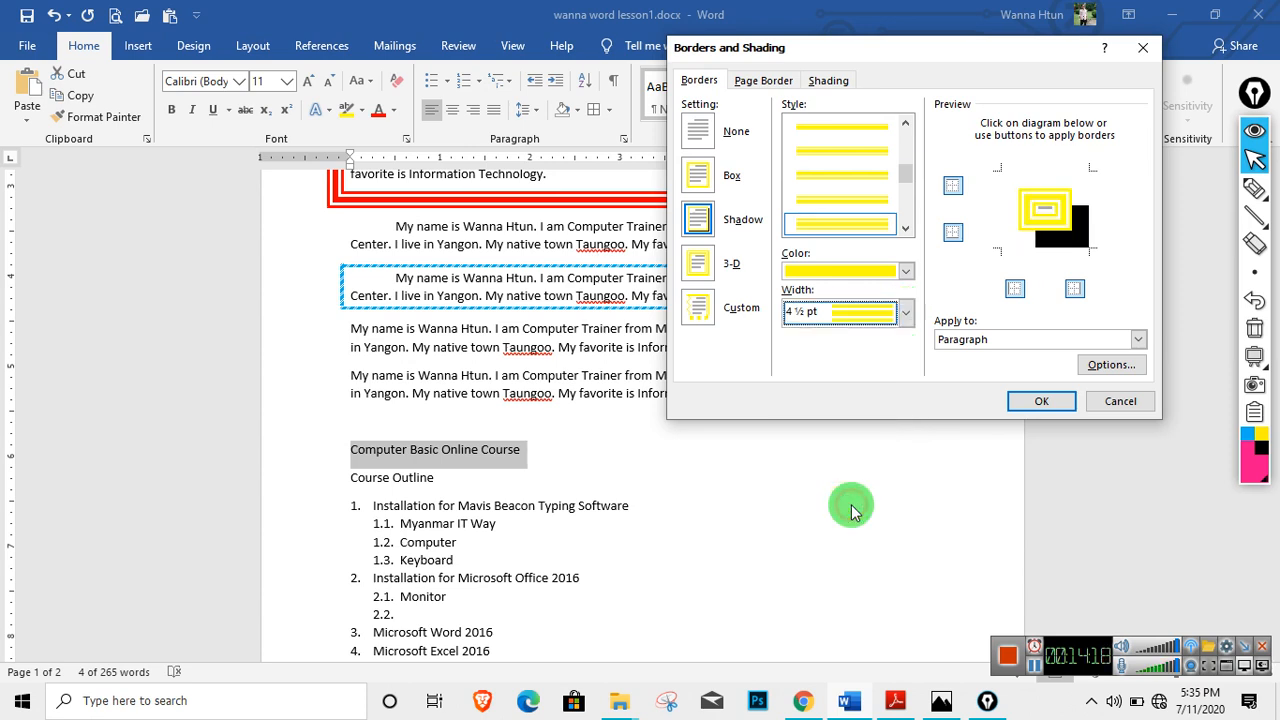
pyautogui.click(1040, 401)
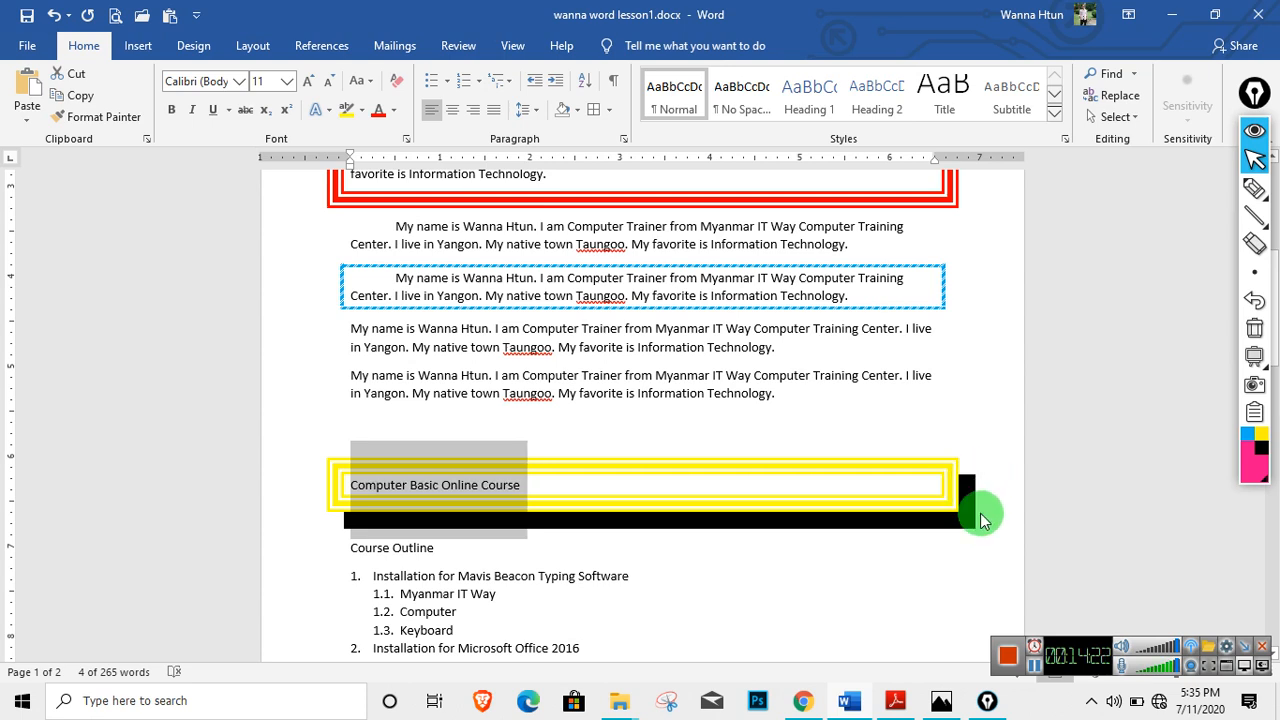
pyautogui.click(942, 483)
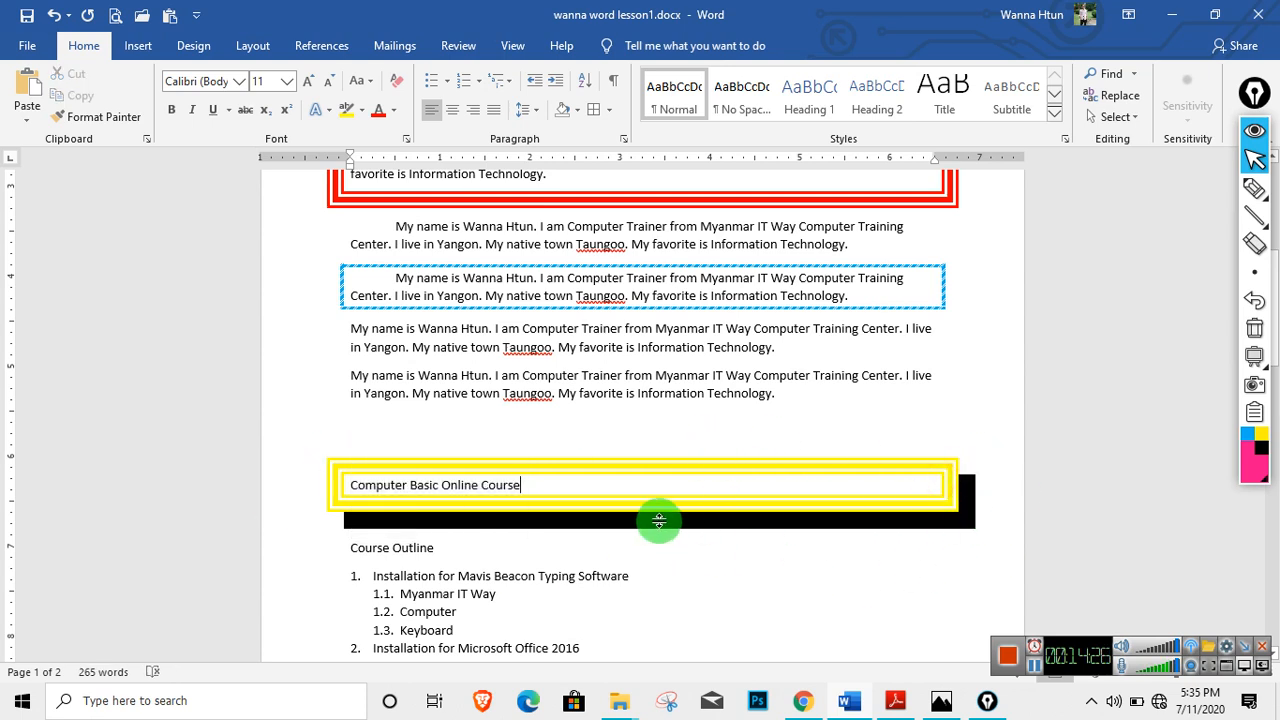
# Set up a 3-D border with a thick-and-thin line style for the last body paragraph above "Computer Basic Online Course", and open the colour choices.
pyautogui.moveTo(353, 370); pyautogui.dragTo(762, 399)
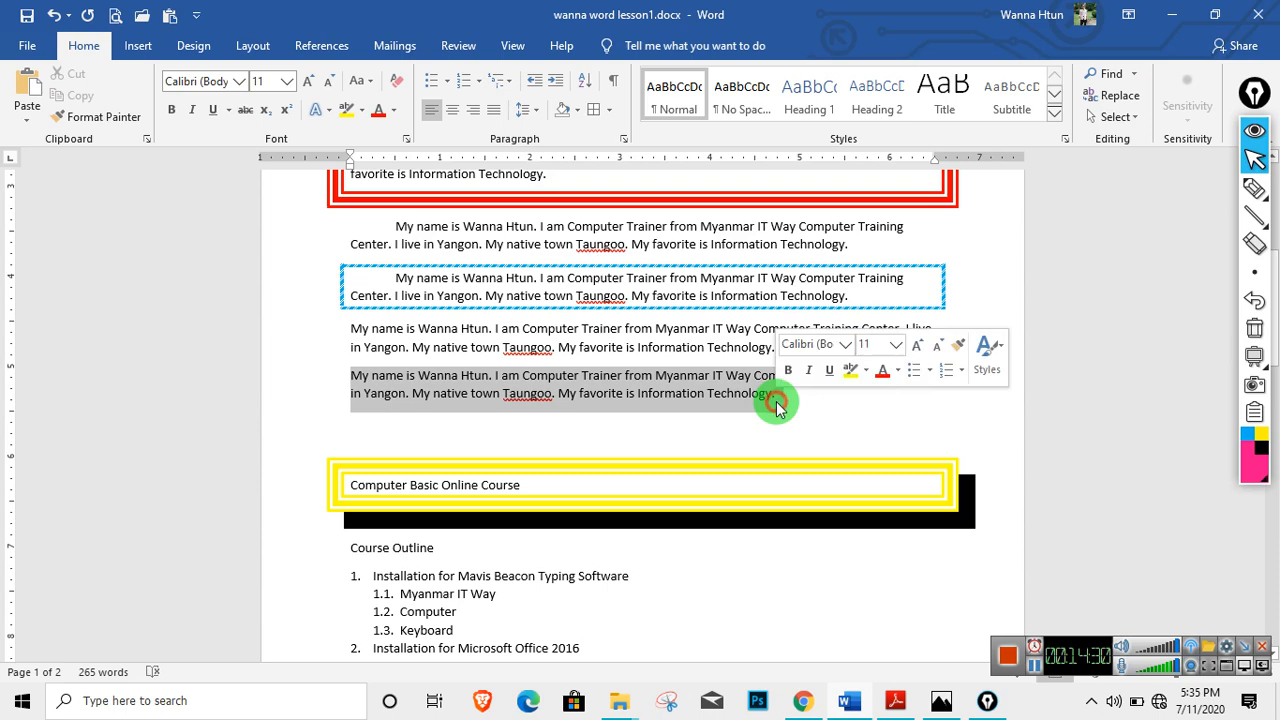
pyautogui.click(608, 110)
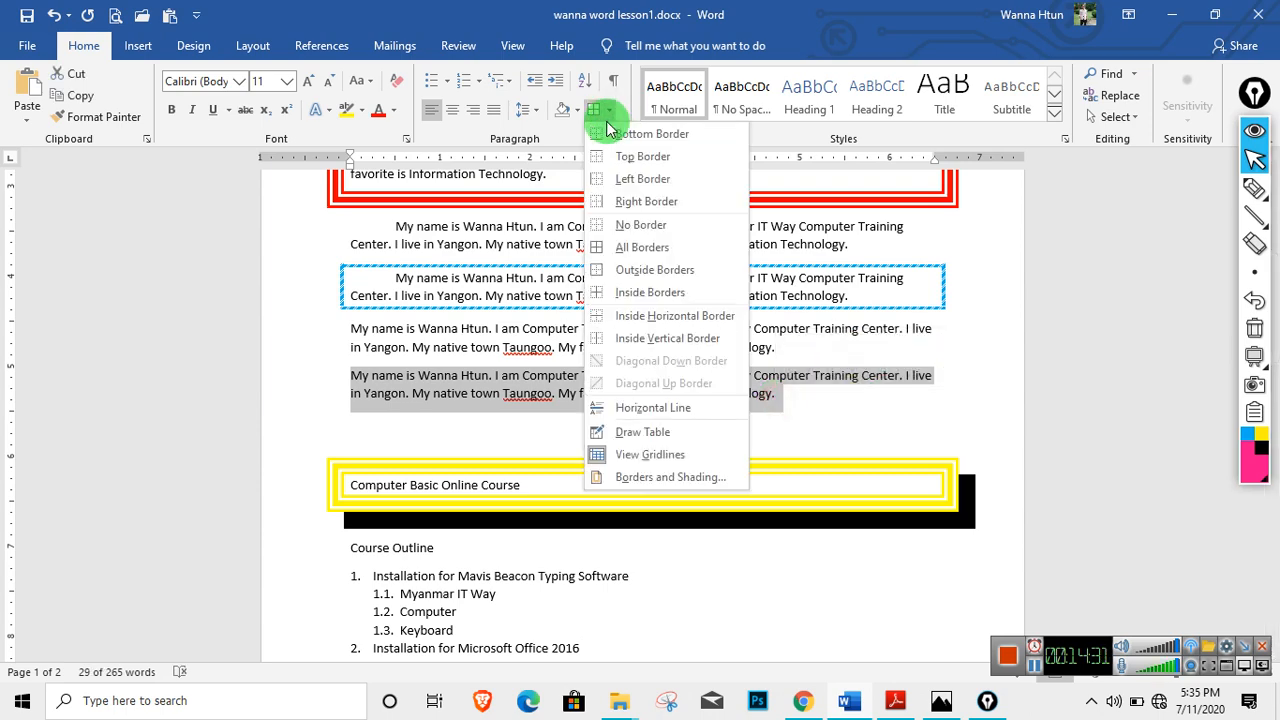
pyautogui.click(668, 477)
pyautogui.click(697, 263)
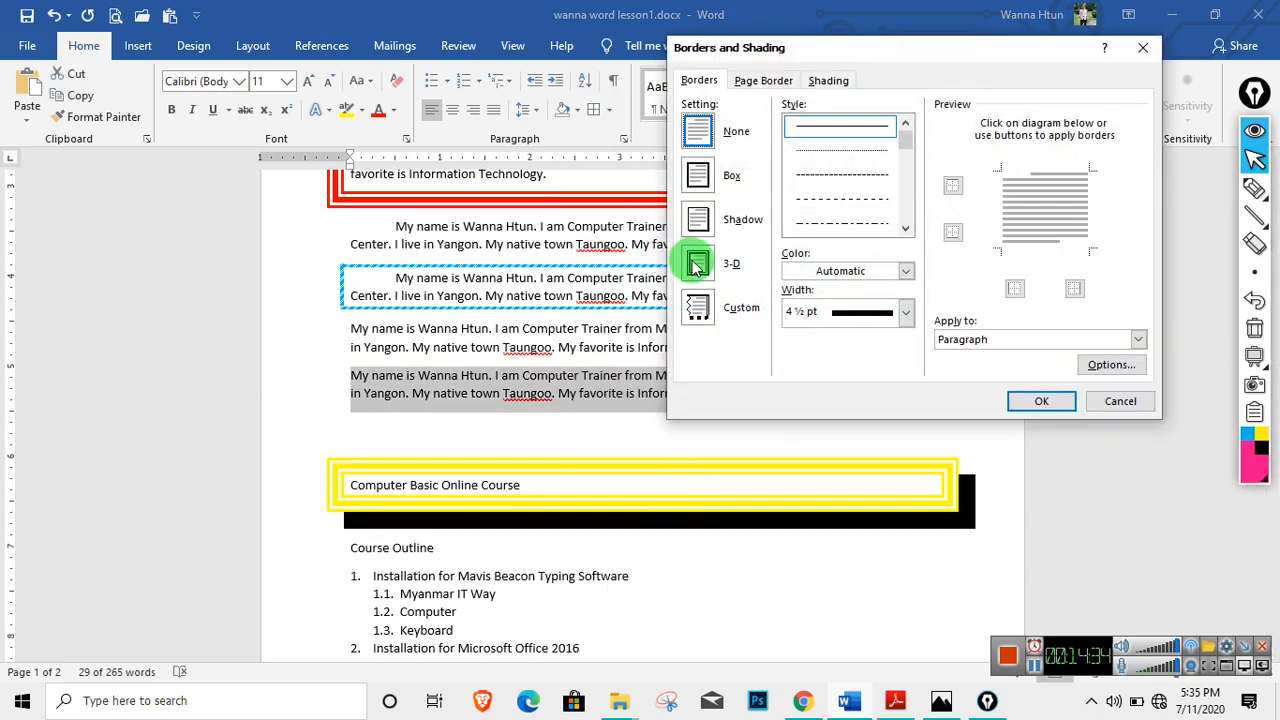
pyautogui.scroll(-5, 897, 172)
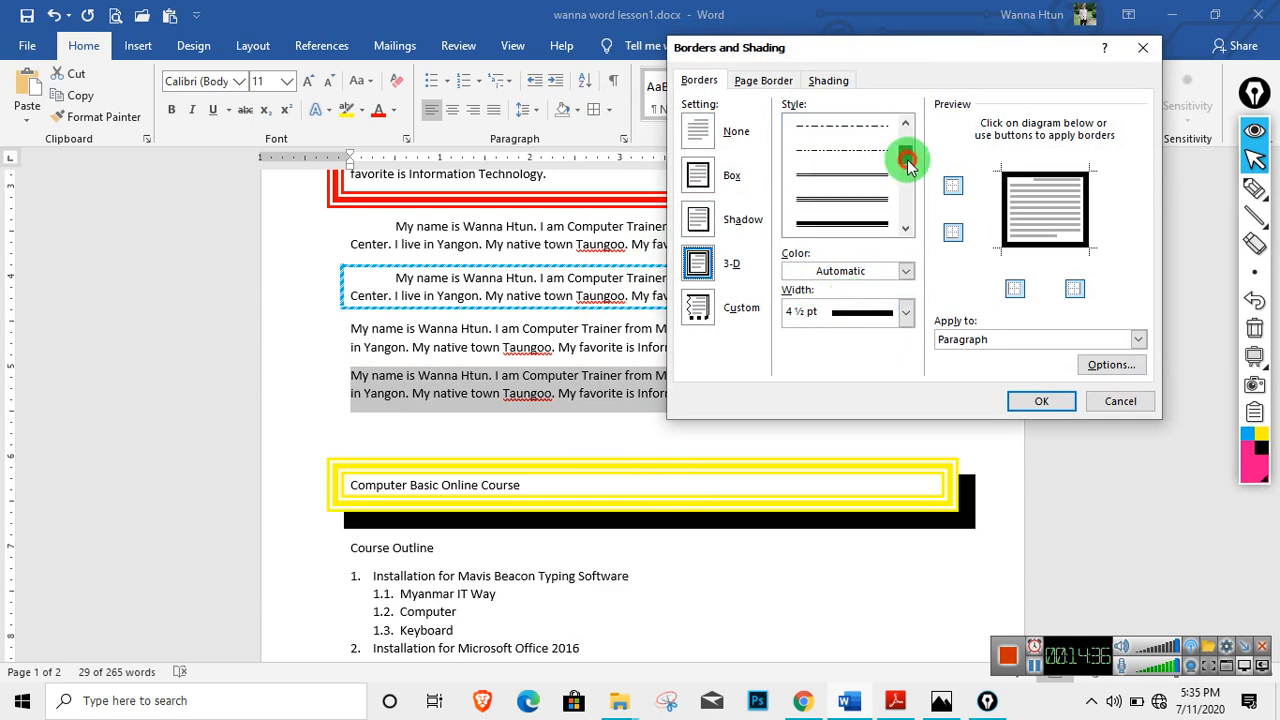
pyautogui.click(863, 130)
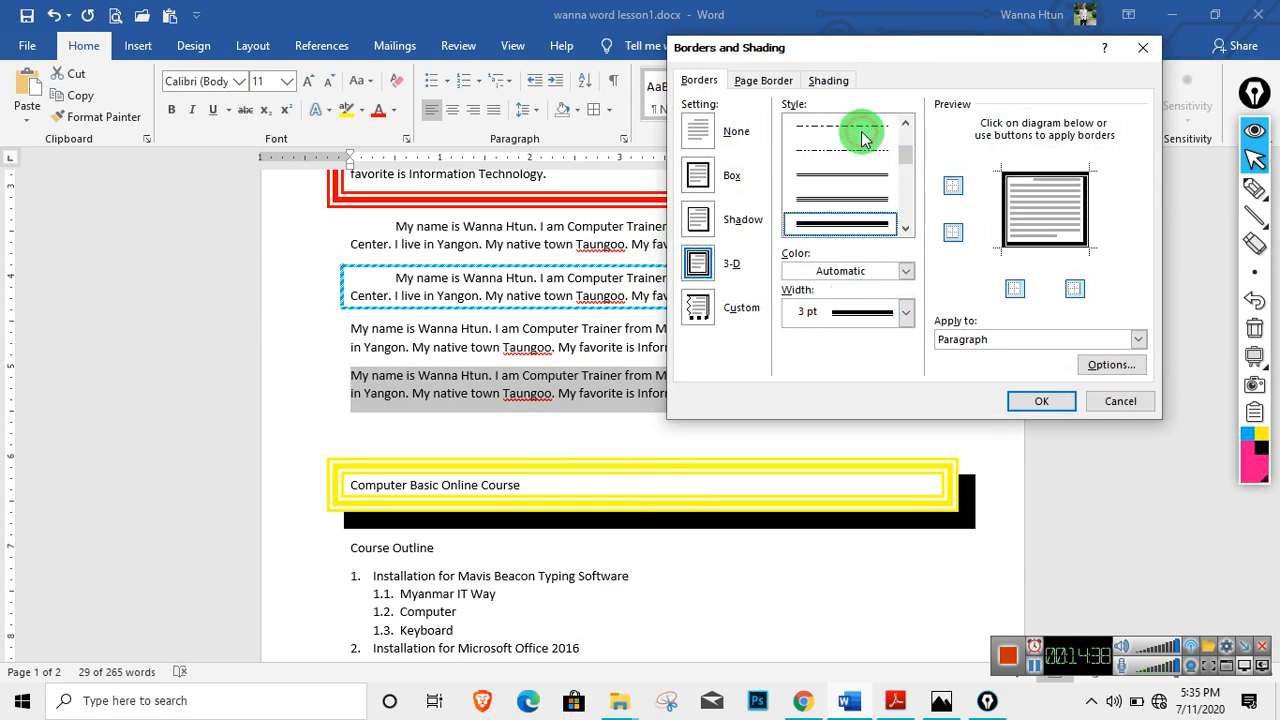
pyautogui.click(906, 271)
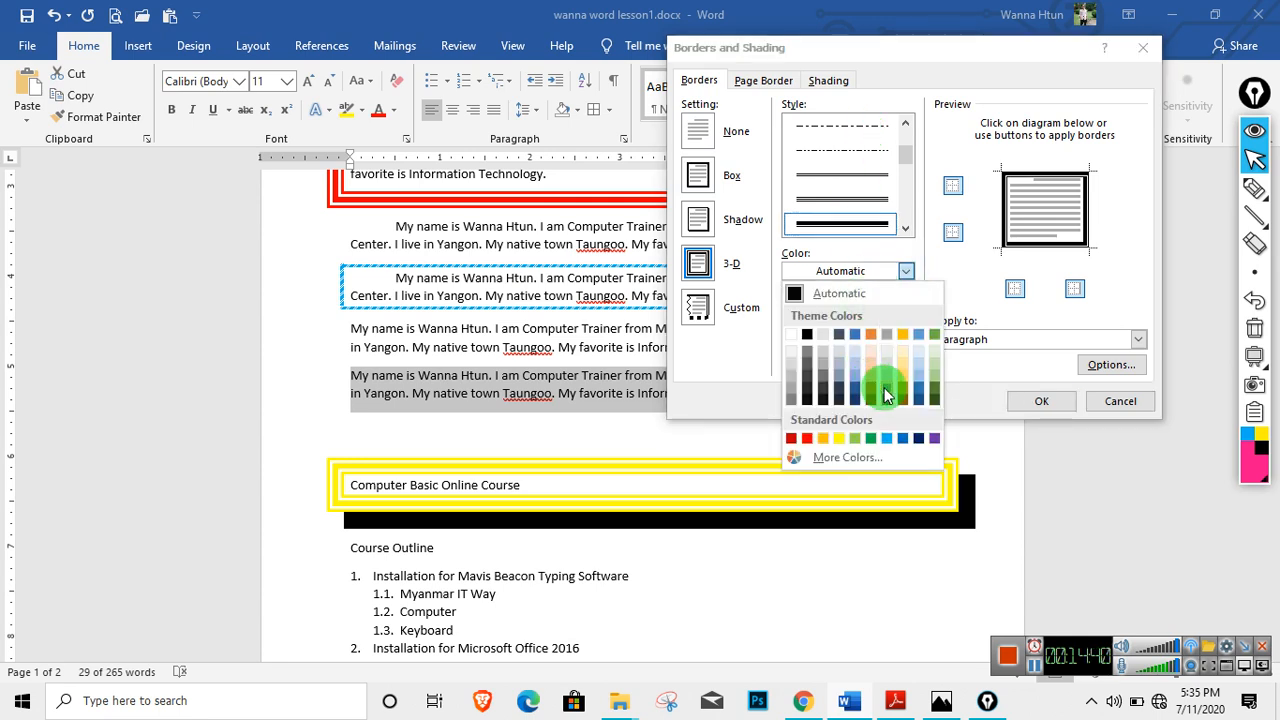
# Give the selected paragraph above "Computer Basic Online Course" a dark gold, 6 pt wide 3-D border.
pyautogui.click(900, 389)
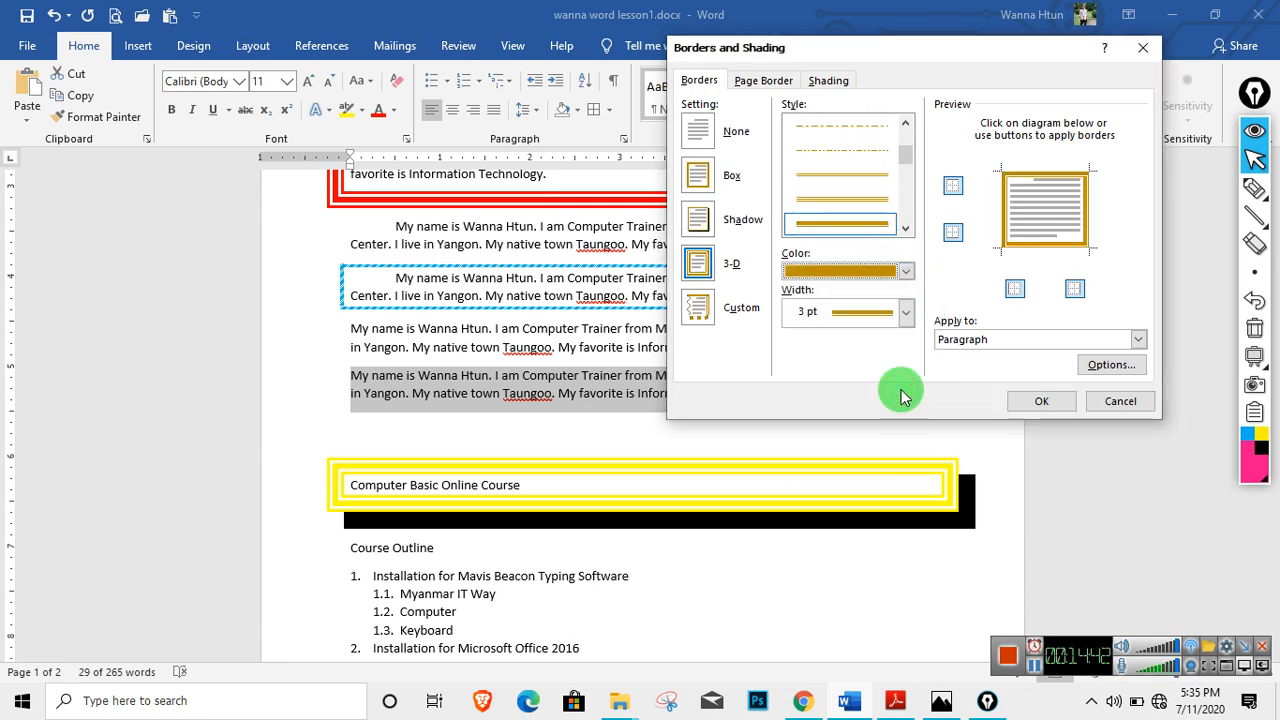
pyautogui.click(906, 313)
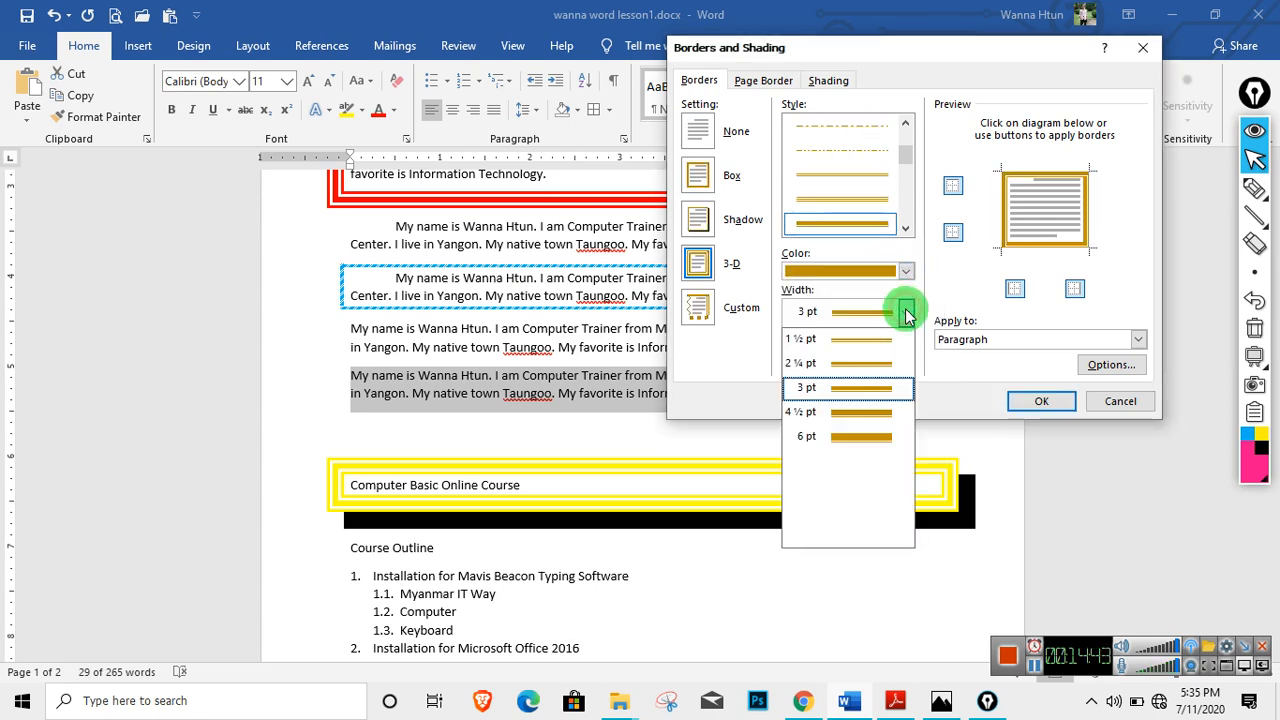
pyautogui.click(843, 440)
pyautogui.click(1052, 402)
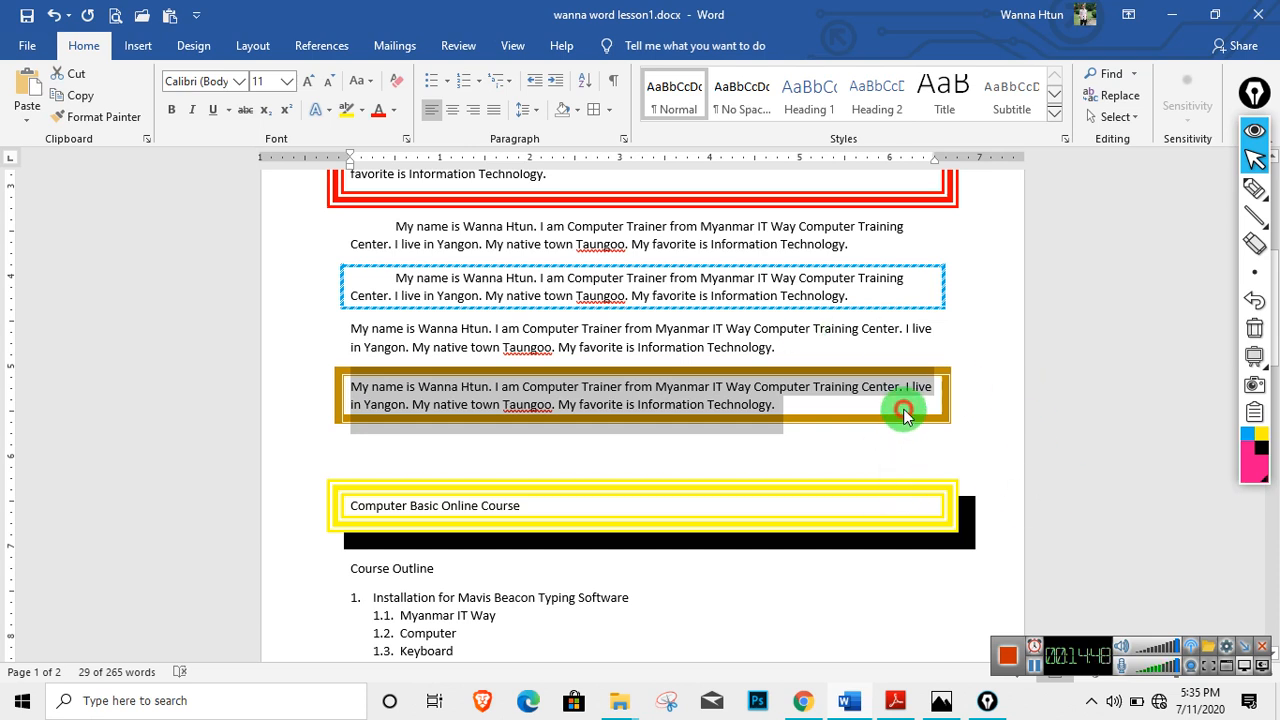
pyautogui.click(905, 405)
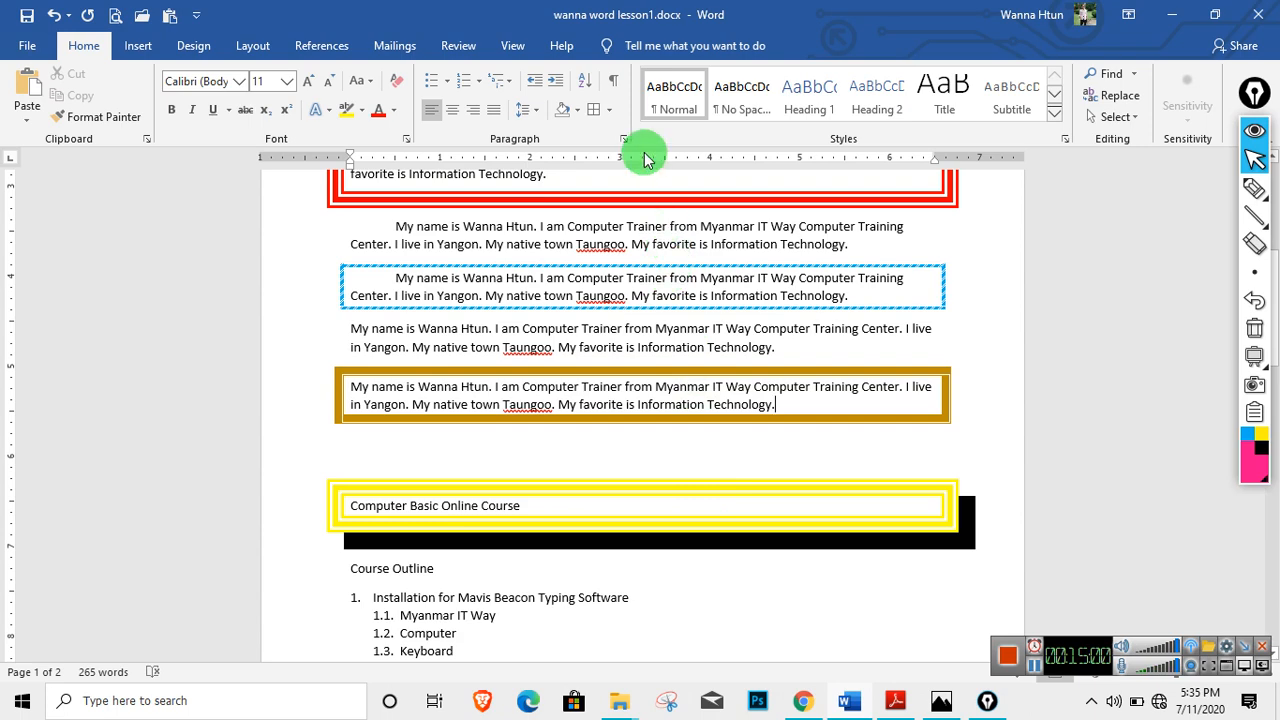
pyautogui.click(607, 110)
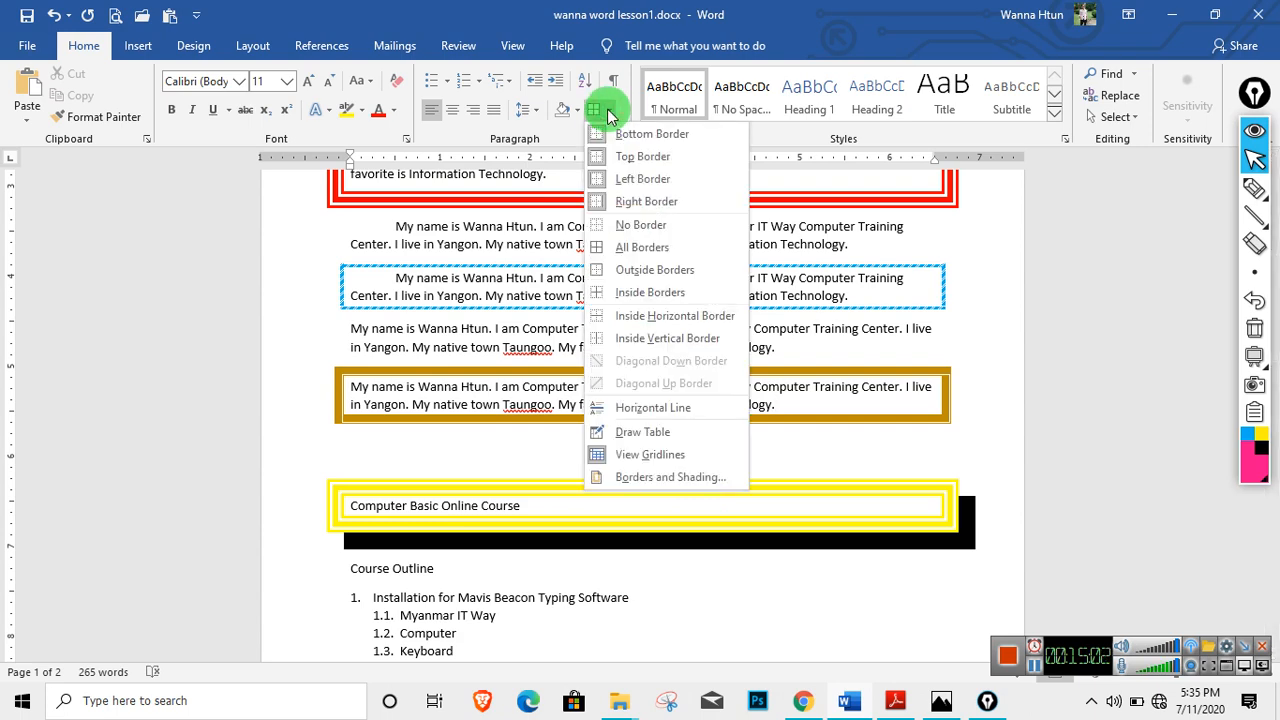
pyautogui.click(838, 360)
pyautogui.scroll(7, 833, 352)
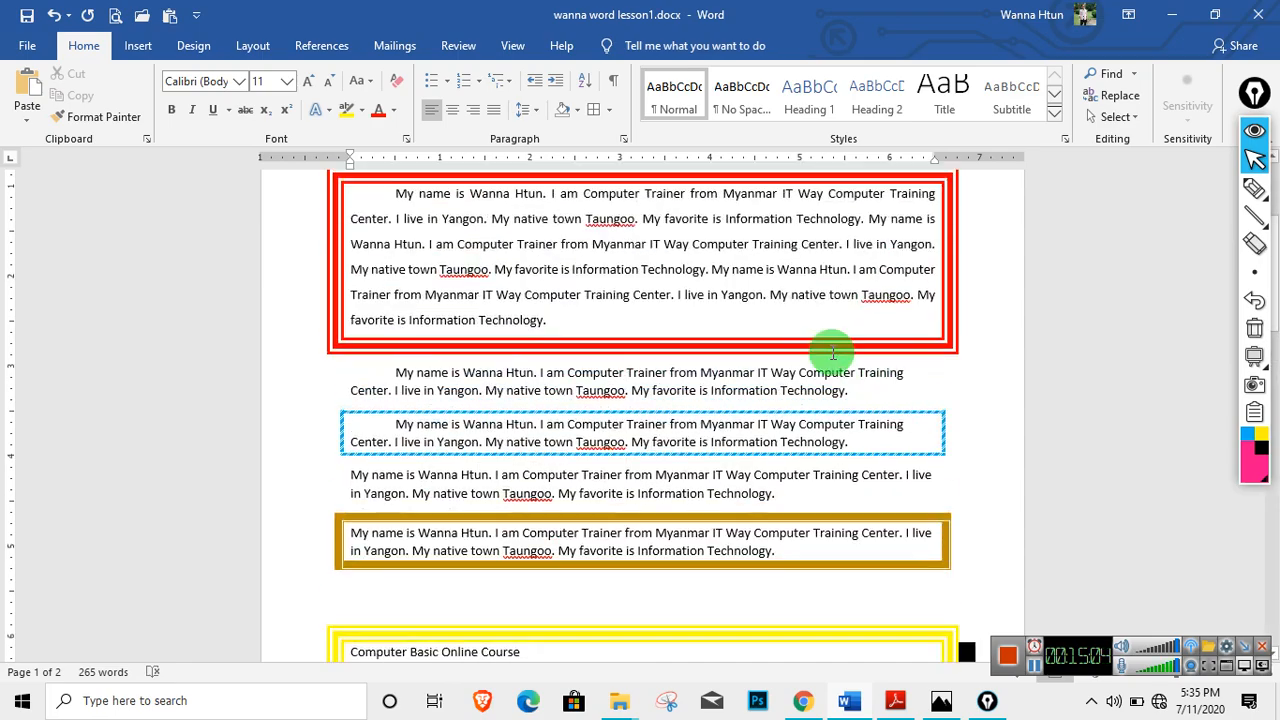
pyautogui.scroll(-13, 833, 352)
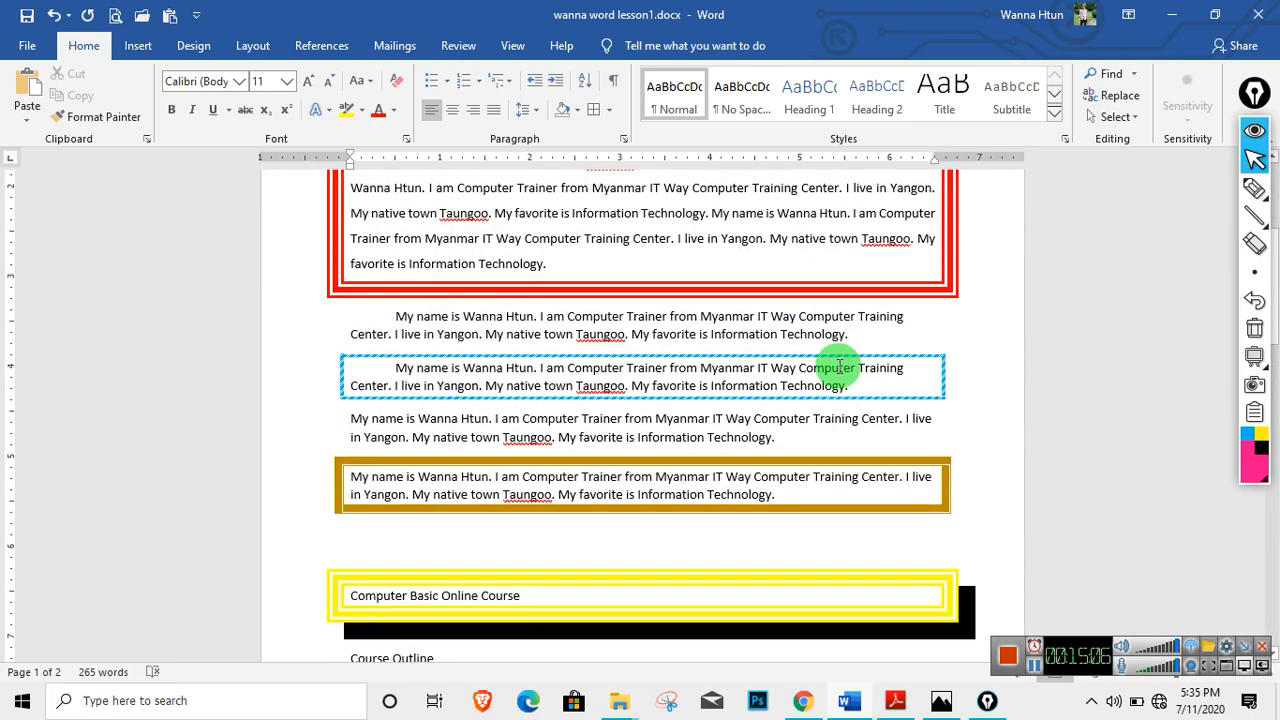
pyautogui.scroll(4, 844, 364)
pyautogui.scroll(9, 844, 364)
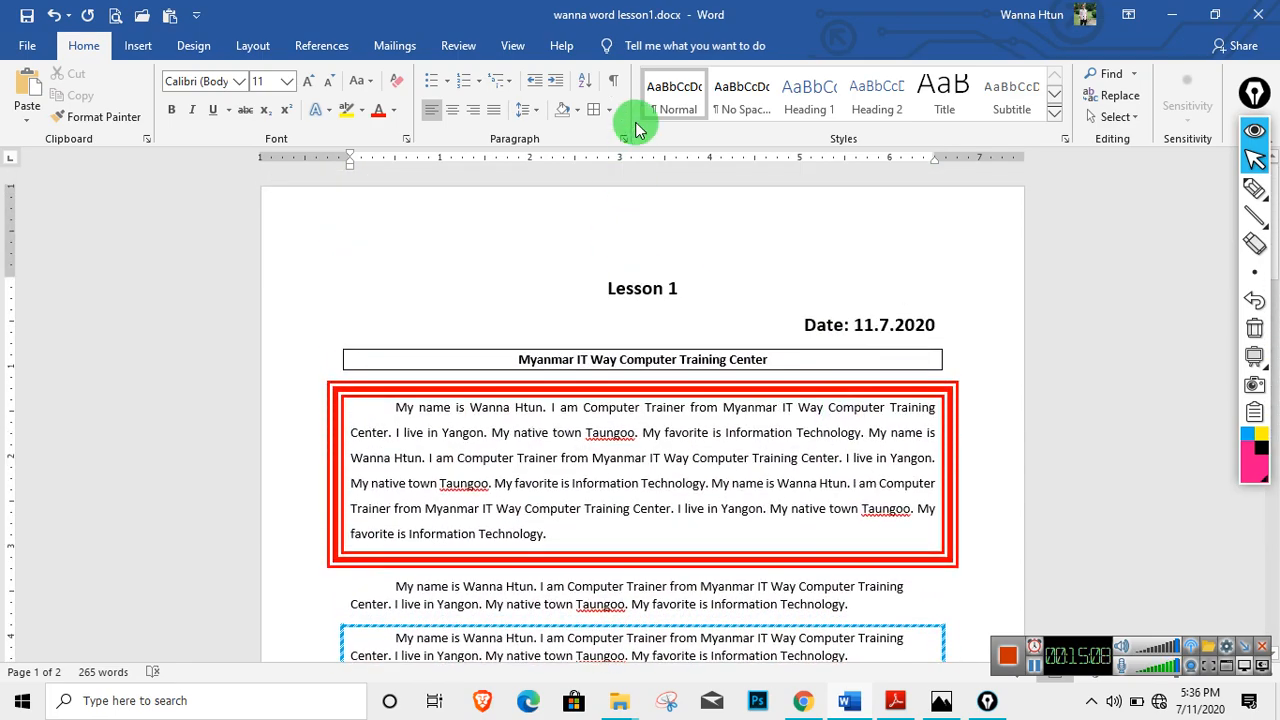
# Examine the paragraph border's apply-to choices in Borders and Shading and compare them with the page border settings.
pyautogui.click(607, 110)
pyautogui.click(686, 477)
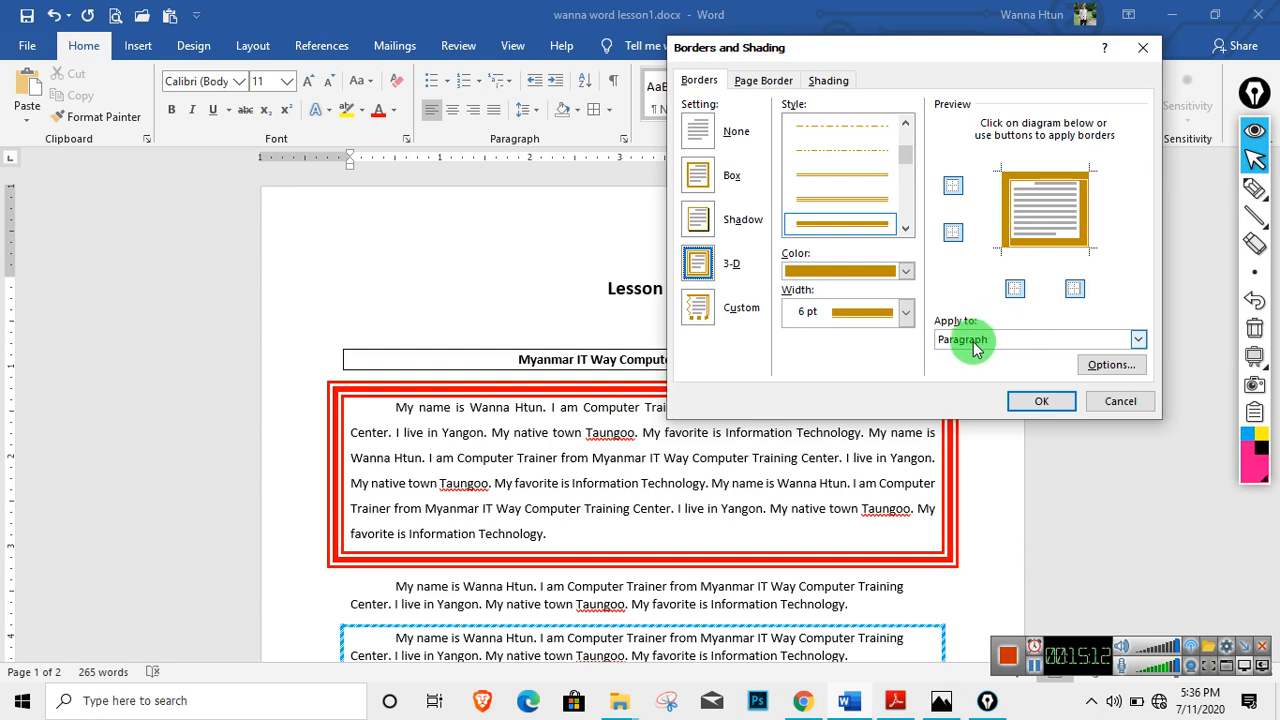
pyautogui.click(1056, 342)
pyautogui.click(1058, 343)
pyautogui.click(1059, 343)
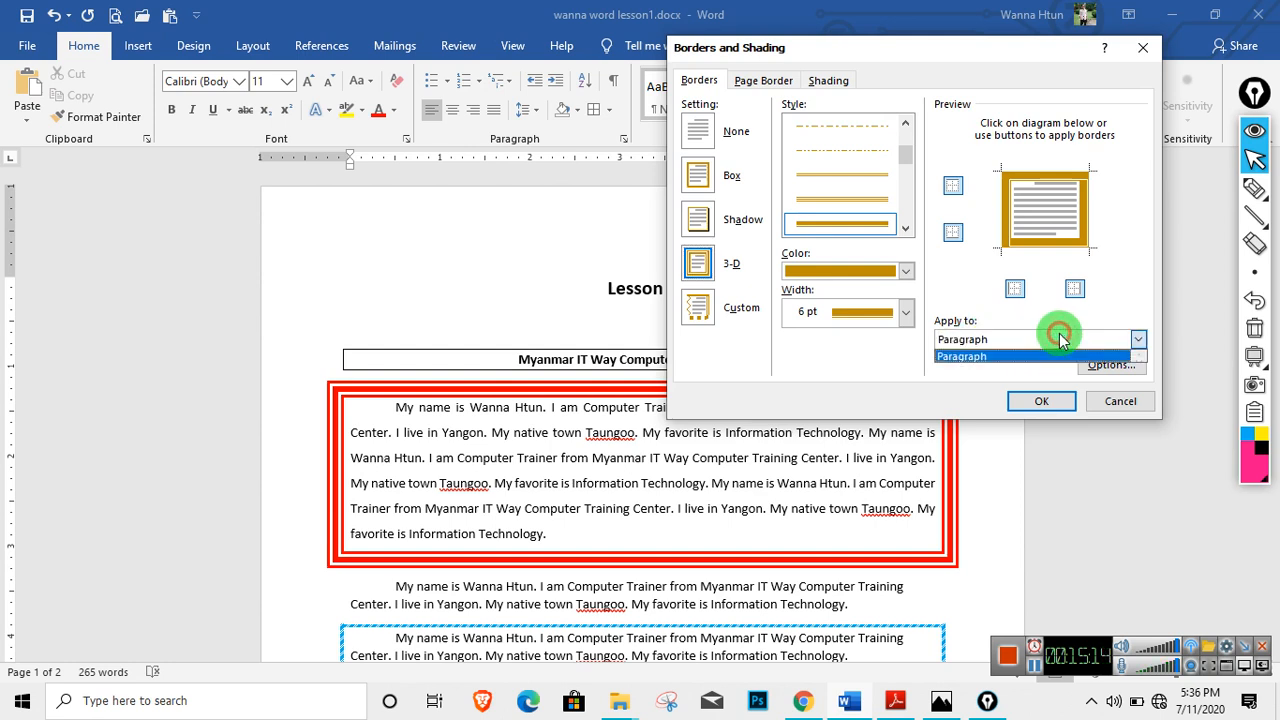
pyautogui.click(1060, 342)
pyautogui.click(1061, 341)
pyautogui.click(1061, 341)
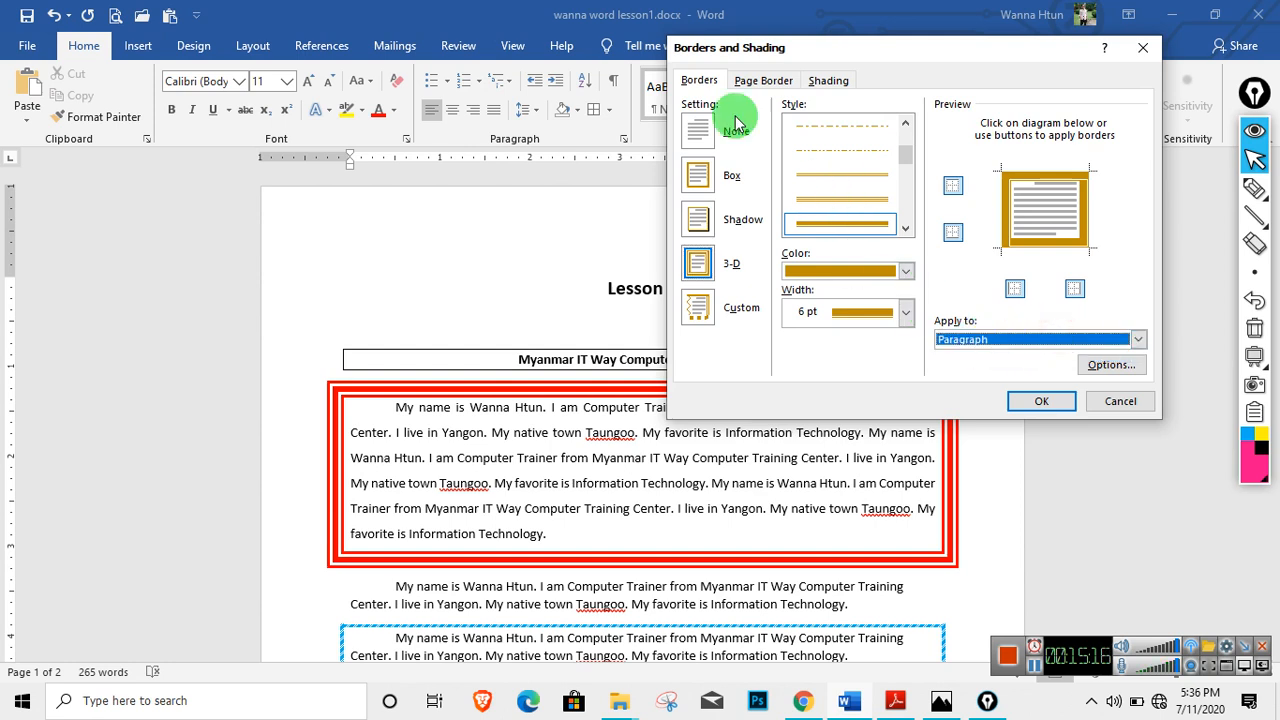
pyautogui.click(759, 84)
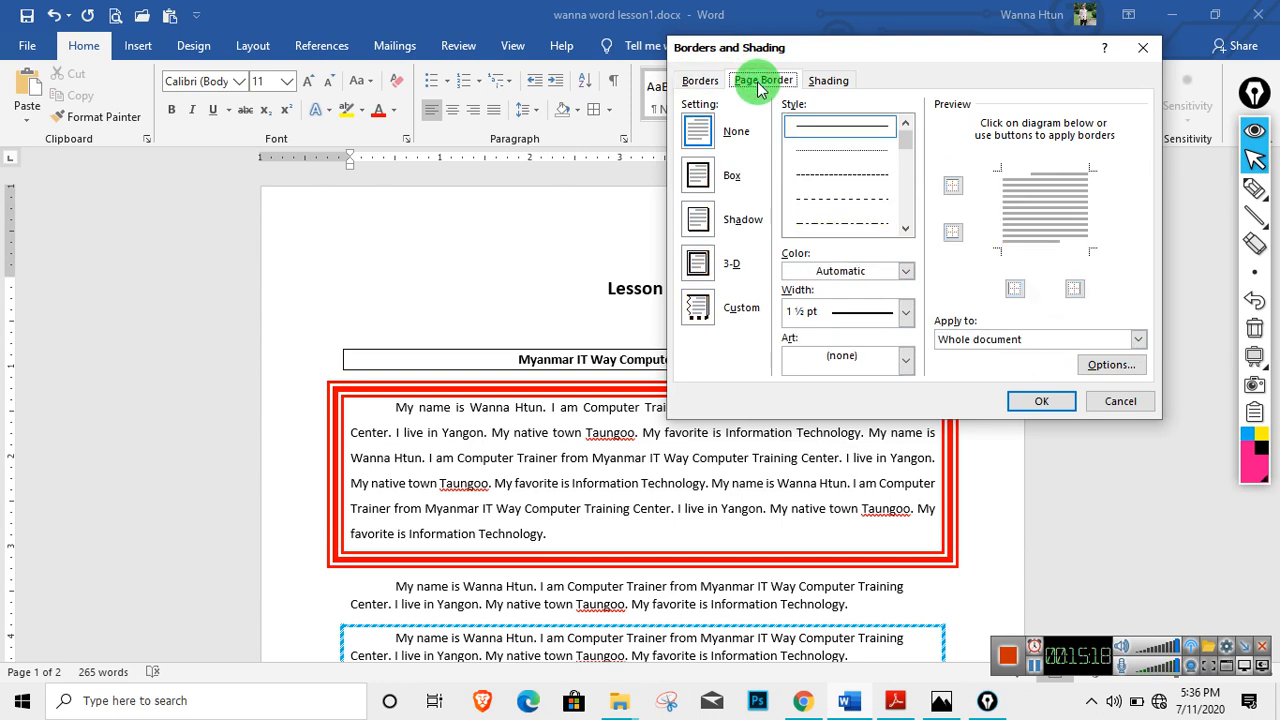
pyautogui.click(695, 80)
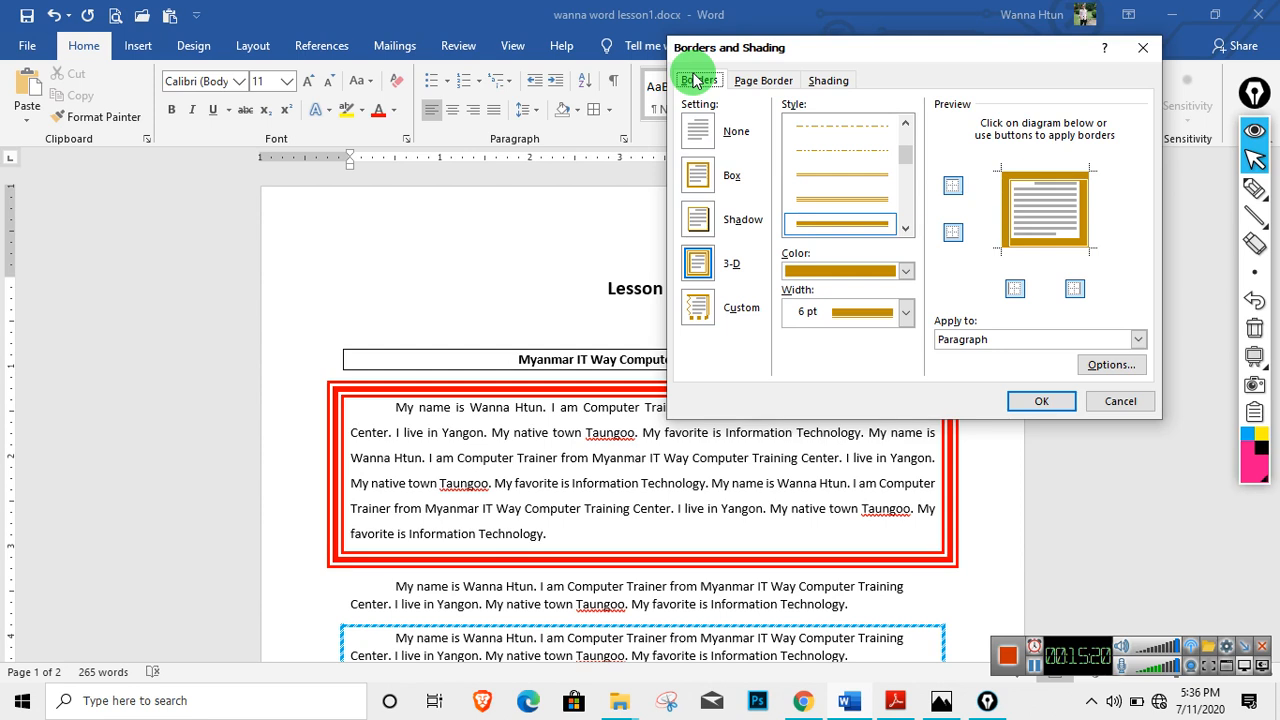
# Set up a Box page border with the thin-thick-thin triple line style.
pyautogui.click(759, 82)
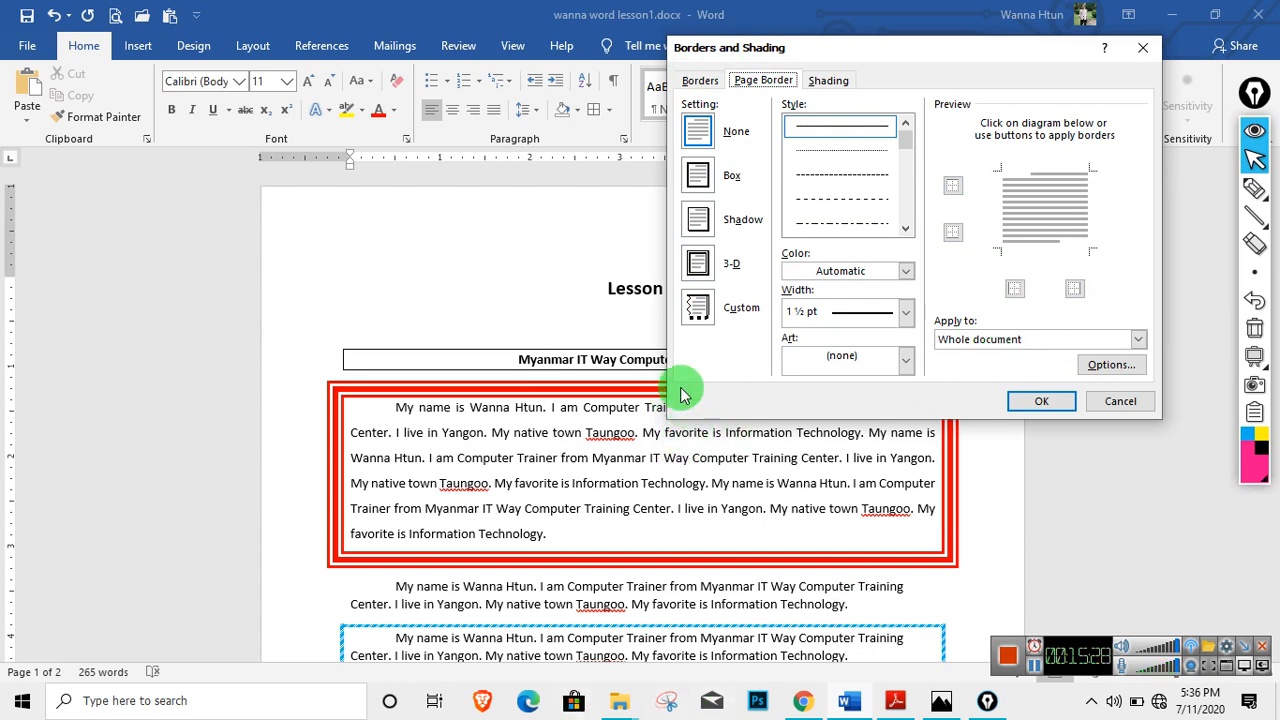
pyautogui.click(705, 175)
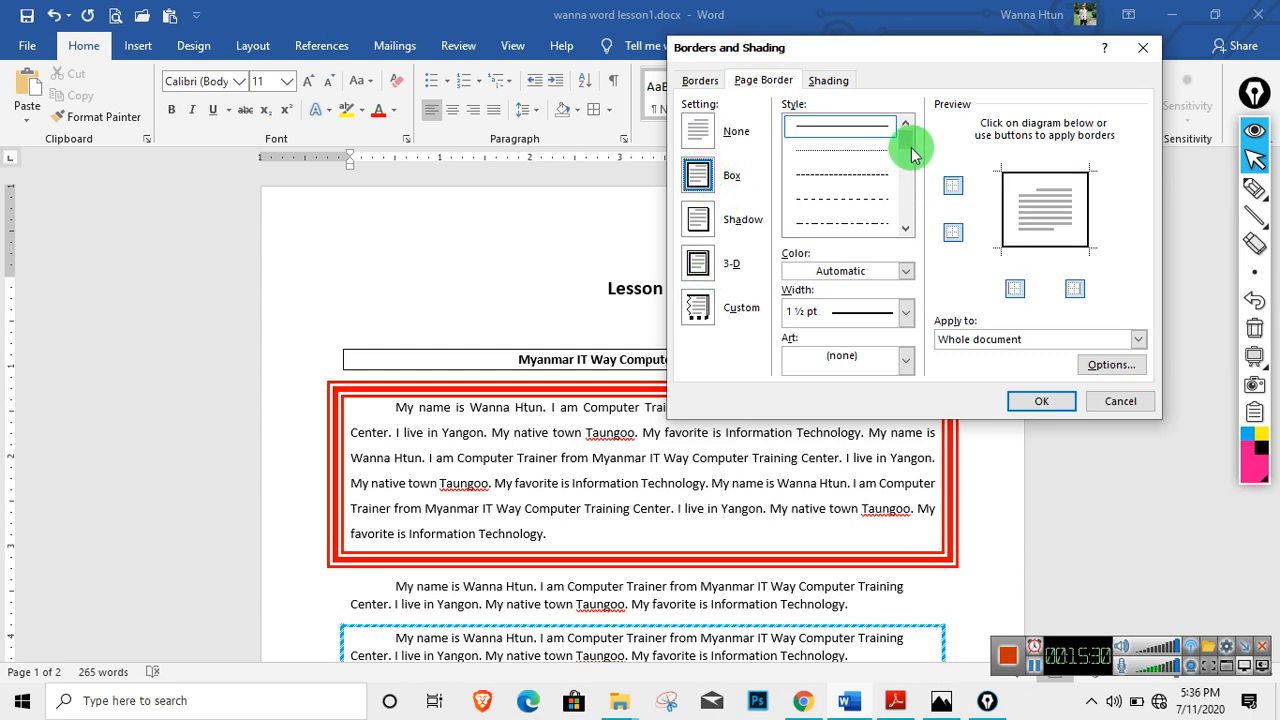
pyautogui.moveTo(910, 152); pyautogui.dragTo(912, 188)
pyautogui.click(838, 220)
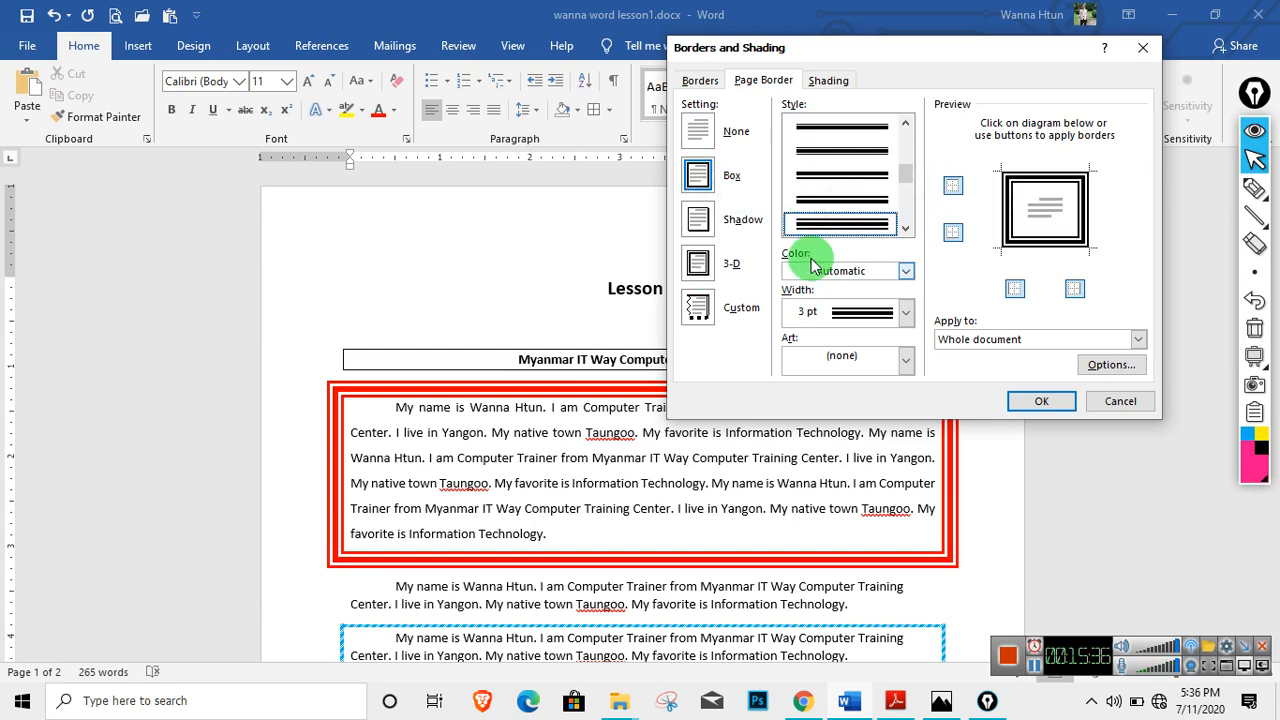
pyautogui.click(882, 178)
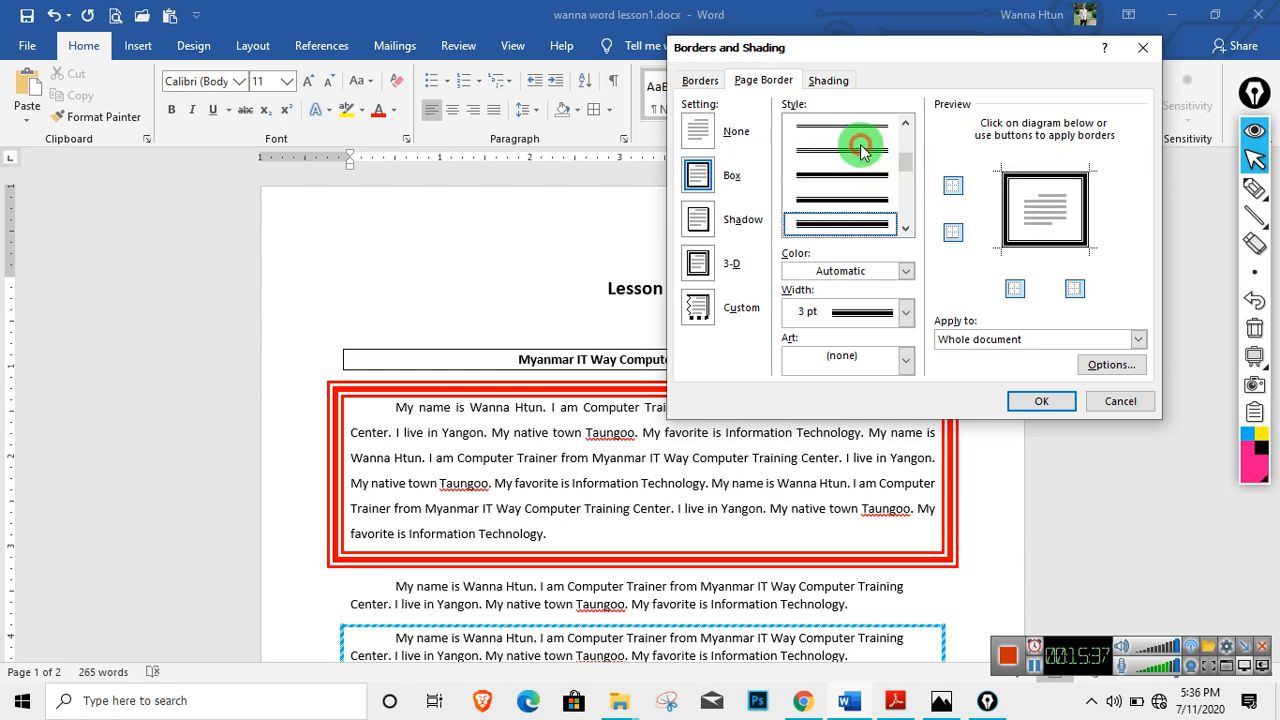
# Set the page border's width to 2 ¼ pt and its color to green, and apply it to the whole document.
pyautogui.click(910, 313)
pyautogui.click(876, 365)
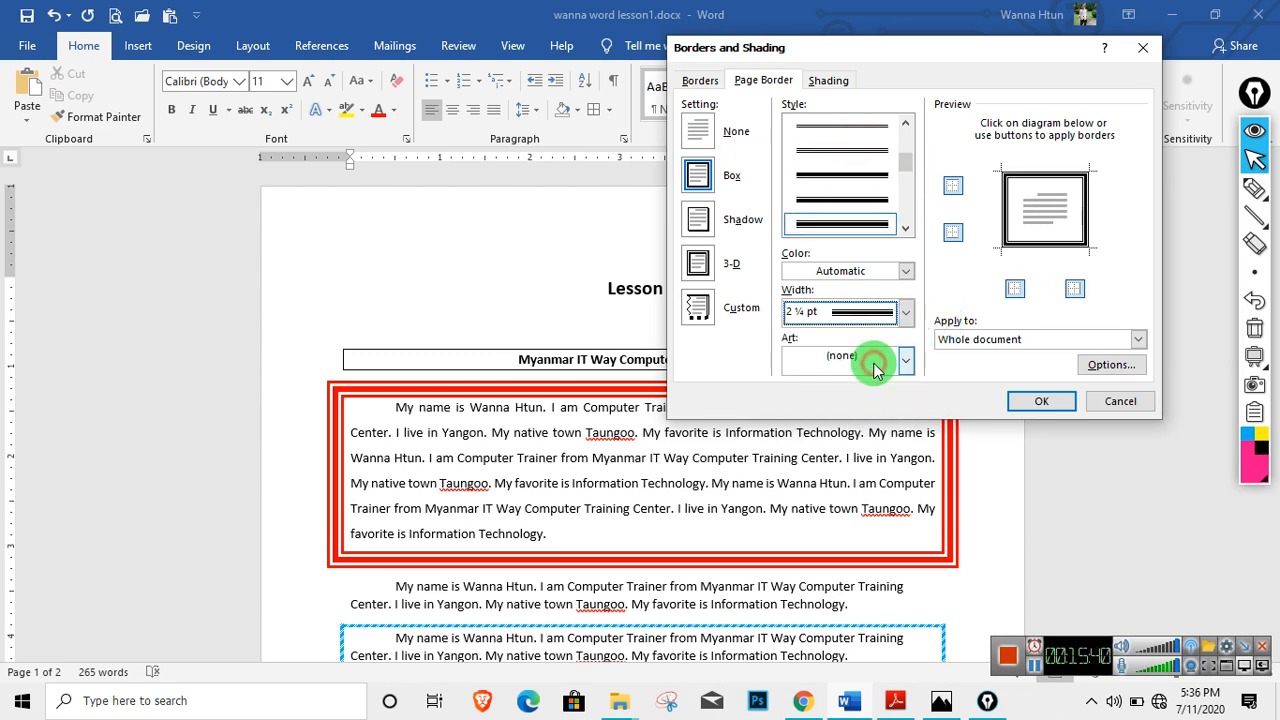
pyautogui.click(905, 271)
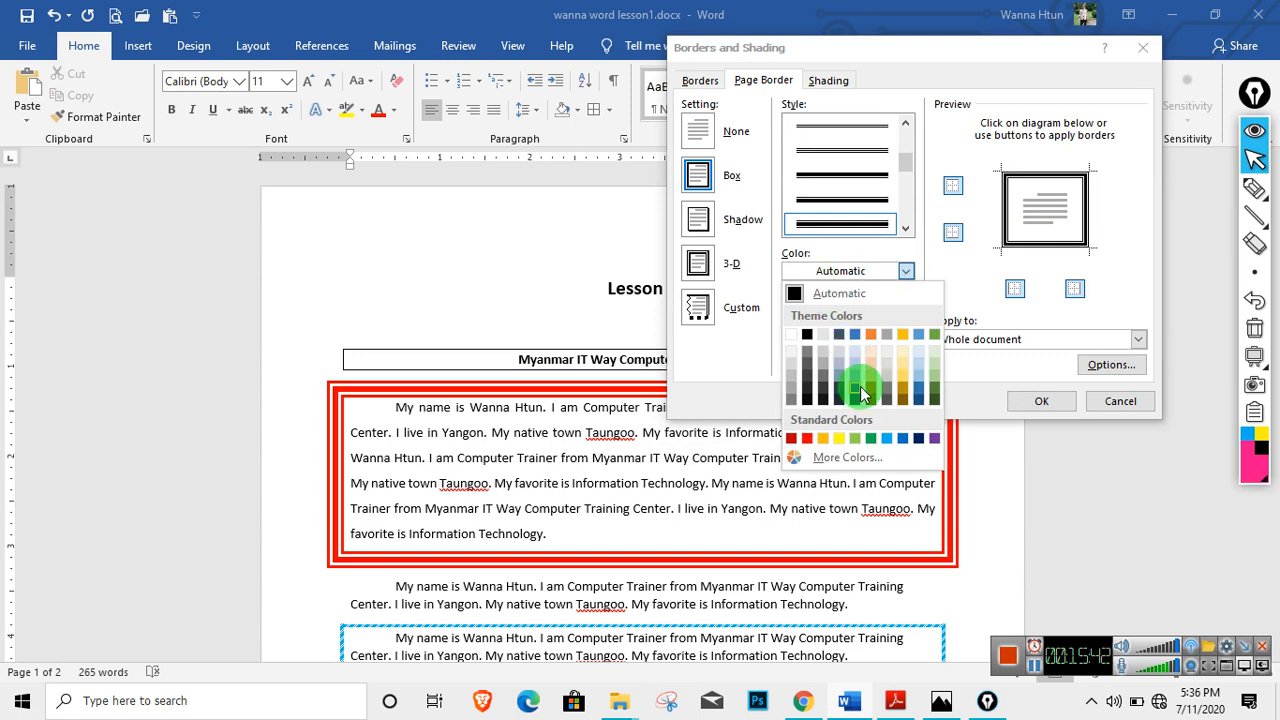
pyautogui.click(869, 439)
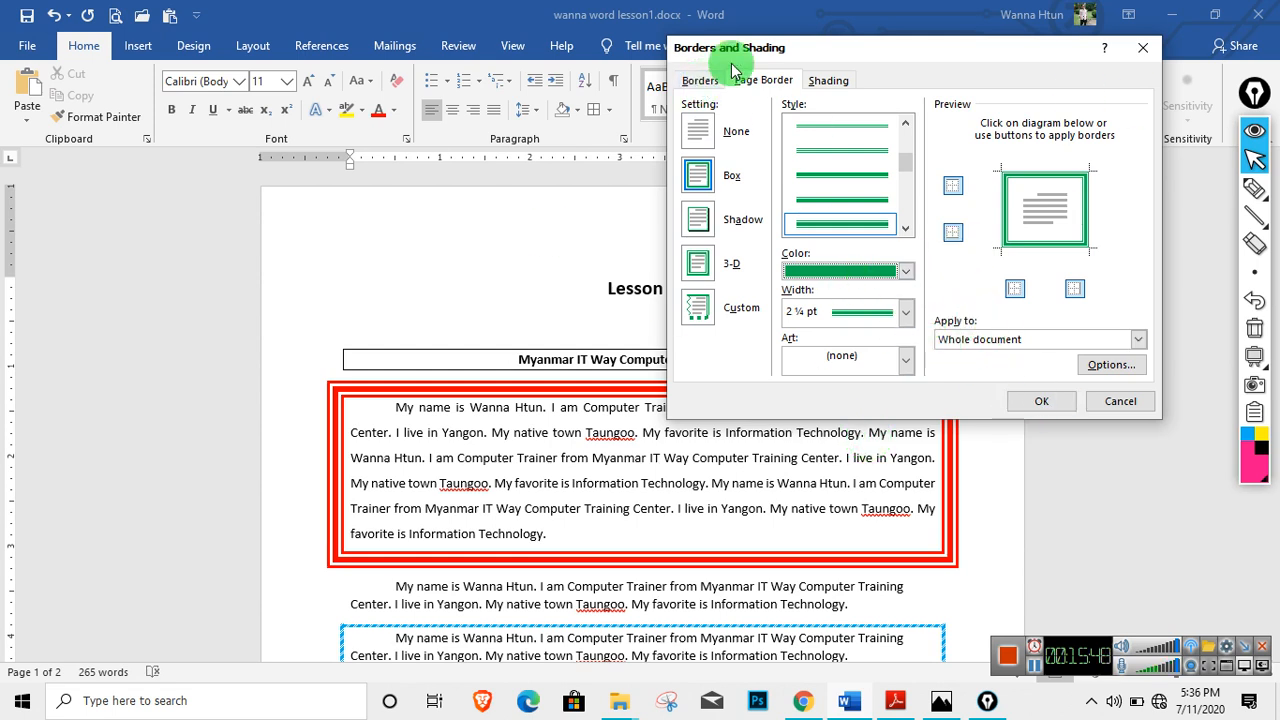
pyautogui.click(1137, 338)
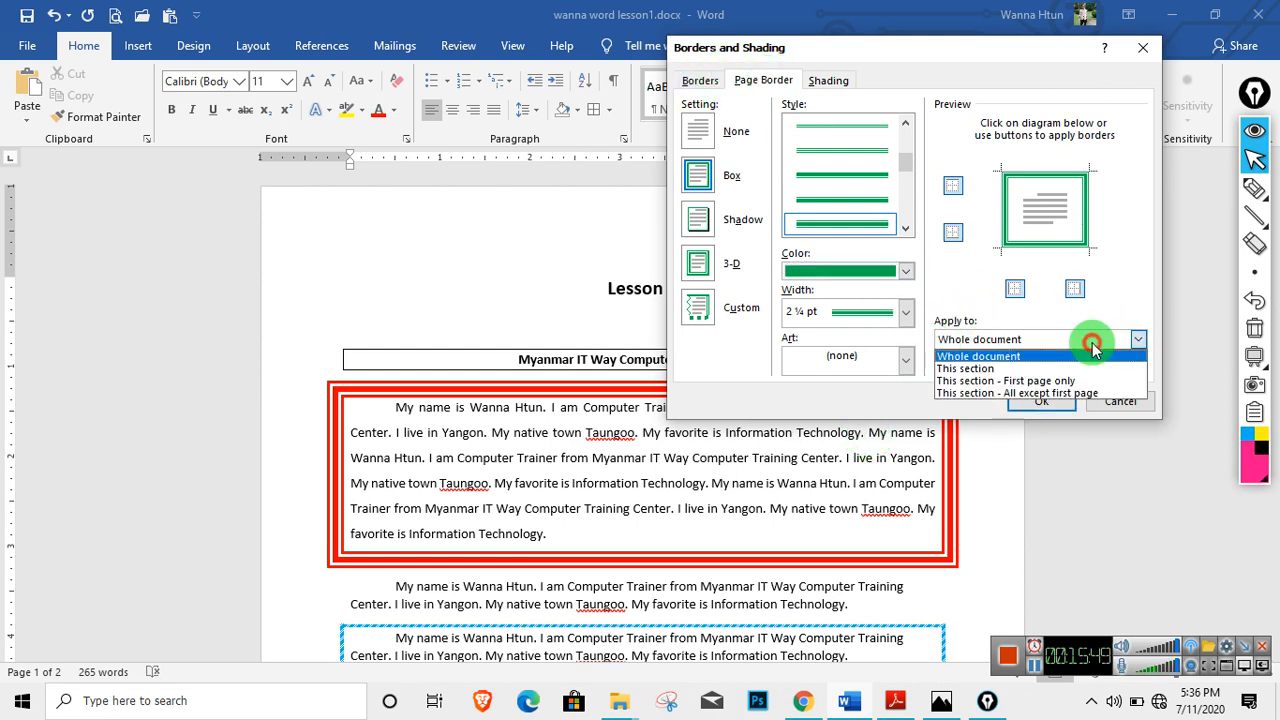
pyautogui.click(1041, 344)
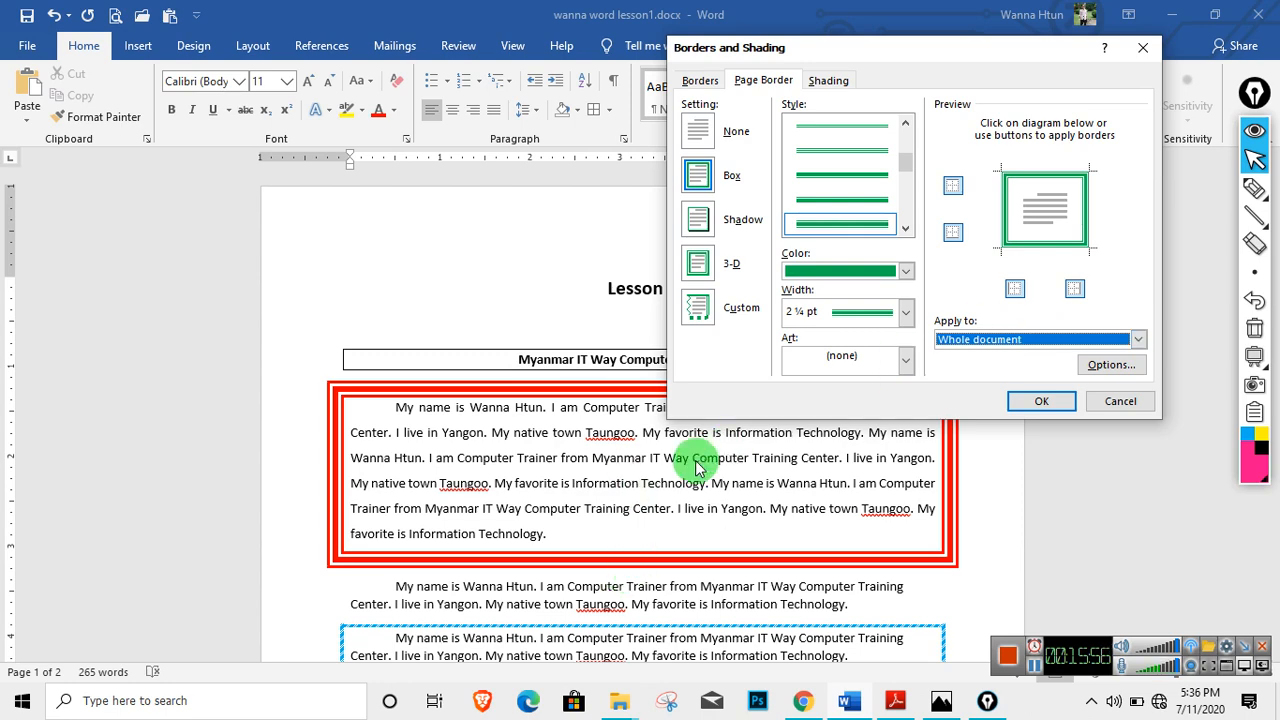
pyautogui.click(1043, 401)
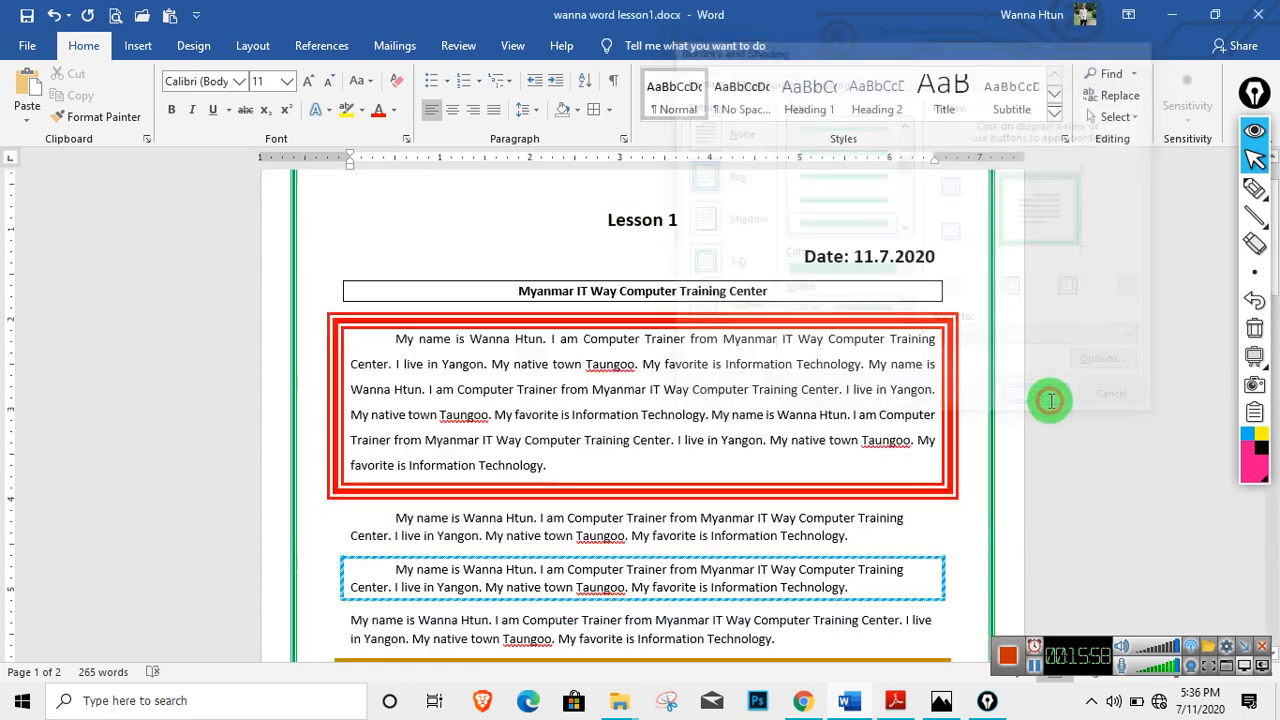
# Add blank lines below "How to Select Microsoft Word" until a third page starts, and check the border on every page.
pyautogui.scroll(-15, 700, 390)
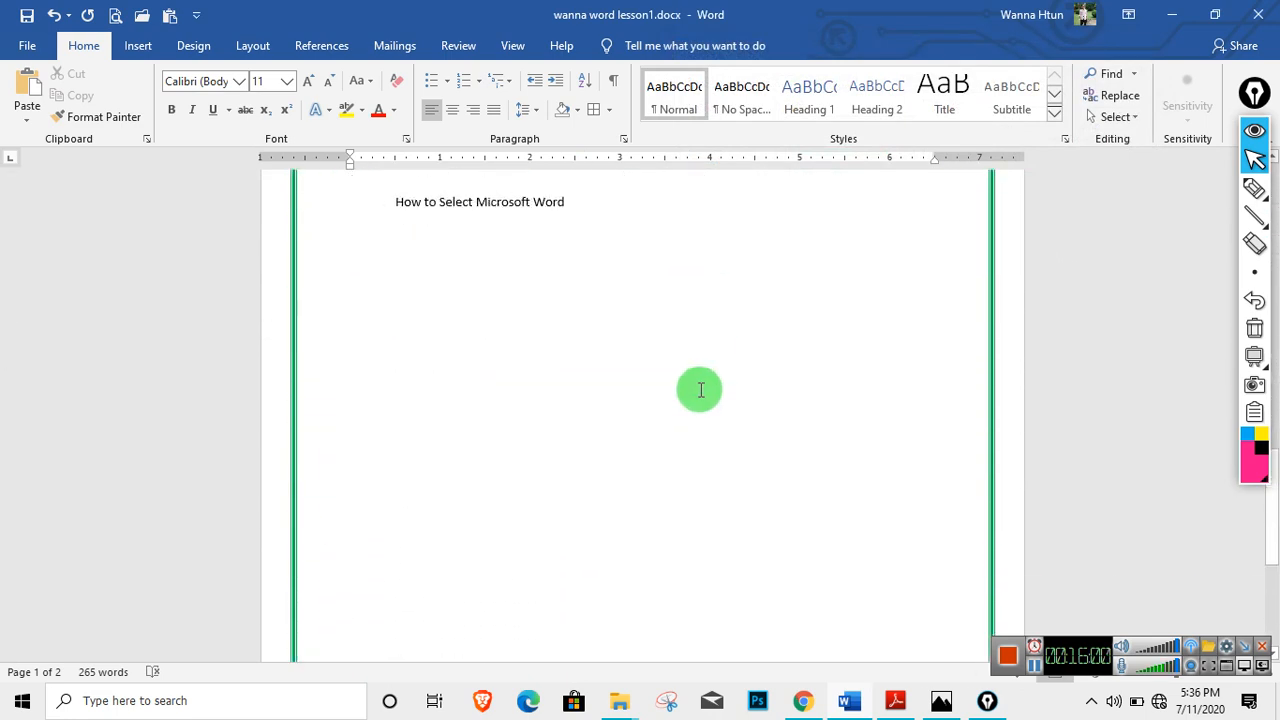
pyautogui.scroll(-10, 701, 390)
pyautogui.click(705, 420)
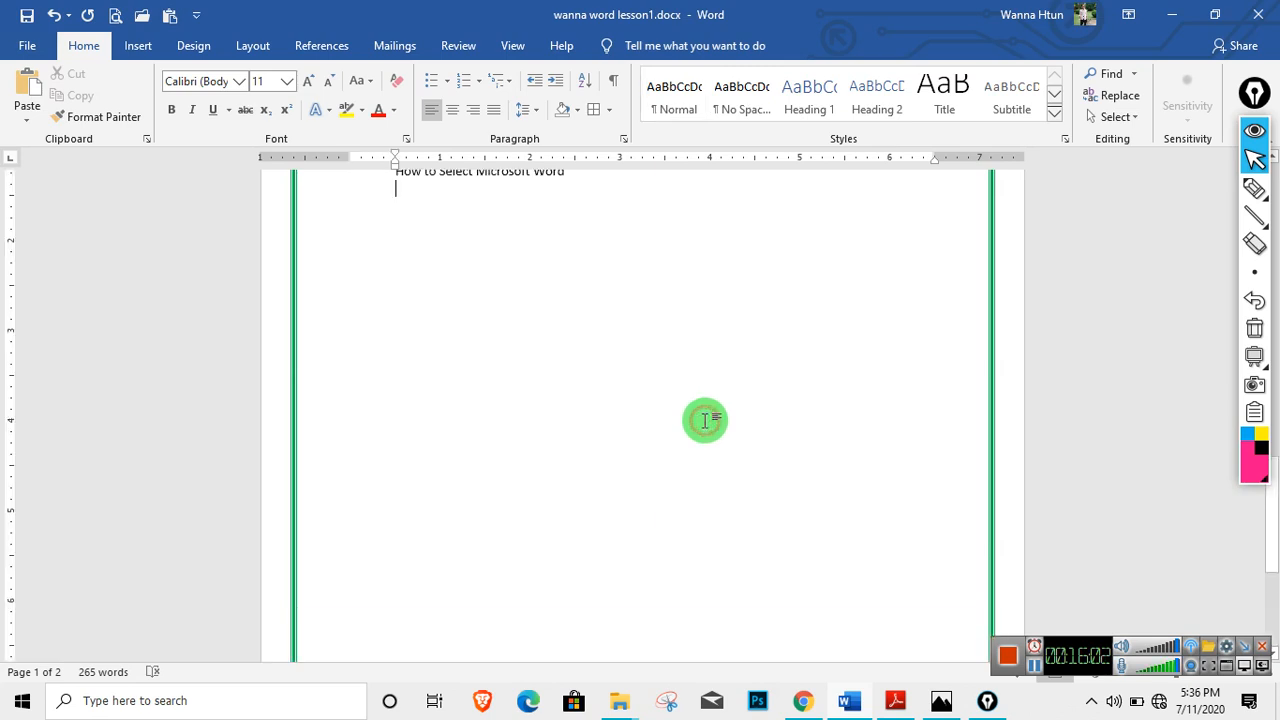
pyautogui.press('Return')
pyautogui.press('Return')
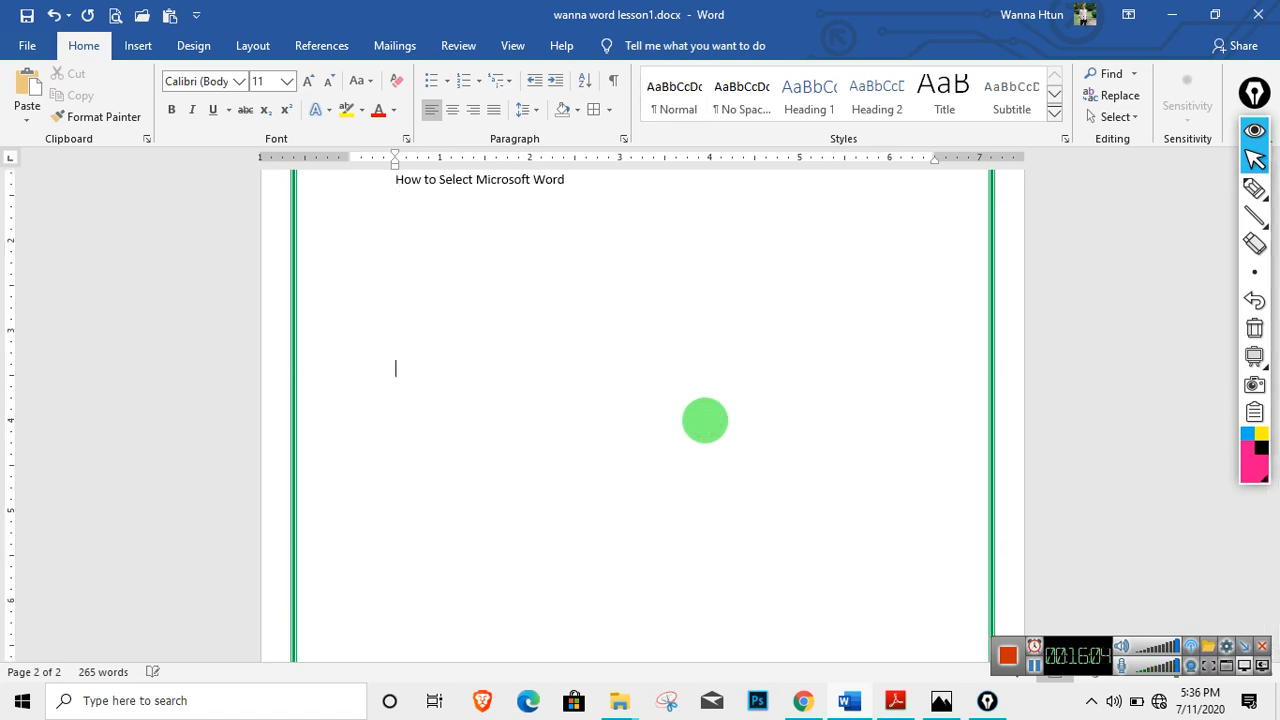
pyautogui.press('Return')
pyautogui.press('Return')
pyautogui.press('Return')
pyautogui.press('Return')
pyautogui.press('Return')
pyautogui.press('Return')
pyautogui.press('Return')
pyautogui.press('Return')
pyautogui.press('Return')
pyautogui.press('Return')
pyautogui.press('Return')
pyautogui.press('Return')
pyautogui.press('Return')
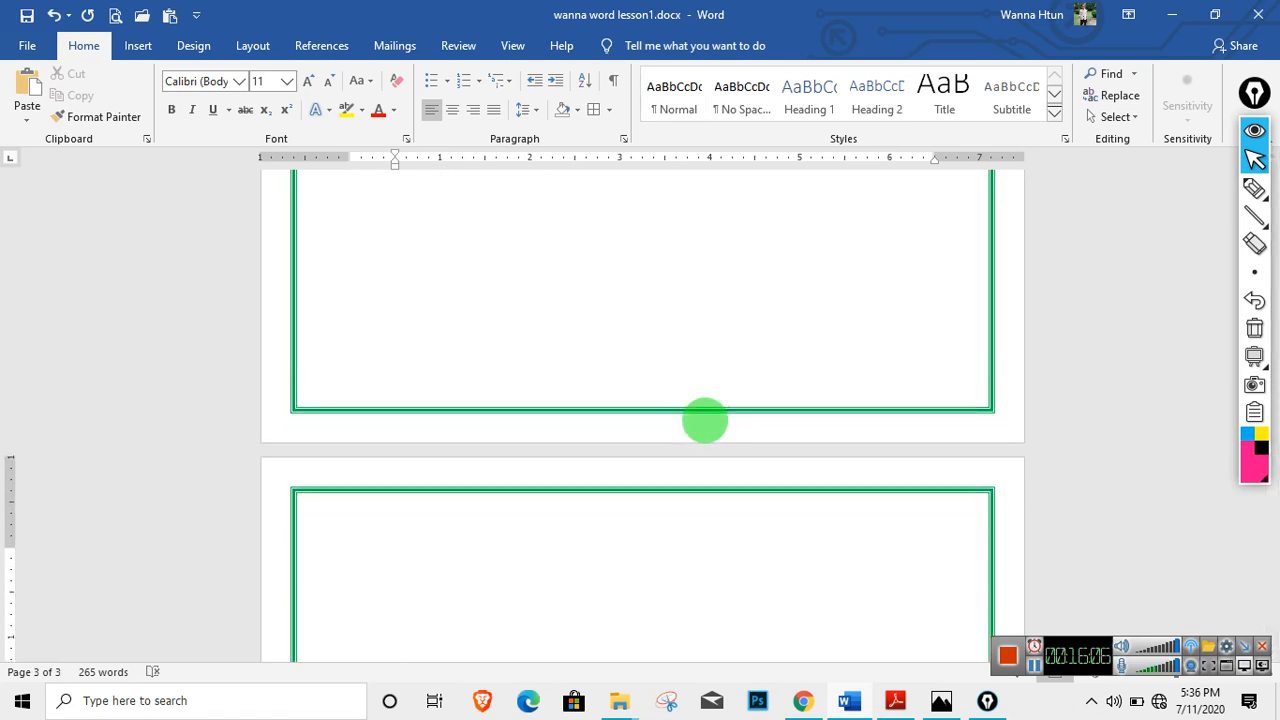
pyautogui.scroll(-7, 809, 423)
pyautogui.scroll(12, 812, 424)
pyautogui.scroll(15, 817, 424)
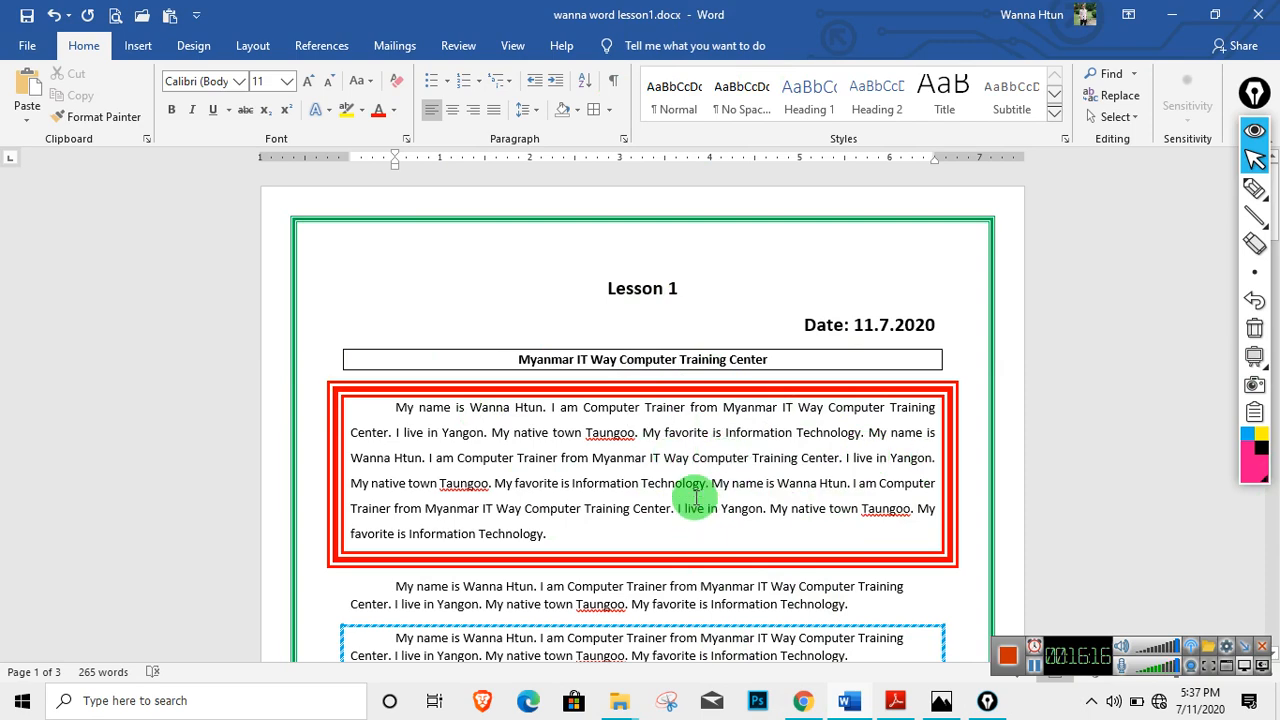
# Preview the Box, Shadow and 3-D paragraph border settings in Borders and Shading and compare them with the page border options.
pyautogui.click(610, 111)
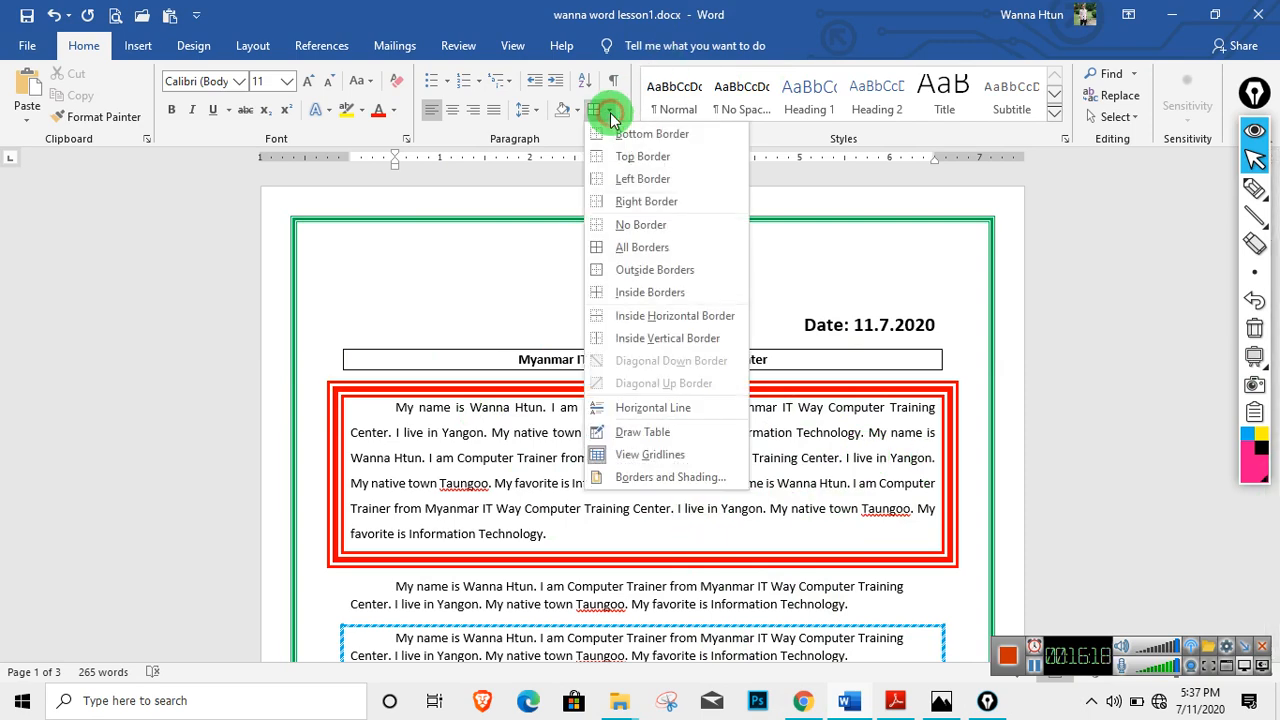
pyautogui.click(655, 478)
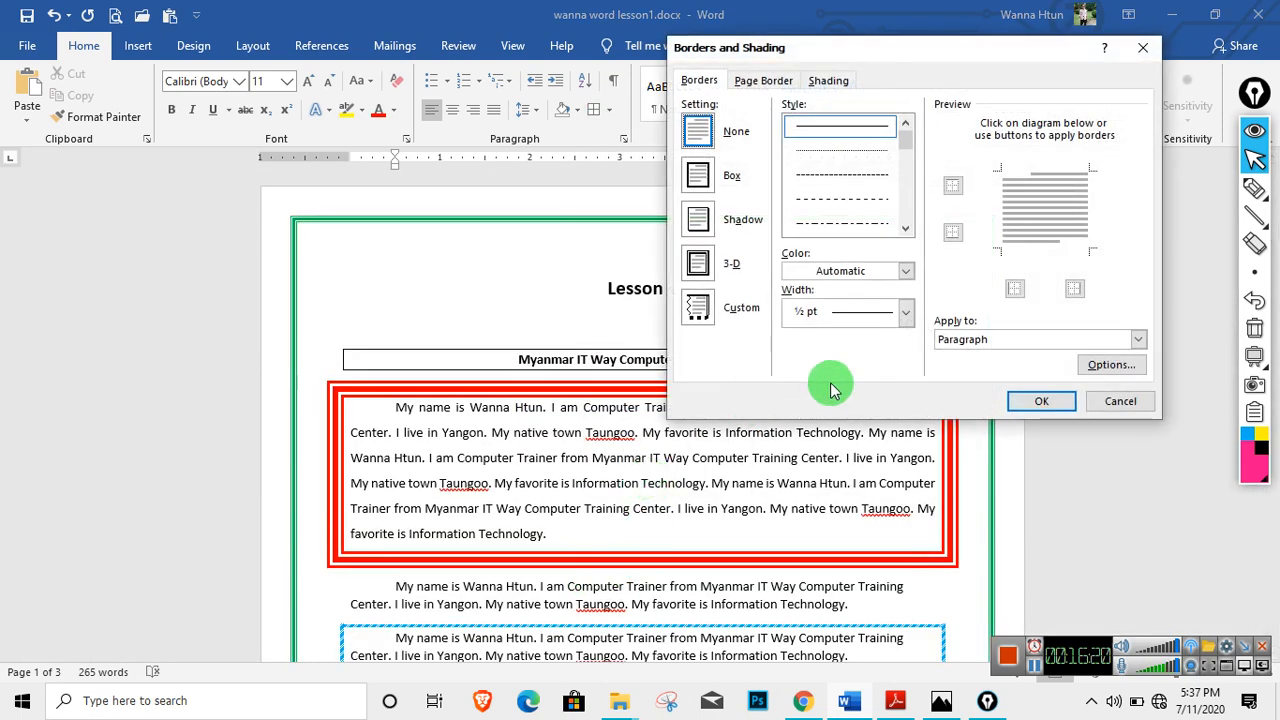
pyautogui.click(700, 175)
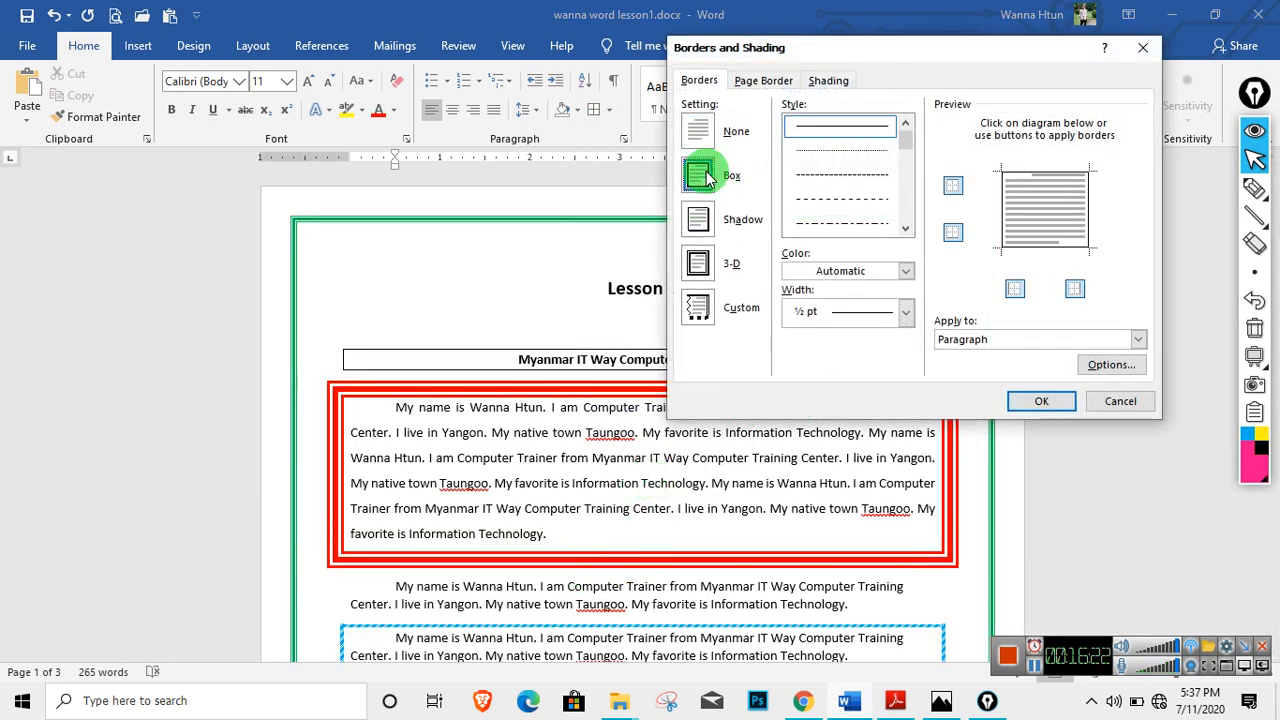
pyautogui.click(697, 217)
pyautogui.click(697, 263)
pyautogui.click(697, 215)
pyautogui.click(753, 90)
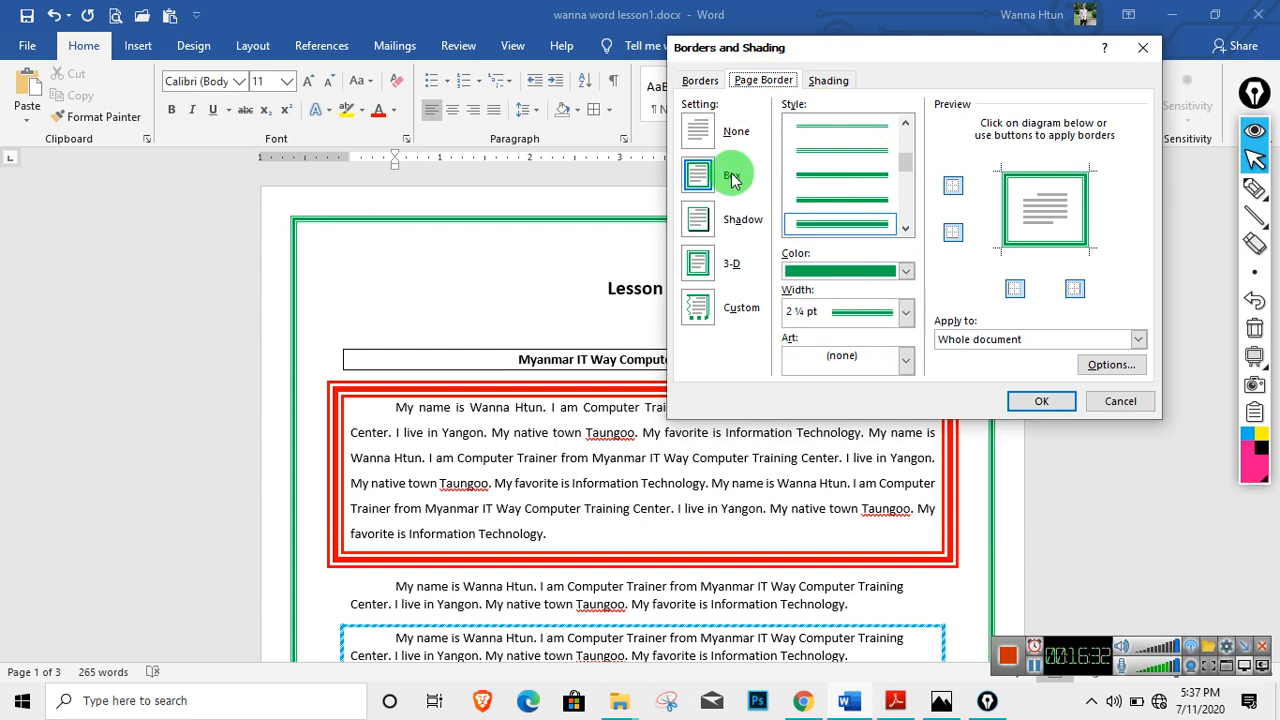
pyautogui.click(700, 79)
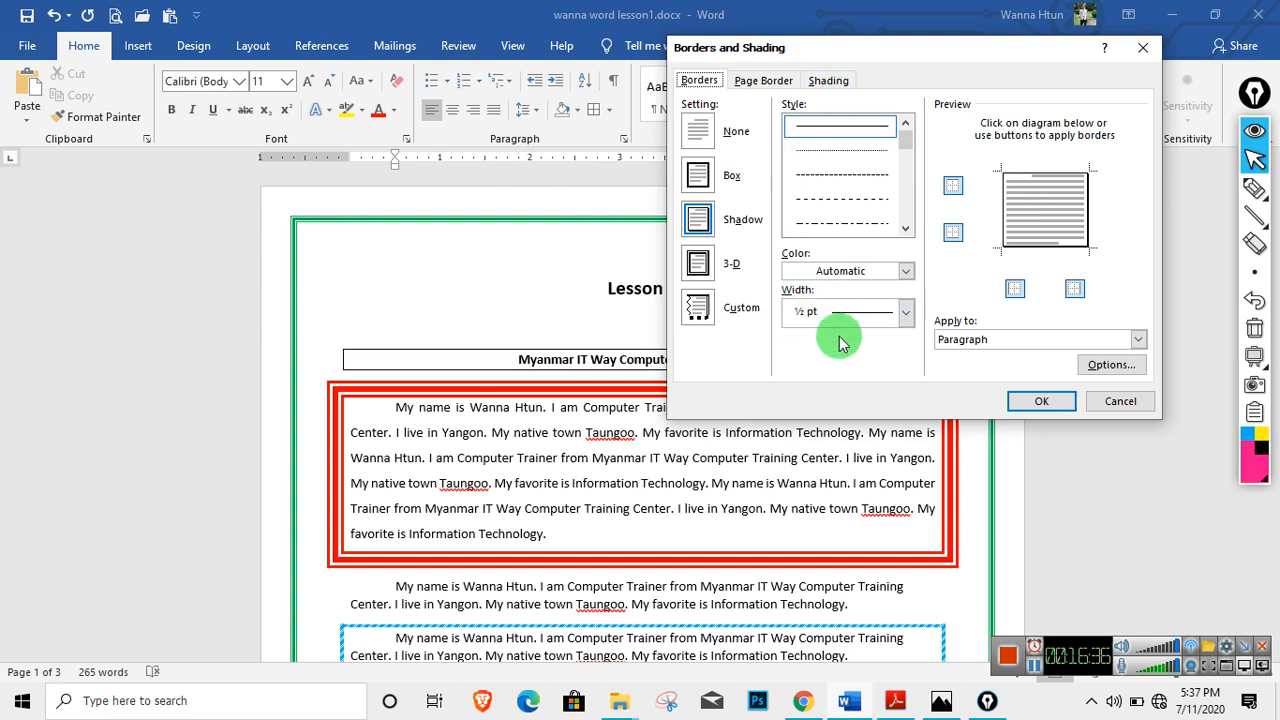
# Apply the red heart art page border to the whole document and check it on all pages.
pyautogui.click(755, 81)
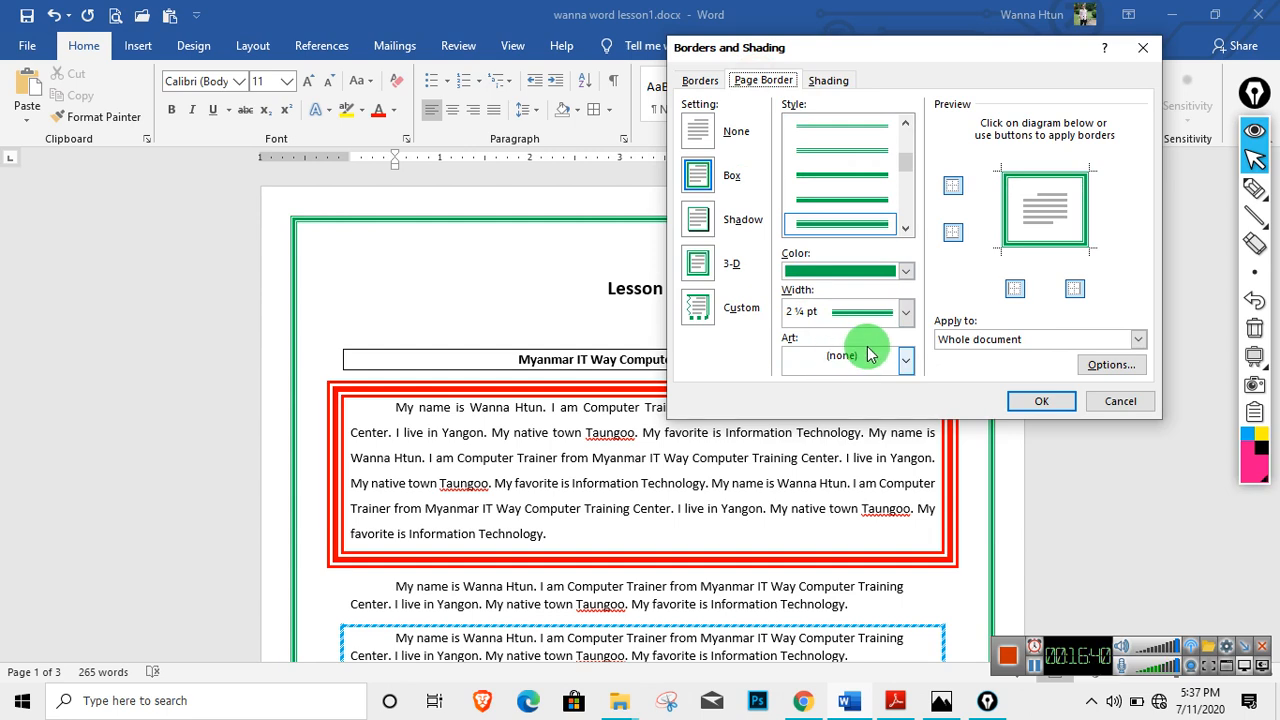
pyautogui.click(904, 361)
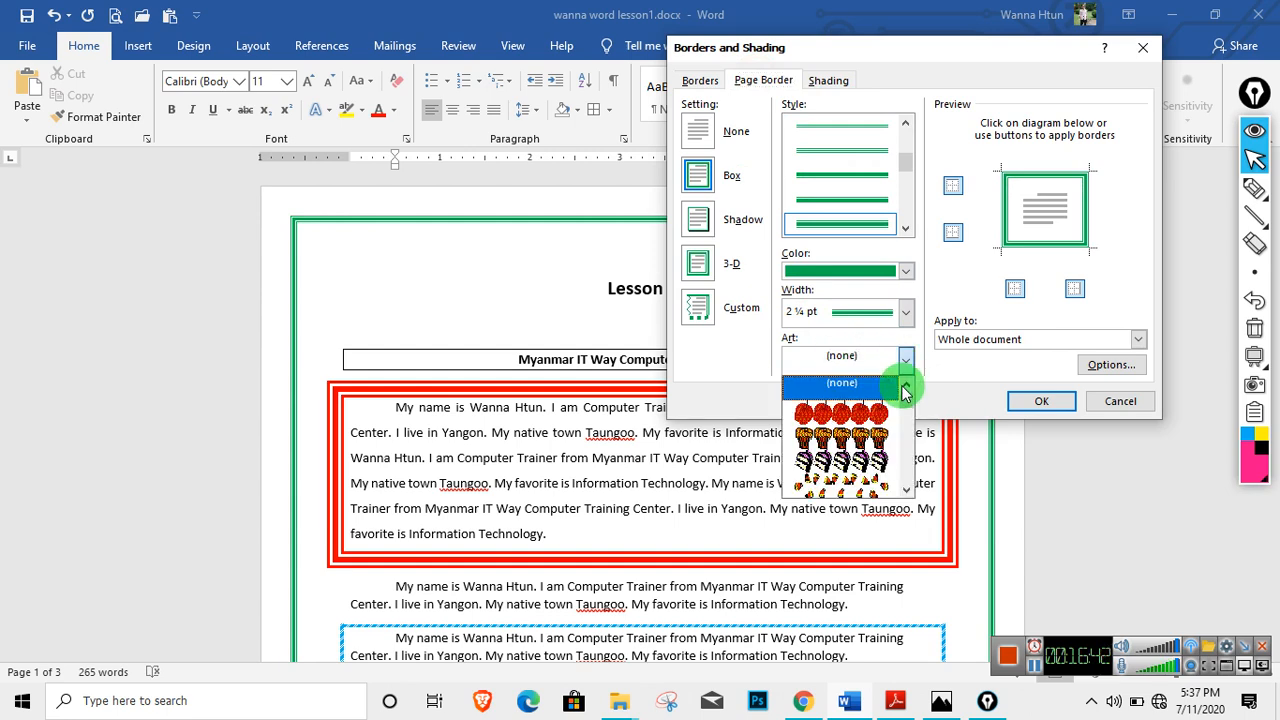
pyautogui.moveTo(910, 404)
pyautogui.mouseDown()
pyautogui.moveTo(915, 483)
pyautogui.moveTo(910, 420)
pyautogui.moveTo(922, 415)
pyautogui.mouseUp()
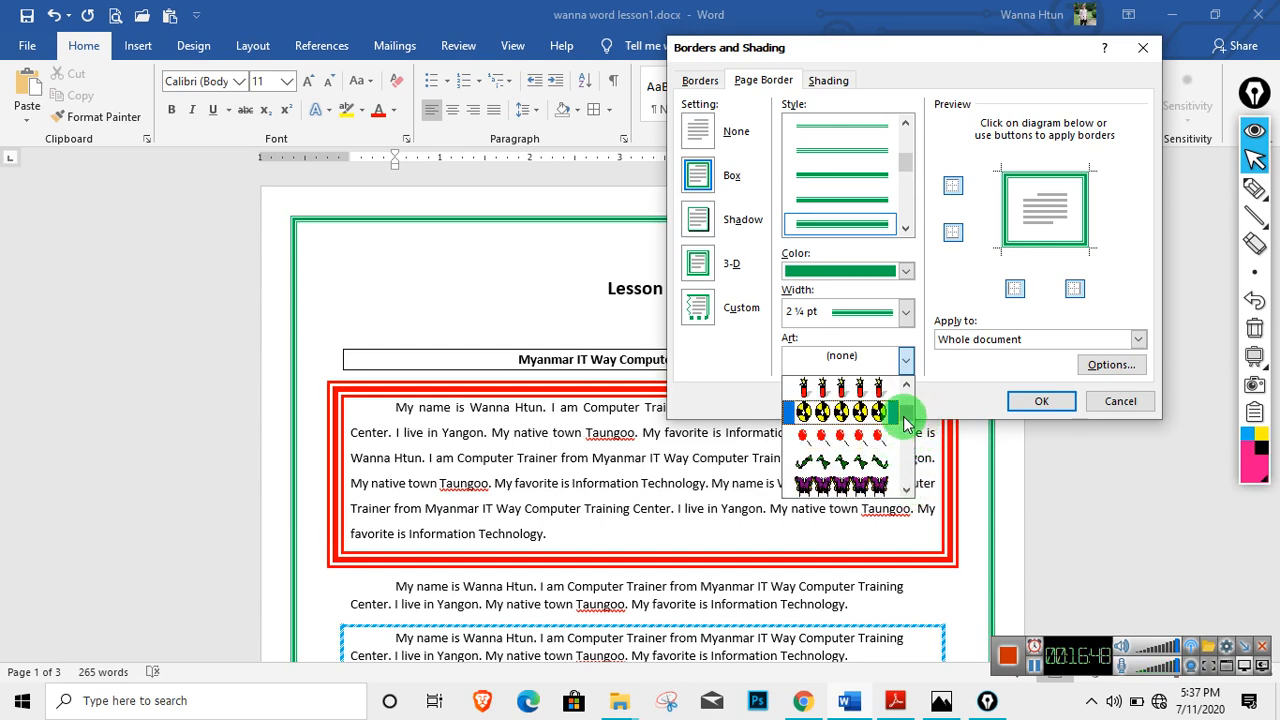
pyautogui.moveTo(905, 423); pyautogui.dragTo(912, 410)
pyautogui.click(872, 459)
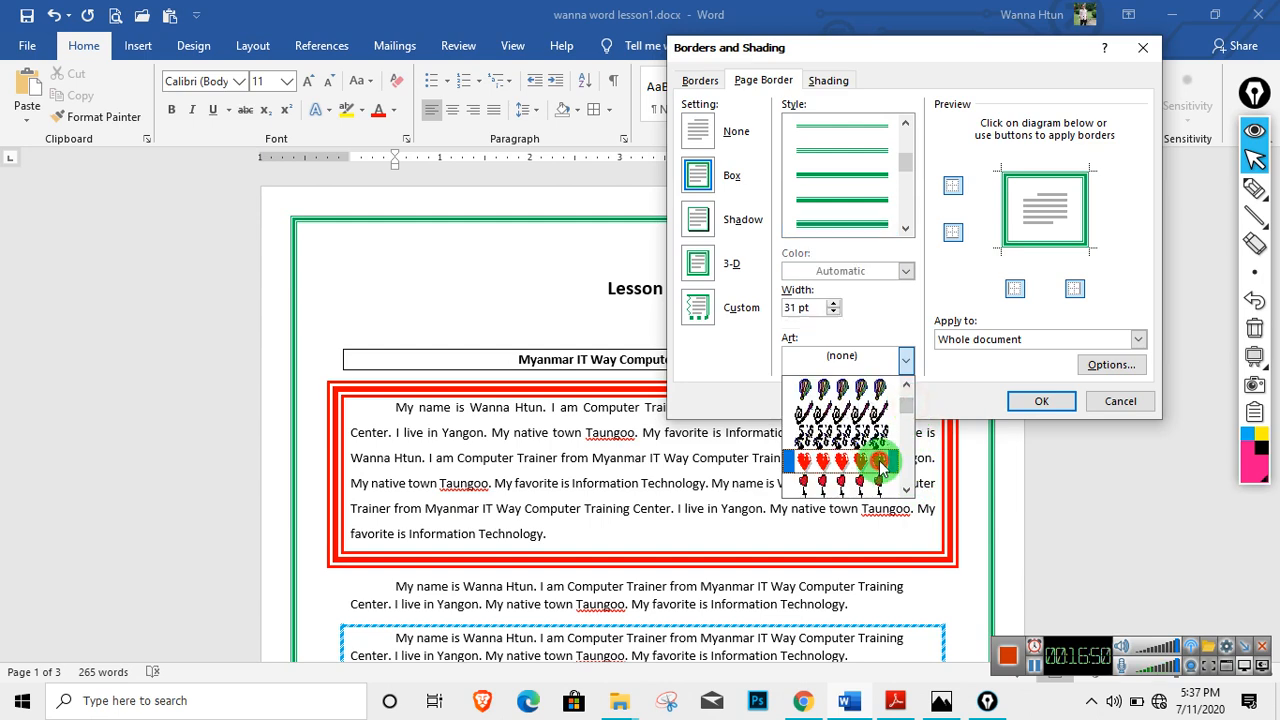
pyautogui.click(1042, 401)
pyautogui.scroll(-15, 1057, 400)
pyautogui.scroll(-15, 789, 380)
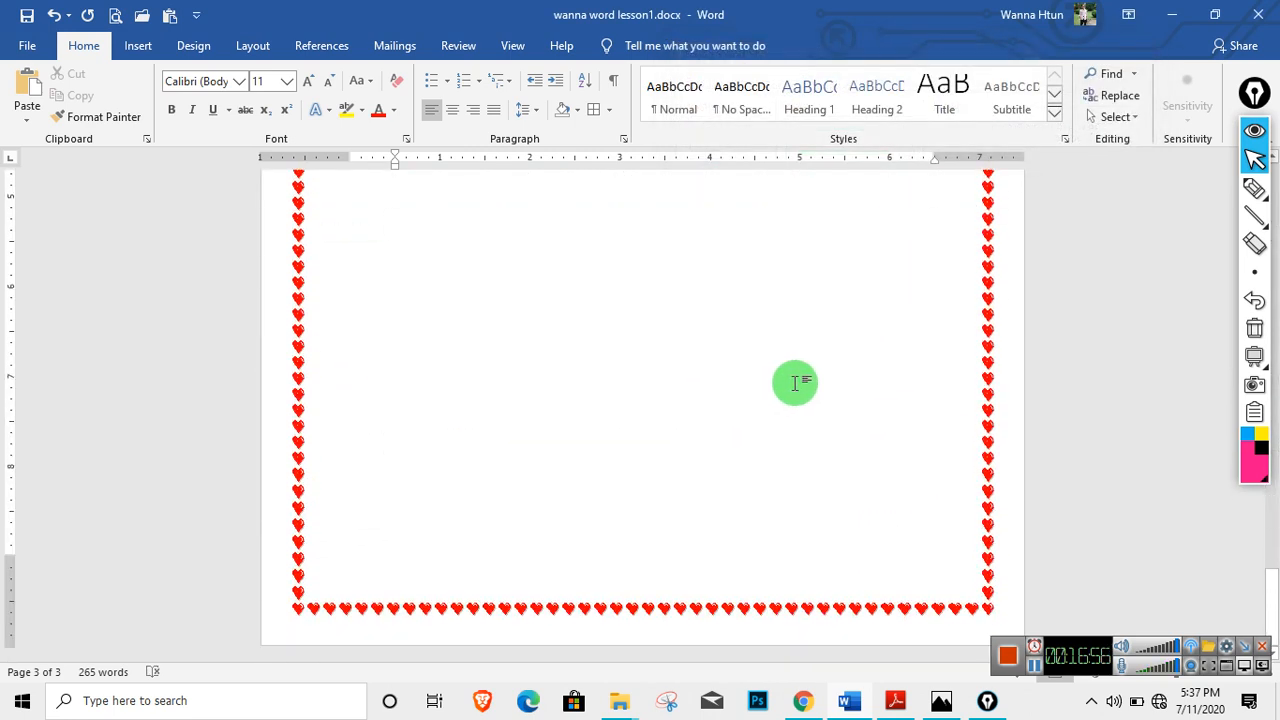
pyautogui.scroll(20, 795, 383)
pyautogui.scroll(7, 863, 395)
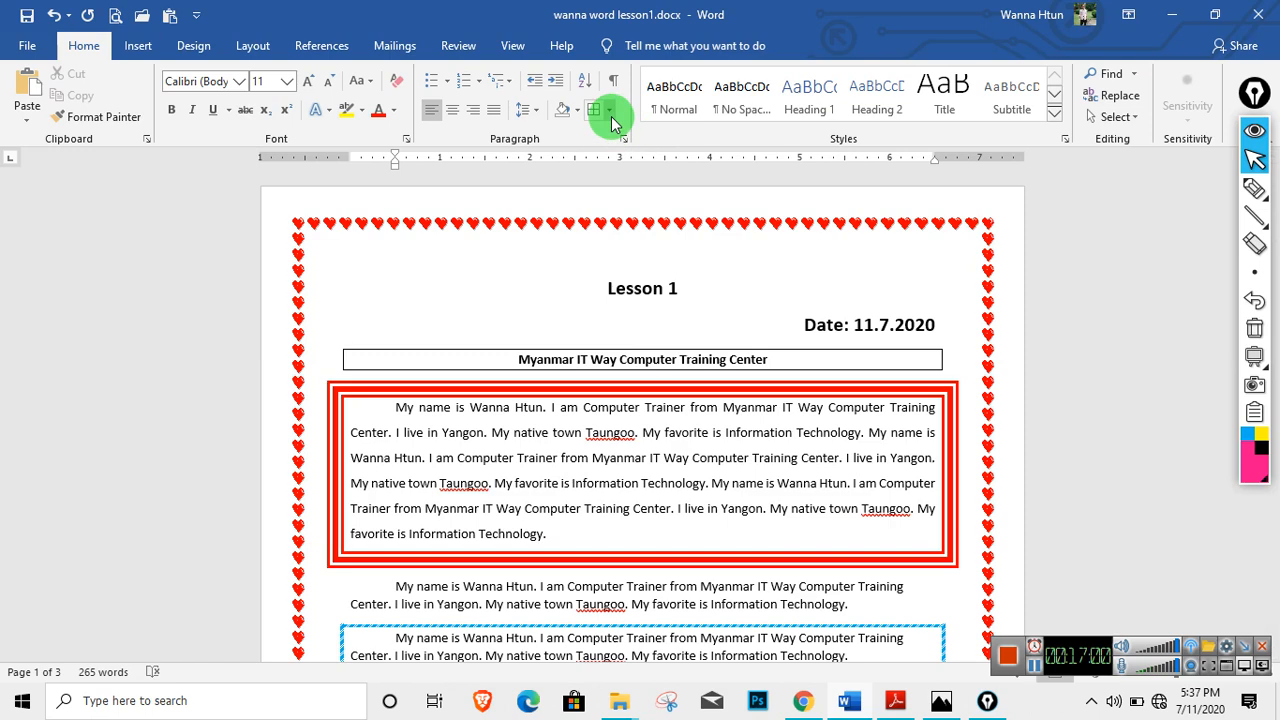
pyautogui.click(610, 110)
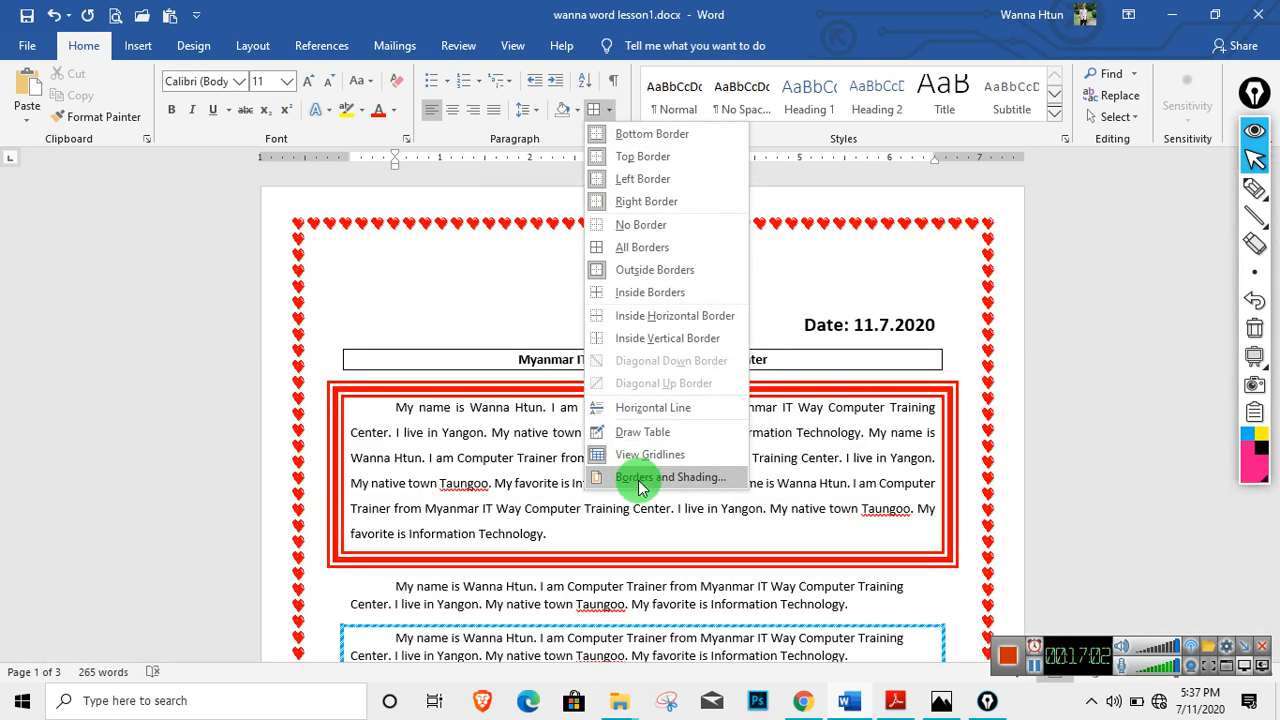
pyautogui.click(640, 477)
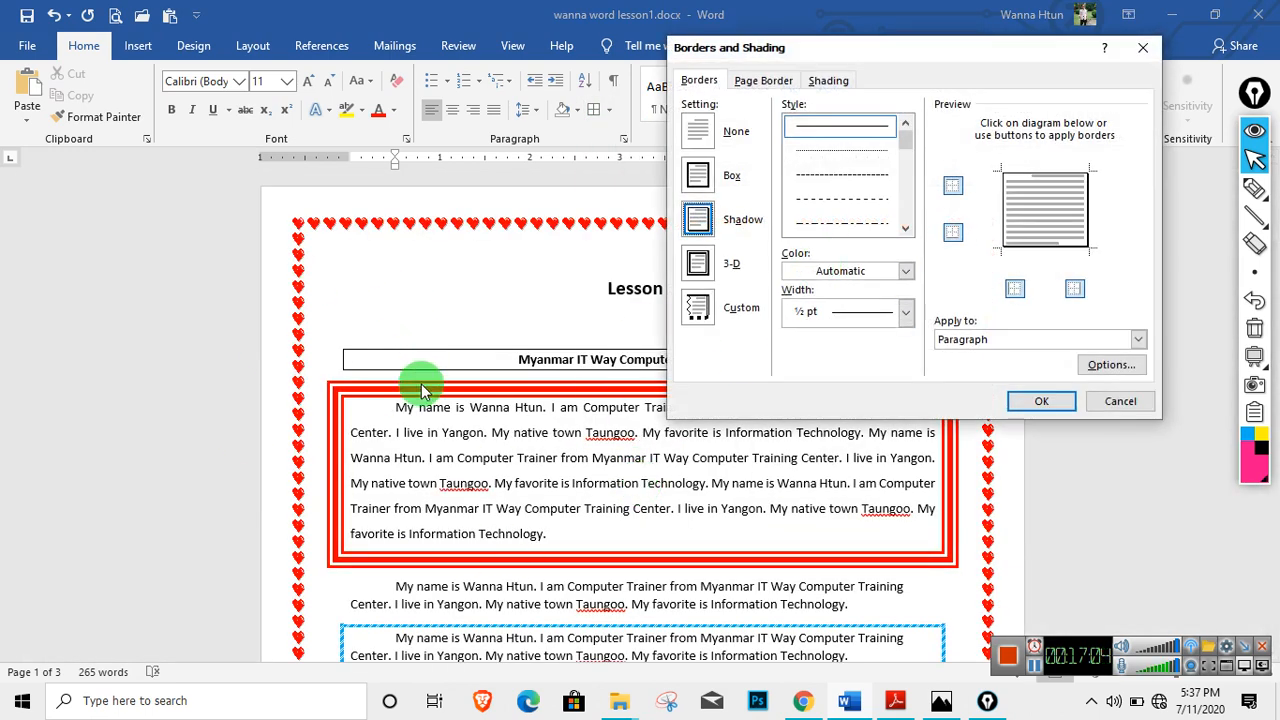
pyautogui.click(1120, 401)
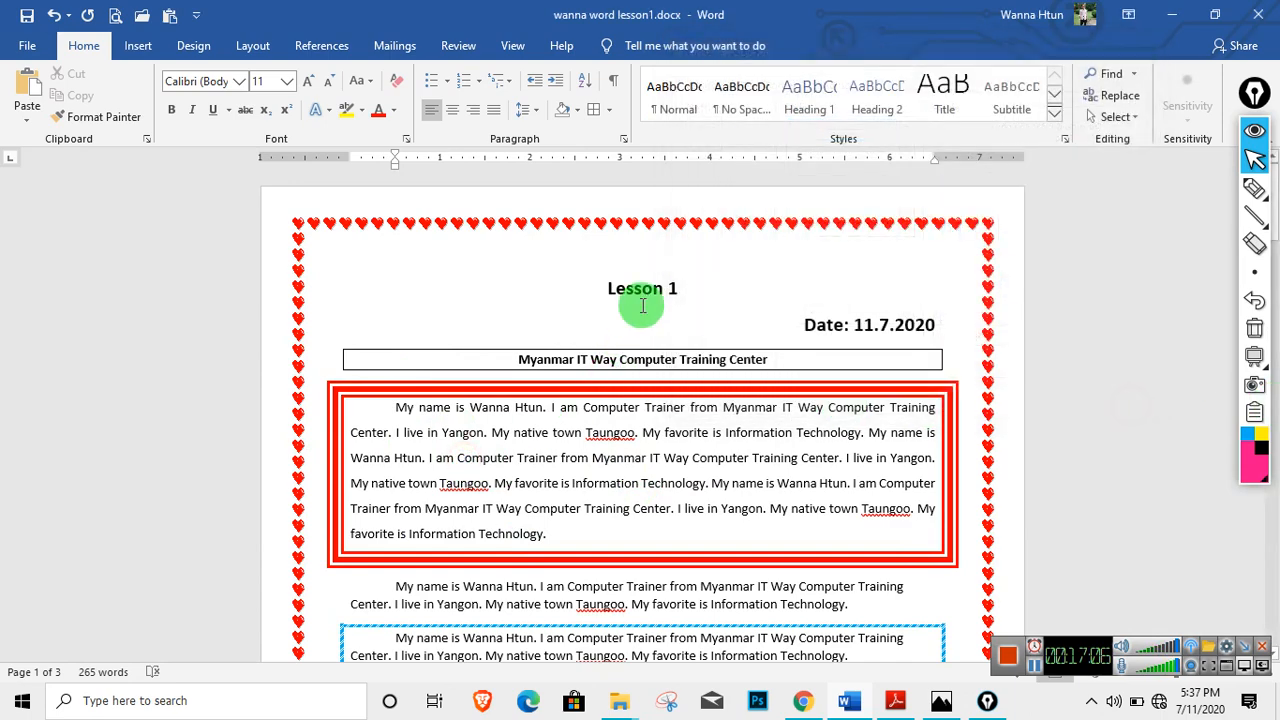
# With the cursor in the "Lesson 1" heading, change the page border art to colored balloons and apply it to this section.
pyautogui.click(645, 288)
pyautogui.click(607, 109)
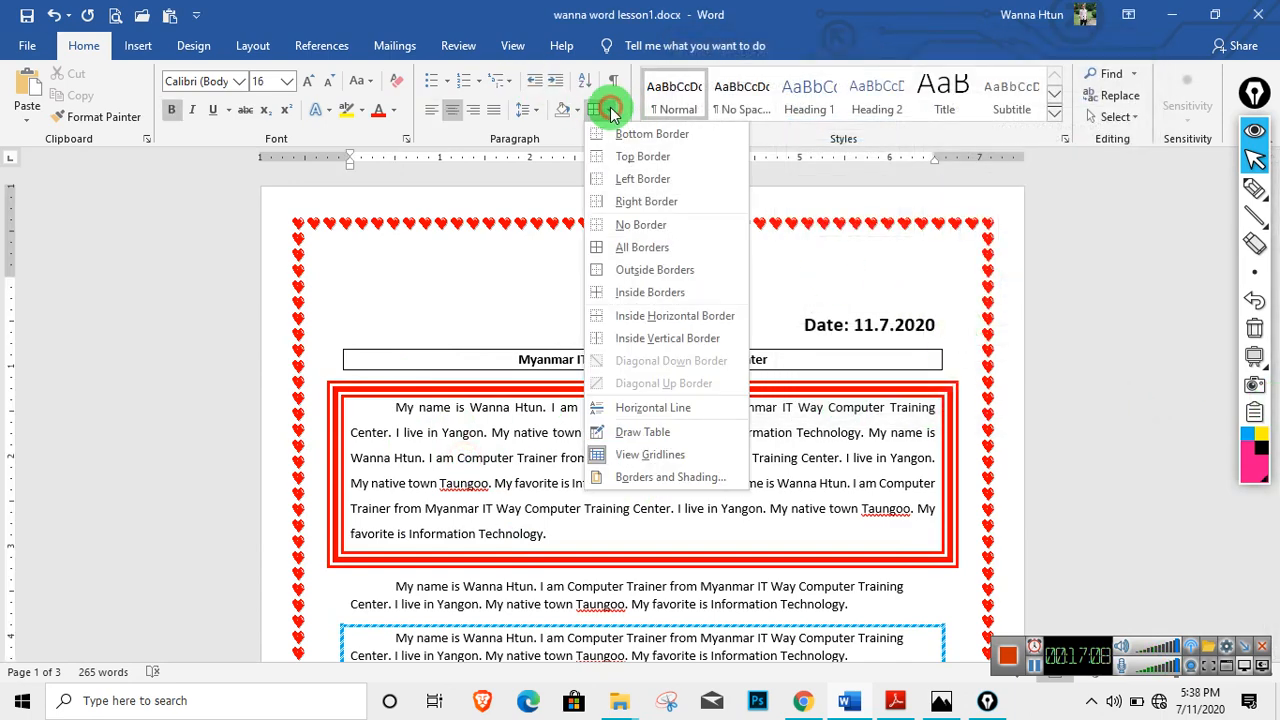
pyautogui.click(656, 476)
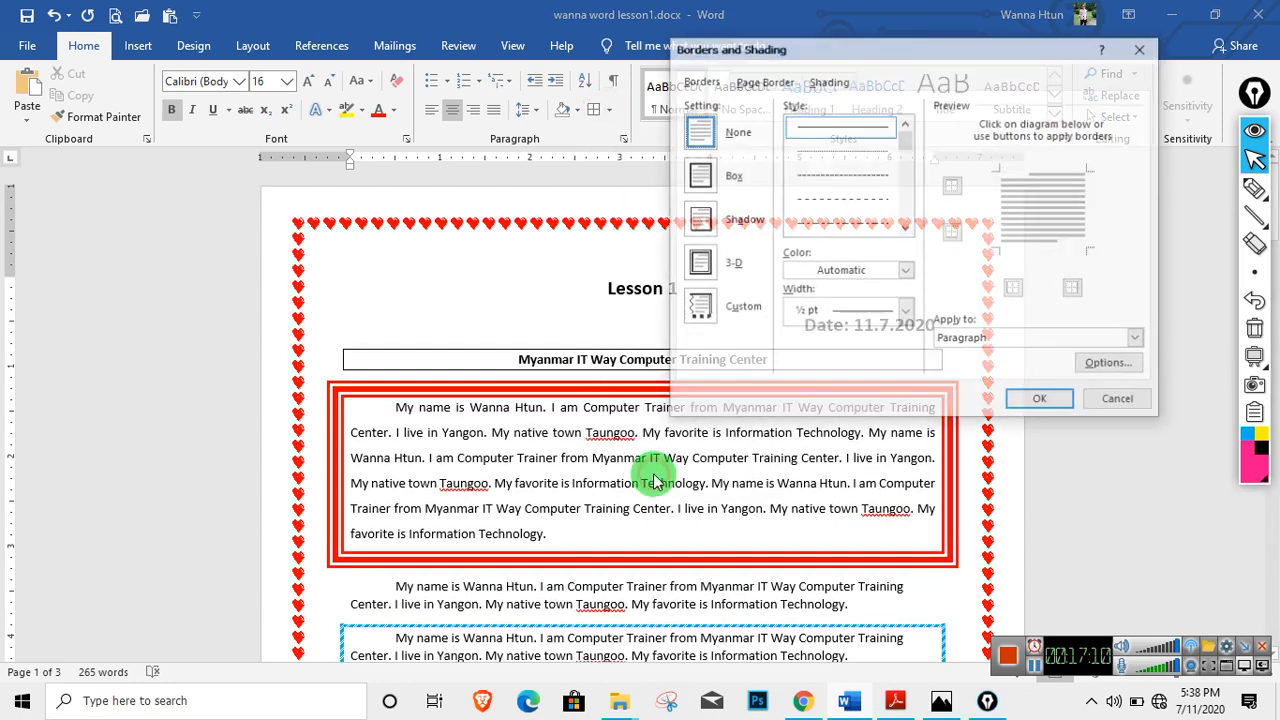
pyautogui.click(748, 80)
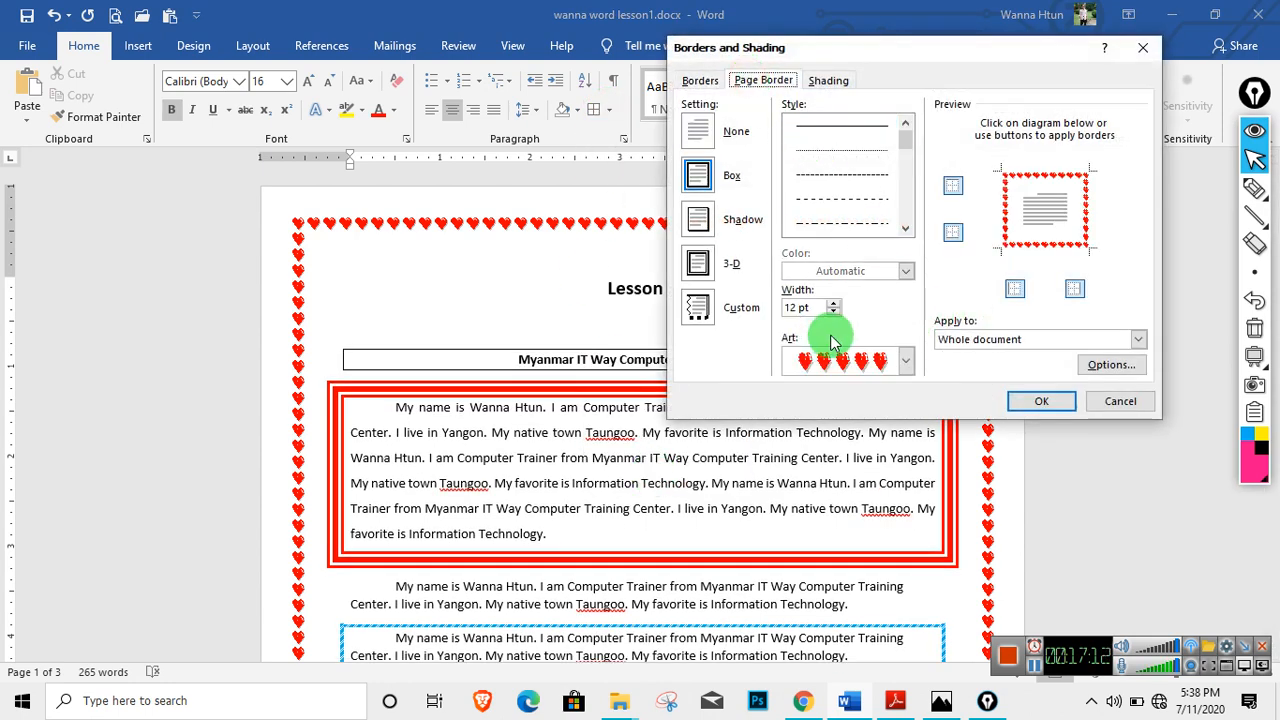
pyautogui.click(903, 362)
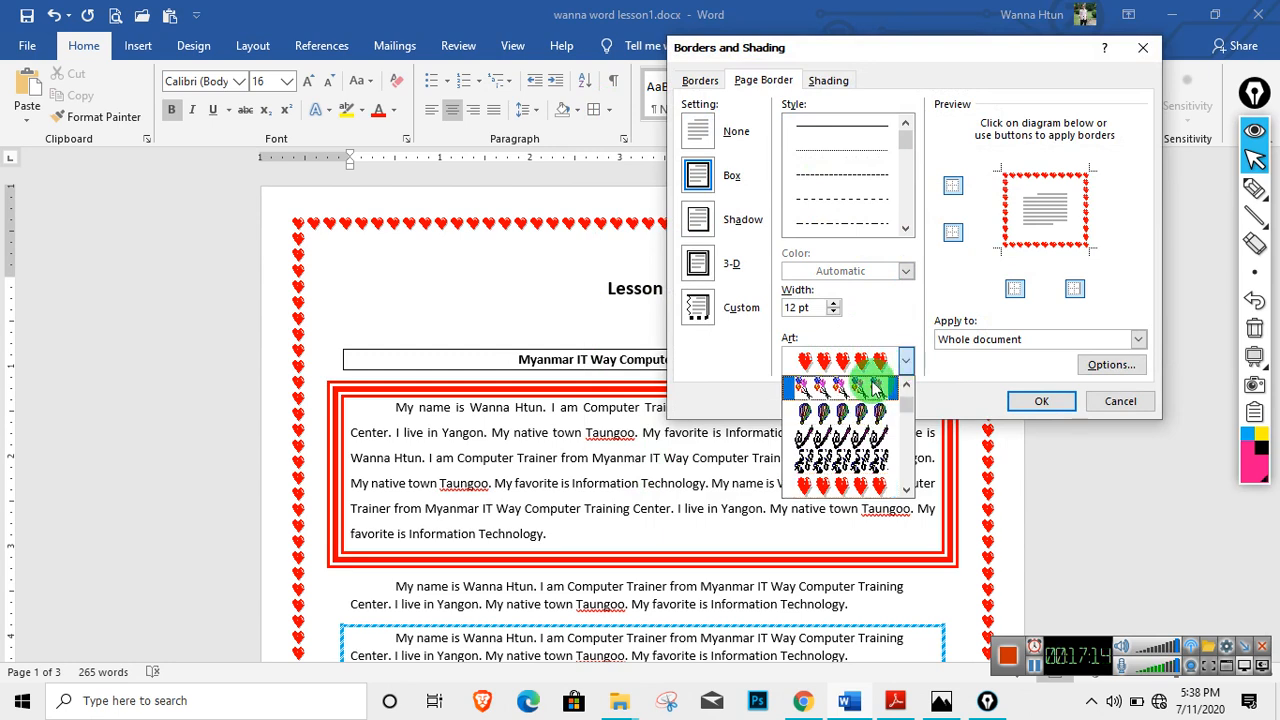
pyautogui.click(873, 388)
pyautogui.click(1048, 341)
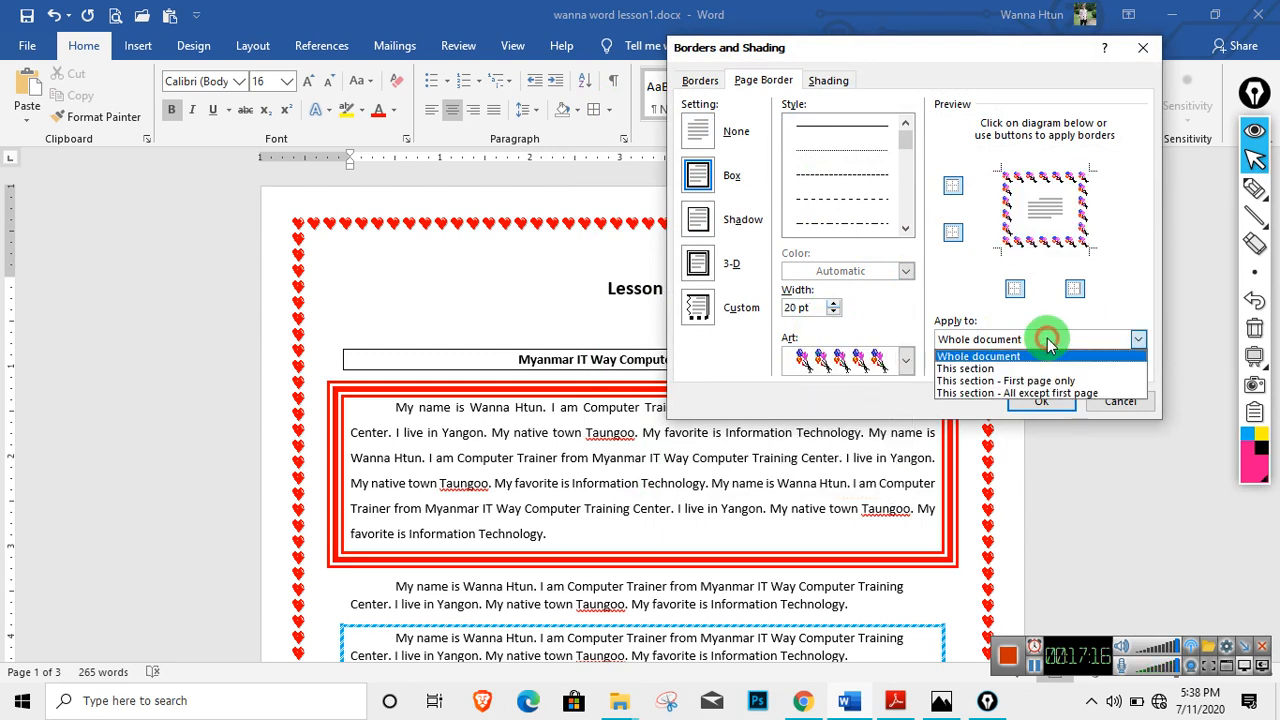
pyautogui.click(1022, 370)
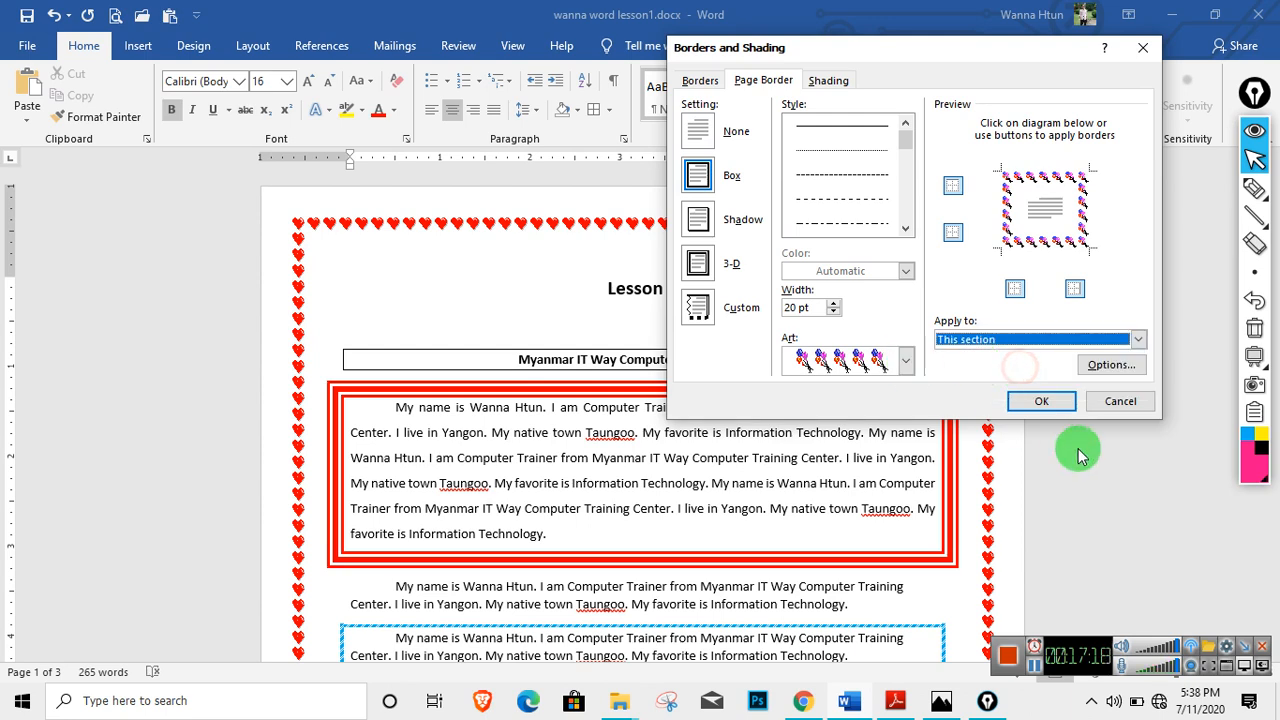
pyautogui.click(1043, 401)
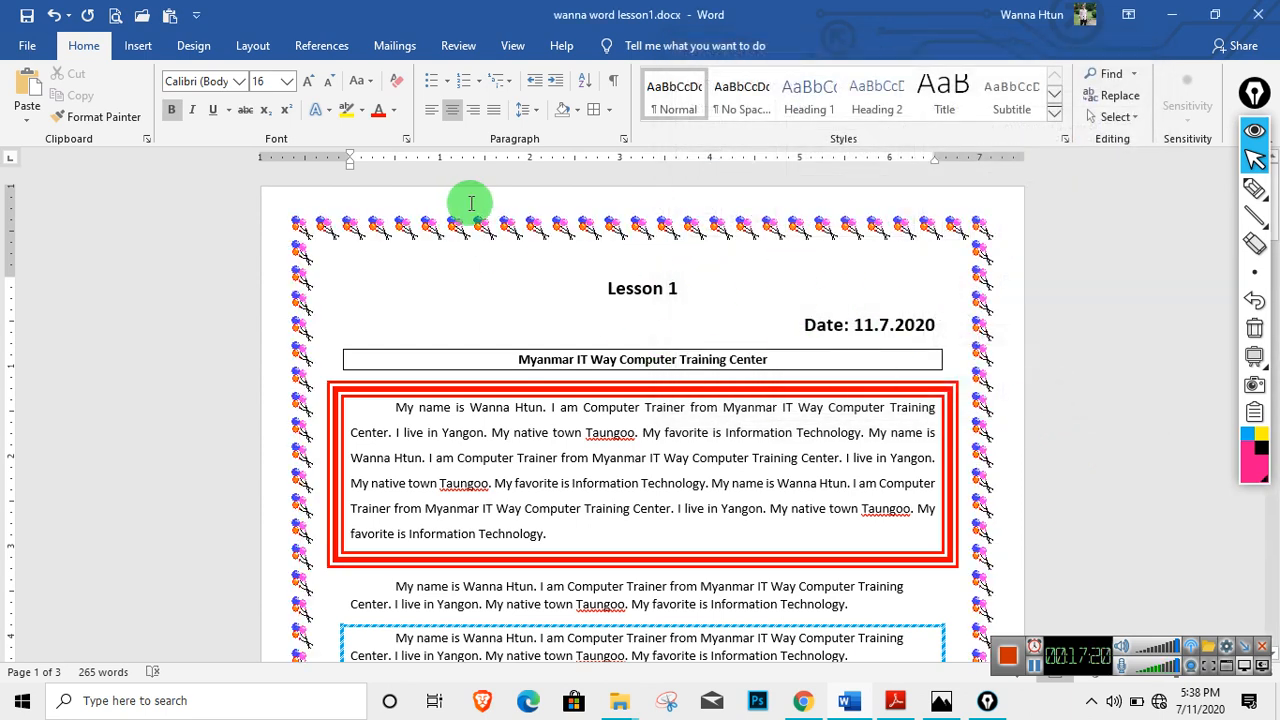
# Look through the document's pages to see where the balloon page border is applied.
pyautogui.scroll(-5, 800, 298)
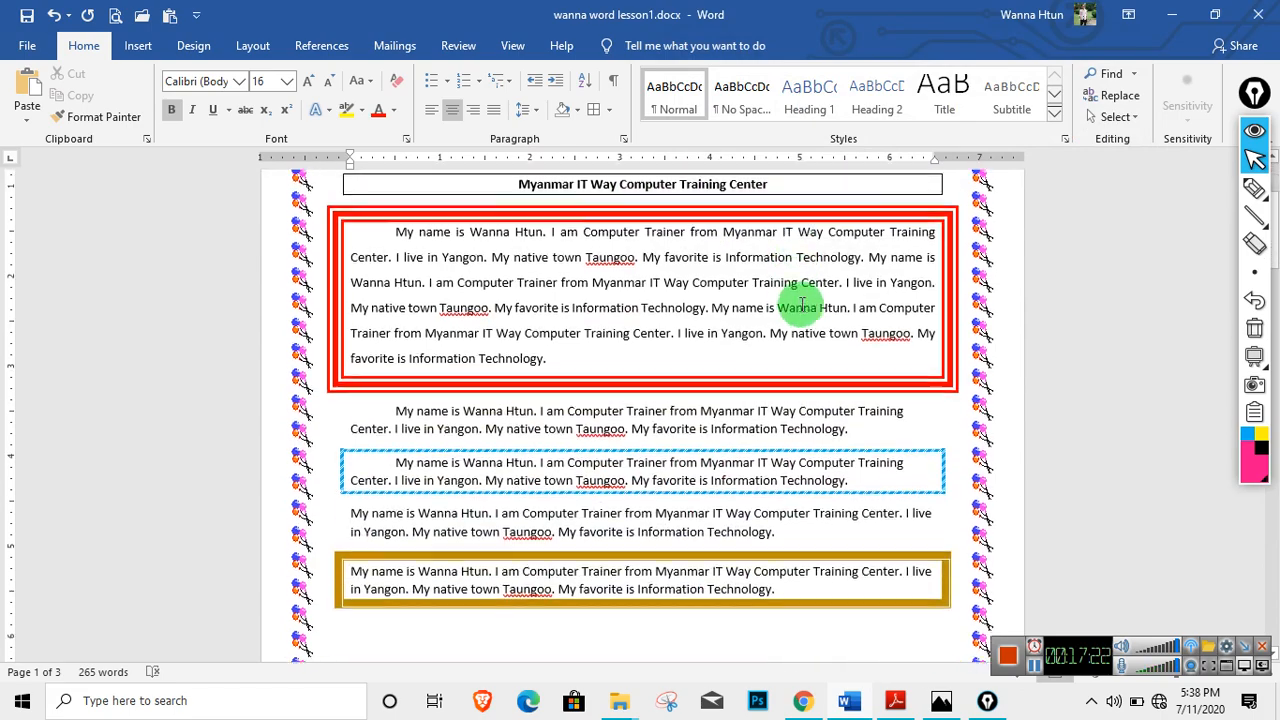
pyautogui.scroll(-4, 810, 302)
pyautogui.scroll(9, 809, 306)
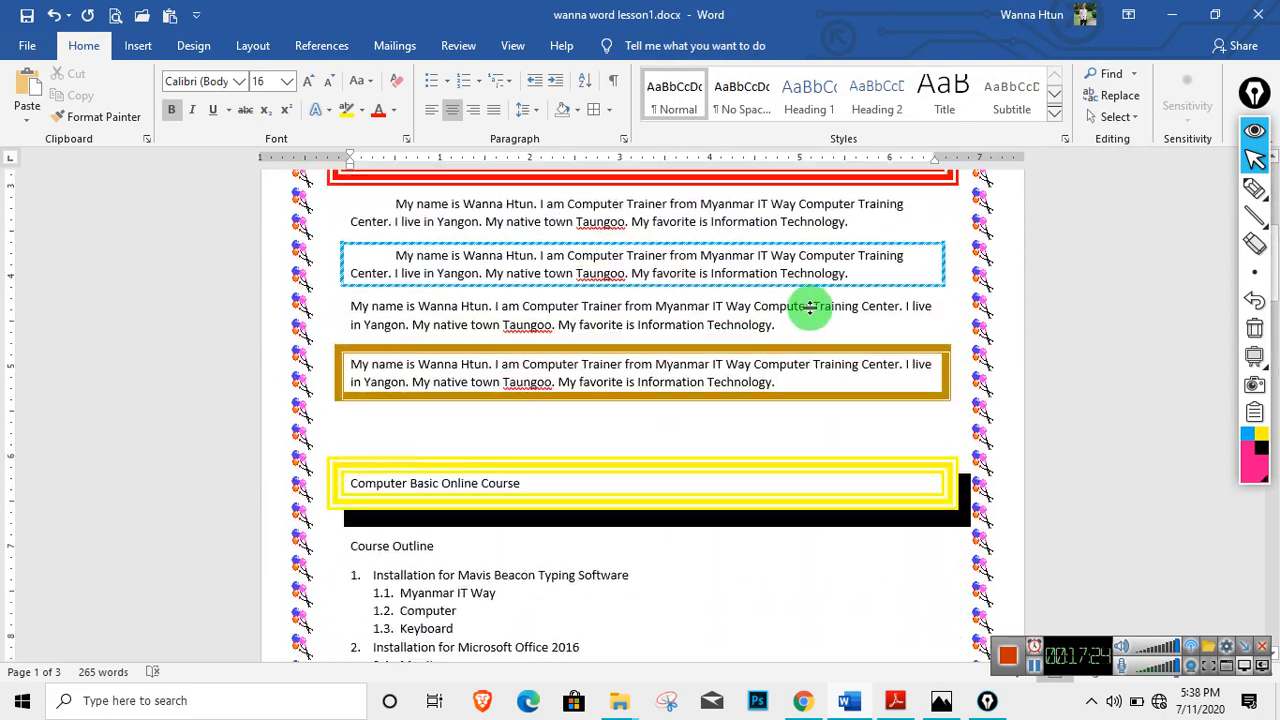
pyautogui.scroll(-20, 811, 294)
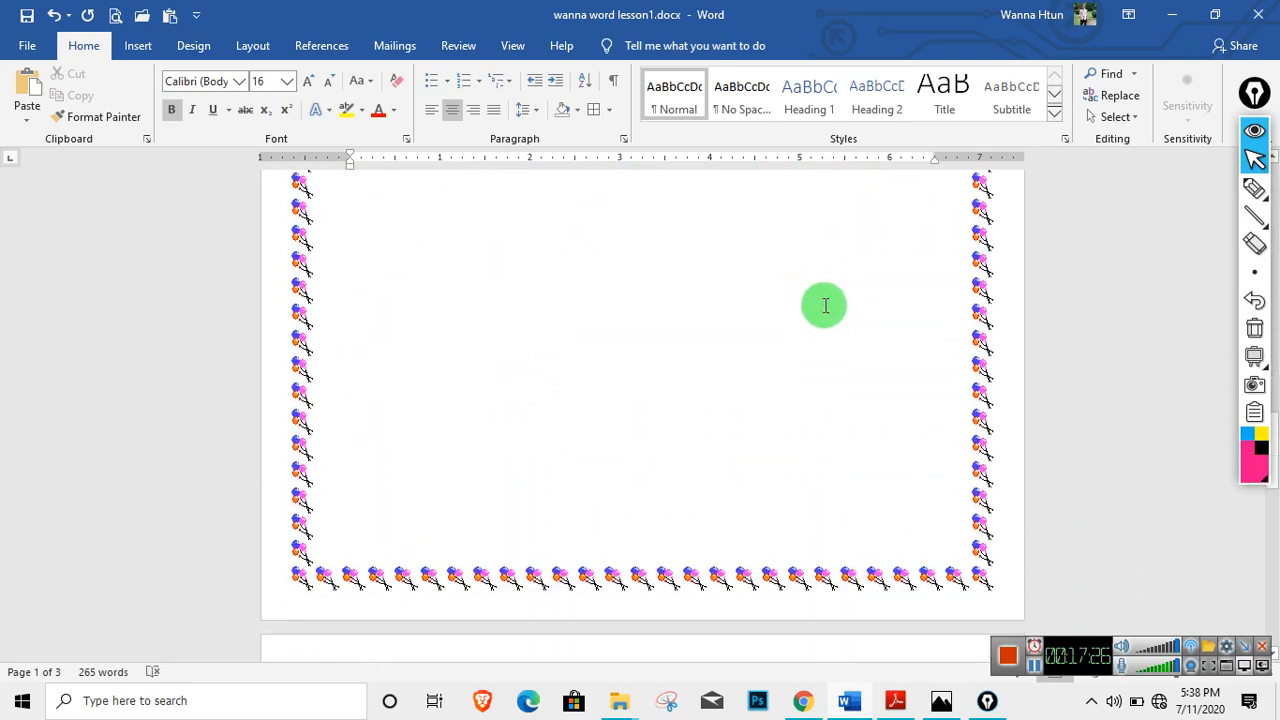
pyautogui.scroll(-15, 766, 321)
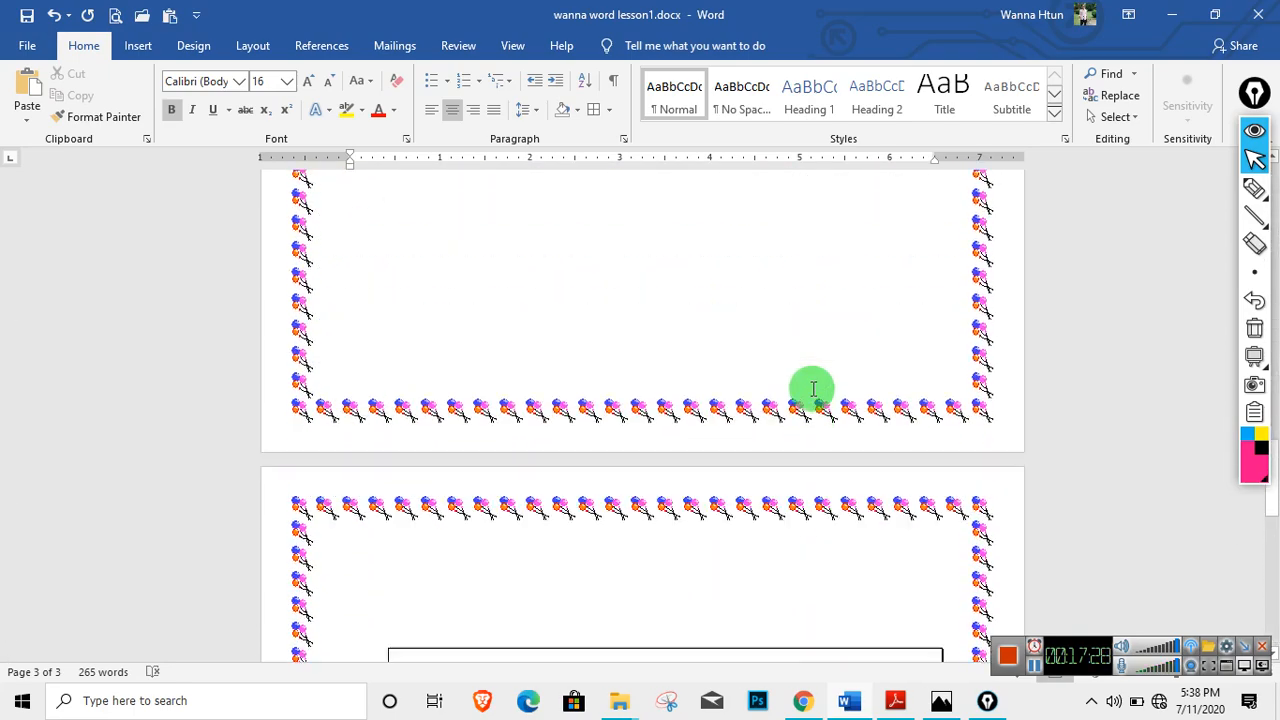
pyautogui.scroll(20, 815, 390)
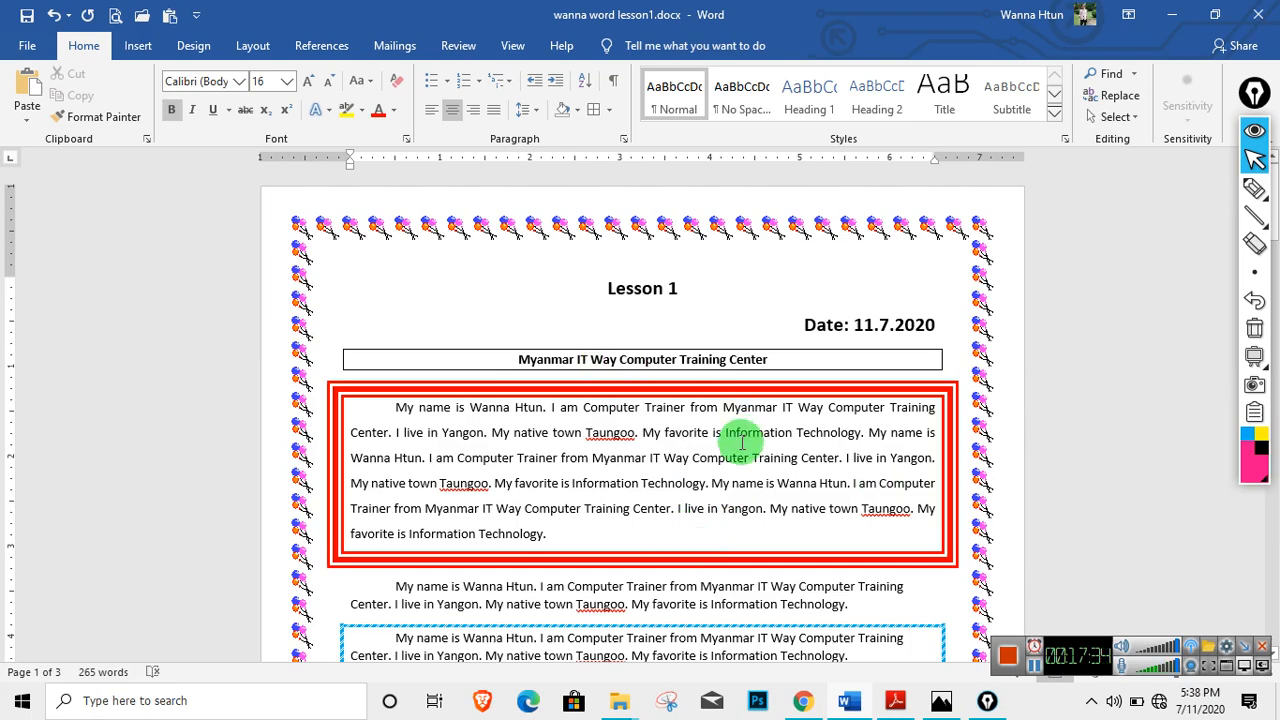
pyautogui.scroll(-5, 745, 438)
pyautogui.scroll(5, 748, 434)
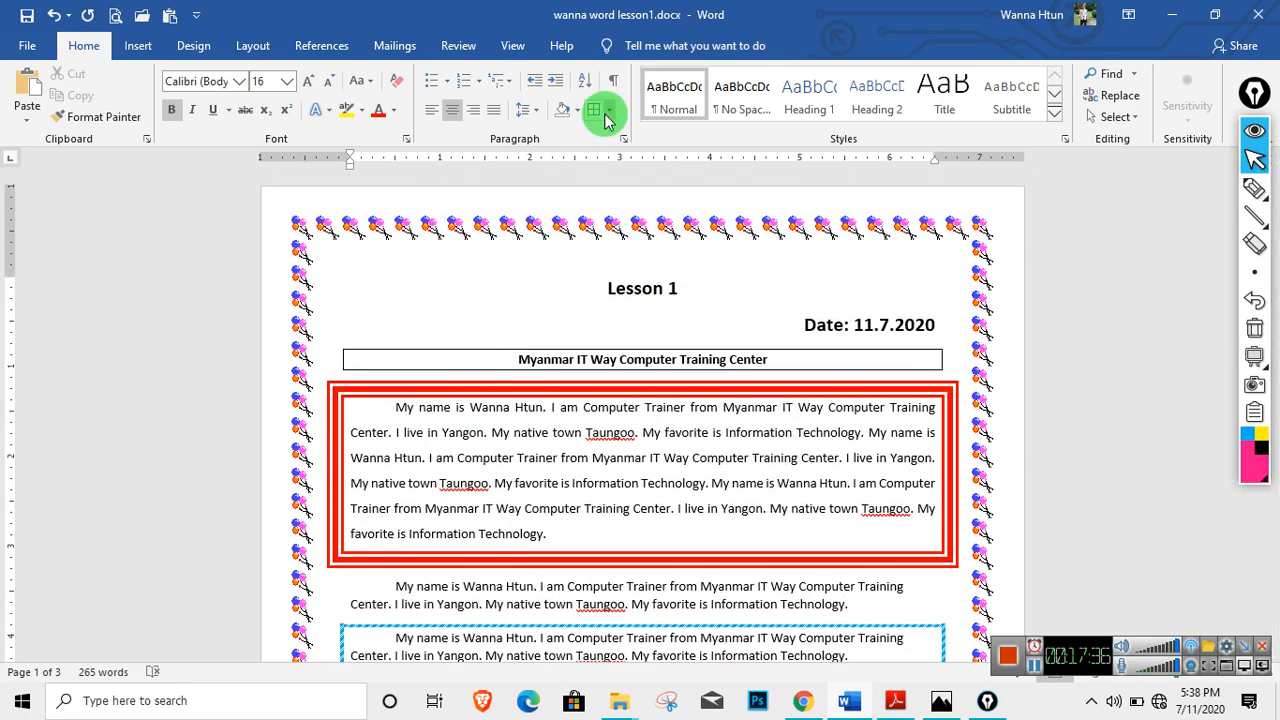
# Change the page border art to green pine trees and apply it to this section's first page only.
pyautogui.click(609, 110)
pyautogui.click(665, 481)
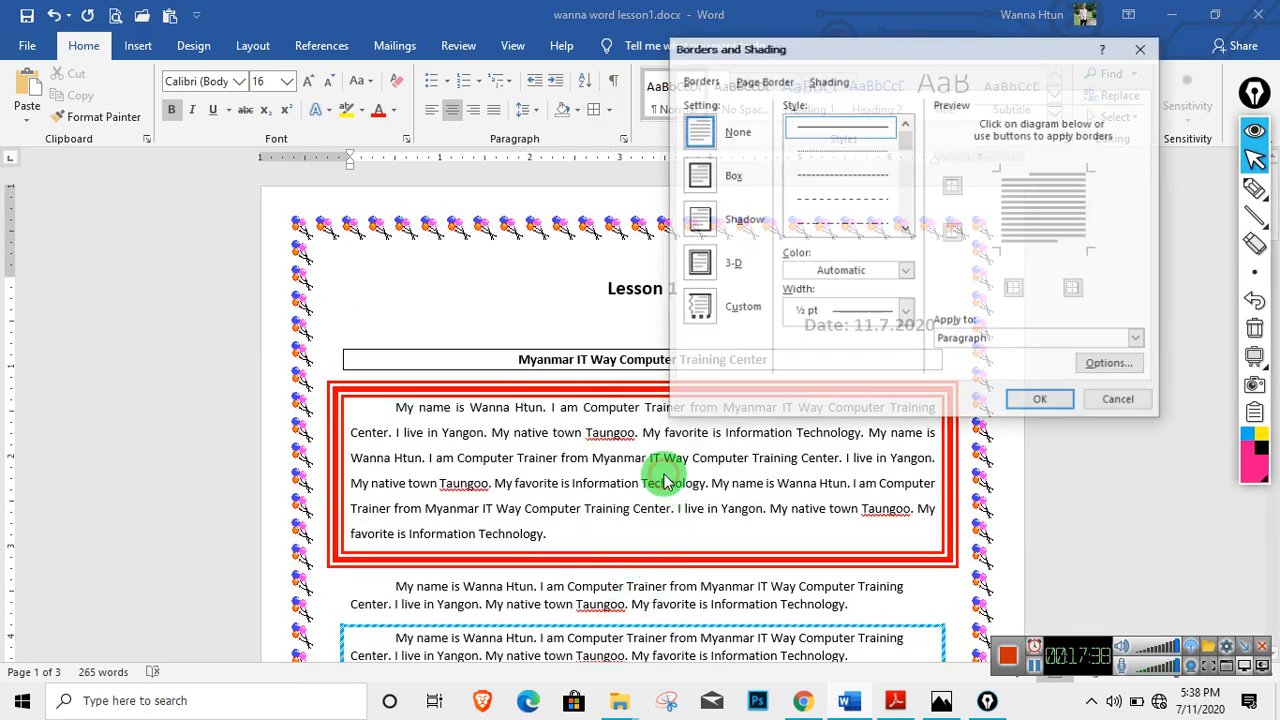
pyautogui.click(760, 80)
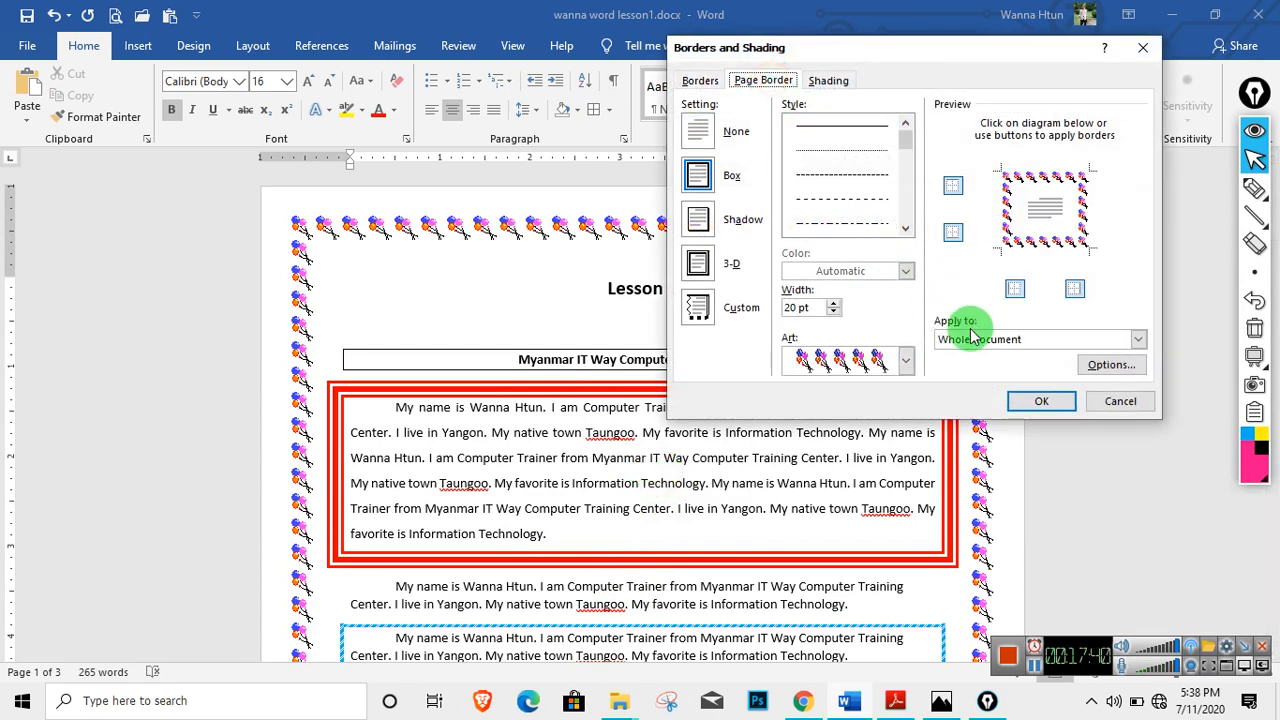
pyautogui.click(903, 363)
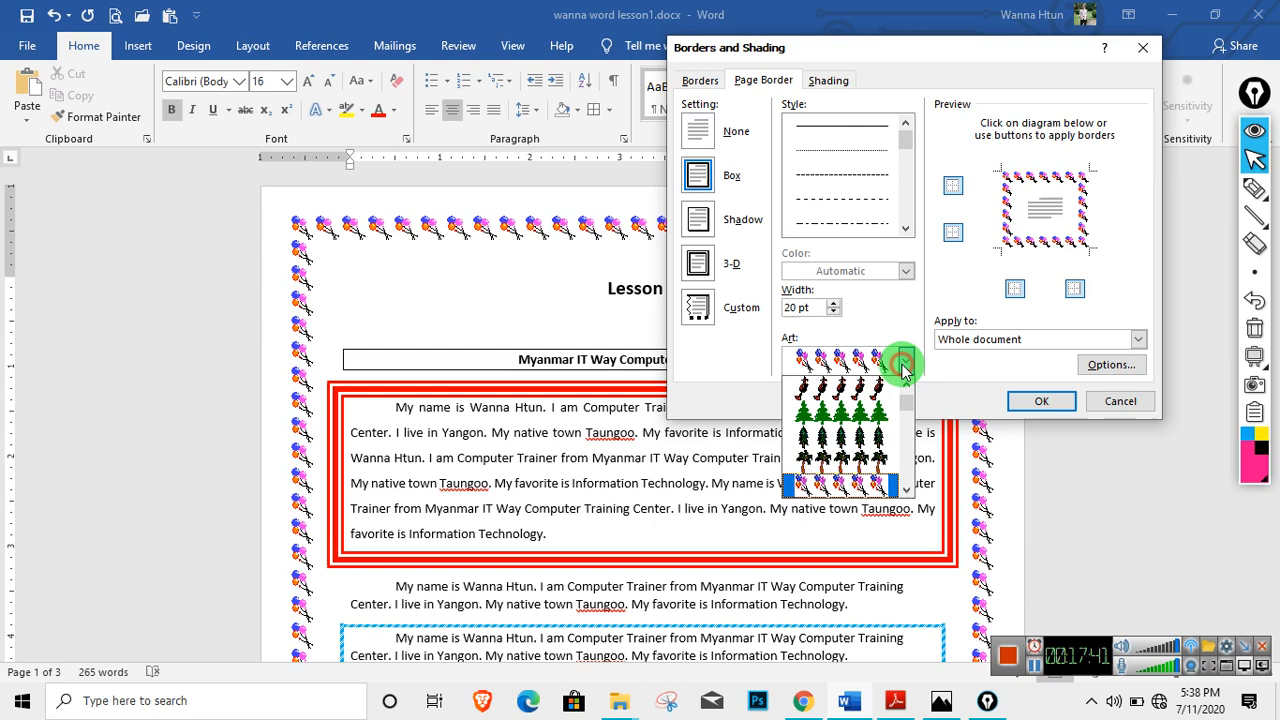
pyautogui.click(843, 413)
pyautogui.click(1135, 339)
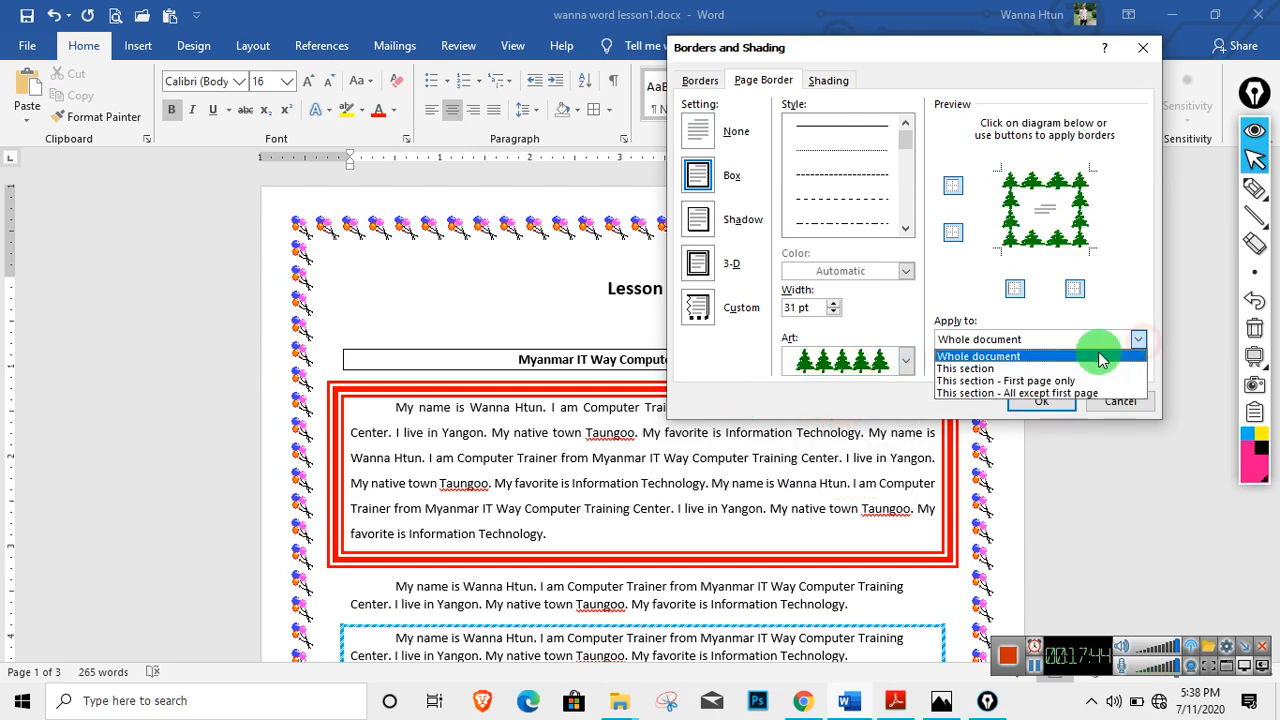
pyautogui.click(1056, 383)
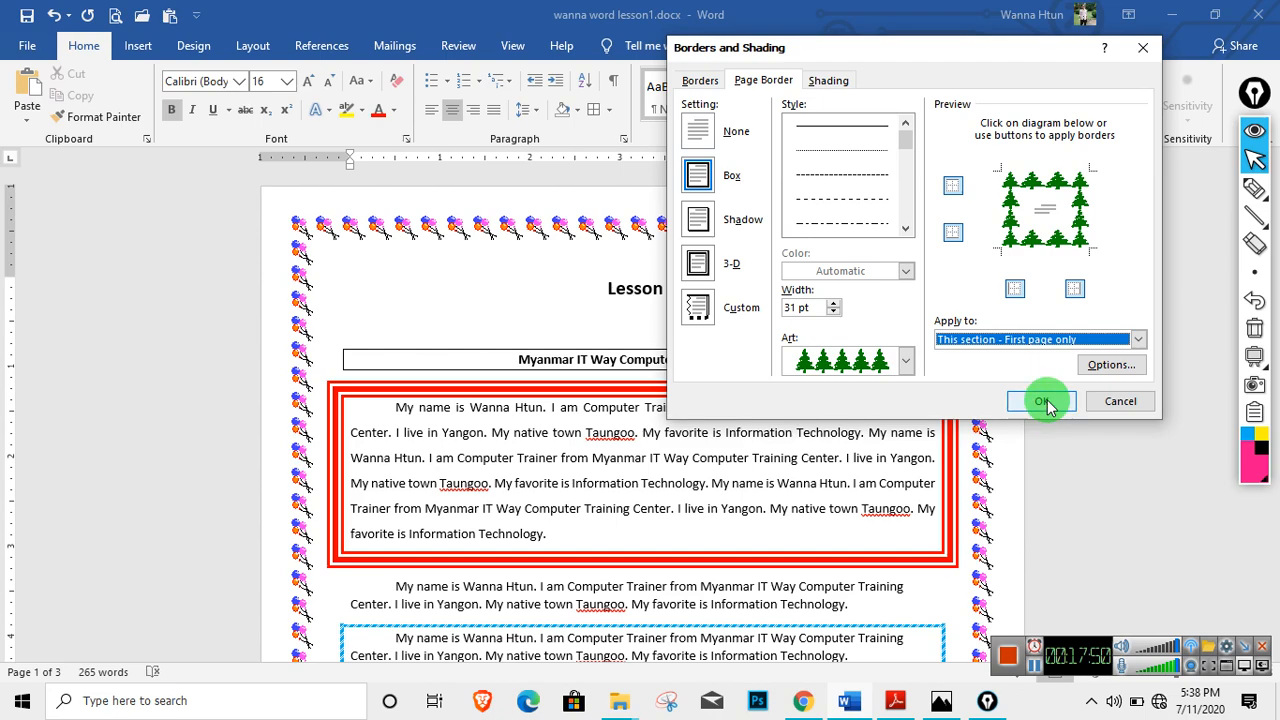
pyautogui.click(1046, 401)
# Compare the first page with the following pages to examine where the tree border is applied.
pyautogui.scroll(-10, 834, 420)
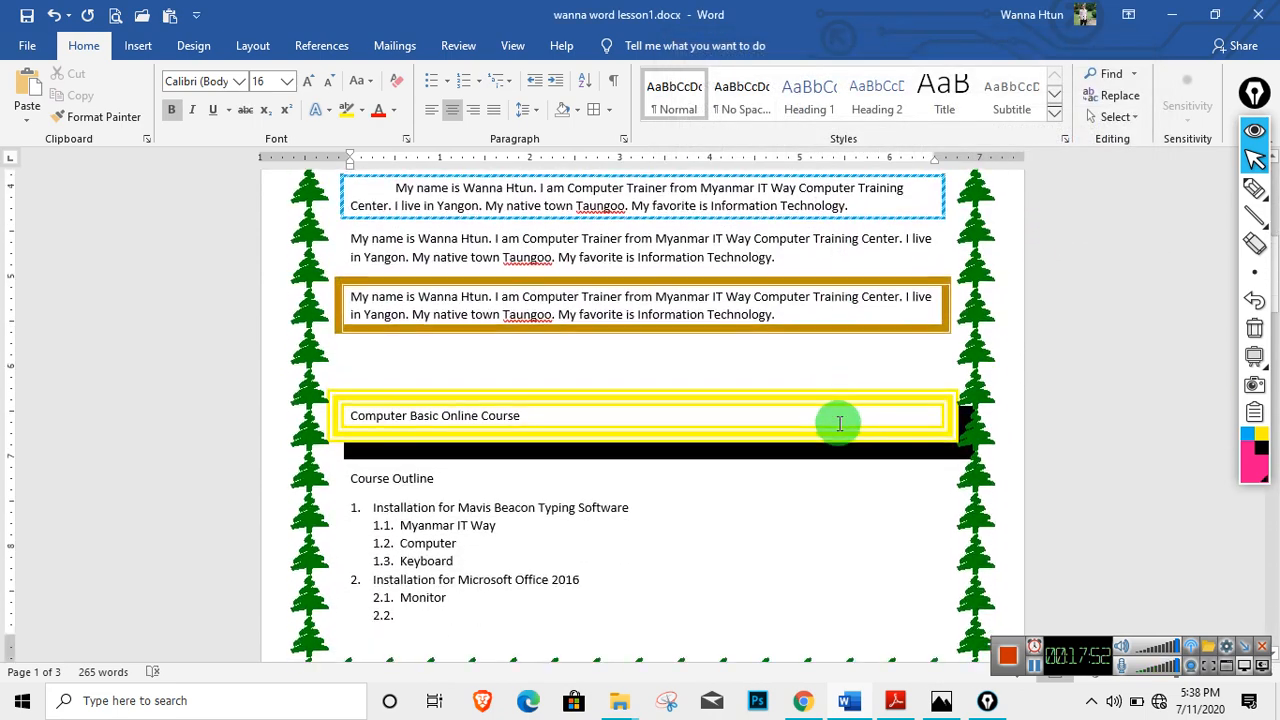
pyautogui.scroll(-20, 840, 424)
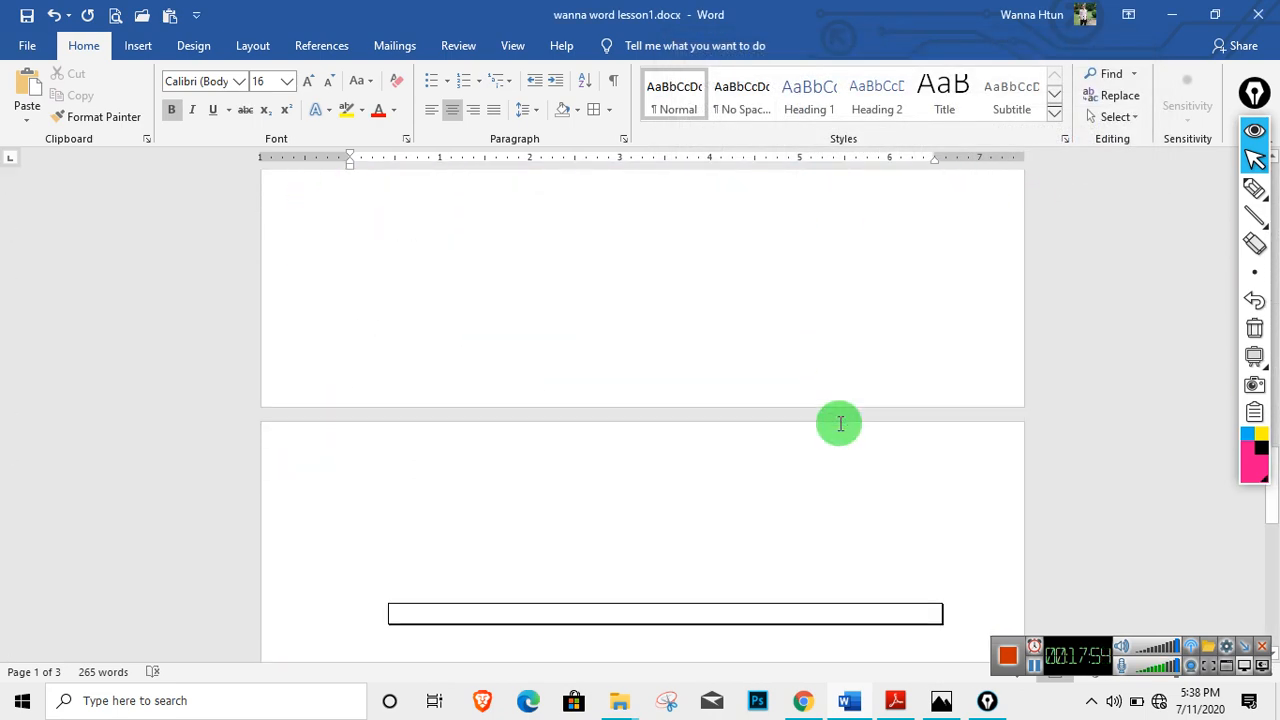
pyautogui.scroll(10, 840, 424)
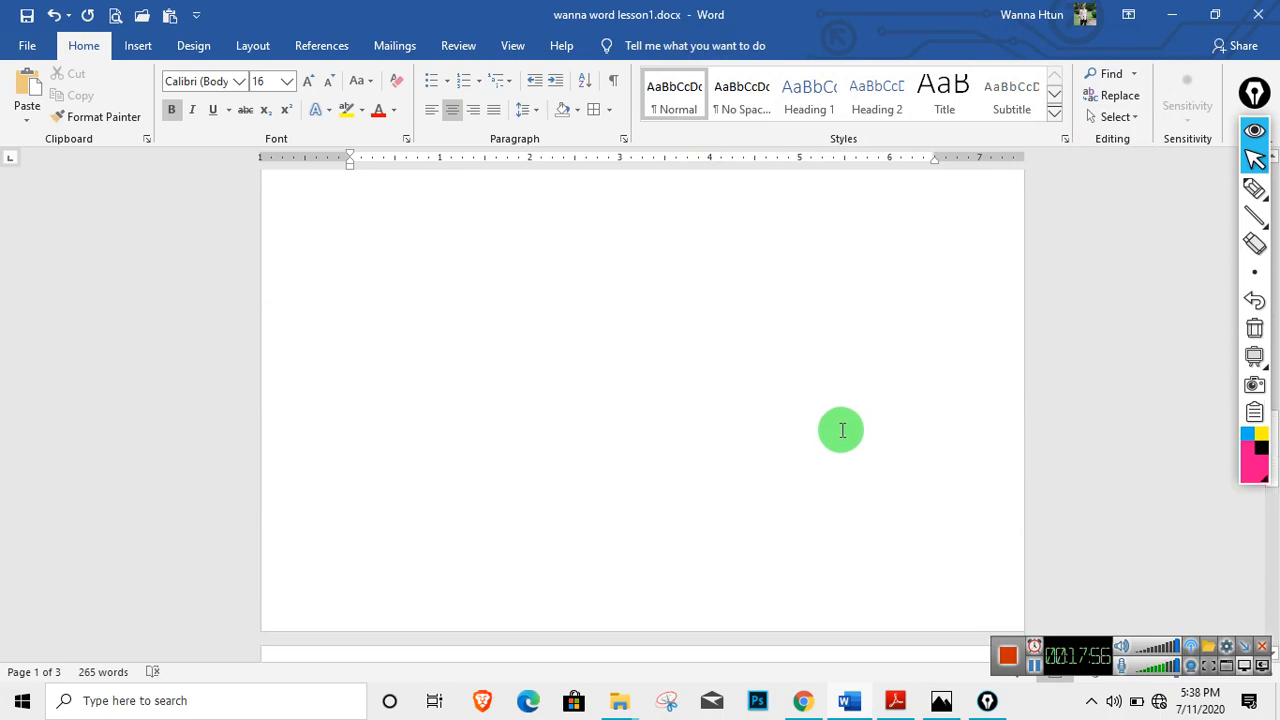
pyautogui.scroll(15, 840, 429)
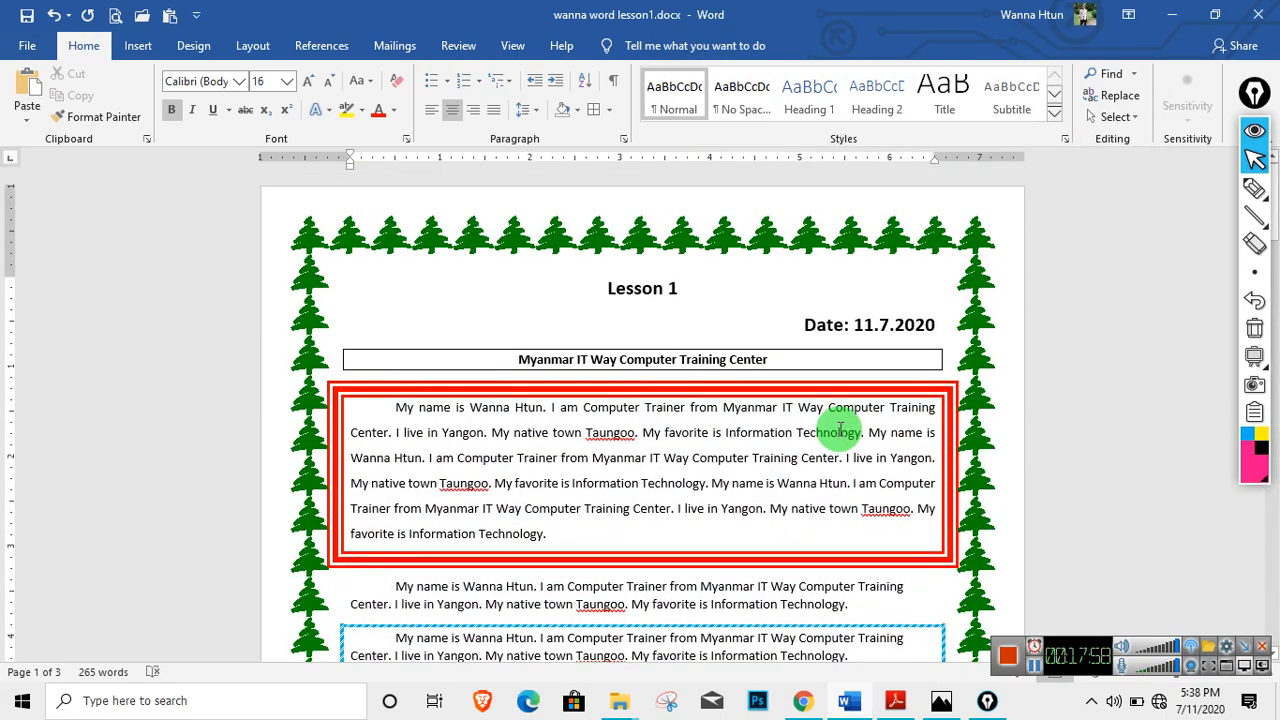
pyautogui.scroll(-15, 840, 430)
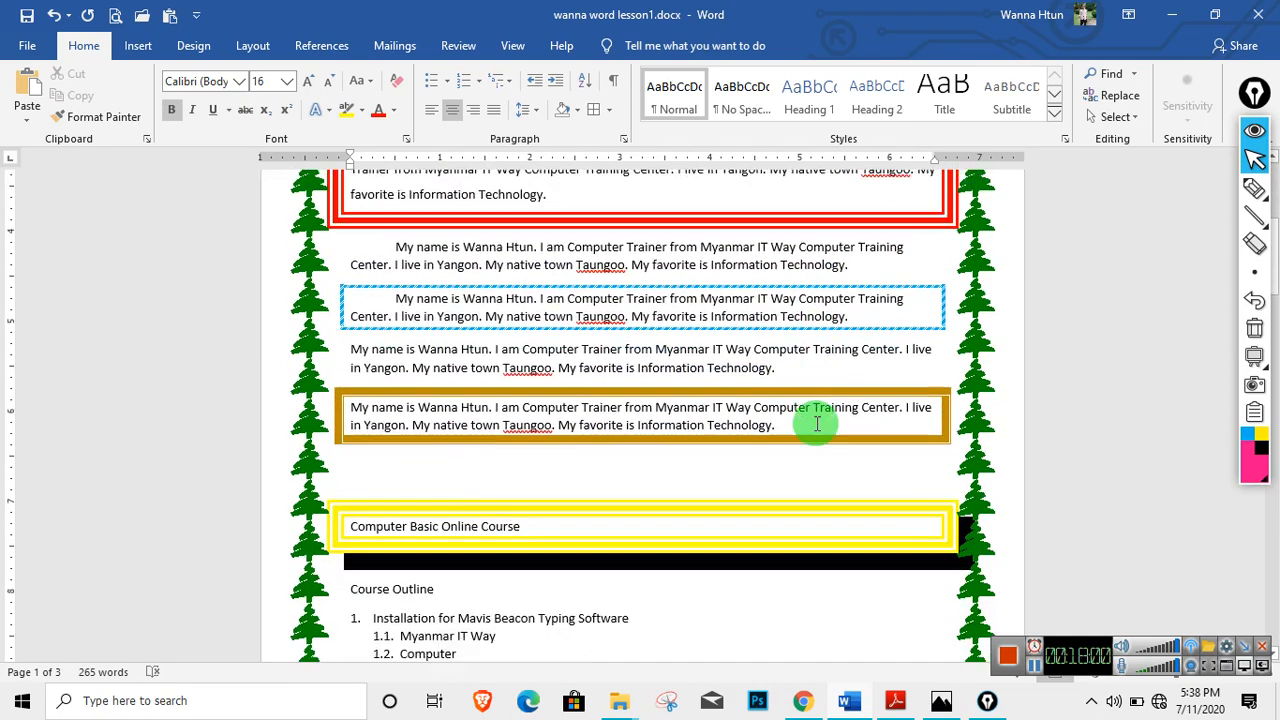
pyautogui.scroll(-10, 816, 424)
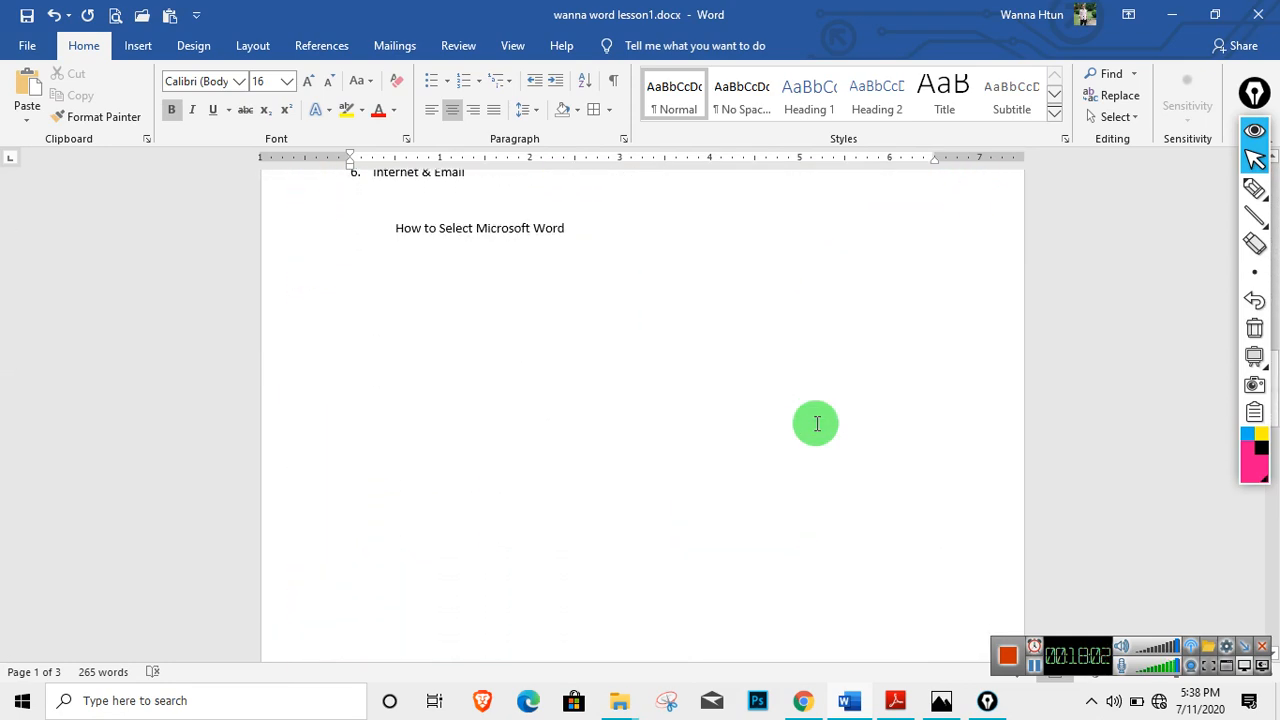
pyautogui.scroll(8, 816, 424)
pyautogui.scroll(12, 816, 424)
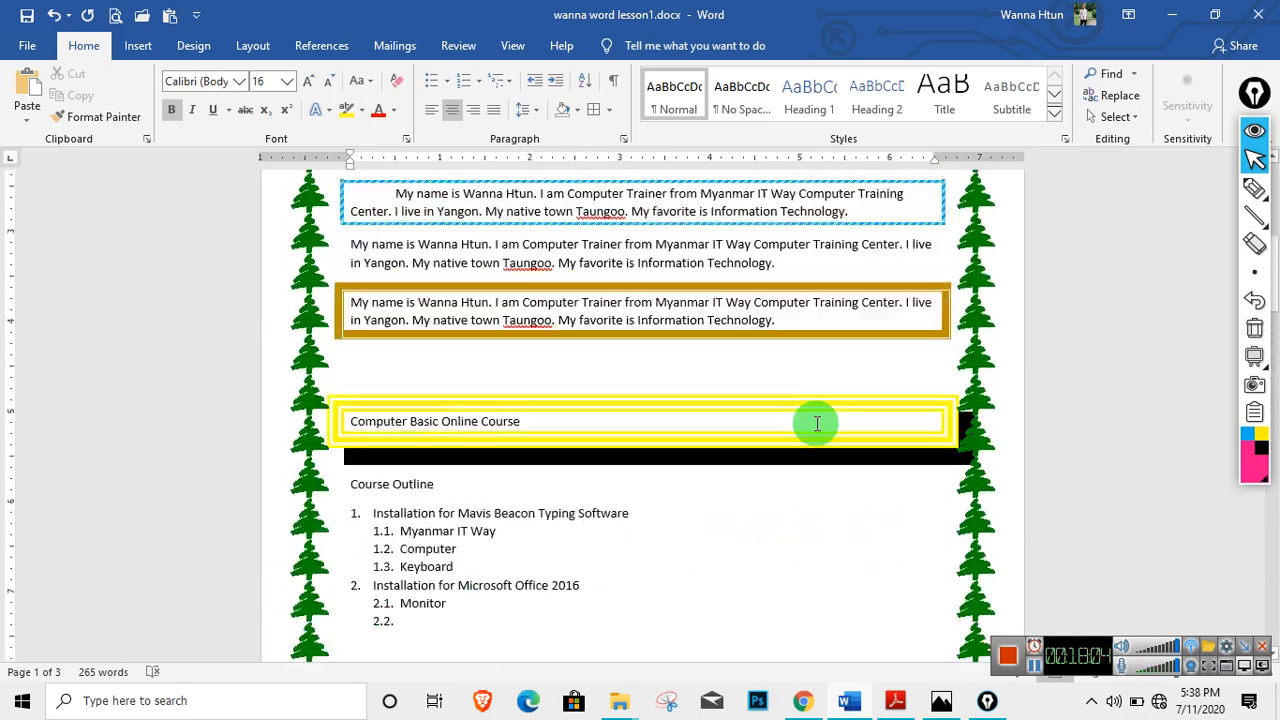
pyautogui.scroll(-12, 835, 421)
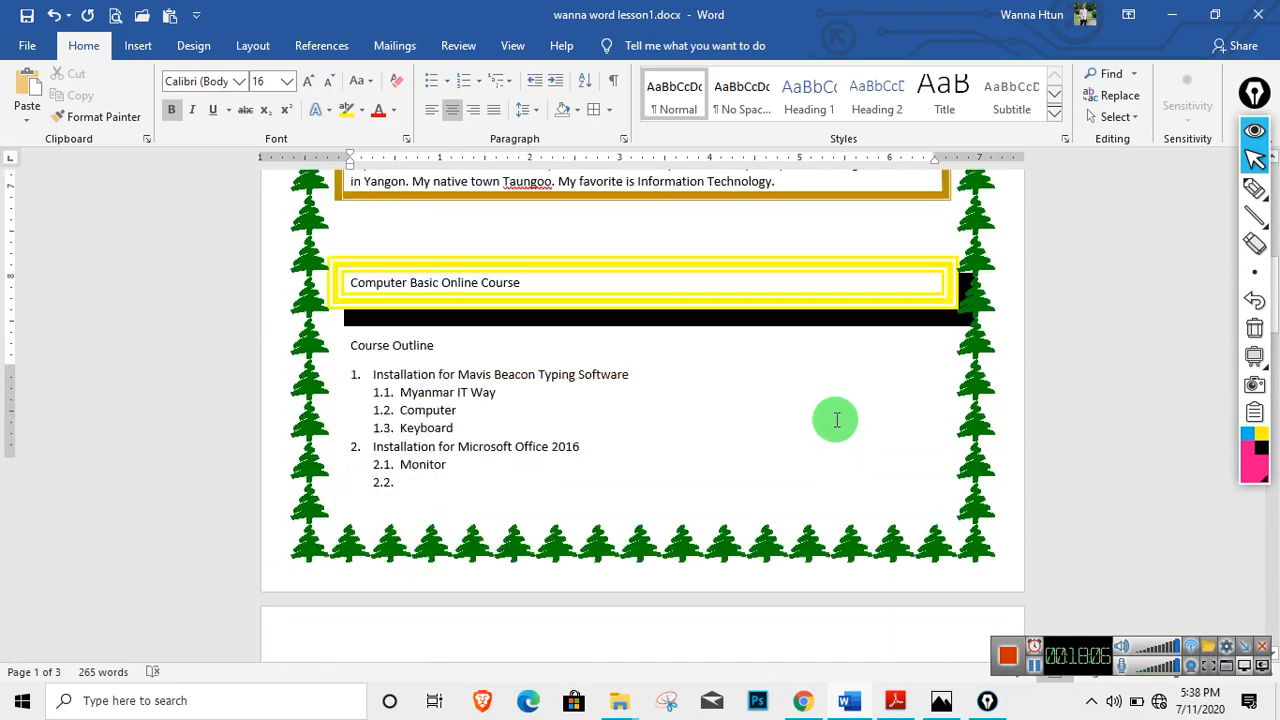
# Change the page border art to champagne bottles and apply it to this section, all except first page.
pyautogui.scroll(6, 831, 420)
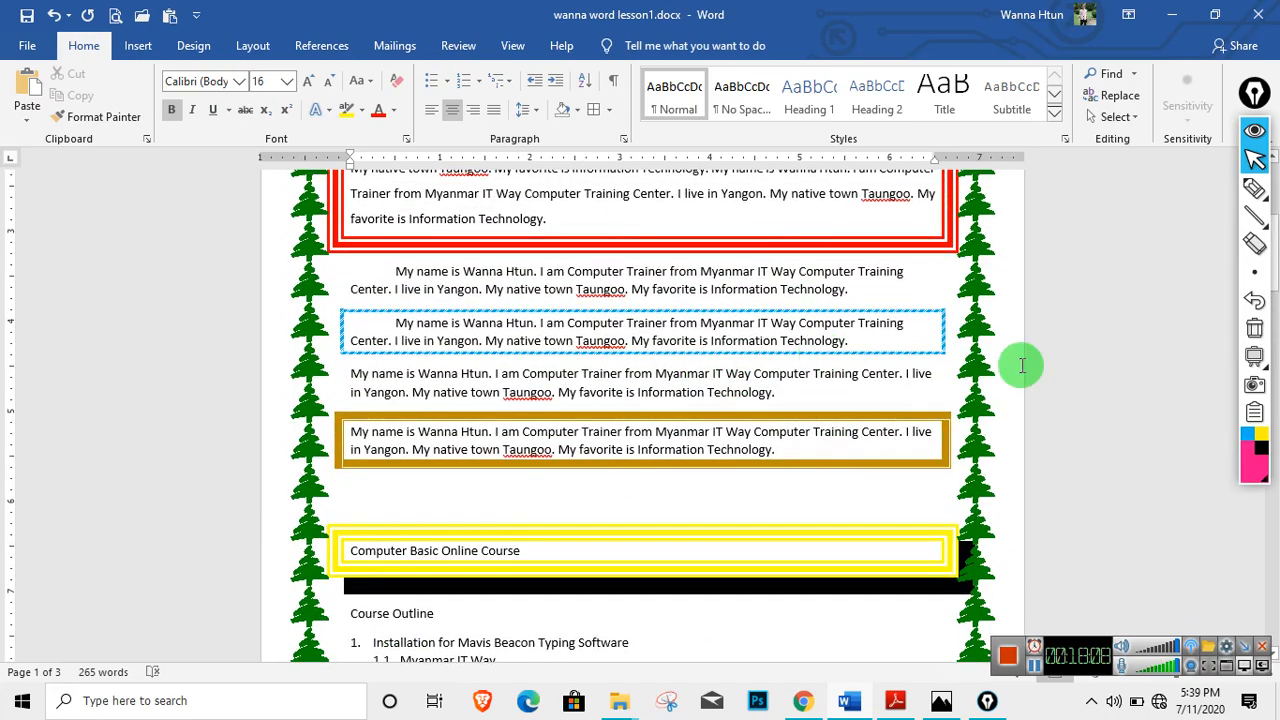
pyautogui.scroll(6, 762, 289)
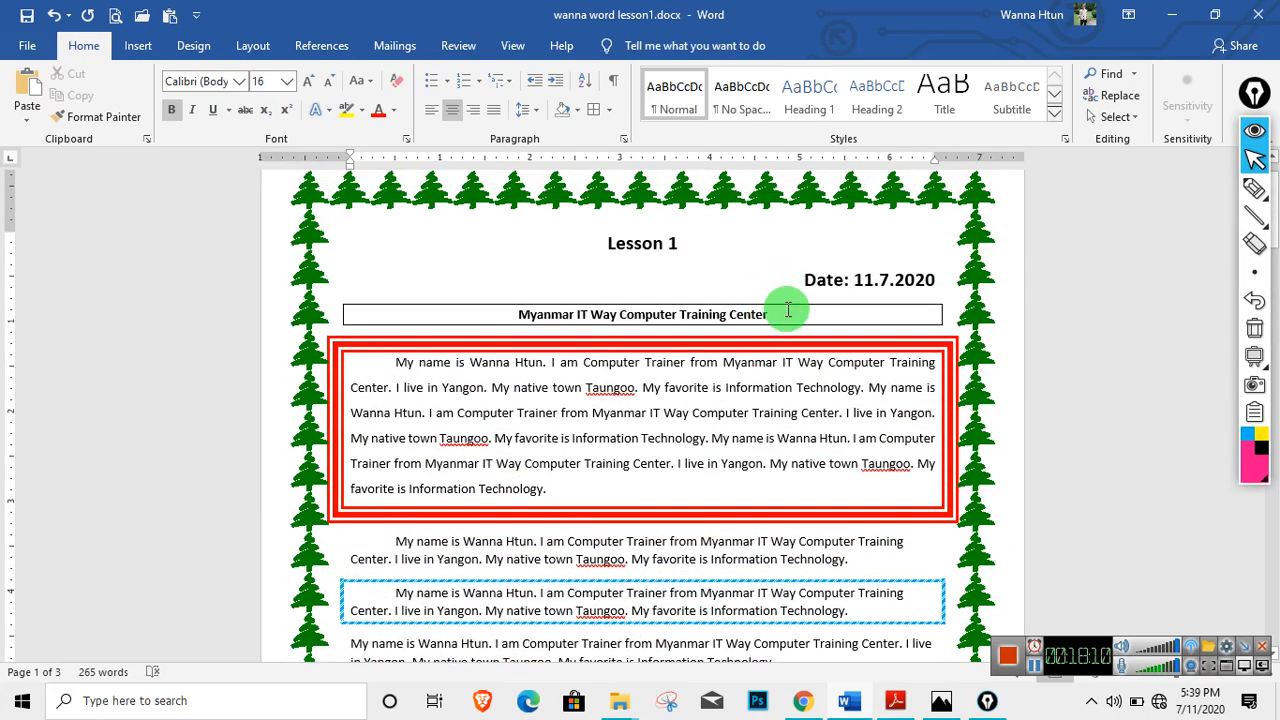
pyautogui.scroll(-12, 760, 288)
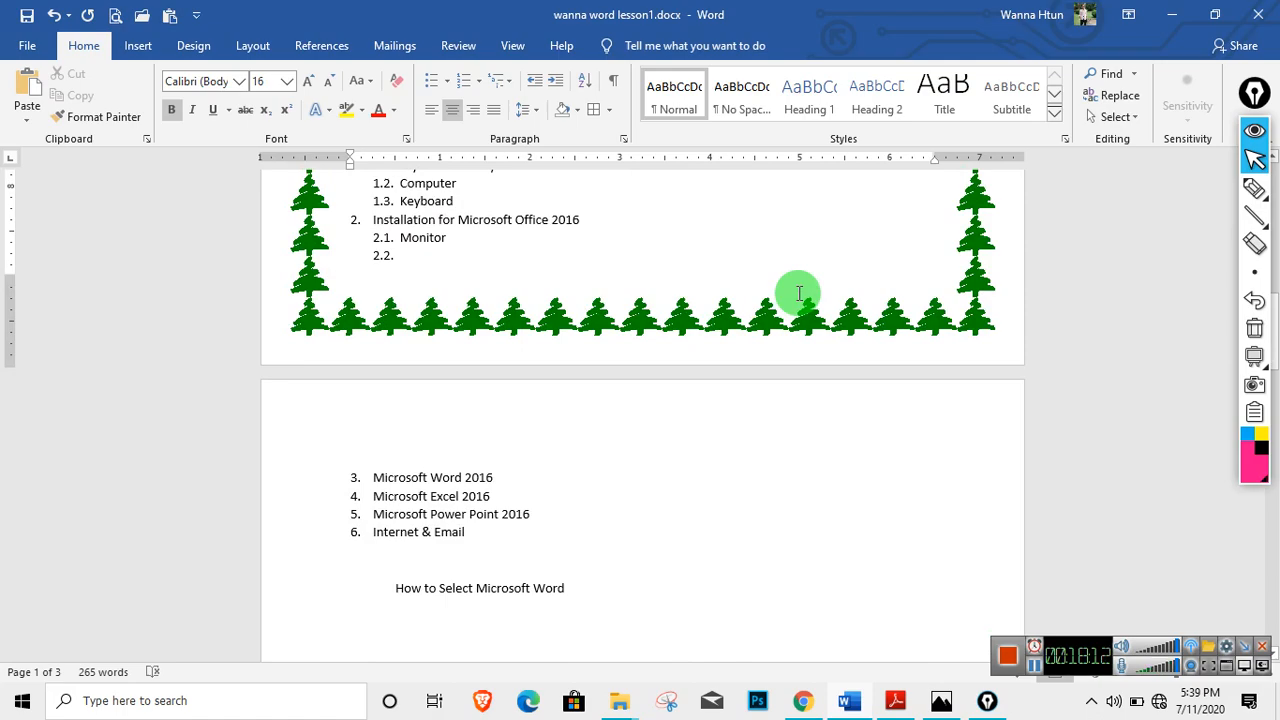
pyautogui.scroll(10, 826, 329)
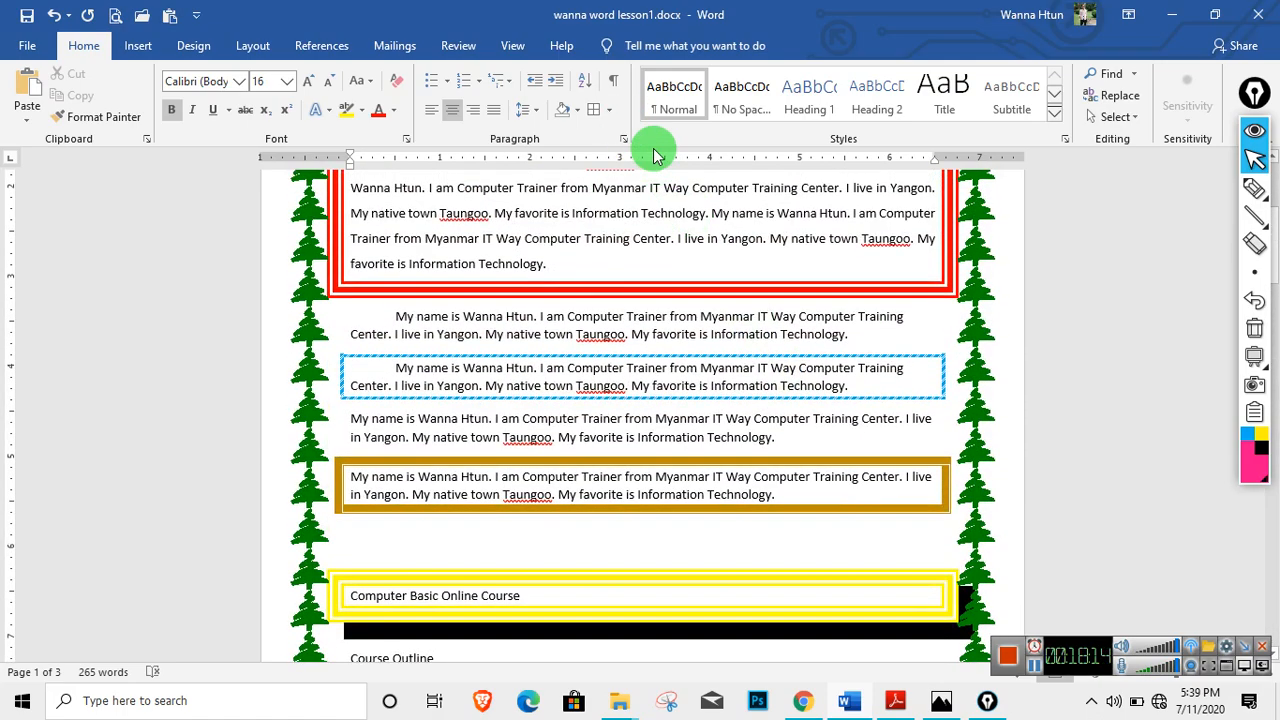
pyautogui.click(609, 114)
pyautogui.click(658, 478)
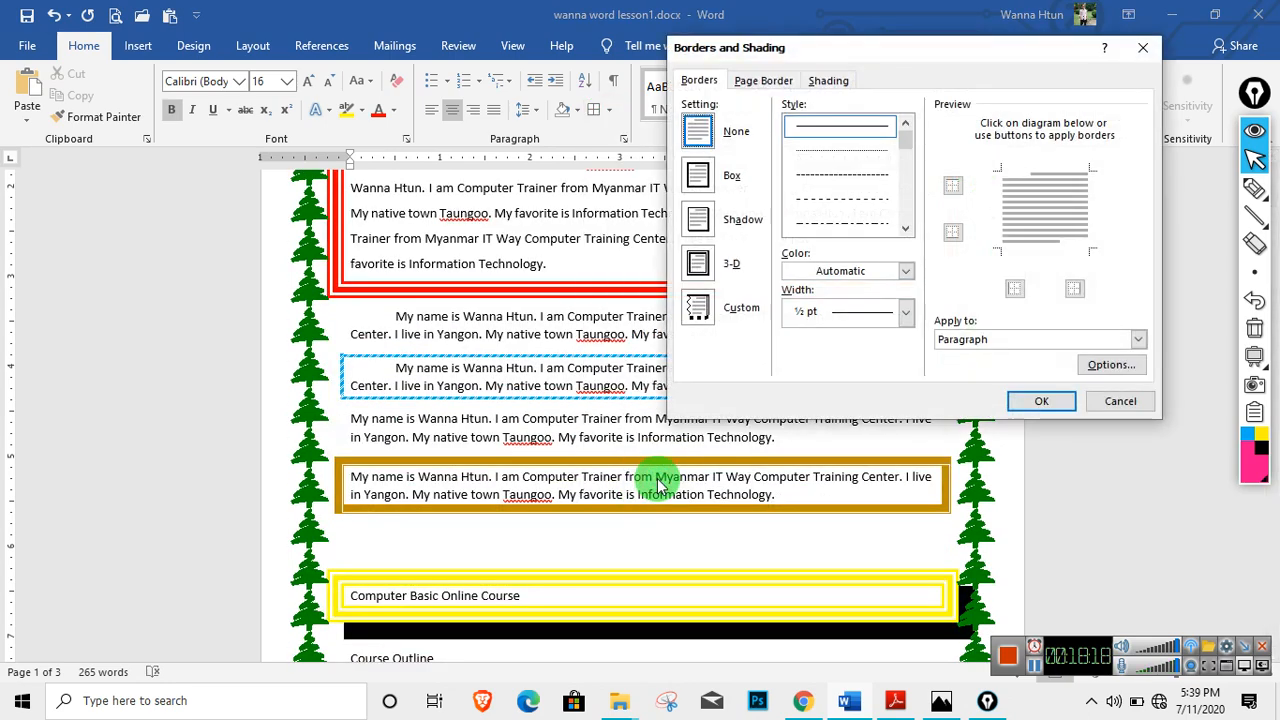
pyautogui.click(762, 80)
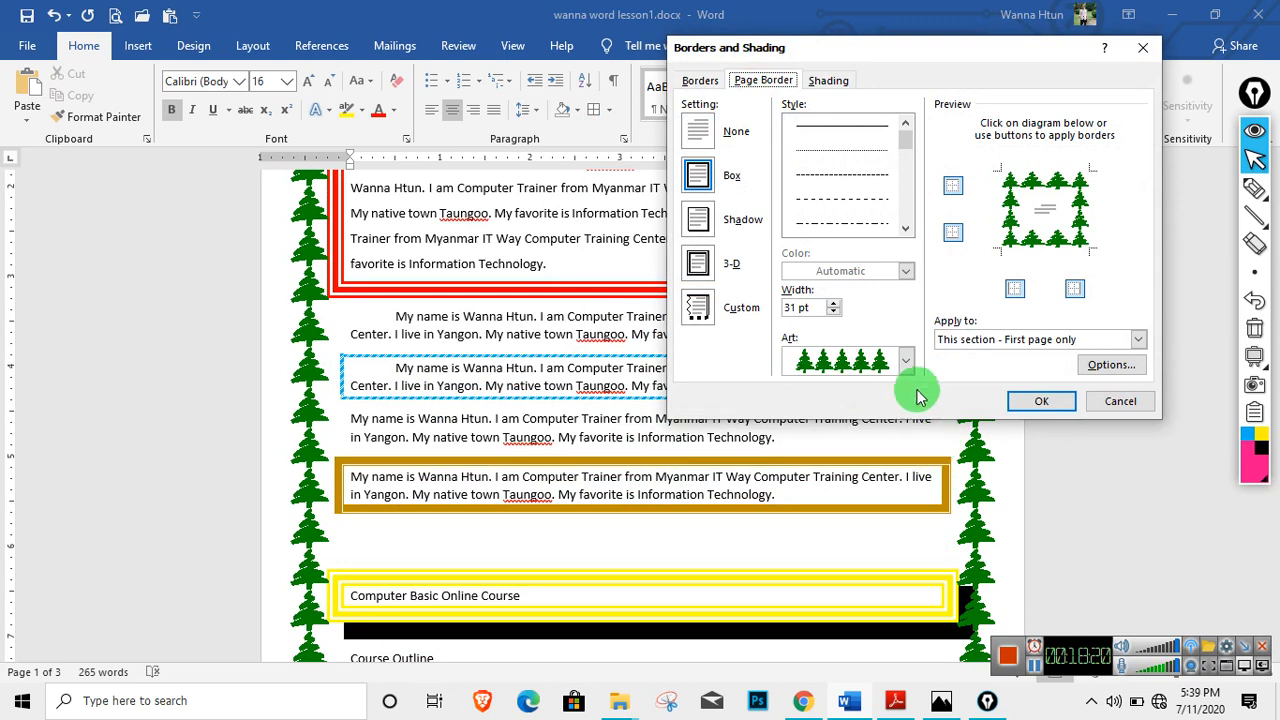
pyautogui.click(905, 360)
pyautogui.click(857, 414)
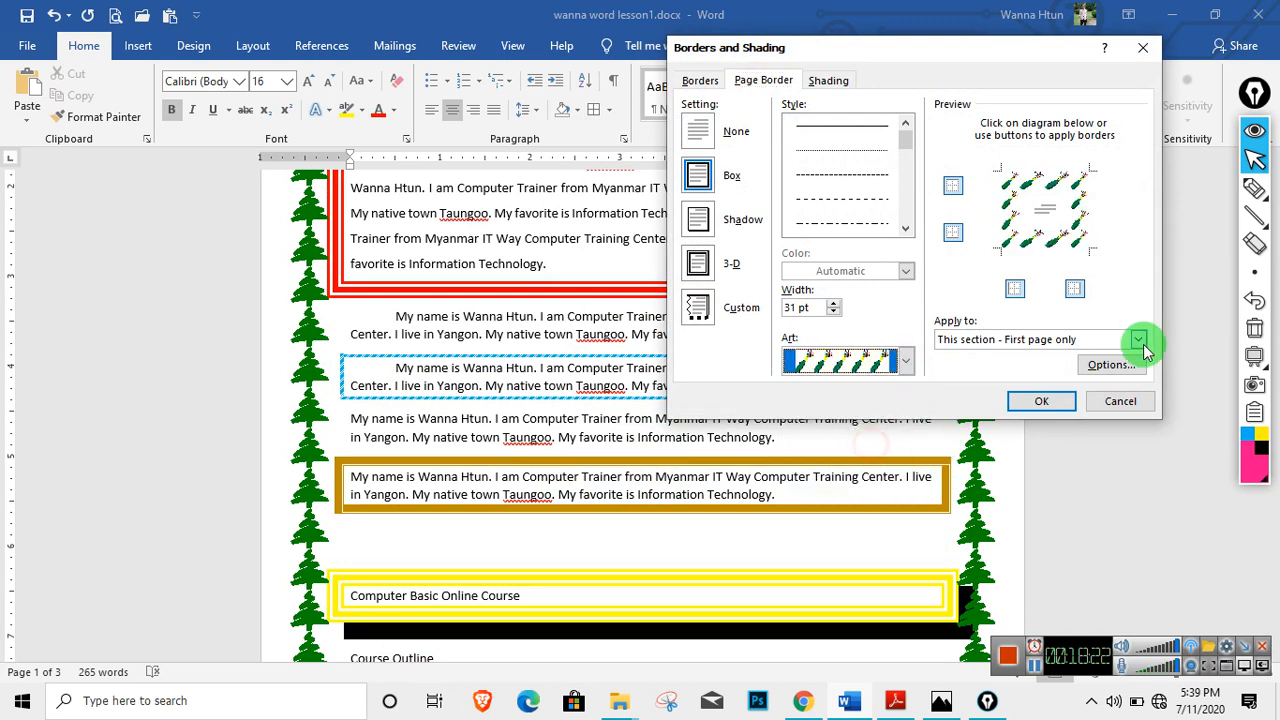
pyautogui.click(1140, 342)
pyautogui.click(1037, 393)
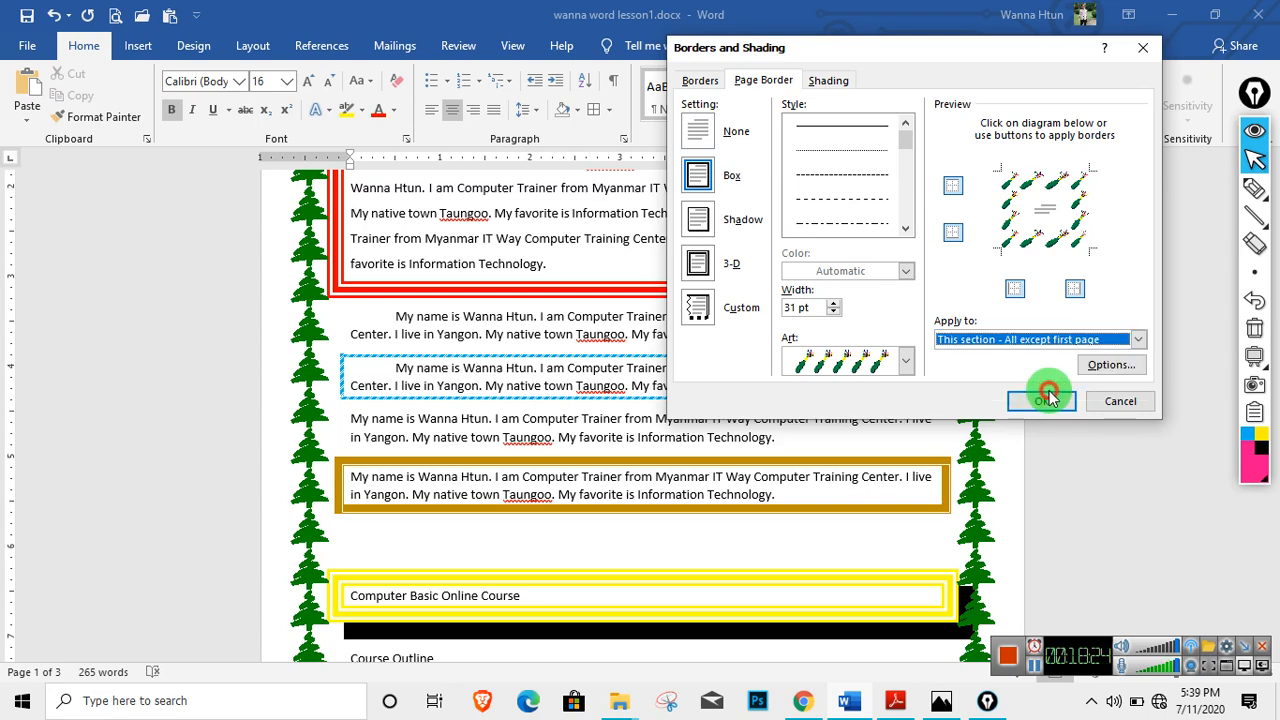
pyautogui.click(1042, 401)
# Look through all the pages to examine where the champagne bottle border is applied.
pyautogui.scroll(-10, 749, 429)
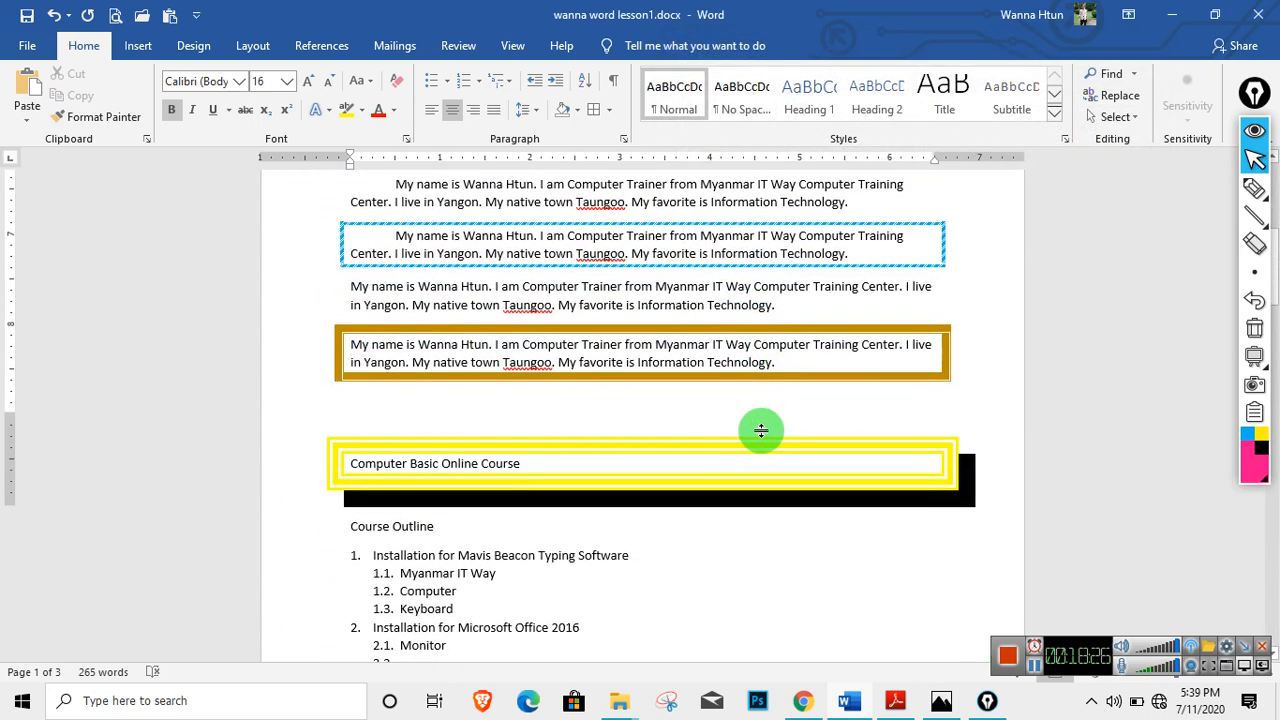
pyautogui.scroll(-15, 770, 430)
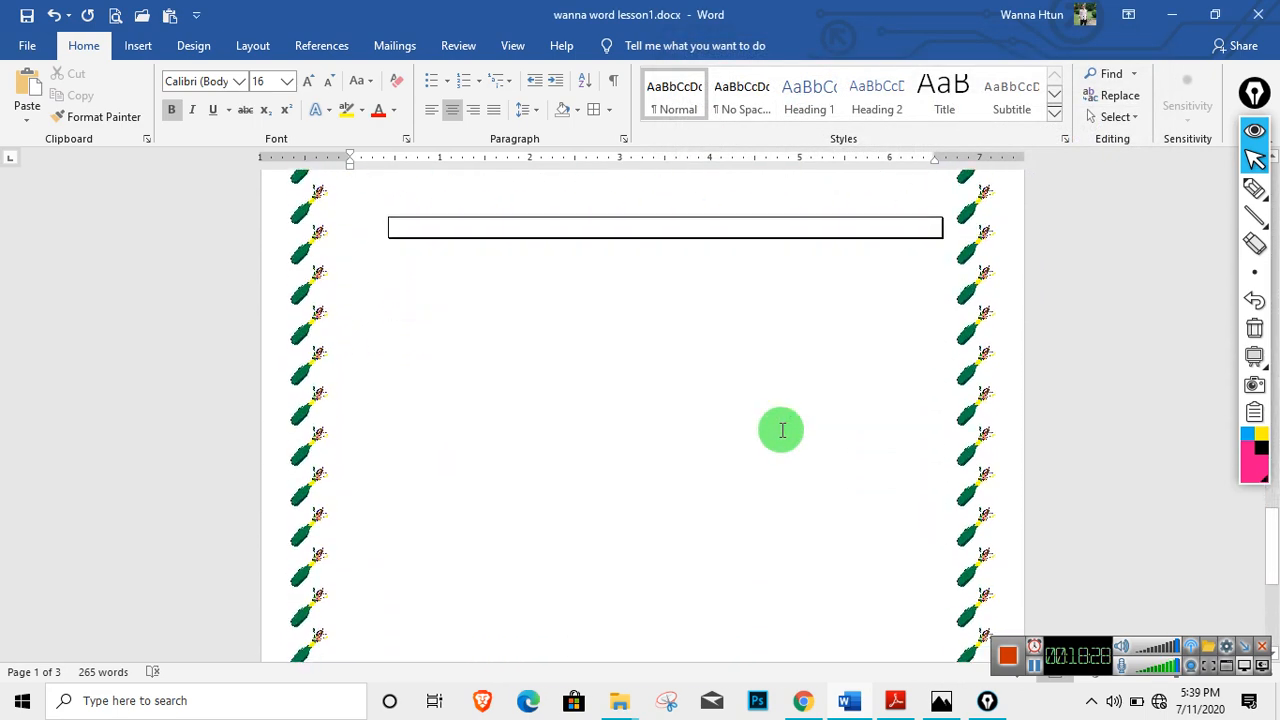
pyautogui.scroll(10, 781, 429)
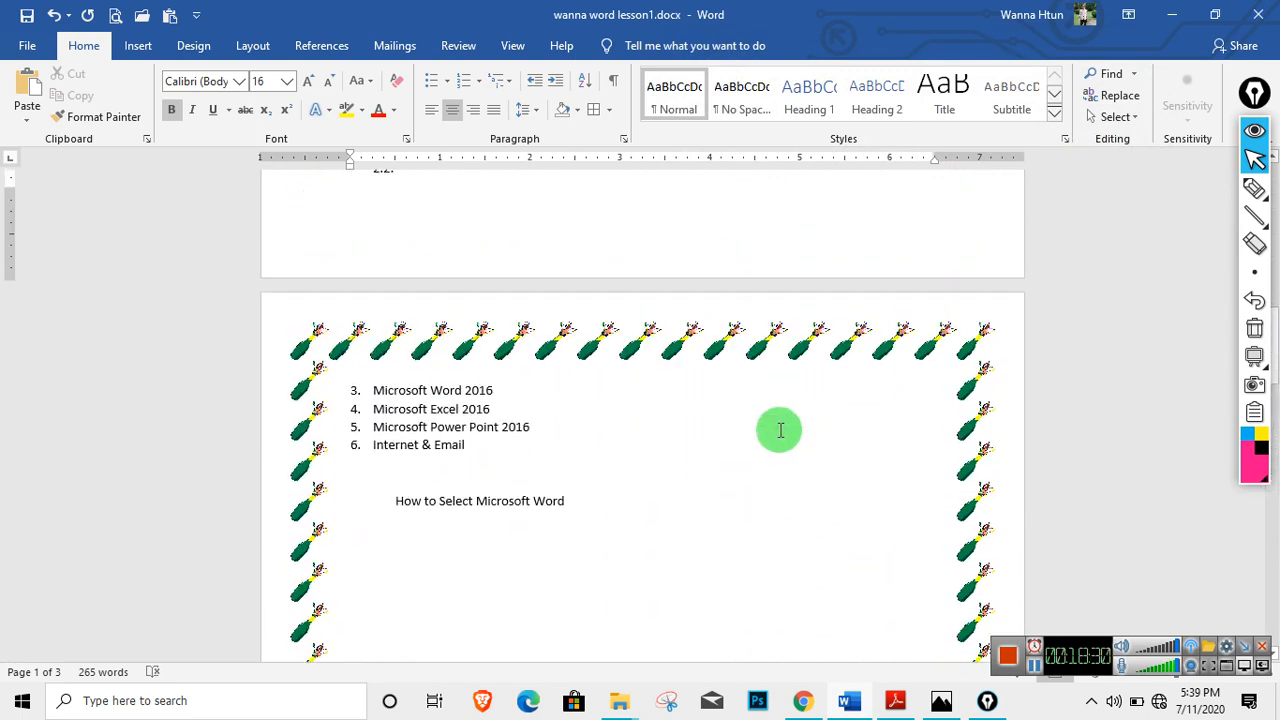
pyautogui.scroll(-10, 781, 430)
pyautogui.scroll(5, 785, 425)
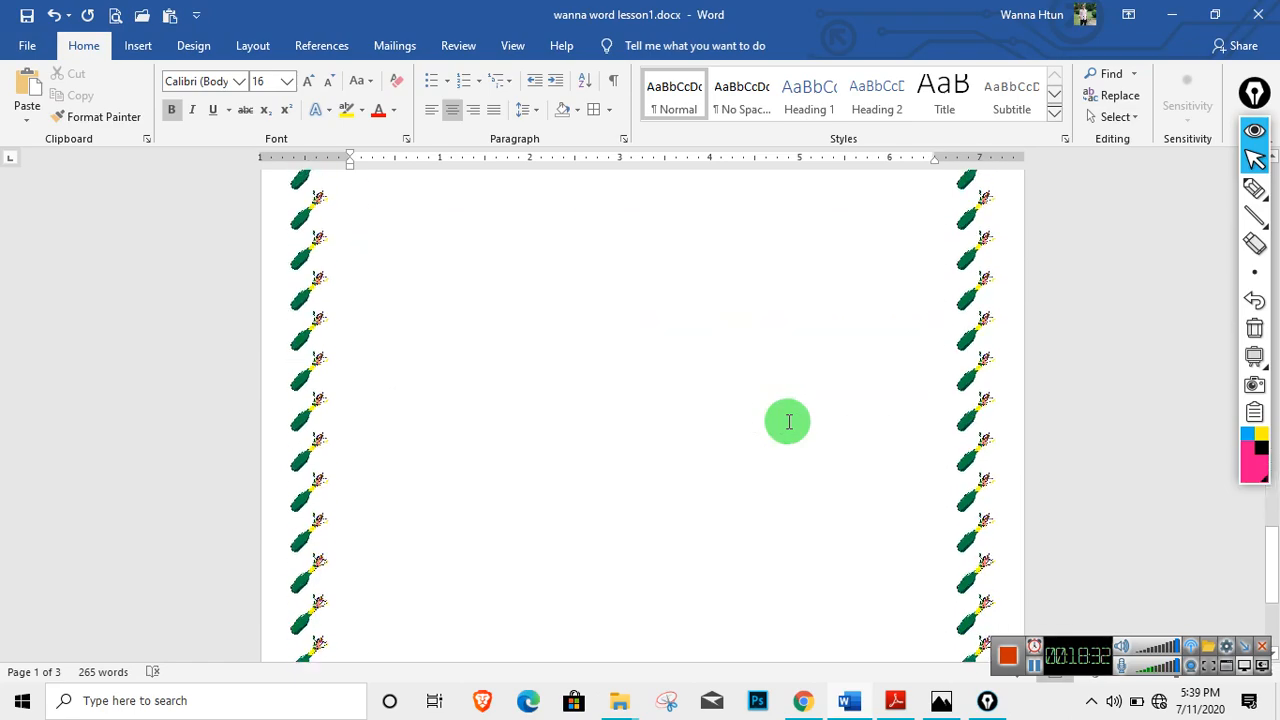
pyautogui.scroll(15, 788, 421)
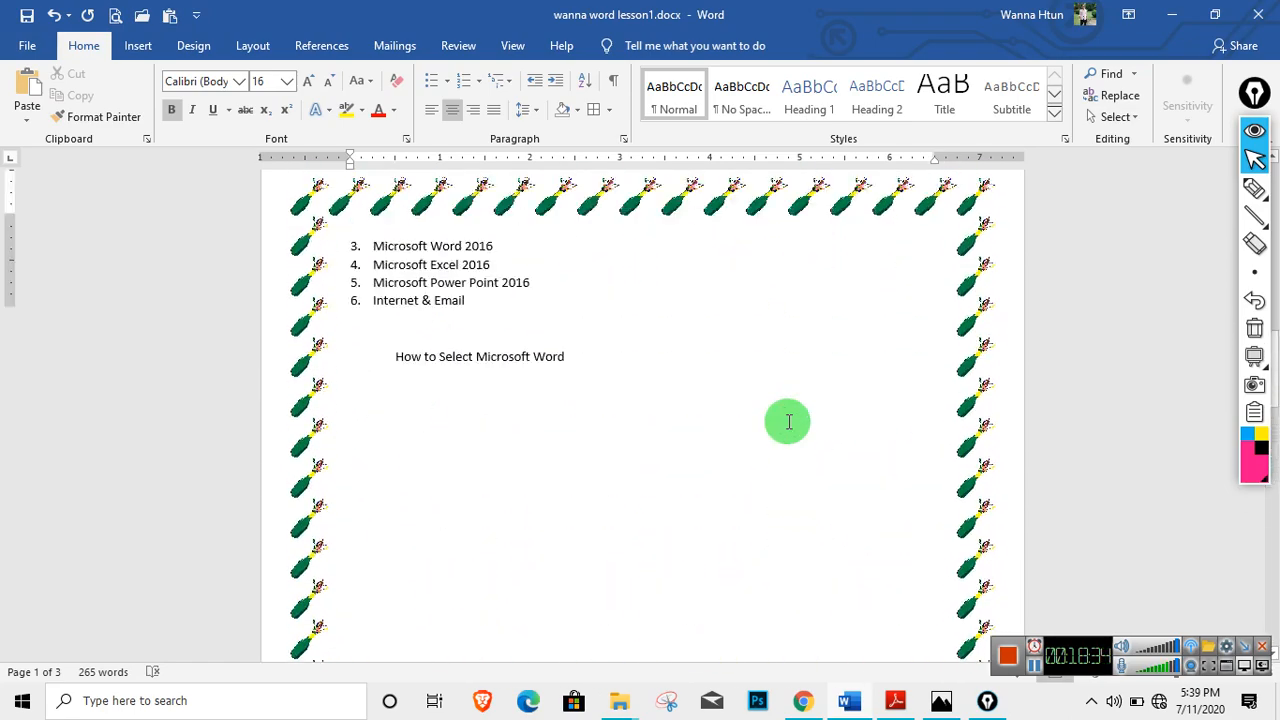
pyautogui.scroll(12, 787, 421)
pyautogui.scroll(-12, 870, 350)
pyautogui.scroll(-5, 874, 331)
pyautogui.scroll(-15, 786, 363)
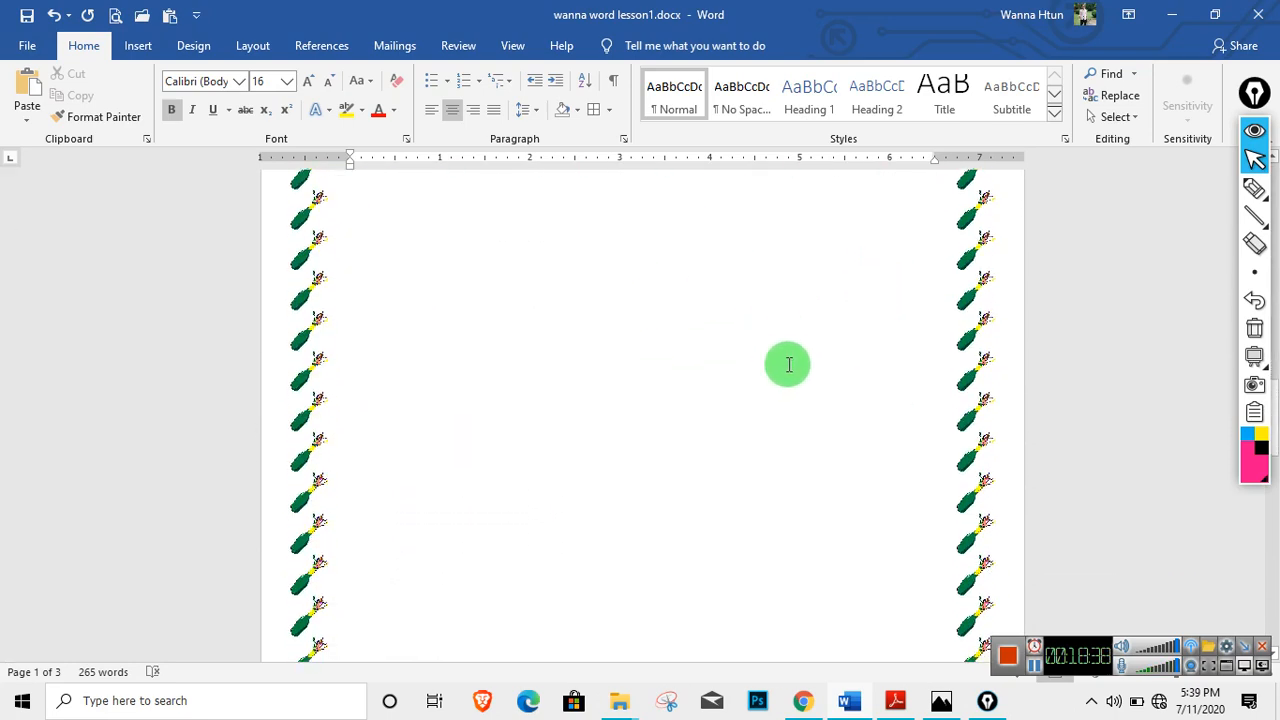
pyautogui.scroll(-10, 789, 364)
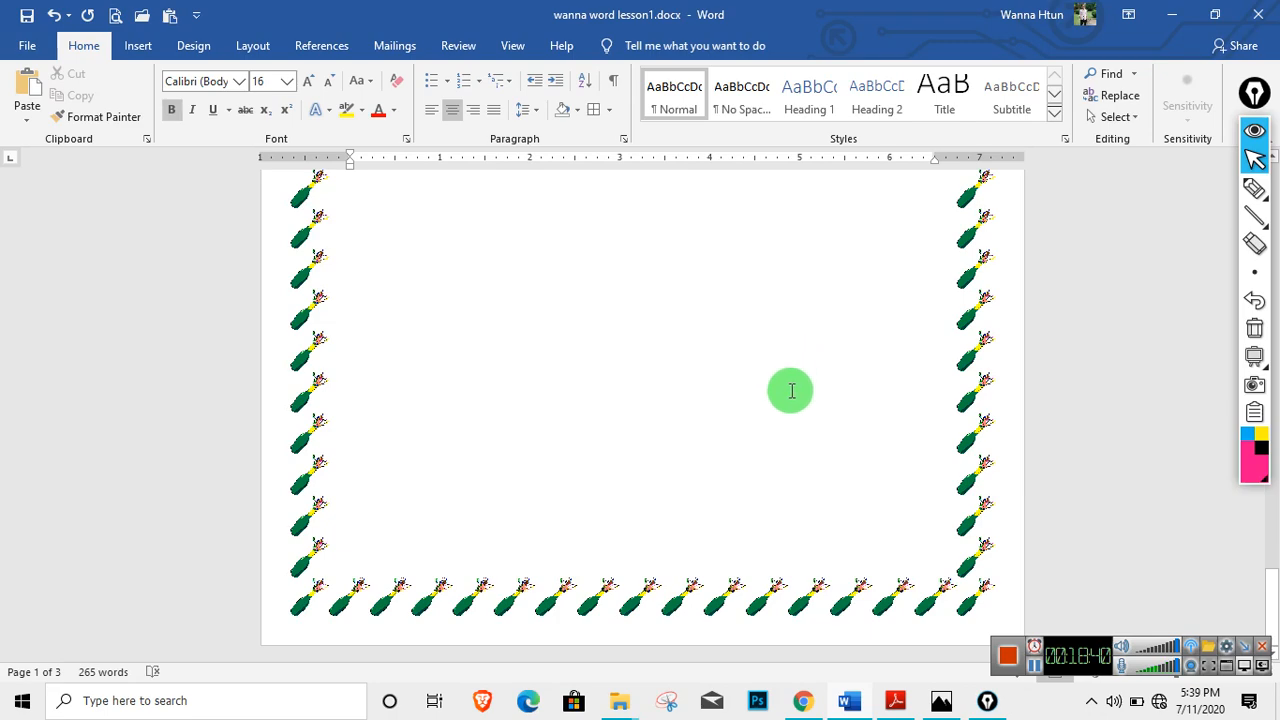
pyautogui.scroll(-5, 811, 380)
pyautogui.scroll(5, 813, 385)
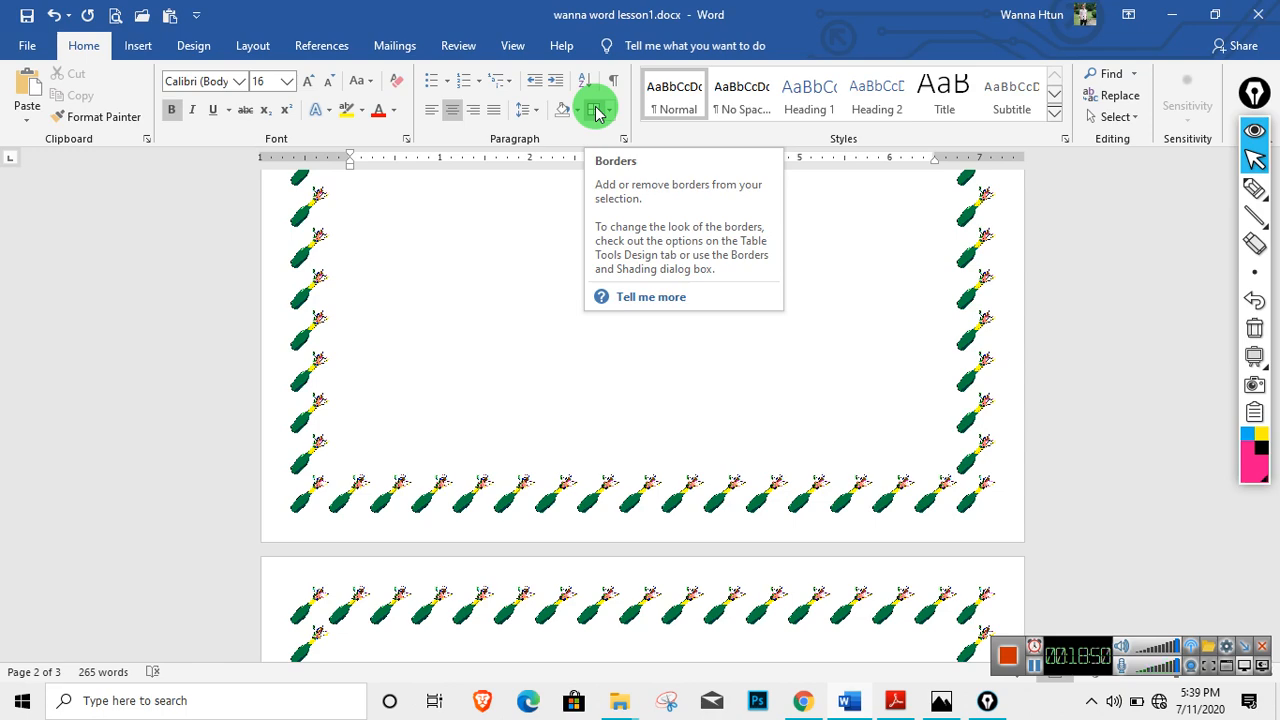
pyautogui.scroll(10, 510, 294)
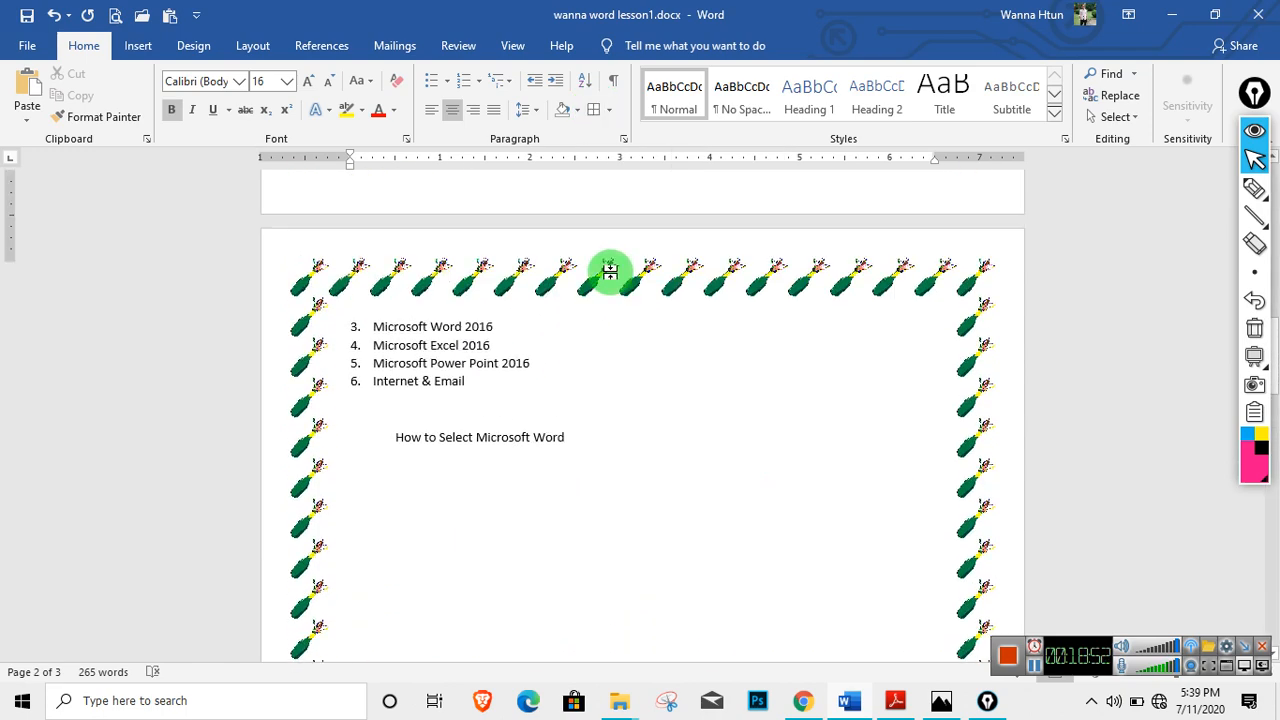
pyautogui.scroll(7, 610, 271)
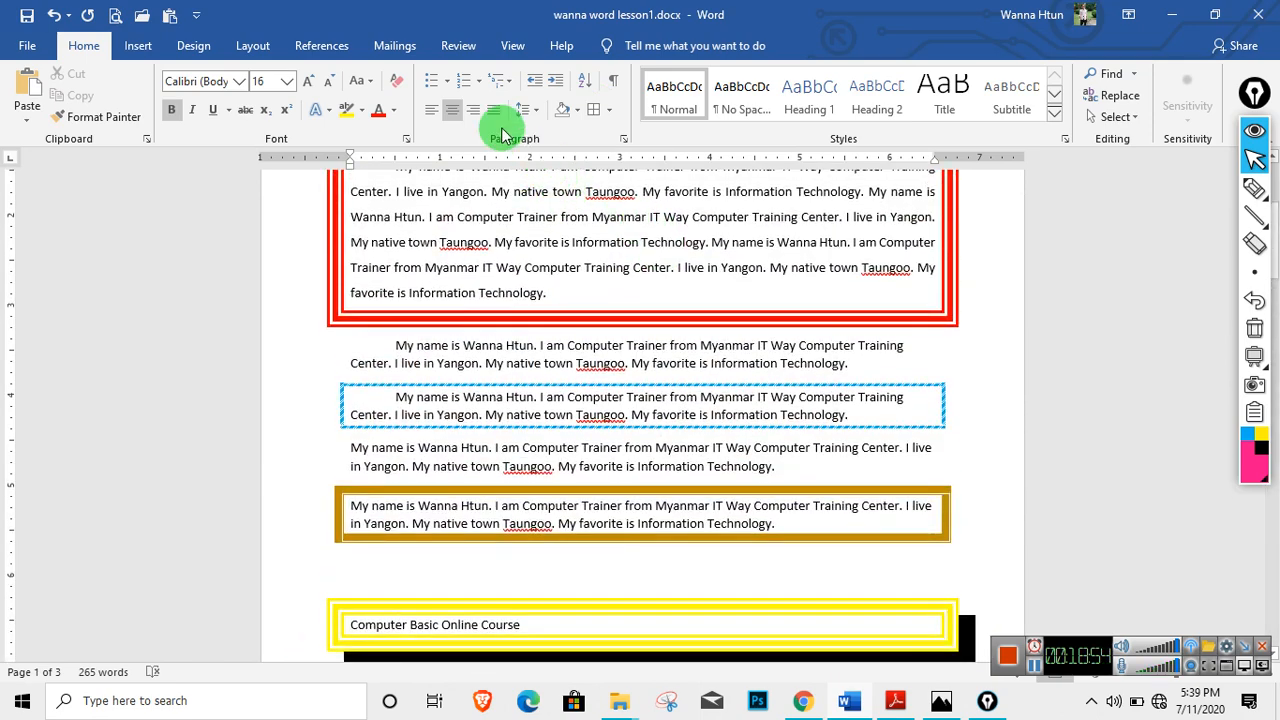
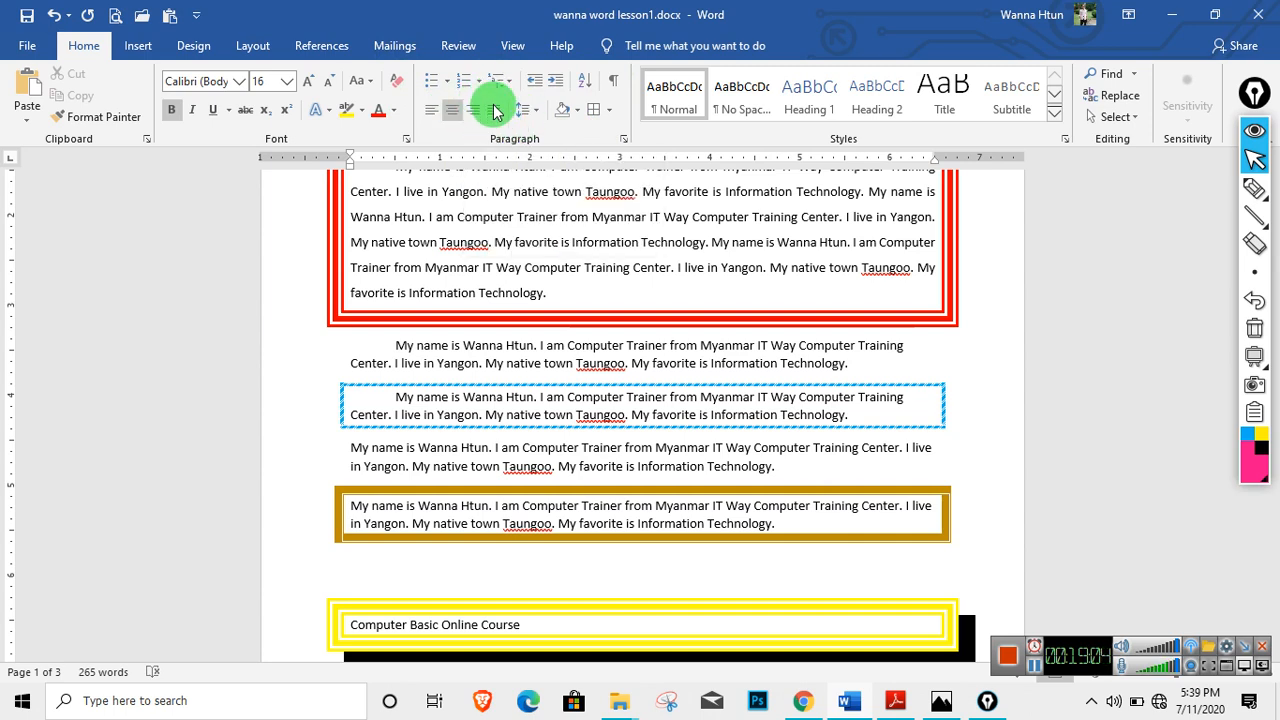
# Shade the red-bordered paragraph below the training center heading with standard light blue.
pyautogui.scroll(5, 760, 266)
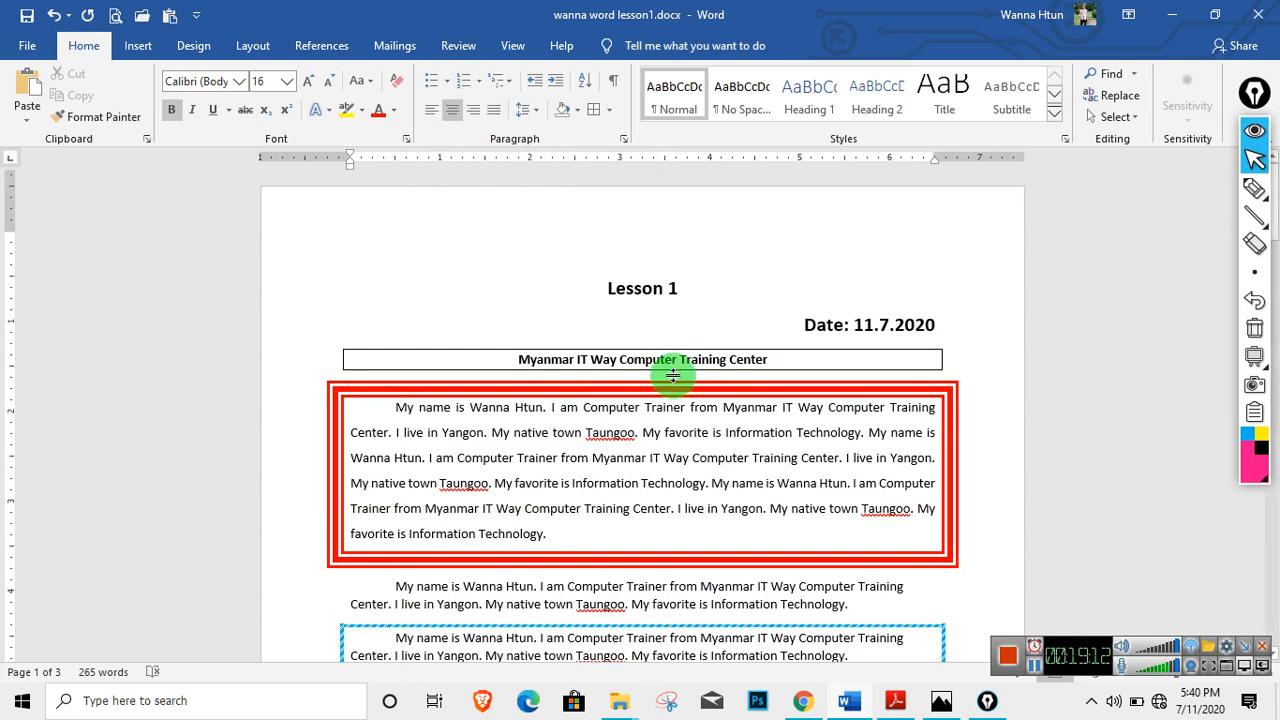
pyautogui.scroll(-3, 673, 373)
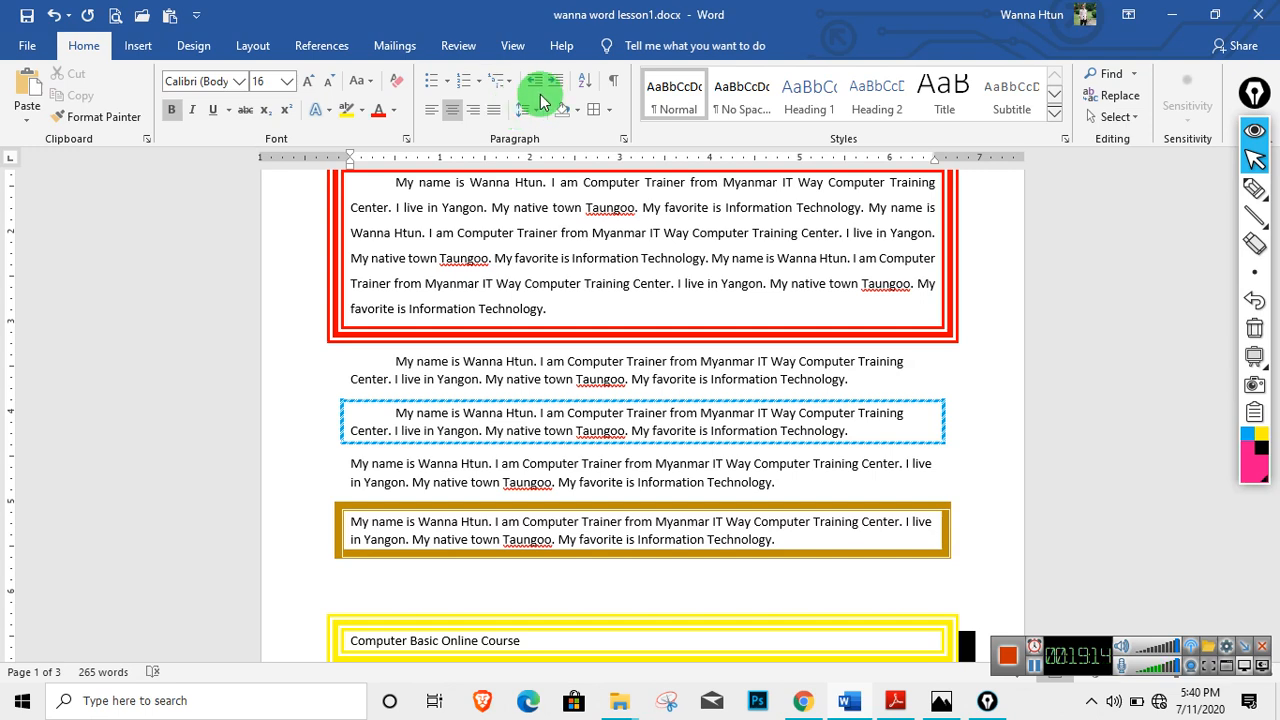
pyautogui.scroll(2, 586, 223)
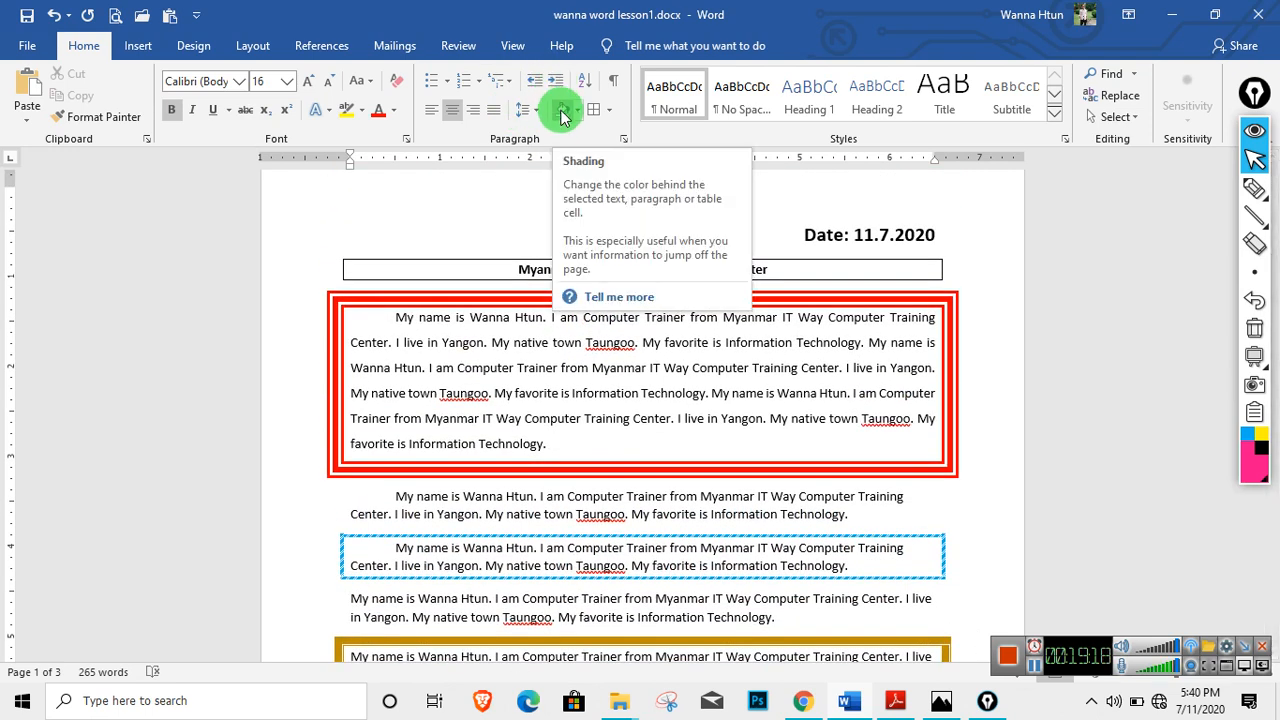
pyautogui.moveTo(393, 317); pyautogui.dragTo(586, 443)
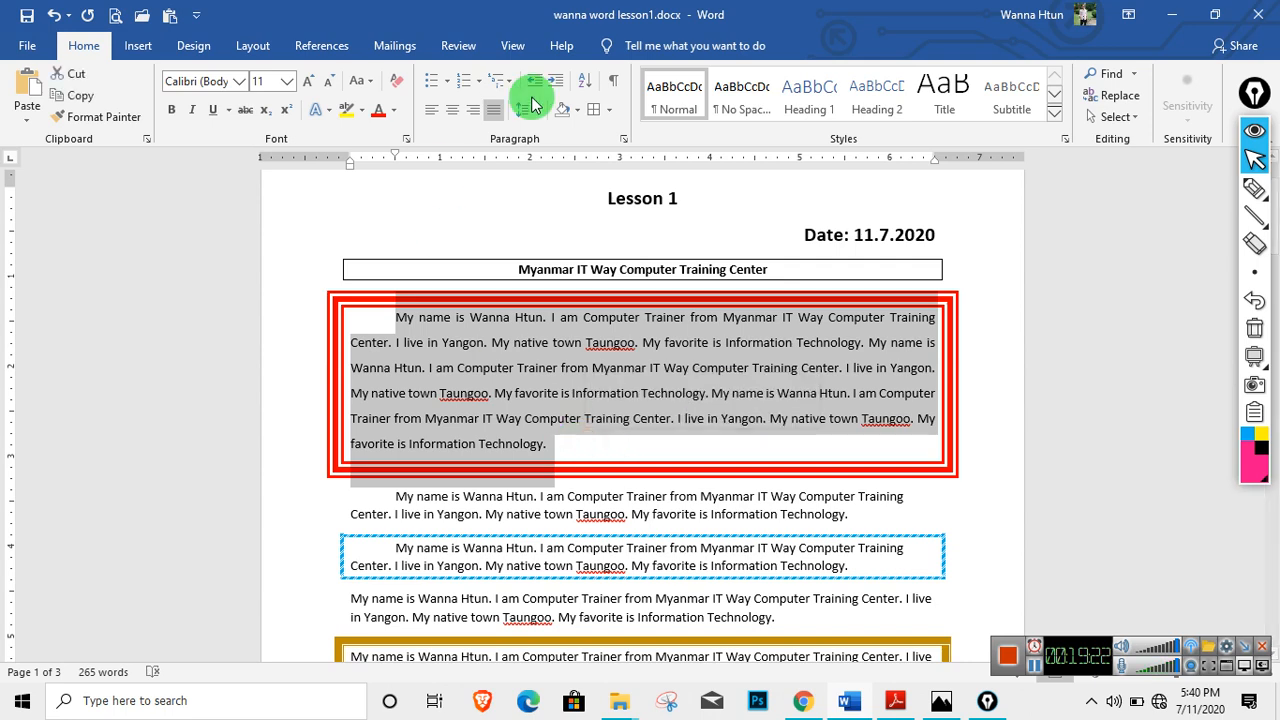
pyautogui.click(579, 121)
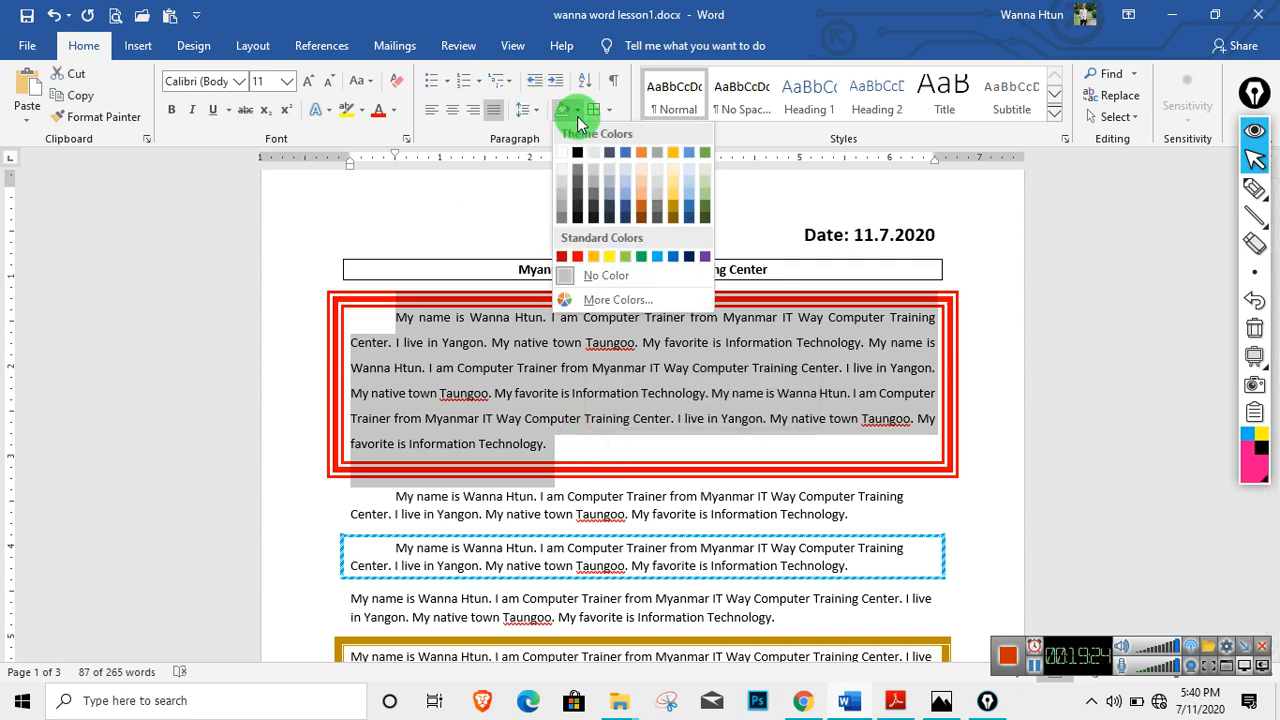
pyautogui.click(660, 257)
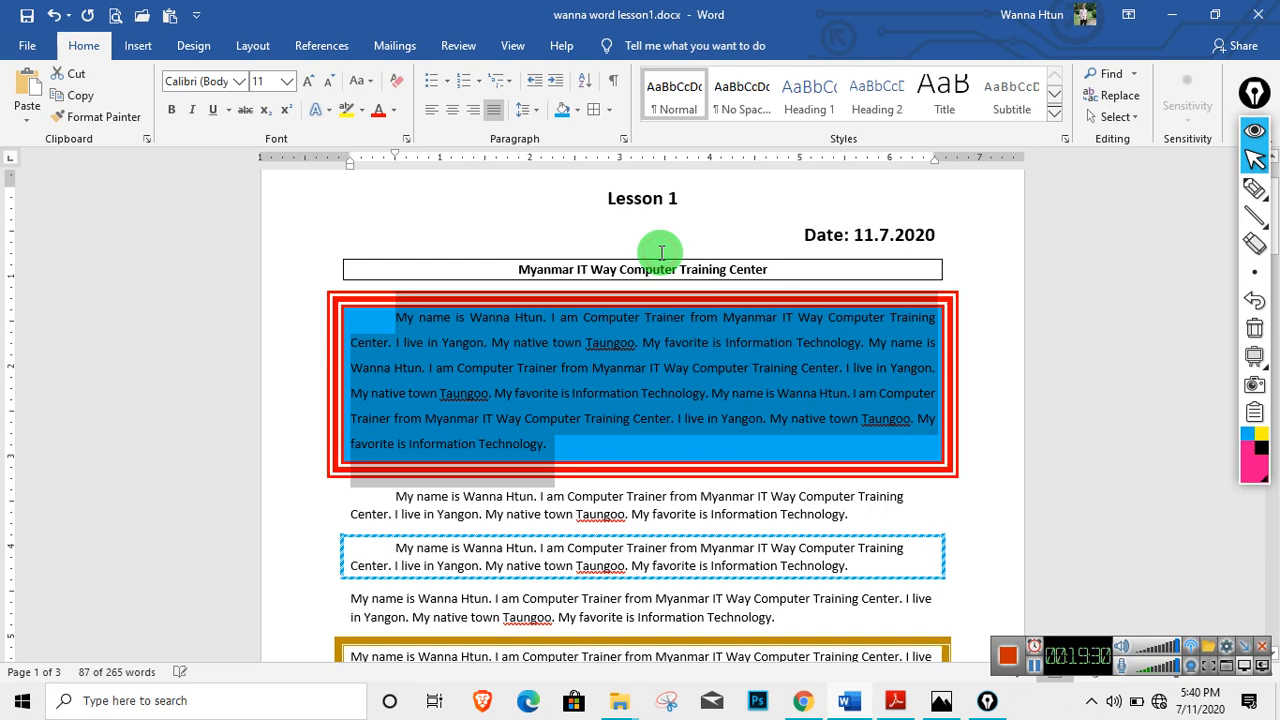
pyautogui.click(555, 361)
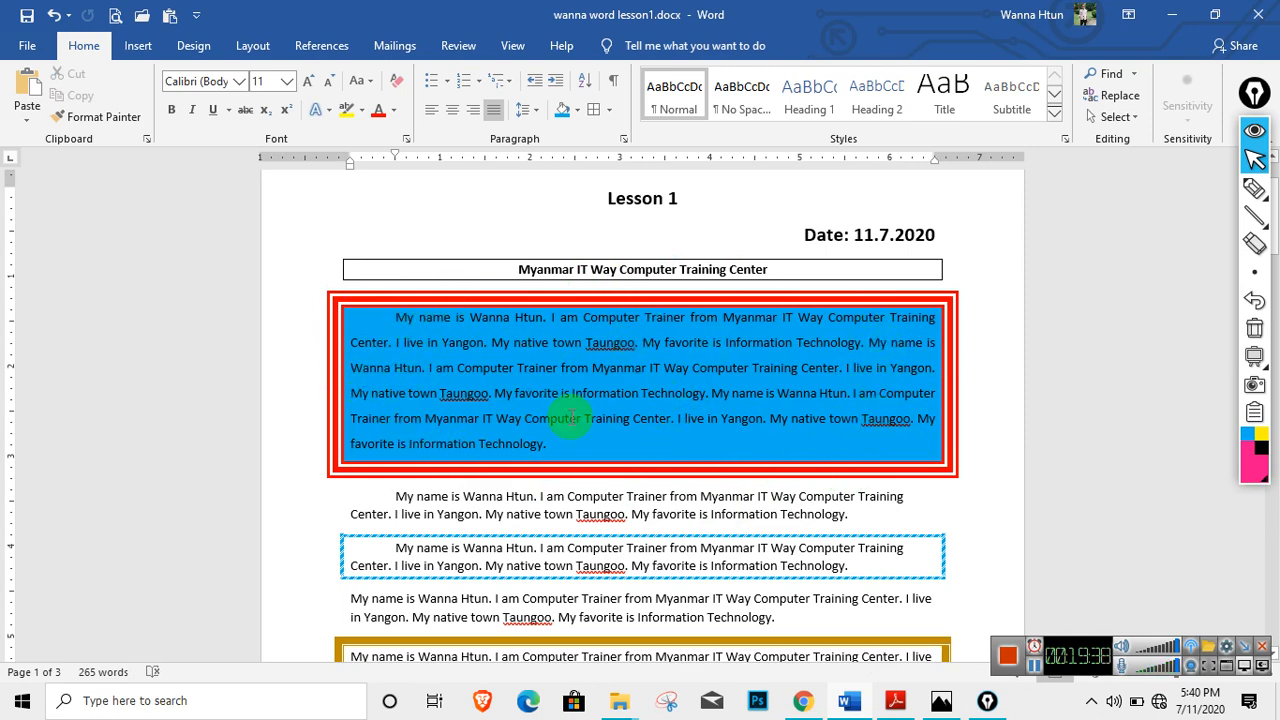
# Shade the unbordered paragraph between the blue-bordered and gold-bordered paragraphs with standard yellow.
pyautogui.scroll(-10, 567, 418)
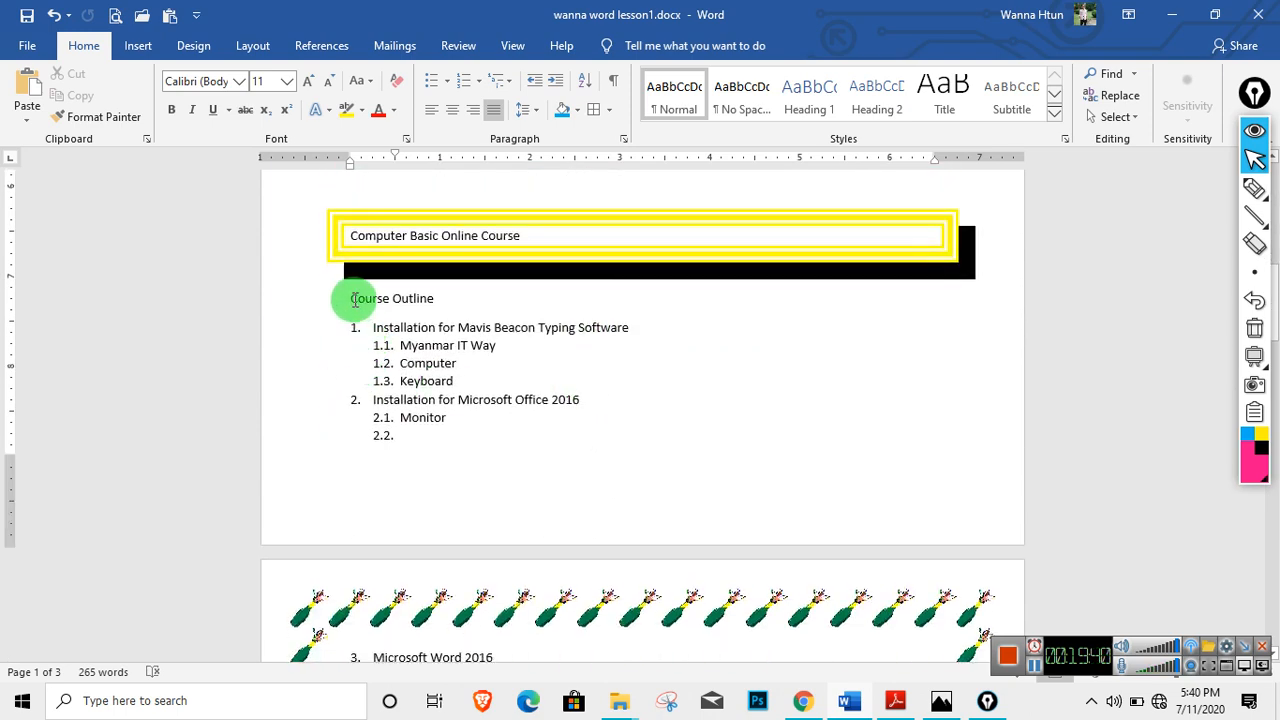
pyautogui.scroll(3, 354, 315)
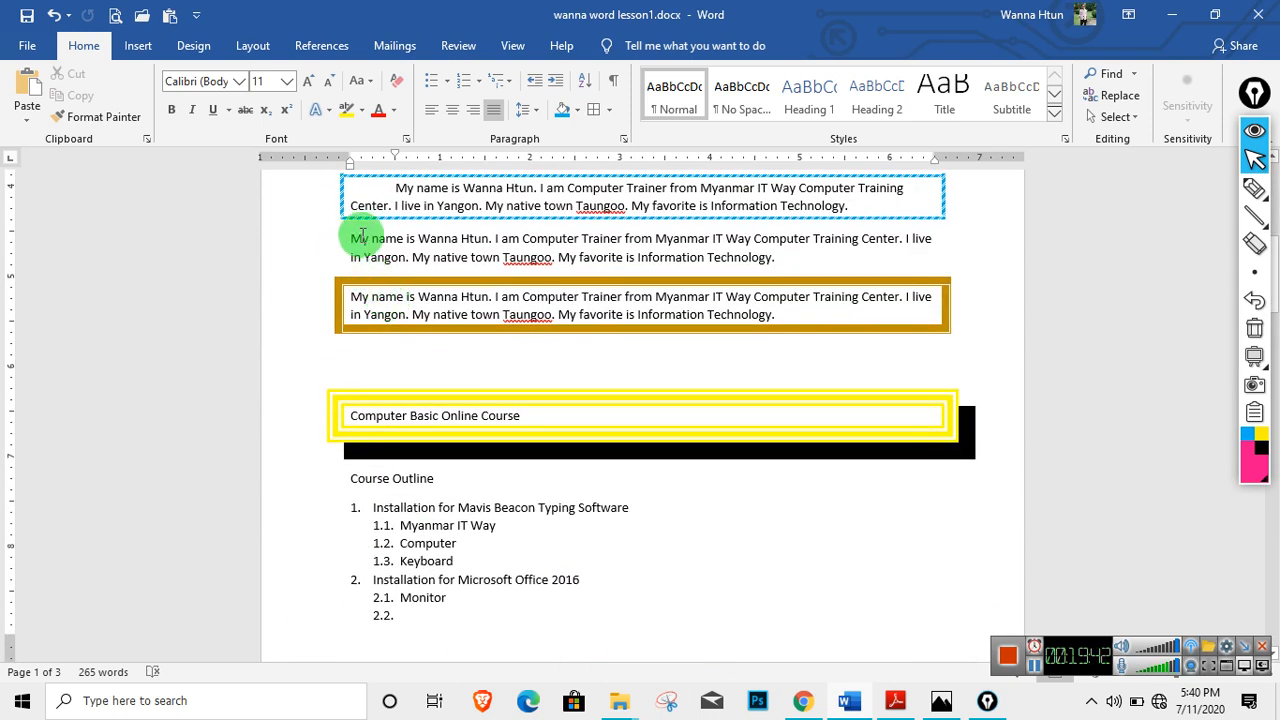
pyautogui.moveTo(351, 238); pyautogui.dragTo(883, 260)
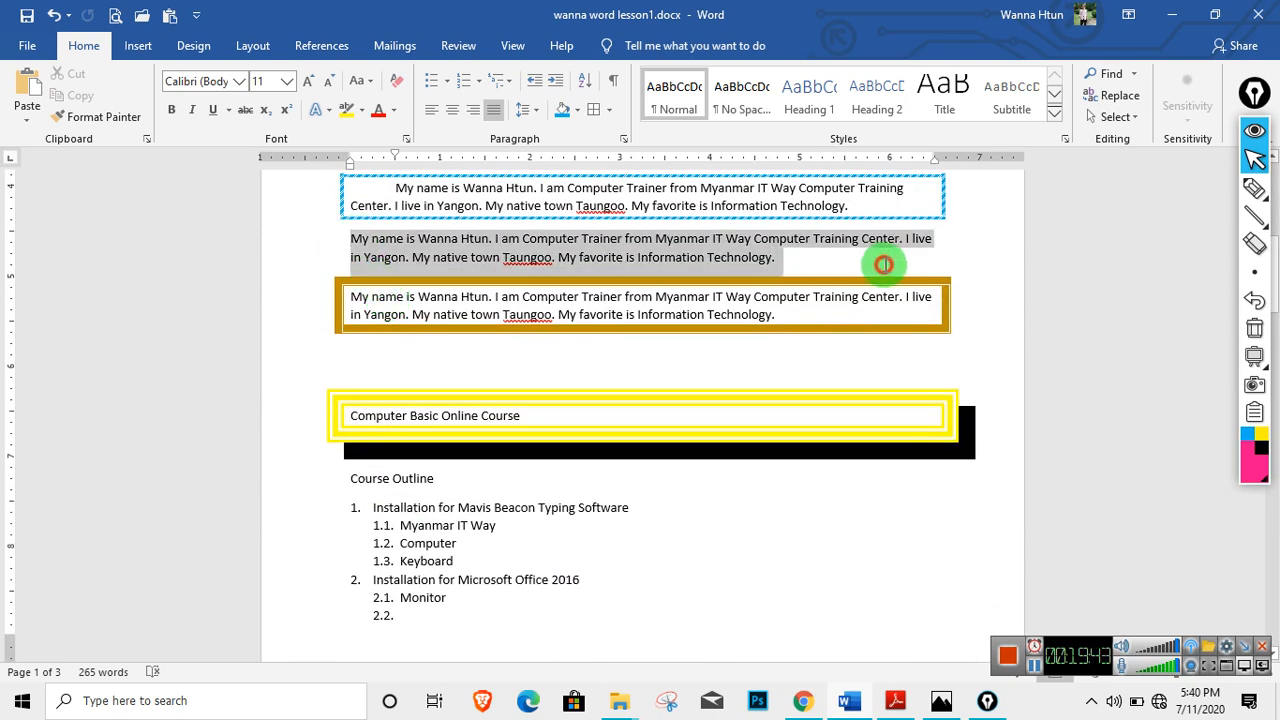
pyautogui.click(578, 112)
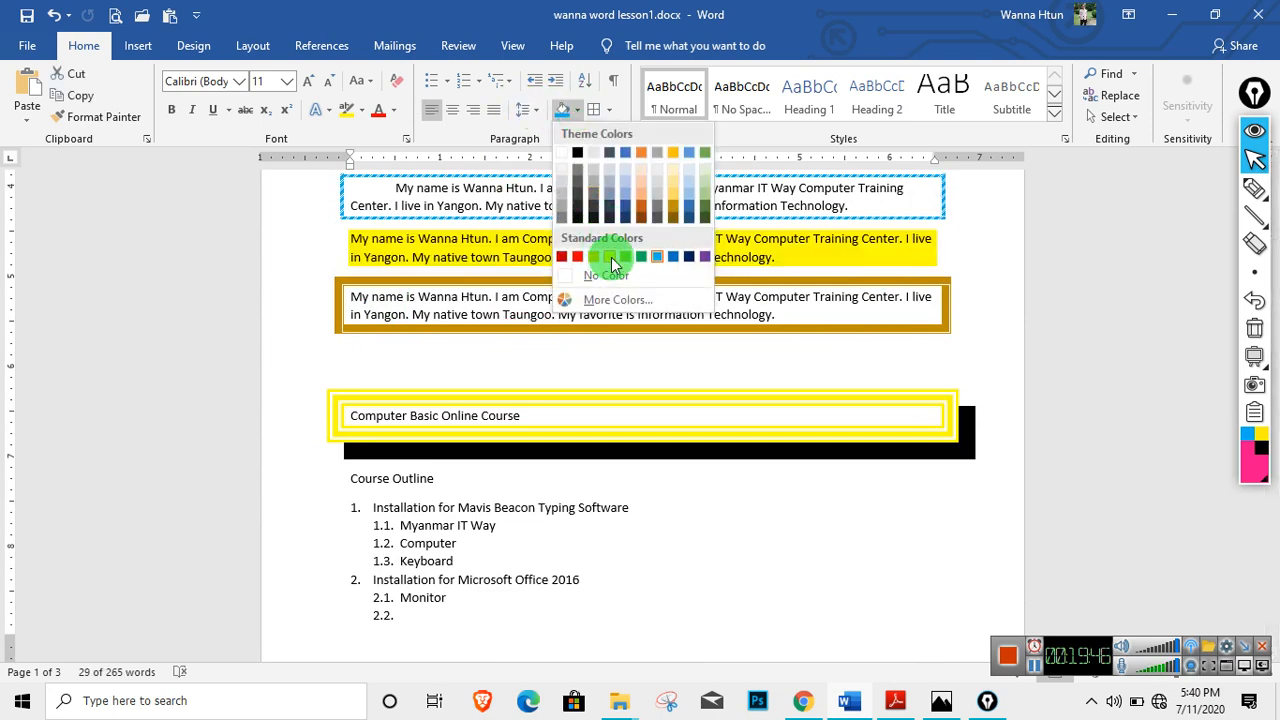
pyautogui.click(612, 261)
pyautogui.click(622, 242)
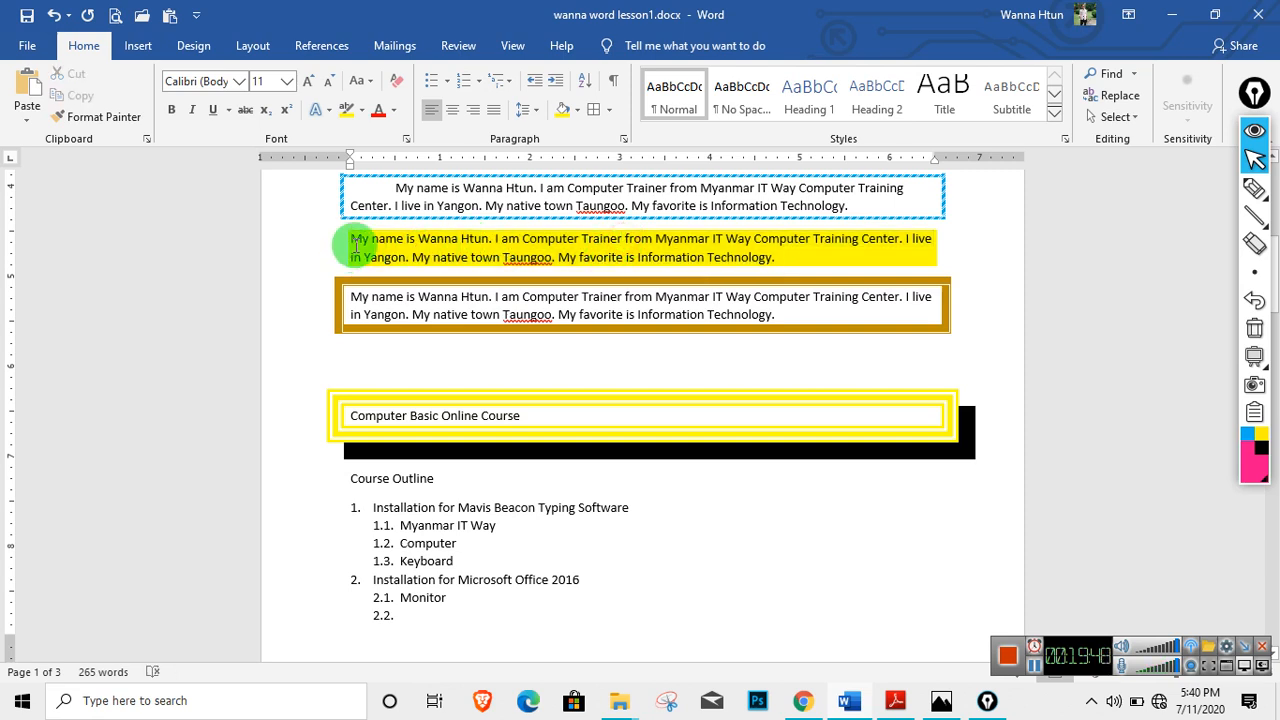
# Change the yellow paragraph's shading to a turquoise picked from the extended standard color palette.
pyautogui.moveTo(412, 235); pyautogui.dragTo(799, 258)
pyautogui.hotkey('ctrl', 'c')
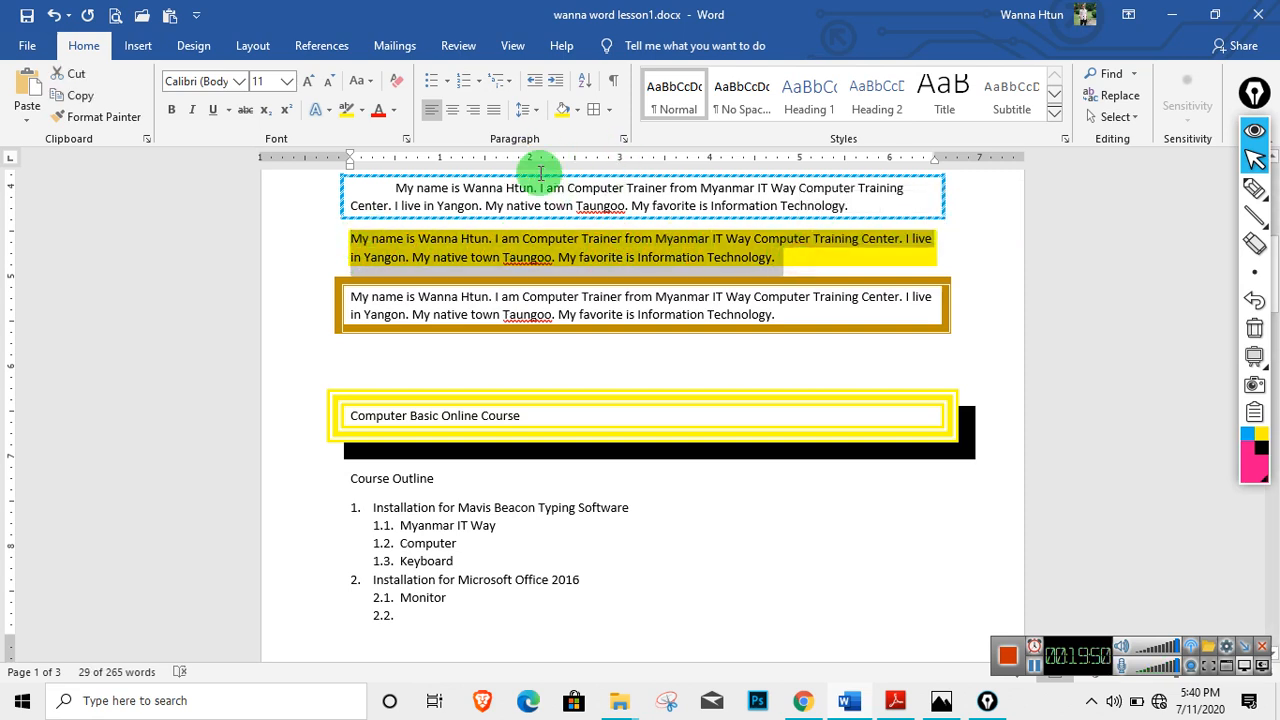
pyautogui.click(577, 110)
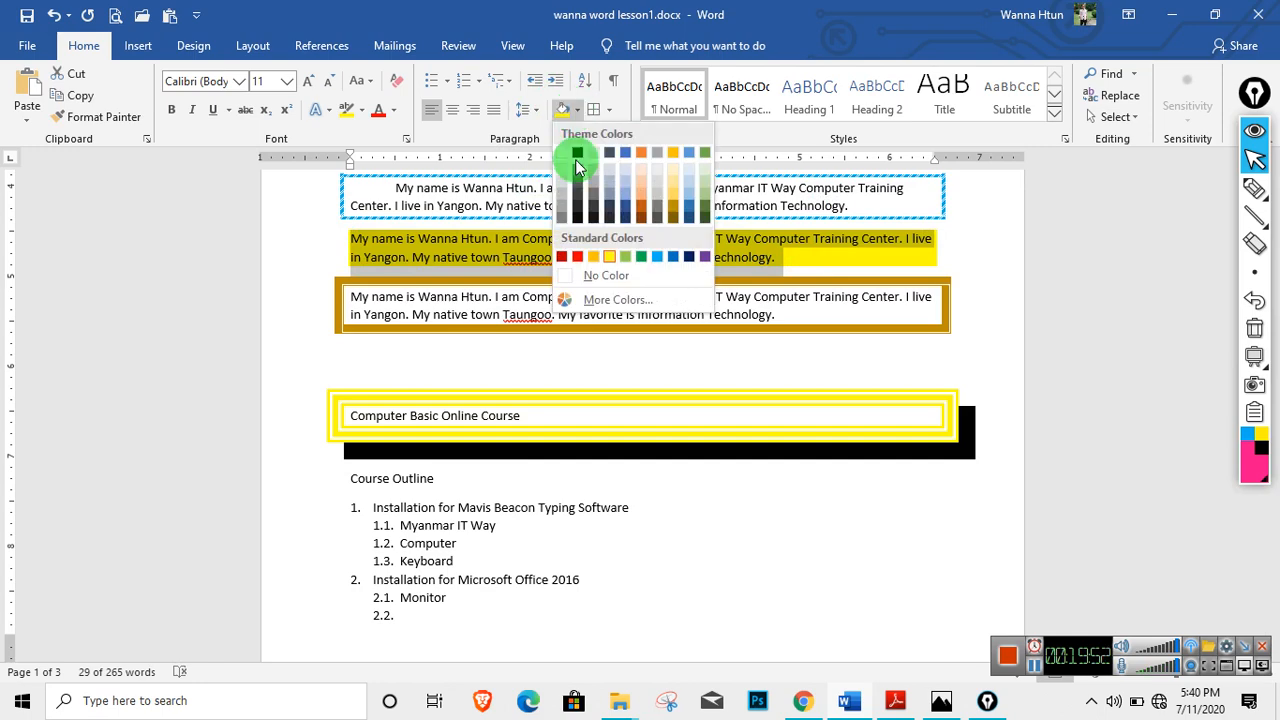
pyautogui.click(617, 300)
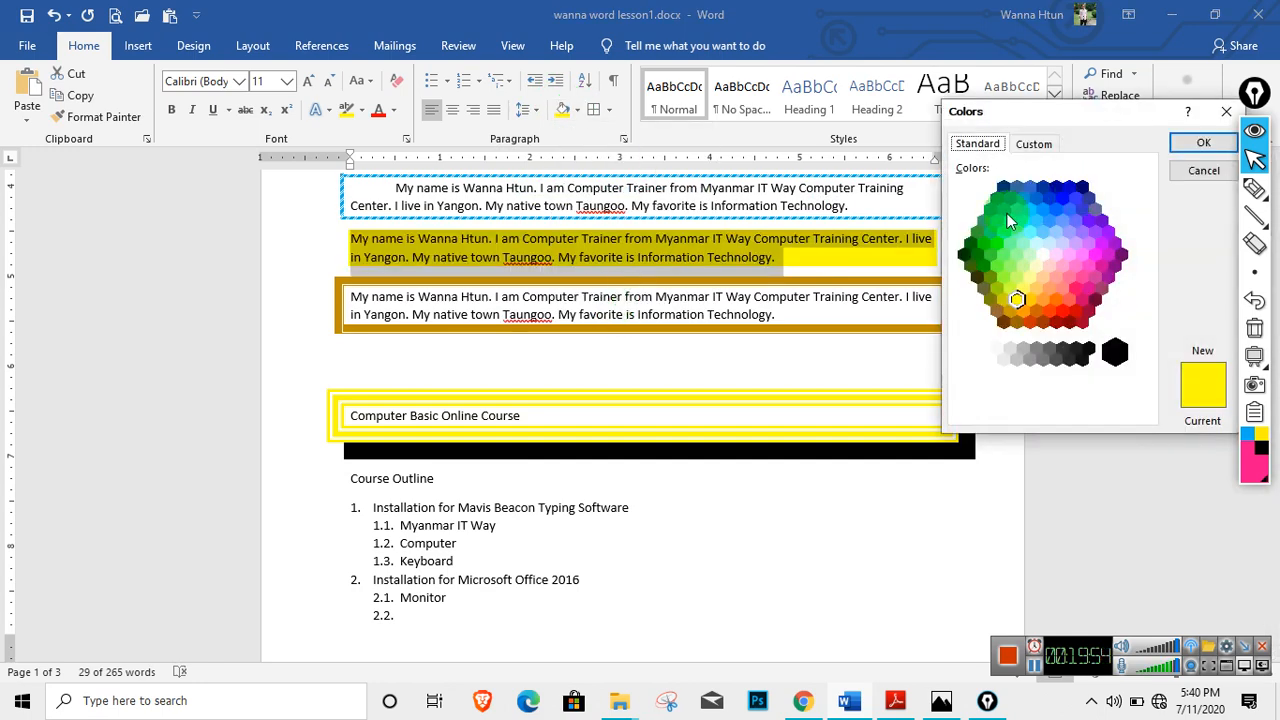
pyautogui.moveTo(1043, 119); pyautogui.dragTo(922, 96)
pyautogui.click(935, 186)
pyautogui.click(1076, 128)
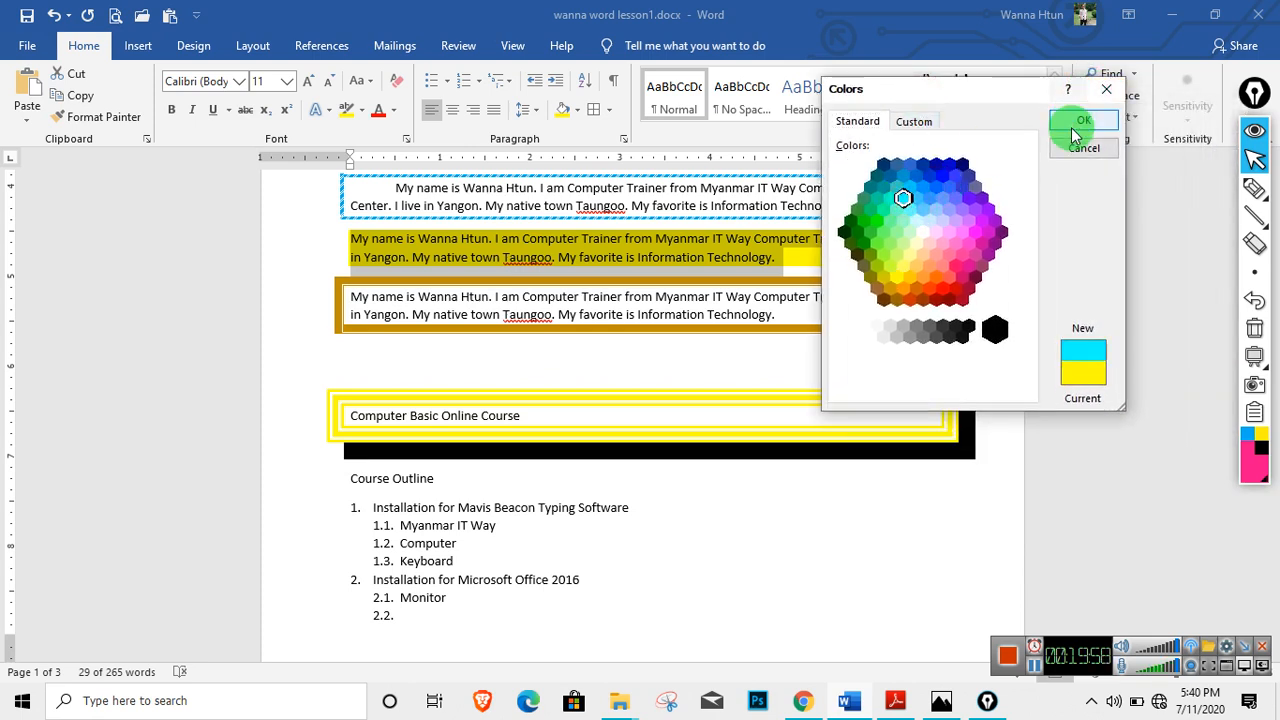
# Look over the bordered and shaded paragraphs on the first page.
pyautogui.click(676, 245)
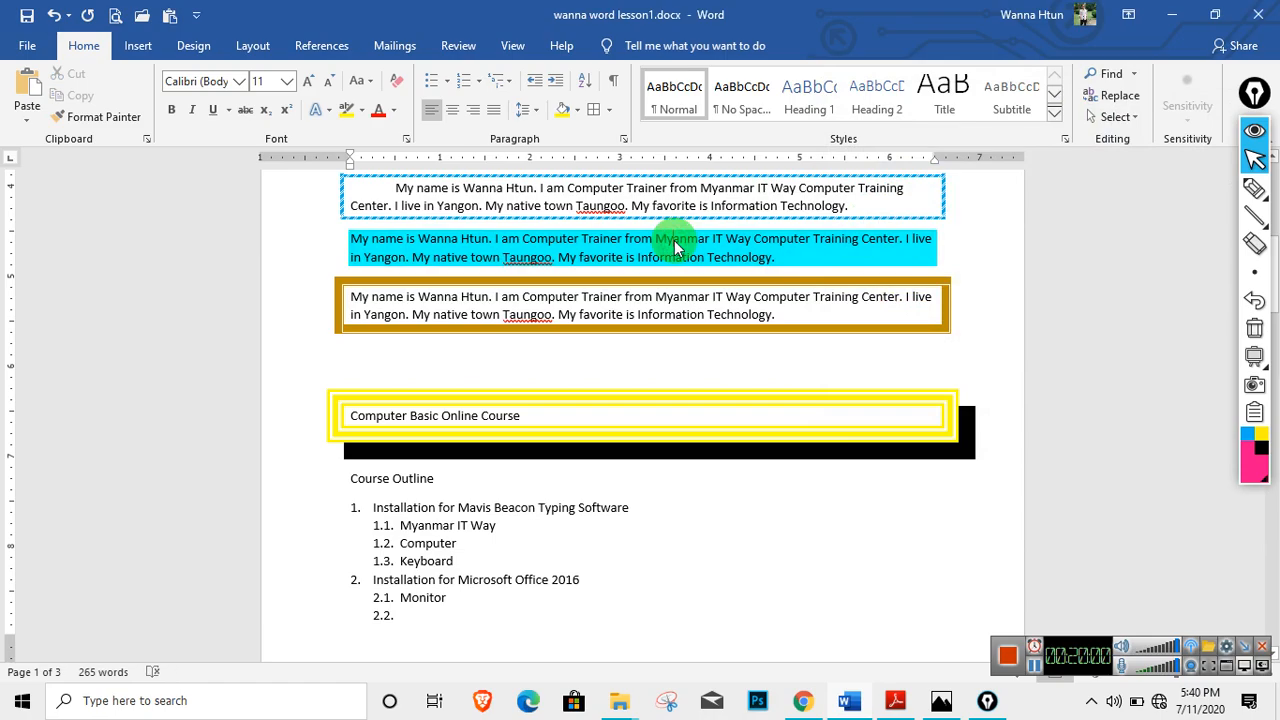
pyautogui.scroll(-4, 677, 234)
pyautogui.scroll(12, 663, 231)
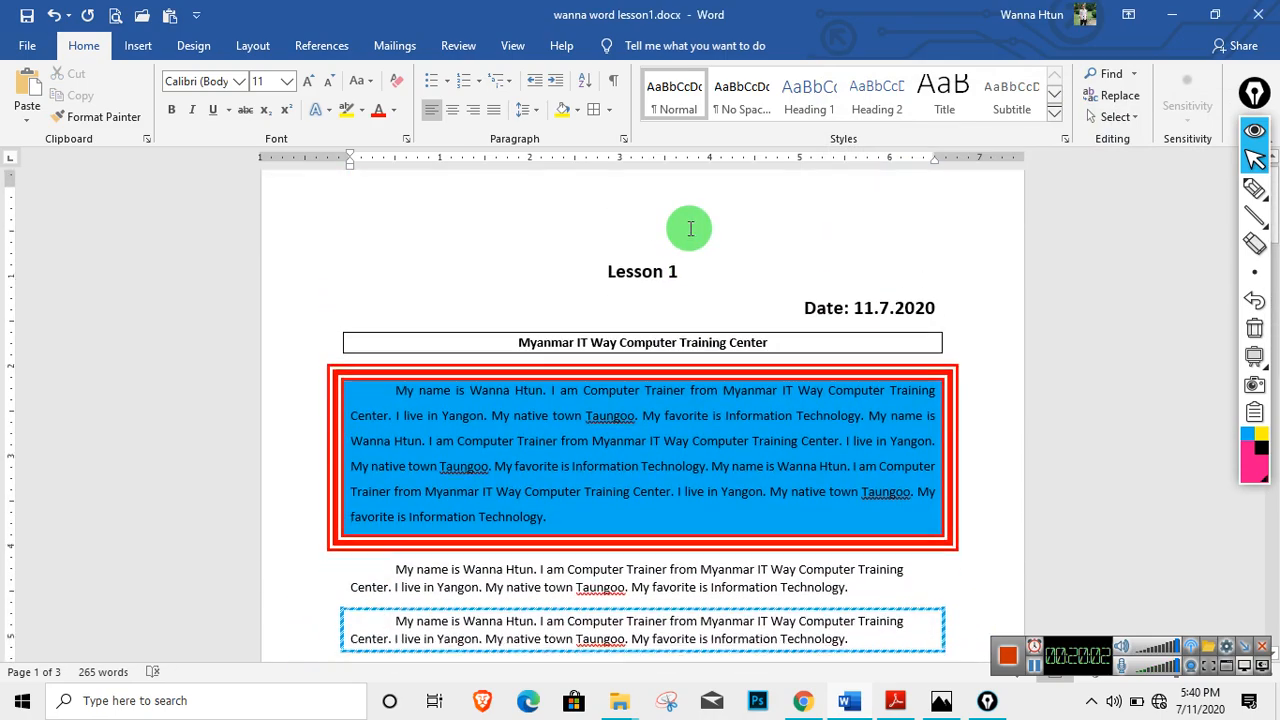
pyautogui.scroll(-1, 689, 226)
pyautogui.scroll(1, 591, 263)
pyautogui.scroll(-4, 680, 258)
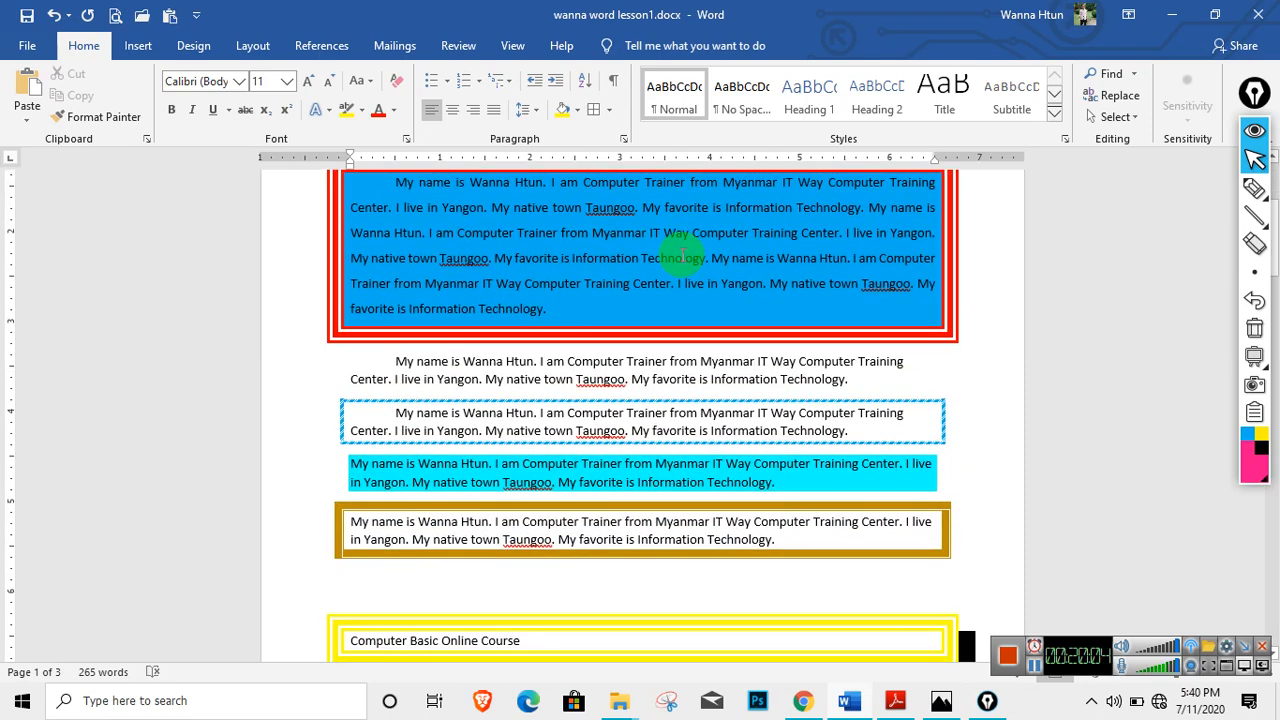
pyautogui.scroll(4, 674, 246)
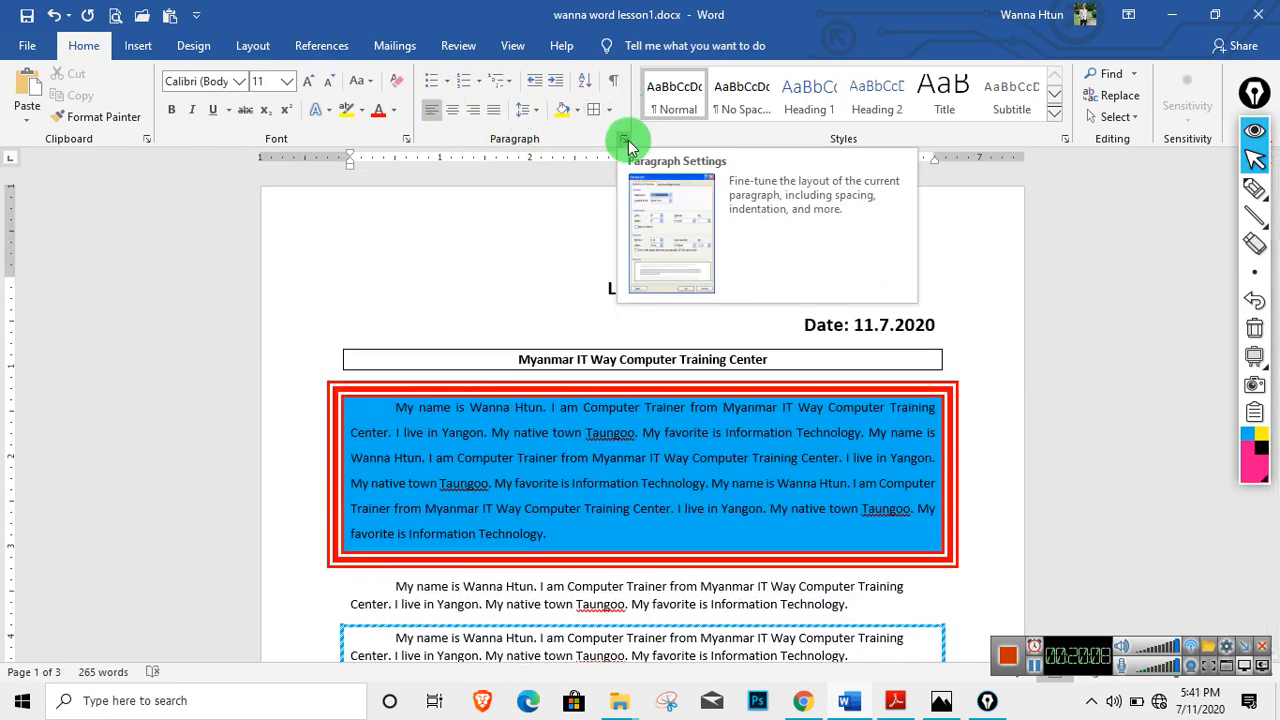
pyautogui.scroll(-11, 706, 426)
pyautogui.scroll(10, 706, 426)
pyautogui.scroll(-5, 708, 428)
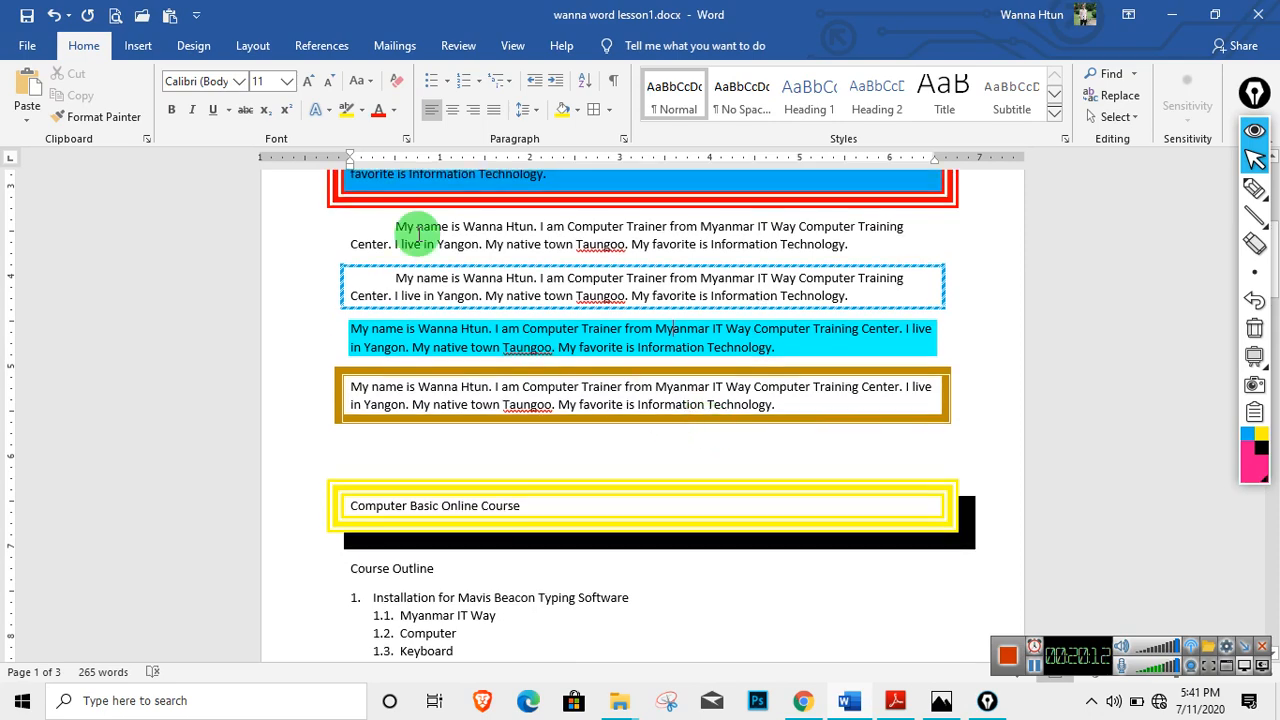
# Copy the unbordered paragraph below the red-bordered one and paste it four times on page 3, below the empty bordered box.
pyautogui.moveTo(390, 226); pyautogui.dragTo(852, 245)
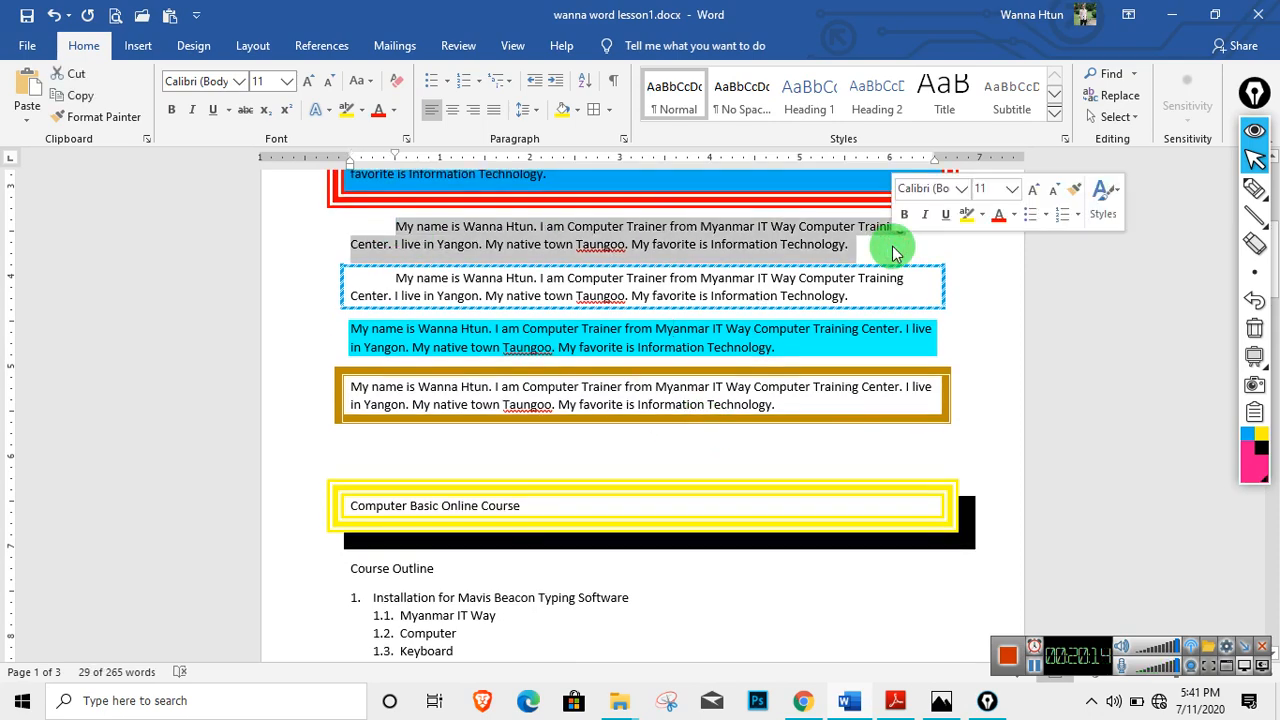
pyautogui.scroll(-10, 748, 290)
pyautogui.scroll(-20, 746, 289)
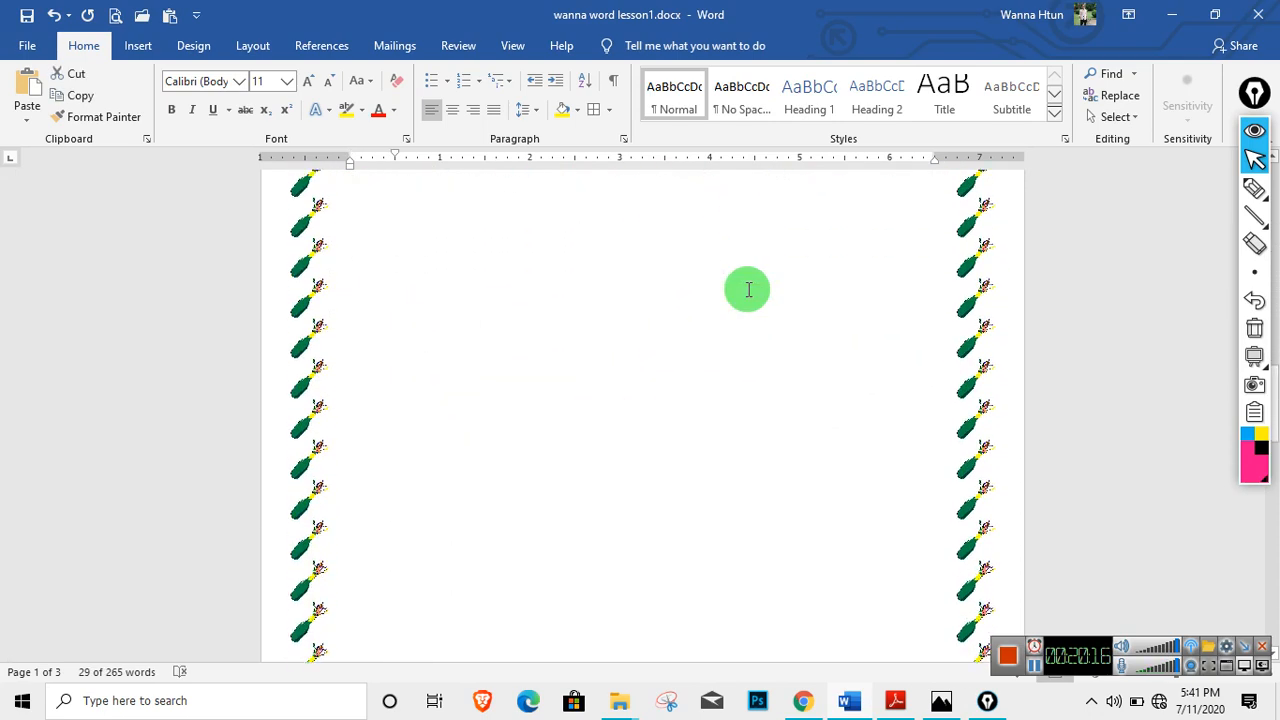
pyautogui.click(476, 399)
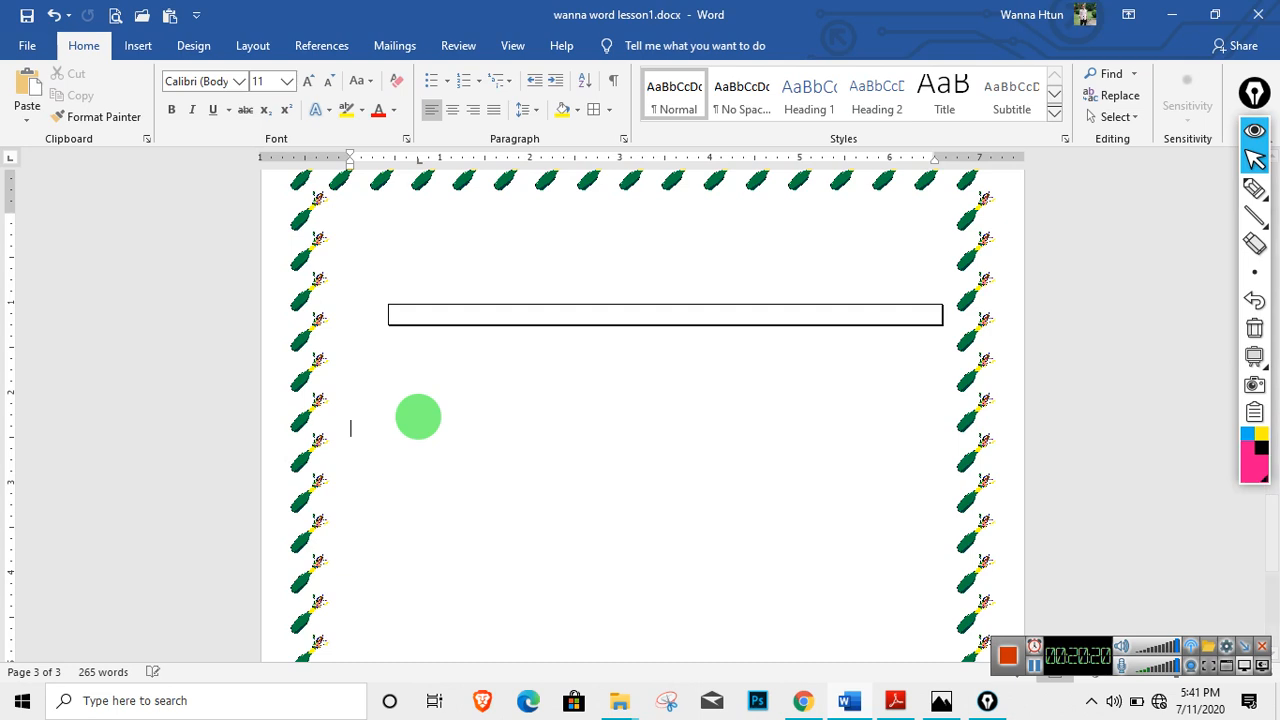
pyautogui.hotkey('ctrl', 'v')
pyautogui.hotkey('ctrl', 'v')
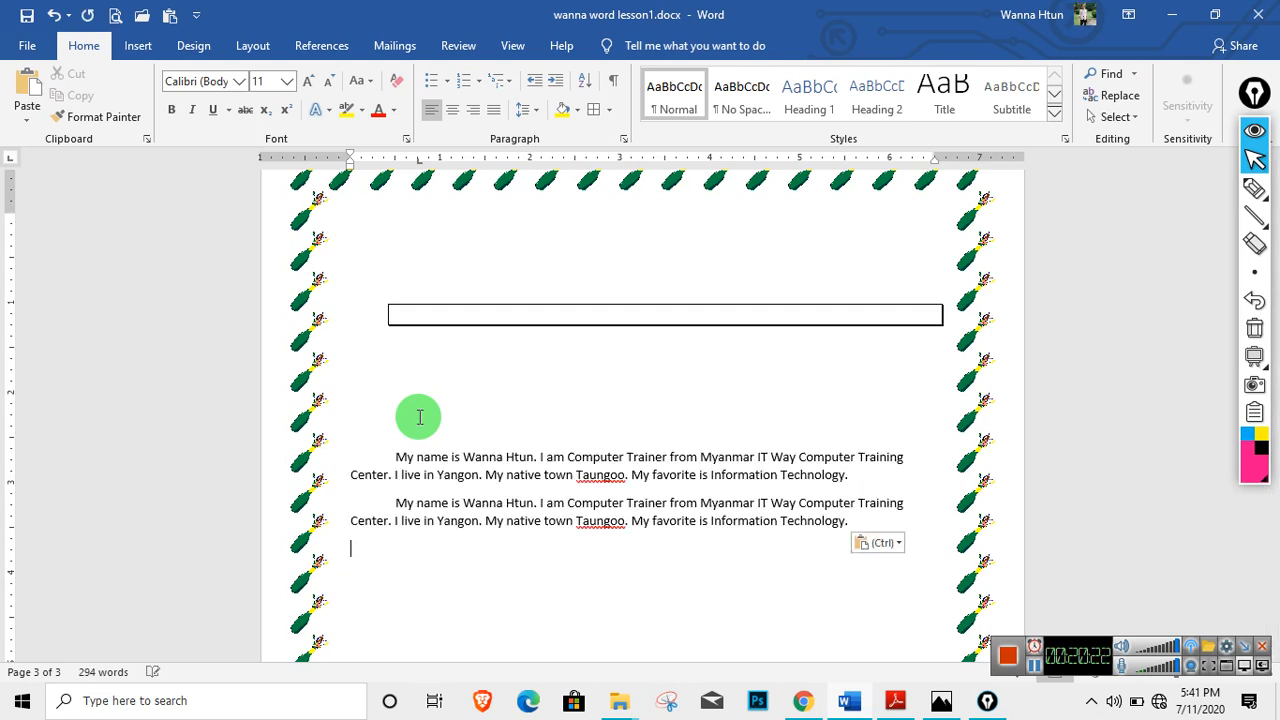
pyautogui.hotkey('ctrl', 'v')
pyautogui.hotkey('ctrl', 'v')
pyautogui.scroll(-2, 427, 416)
pyautogui.moveTo(393, 366); pyautogui.dragTo(888, 517)
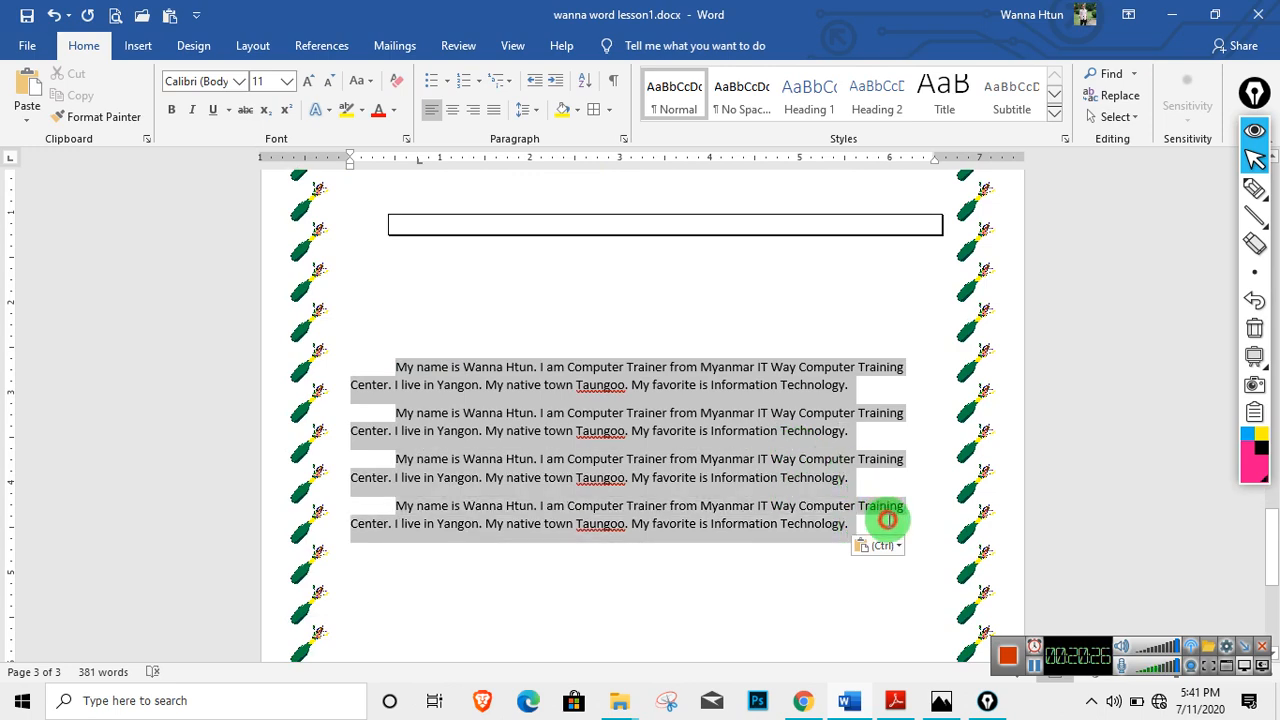
pyautogui.click(815, 438)
# Set the first pasted paragraph on page 3 to Centered alignment in its paragraph settings.
pyautogui.click(400, 377)
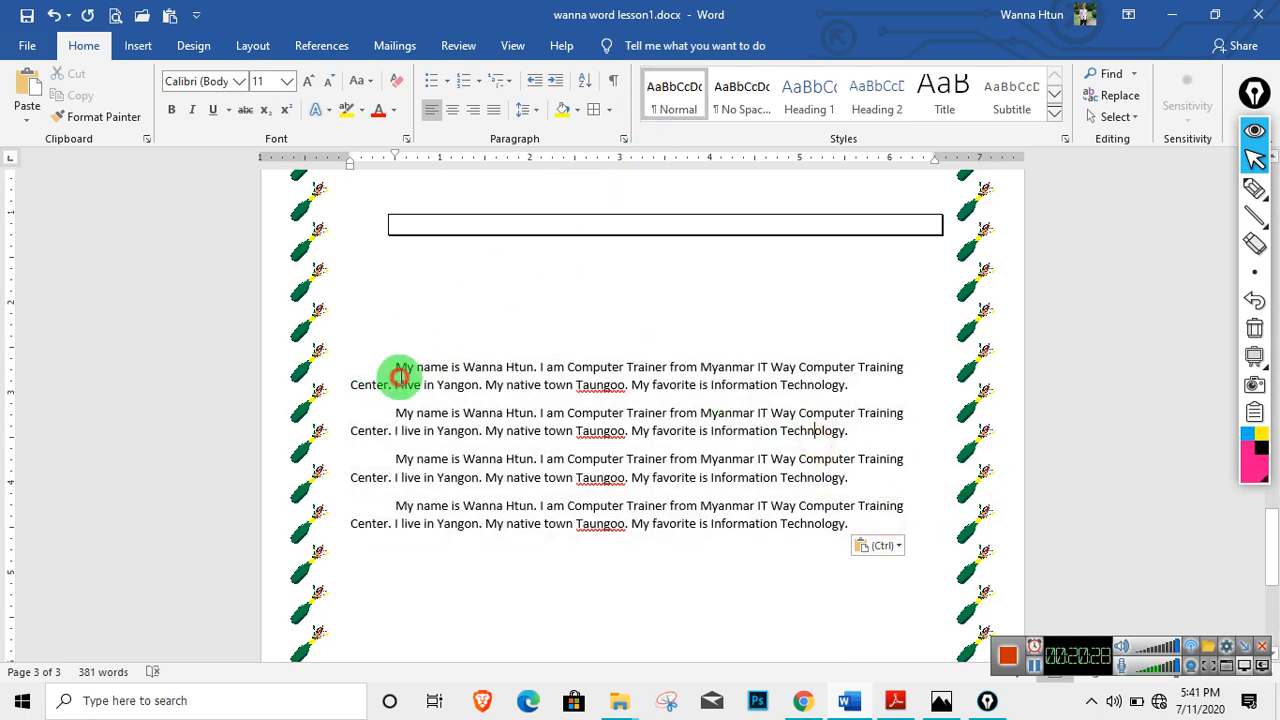
pyautogui.click(623, 142)
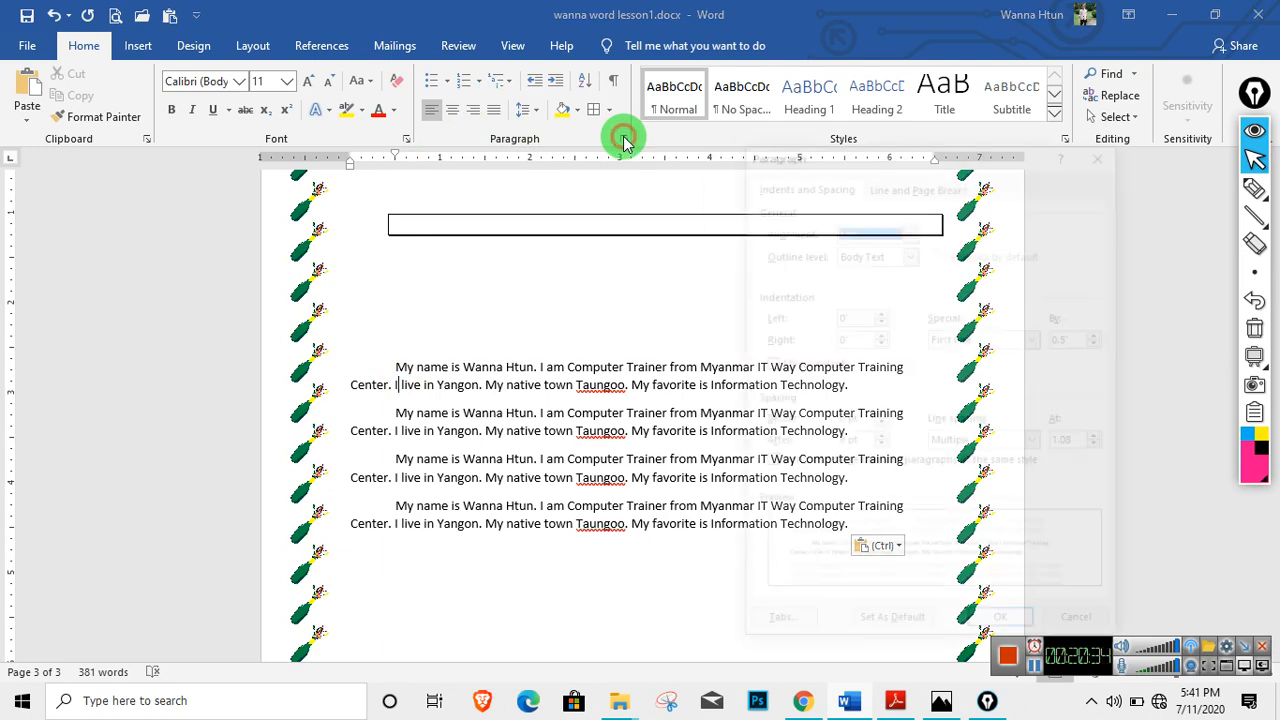
pyautogui.moveTo(815, 150); pyautogui.dragTo(790, 107)
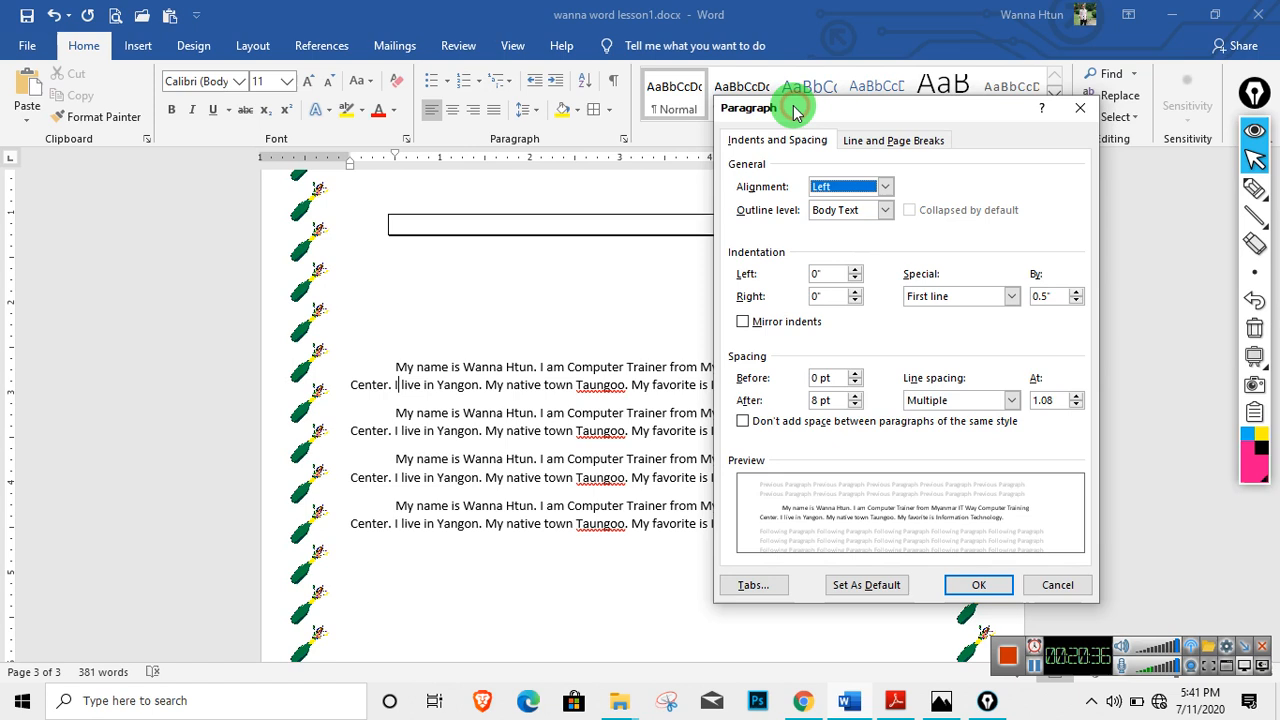
pyautogui.click(886, 189)
pyautogui.click(834, 210)
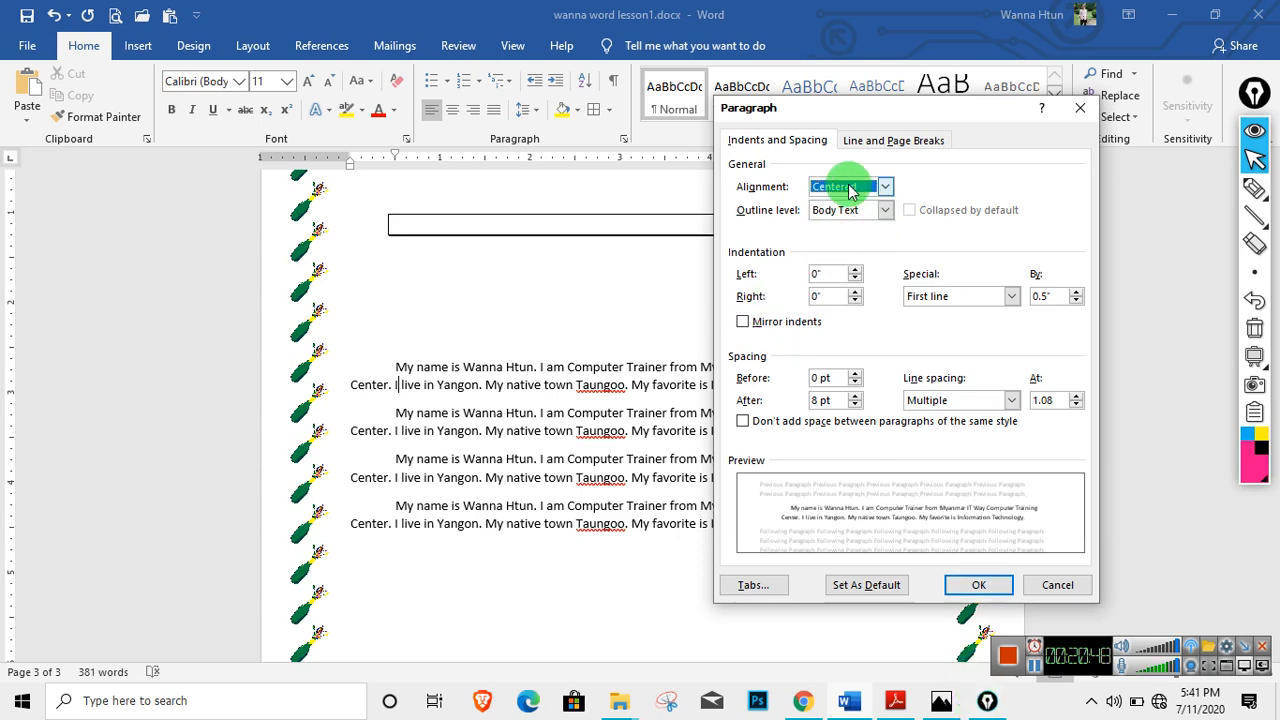
pyautogui.click(976, 585)
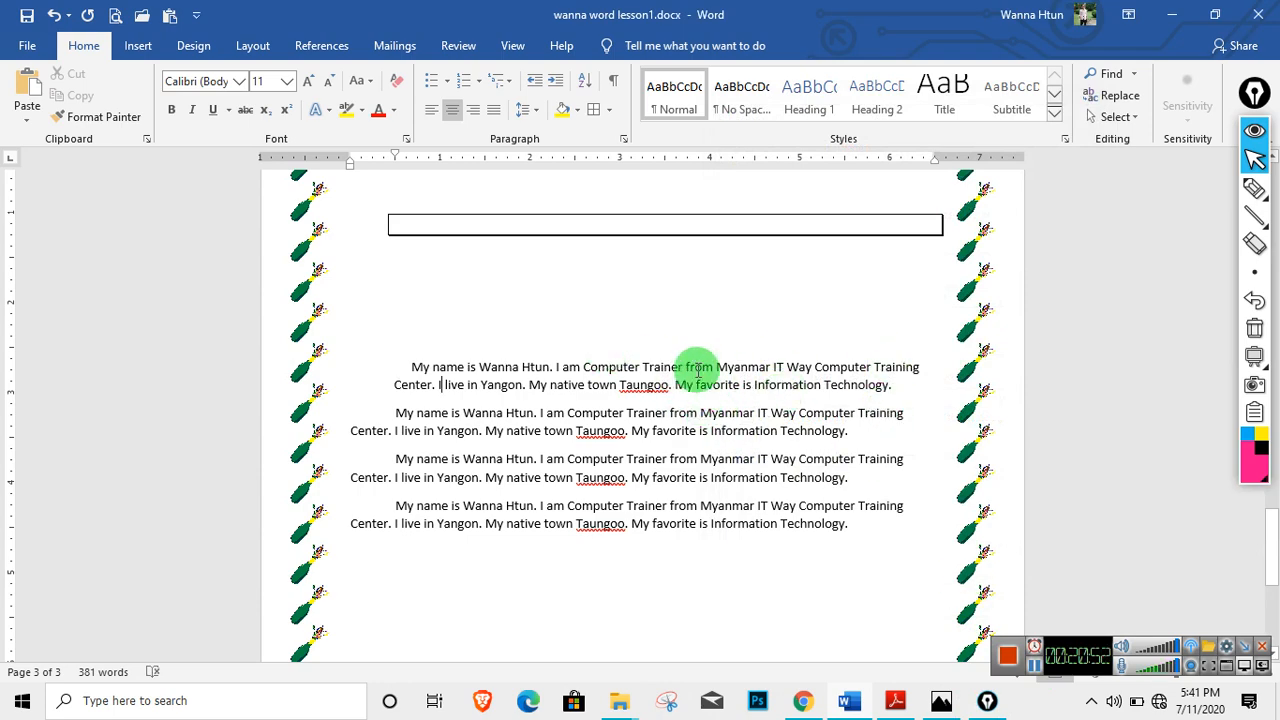
# Copy the "Lesson 1" heading from the first page and paste it below the paragraphs on page 3.
pyautogui.scroll(10, 697, 368)
pyautogui.scroll(15, 694, 370)
pyautogui.moveTo(607, 288); pyautogui.dragTo(703, 289)
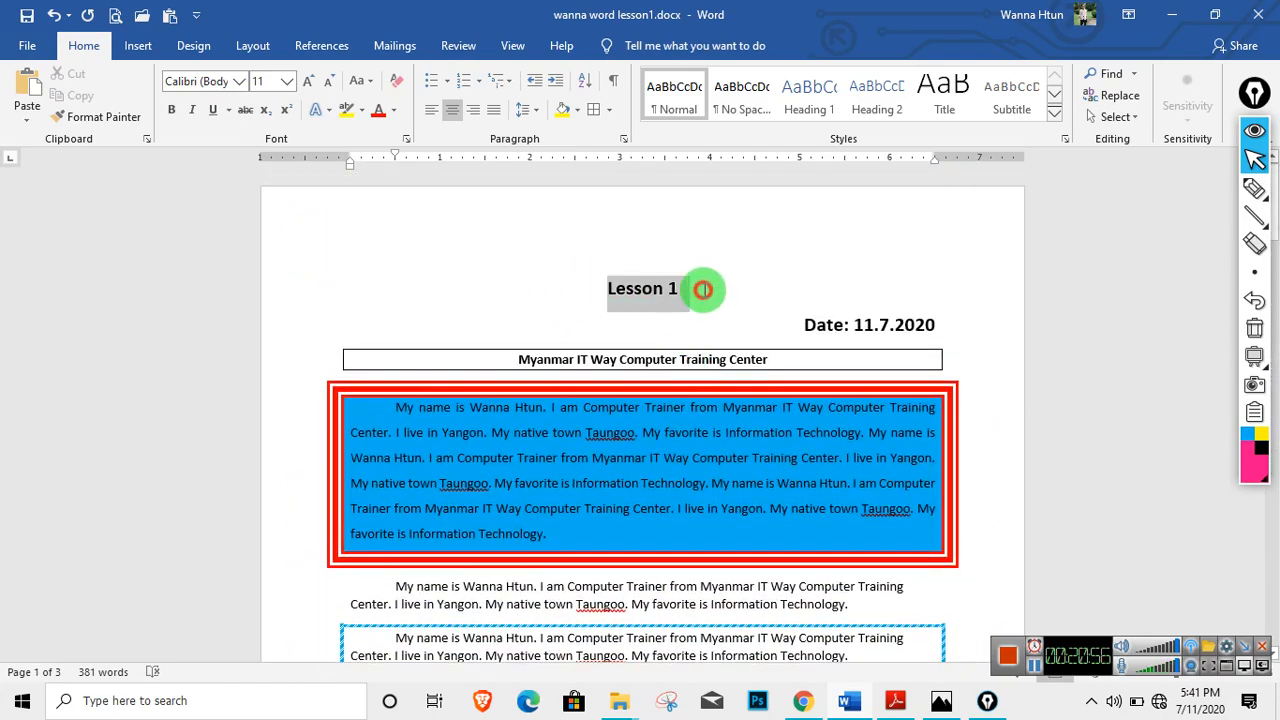
pyautogui.scroll(-20, 700, 316)
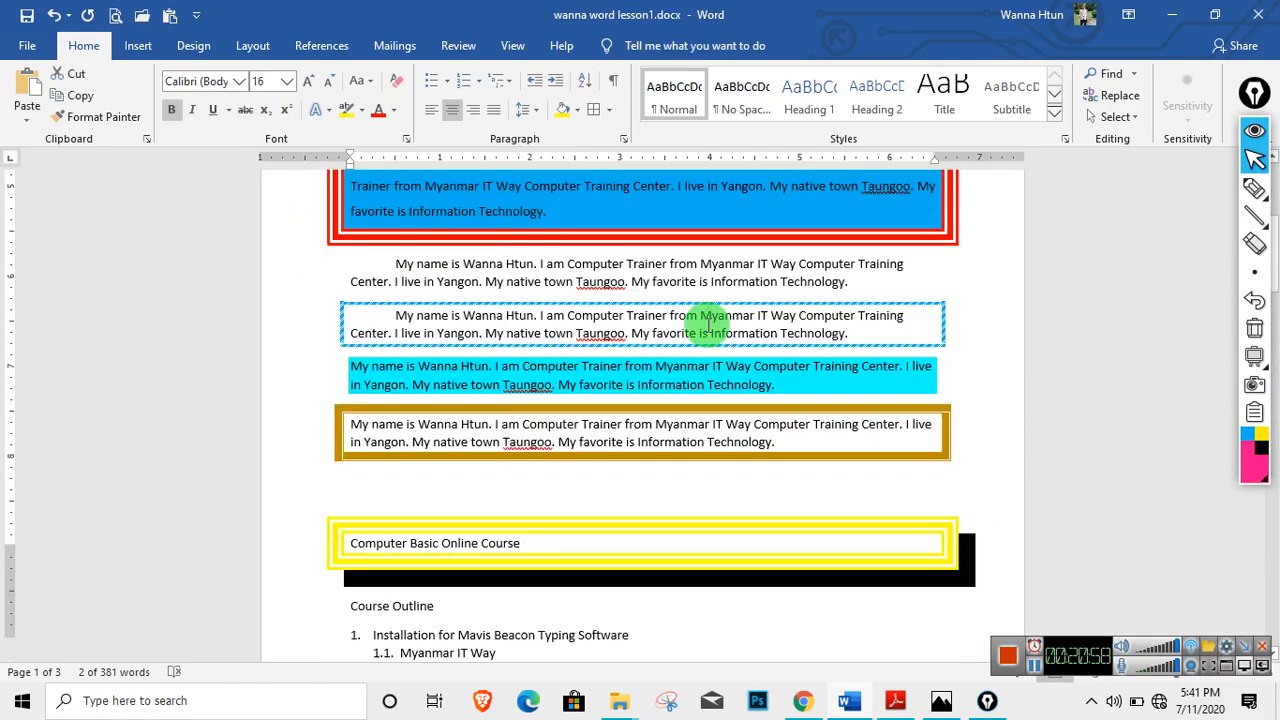
pyautogui.scroll(-8, 710, 325)
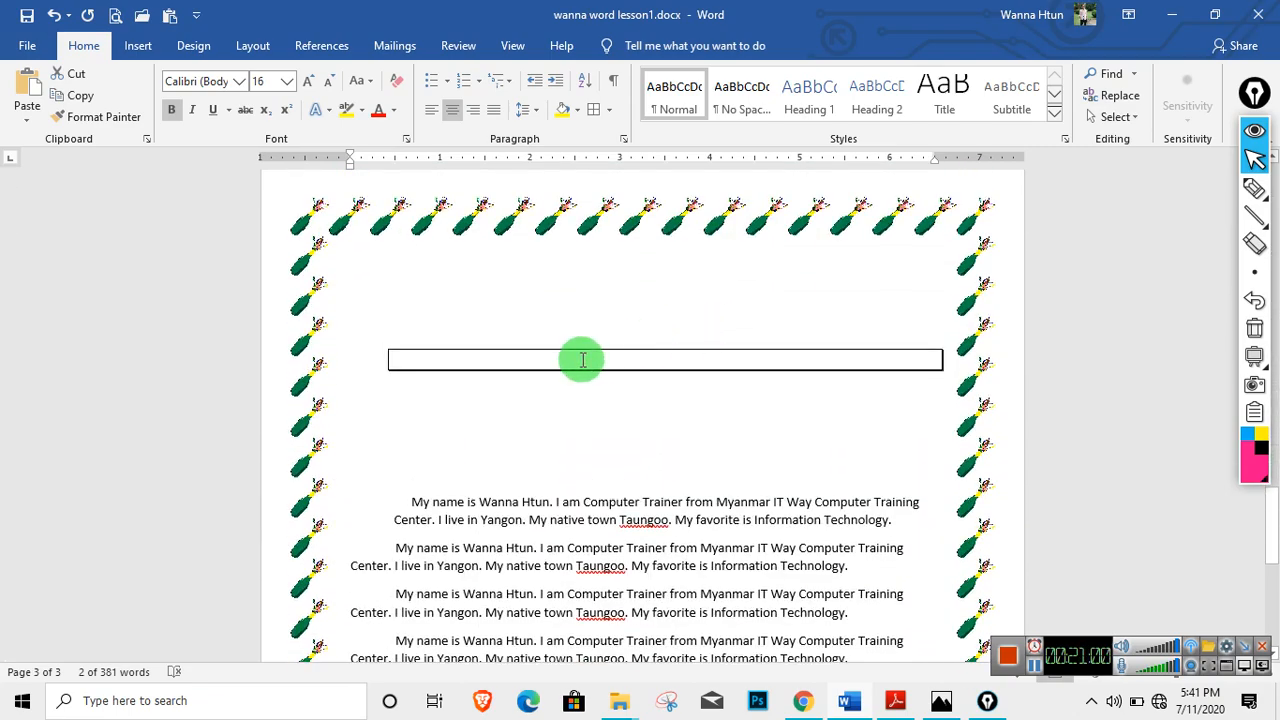
pyautogui.click(553, 390)
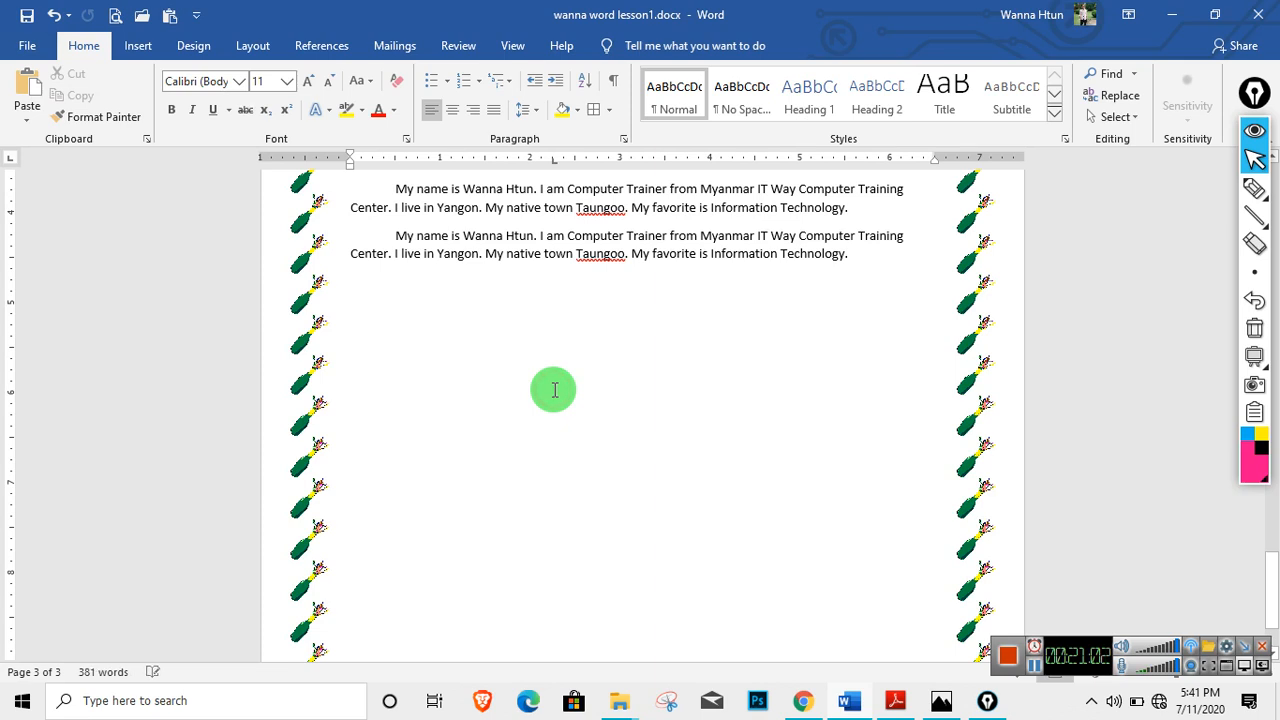
pyautogui.click(390, 321)
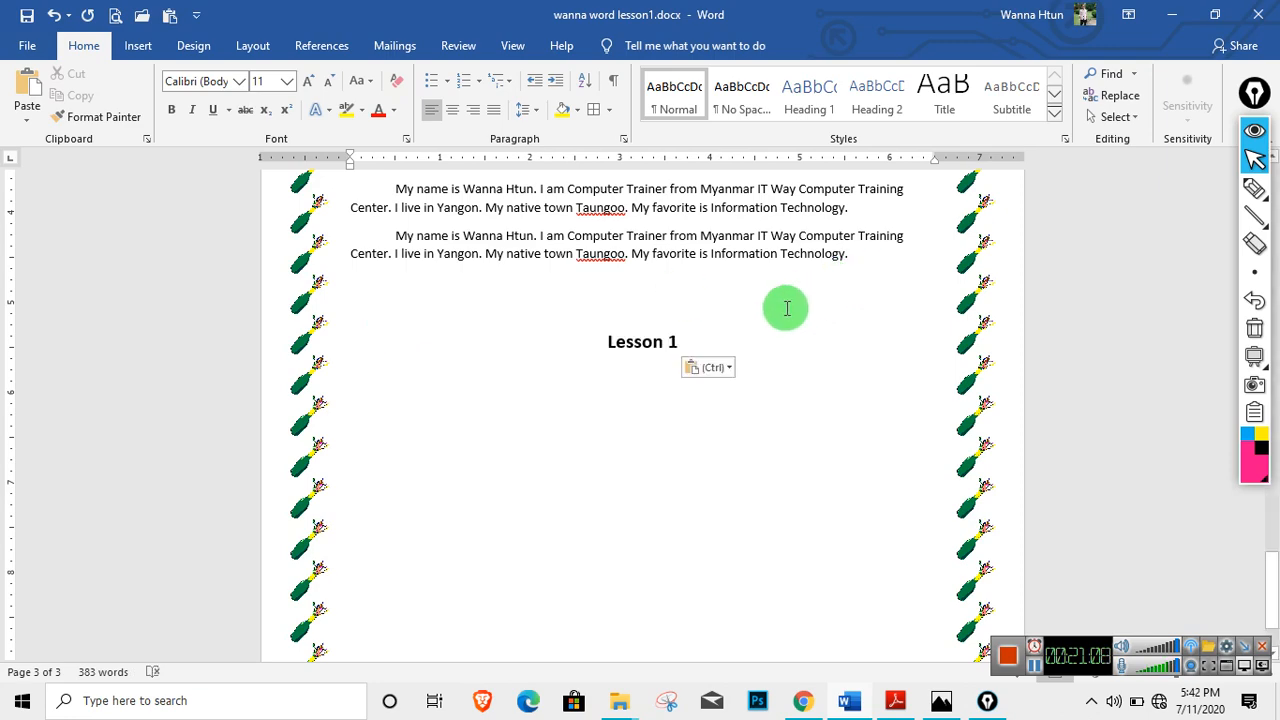
# Left-align the pasted "Lesson 1" heading, and set it back to Centered through the paragraph settings.
pyautogui.moveTo(606, 341); pyautogui.dragTo(680, 341)
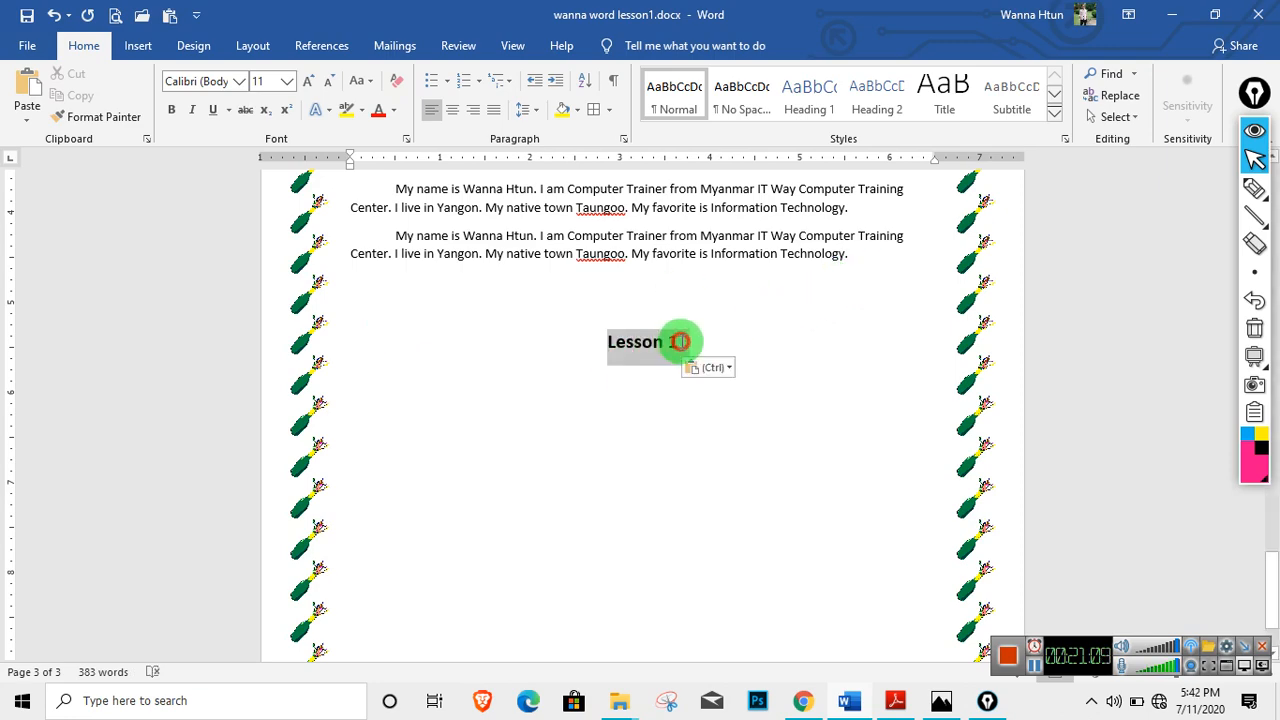
pyautogui.click(431, 109)
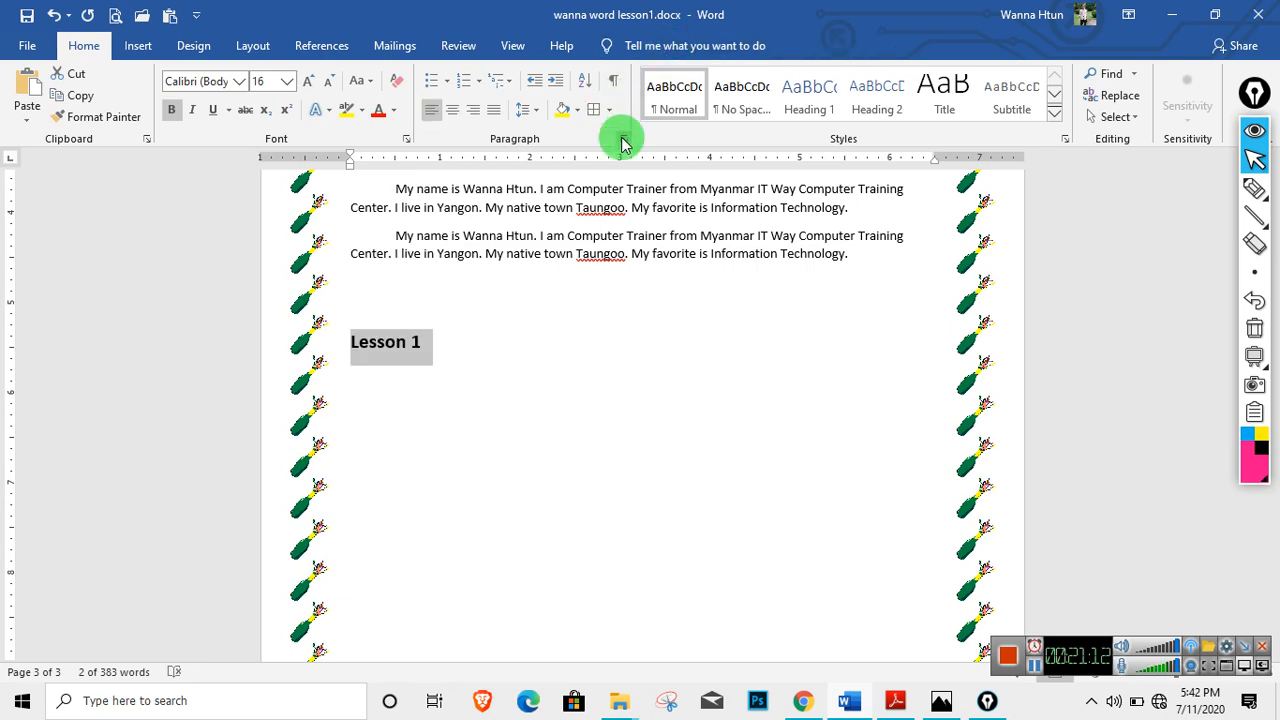
pyautogui.click(623, 138)
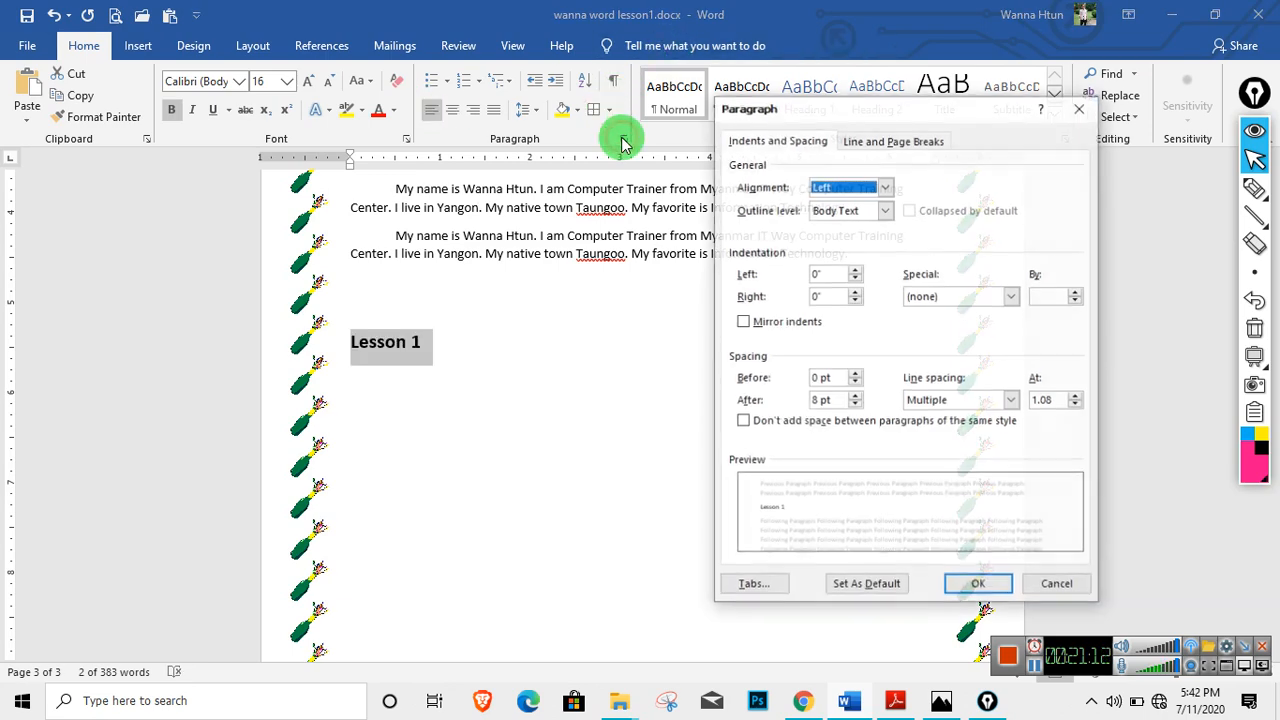
pyautogui.click(885, 186)
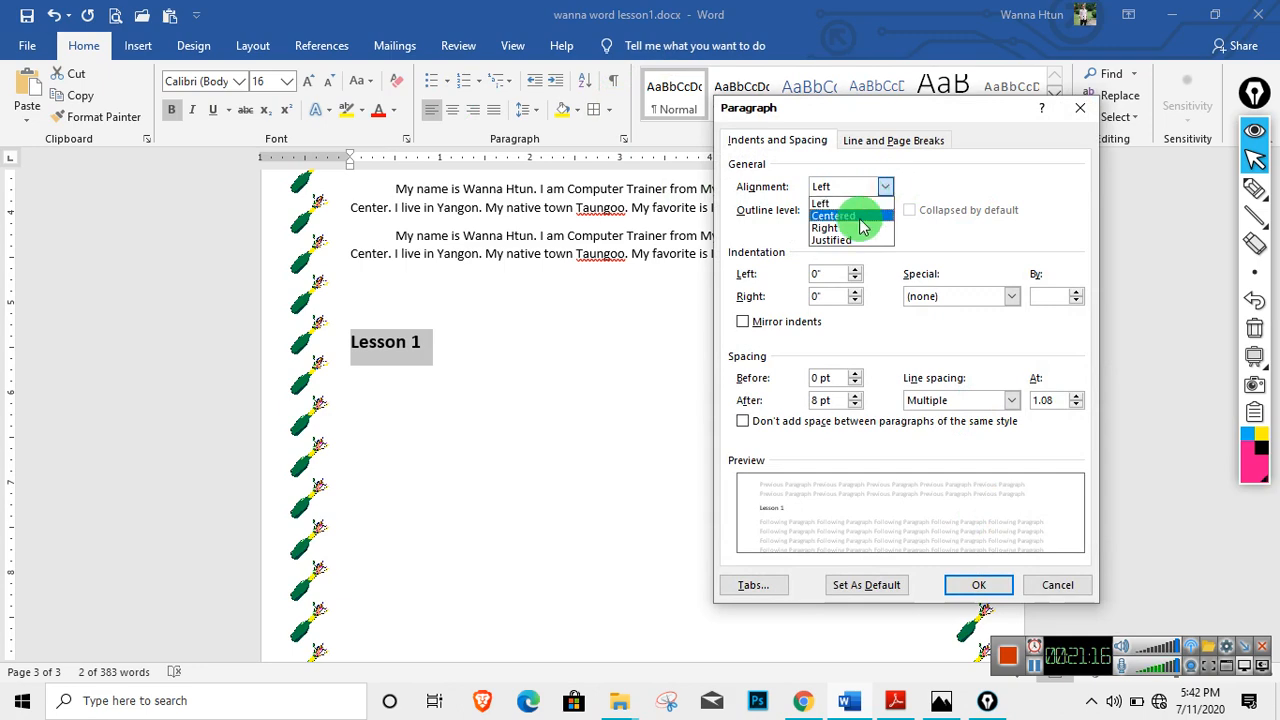
pyautogui.click(860, 216)
pyautogui.click(965, 583)
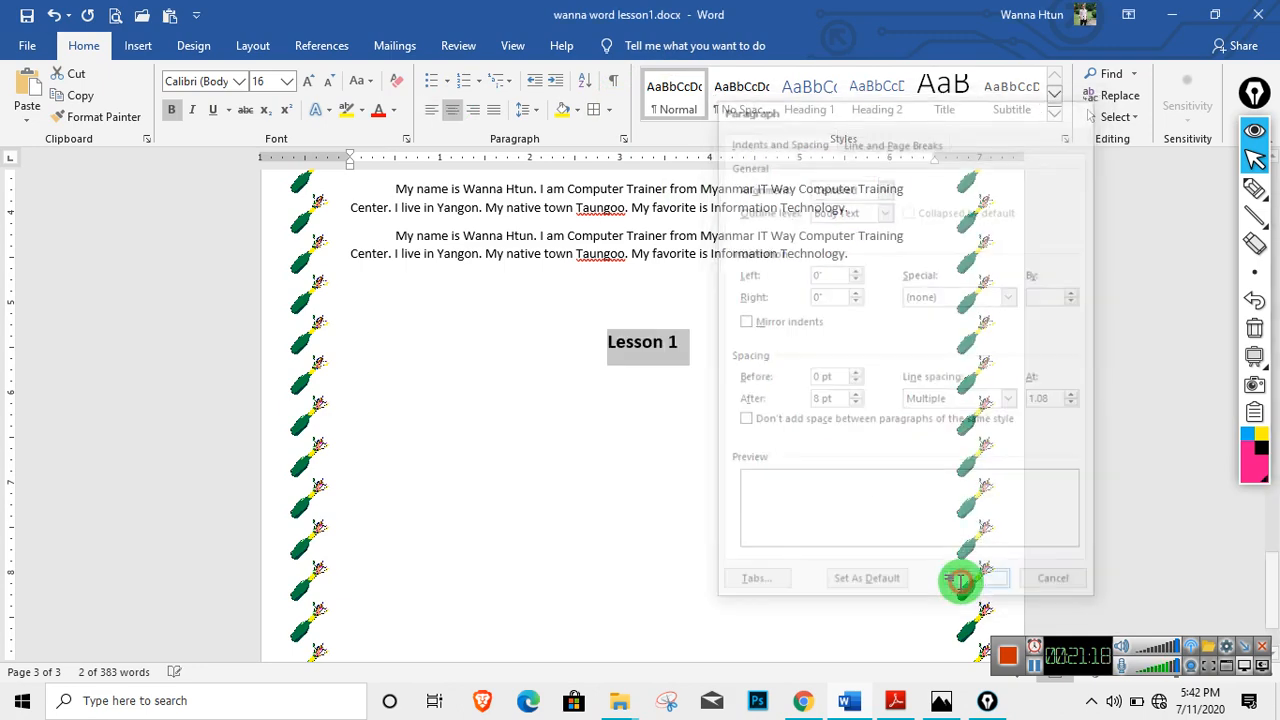
# Set the pasted "Lesson 1" heading to Right alignment in its paragraph settings.
pyautogui.click(622, 138)
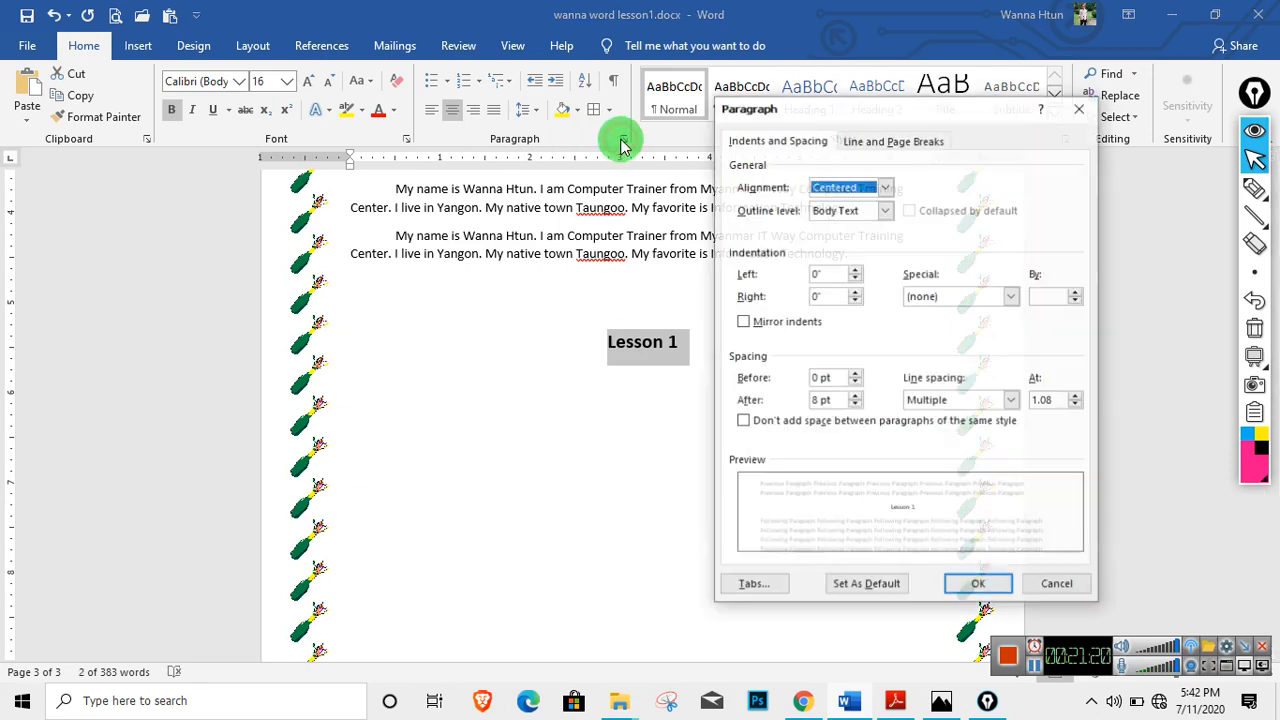
pyautogui.click(884, 187)
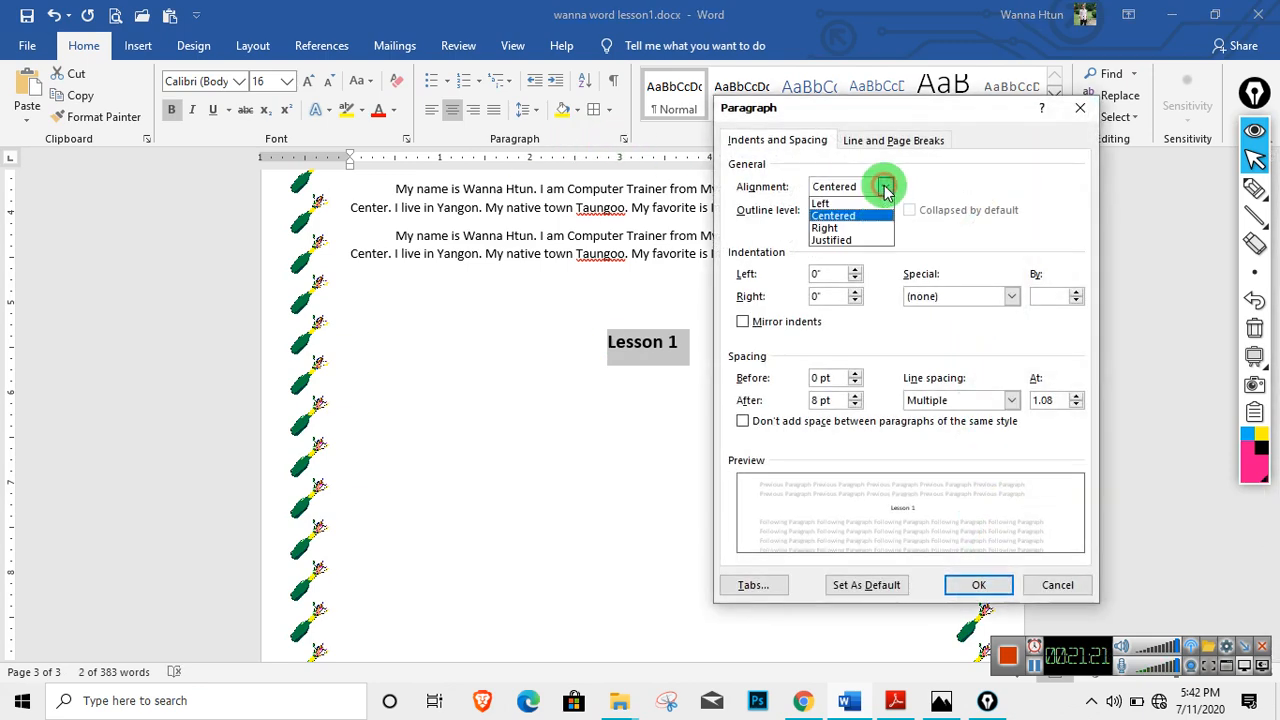
pyautogui.click(826, 230)
pyautogui.click(970, 585)
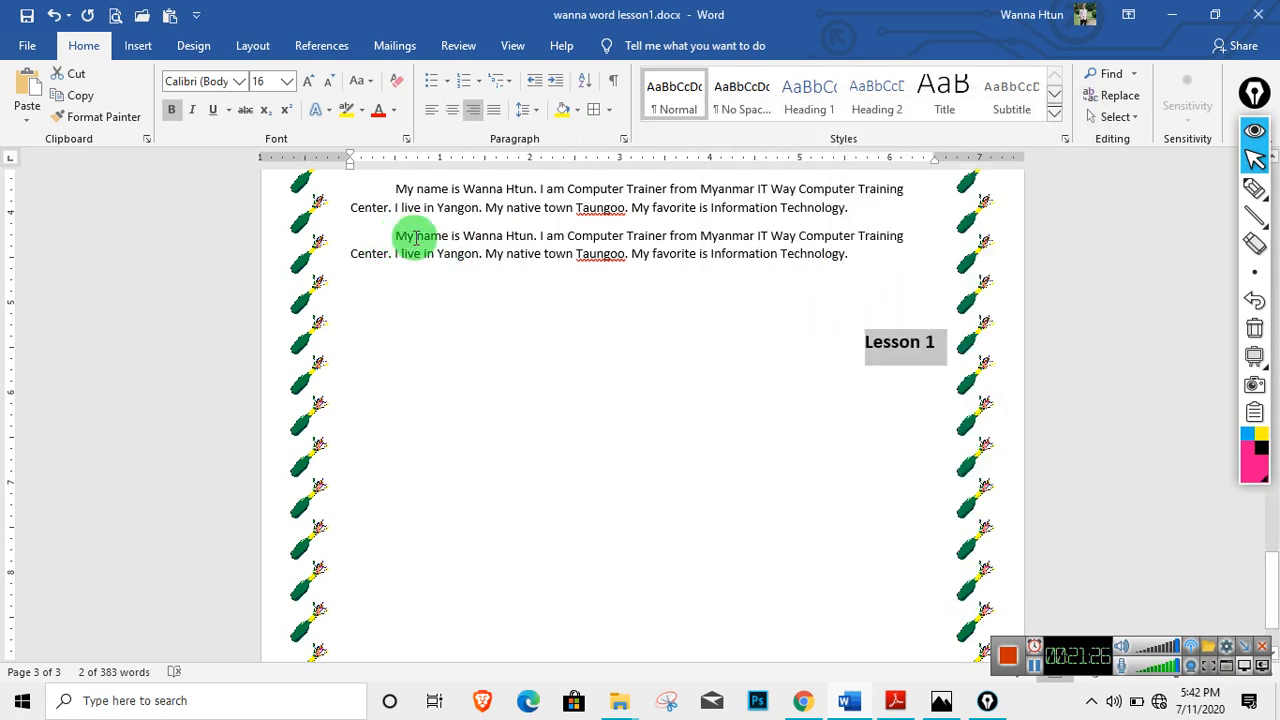
# Copy the last body paragraph on page 3 and paste it repeatedly at the third paragraph's end, extending that paragraph to four repetitions.
pyautogui.write('My name is Wanna Htun. I am Computer Trainer from Myanmar IT Way Computer Training Center. I live in Yangon. My native town Taungoo. My favorite is Information Technology.')
pyautogui.tripleClick(599, 334)
pyautogui.hotkey('ctrl', 'c')
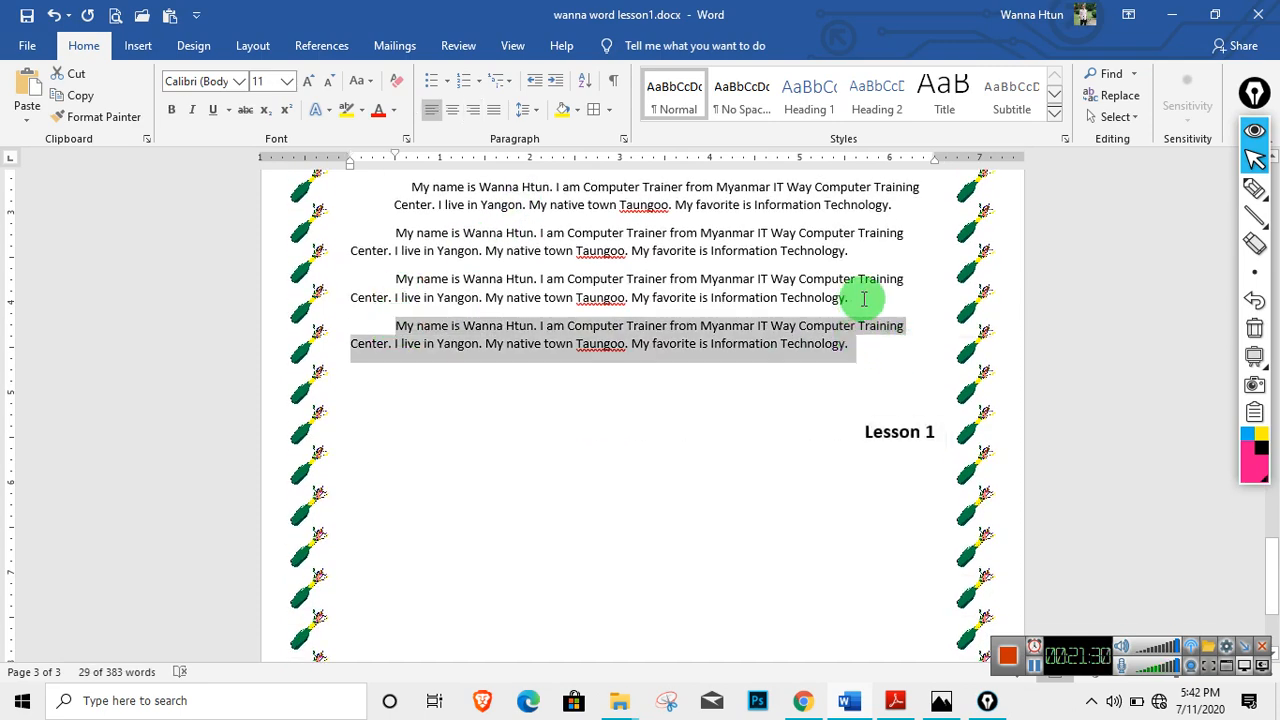
pyautogui.click(864, 298)
pyautogui.hotkey('ctrl', 'v')
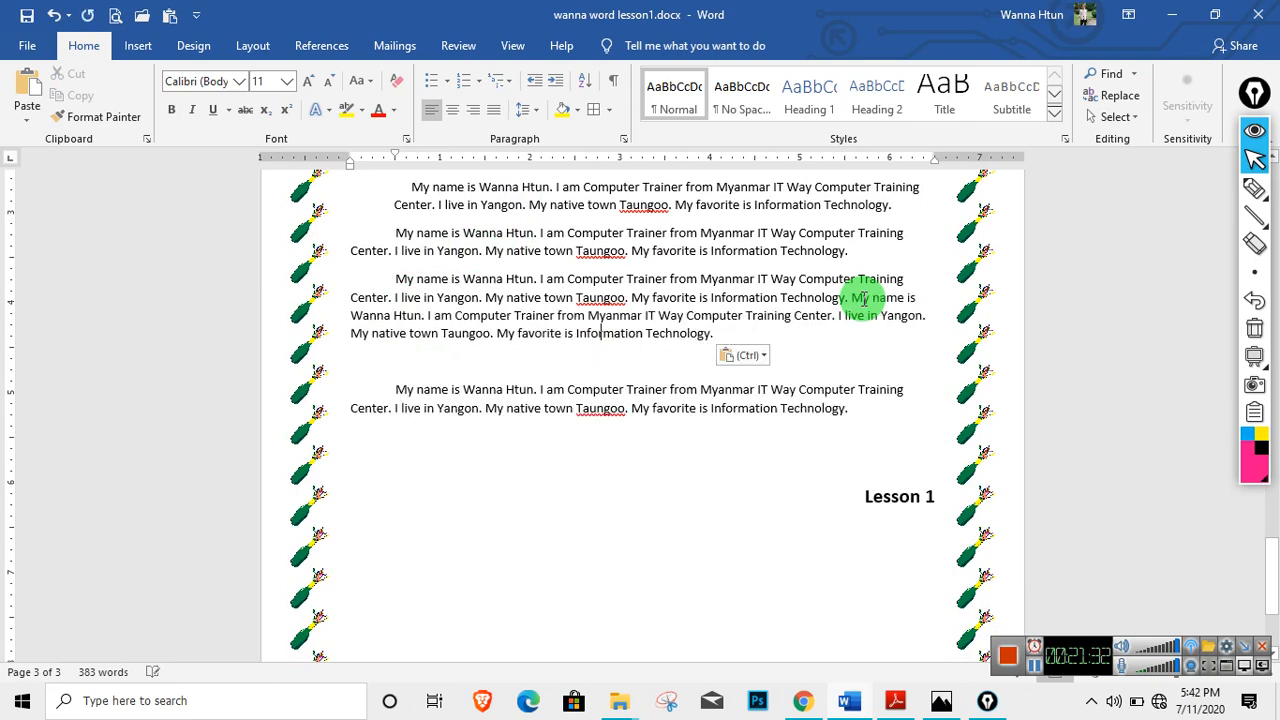
pyautogui.hotkey('ctrl', 'v')
pyautogui.hotkey('ctrl', 'v')
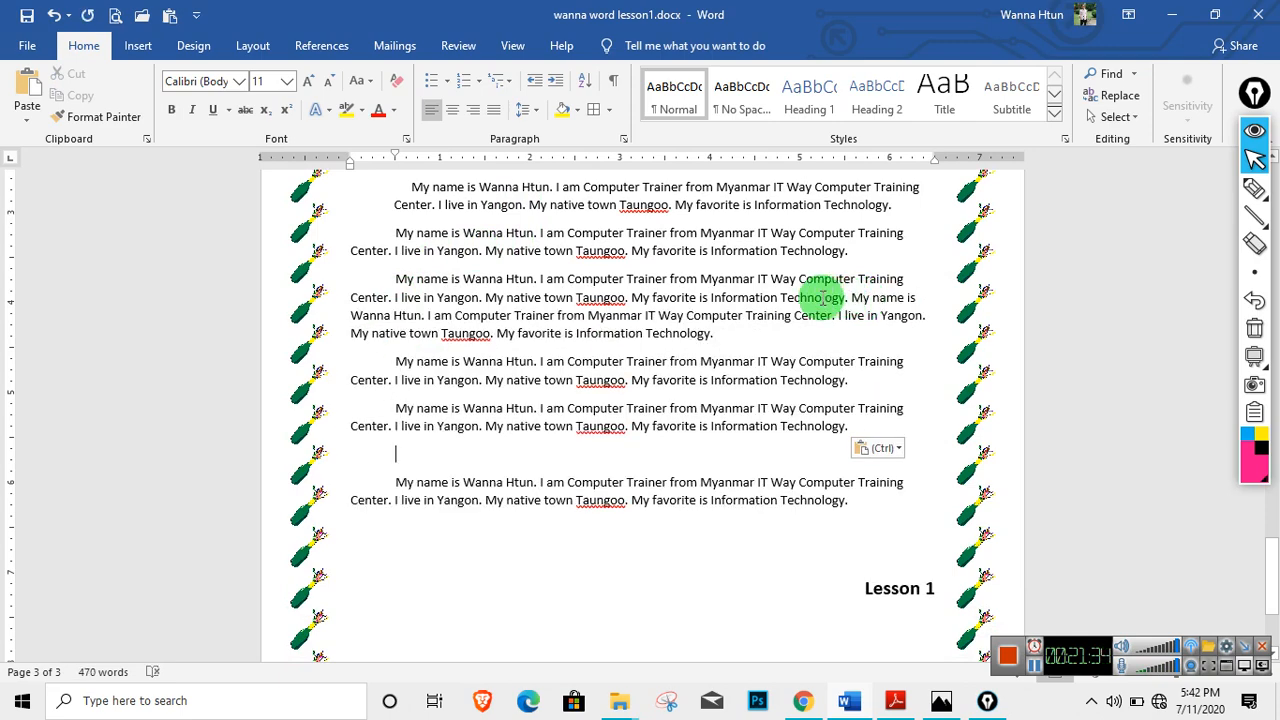
pyautogui.click(770, 343)
pyautogui.hotkey('ctrl', 'v')
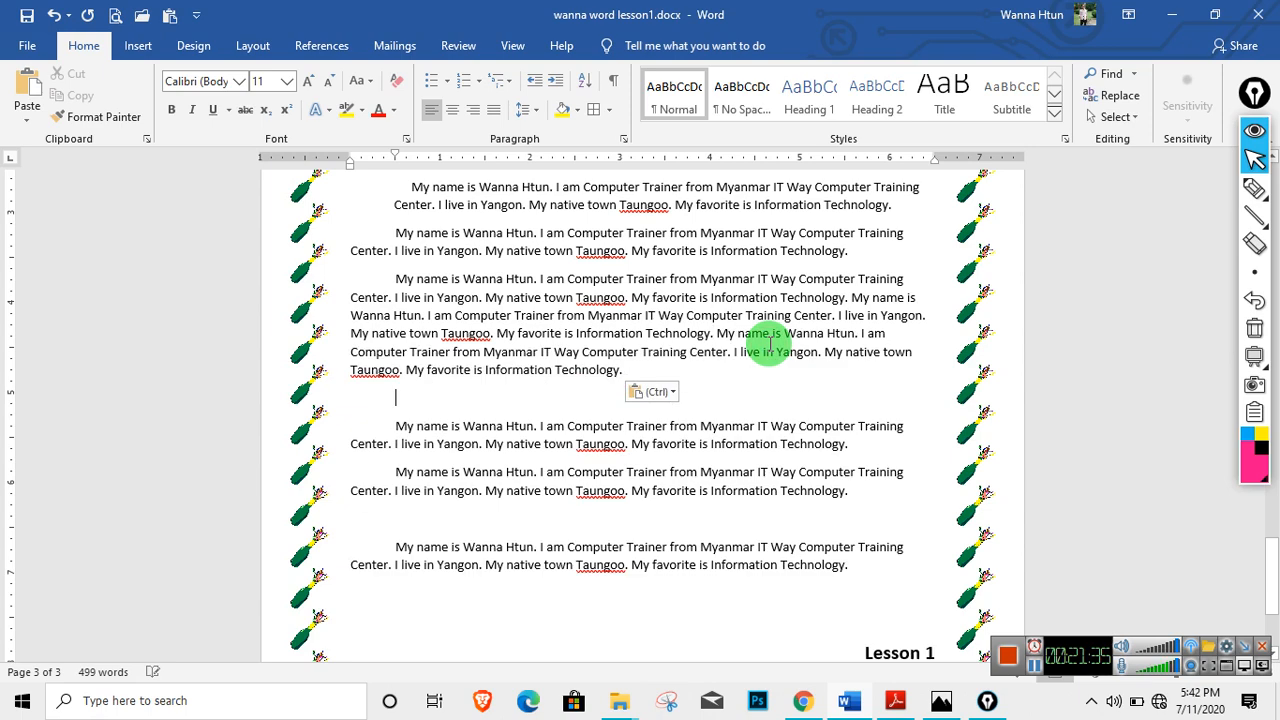
pyautogui.click(640, 368)
pyautogui.hotkey('ctrl', 'v')
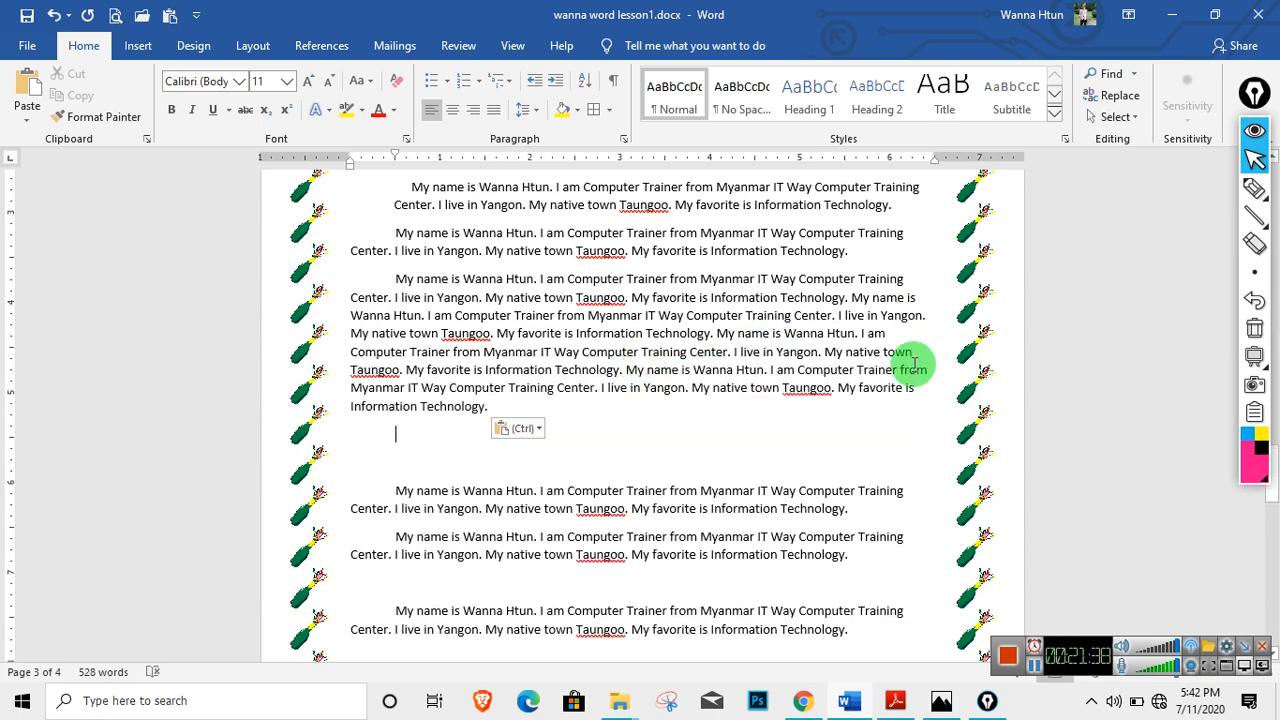
# Set the alignment of the extended third paragraph on page 3 to Justified in its paragraph settings.
pyautogui.moveTo(399, 281); pyautogui.dragTo(495, 410)
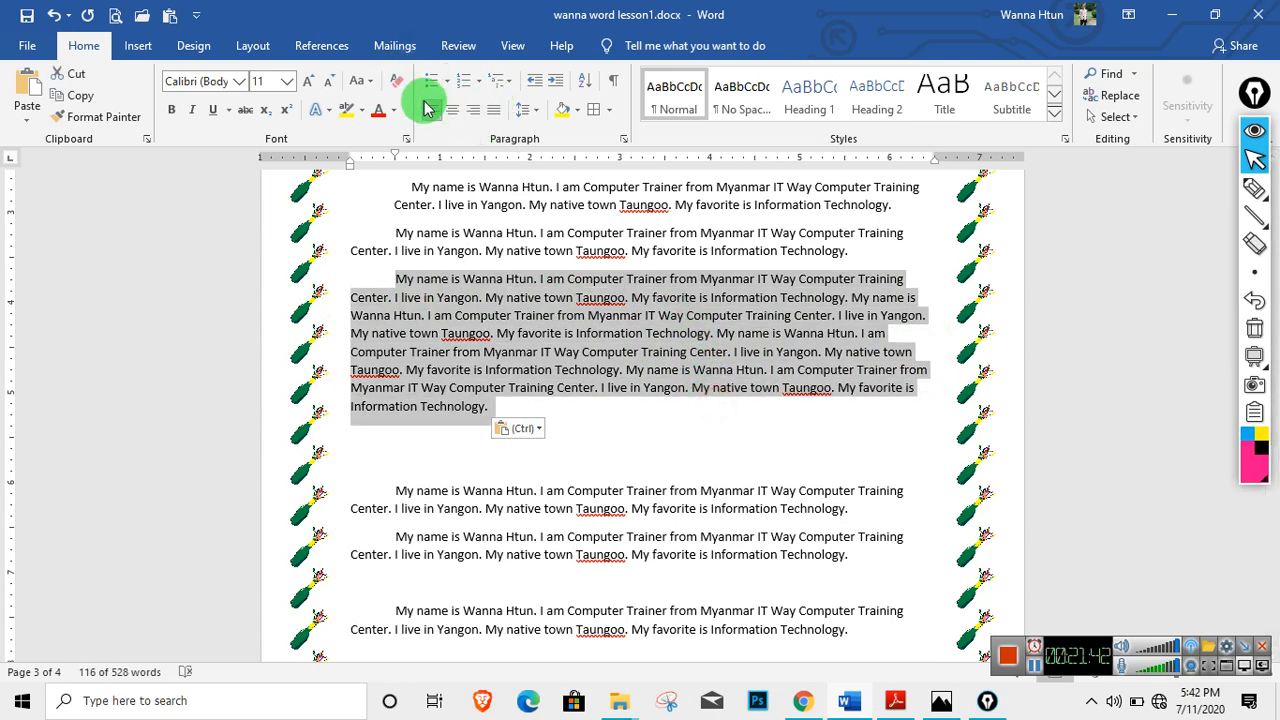
pyautogui.click(624, 140)
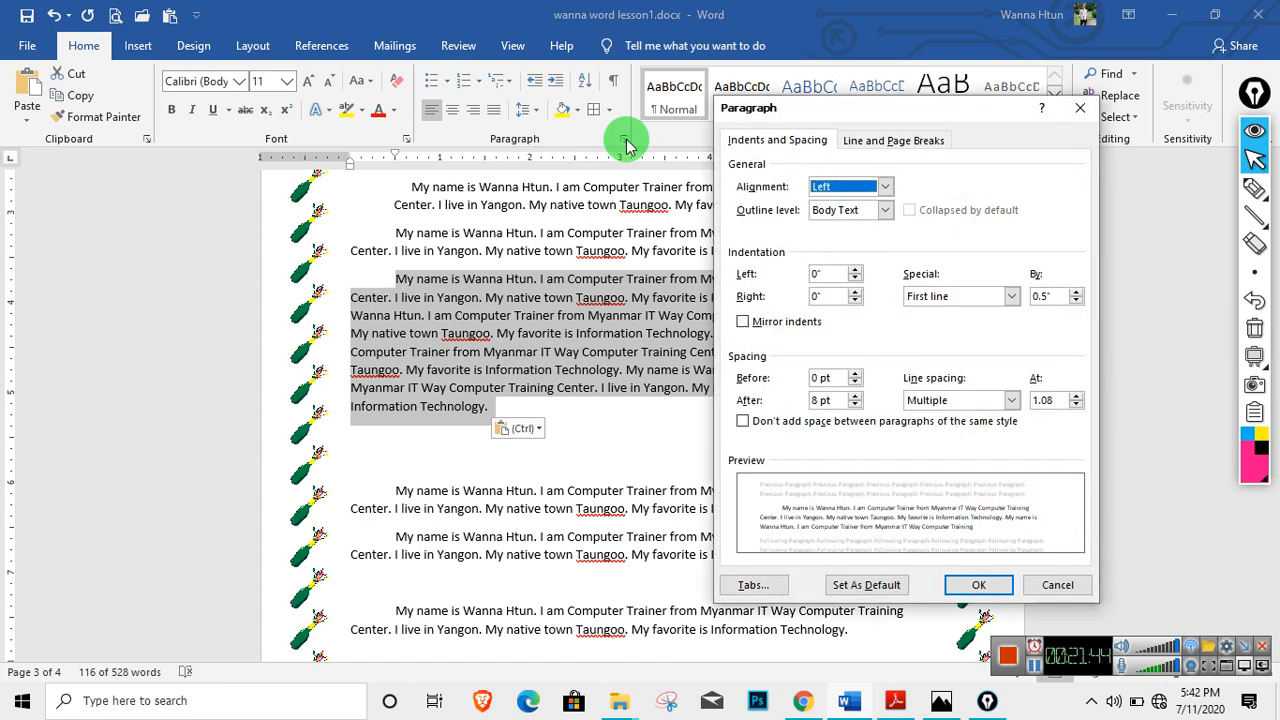
pyautogui.click(881, 187)
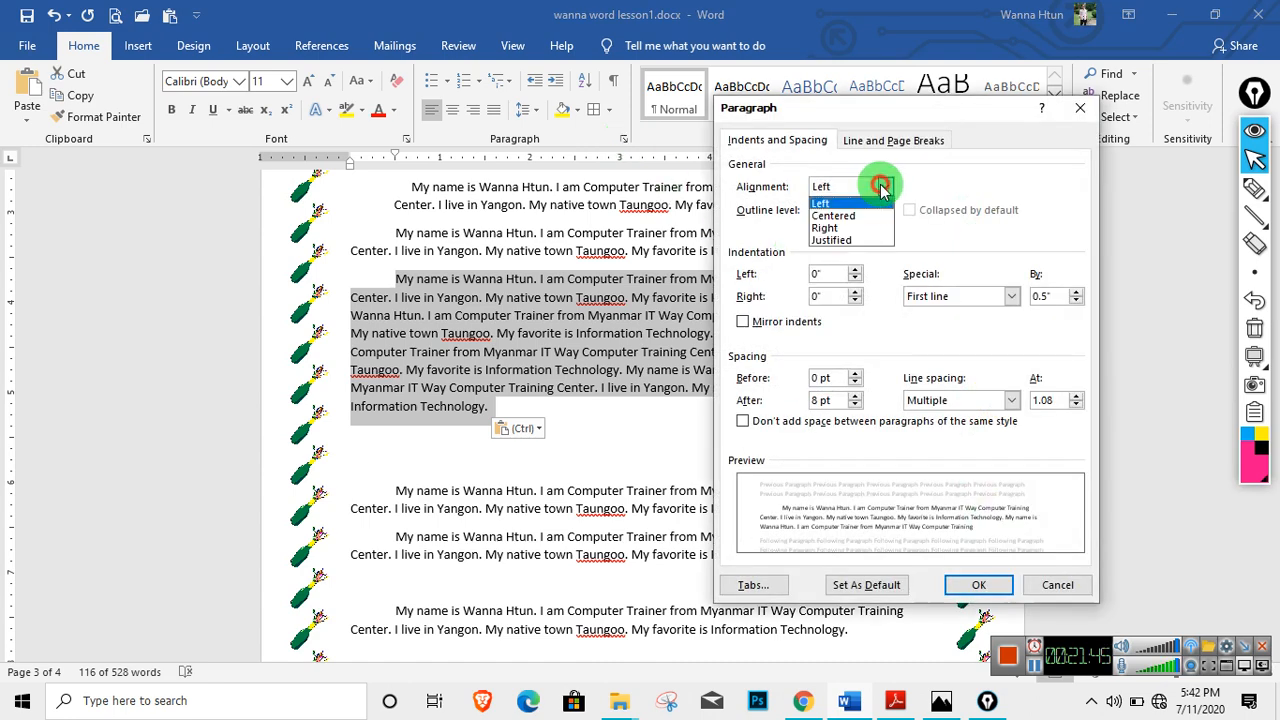
pyautogui.click(848, 239)
pyautogui.click(977, 588)
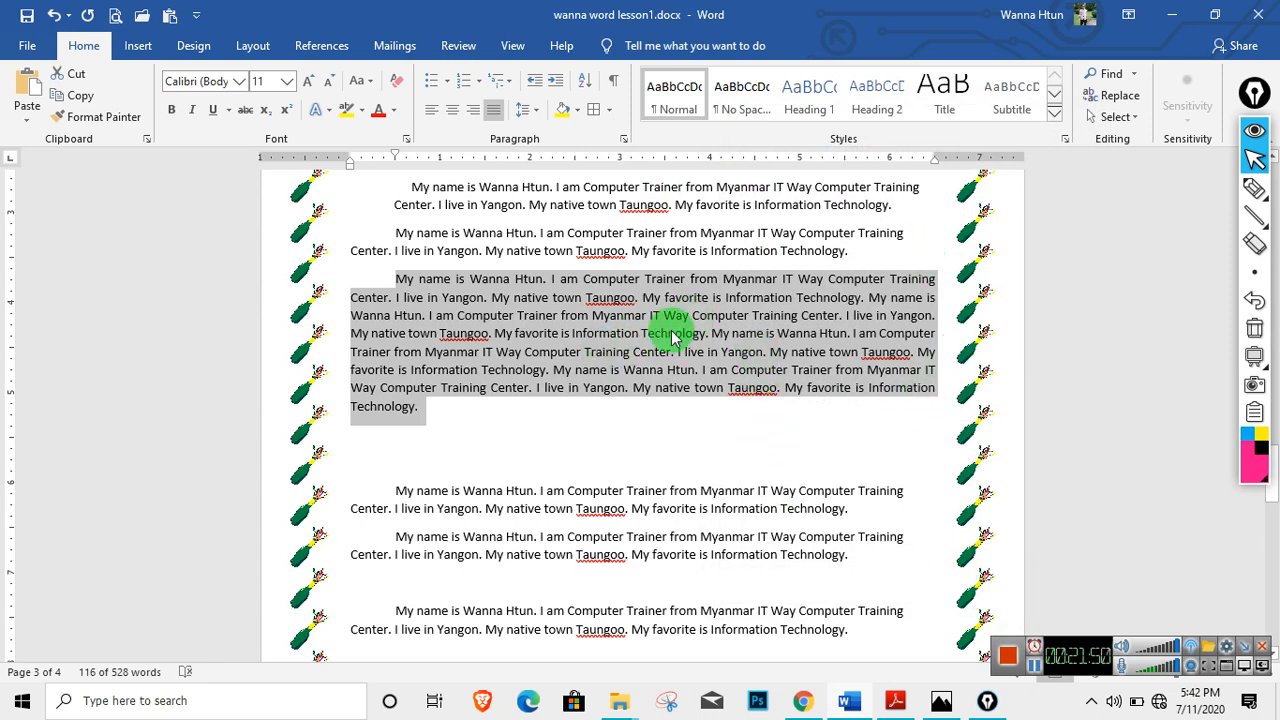
pyautogui.click(578, 324)
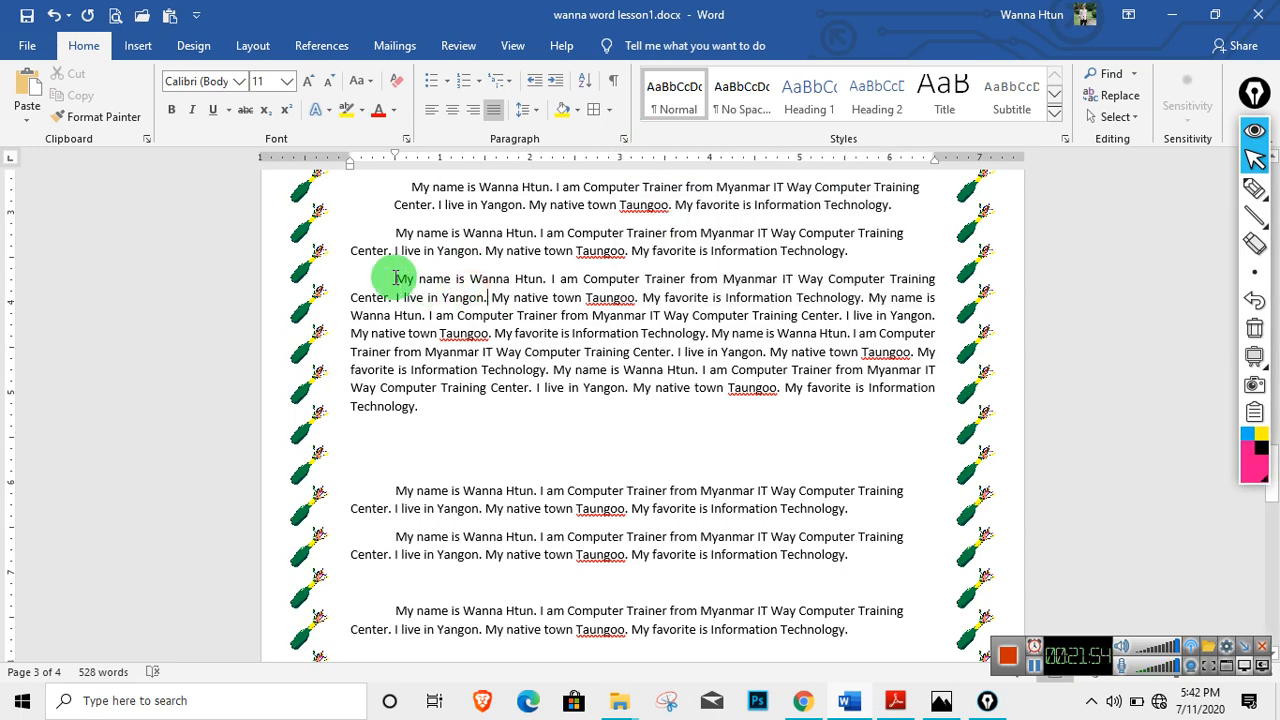
# Remove the first-line indent from the justified paragraph on page 3.
pyautogui.moveTo(396, 280); pyautogui.dragTo(456, 410)
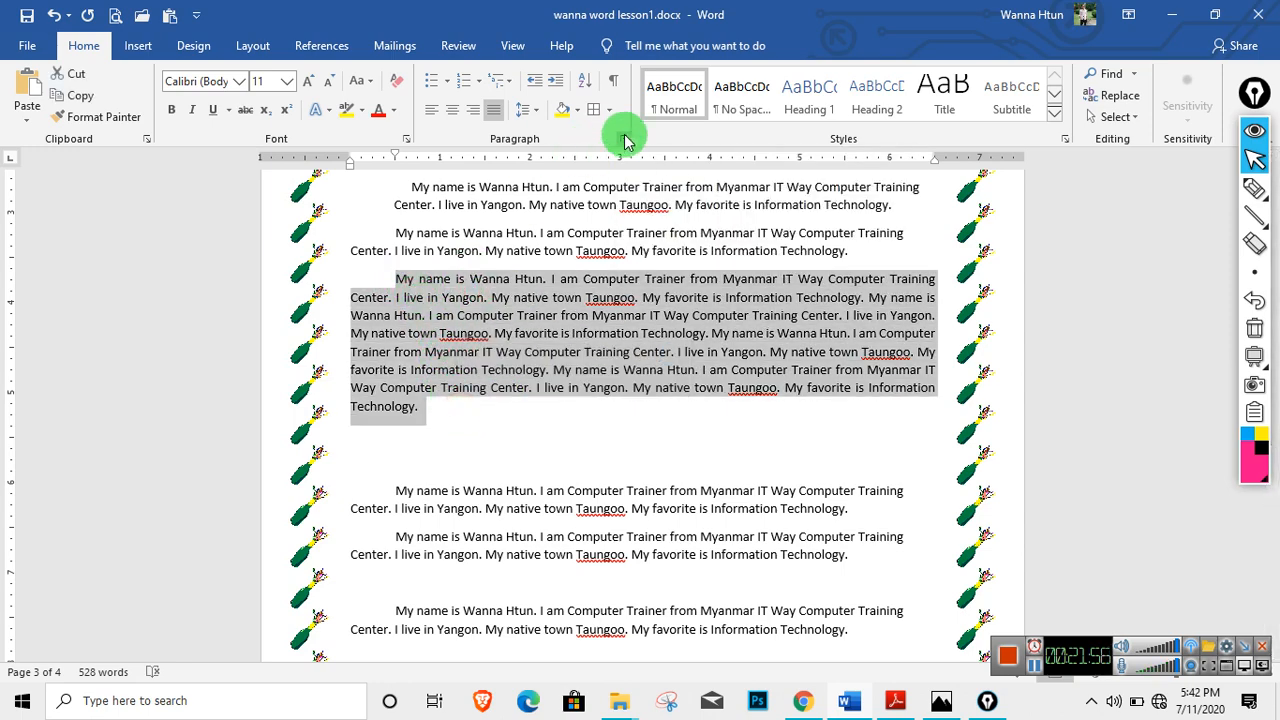
pyautogui.click(624, 138)
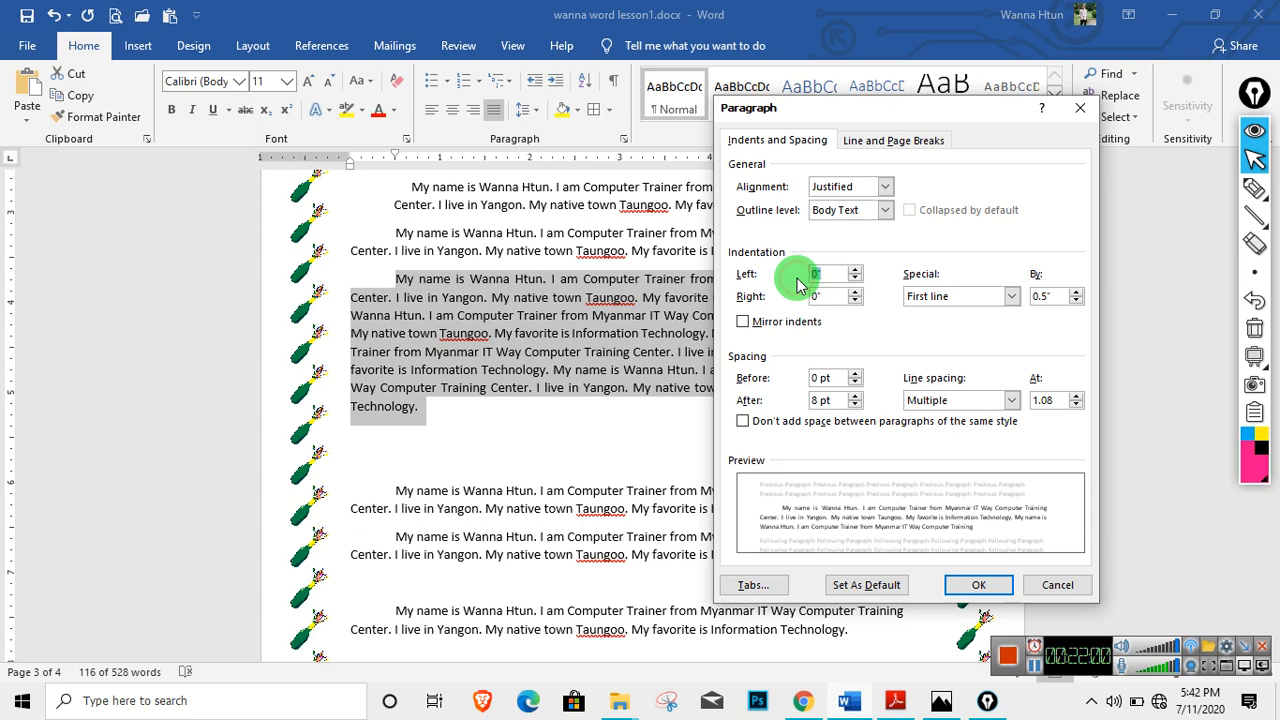
pyautogui.click(1040, 586)
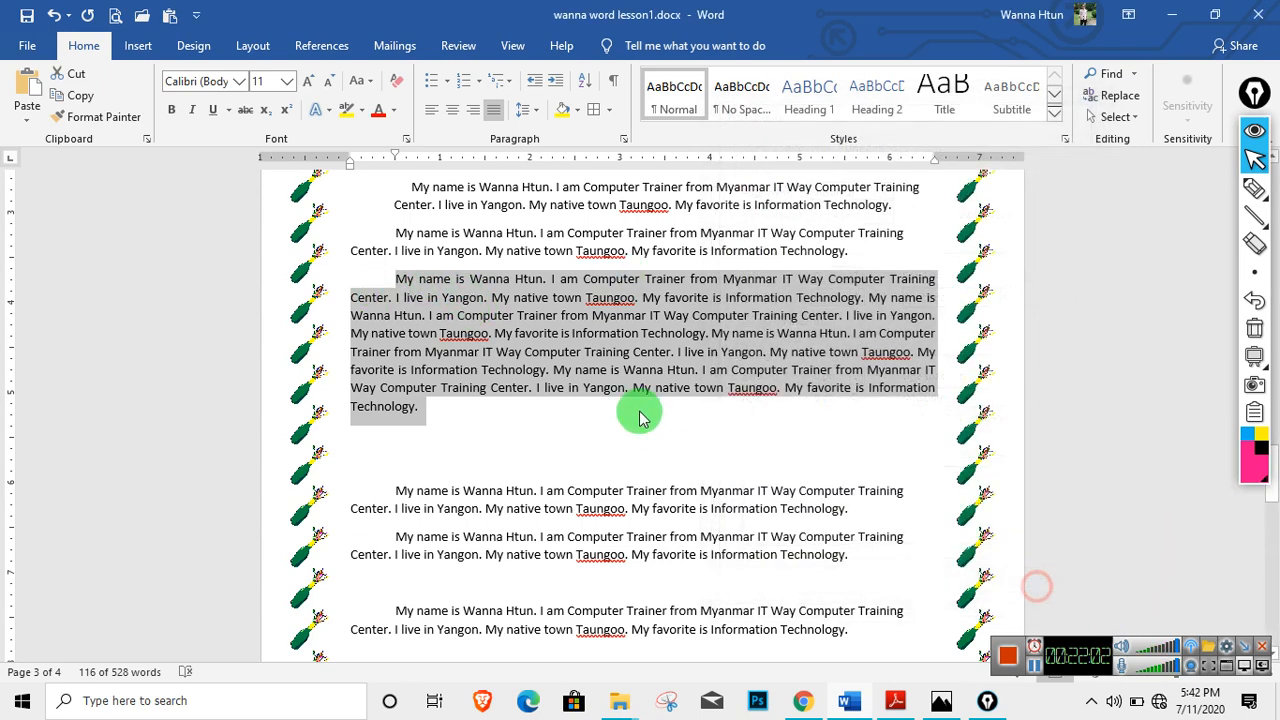
pyautogui.click(397, 280)
pyautogui.press('BackSpace')
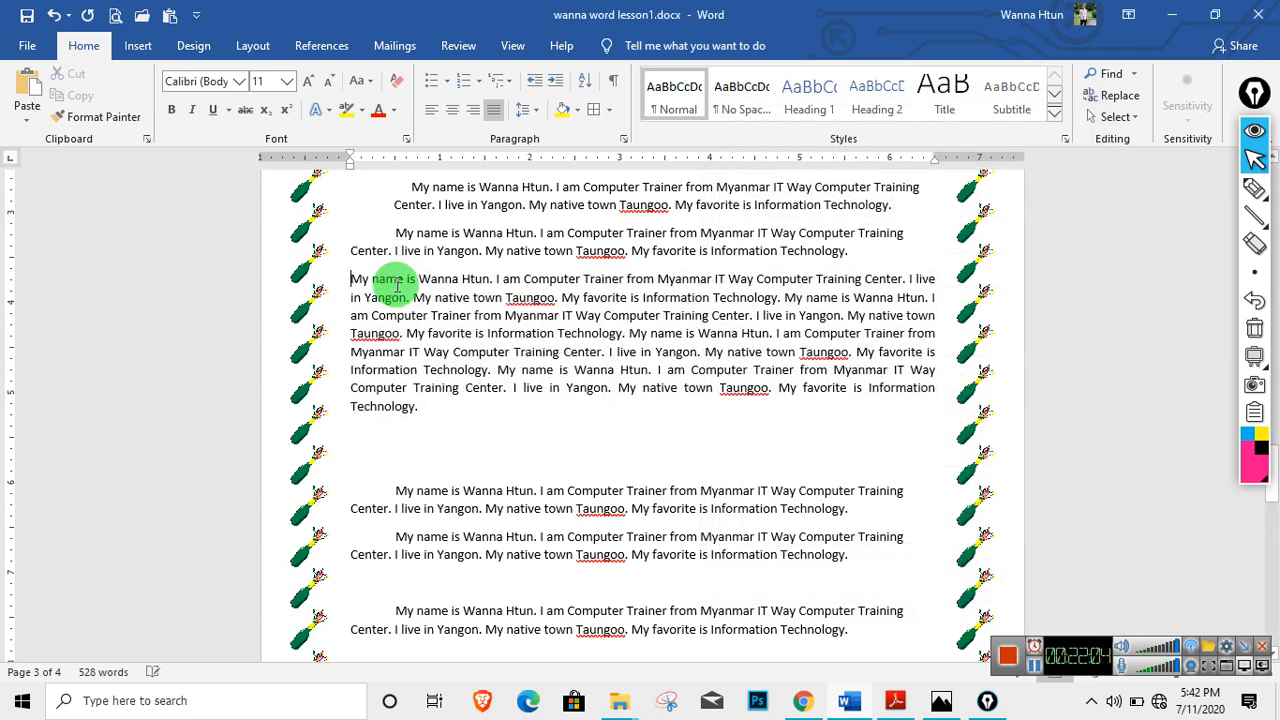
# Apply a left indentation of 1" to the justified paragraph, and increase it to 2".
pyautogui.click(622, 140)
pyautogui.moveTo(836, 272); pyautogui.dragTo(793, 279)
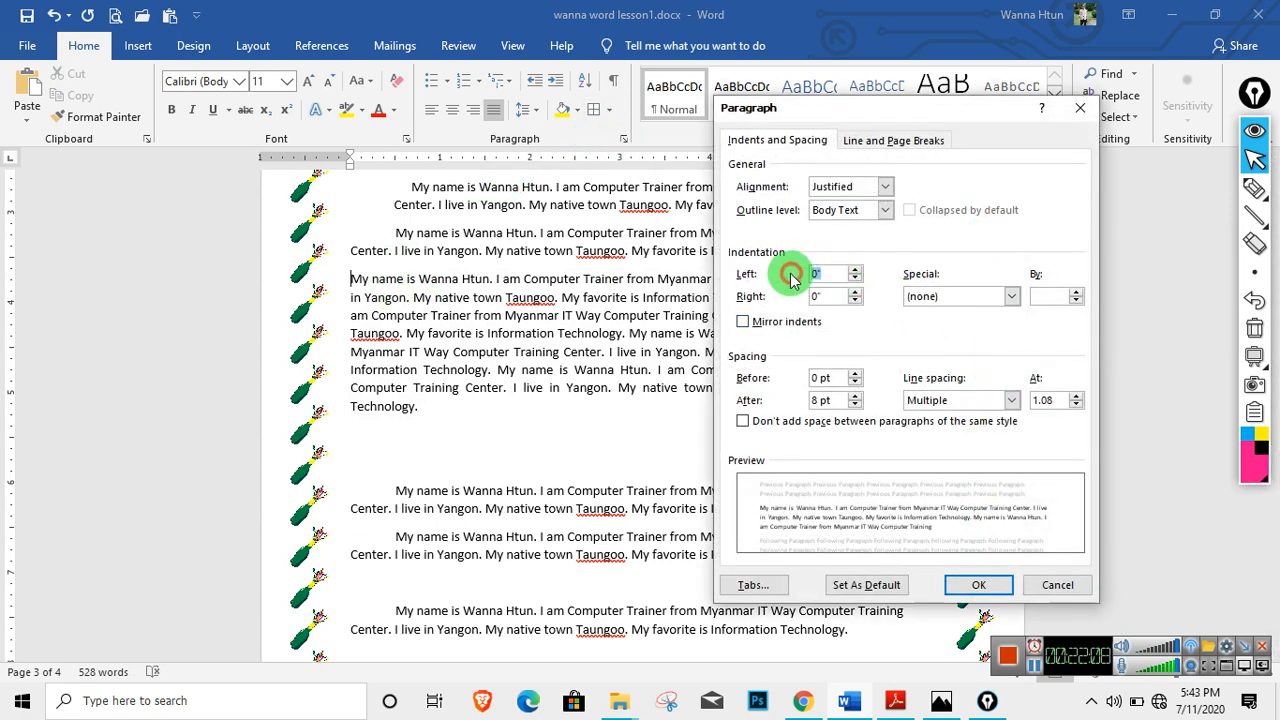
pyautogui.write('1')
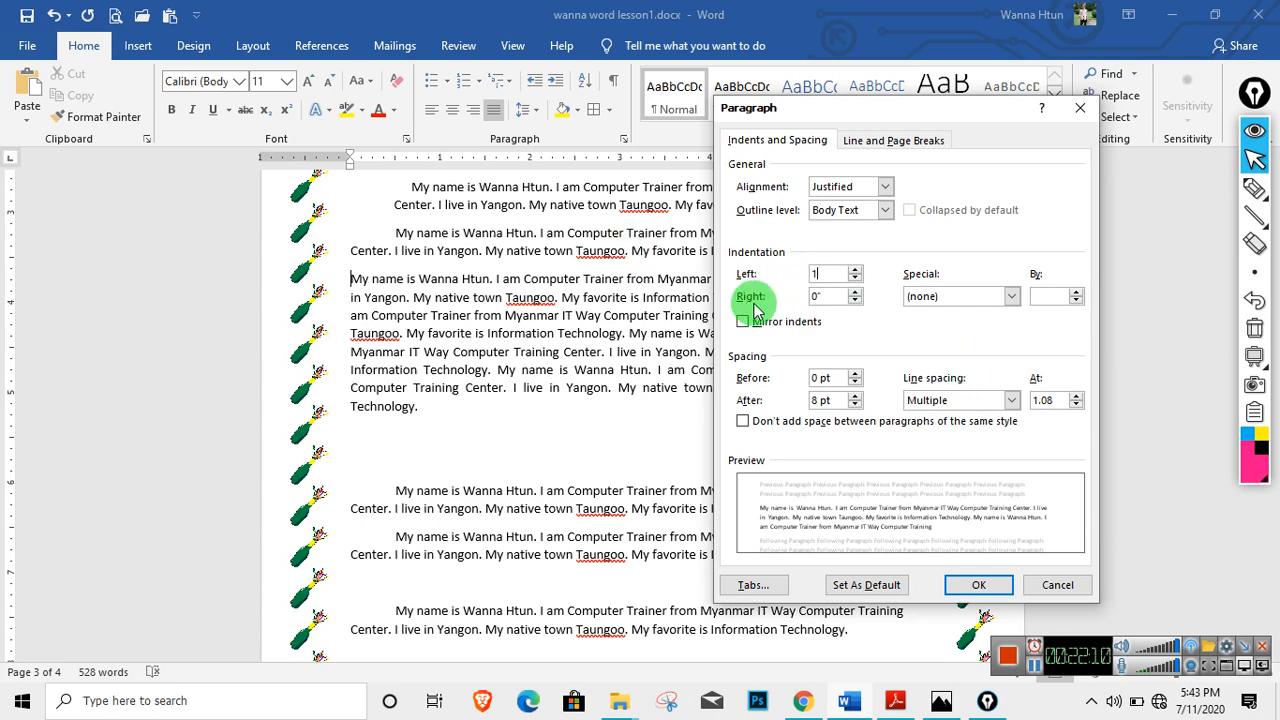
pyautogui.click(978, 586)
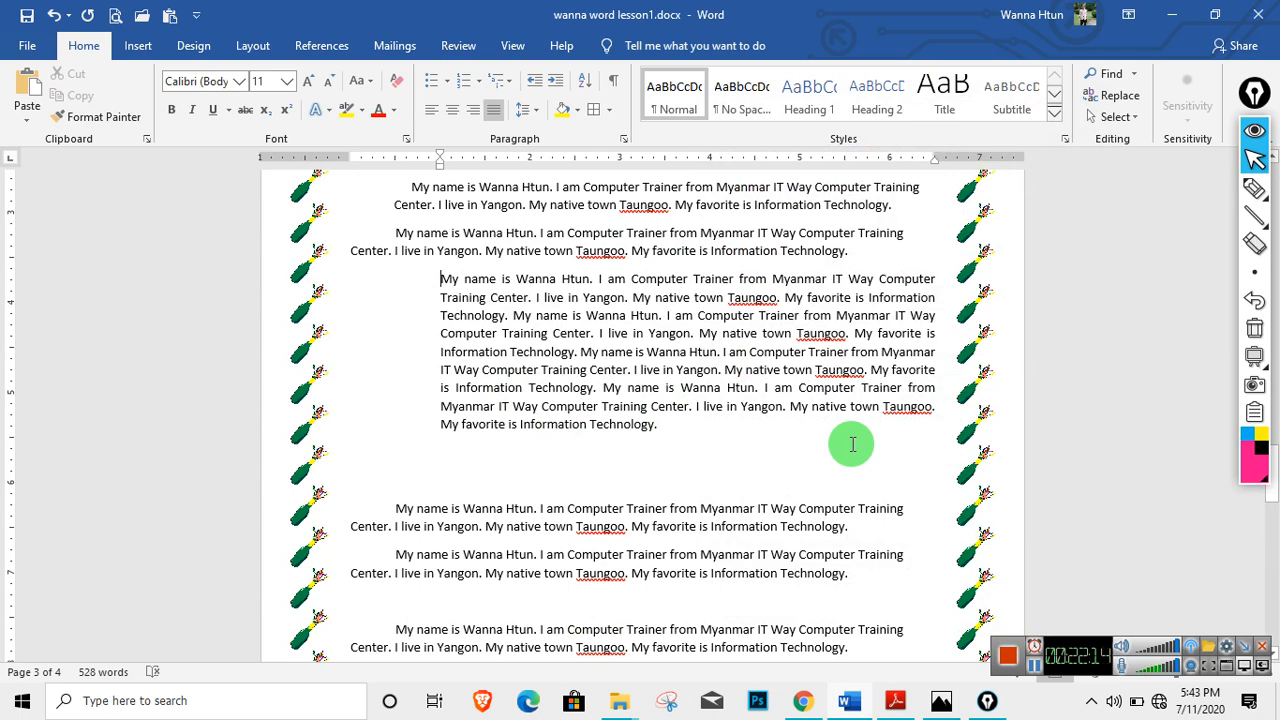
pyautogui.click(622, 135)
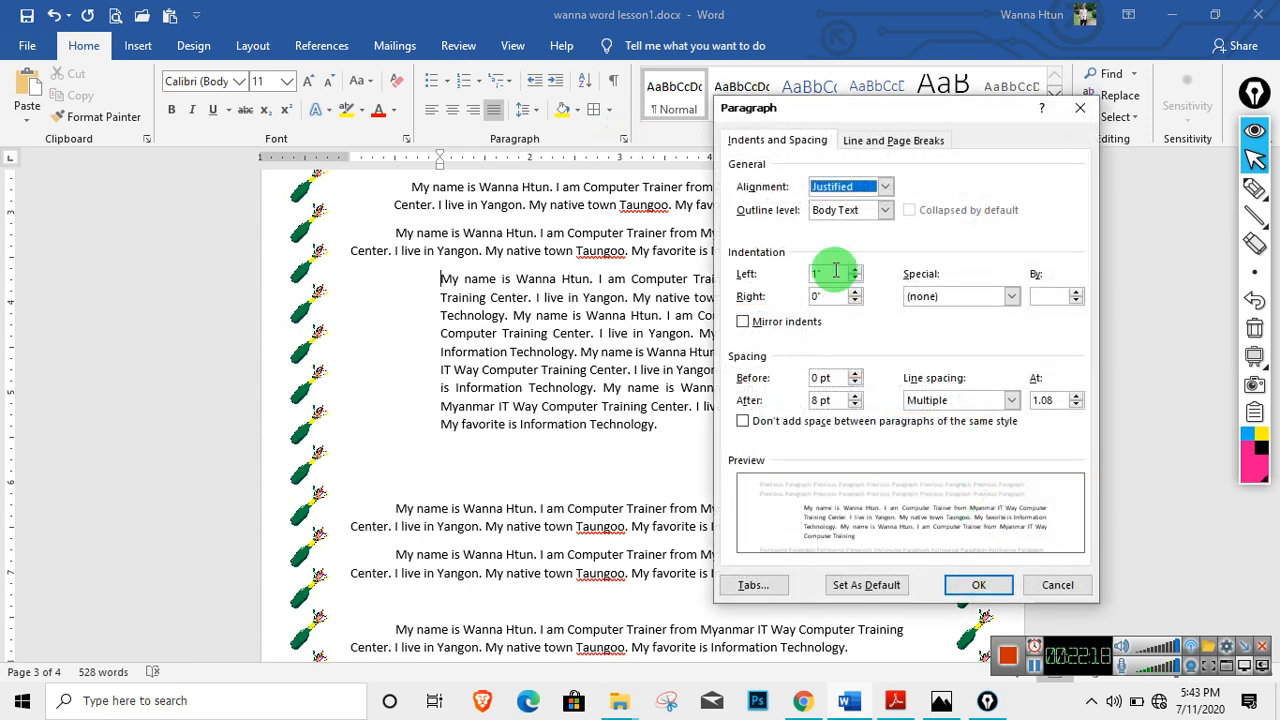
pyautogui.moveTo(829, 272); pyautogui.dragTo(763, 276)
pyautogui.write('2')
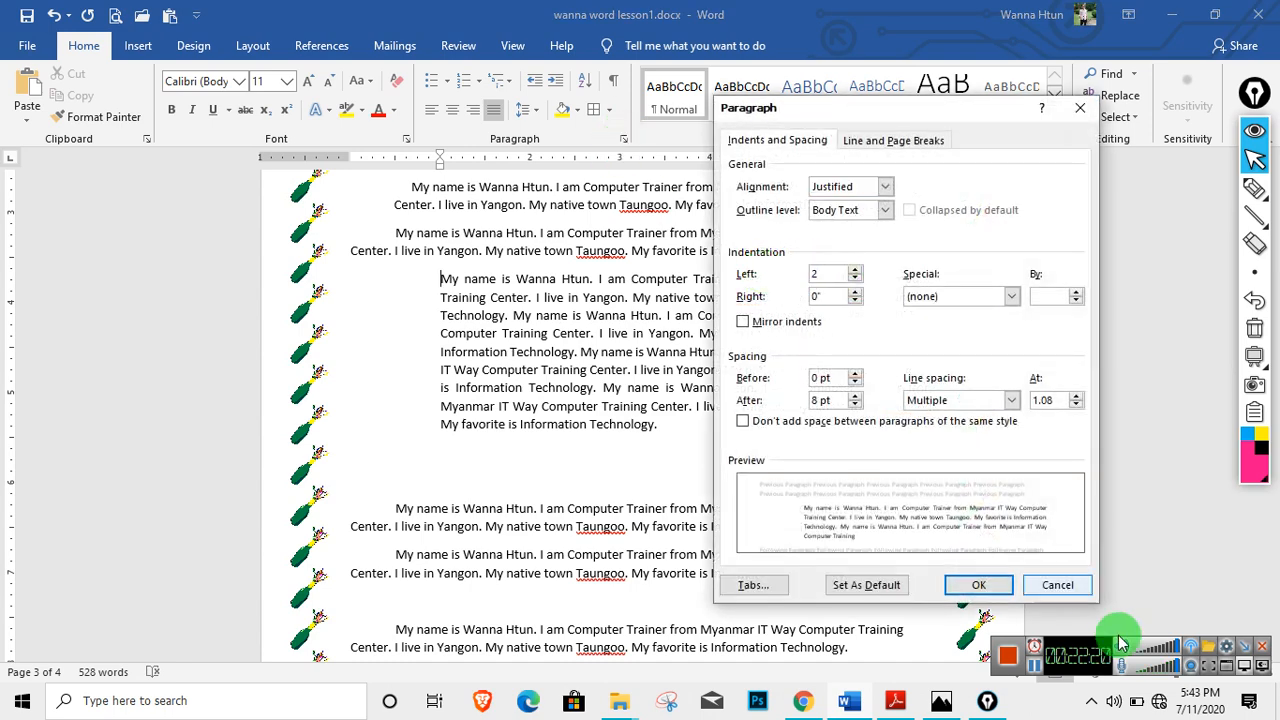
pyautogui.click(975, 584)
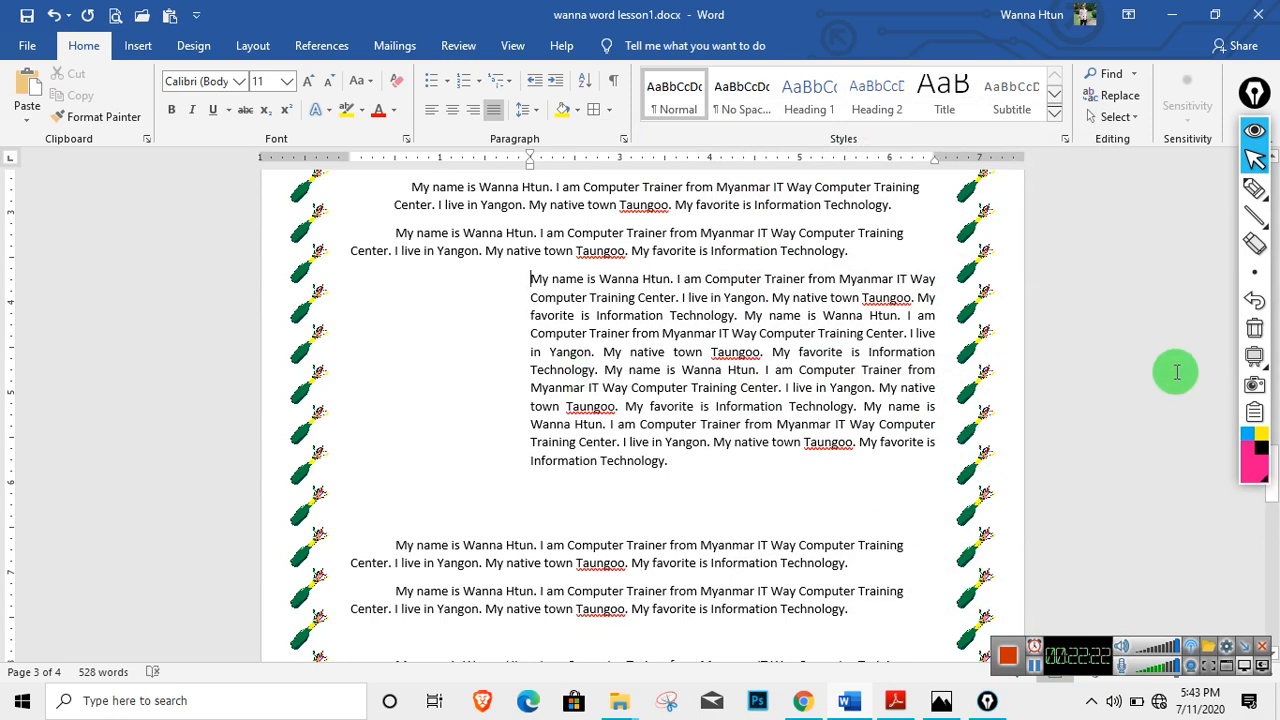
# Apply a right indentation of 1" to the justified paragraph, and increase it to 2".
pyautogui.click(622, 138)
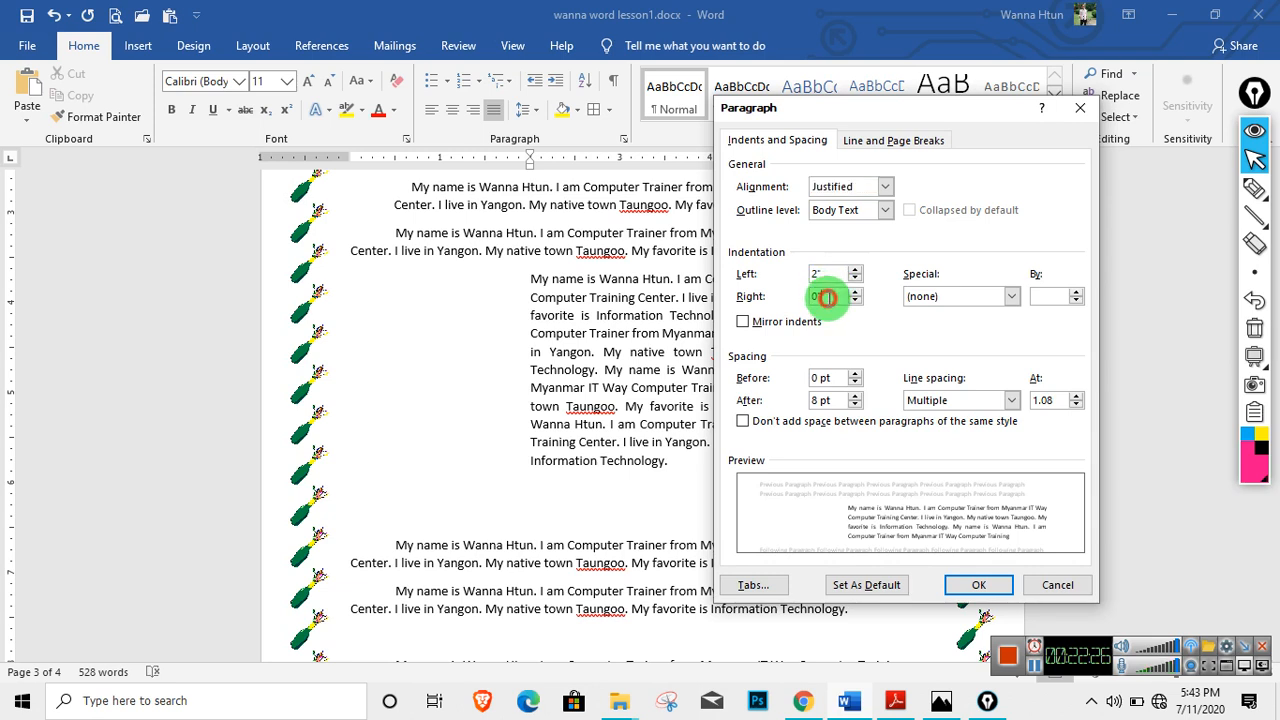
pyautogui.moveTo(828, 297); pyautogui.dragTo(748, 296)
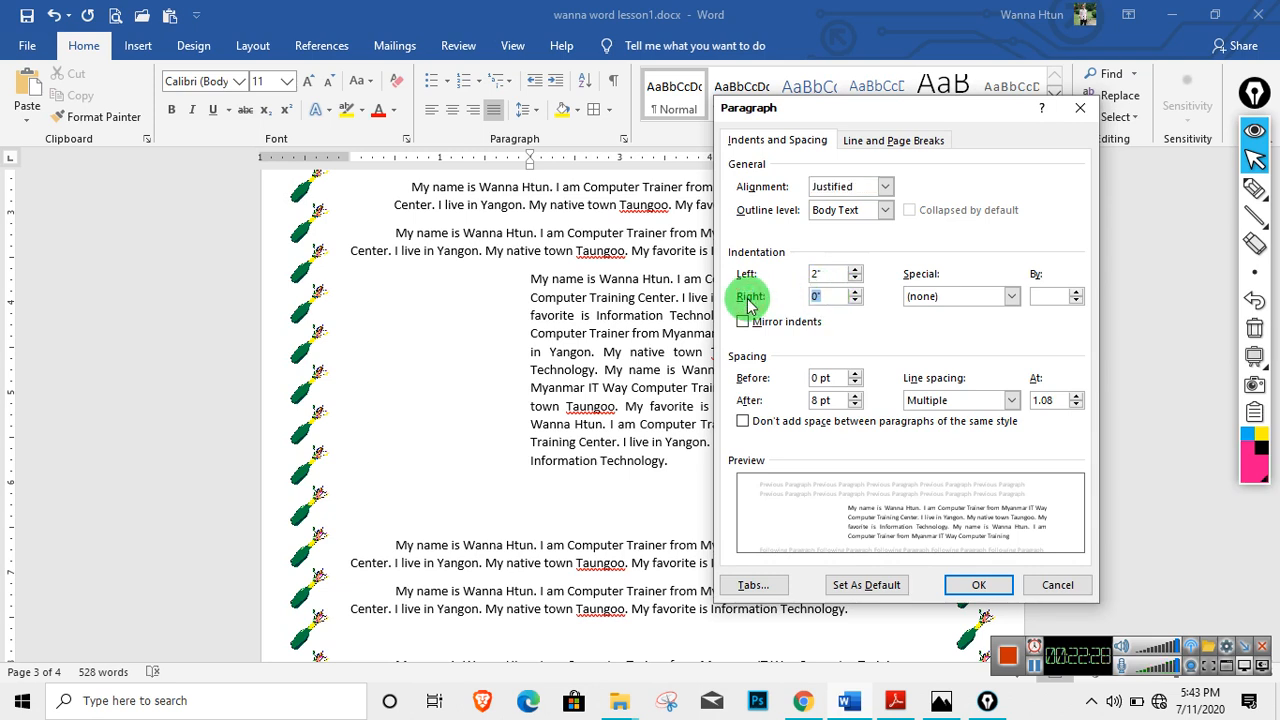
pyautogui.click(977, 583)
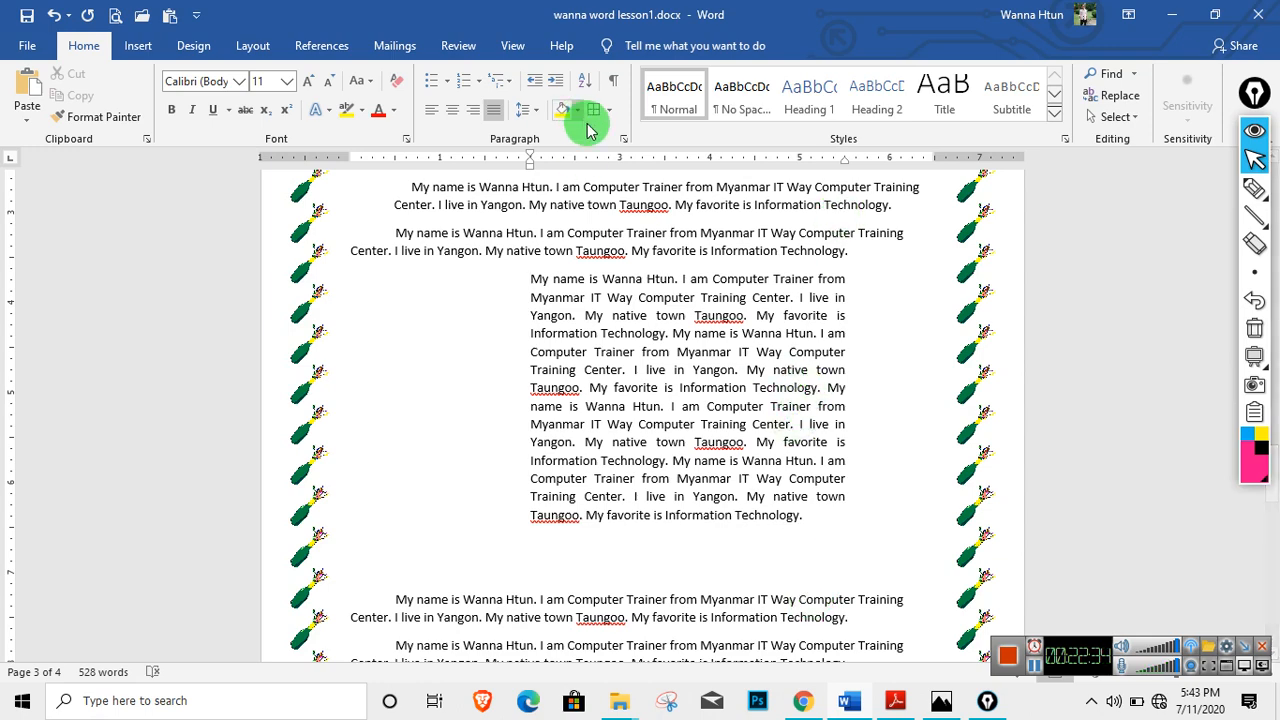
pyautogui.click(625, 141)
pyautogui.moveTo(831, 298); pyautogui.dragTo(783, 297)
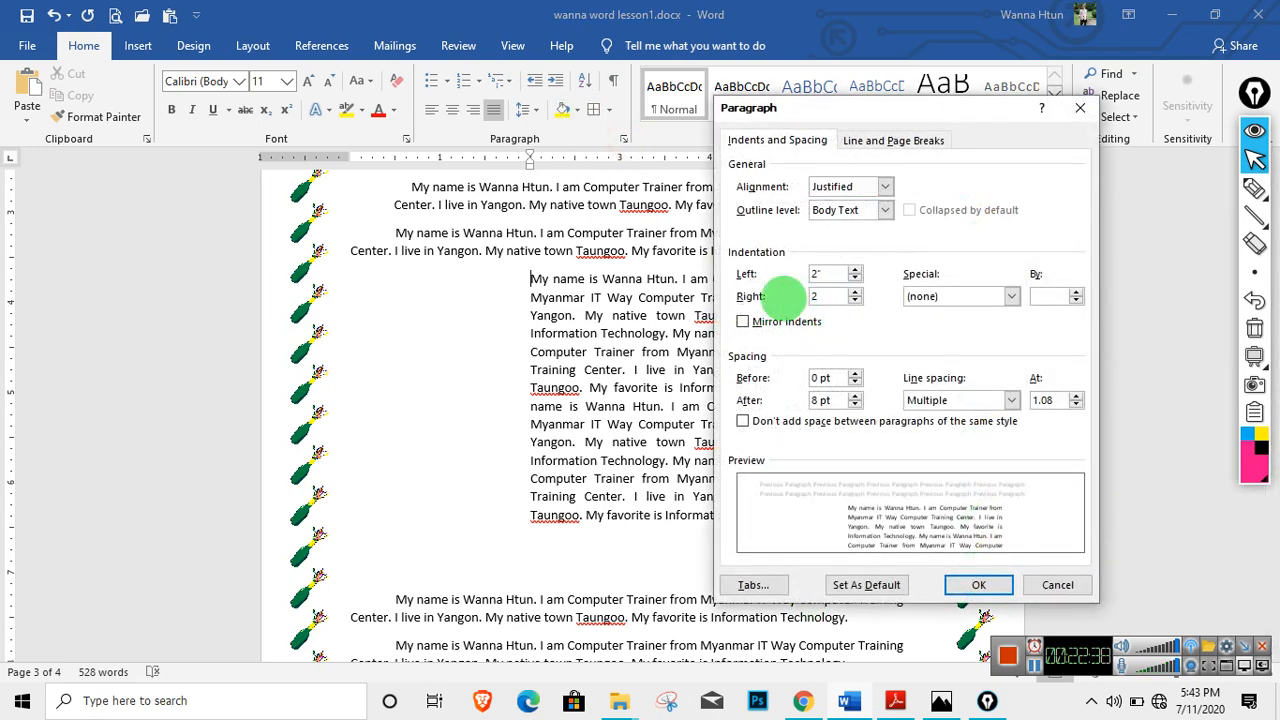
pyautogui.press('Return')
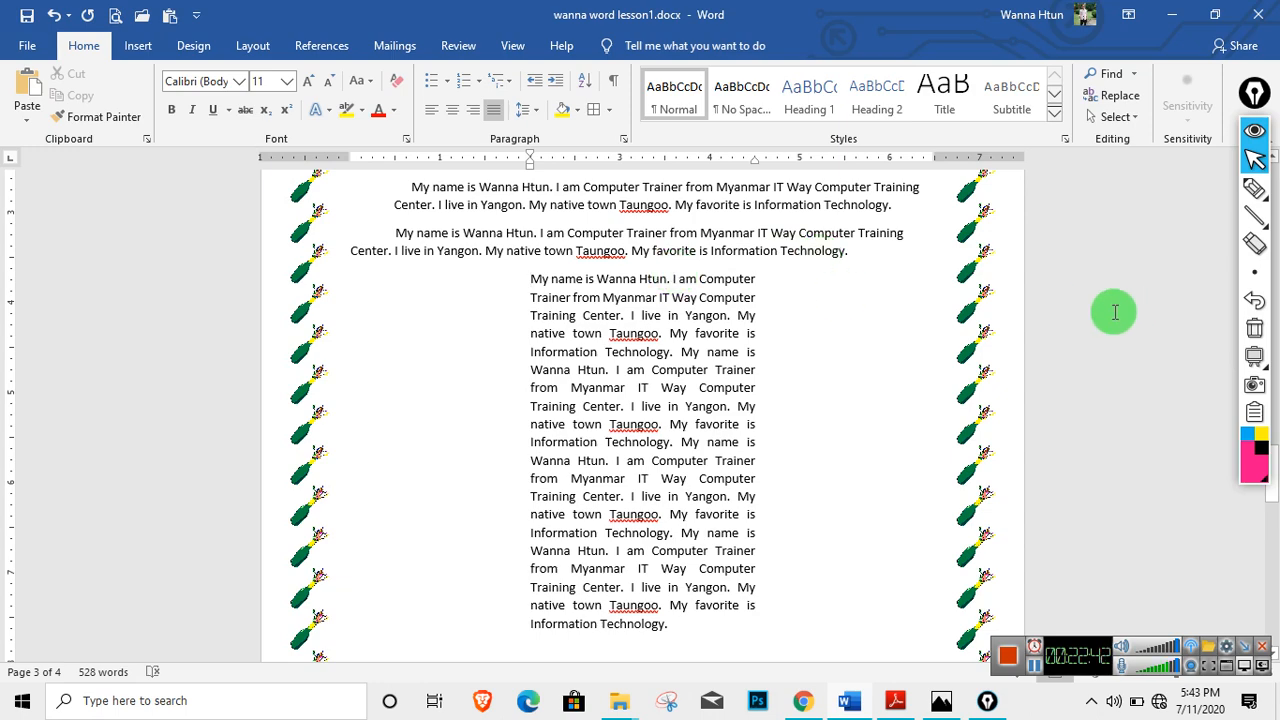
# Set the right indentation of the justified paragraph to 3" and look over the narrowed text.
pyautogui.click(627, 139)
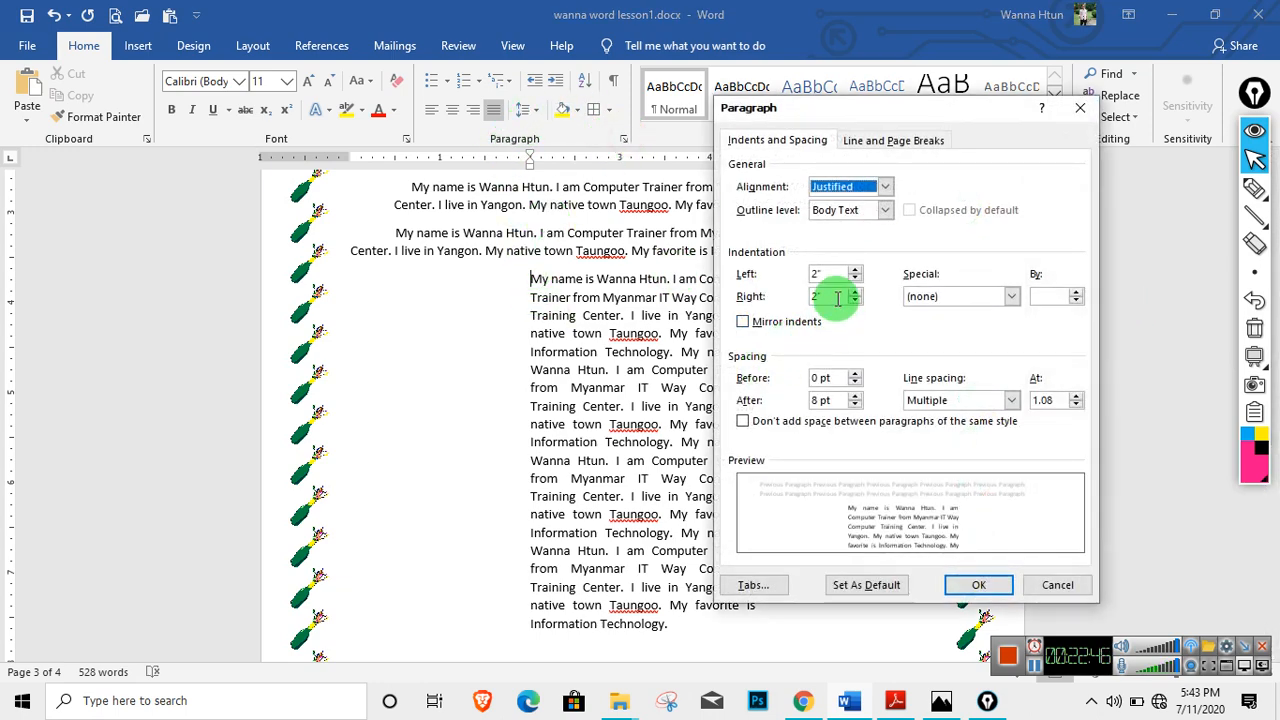
pyautogui.moveTo(835, 297); pyautogui.dragTo(753, 312)
pyautogui.write('3')
pyautogui.press('Return')
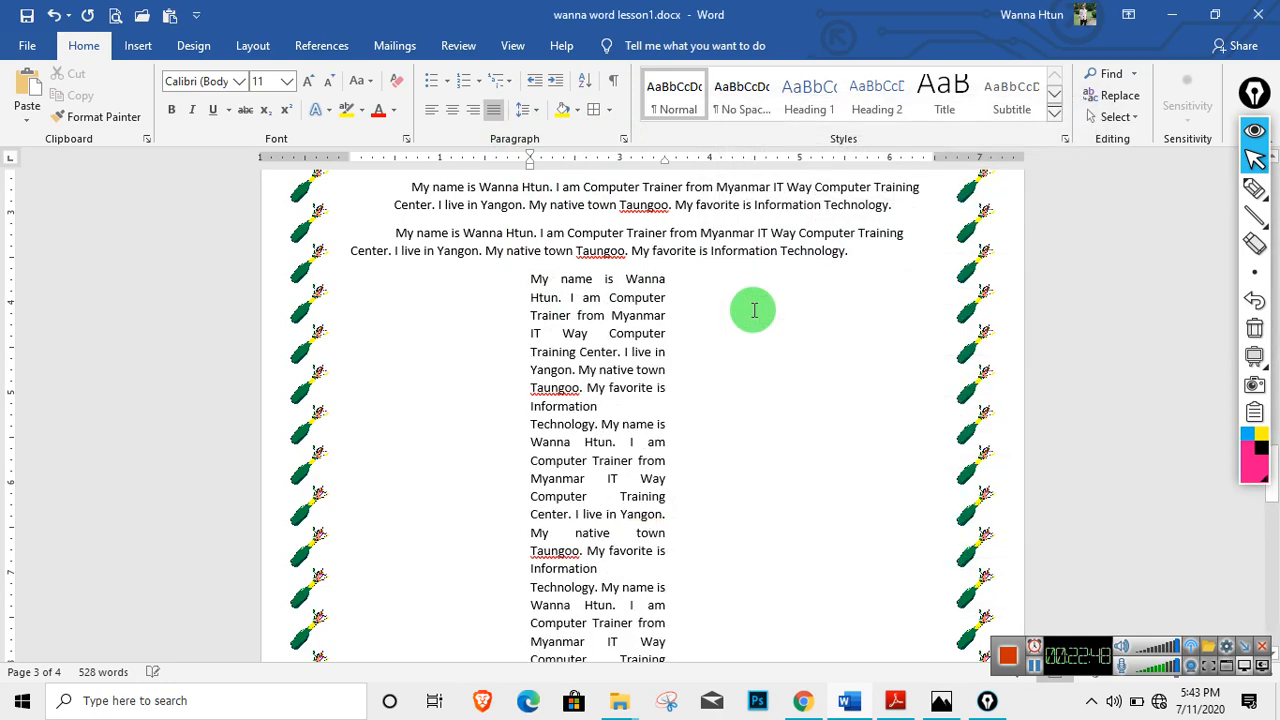
pyautogui.scroll(-5, 643, 323)
pyautogui.scroll(5, 617, 365)
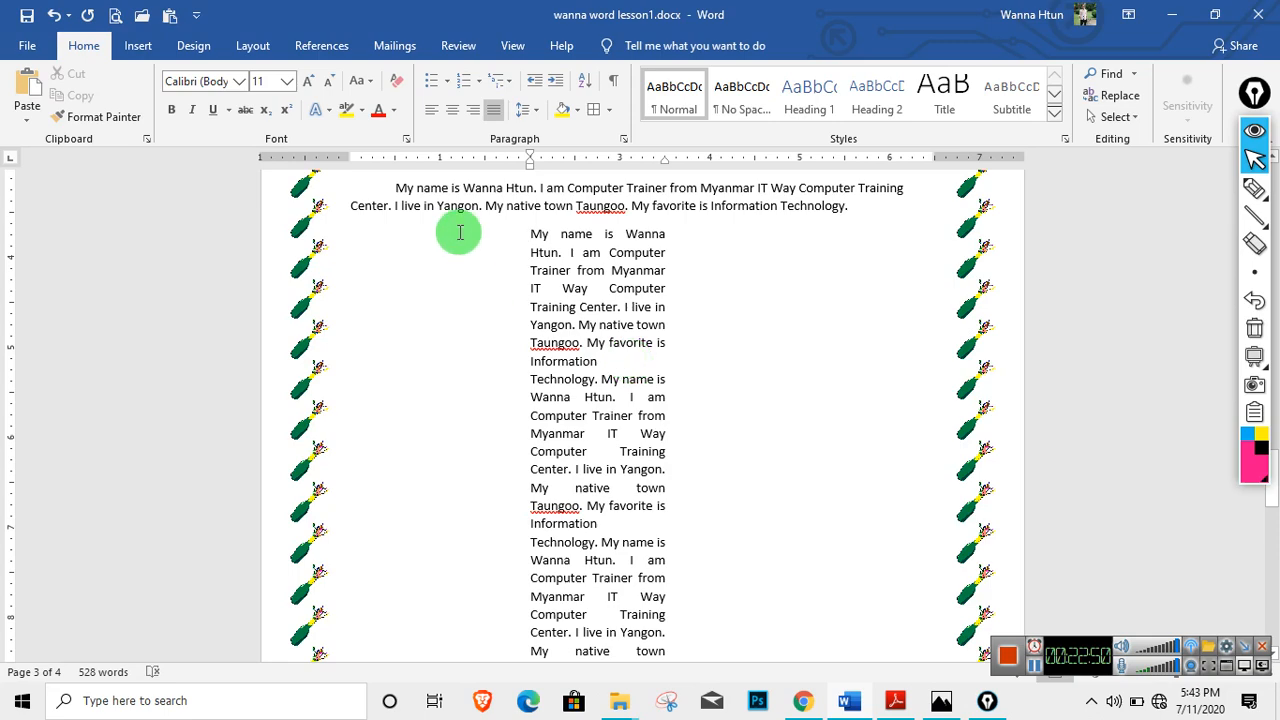
# Reset both the right and left indentation of the justified paragraph to 0.
pyautogui.click(625, 140)
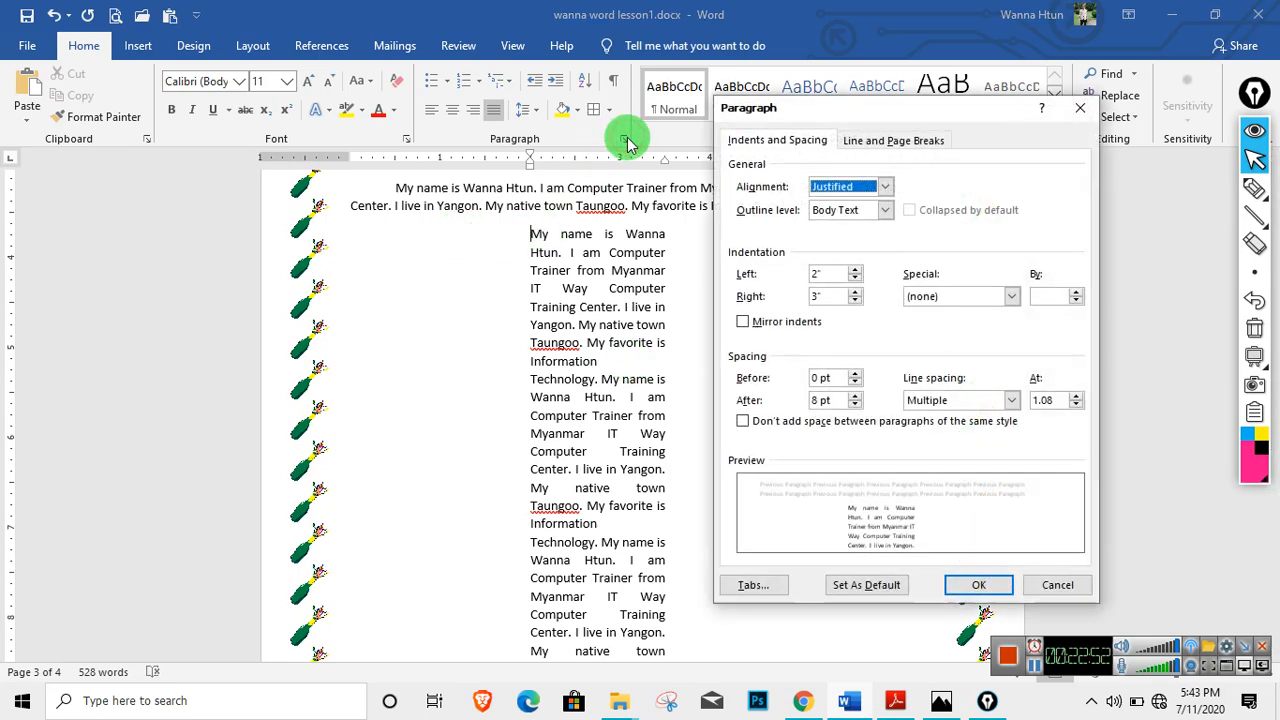
pyautogui.moveTo(834, 298); pyautogui.dragTo(728, 292)
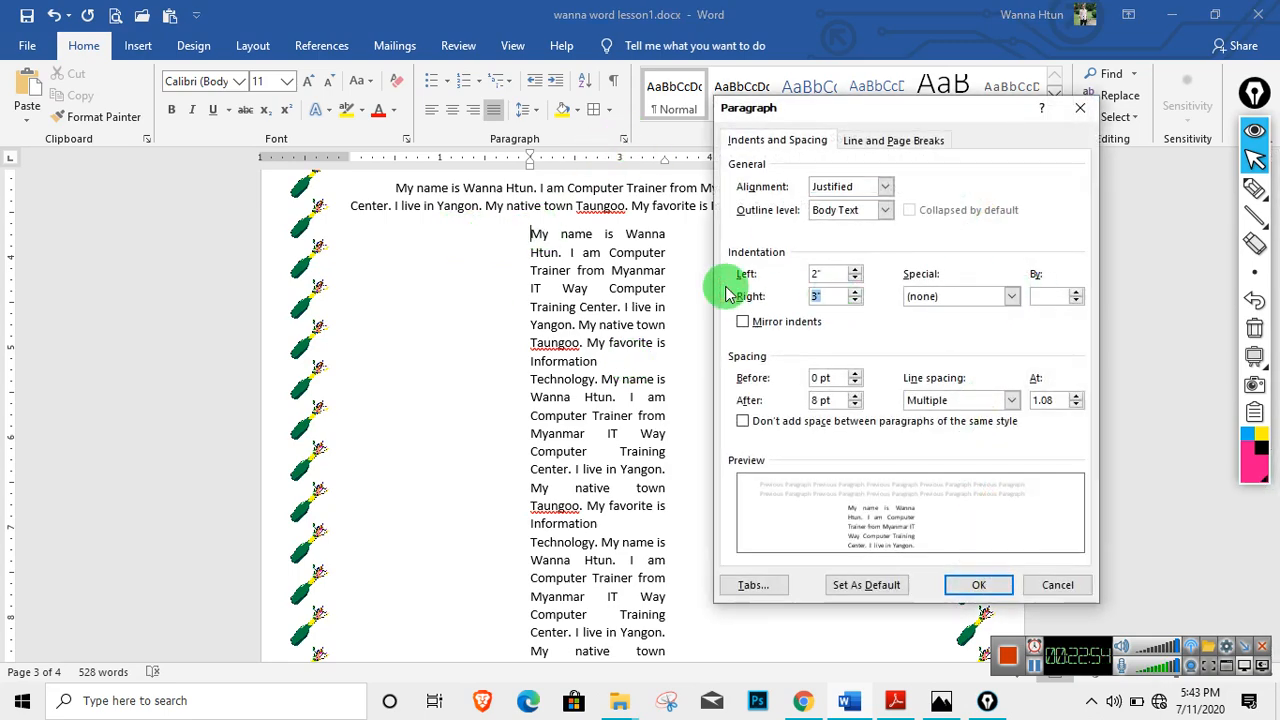
pyautogui.write('0')
pyautogui.click(978, 585)
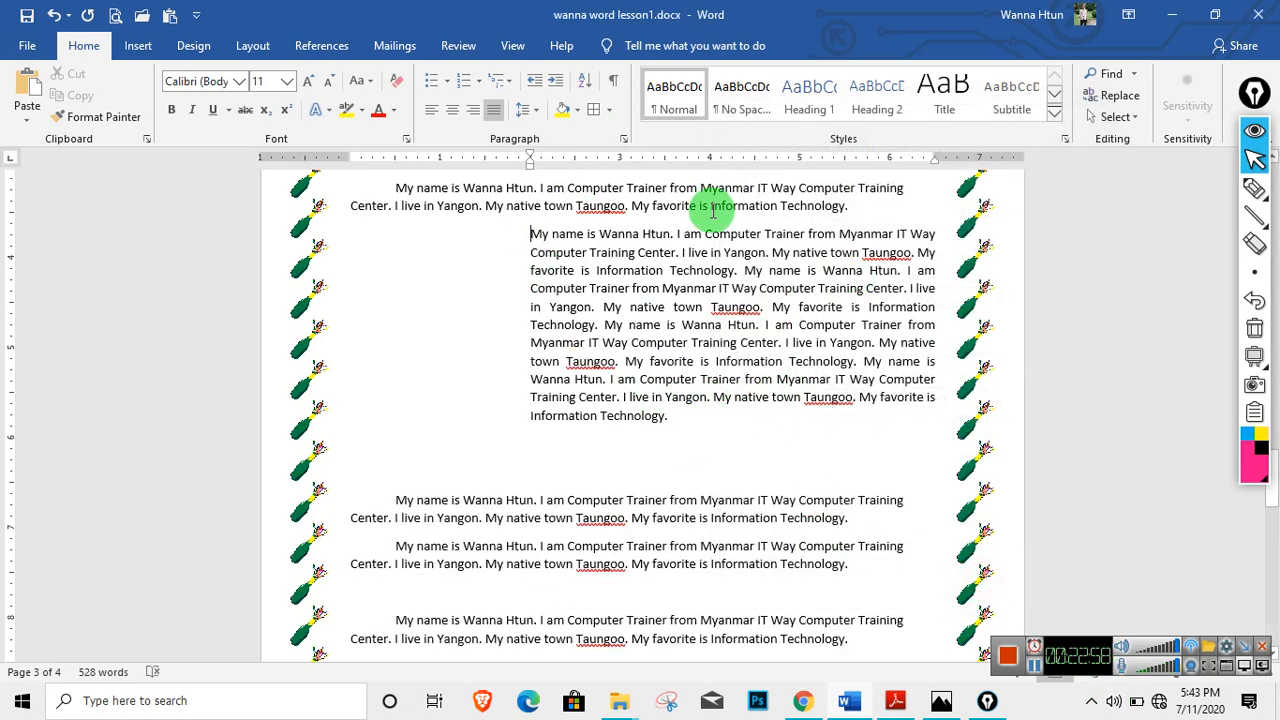
pyautogui.click(623, 139)
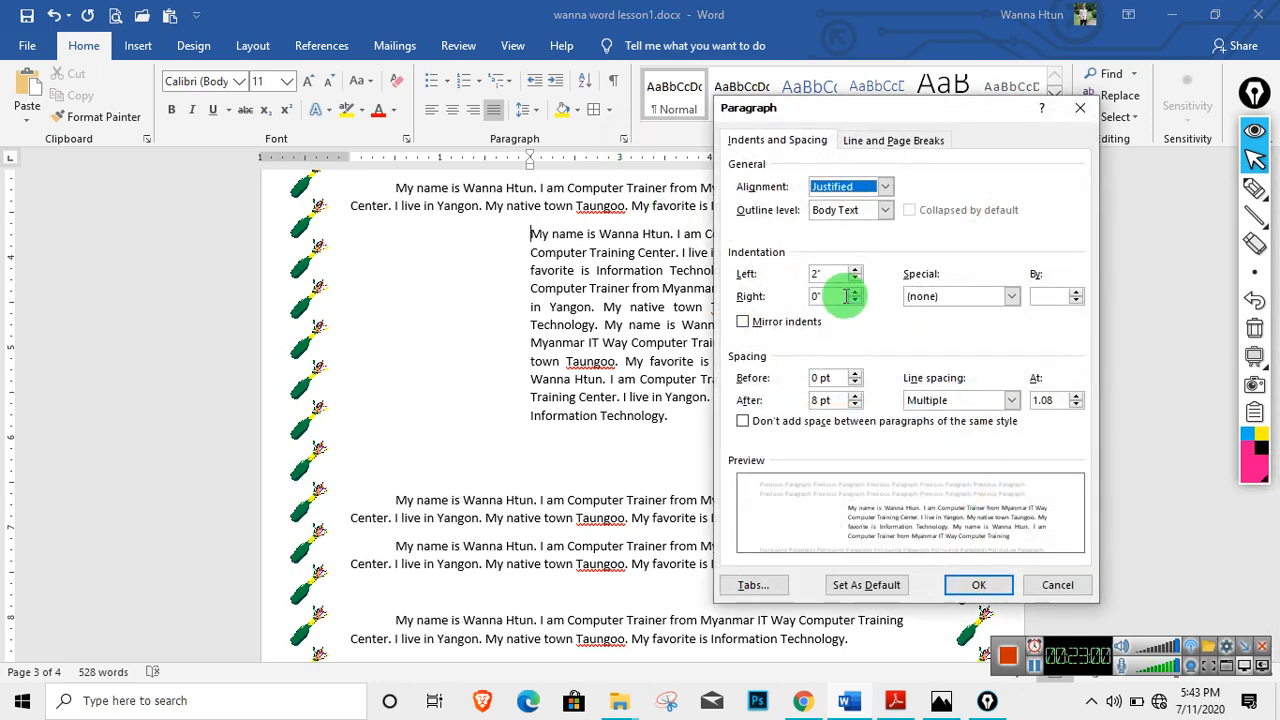
pyautogui.moveTo(840, 277); pyautogui.dragTo(786, 262)
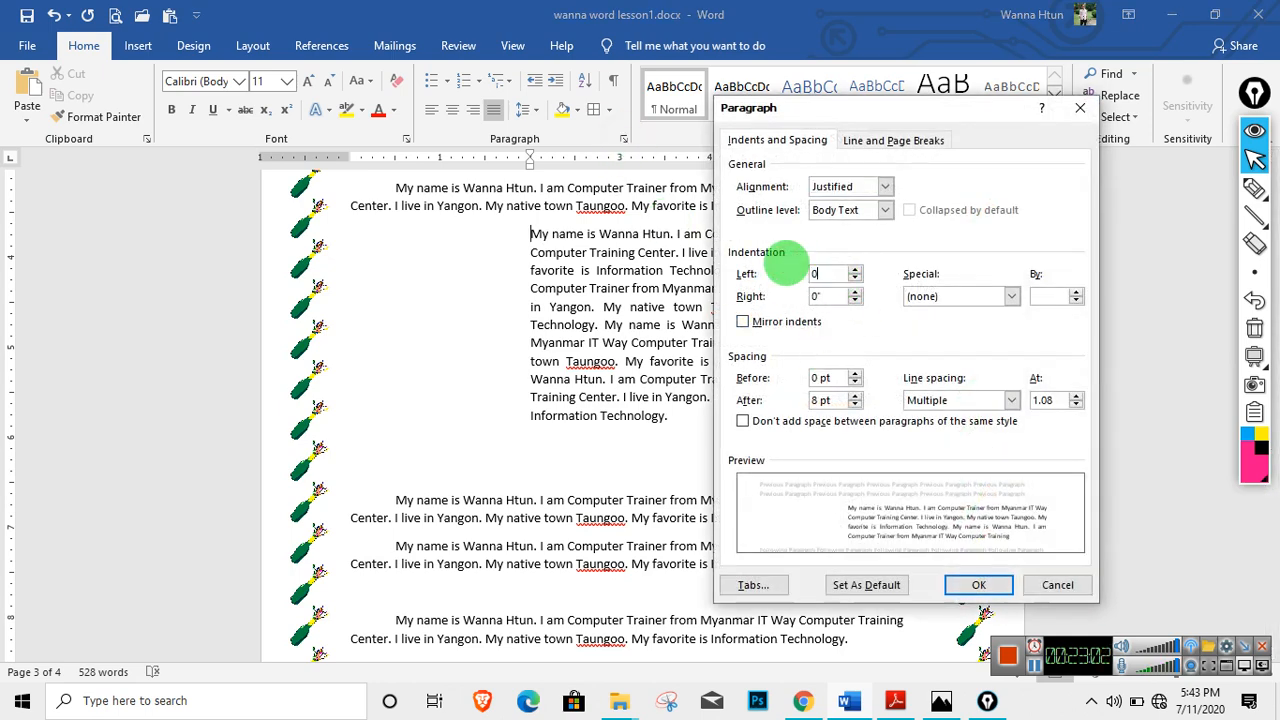
pyautogui.write('0')
pyautogui.click(978, 585)
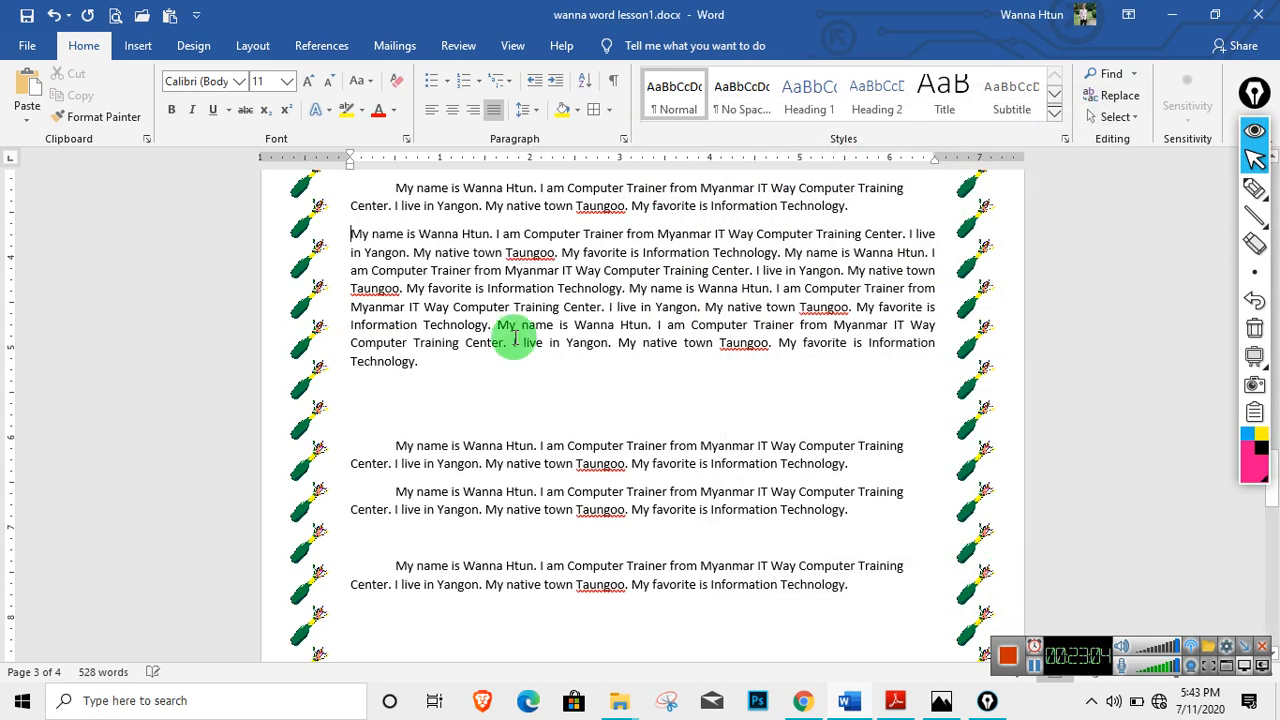
# Set the spacing before the justified paragraph to 10 pt.
pyautogui.click(622, 140)
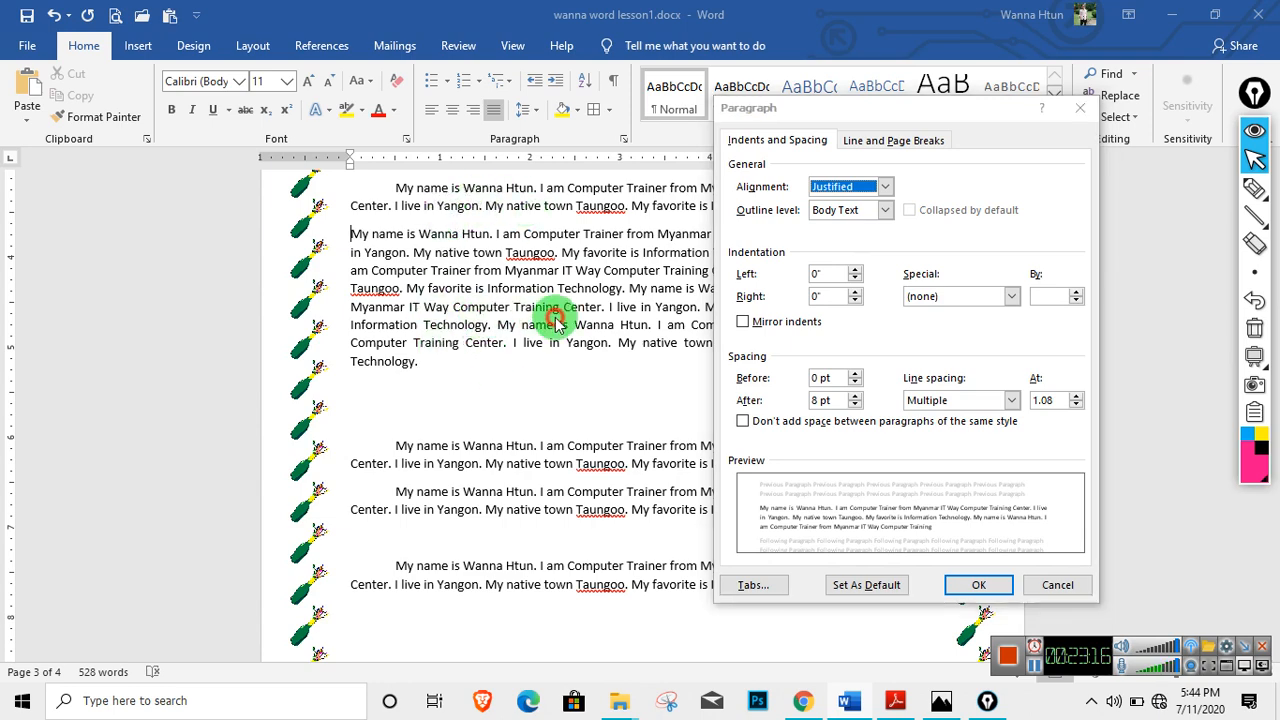
pyautogui.click(1038, 584)
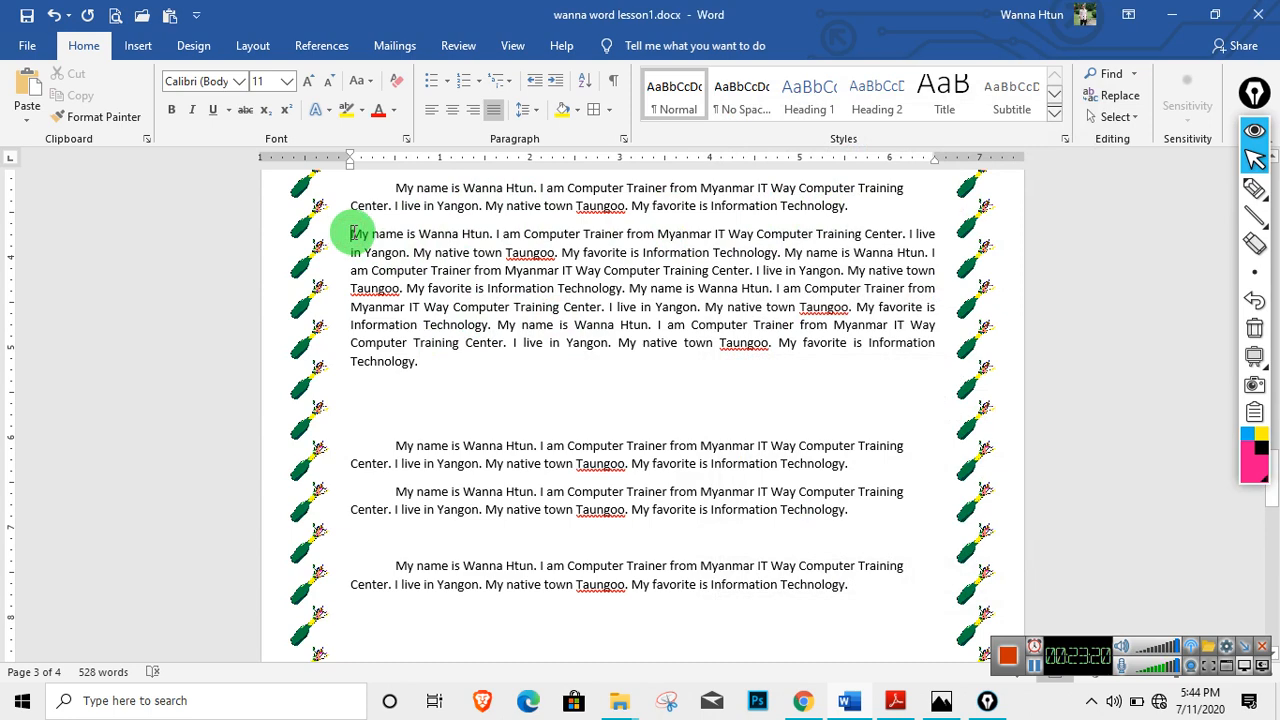
pyautogui.moveTo(352, 235); pyautogui.dragTo(434, 374)
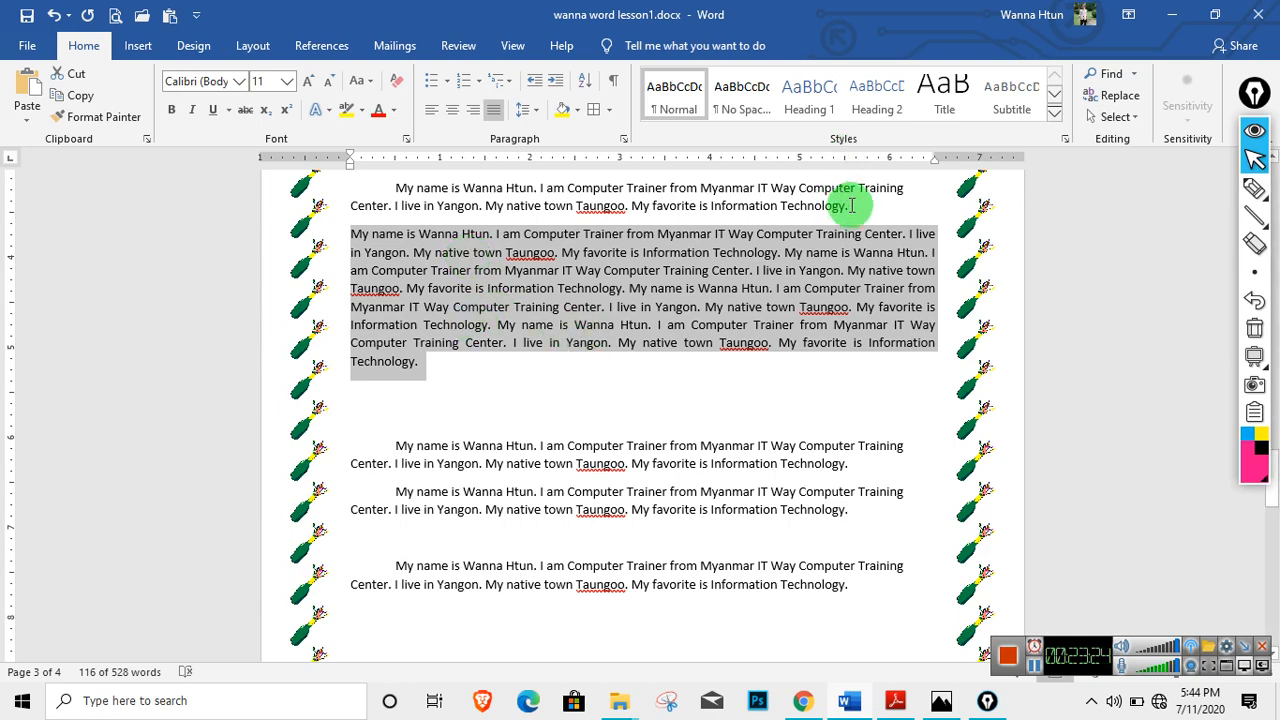
pyautogui.click(623, 138)
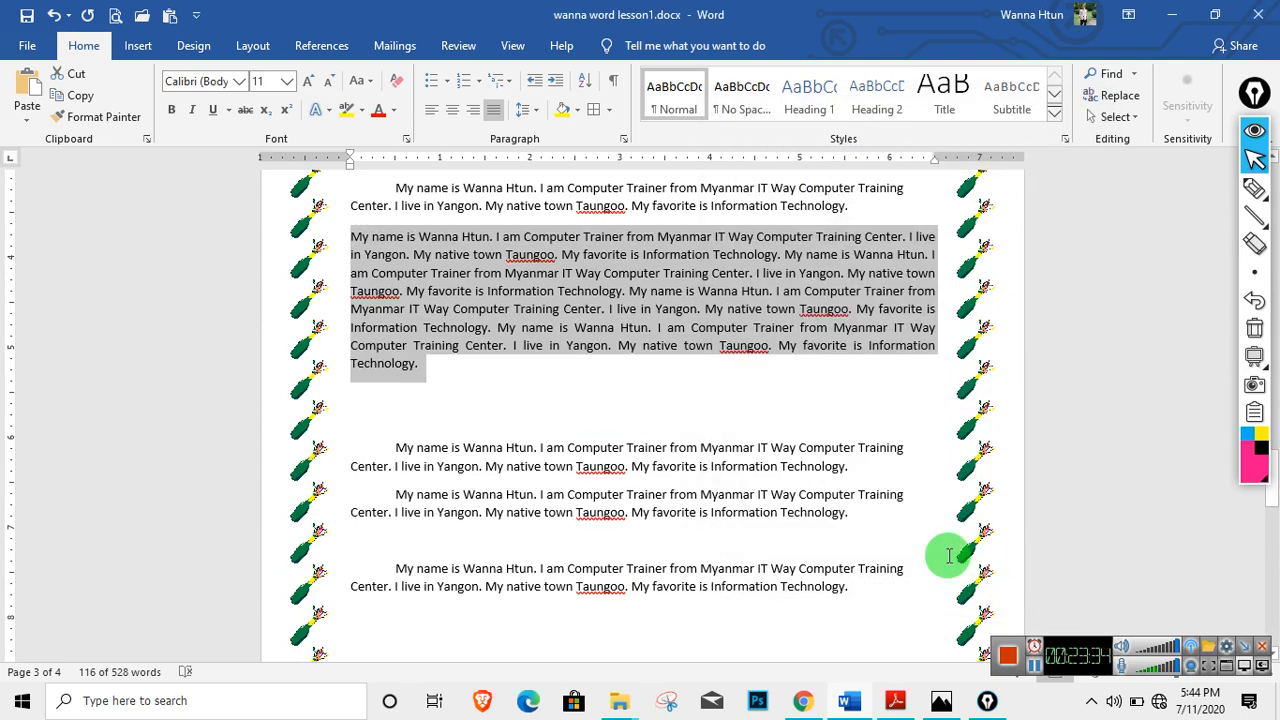
# Increase the spacing before the justified paragraph further in its paragraph settings, and deselect the text.
pyautogui.click(621, 139)
pyautogui.moveTo(845, 381); pyautogui.dragTo(789, 377)
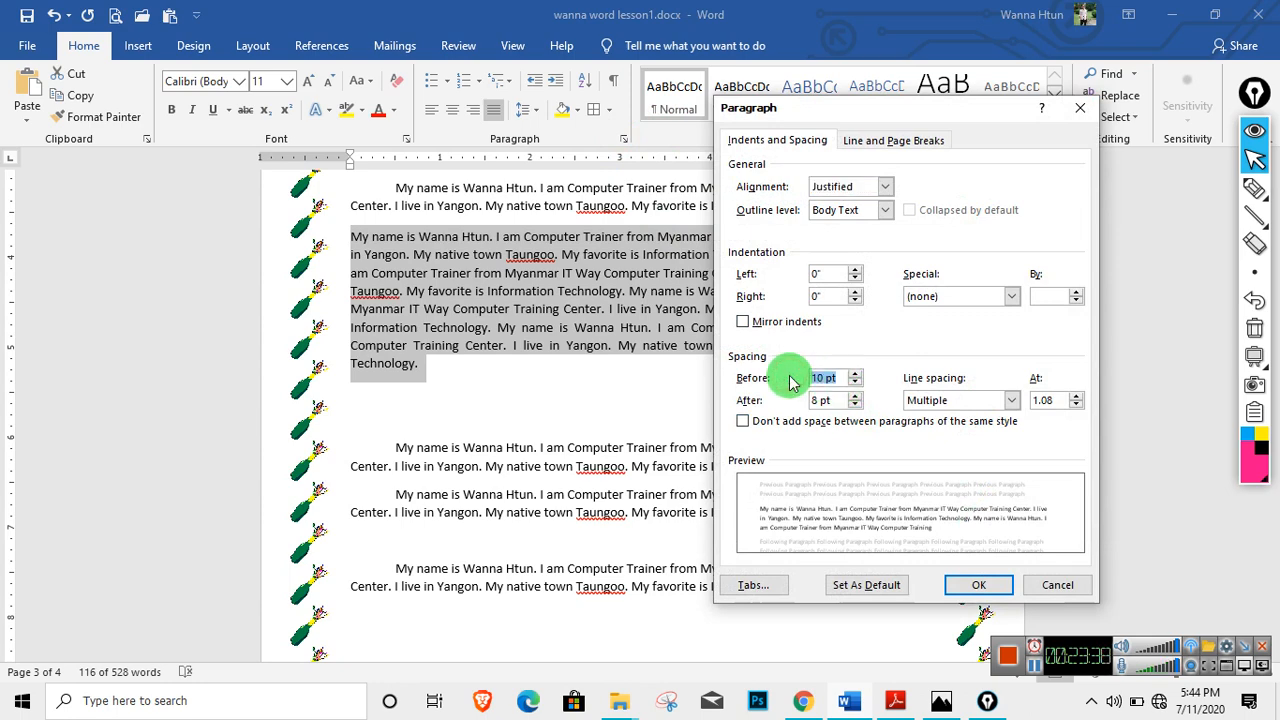
pyautogui.click(975, 585)
pyautogui.click(640, 252)
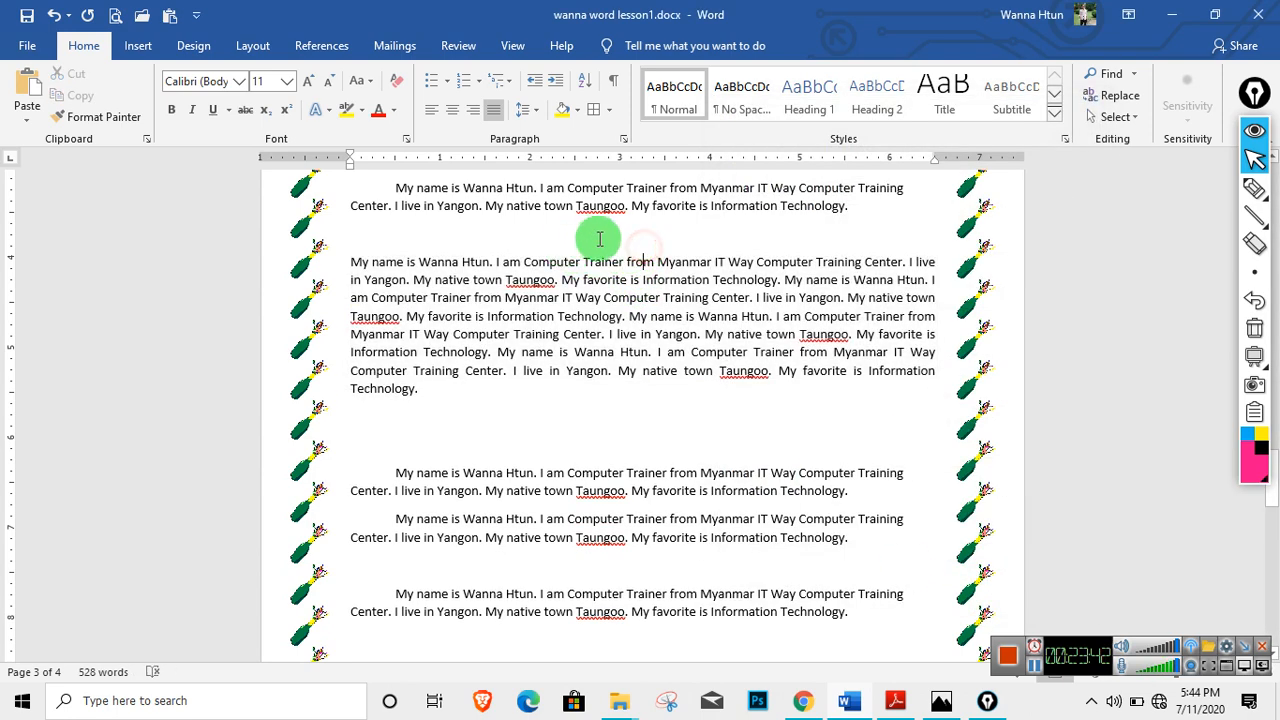
pyautogui.scroll(1, 560, 288)
pyautogui.scroll(1, 470, 255)
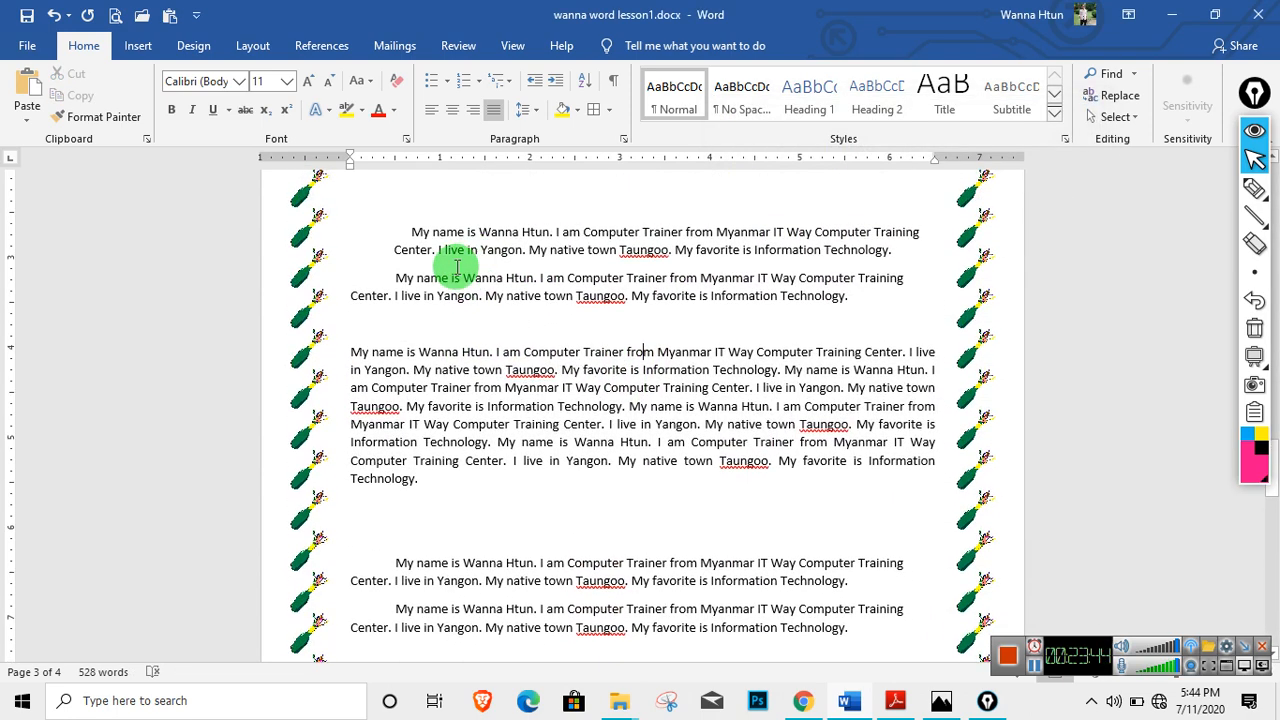
pyautogui.moveTo(350, 355); pyautogui.dragTo(423, 480)
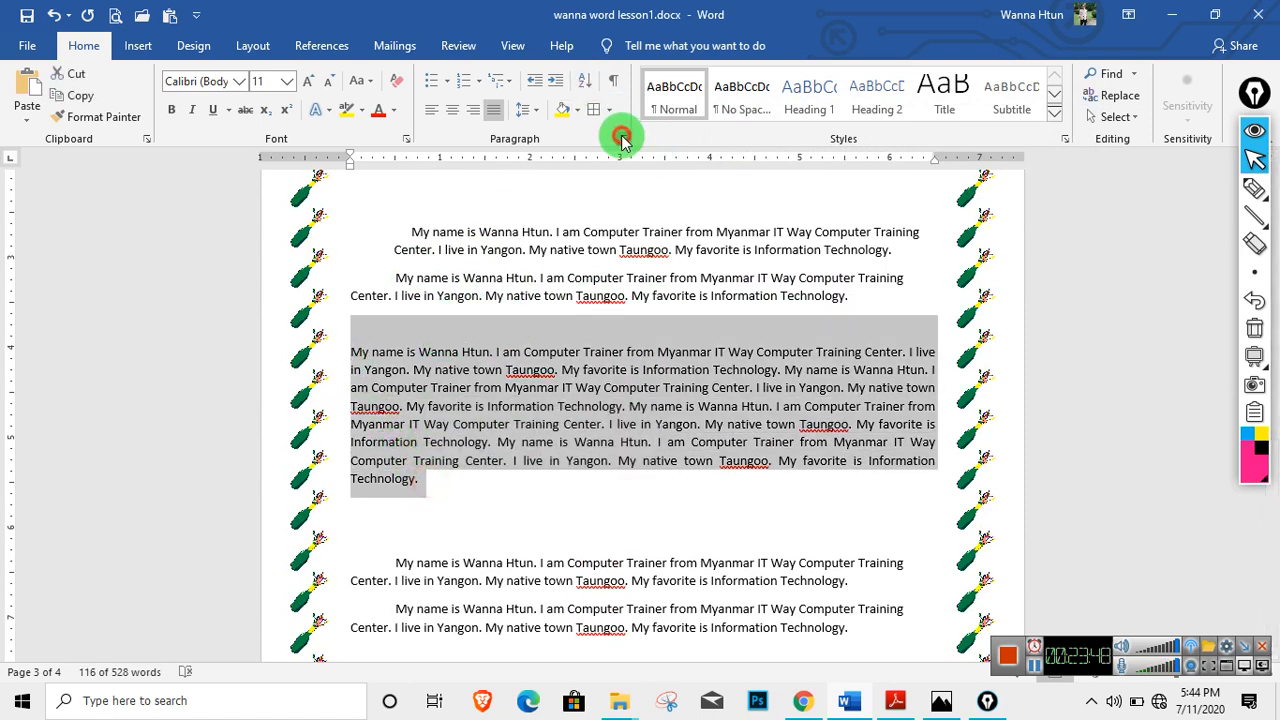
pyautogui.click(621, 140)
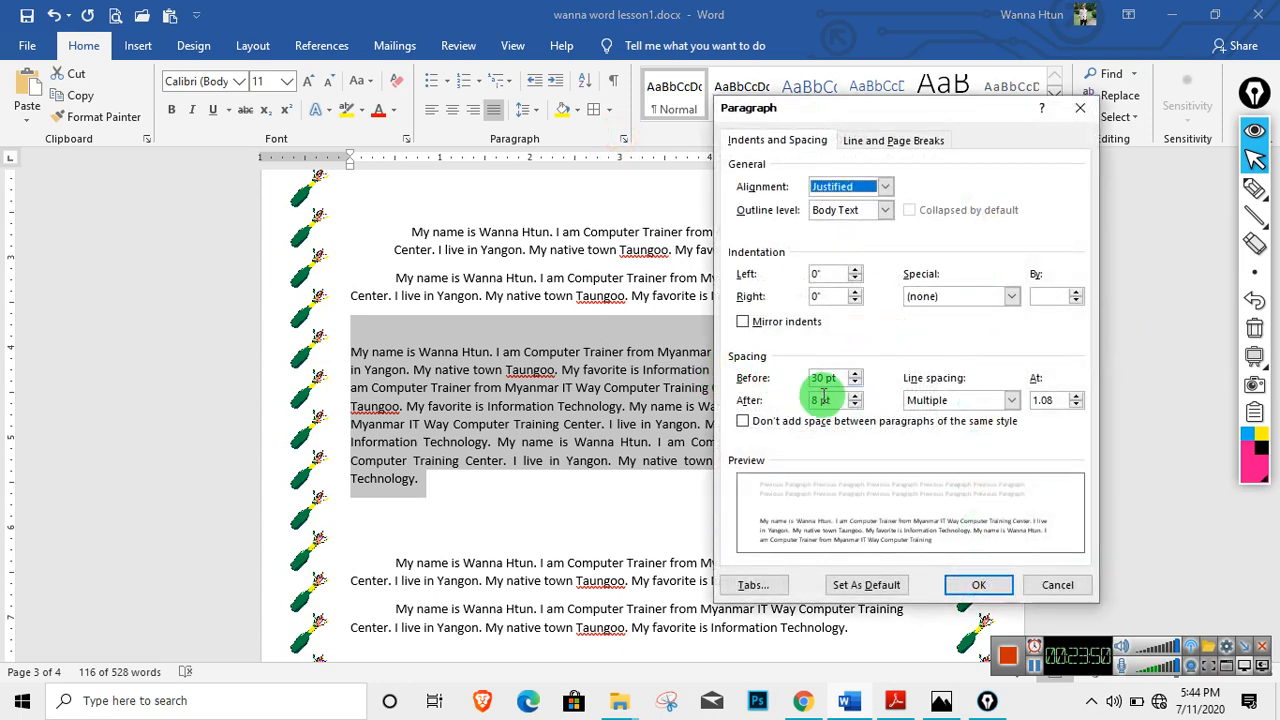
pyautogui.click(552, 516)
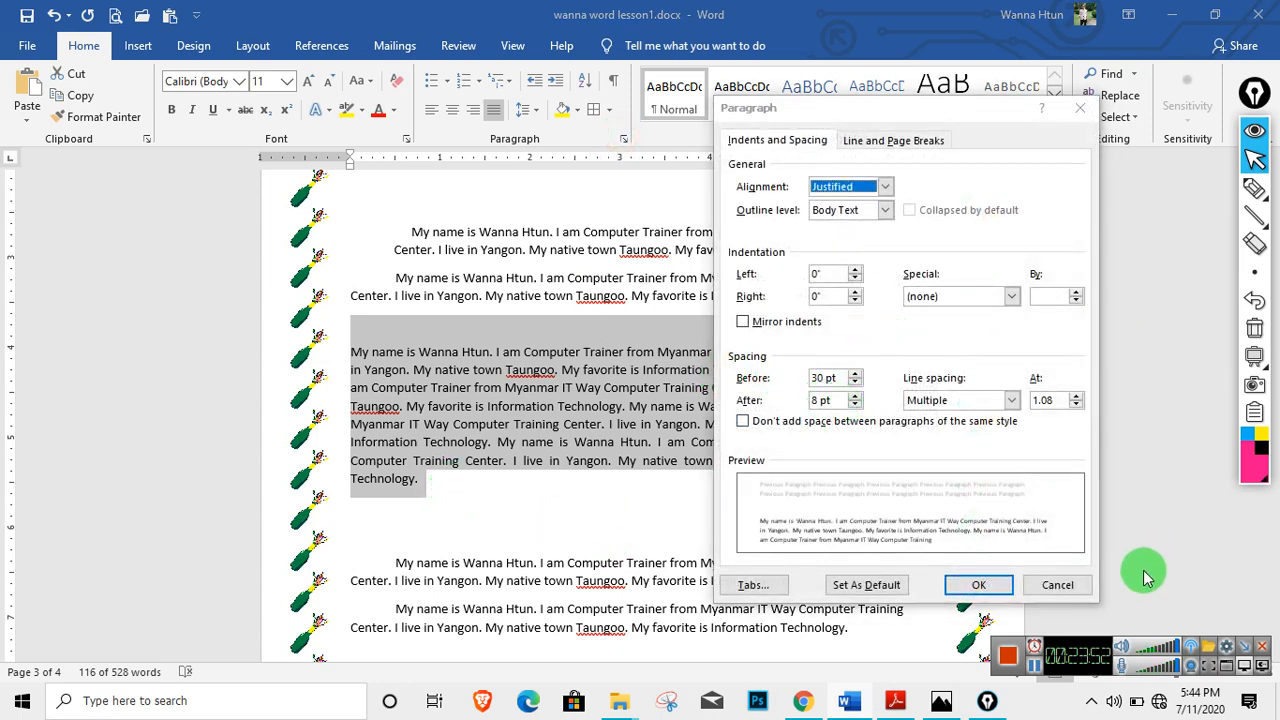
pyautogui.click(1060, 583)
# Delete the empty lines directly below the justified paragraph on page 3.
pyautogui.click(450, 488)
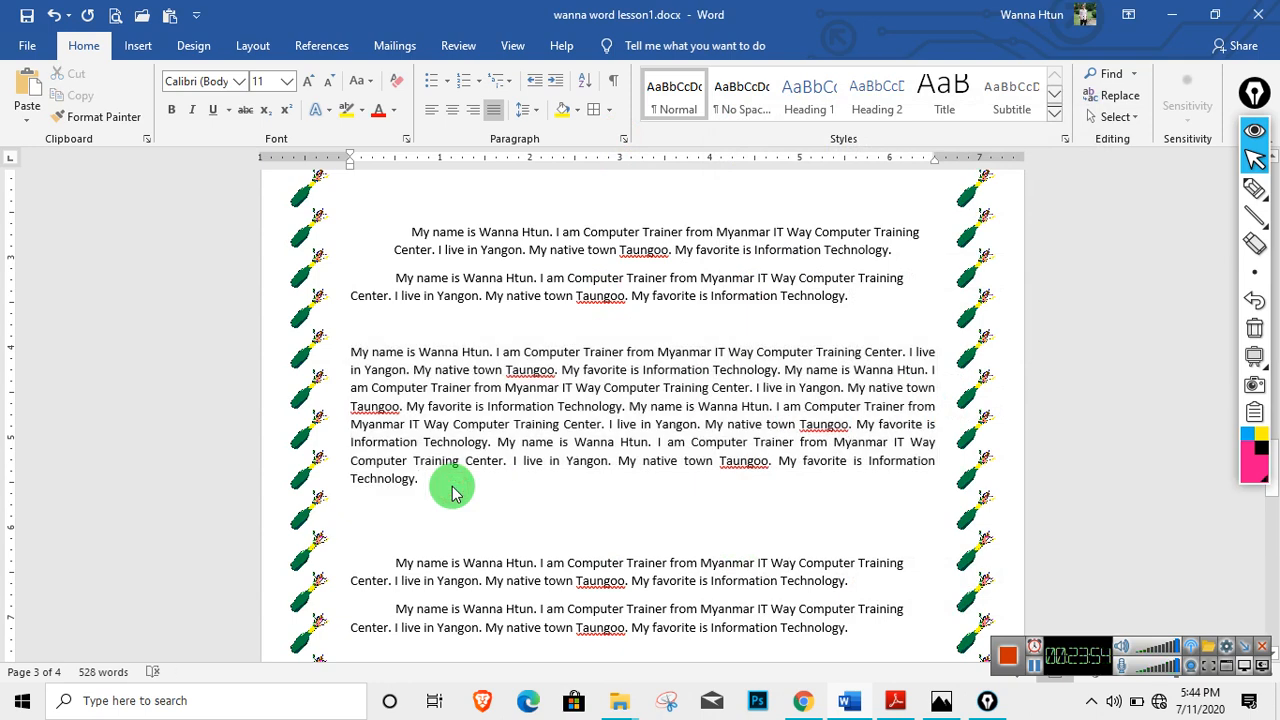
pyautogui.press('Delete')
pyautogui.press('Delete')
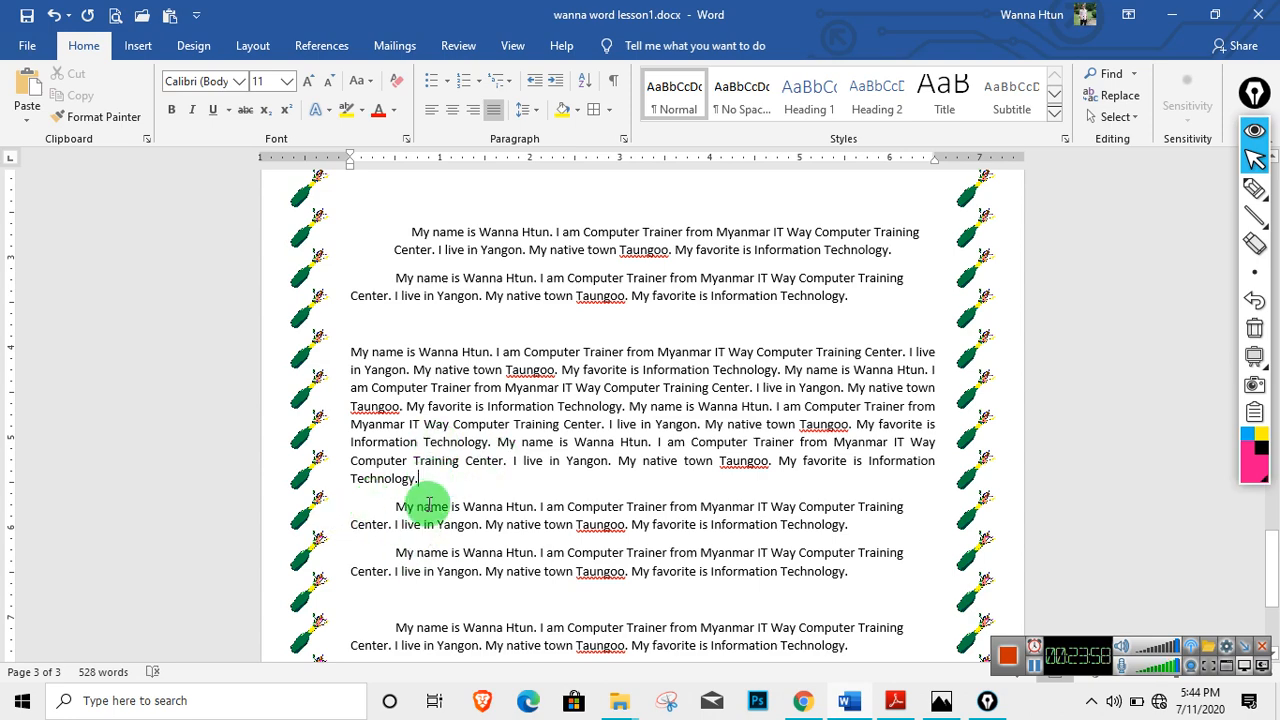
# Set the spacing after the justified paragraph to 50 pt and deselect the text.
pyautogui.moveTo(349, 352); pyautogui.dragTo(443, 491)
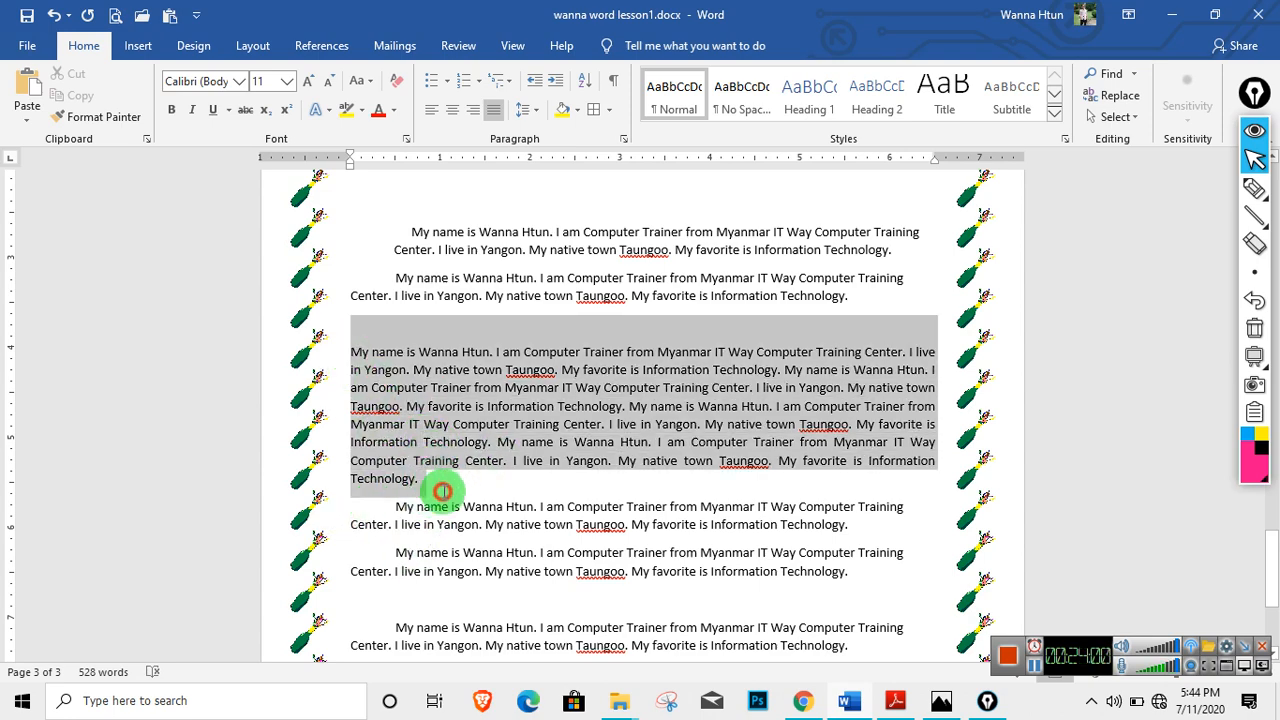
pyautogui.click(623, 138)
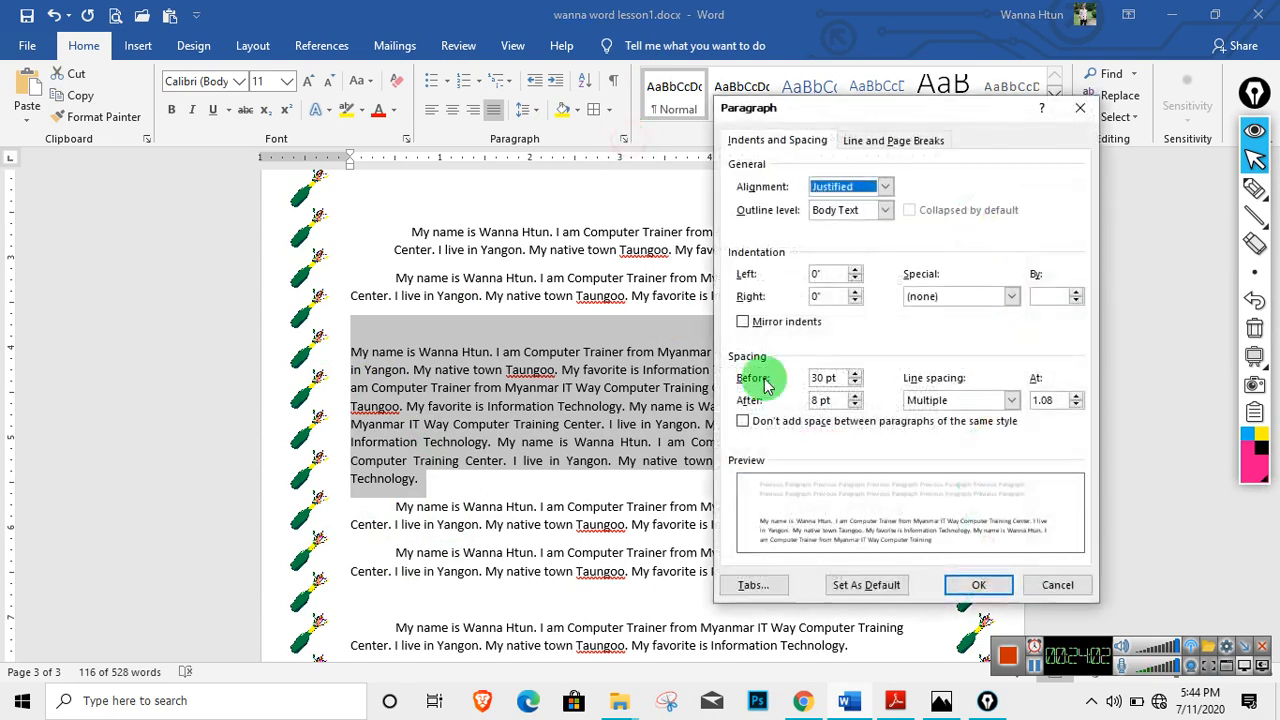
pyautogui.moveTo(832, 399); pyautogui.dragTo(752, 399)
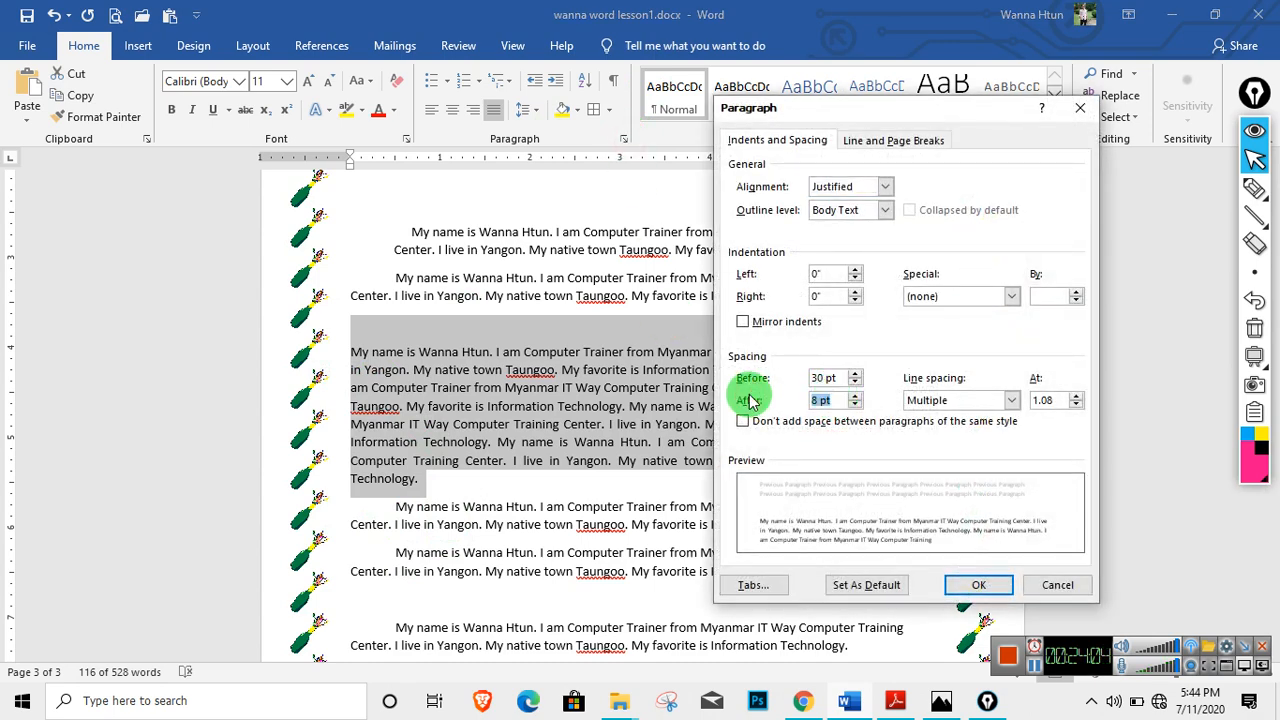
pyautogui.press('Return')
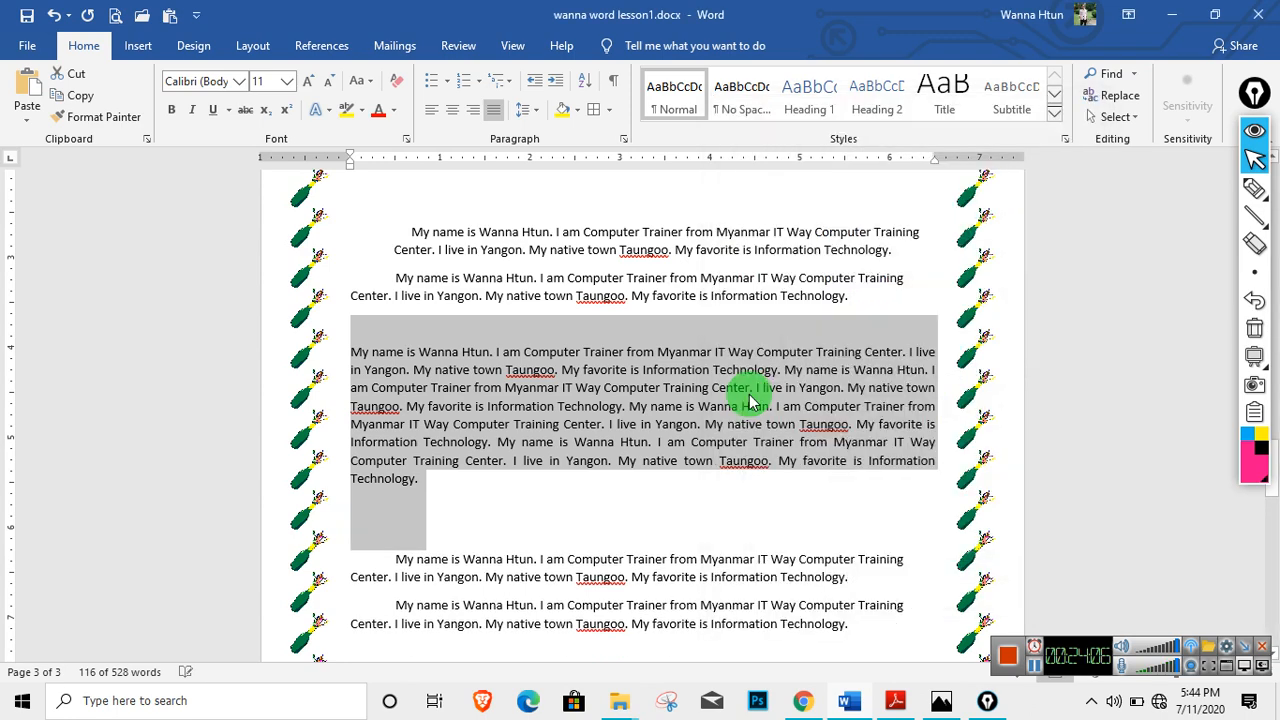
pyautogui.click(510, 502)
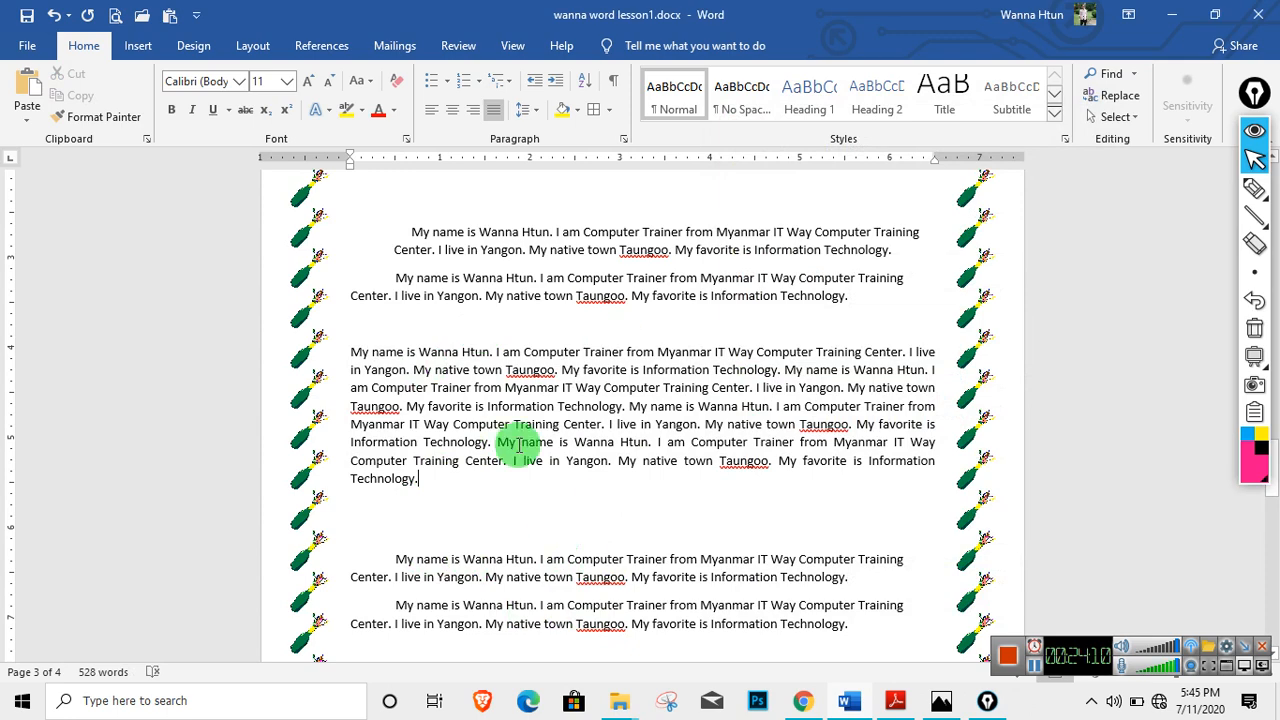
# Set the line spacing of the whole justified paragraph to Multiple at 2.
pyautogui.click(624, 140)
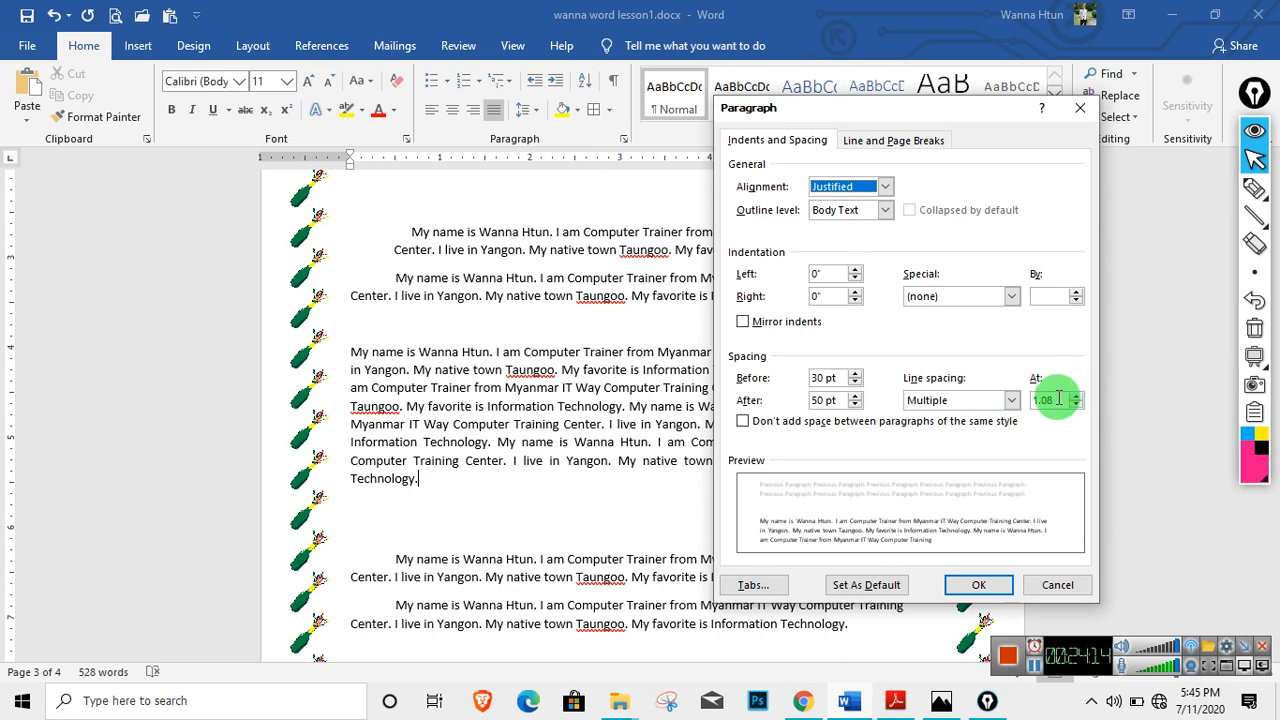
pyautogui.click(1057, 585)
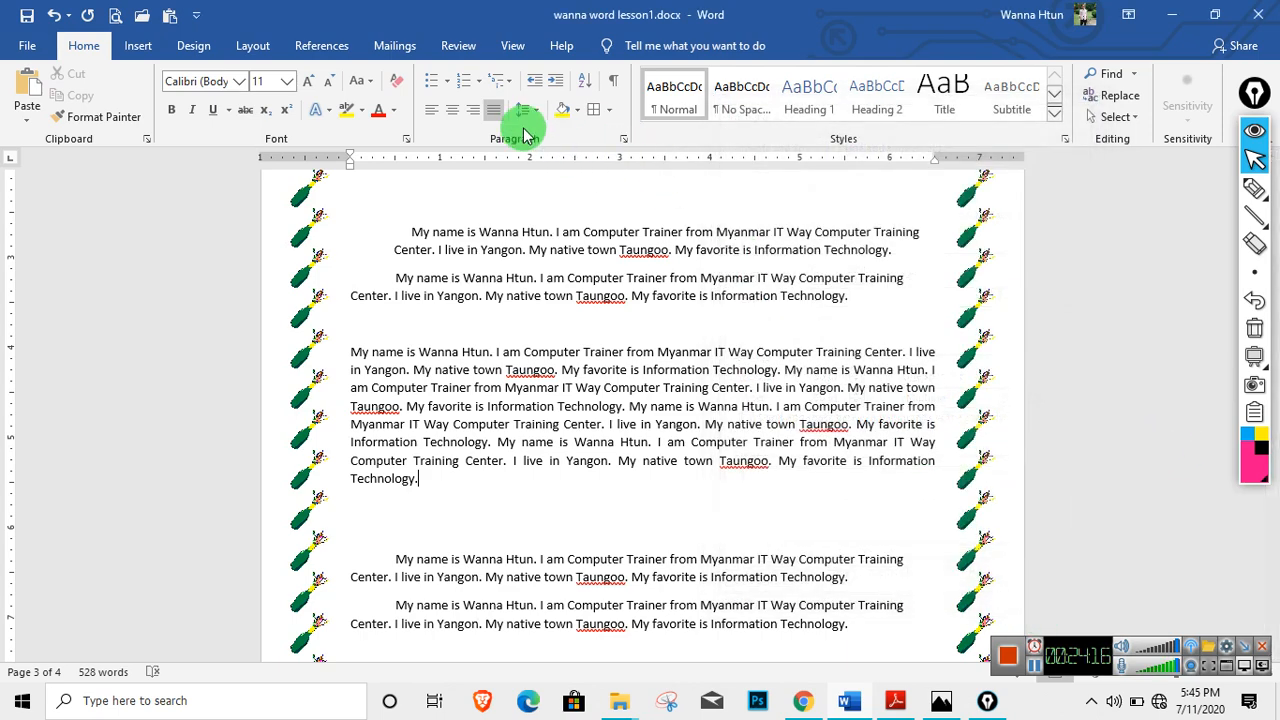
pyautogui.click(357, 353)
pyautogui.moveTo(357, 353); pyautogui.dragTo(423, 474)
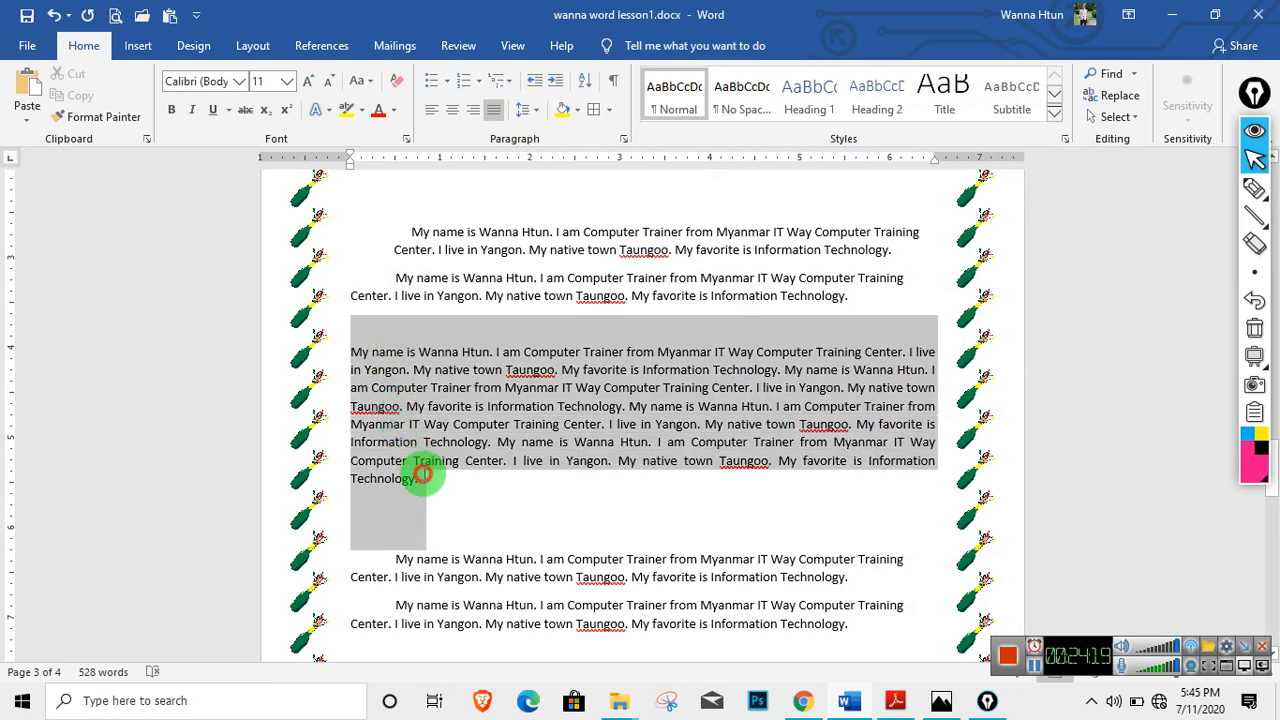
pyautogui.click(622, 140)
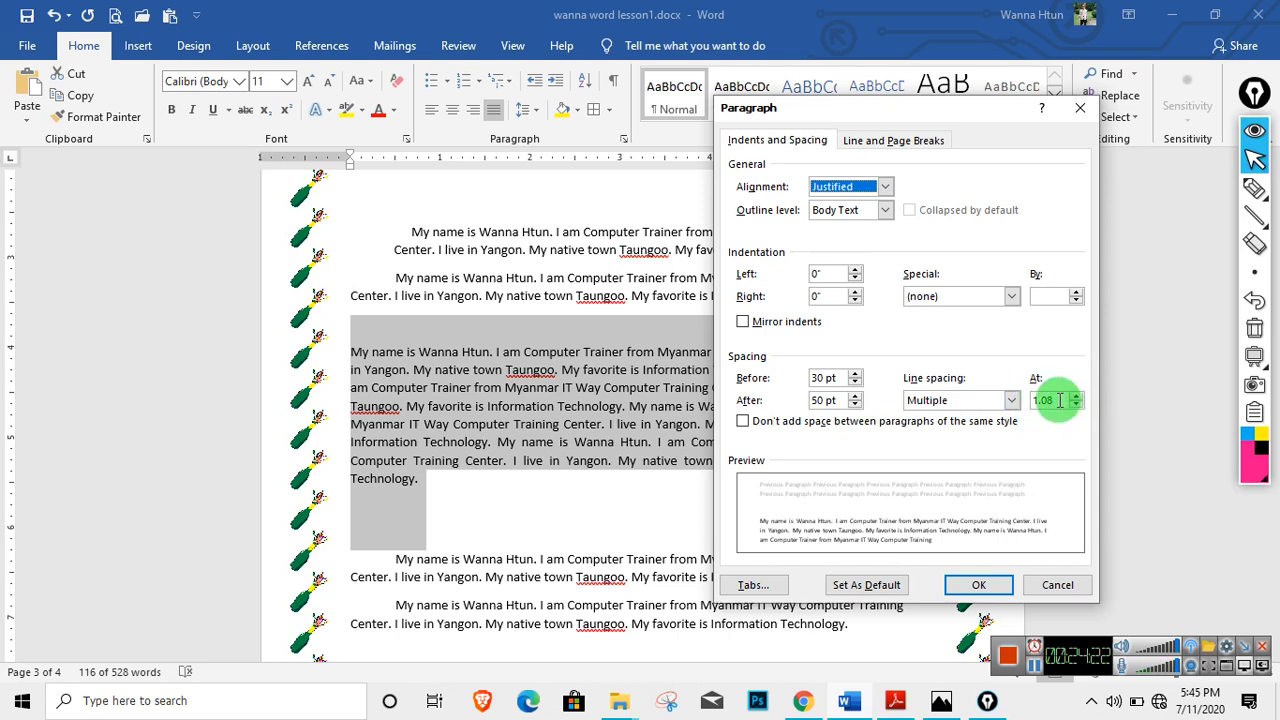
pyautogui.moveTo(1055, 398); pyautogui.dragTo(989, 395)
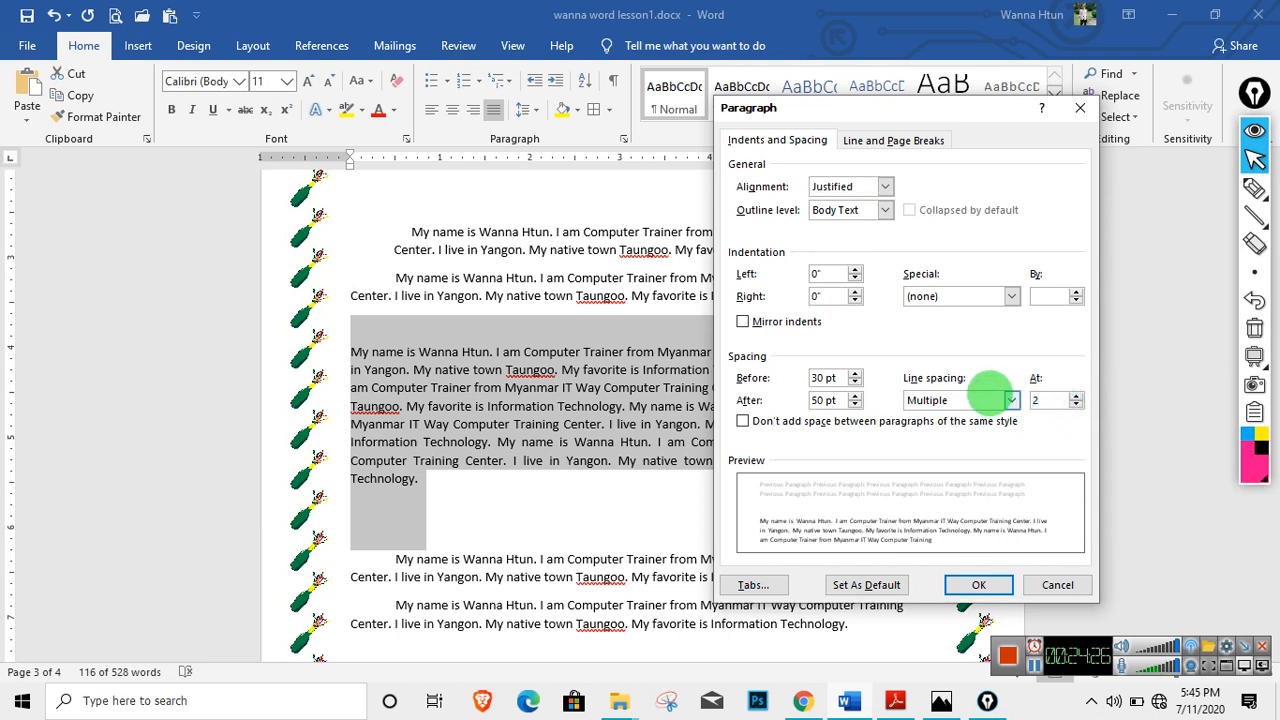
pyautogui.click(980, 585)
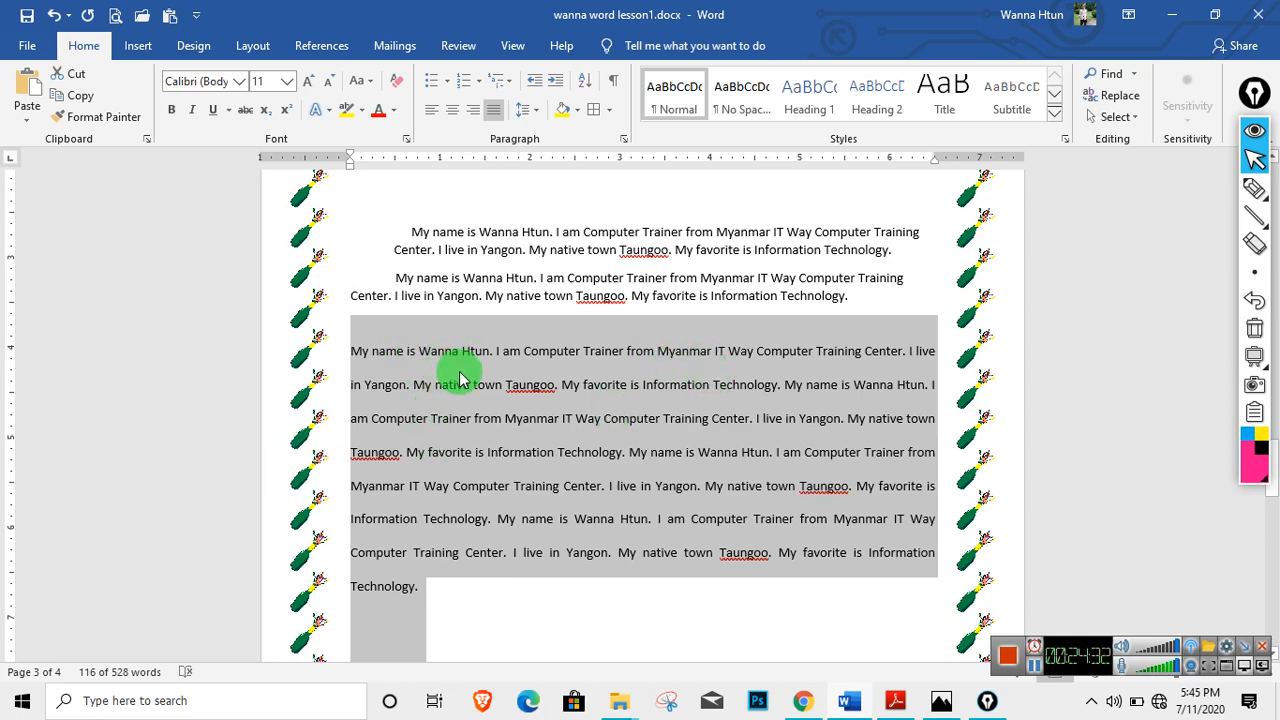
# Try line spacing multiples of 3 and 0.5 on the justified paragraph.
pyautogui.click(623, 138)
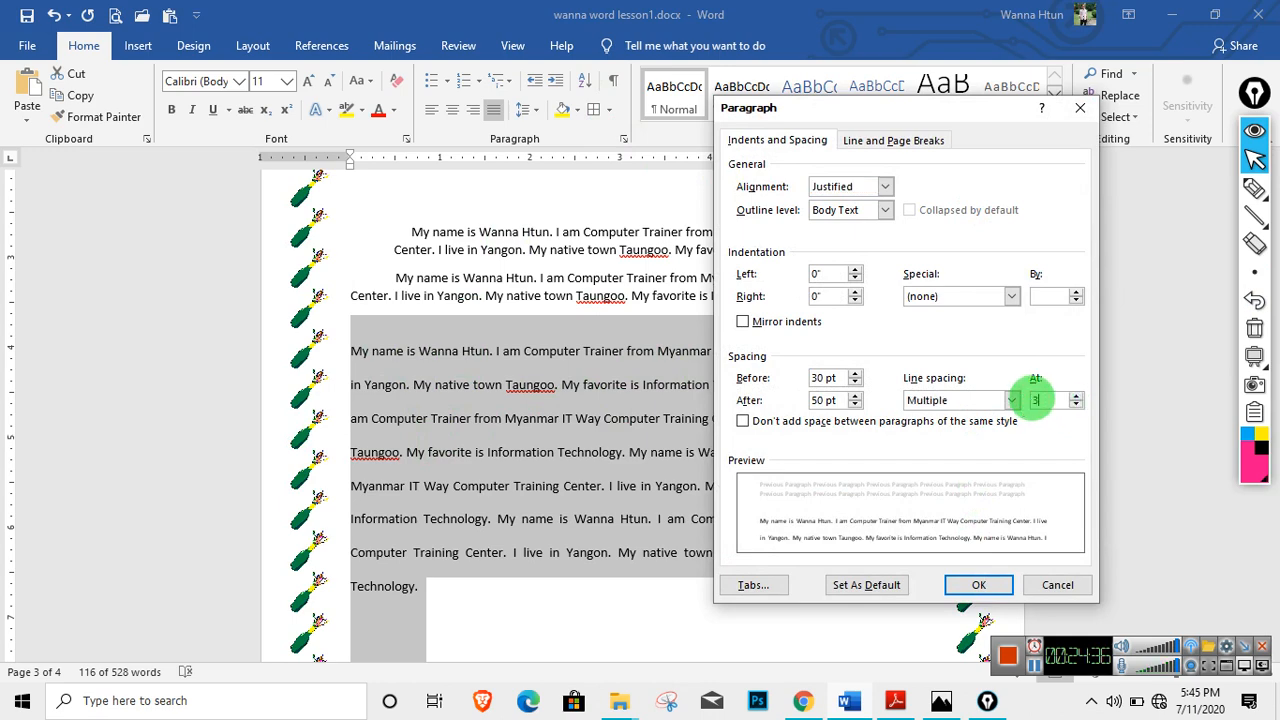
pyautogui.click(975, 586)
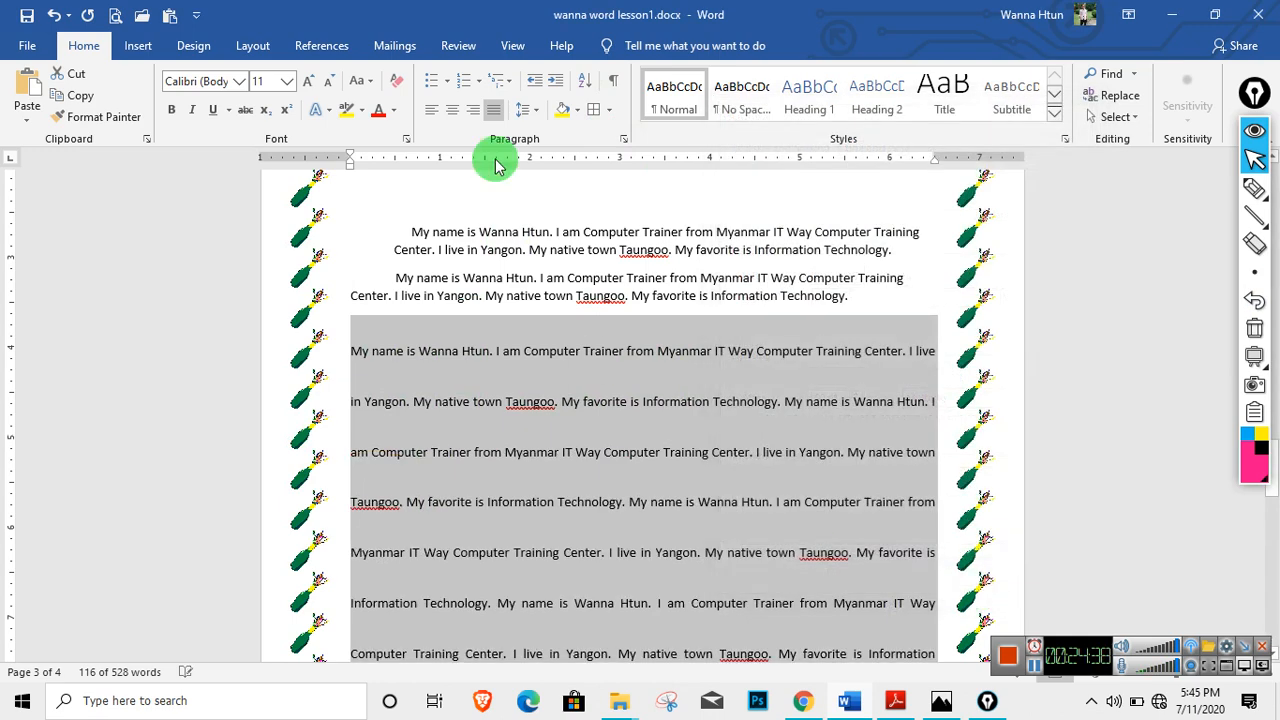
pyautogui.click(622, 138)
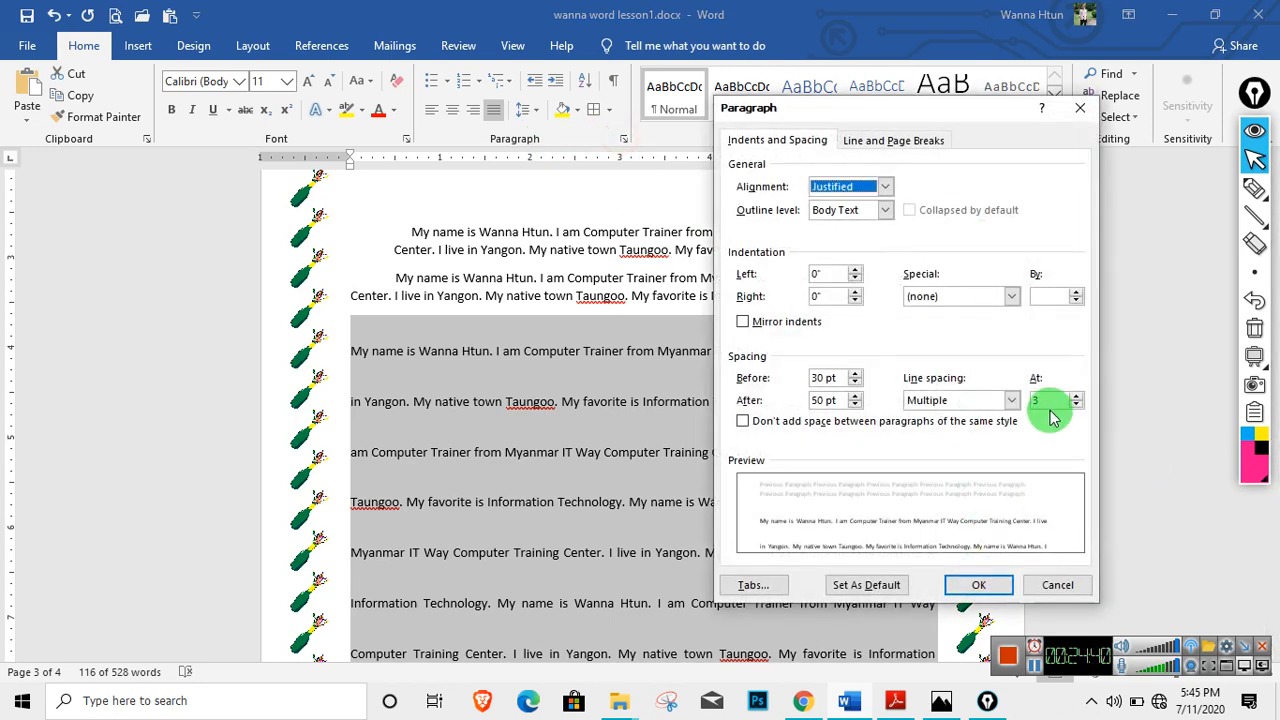
pyautogui.doubleClick(1056, 401)
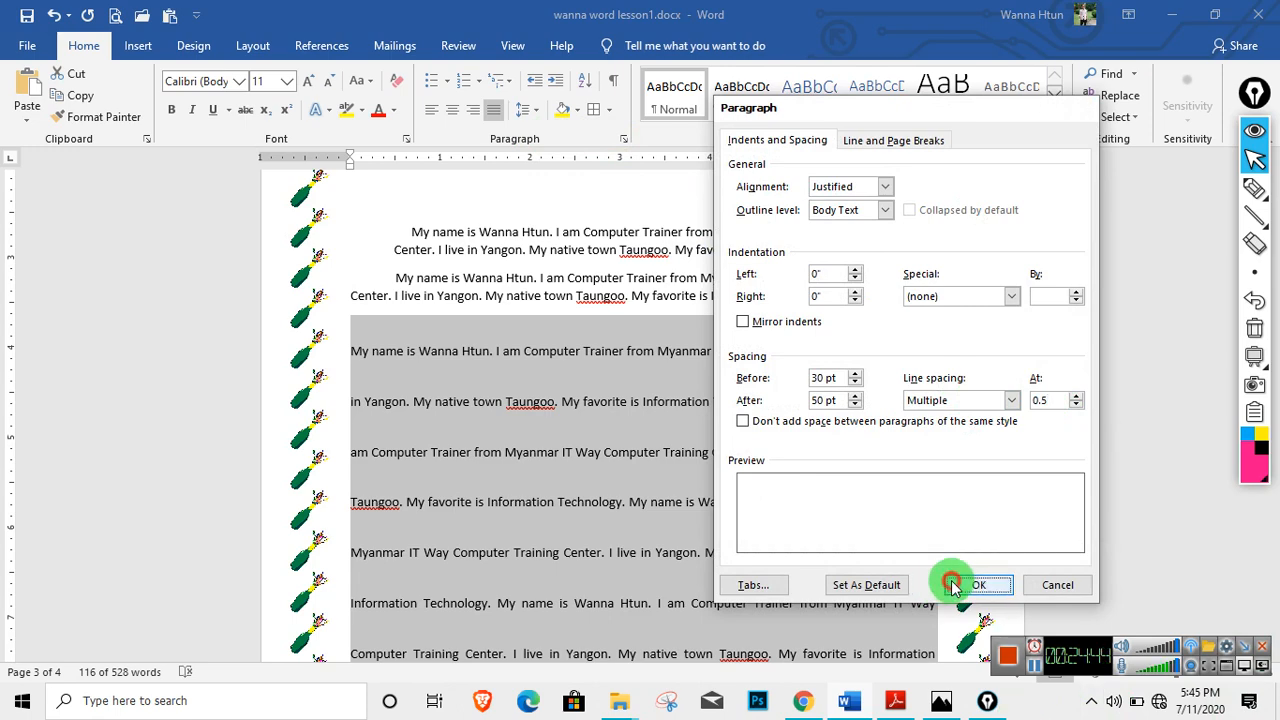
pyautogui.click(953, 584)
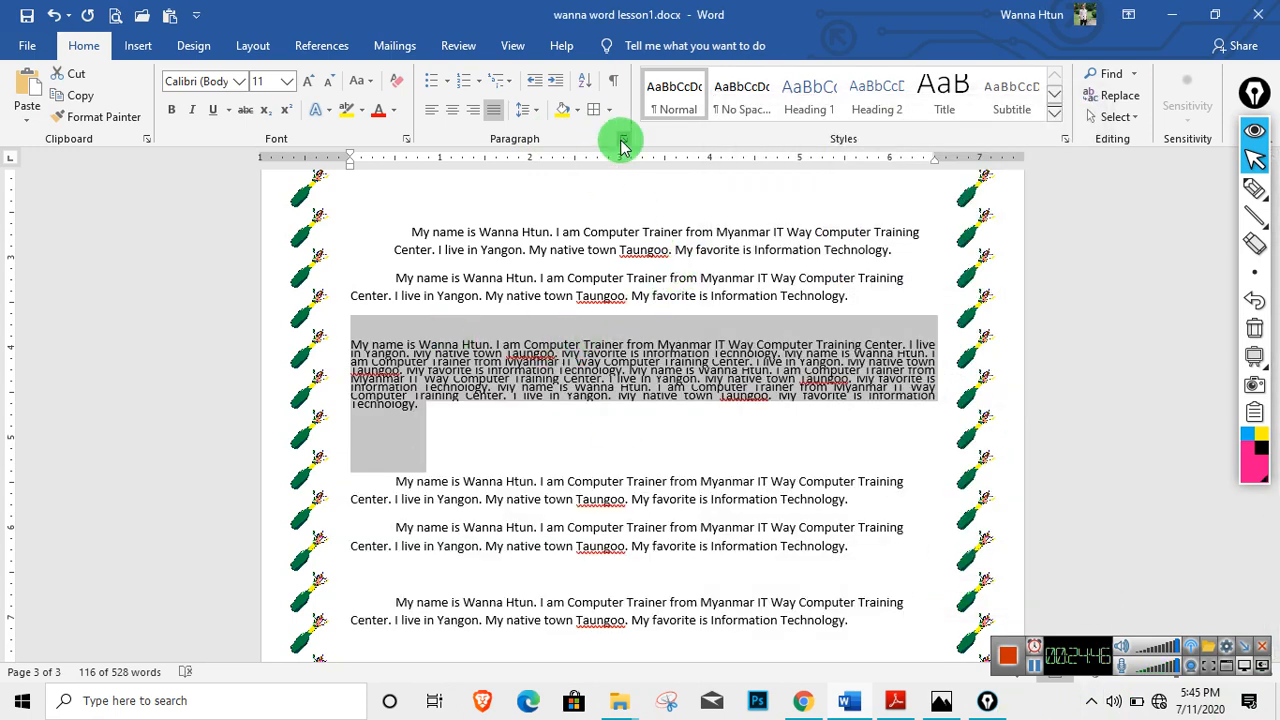
# Increase the justified paragraph's line spacing enough that its lines do not overlap, and deselect the text.
pyautogui.click(622, 140)
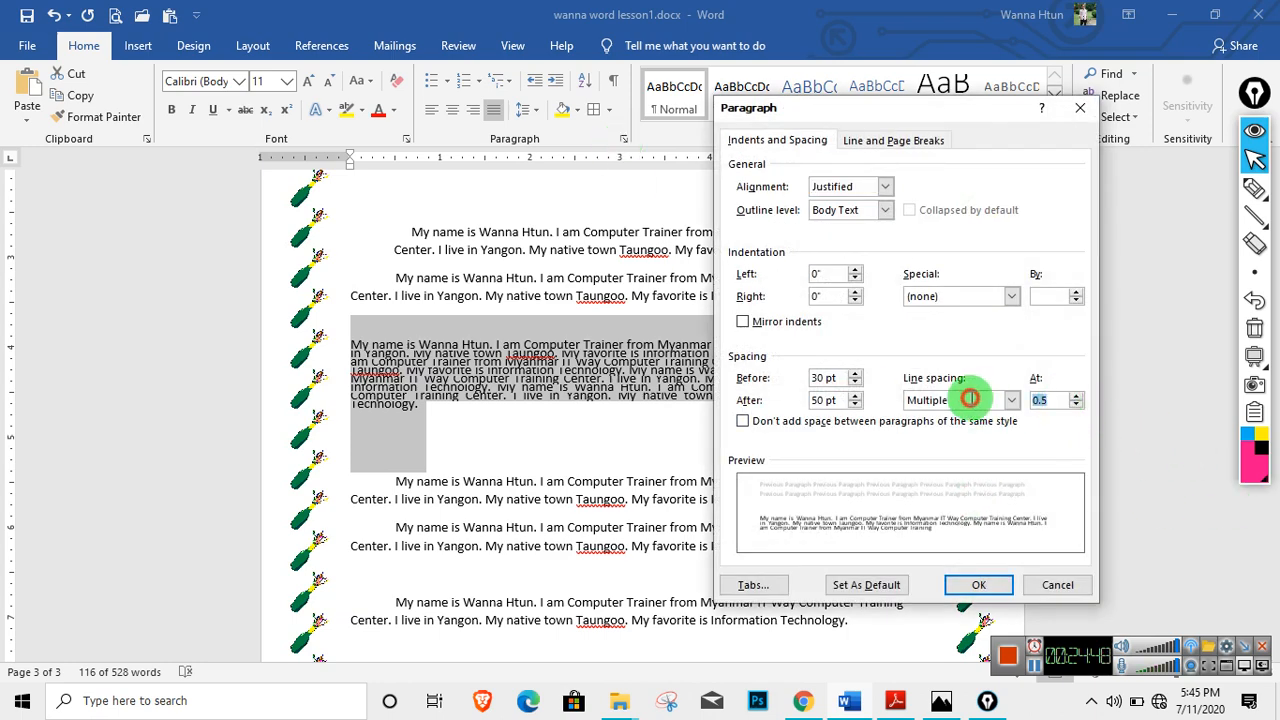
pyautogui.click(978, 586)
pyautogui.click(627, 398)
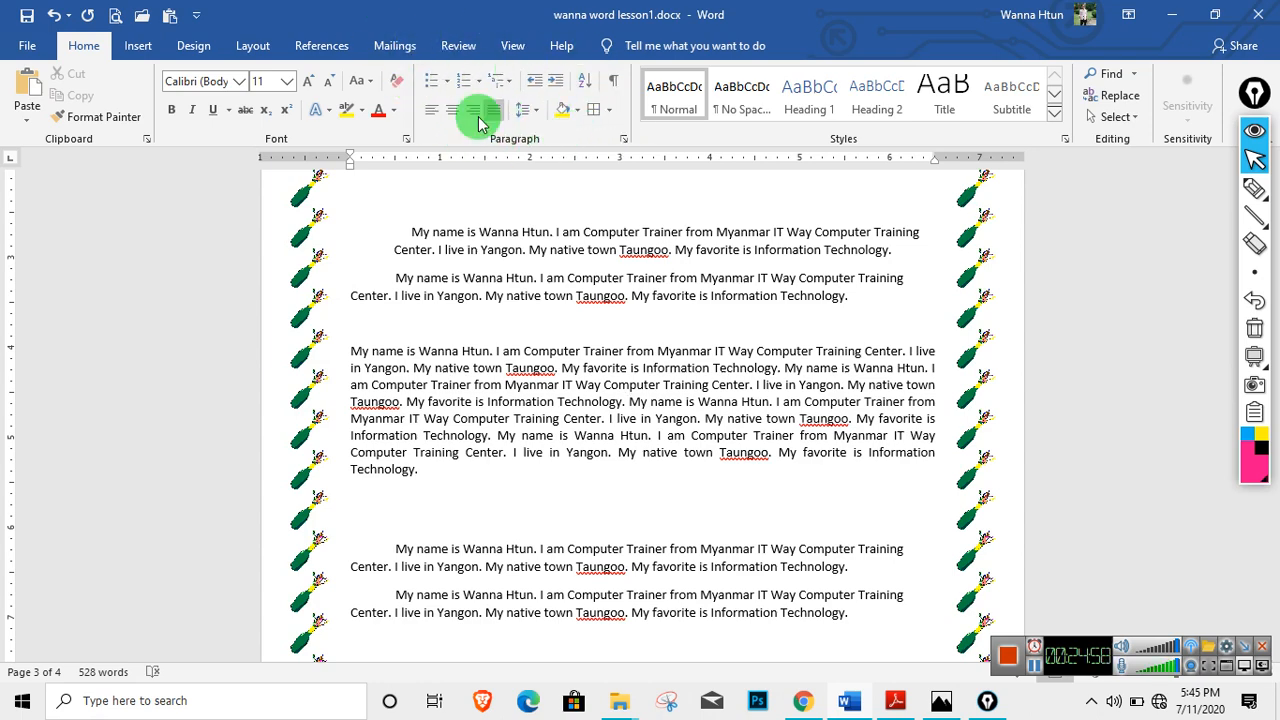
# Apply green shading to the numbered Course Outline list on page 1 and deselect it.
pyautogui.scroll(6, 705, 308)
pyautogui.scroll(15, 712, 309)
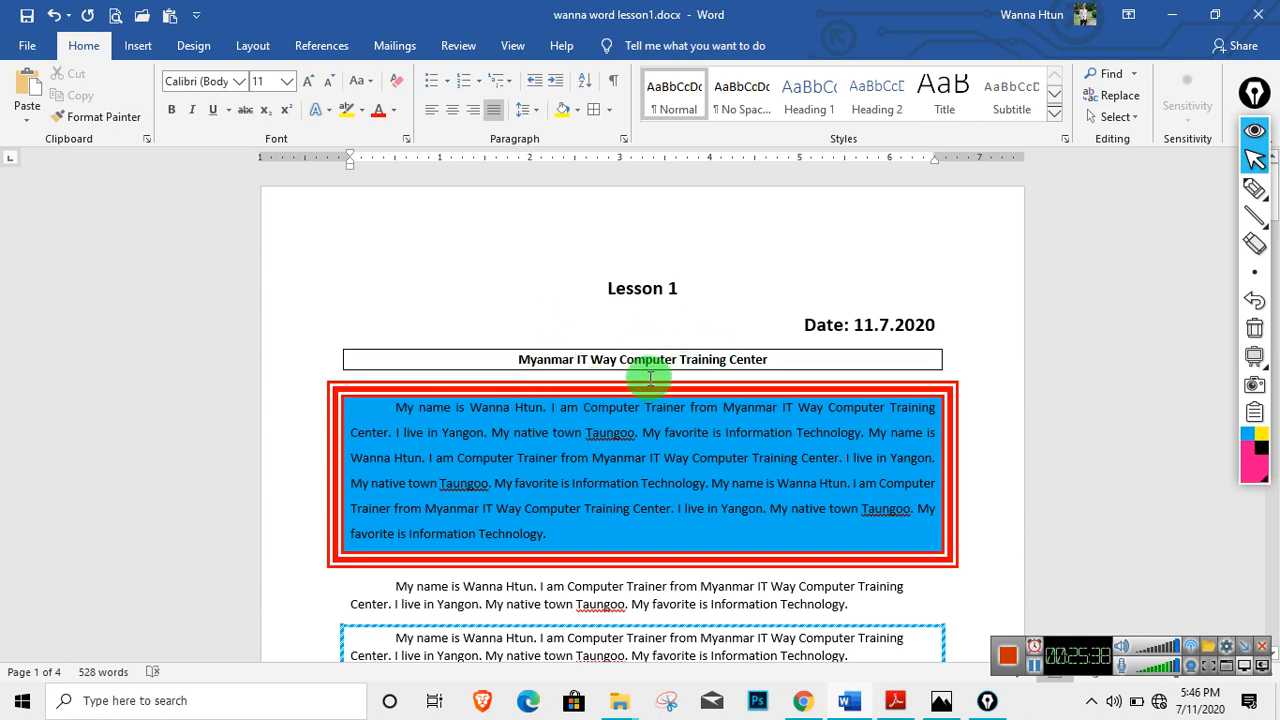
pyautogui.scroll(-2, 663, 314)
pyautogui.scroll(2, 663, 251)
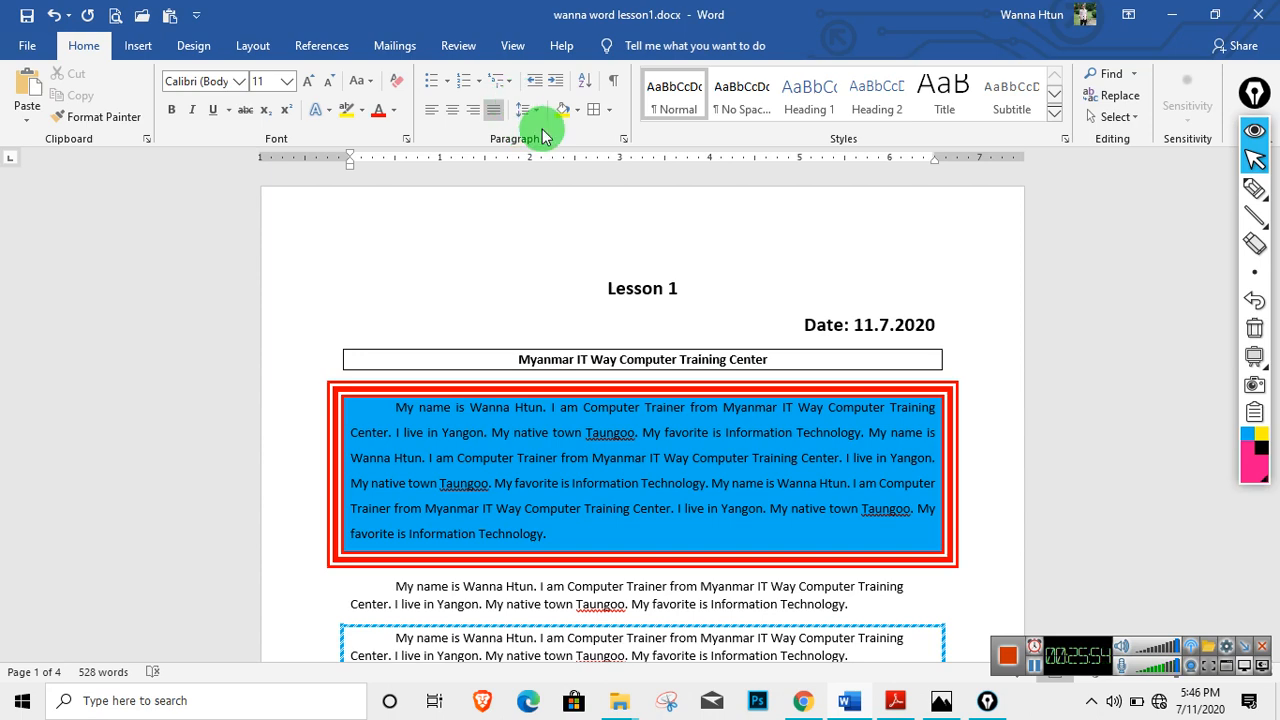
pyautogui.scroll(-8, 514, 363)
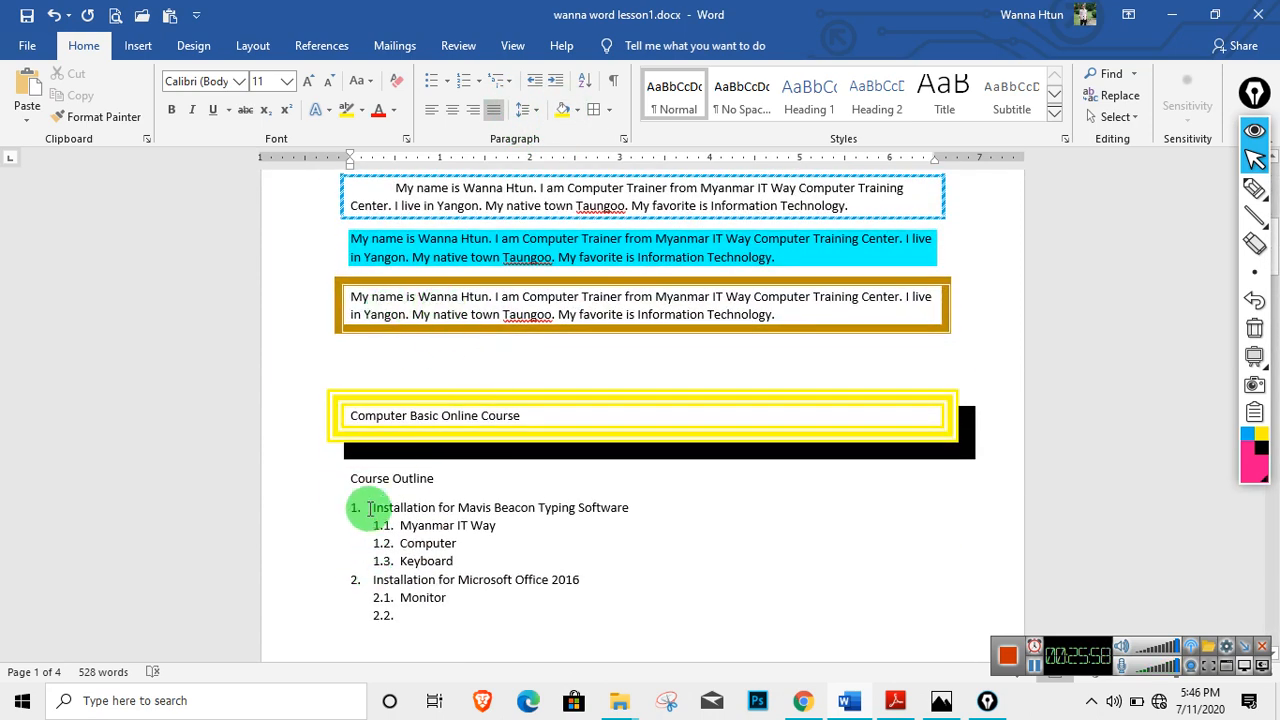
pyautogui.moveTo(369, 508); pyautogui.dragTo(502, 607)
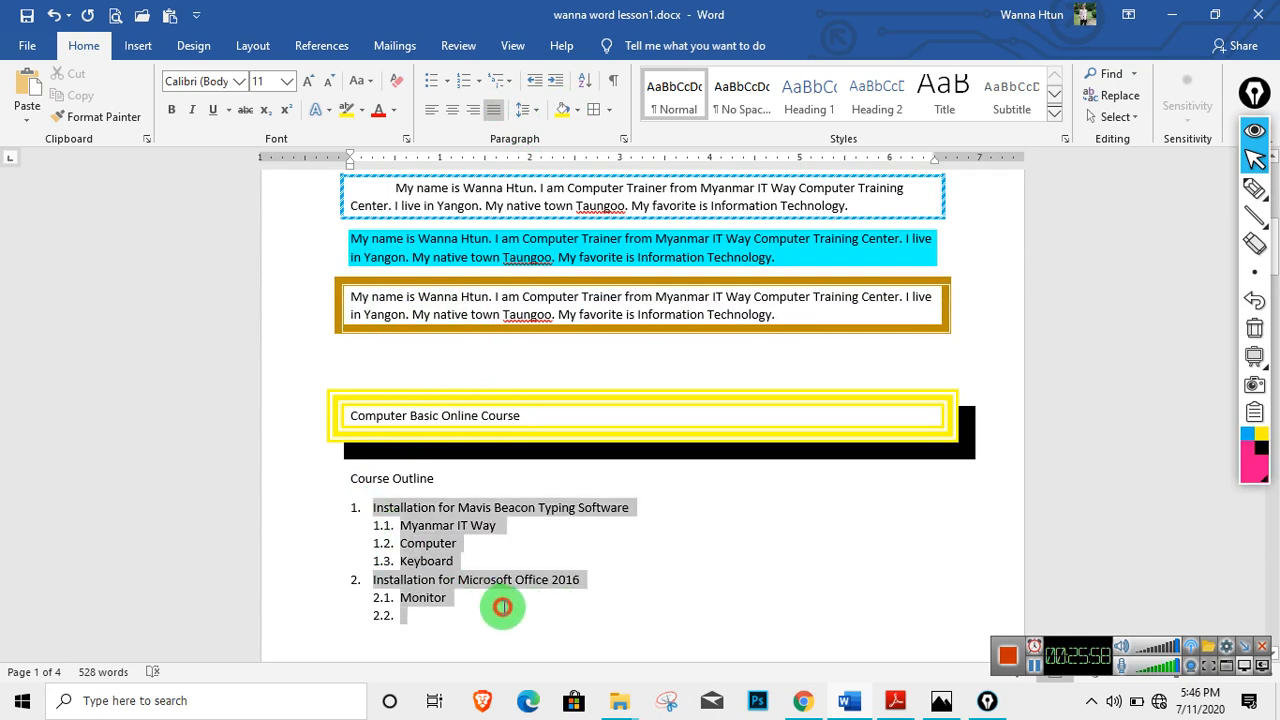
pyautogui.click(578, 109)
pyautogui.click(651, 257)
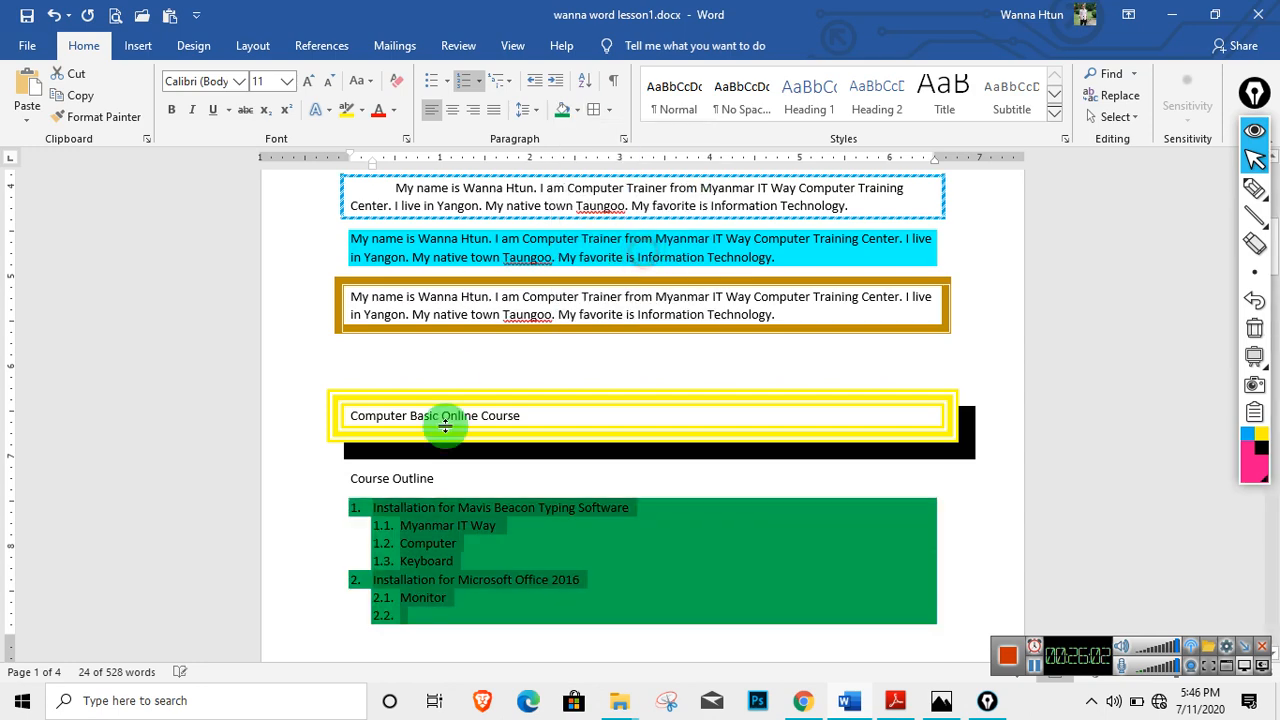
pyautogui.click(585, 522)
# Review the bordered and shaded paragraphs on page 1 and place the cursor in the Lesson 1 title.
pyautogui.scroll(2, 600, 265)
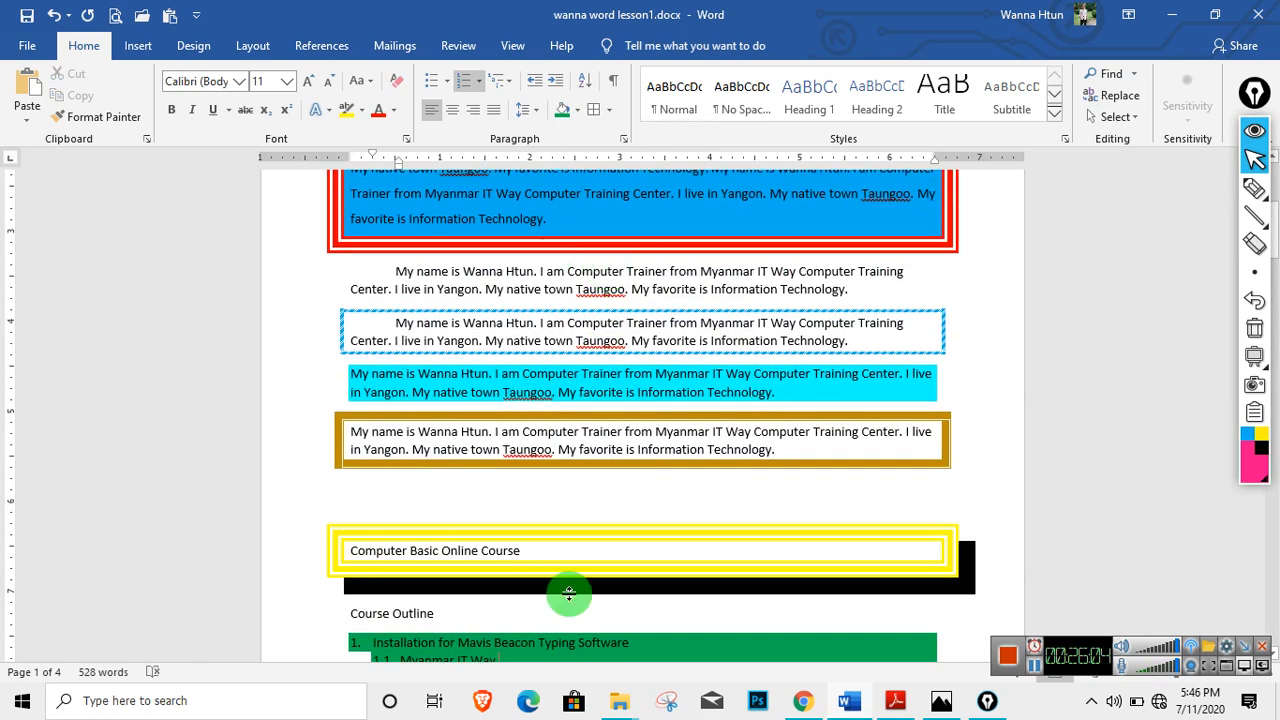
pyautogui.scroll(-2, 571, 600)
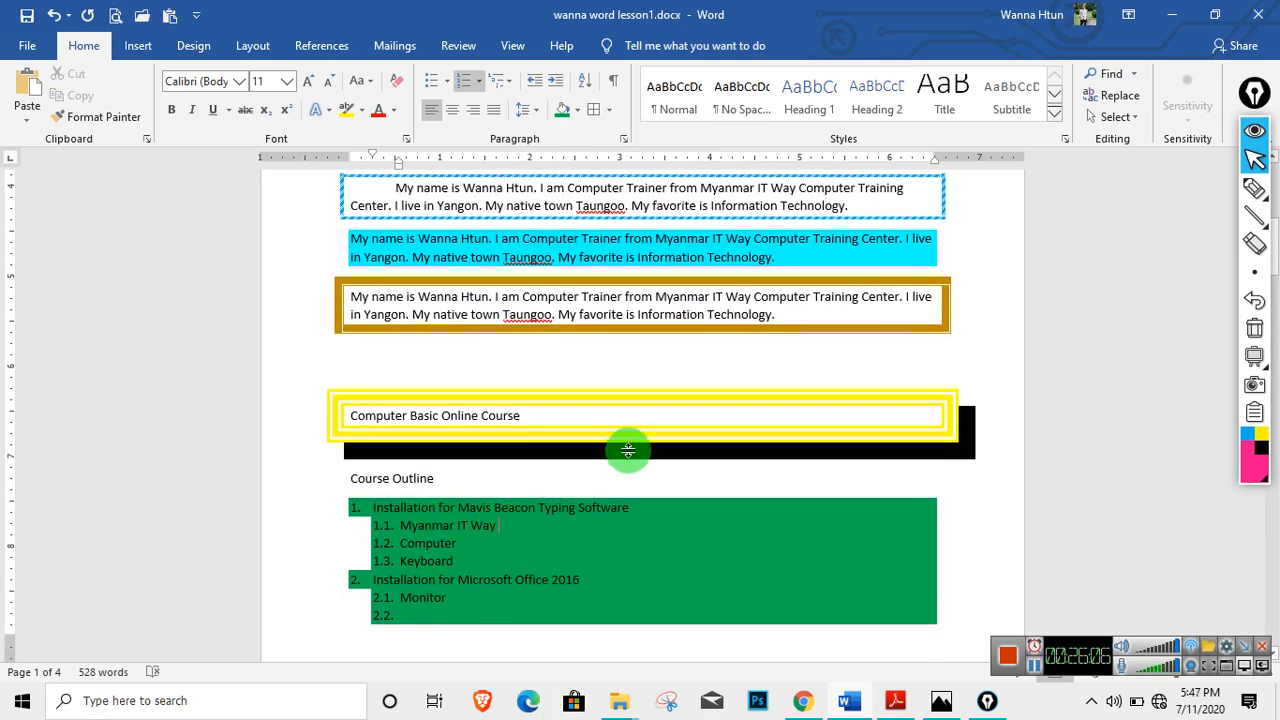
pyautogui.scroll(2, 634, 437)
pyautogui.scroll(-4, 632, 438)
pyautogui.scroll(12, 632, 438)
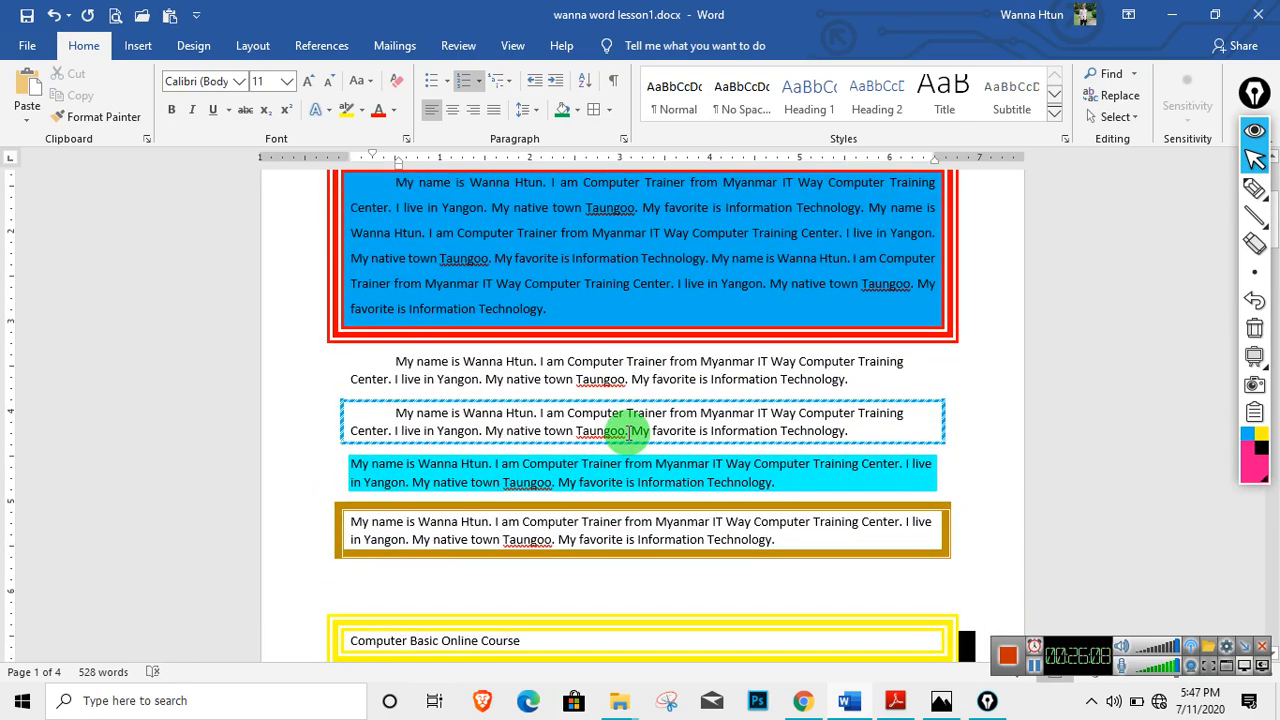
pyautogui.scroll(-5, 622, 432)
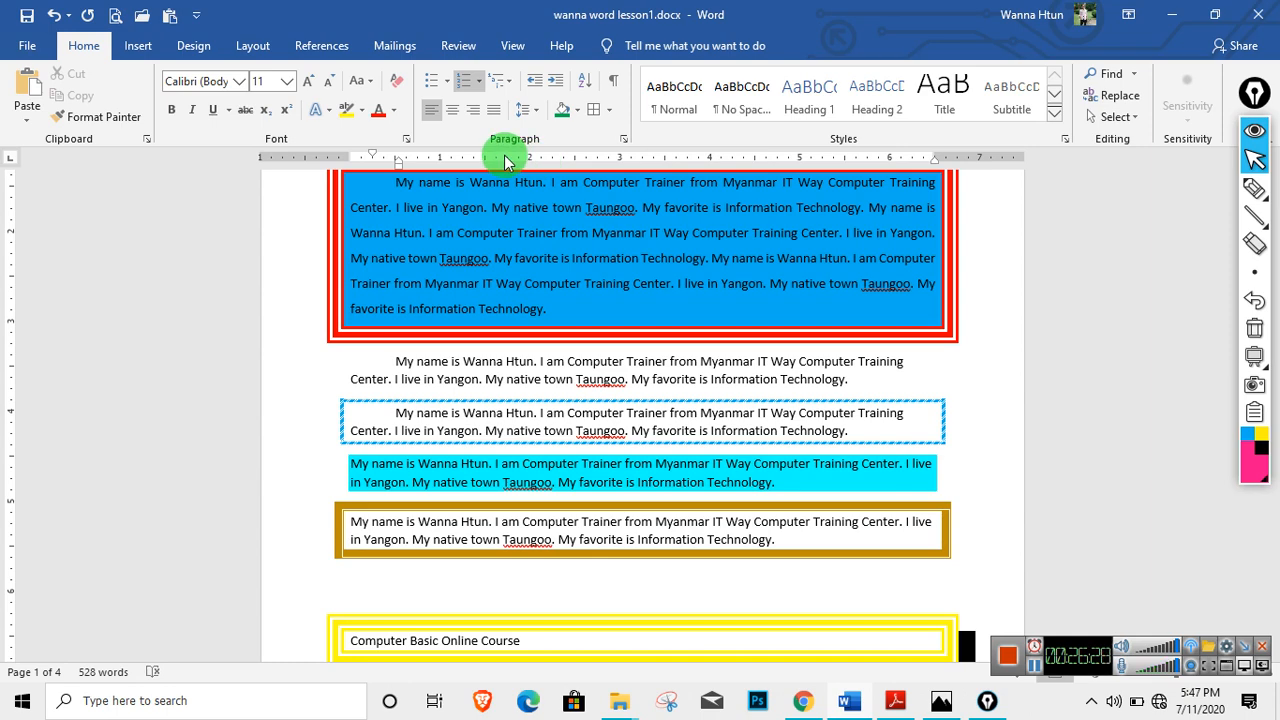
pyautogui.scroll(3, 598, 235)
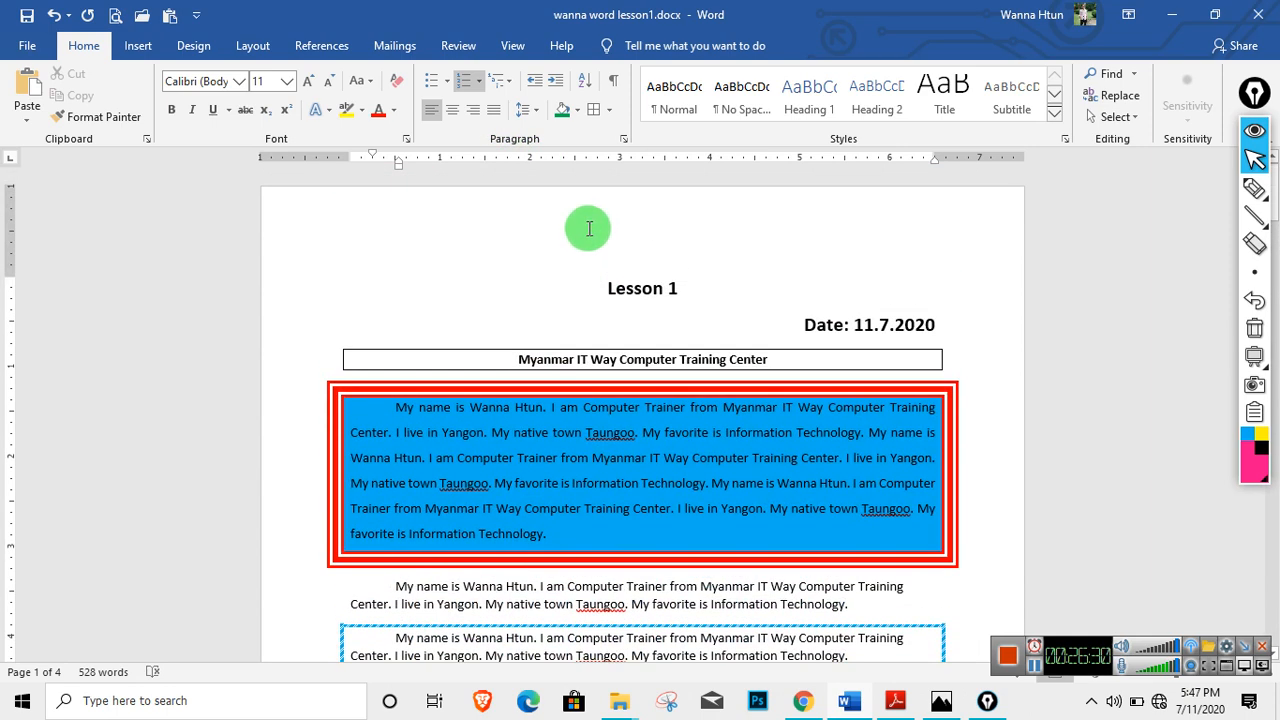
pyautogui.click(627, 288)
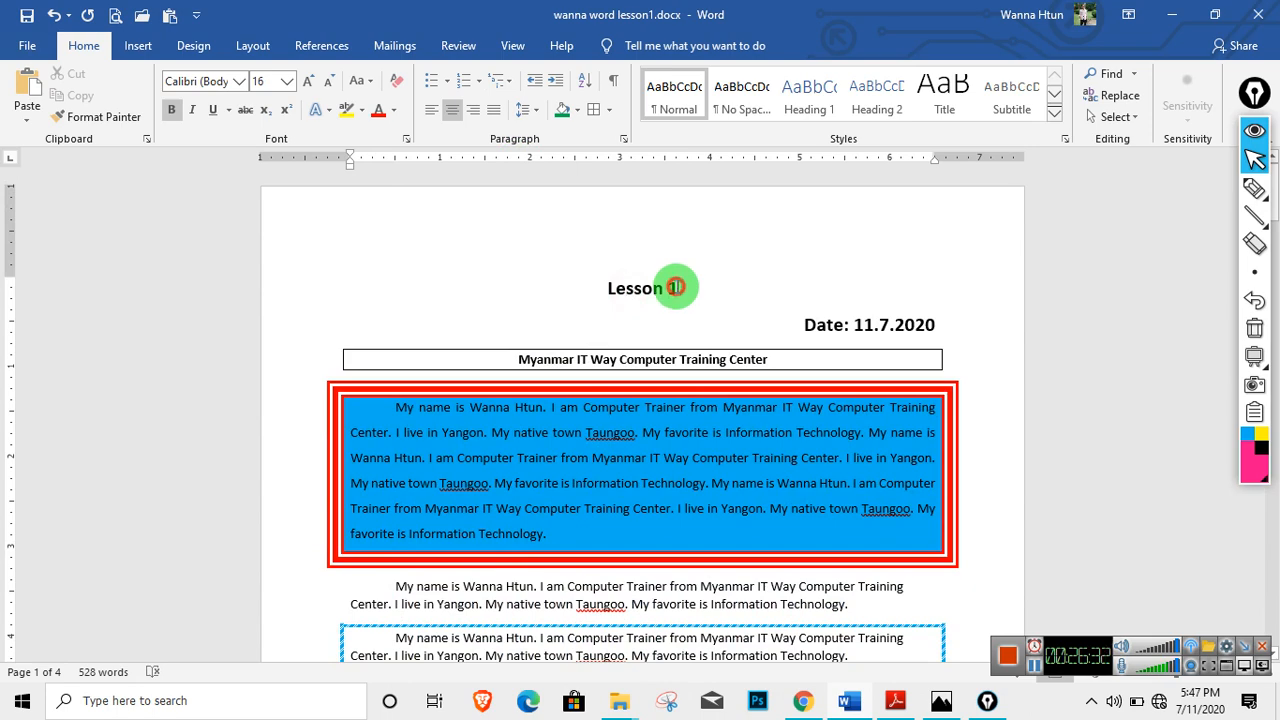
# Select the Lesson 1 title repeatedly, from its end to its start and from its start to its end, and deselect it.
pyautogui.moveTo(676, 288); pyautogui.dragTo(594, 289)
pyautogui.click(625, 278)
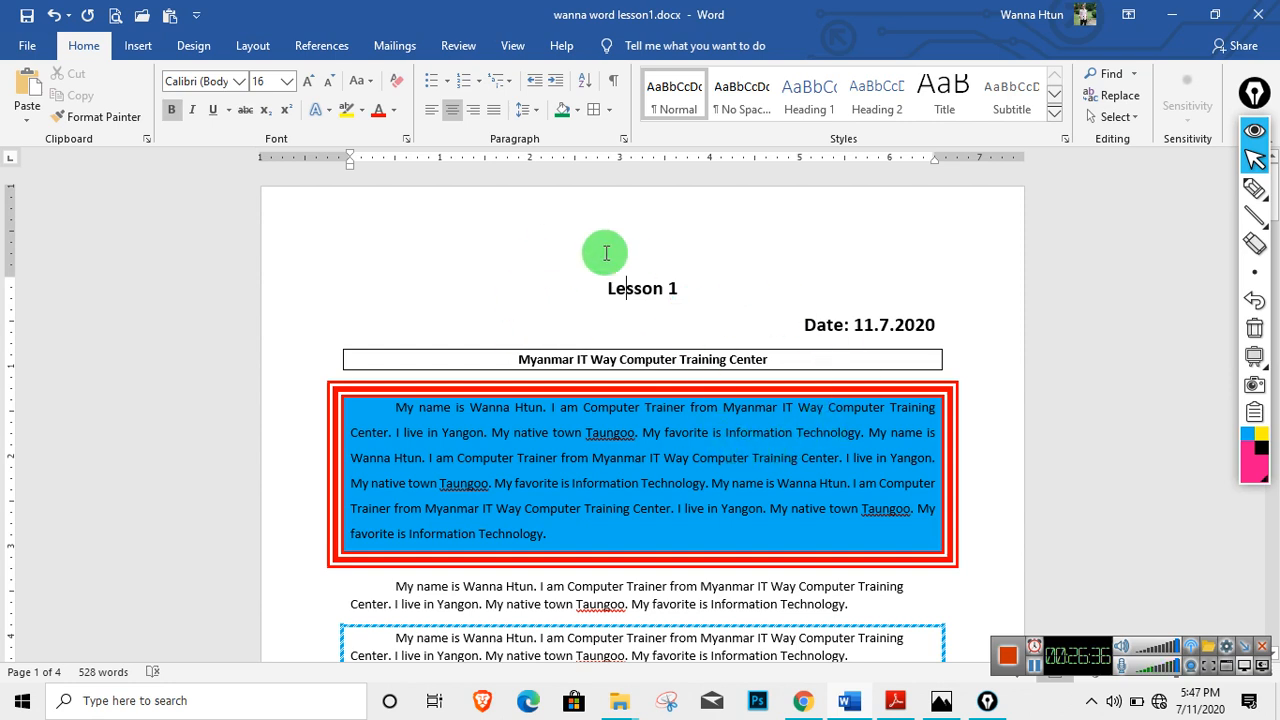
pyautogui.doubleClick(677, 289)
pyautogui.moveTo(693, 286); pyautogui.dragTo(598, 286)
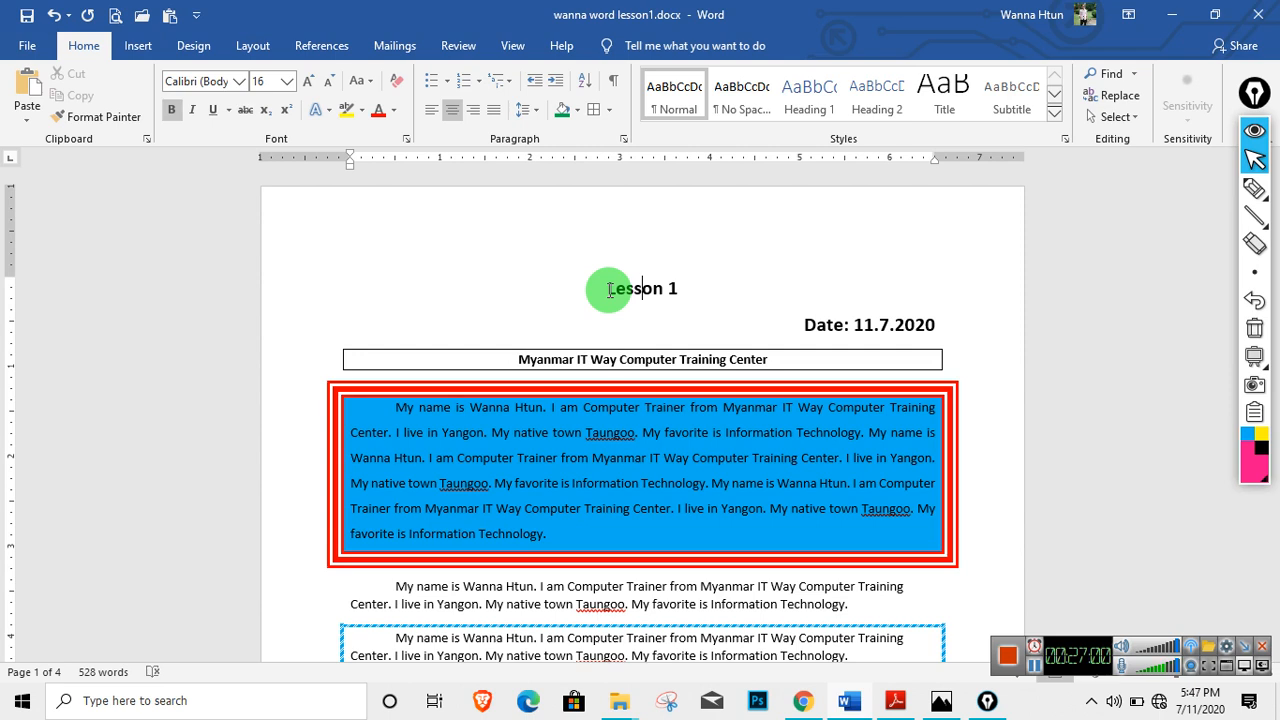
pyautogui.moveTo(609, 290); pyautogui.dragTo(679, 289)
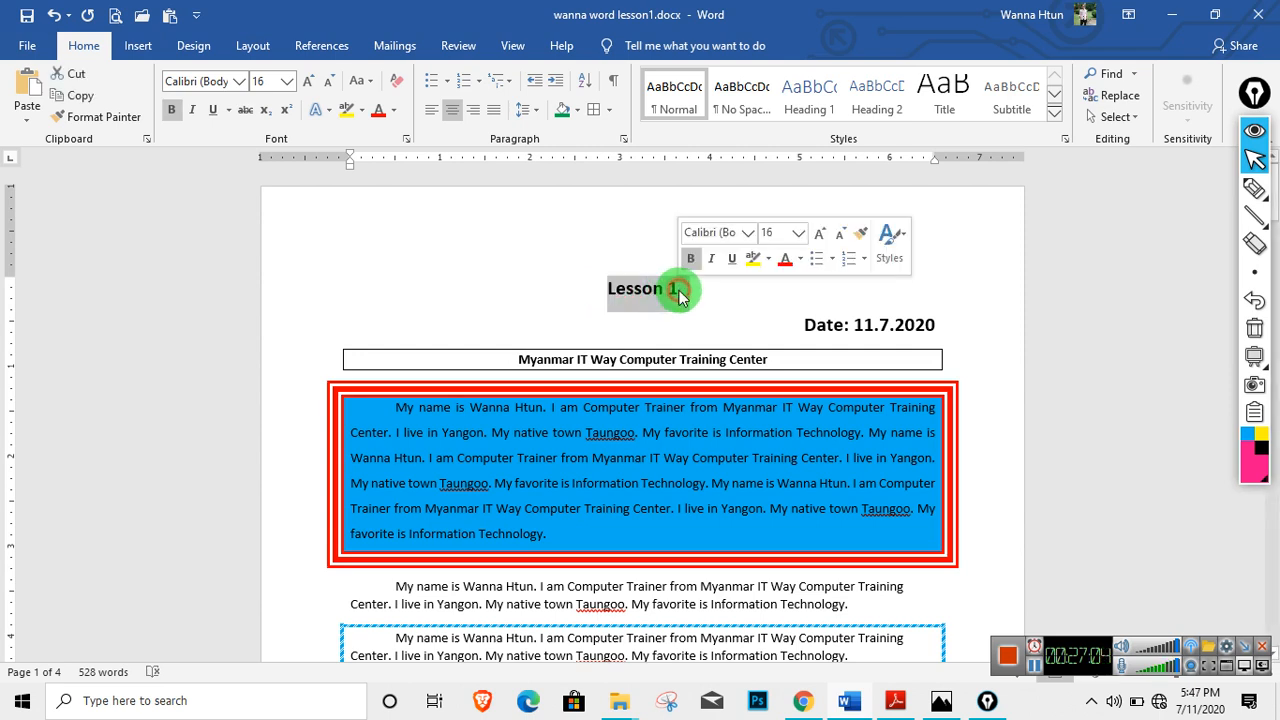
pyautogui.click(679, 289)
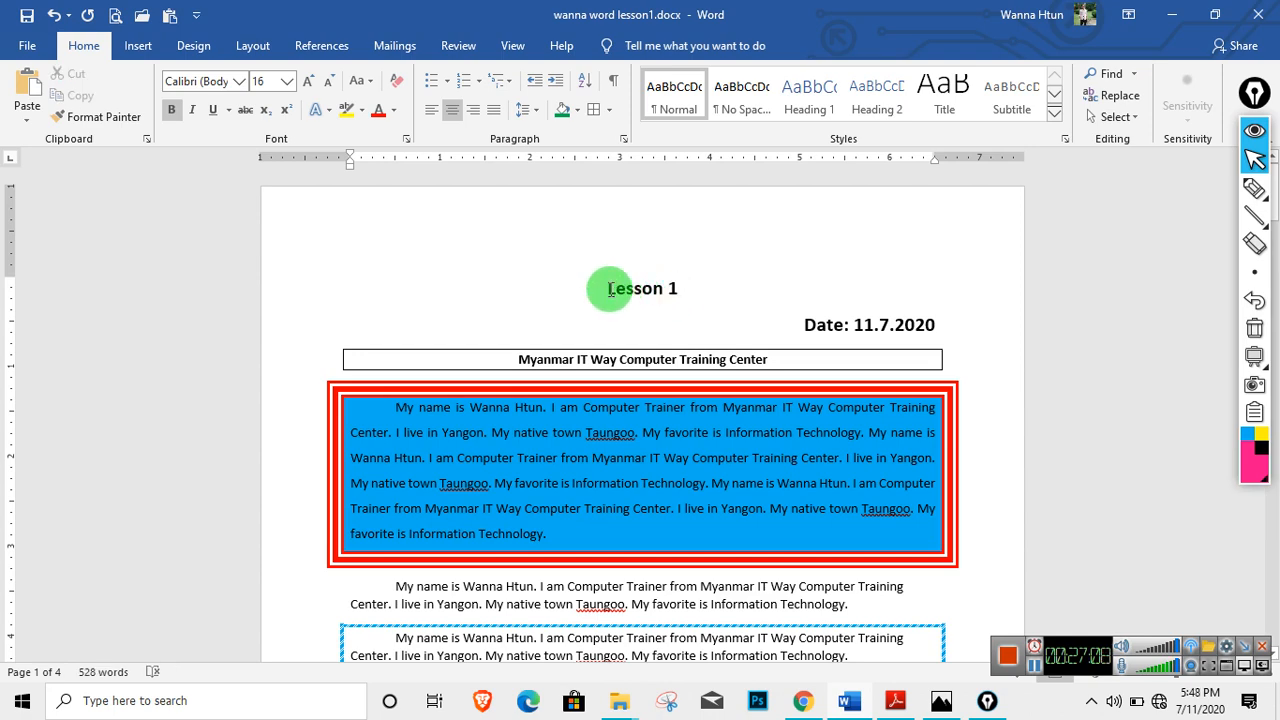
pyautogui.click(679, 289)
pyautogui.moveTo(679, 289); pyautogui.dragTo(603, 289)
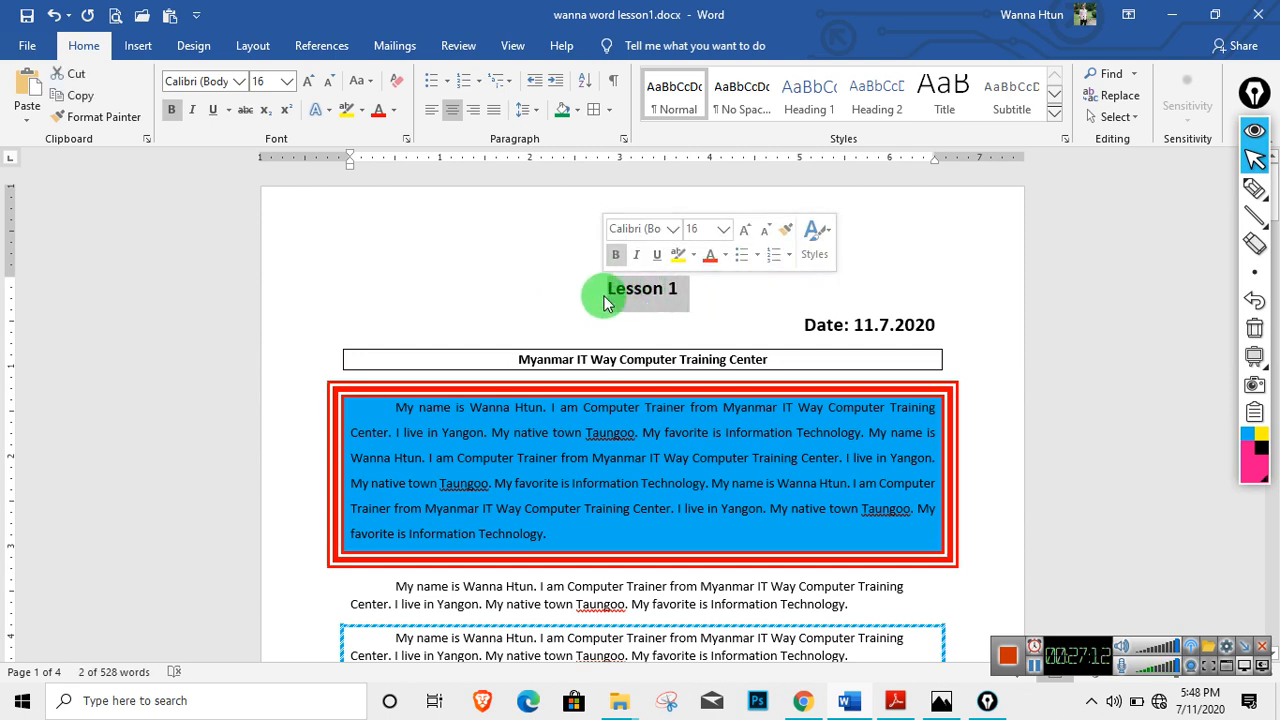
pyautogui.click(604, 291)
pyautogui.moveTo(604, 290); pyautogui.dragTo(678, 291)
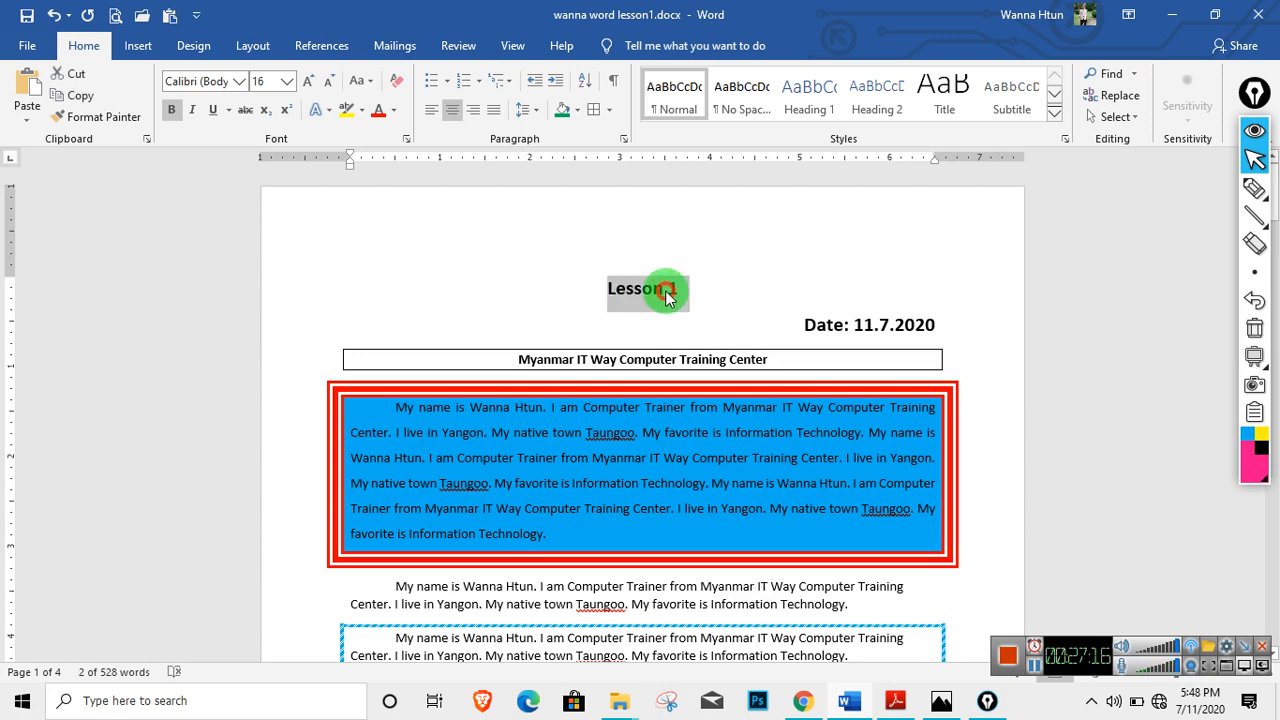
pyautogui.click(664, 289)
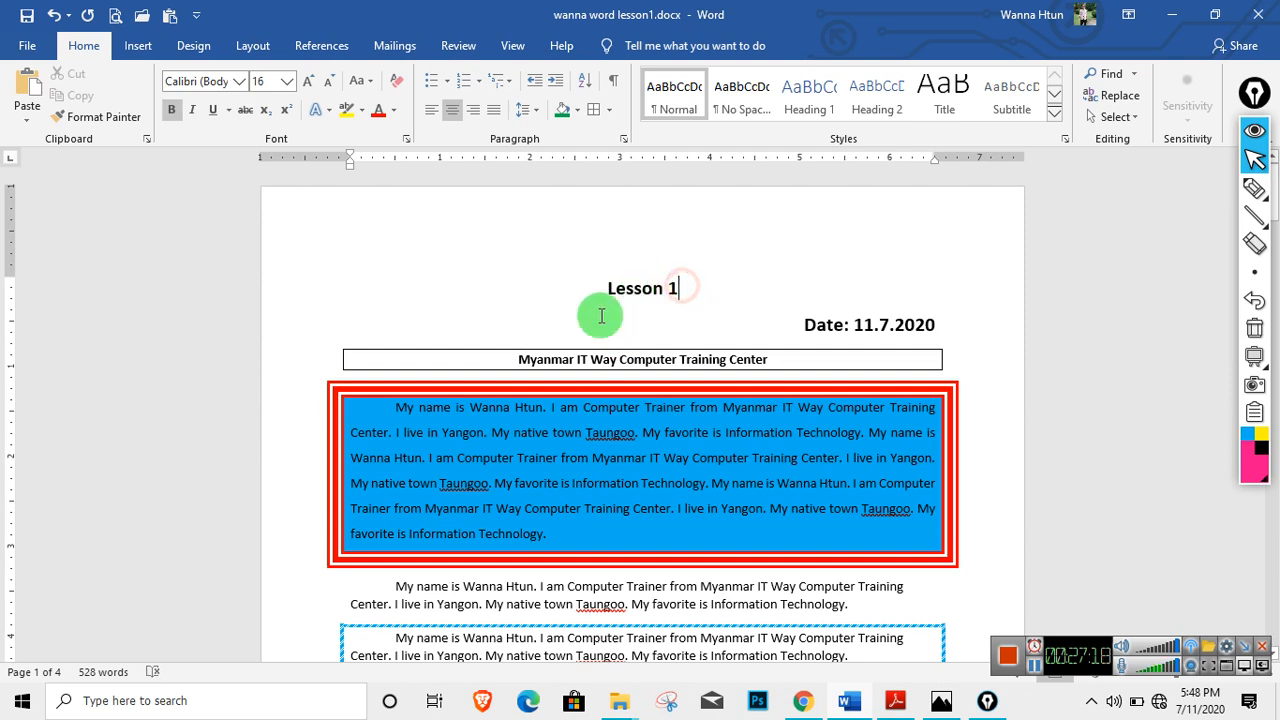